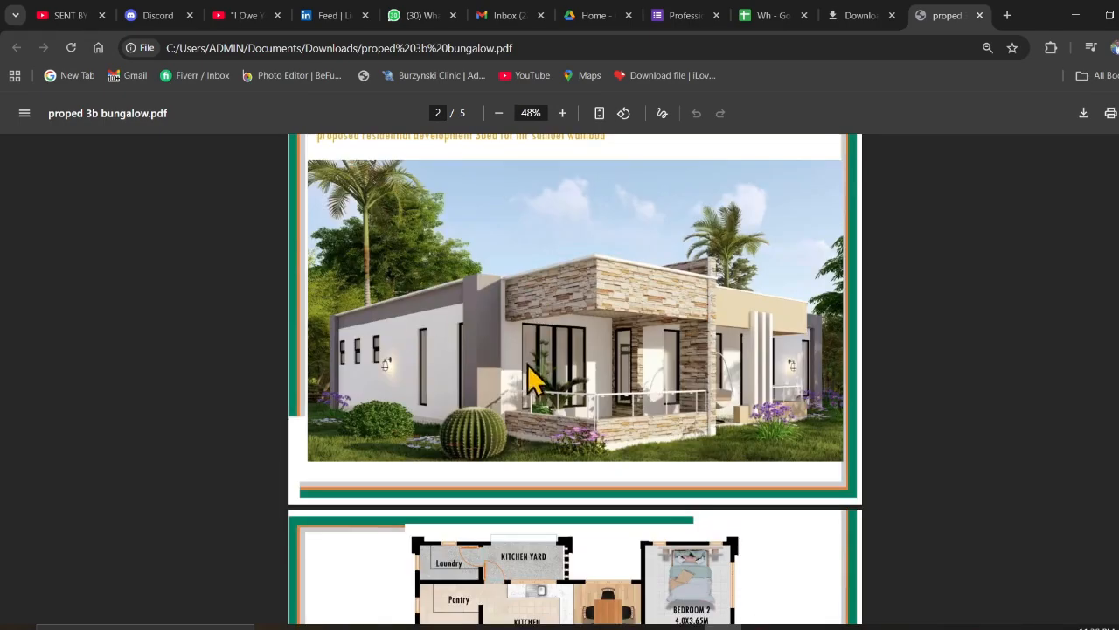
- Look through the pages of the proposed 3-bedroom bungalow PDF, including the exterior renderings and the floor plan
{"action": "scroll", "coordinate": [529, 367], "scroll_direction": "down", "scroll_amount": 12}
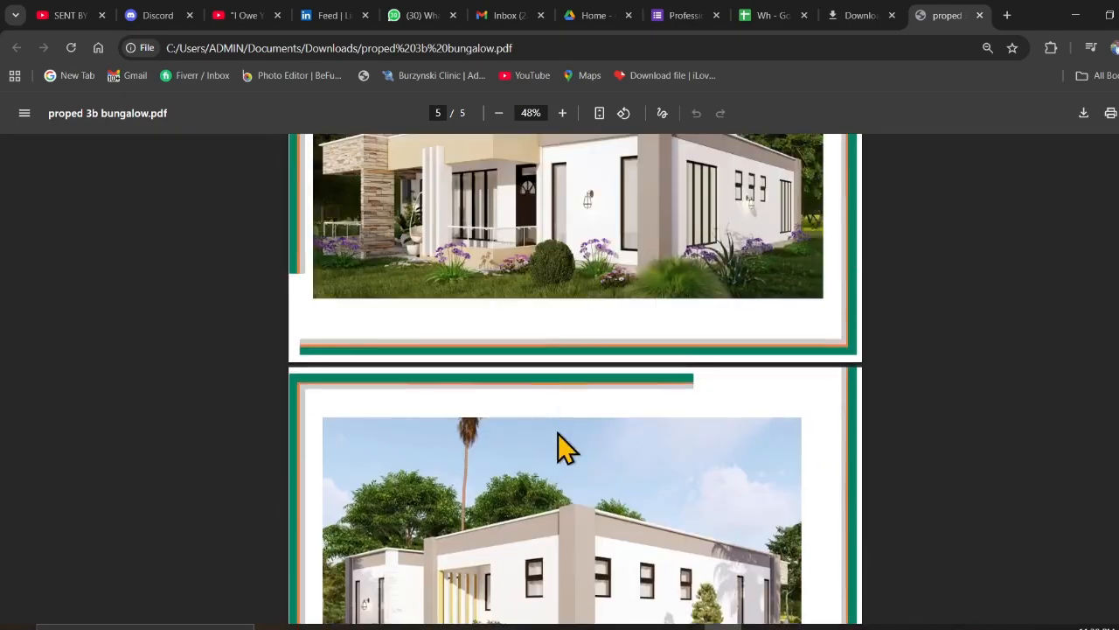
{"action": "scroll", "coordinate": [565, 385], "scroll_direction": "up", "scroll_amount": 10}
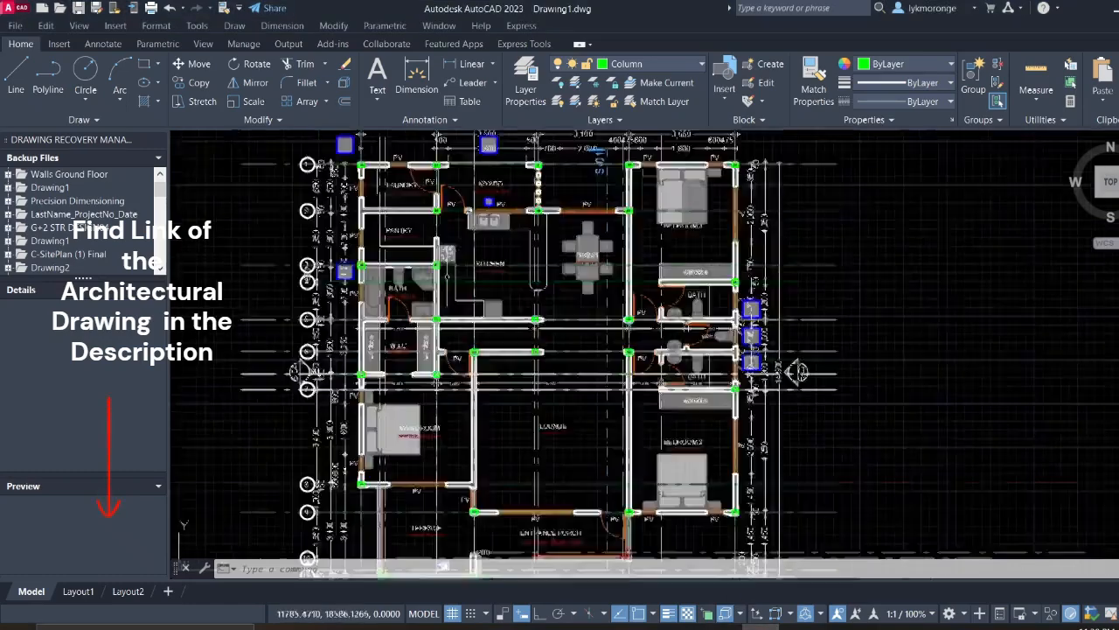
- Switch to AutoCAD and examine the laundry, pantry and kitchen yard area of the ground floor plan, including its columns
{"action": "scroll", "coordinate": [448, 284], "scroll_direction": "up", "scroll_amount": 10}
{"action": "scroll", "coordinate": [453, 296], "scroll_direction": "down", "scroll_amount": 12}
{"action": "middle_click_drag", "start_coordinate": [454, 296], "coordinate": [464, 340]}
{"action": "scroll", "coordinate": [445, 271], "scroll_direction": "up", "scroll_amount": 6}
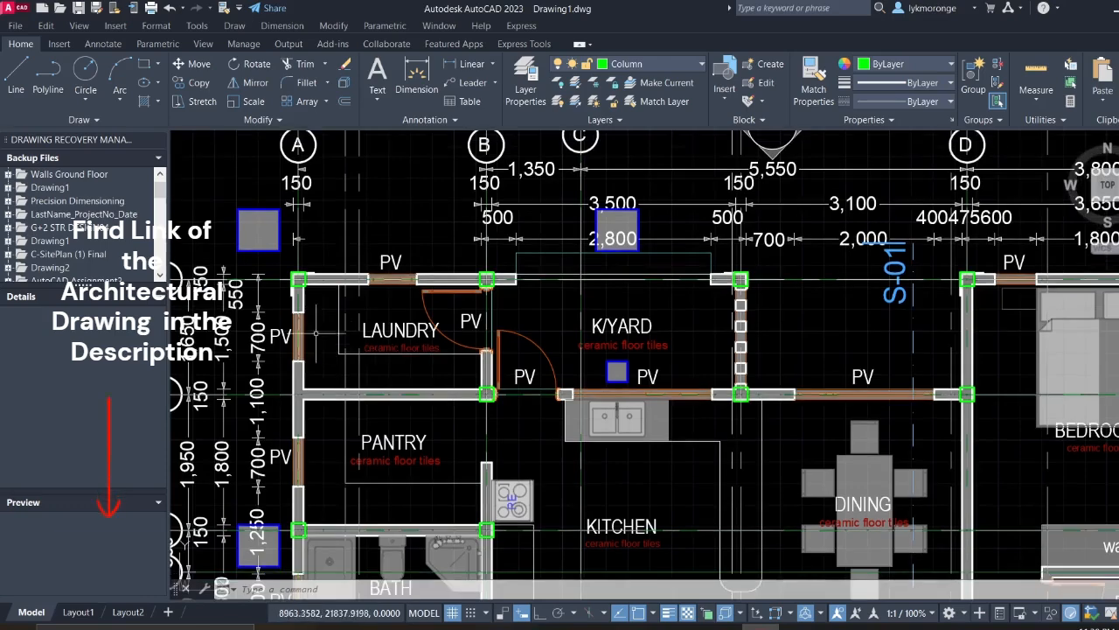
{"action": "scroll", "coordinate": [297, 297], "scroll_direction": "up", "scroll_amount": 6}
{"action": "scroll", "coordinate": [308, 309], "scroll_direction": "down", "scroll_amount": 4}
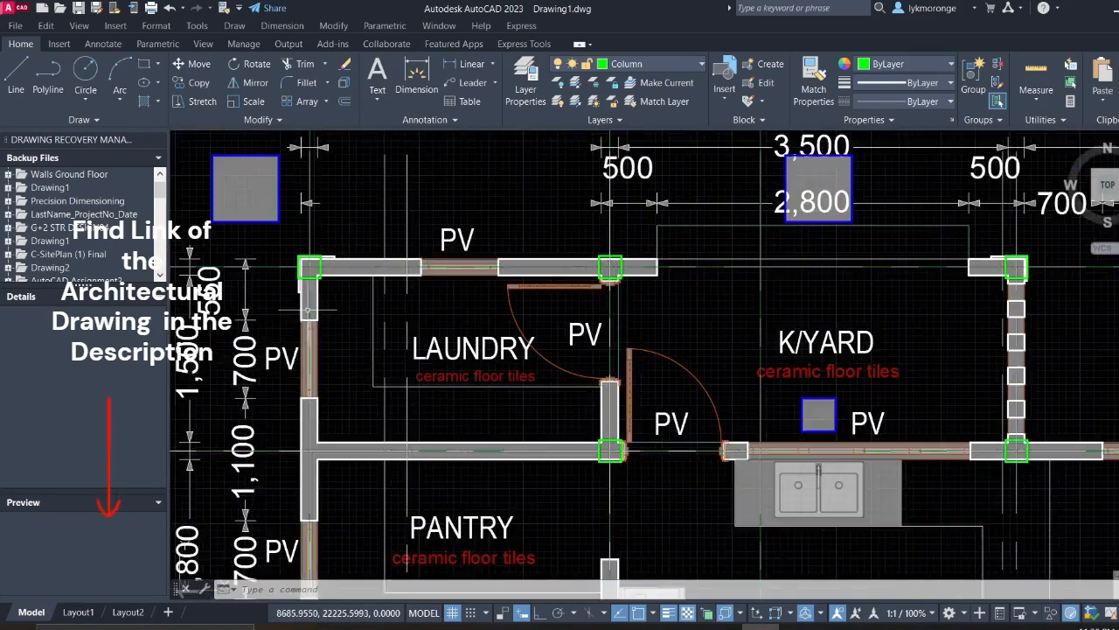
{"action": "scroll", "coordinate": [358, 303], "scroll_direction": "down", "scroll_amount": 6}
{"action": "middle_click_drag", "start_coordinate": [359, 301], "coordinate": [358, 179]}
{"action": "middle_click_drag", "start_coordinate": [360, 349], "coordinate": [372, 200]}
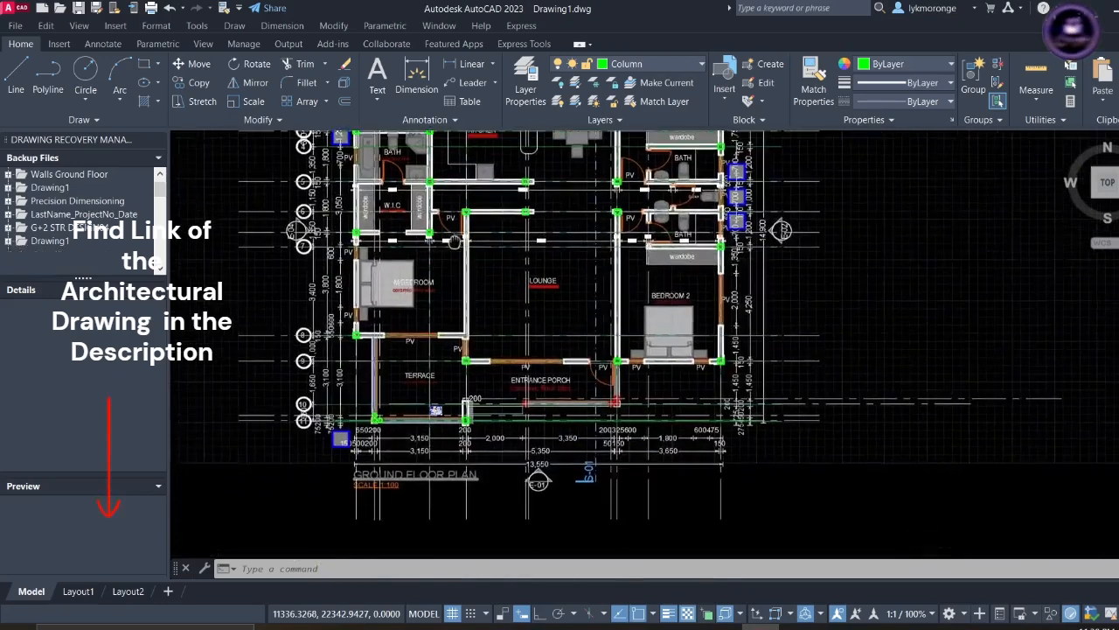
- Examine the lounge, terrace, entrance porch and bedrooms of the ground floor plan, including walls and column positions
{"action": "scroll", "coordinate": [458, 296], "scroll_direction": "up", "scroll_amount": 6}
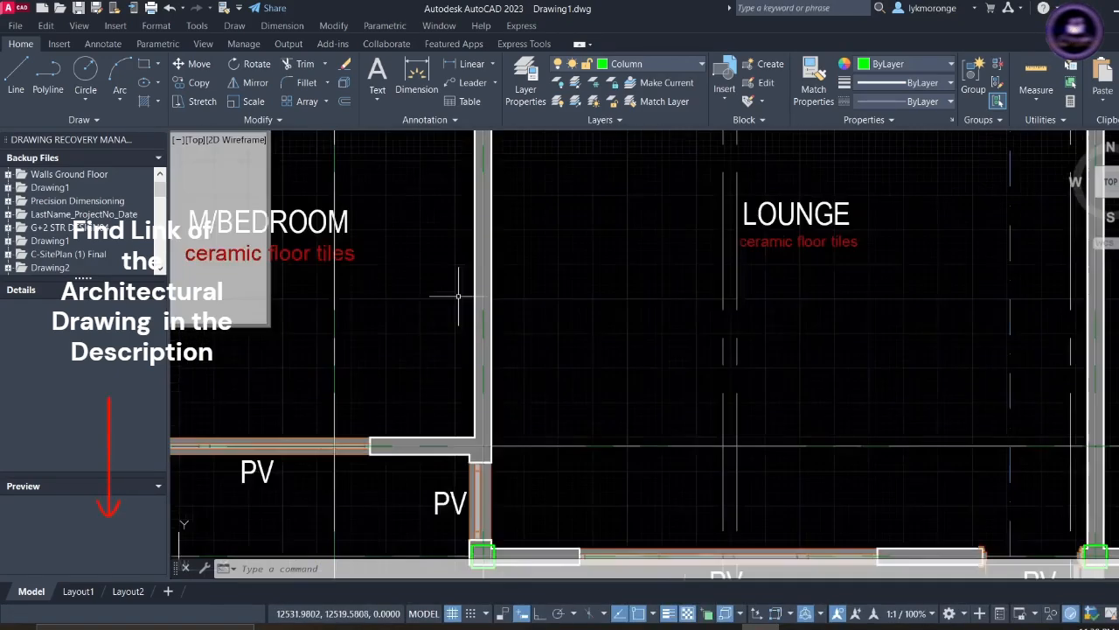
{"action": "scroll", "coordinate": [458, 297], "scroll_direction": "down", "scroll_amount": 8}
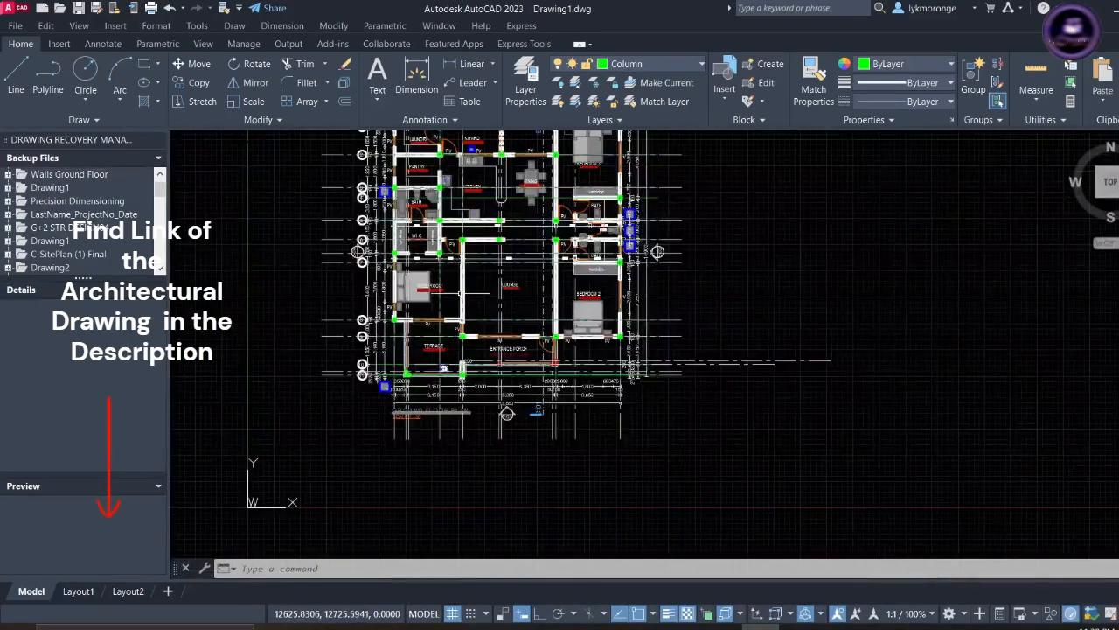
{"action": "middle_click_drag", "start_coordinate": [449, 329], "coordinate": [448, 339]}
{"action": "scroll", "coordinate": [424, 374], "scroll_direction": "up", "scroll_amount": 6}
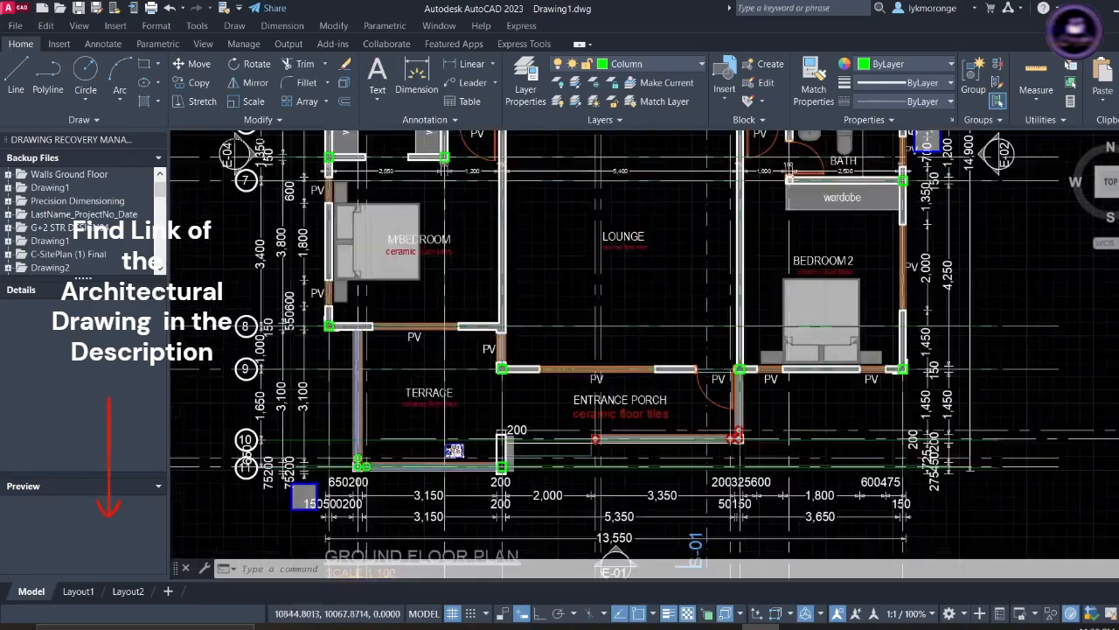
{"action": "scroll", "coordinate": [424, 375], "scroll_direction": "down", "scroll_amount": 6}
{"action": "middle_click_drag", "start_coordinate": [436, 317], "coordinate": [407, 418]}
{"action": "scroll", "coordinate": [472, 292], "scroll_direction": "up", "scroll_amount": 2}
{"action": "scroll", "coordinate": [472, 291], "scroll_direction": "up", "scroll_amount": 2}
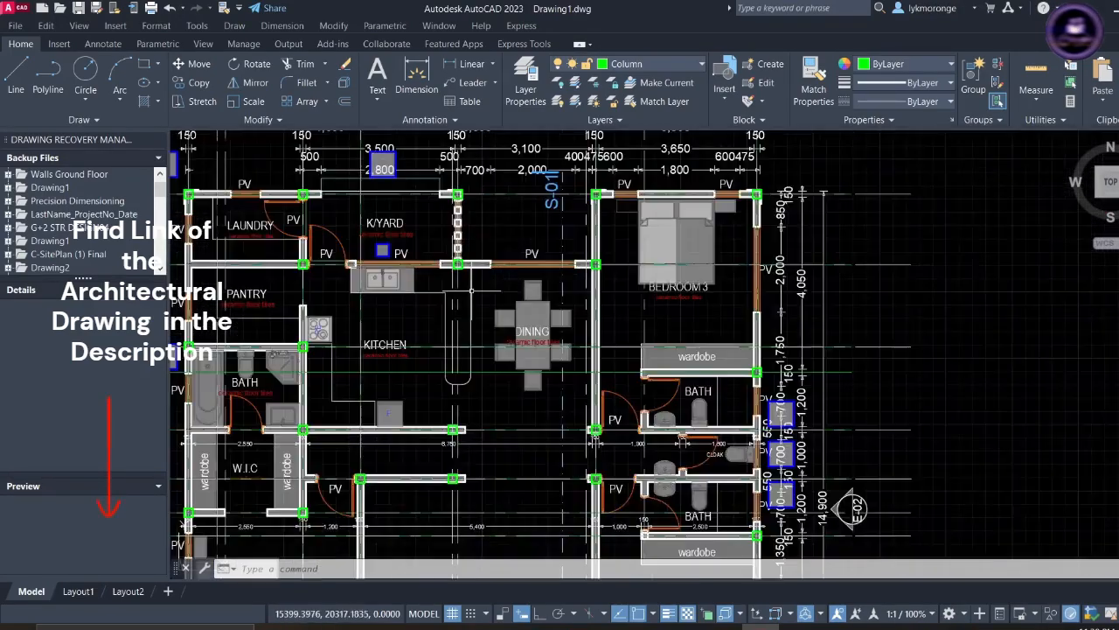
{"action": "scroll", "coordinate": [472, 289], "scroll_direction": "down", "scroll_amount": 2}
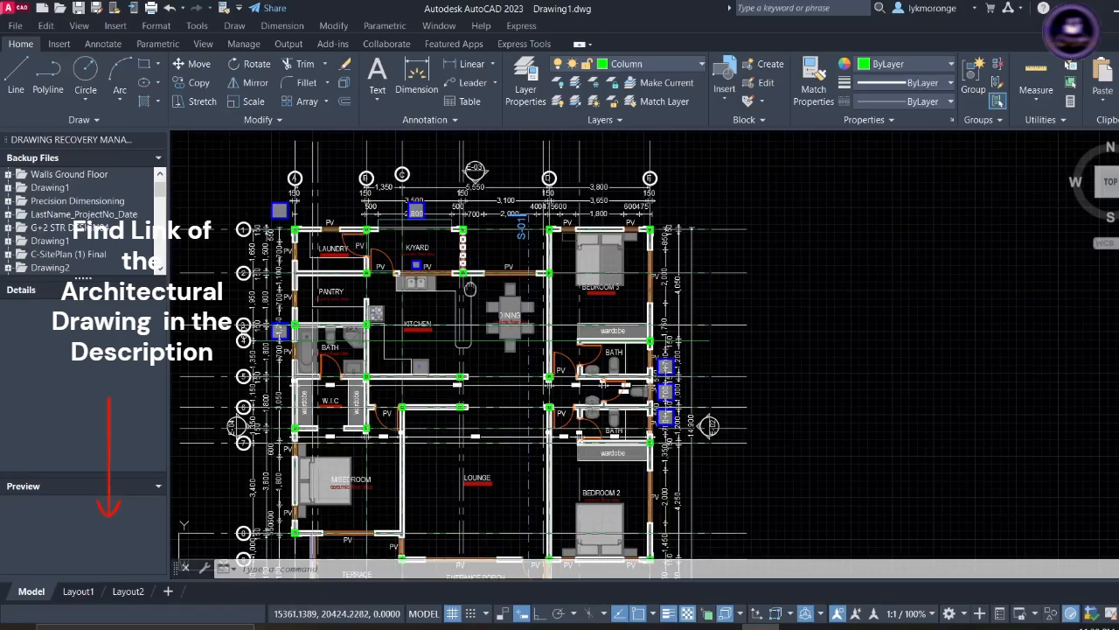
{"action": "middle_click_drag", "start_coordinate": [469, 288], "coordinate": [479, 410]}
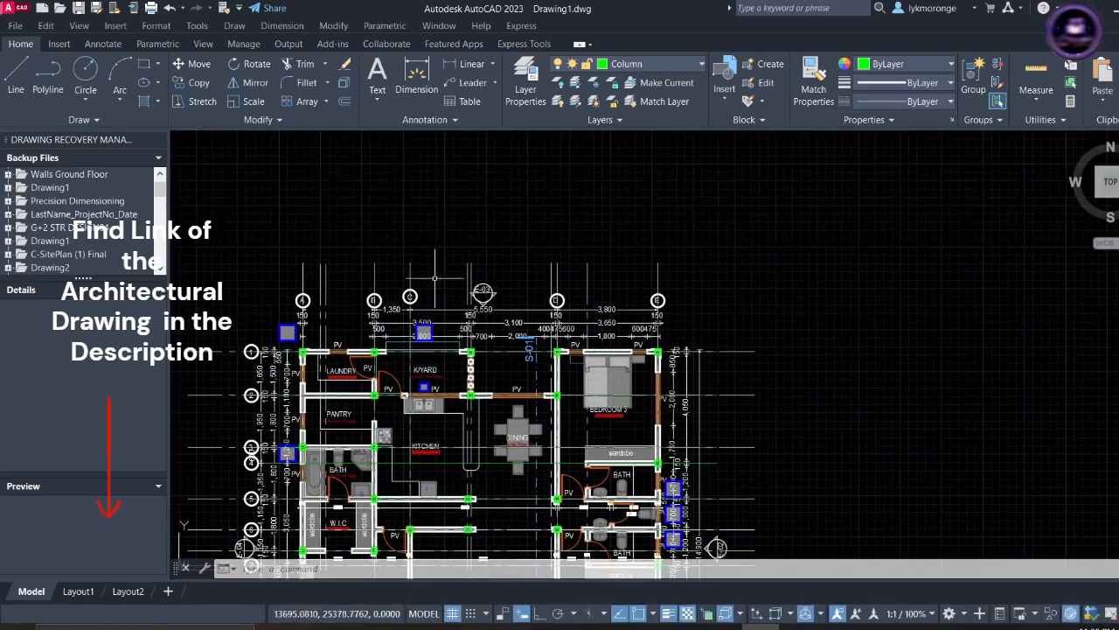
- Review the overall ground floor plan with its grid lines, dimension chains and room layout
{"action": "scroll", "coordinate": [419, 272], "scroll_direction": "up", "scroll_amount": 4}
{"action": "scroll", "coordinate": [420, 272], "scroll_direction": "down", "scroll_amount": 6}
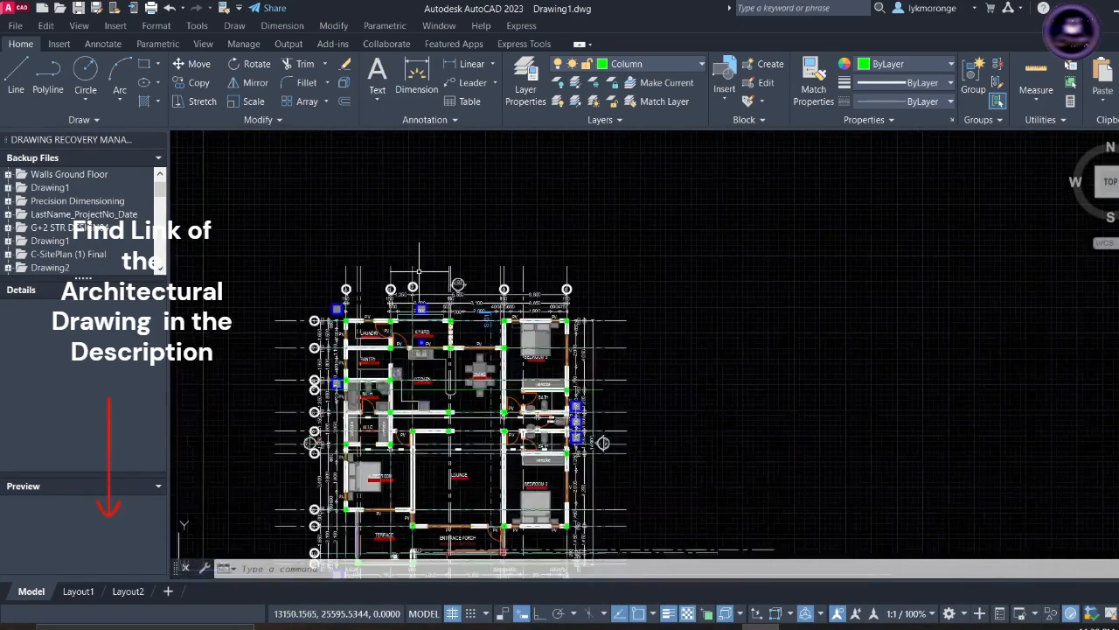
{"action": "middle_click_drag", "start_coordinate": [419, 274], "coordinate": [421, 315]}
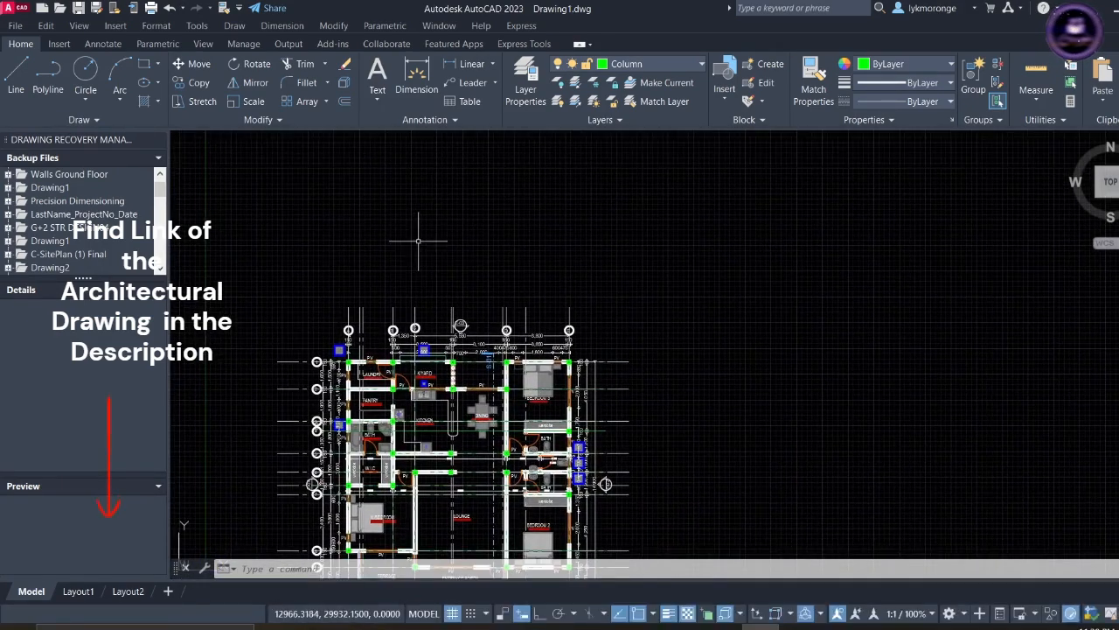
{"action": "scroll", "coordinate": [429, 324], "scroll_direction": "up", "scroll_amount": 4}
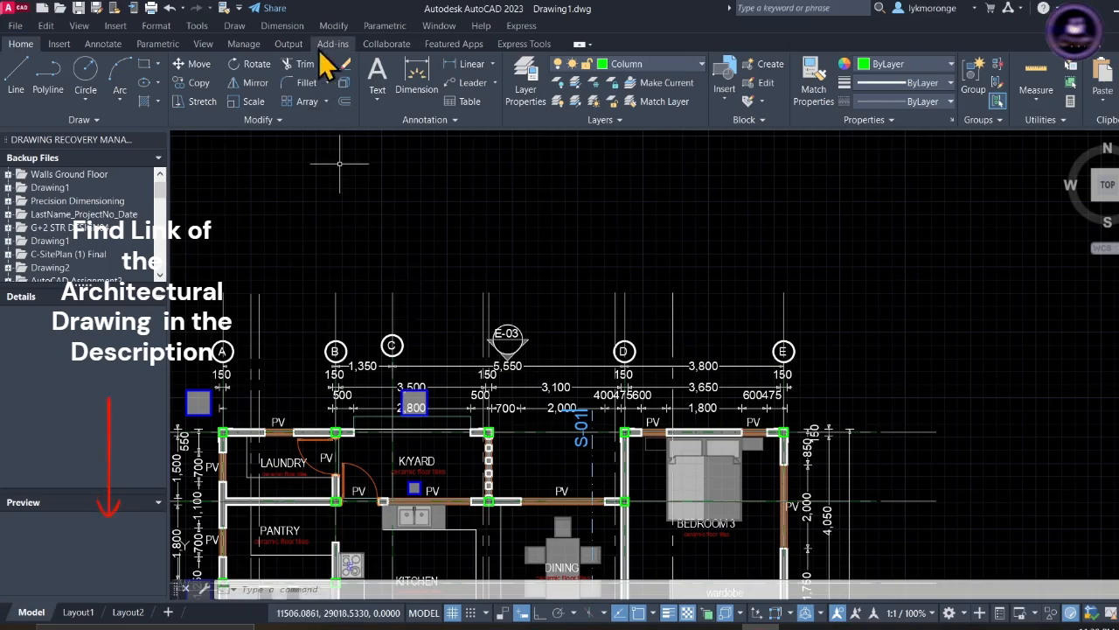
{"action": "scroll", "coordinate": [434, 285], "scroll_direction": "down", "scroll_amount": 2}
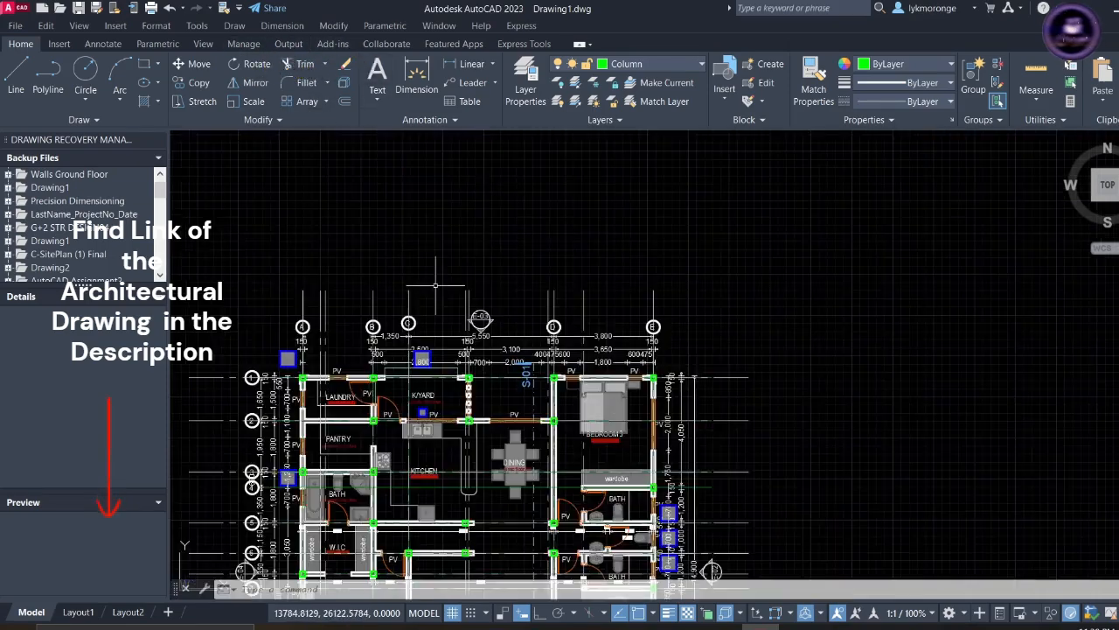
{"action": "scroll", "coordinate": [436, 284], "scroll_direction": "down", "scroll_amount": 3}
{"action": "middle_click_drag", "start_coordinate": [436, 346], "coordinate": [435, 316]}
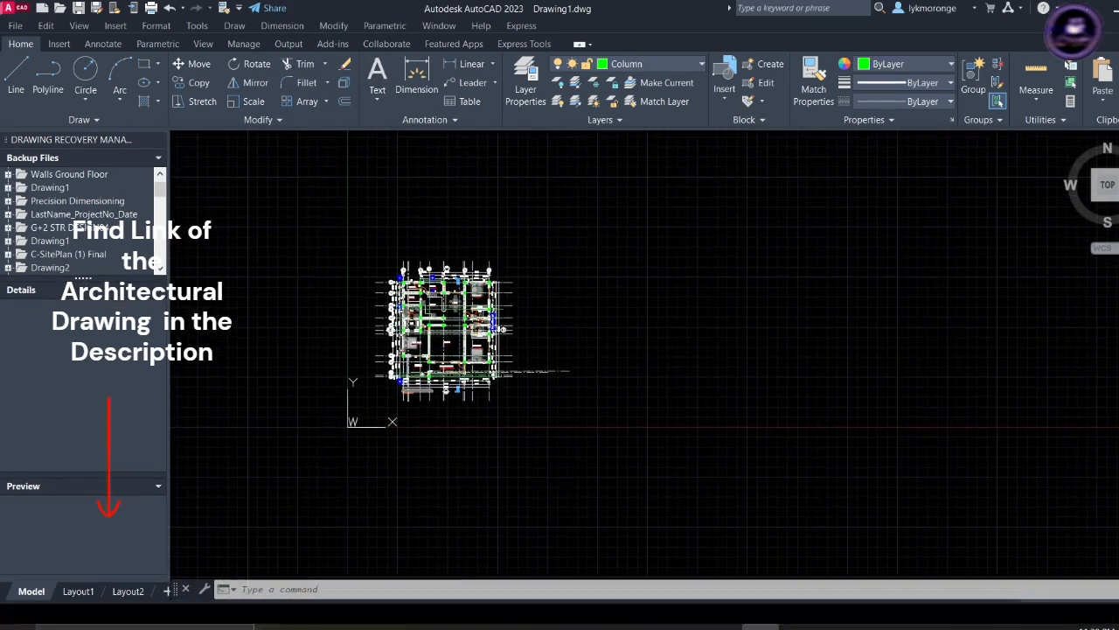
{"action": "scroll", "coordinate": [431, 316], "scroll_direction": "up", "scroll_amount": 2}
{"action": "scroll", "coordinate": [426, 310], "scroll_direction": "up", "scroll_amount": 2}
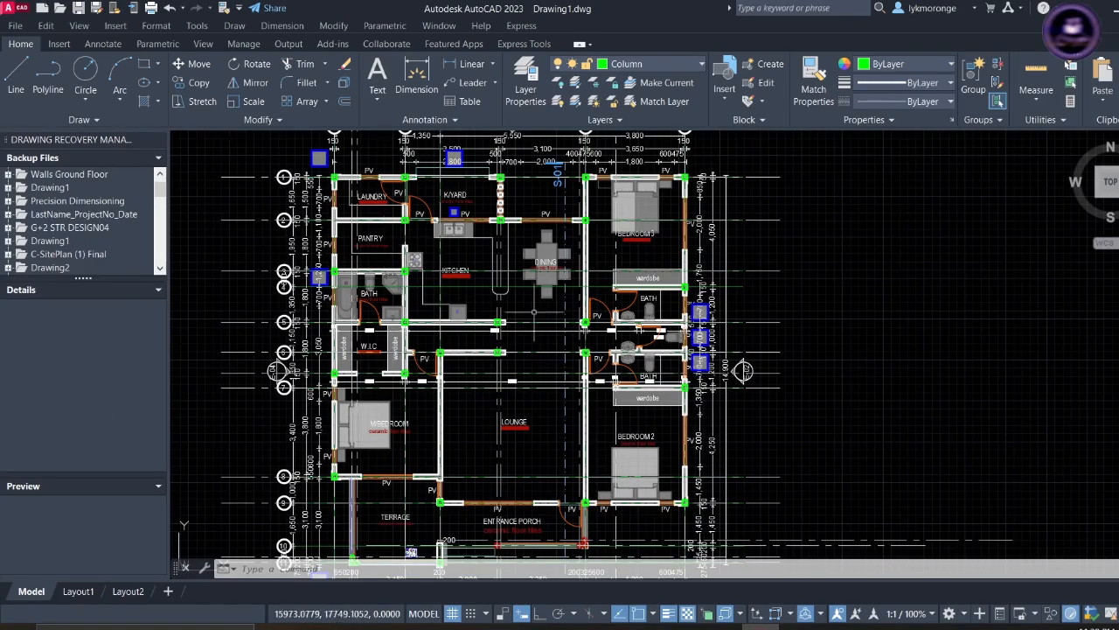
{"action": "middle_click_drag", "start_coordinate": [495, 279], "coordinate": [460, 363]}
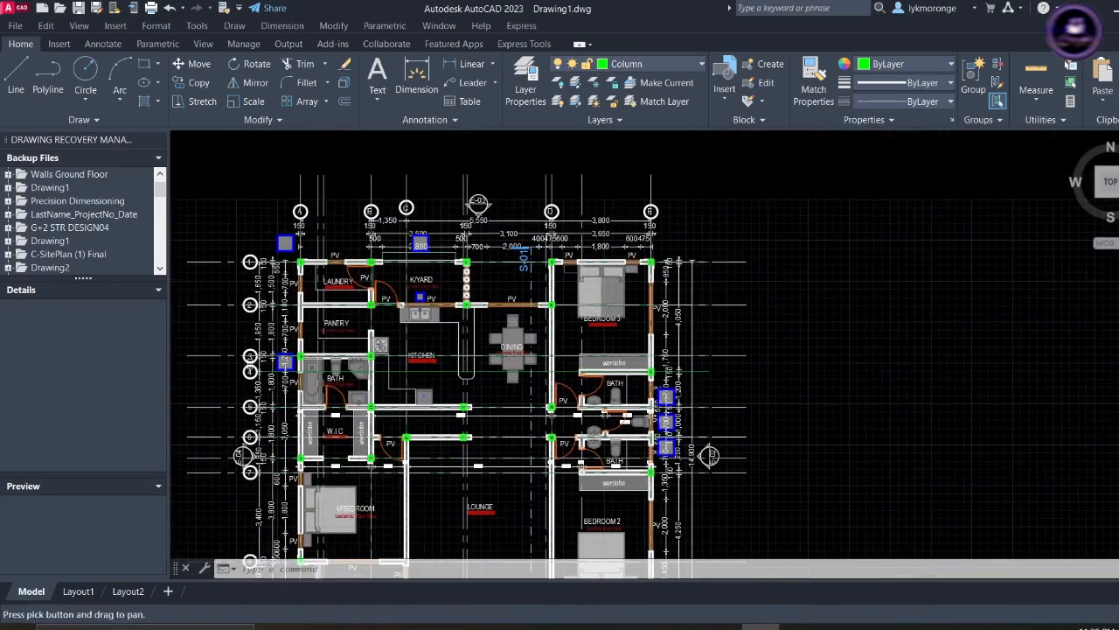
{"action": "scroll", "coordinate": [458, 308], "scroll_direction": "up", "scroll_amount": 2}
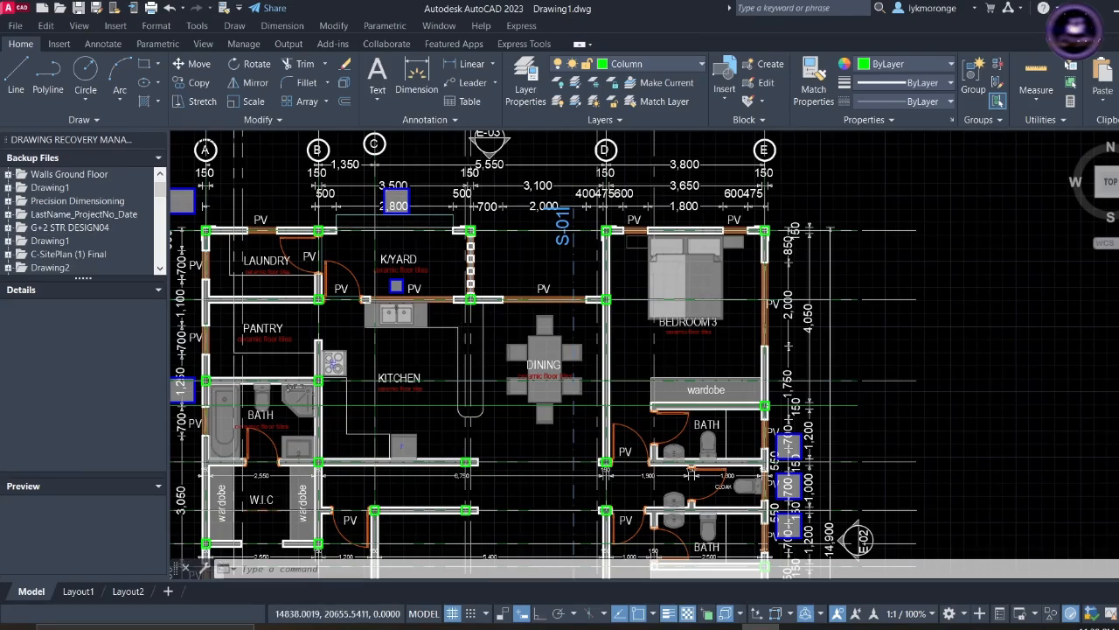
{"action": "scroll", "coordinate": [460, 353], "scroll_direction": "down", "scroll_amount": 6}
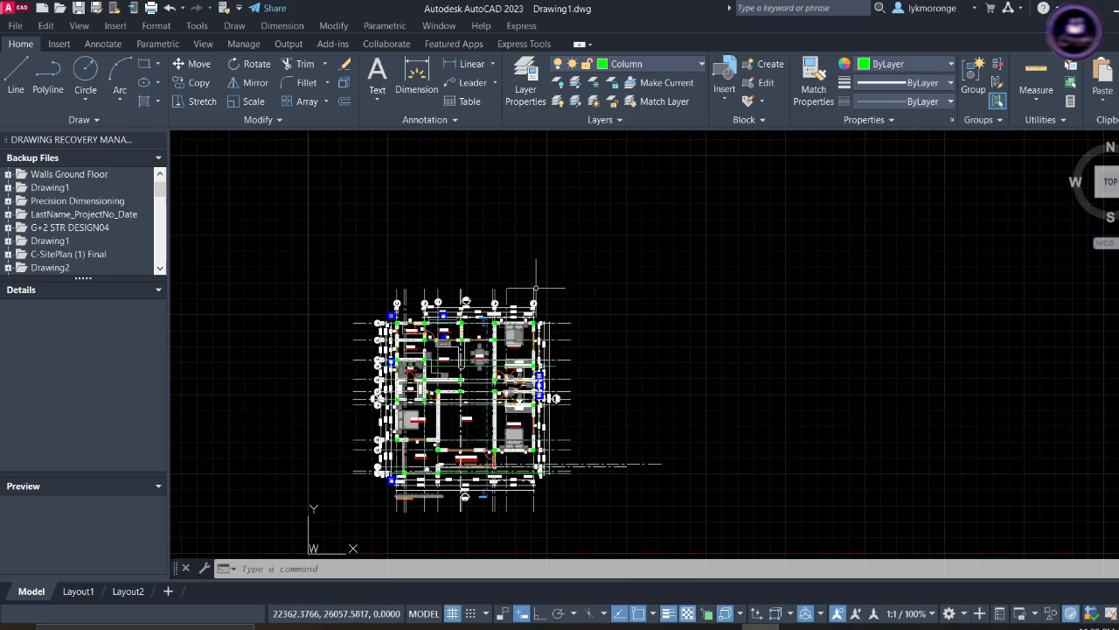
{"action": "middle_click_drag", "start_coordinate": [560, 316], "coordinate": [510, 316]}
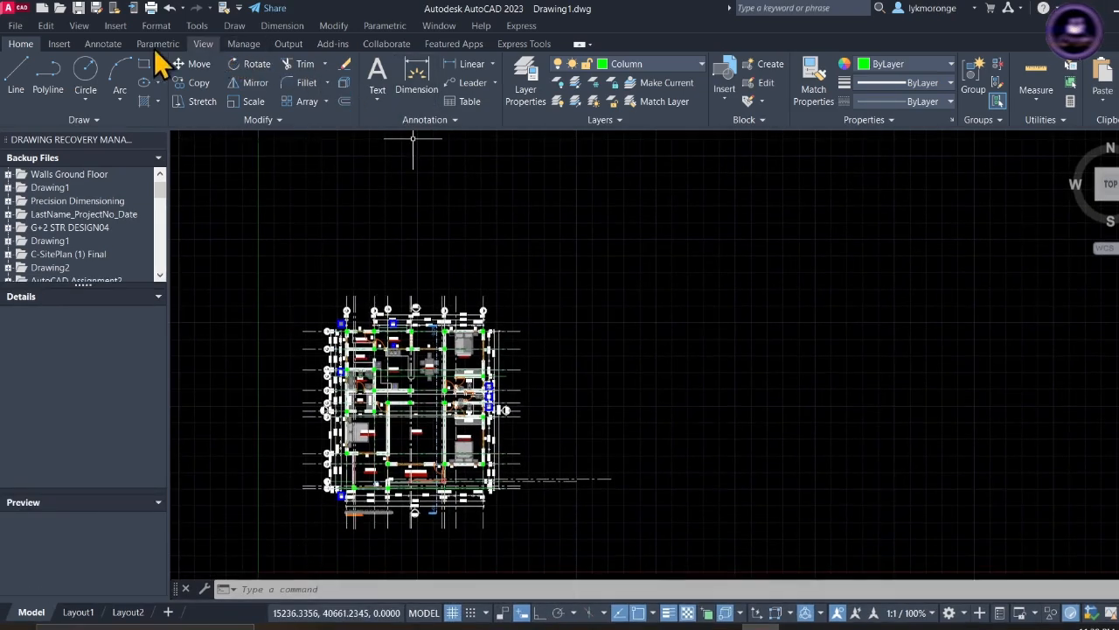
{"action": "left_click", "coordinate": [116, 27]}
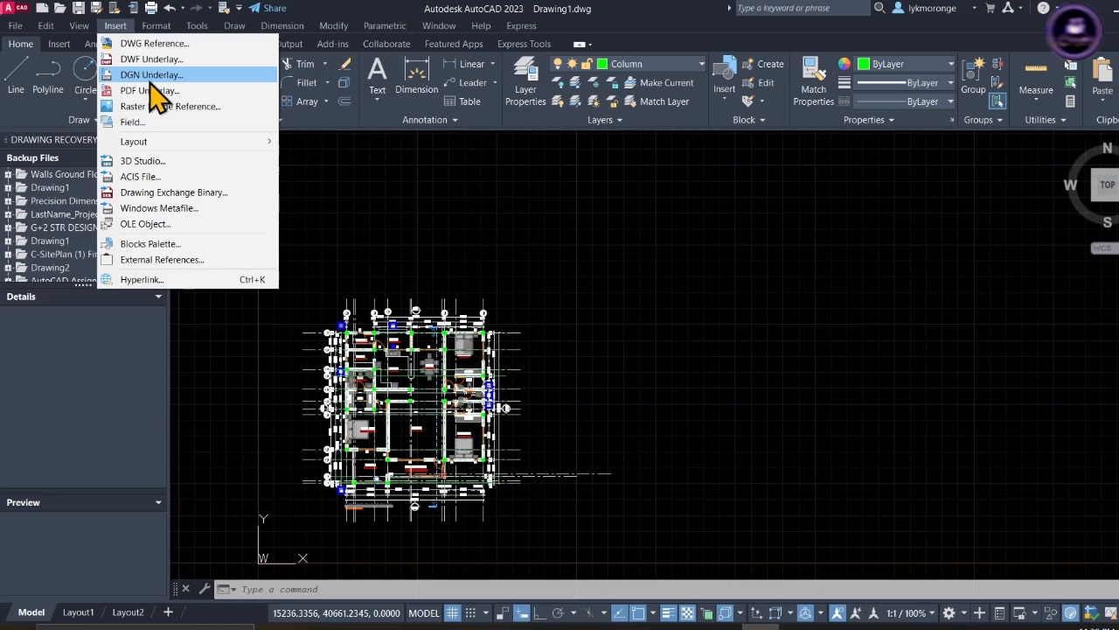
{"action": "left_click", "coordinate": [356, 207]}
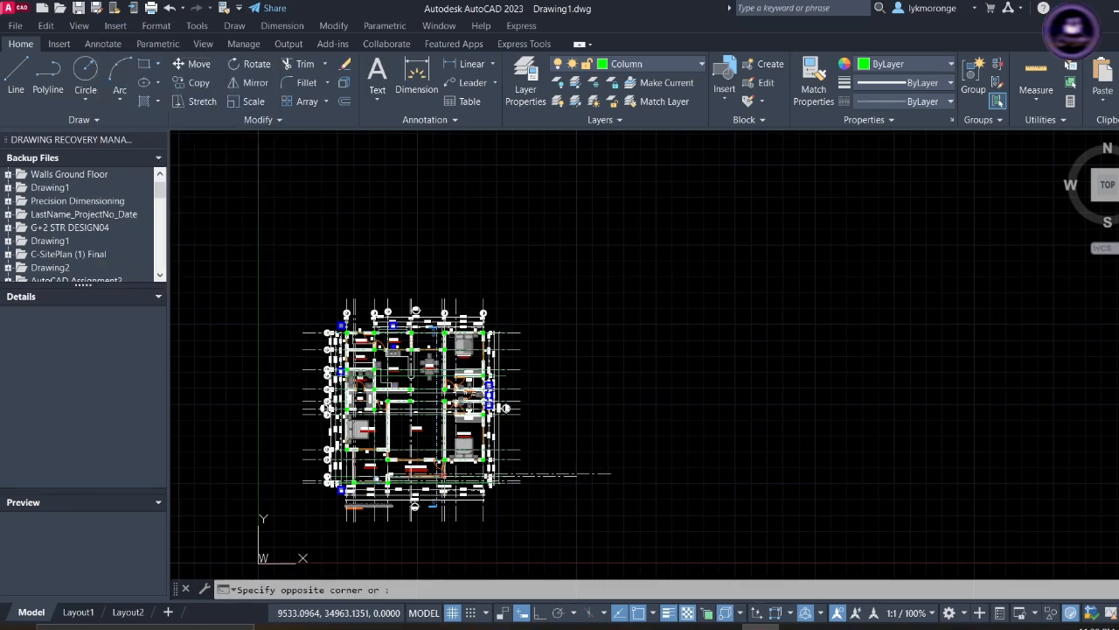
{"action": "left_click", "coordinate": [257, 155]}
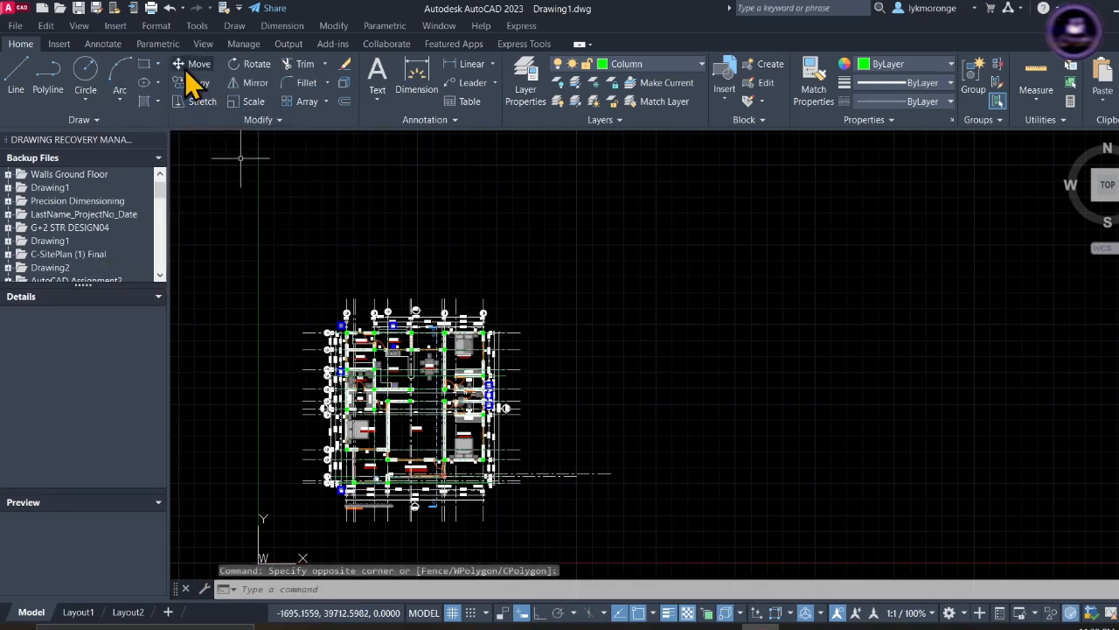
- Attach the "proped 3b bungalow" PDF as an underlay at 0,0,0 with scale 1 and rotation 0
{"action": "left_click", "coordinate": [59, 45]}
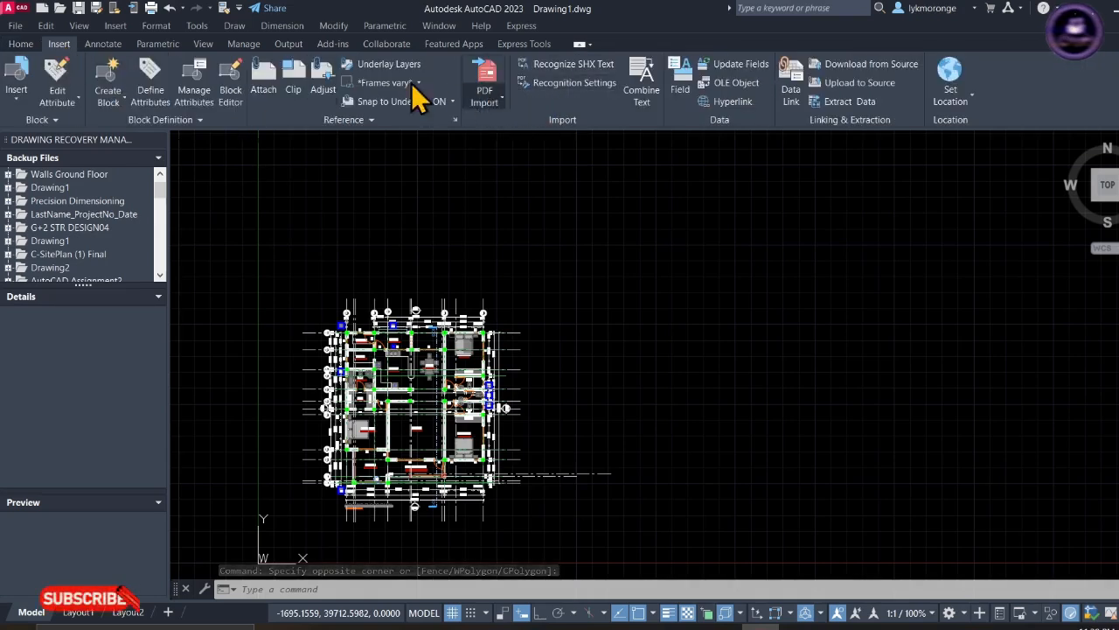
{"action": "left_click", "coordinate": [116, 25]}
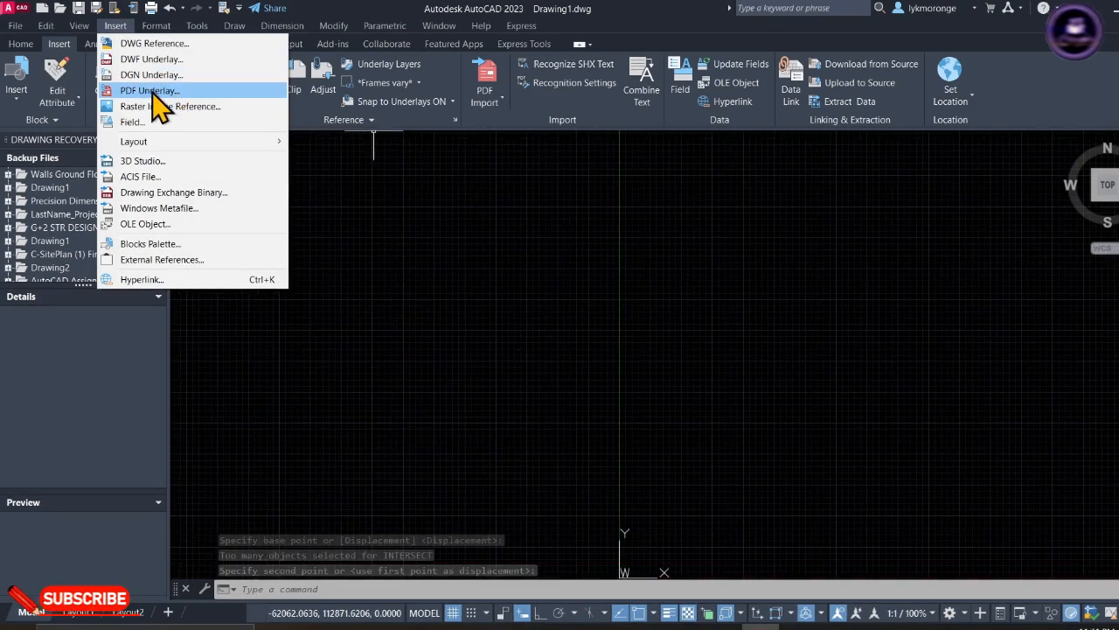
{"action": "key", "text": "Escape"}
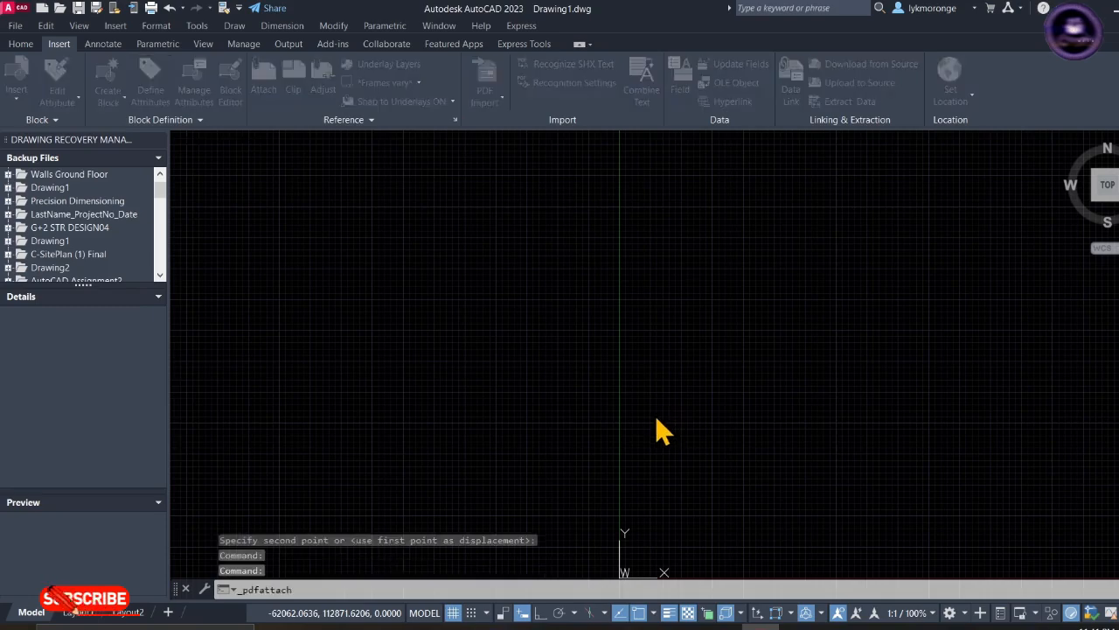
{"action": "left_click", "coordinate": [521, 316]}
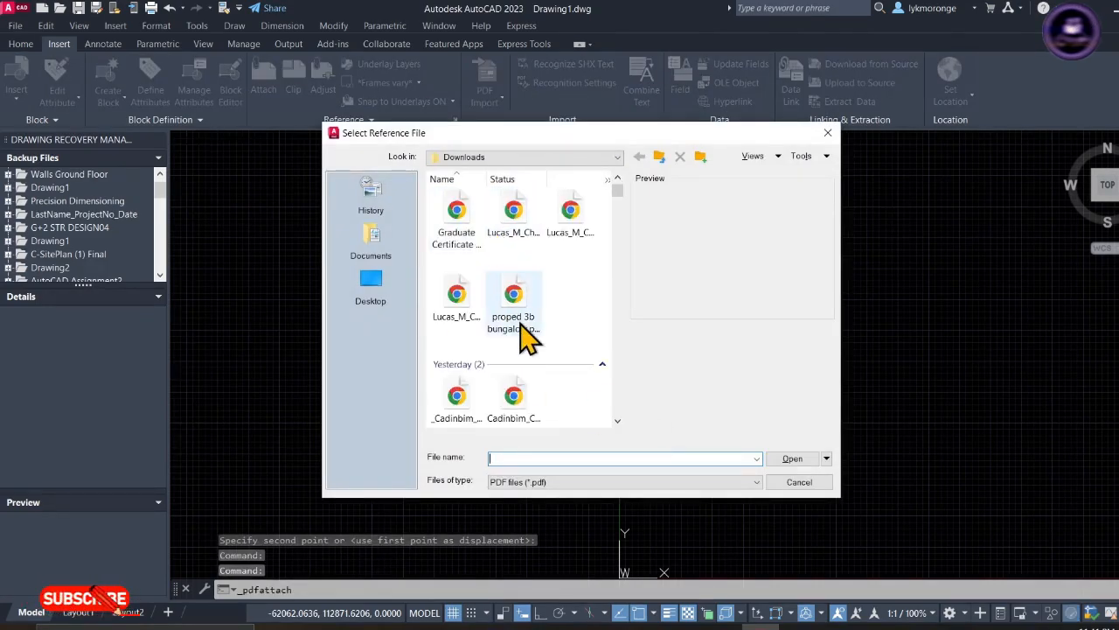
{"action": "left_click", "coordinate": [790, 458]}
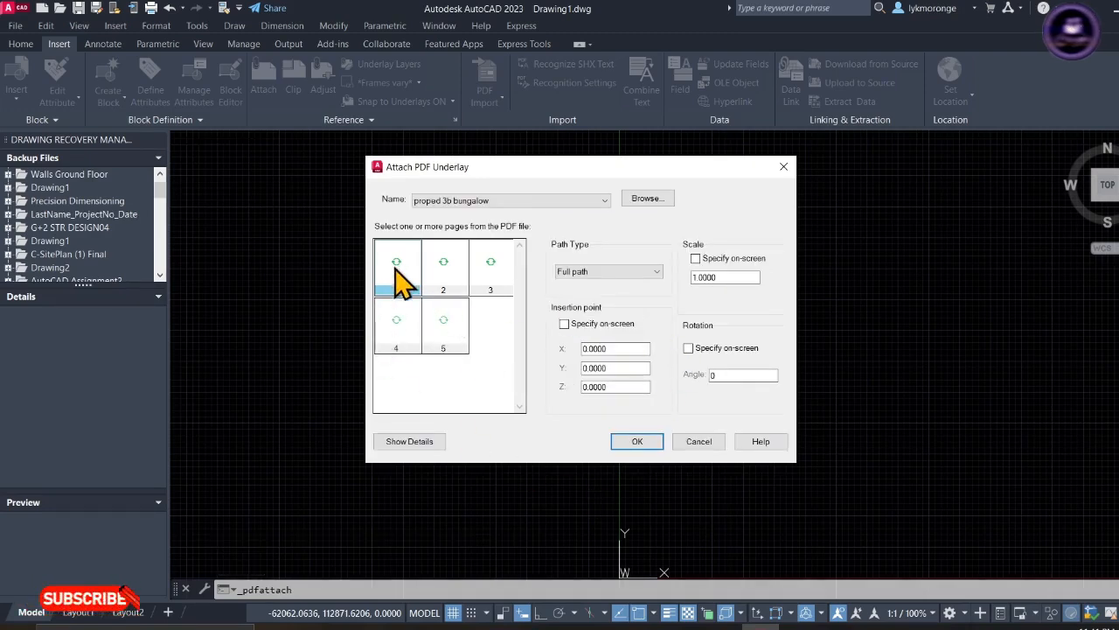
{"action": "left_click", "coordinate": [635, 442]}
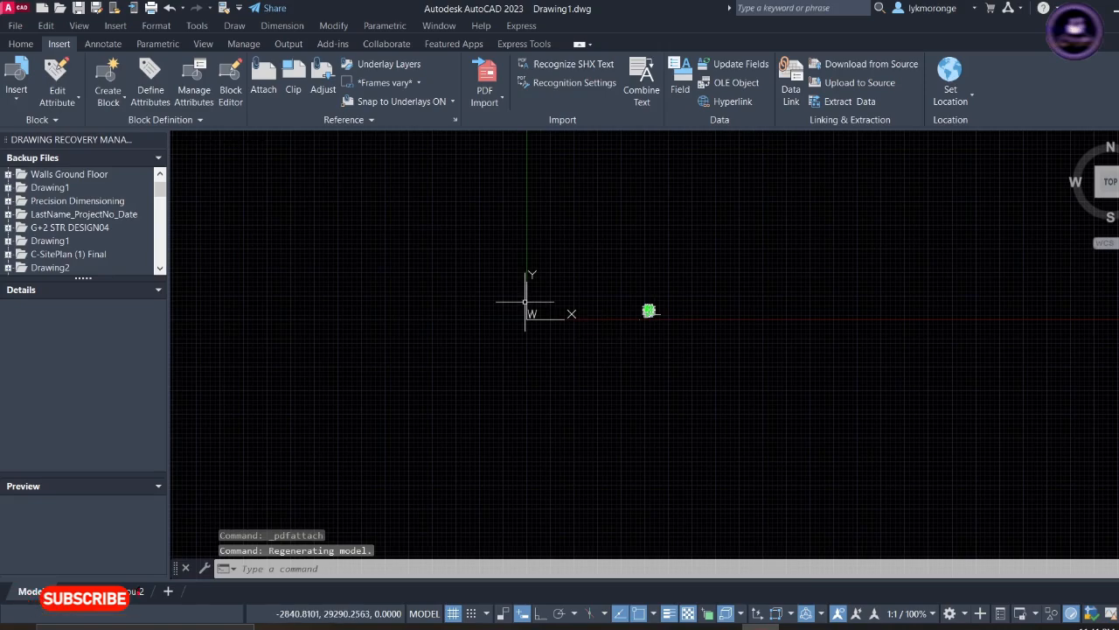
{"action": "scroll", "coordinate": [526, 302], "scroll_direction": "up", "scroll_amount": 1}
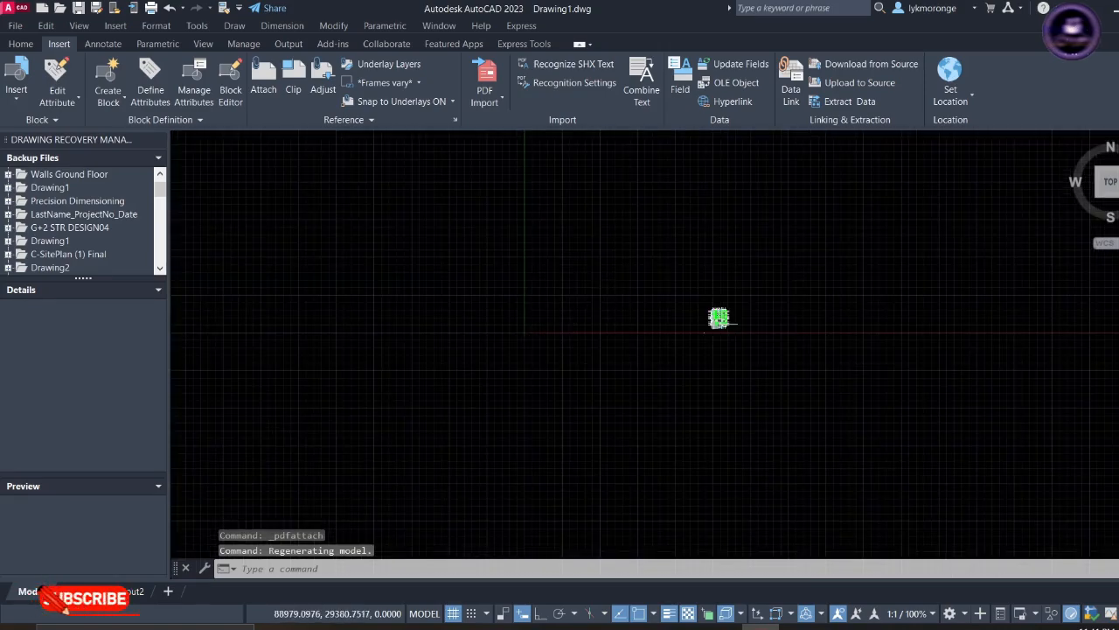
{"action": "scroll", "coordinate": [607, 305], "scroll_direction": "up", "scroll_amount": 2}
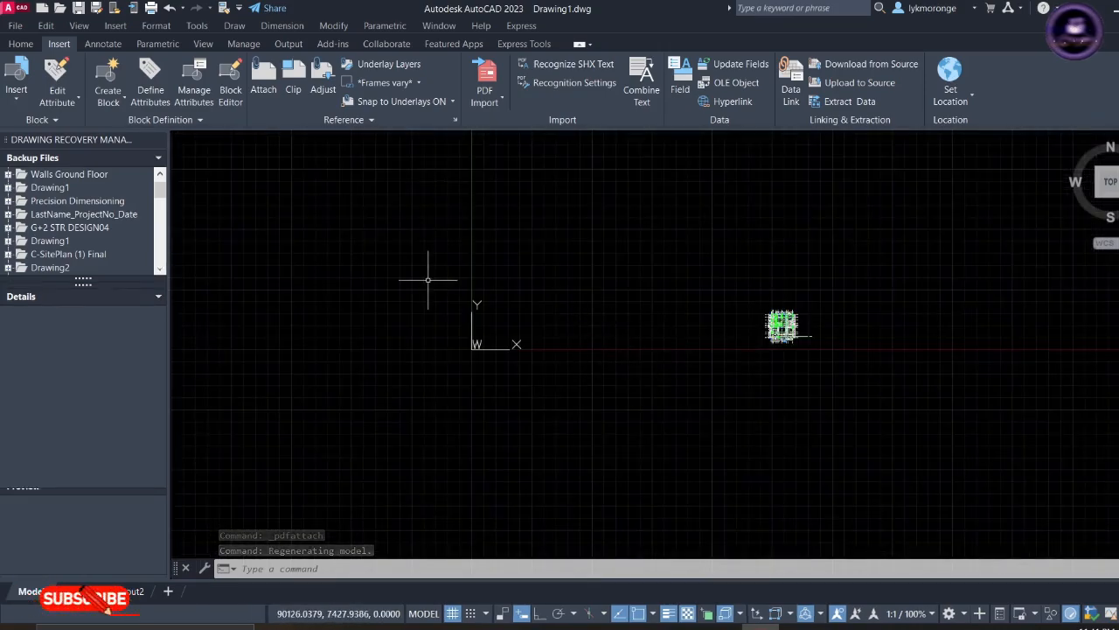
- Create a new drawing from the acad.dwt template
{"action": "left_click", "coordinate": [16, 27]}
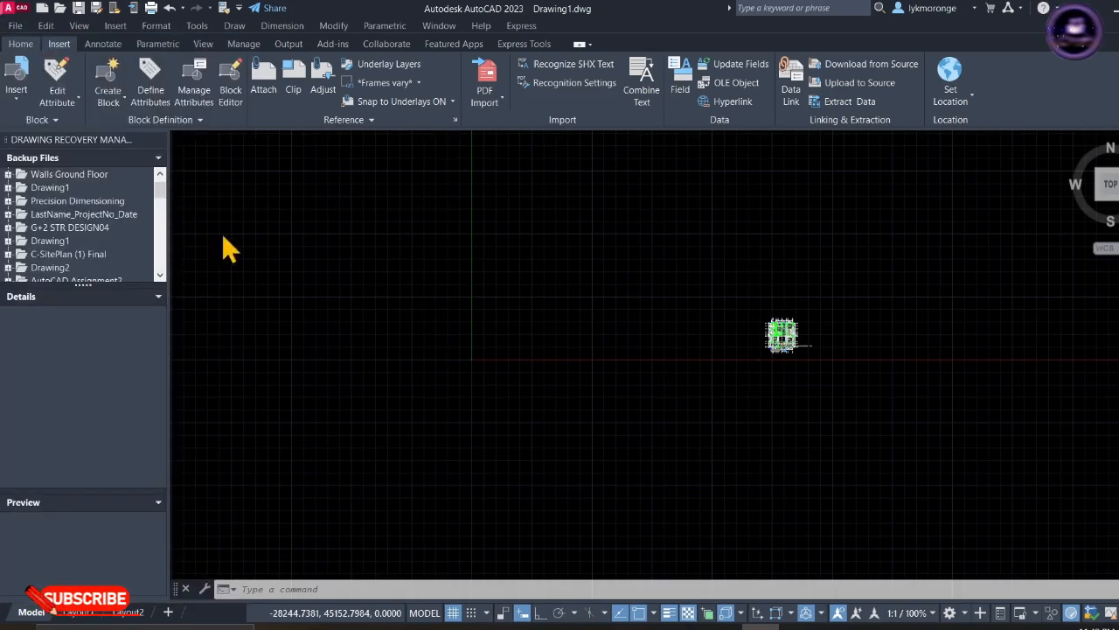
{"action": "key", "text": "ctrl+n"}
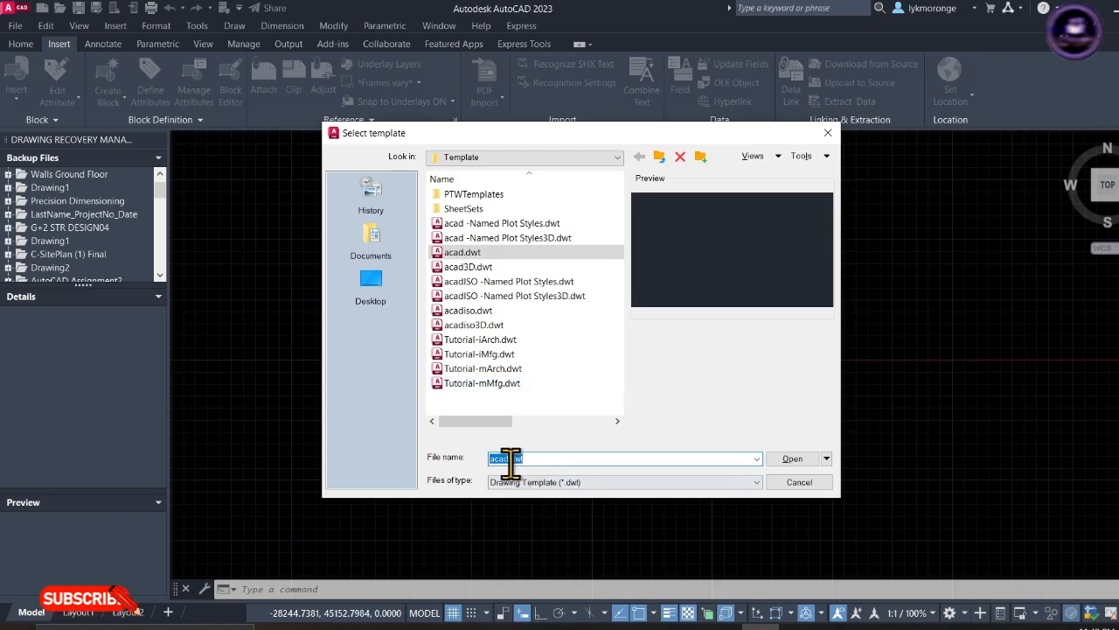
{"action": "left_click", "coordinate": [791, 459]}
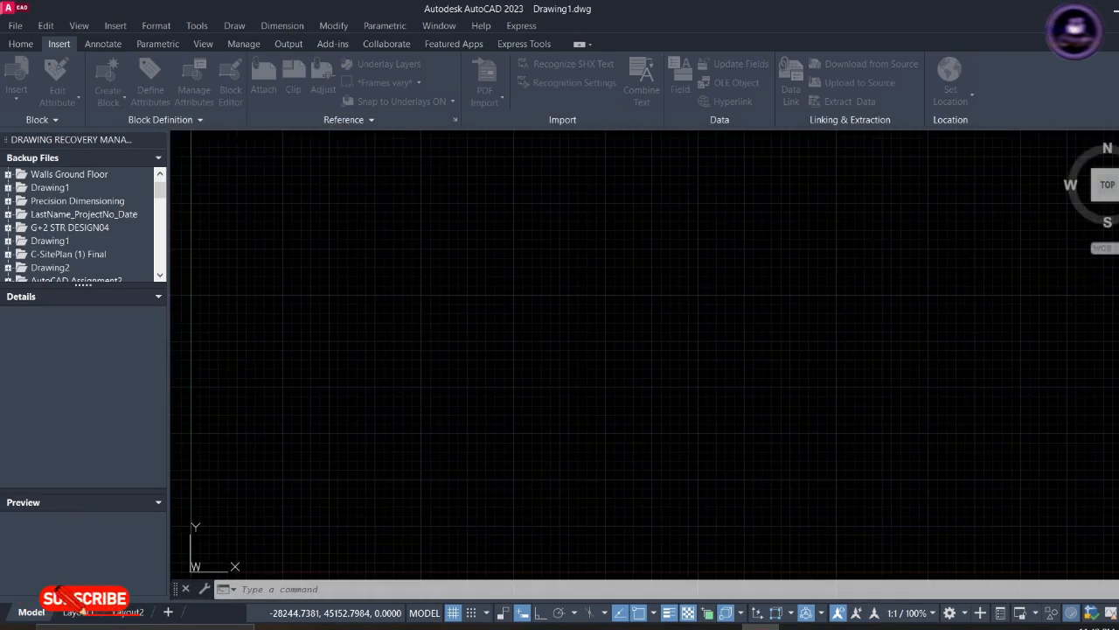
- Save the new drawing as Bangalow.dwg in the Architecture folder, in AutoCAD 2018 Drawing format
{"action": "left_click", "coordinate": [15, 26]}
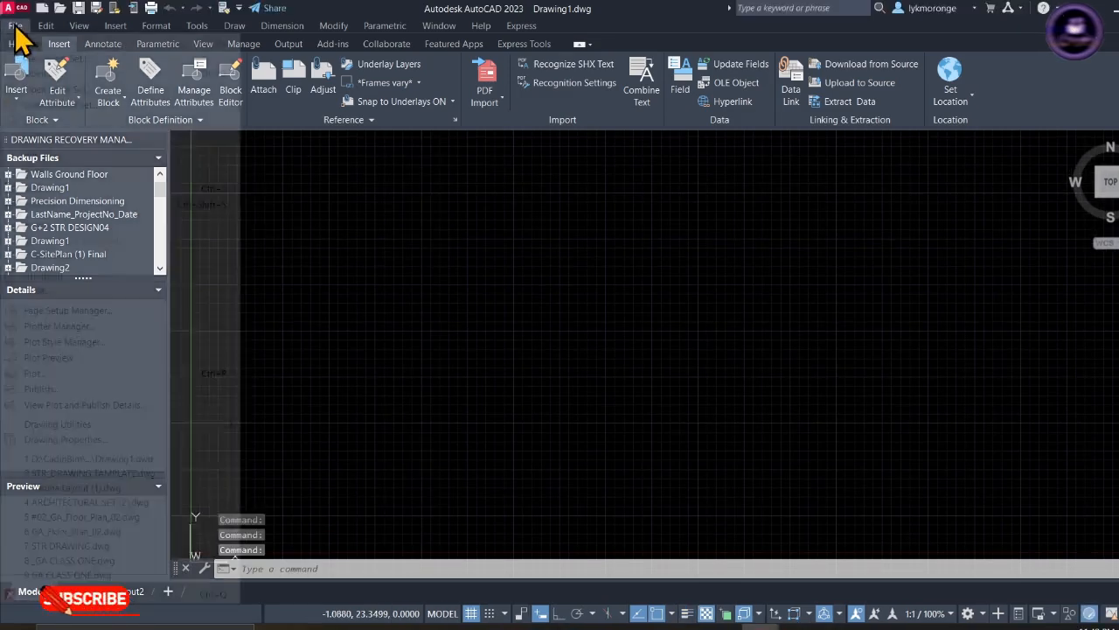
{"action": "left_click", "coordinate": [62, 205]}
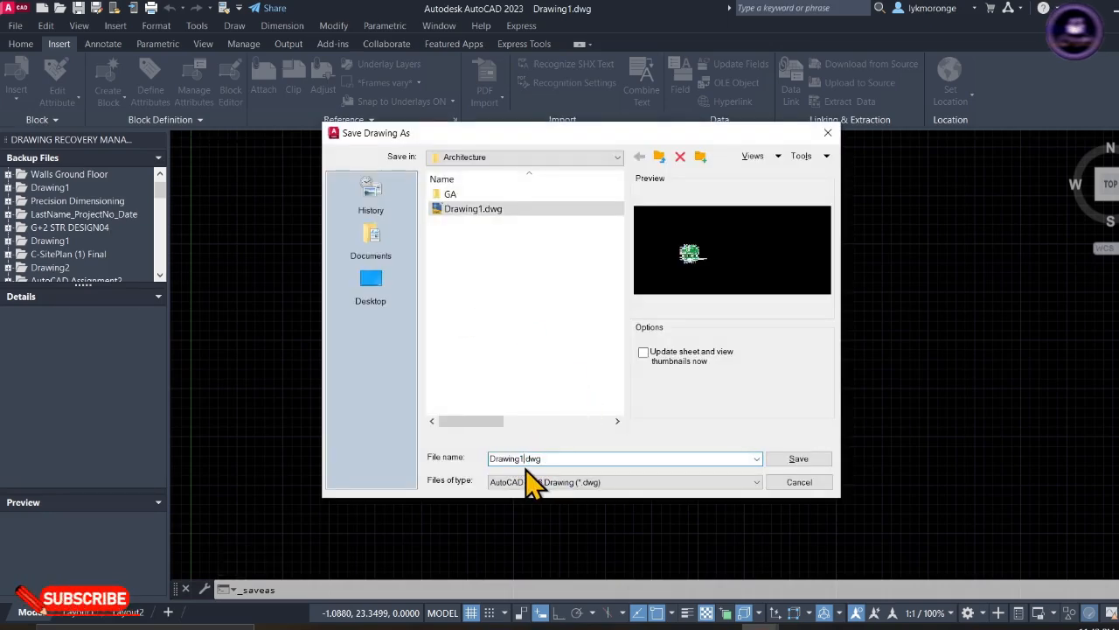
{"action": "key", "text": "BackSpace"}
{"action": "key", "text": "BackSpace"}
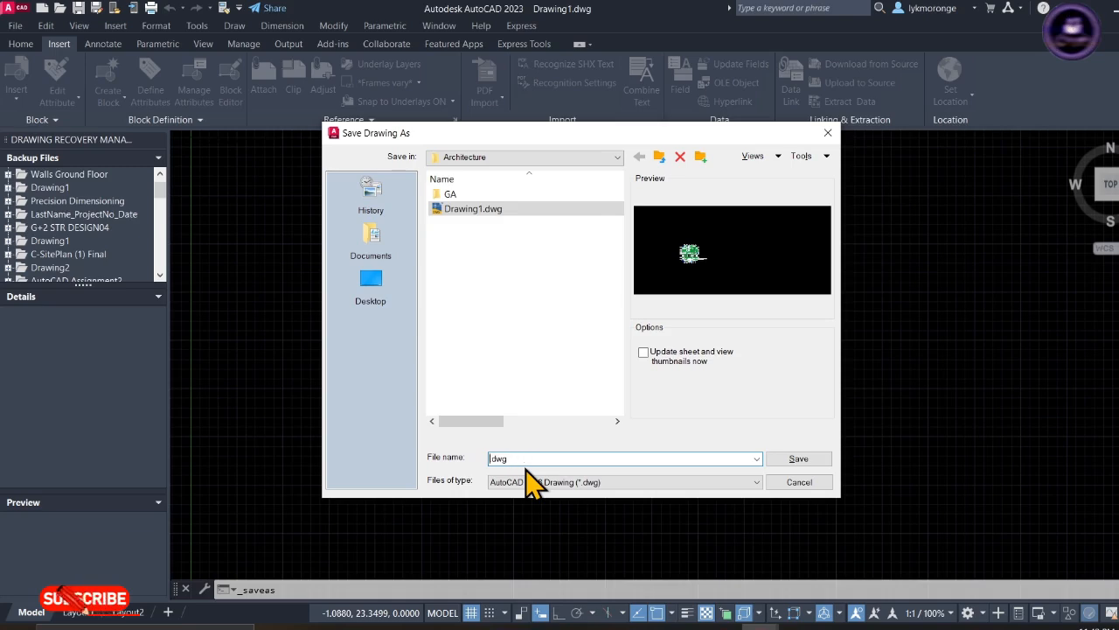
{"action": "type", "text": "Ban"}
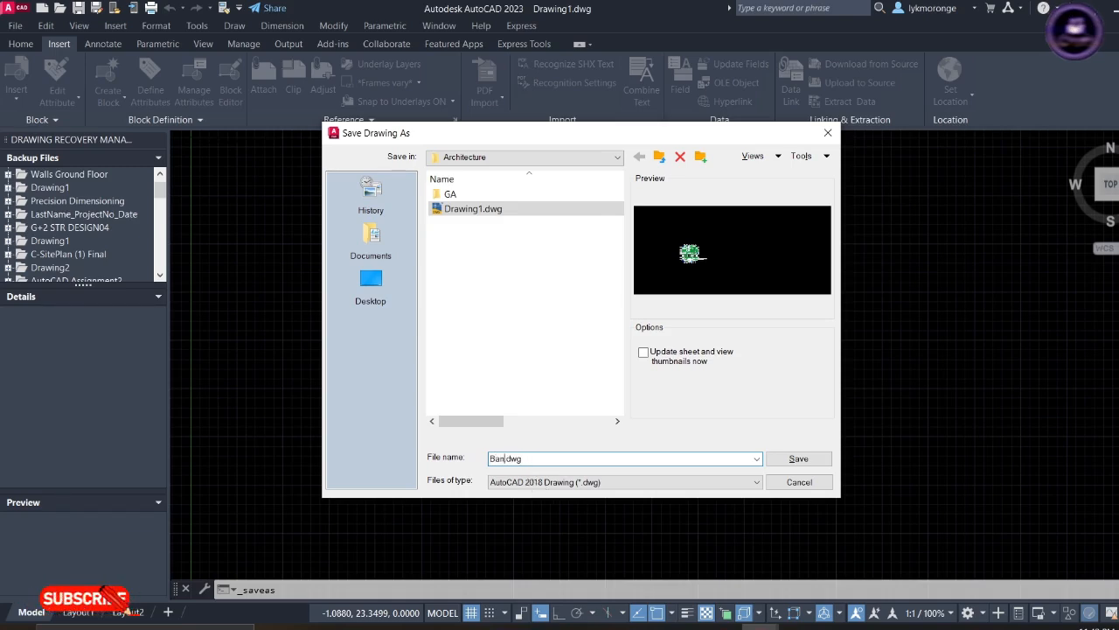
{"action": "type", "text": "galow"}
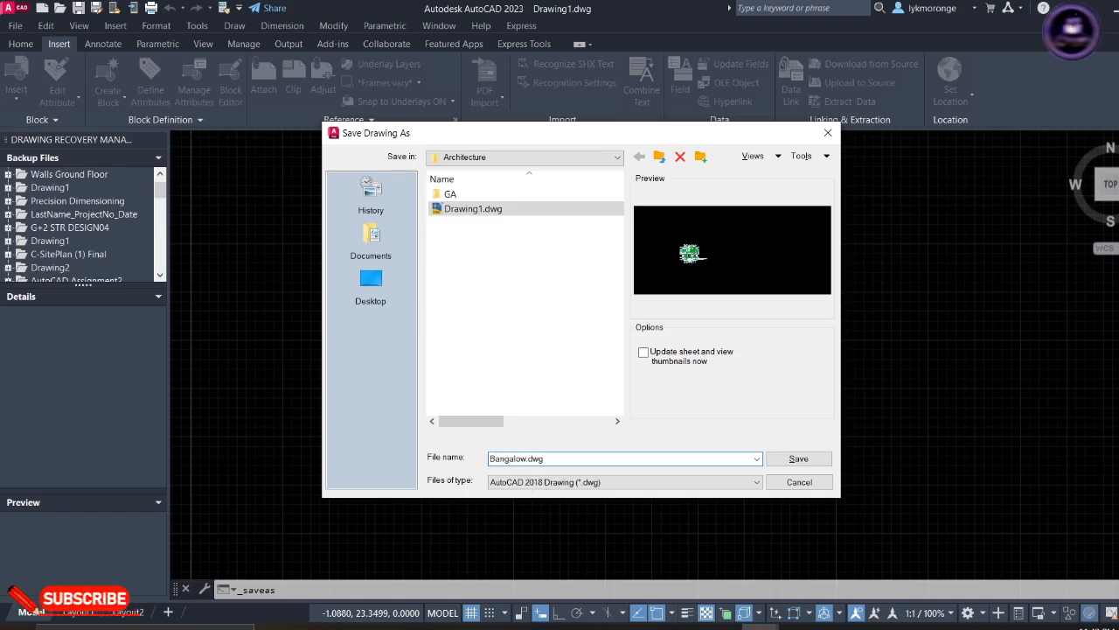
{"action": "left_click", "coordinate": [800, 460]}
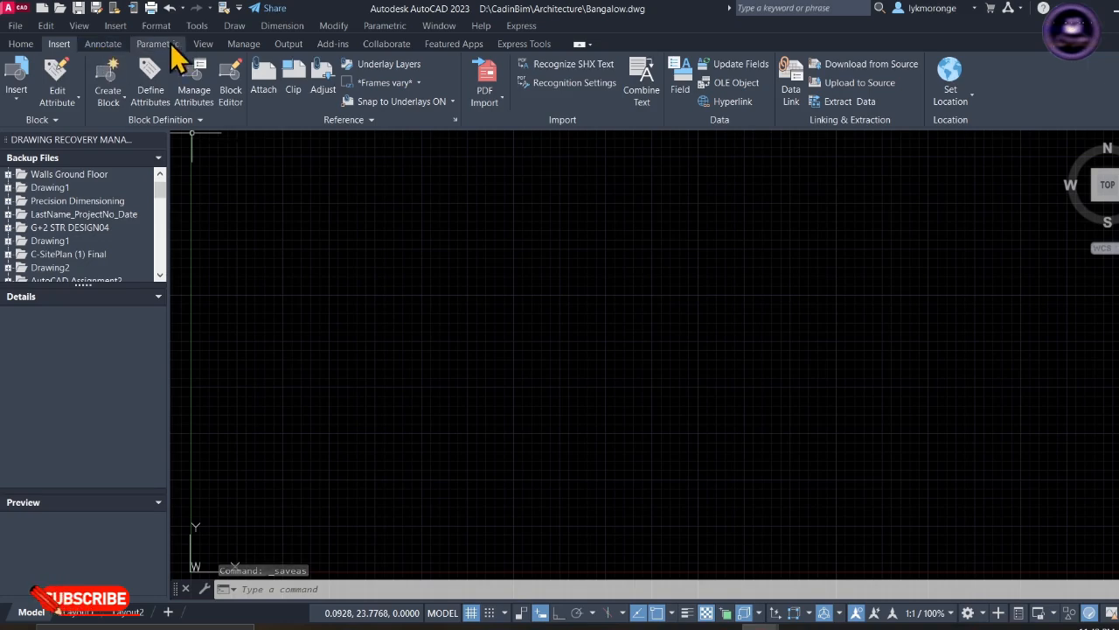
- Attach page 1 of the "proped 3b bungalow" PDF as an underlay at 0,0,0 with scale 1 and rotation 0
{"action": "left_click", "coordinate": [116, 26]}
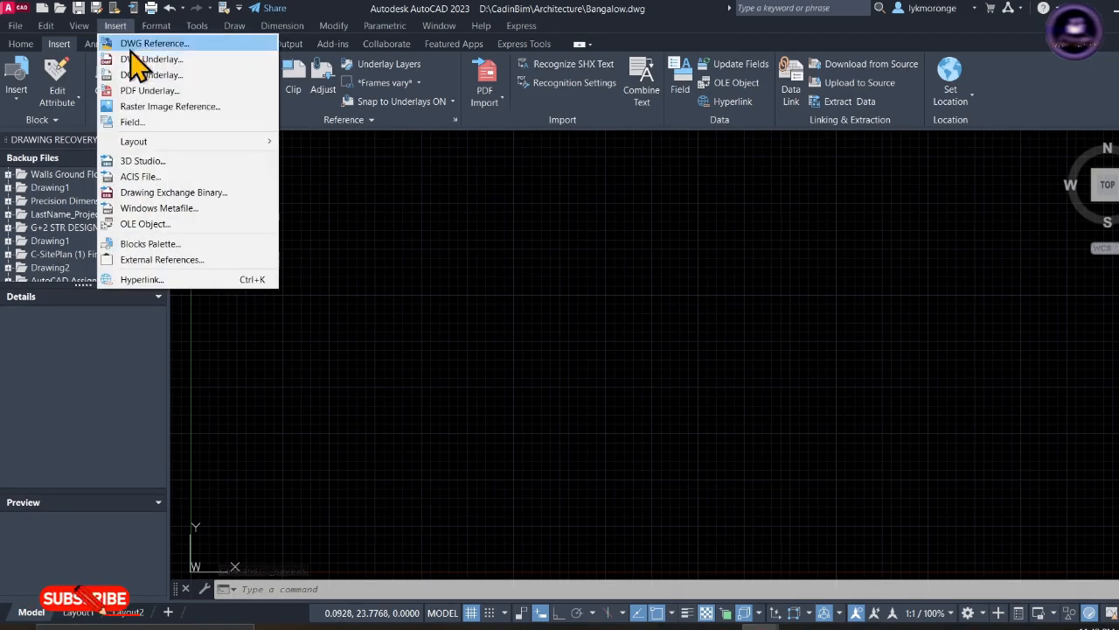
{"action": "left_click", "coordinate": [149, 91]}
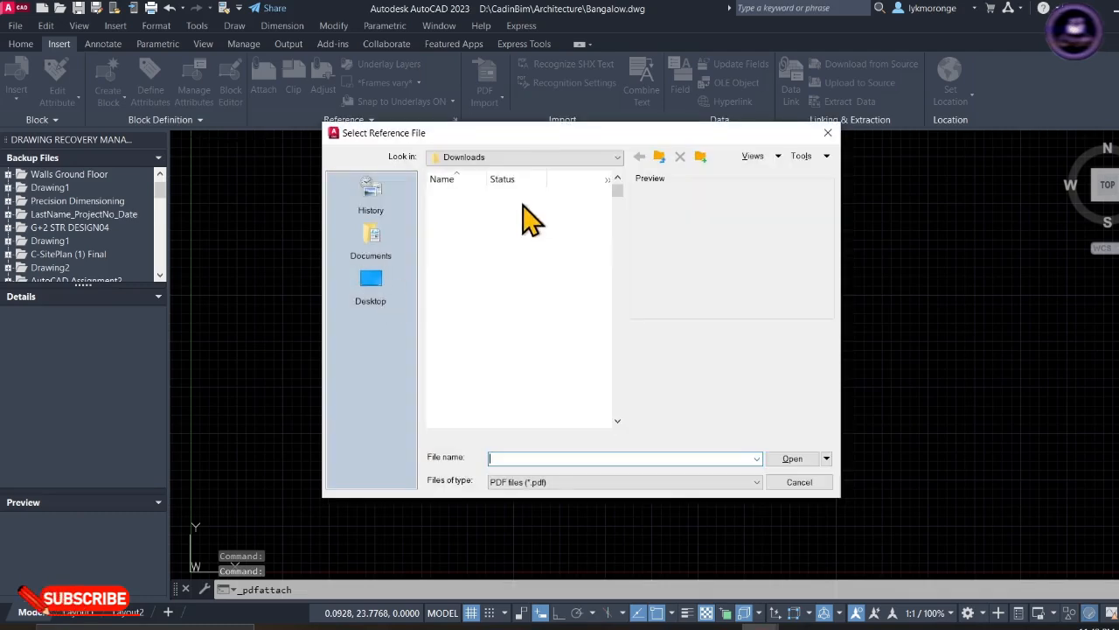
{"action": "left_click", "coordinate": [521, 320]}
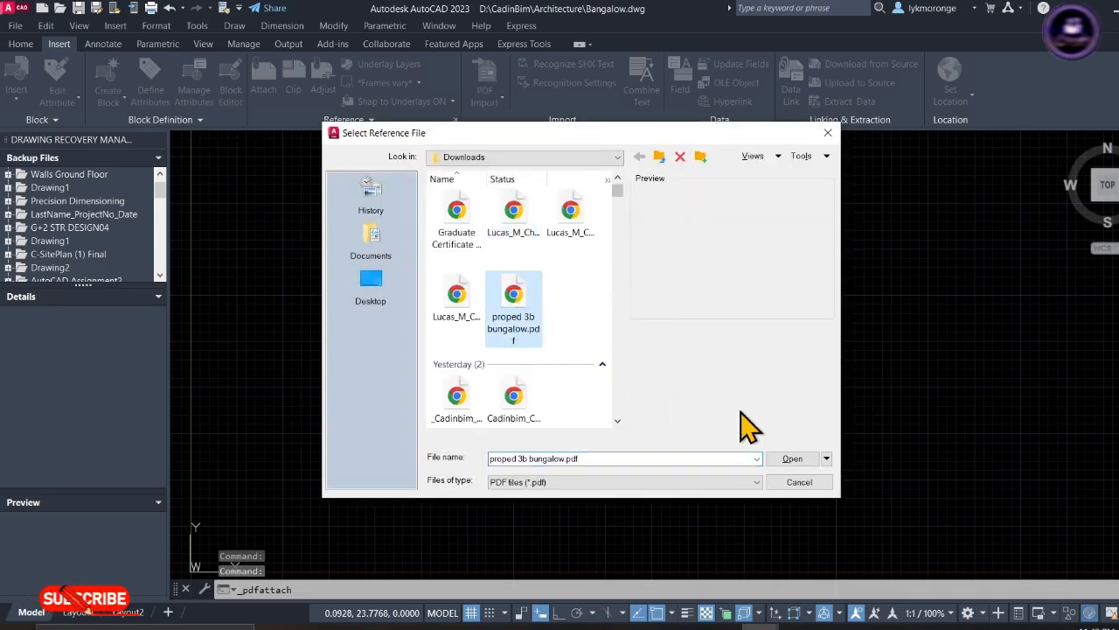
{"action": "left_click", "coordinate": [791, 461]}
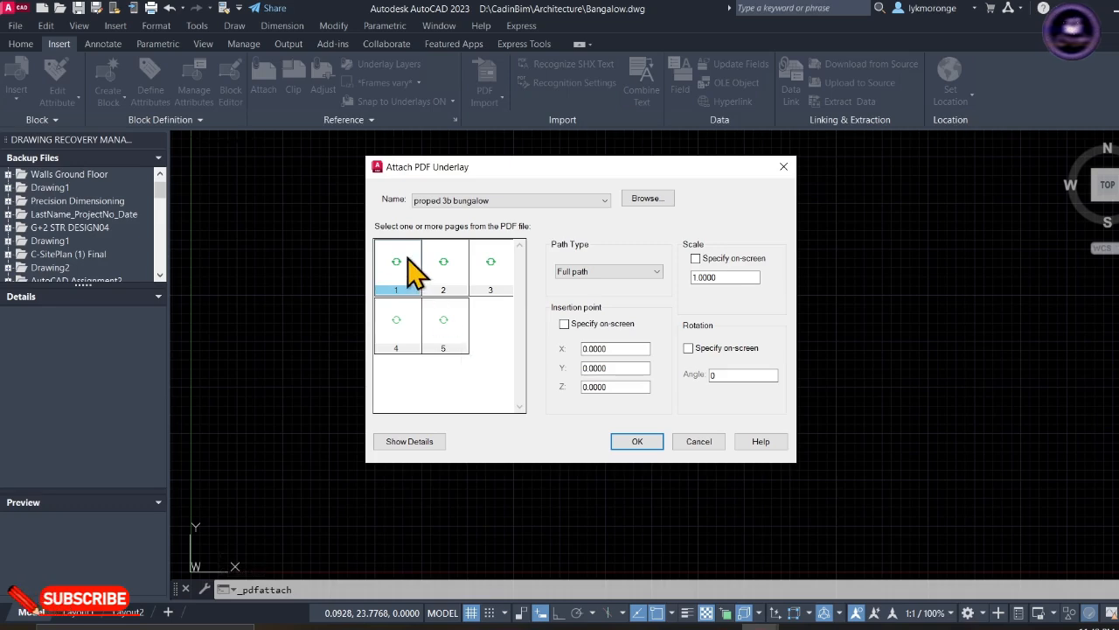
{"action": "left_click", "coordinate": [635, 441]}
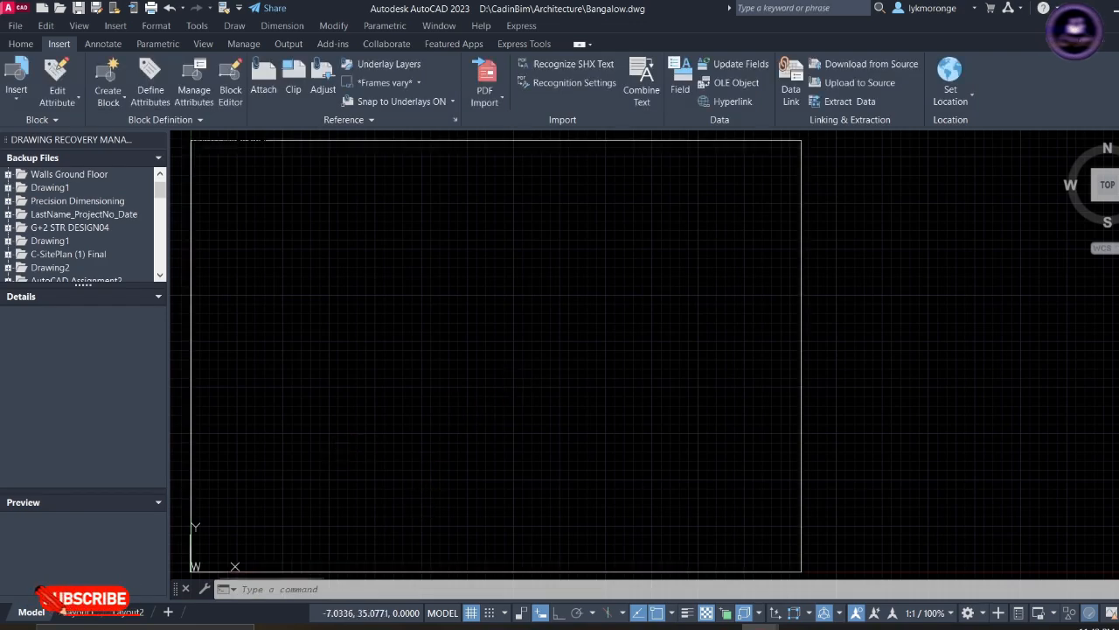
- Examine the attached sheet's layout and Section 01, including its roof, beam, window, wall and foundation specifications
{"action": "scroll", "coordinate": [516, 366], "scroll_direction": "down", "scroll_amount": 2}
{"action": "middle_click_drag", "start_coordinate": [268, 507], "coordinate": [332, 435]}
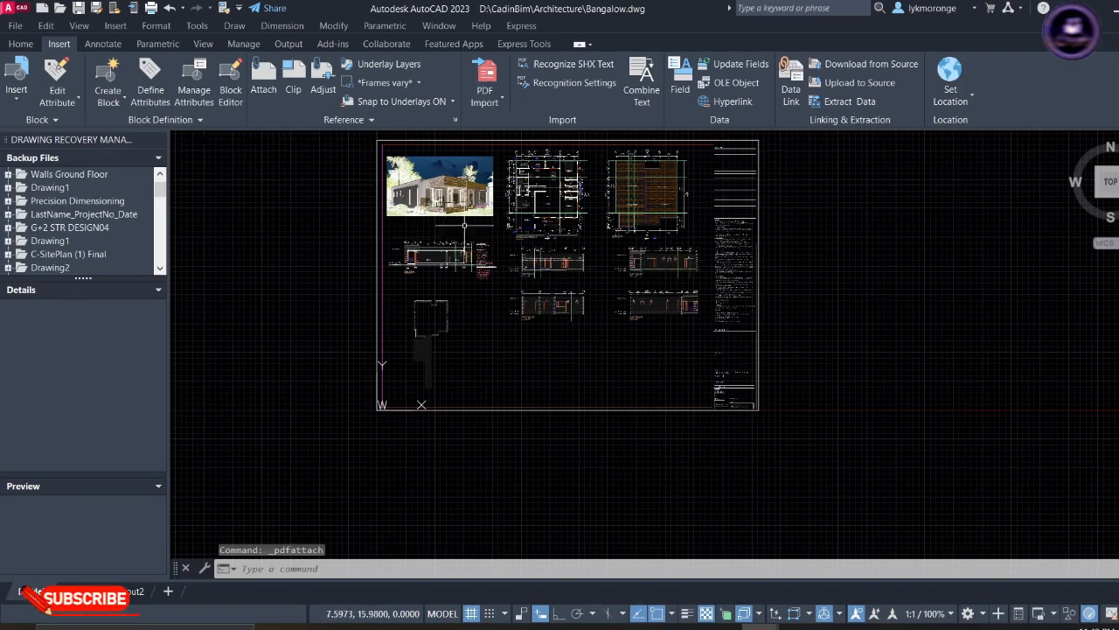
{"action": "scroll", "coordinate": [527, 214], "scroll_direction": "up", "scroll_amount": 10}
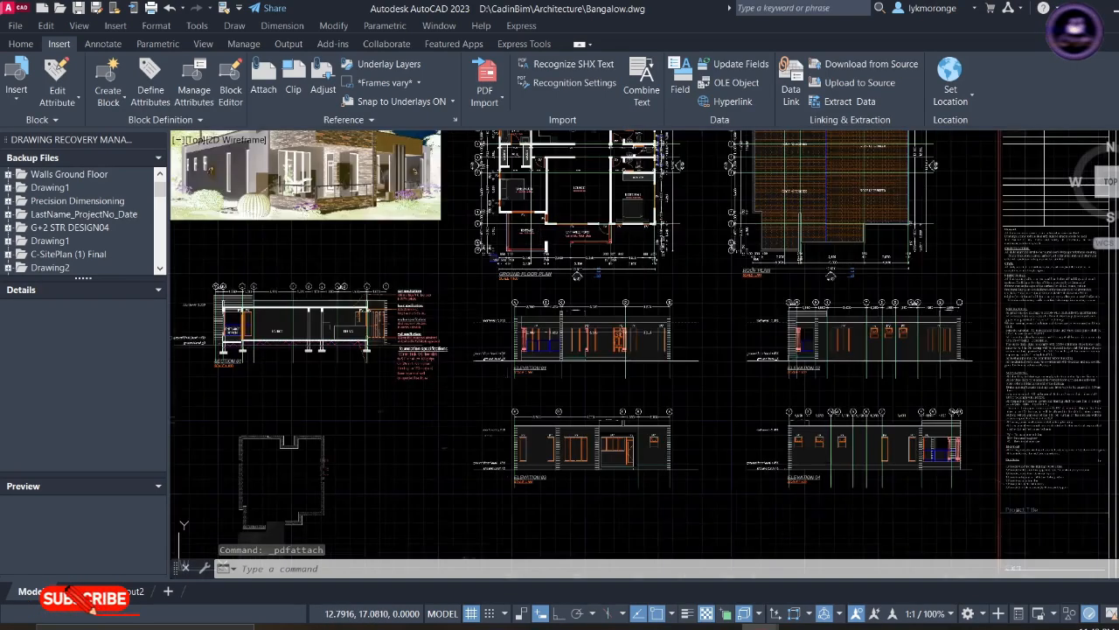
{"action": "scroll", "coordinate": [398, 359], "scroll_direction": "down", "scroll_amount": 10}
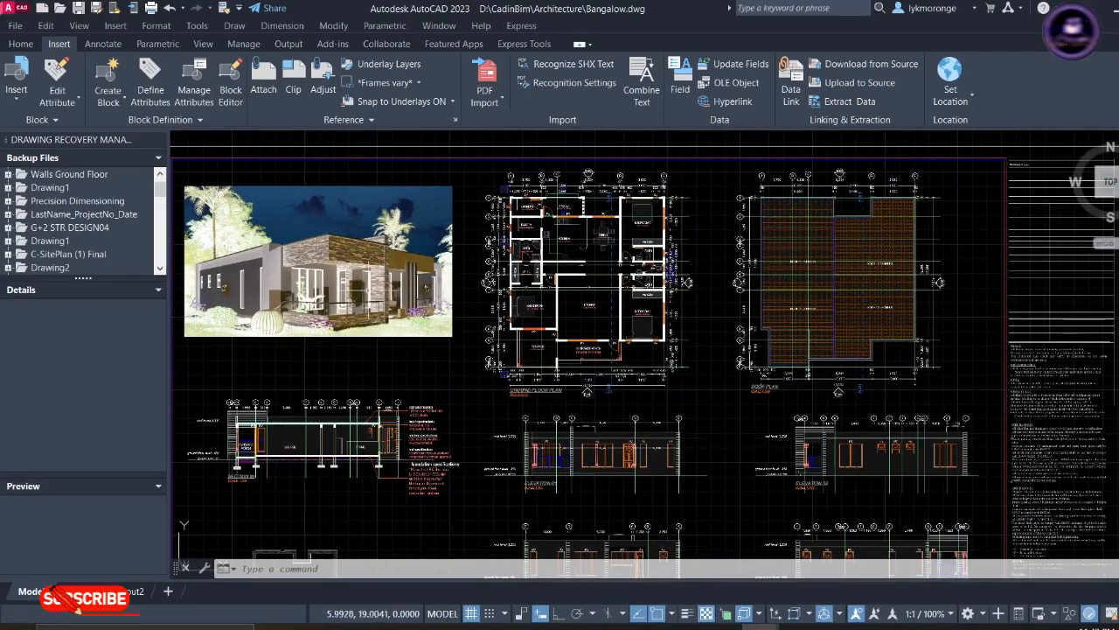
{"action": "middle_click_drag", "start_coordinate": [509, 402], "coordinate": [633, 303]}
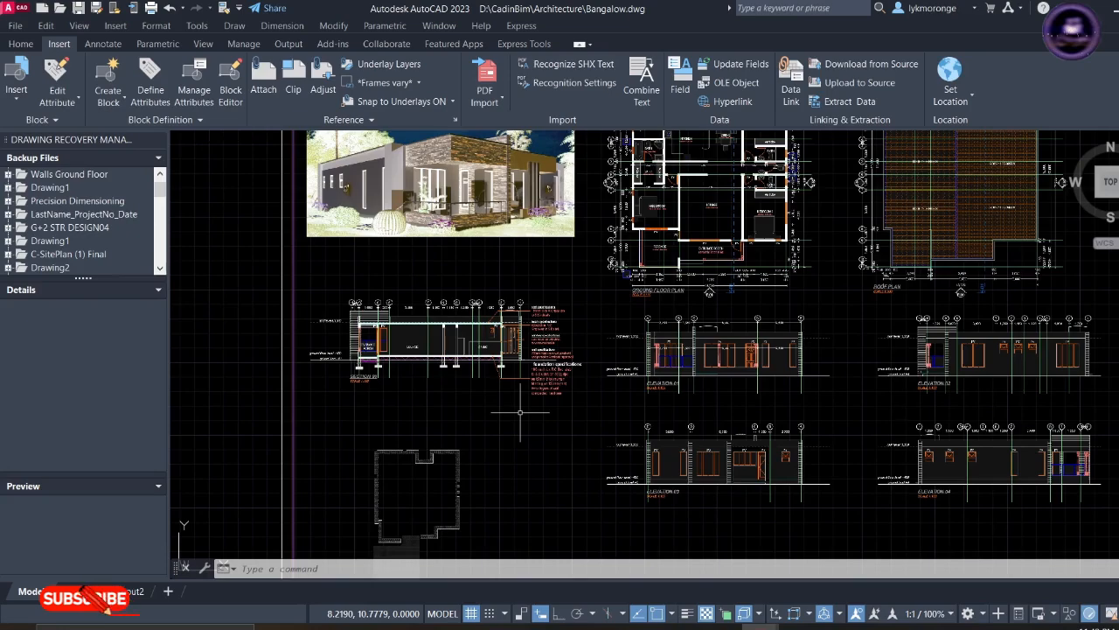
{"action": "scroll", "coordinate": [437, 365], "scroll_direction": "up", "scroll_amount": 8}
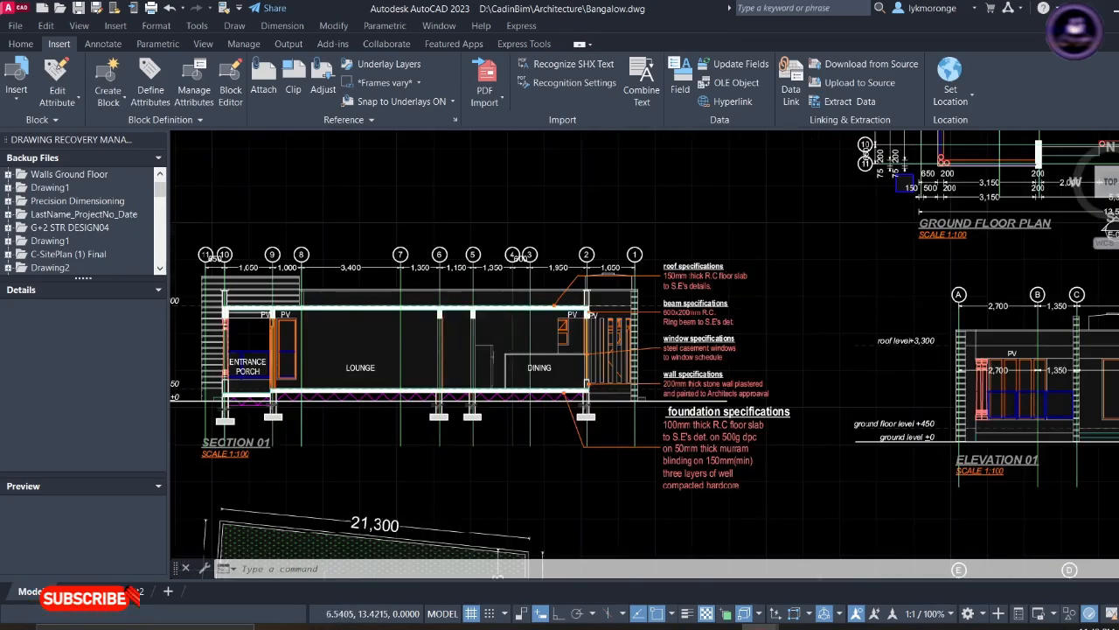
{"action": "scroll", "coordinate": [672, 324], "scroll_direction": "down", "scroll_amount": 2}
{"action": "mouse_move", "coordinate": [685, 358]}
{"action": "middle_mouse_down"}
{"action": "mouse_move", "coordinate": [537, 278]}
{"action": "mouse_move", "coordinate": [456, 274]}
{"action": "middle_mouse_up"}
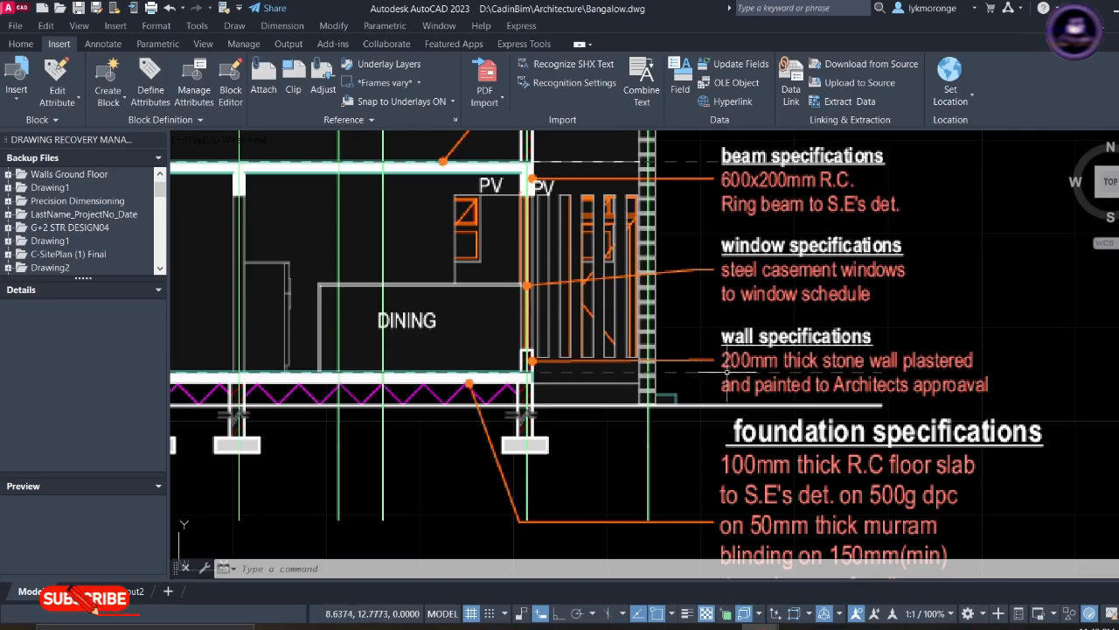
{"action": "scroll", "coordinate": [741, 380], "scroll_direction": "up", "scroll_amount": 4}
{"action": "scroll", "coordinate": [724, 361], "scroll_direction": "down", "scroll_amount": 4}
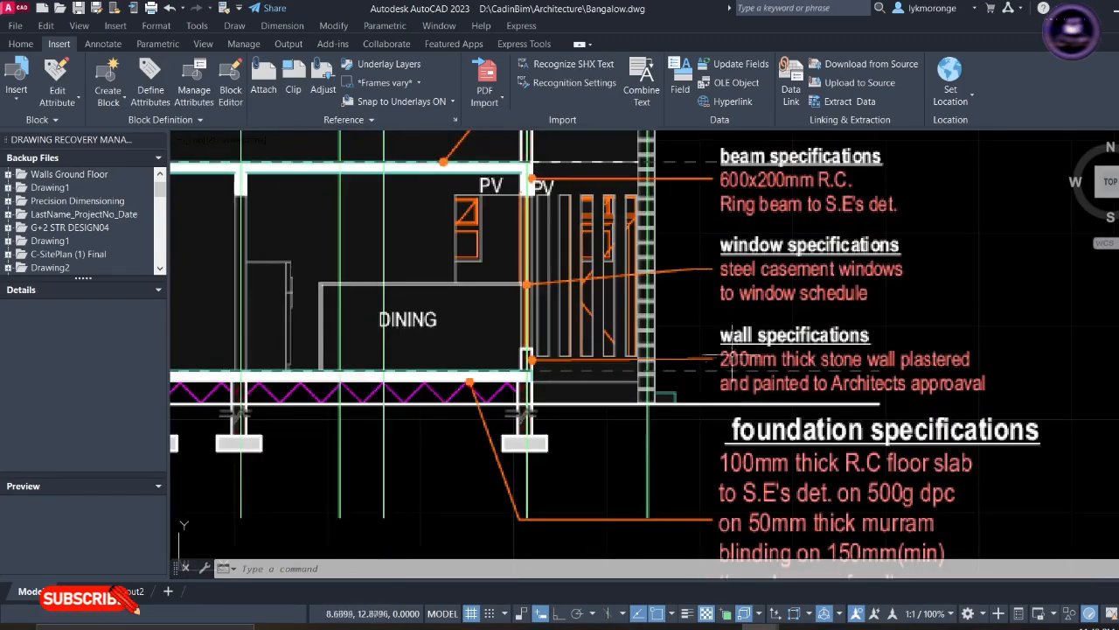
{"action": "middle_click_drag", "start_coordinate": [724, 364], "coordinate": [707, 475]}
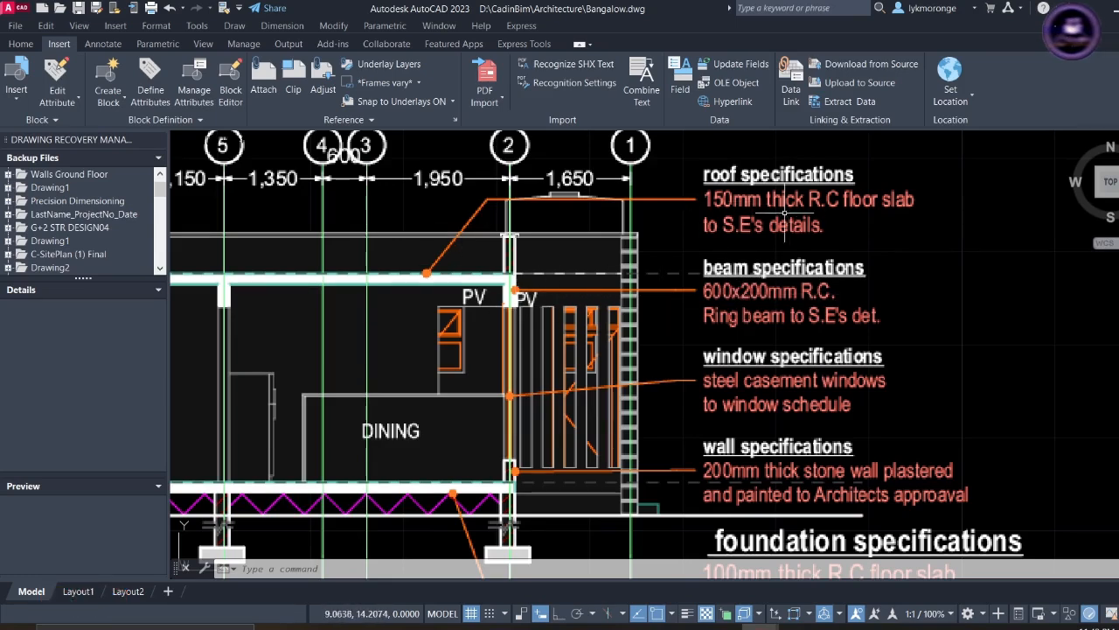
{"action": "scroll", "coordinate": [750, 219], "scroll_direction": "down", "scroll_amount": 4}
{"action": "middle_click_drag", "start_coordinate": [742, 229], "coordinate": [805, 251]}
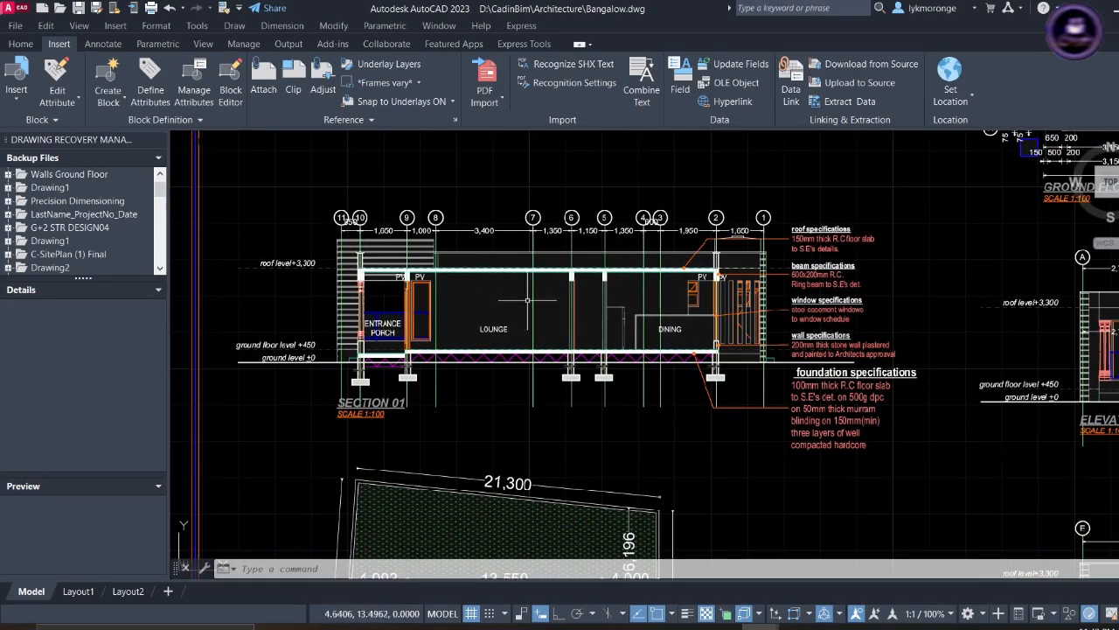
- Examine the elevations, especially Elevation 02, and the roof plan with its roof pitch notes and grid lines
{"action": "scroll", "coordinate": [527, 300], "scroll_direction": "down", "scroll_amount": 4}
{"action": "mouse_move", "coordinate": [519, 409]}
{"action": "middle_mouse_down"}
{"action": "mouse_move", "coordinate": [449, 362]}
{"action": "mouse_move", "coordinate": [457, 338]}
{"action": "mouse_move", "coordinate": [418, 304]}
{"action": "mouse_move", "coordinate": [351, 339]}
{"action": "middle_mouse_up"}
{"action": "middle_click_drag", "start_coordinate": [689, 308], "coordinate": [481, 359]}
{"action": "scroll", "coordinate": [722, 287], "scroll_direction": "up", "scroll_amount": 8}
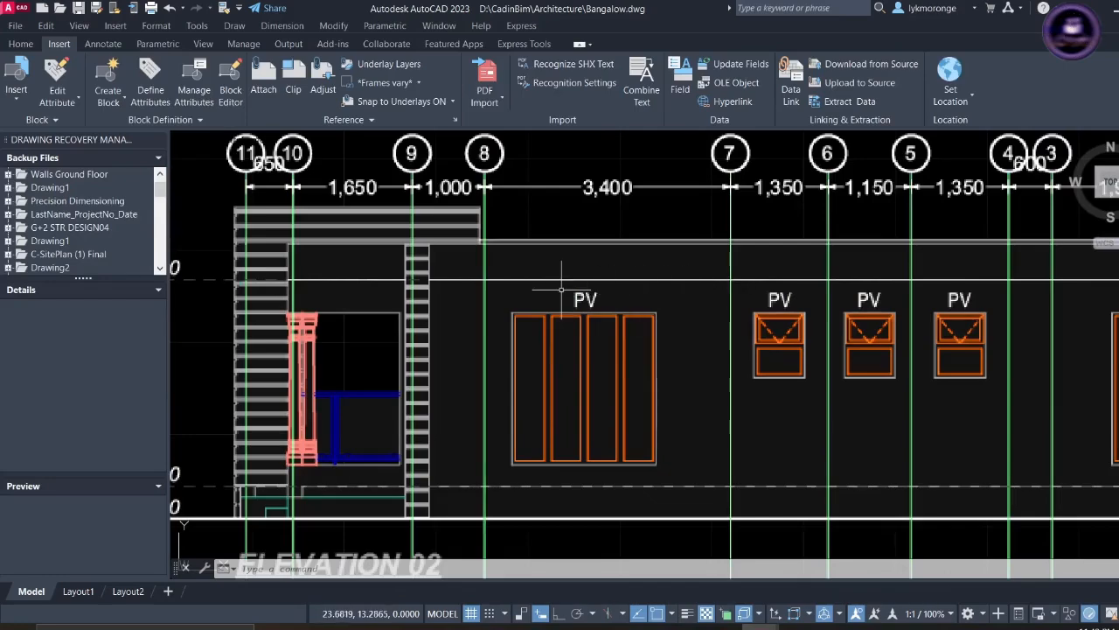
{"action": "scroll", "coordinate": [562, 289], "scroll_direction": "down", "scroll_amount": 7}
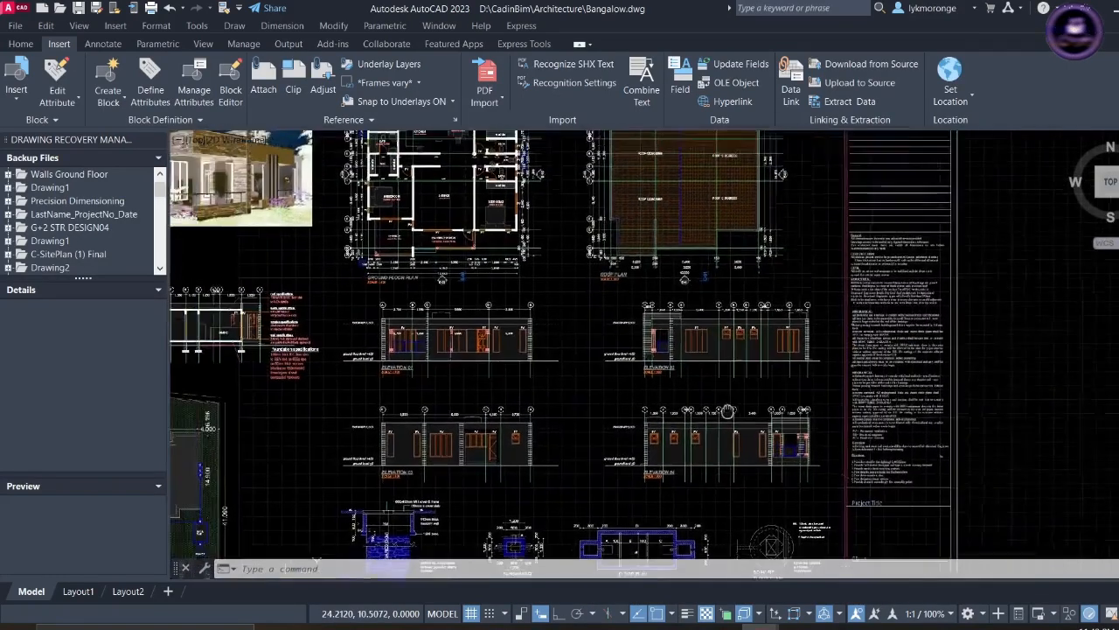
{"action": "middle_click_drag", "start_coordinate": [727, 411], "coordinate": [791, 459]}
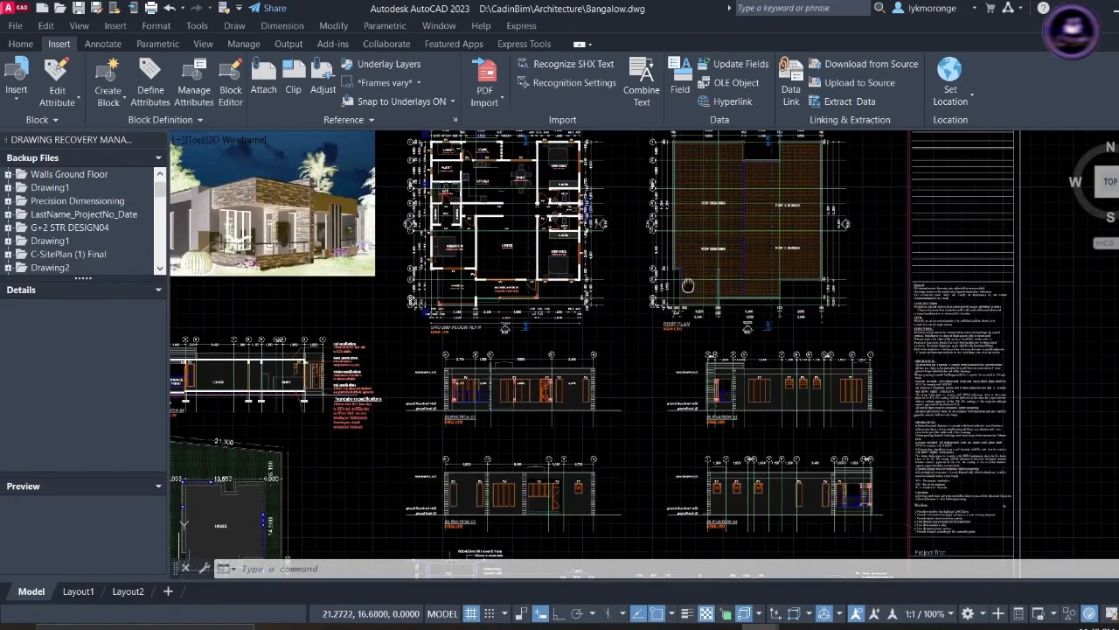
{"action": "middle_click_drag", "start_coordinate": [688, 285], "coordinate": [627, 395]}
{"action": "scroll", "coordinate": [665, 336], "scroll_direction": "up", "scroll_amount": 4}
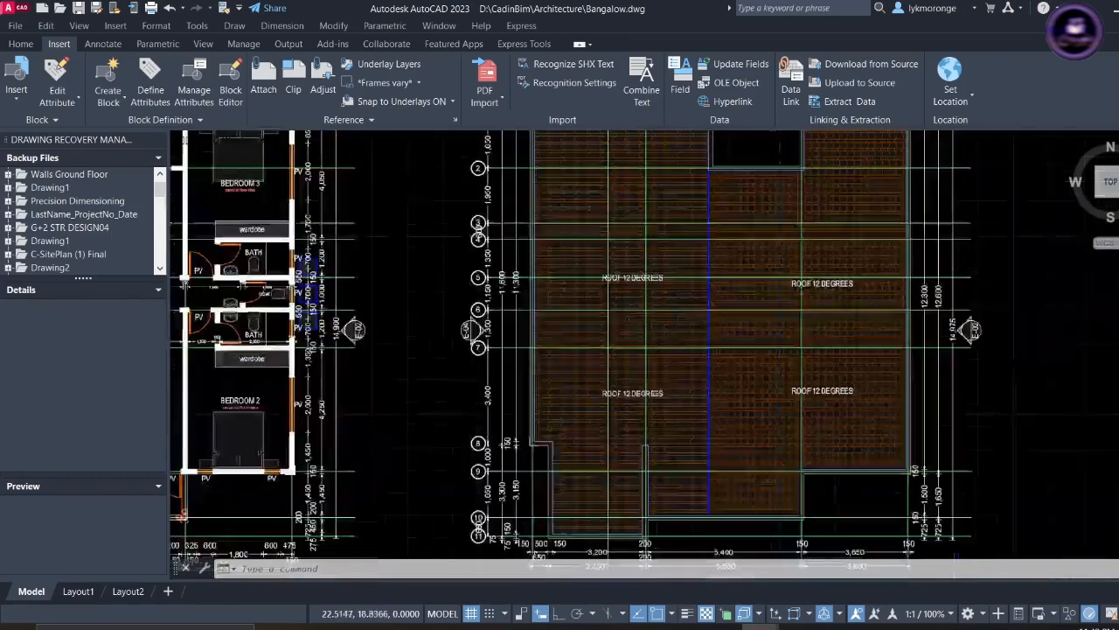
{"action": "scroll", "coordinate": [656, 318], "scroll_direction": "up", "scroll_amount": 4}
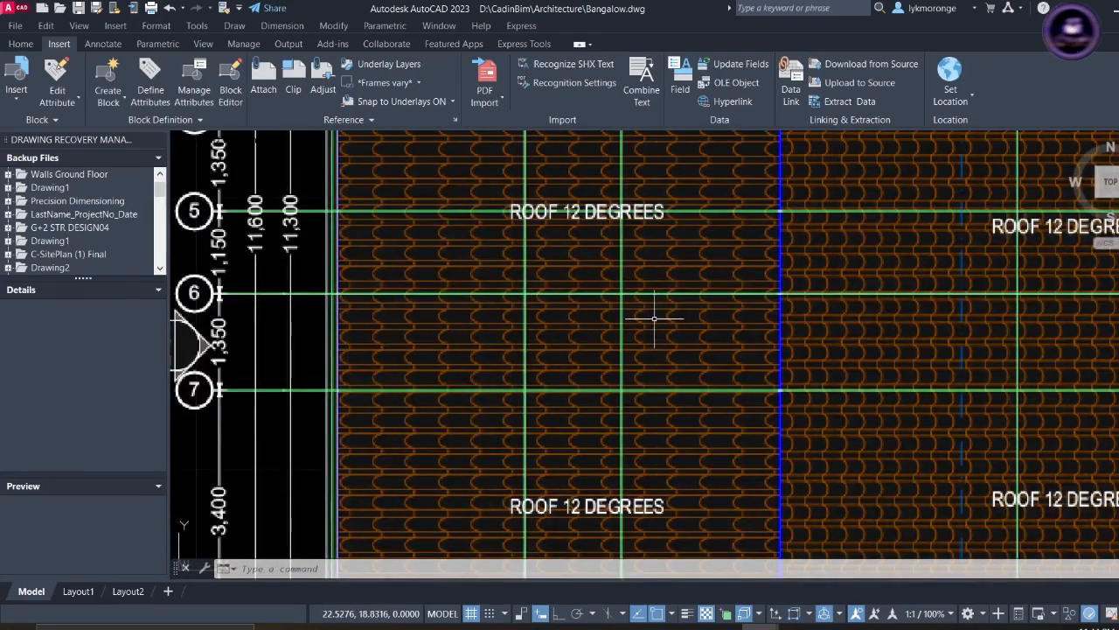
{"action": "scroll", "coordinate": [654, 319], "scroll_direction": "down", "scroll_amount": 7}
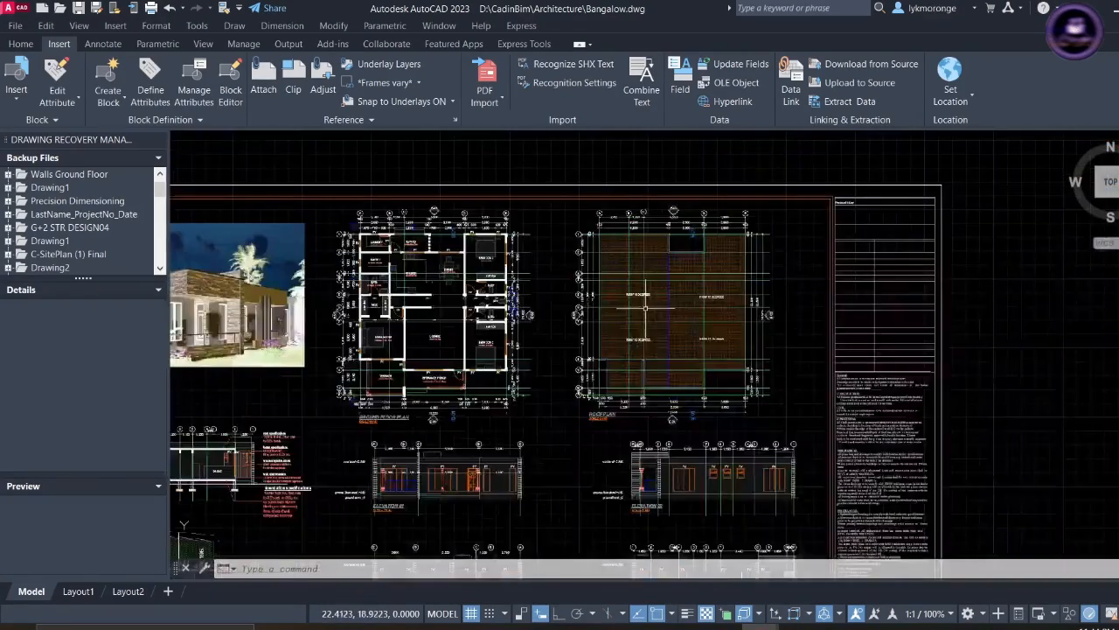
{"action": "middle_click_drag", "start_coordinate": [645, 308], "coordinate": [628, 334]}
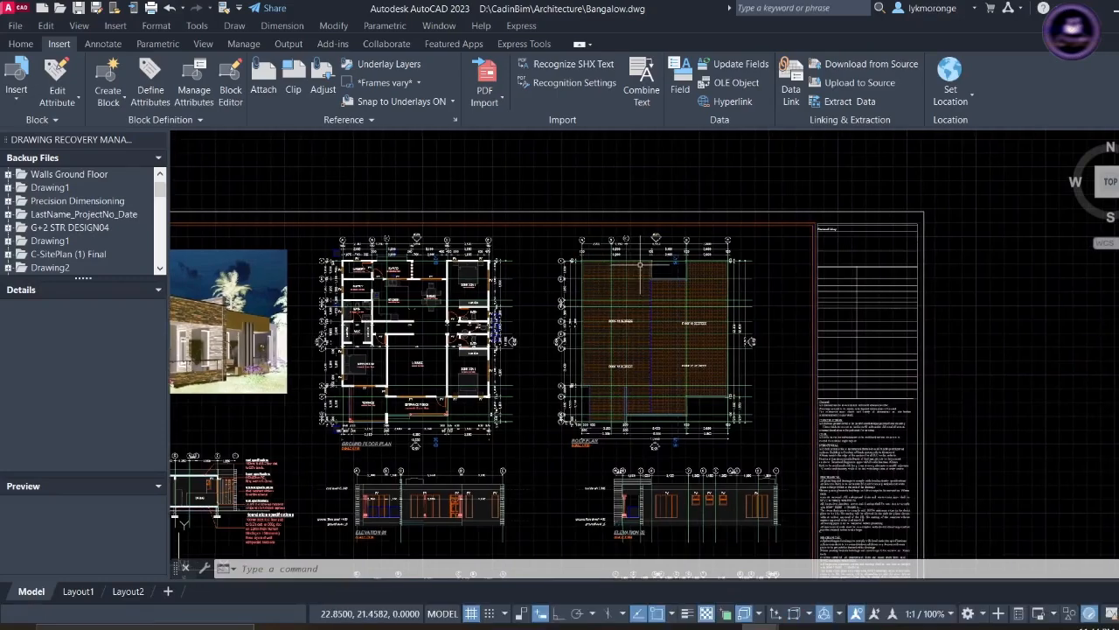
- Review the exterior render and the ground floor plan, ending with an overview of the sheet
{"action": "middle_click_drag", "start_coordinate": [512, 341], "coordinate": [712, 309]}
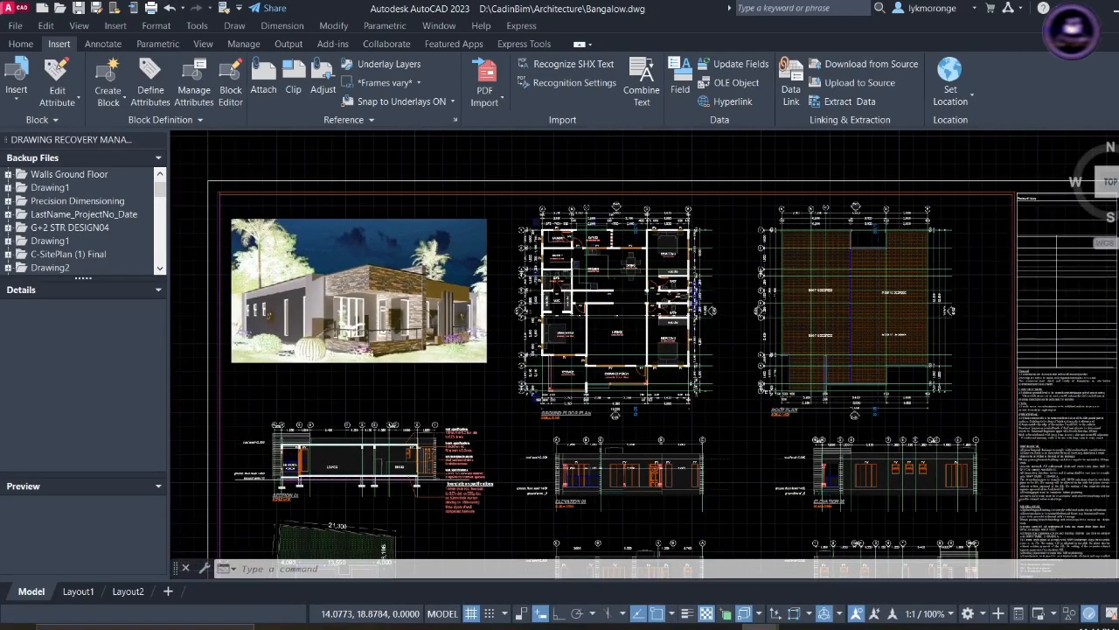
{"action": "scroll", "coordinate": [569, 306], "scroll_direction": "up", "scroll_amount": 5}
{"action": "scroll", "coordinate": [568, 306], "scroll_direction": "down", "scroll_amount": 4}
{"action": "scroll", "coordinate": [616, 302], "scroll_direction": "up", "scroll_amount": 1}
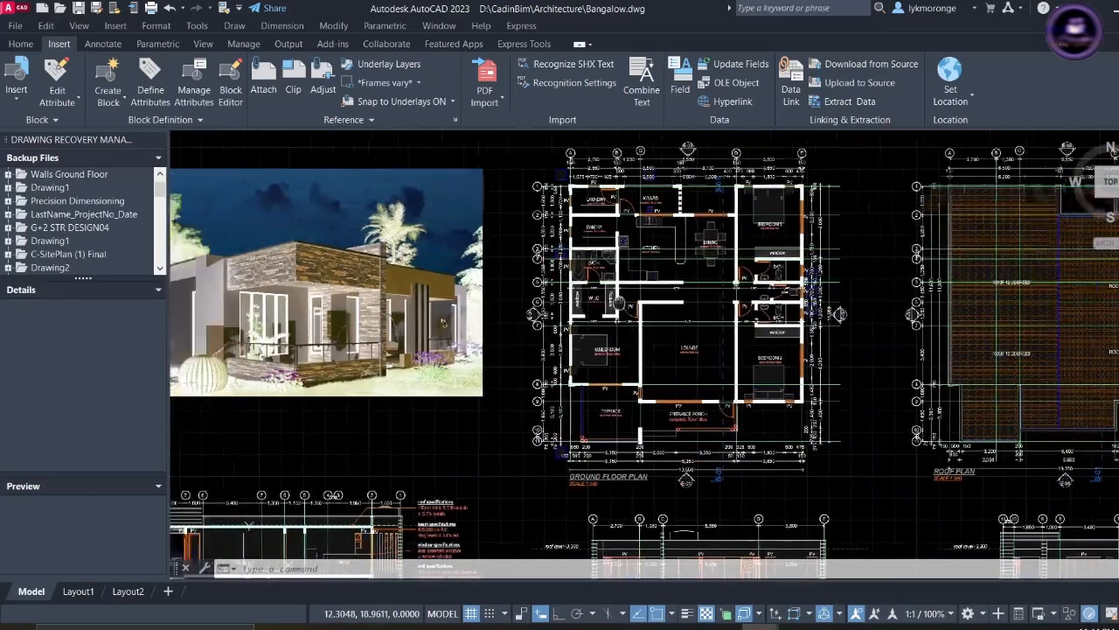
{"action": "mouse_move", "coordinate": [616, 302]}
{"action": "middle_mouse_down"}
{"action": "mouse_move", "coordinate": [770, 302]}
{"action": "mouse_move", "coordinate": [731, 298]}
{"action": "middle_mouse_up"}
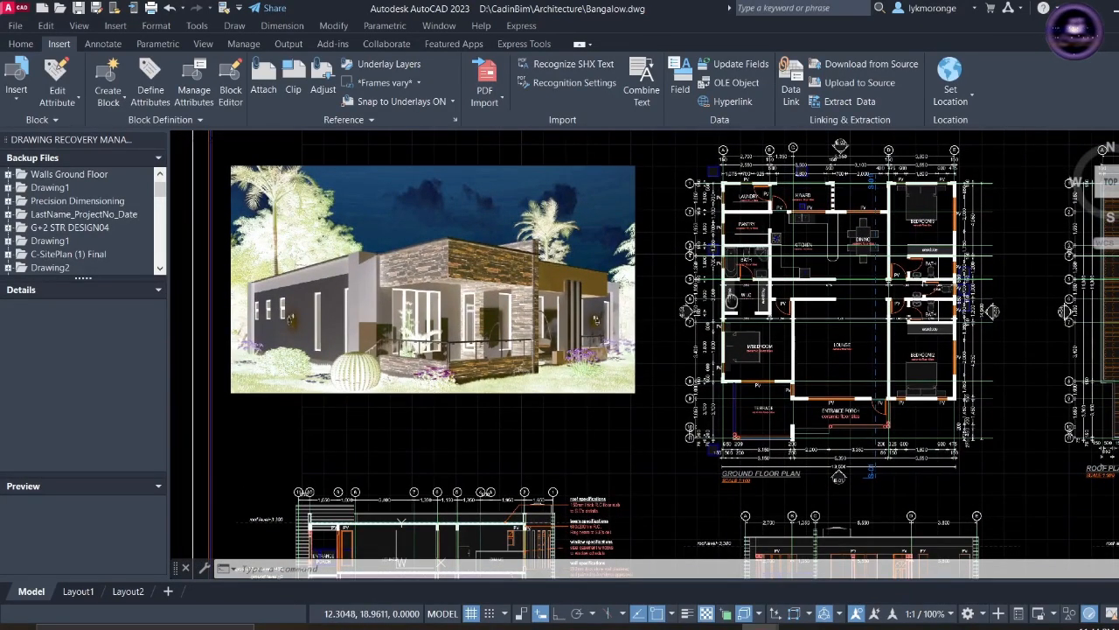
{"action": "scroll", "coordinate": [720, 294], "scroll_direction": "down", "scroll_amount": 4}
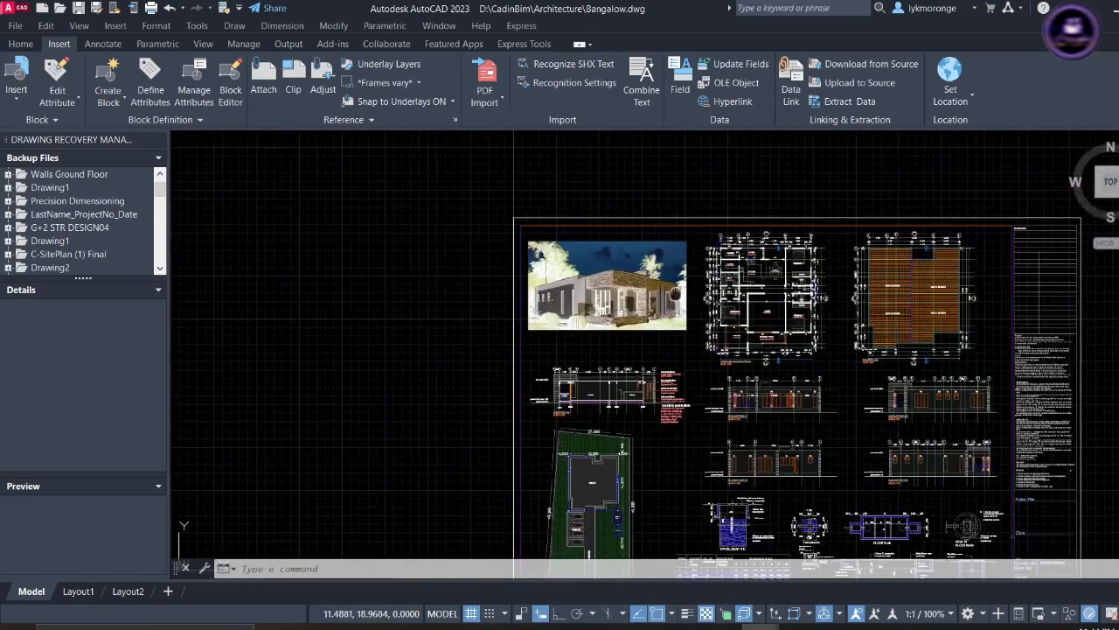
{"action": "middle_click_drag", "start_coordinate": [707, 296], "coordinate": [603, 279]}
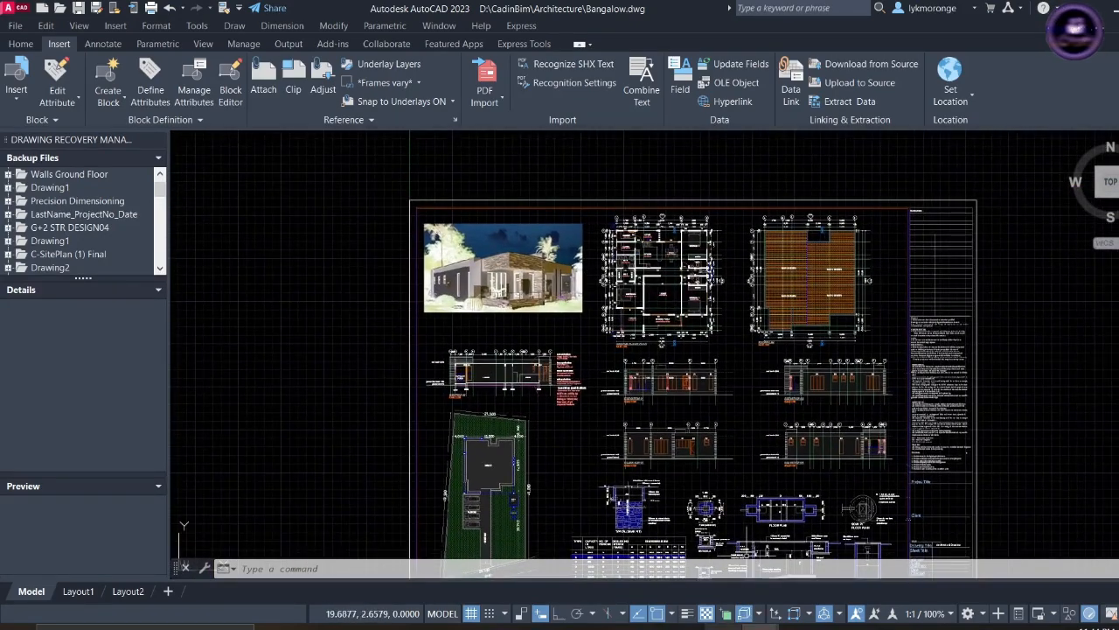
- Switch to the browser and review the exterior renders and furnished floor plan on pages 2 to 5 of the bungalow PDF
{"action": "left_click", "coordinate": [723, 627]}
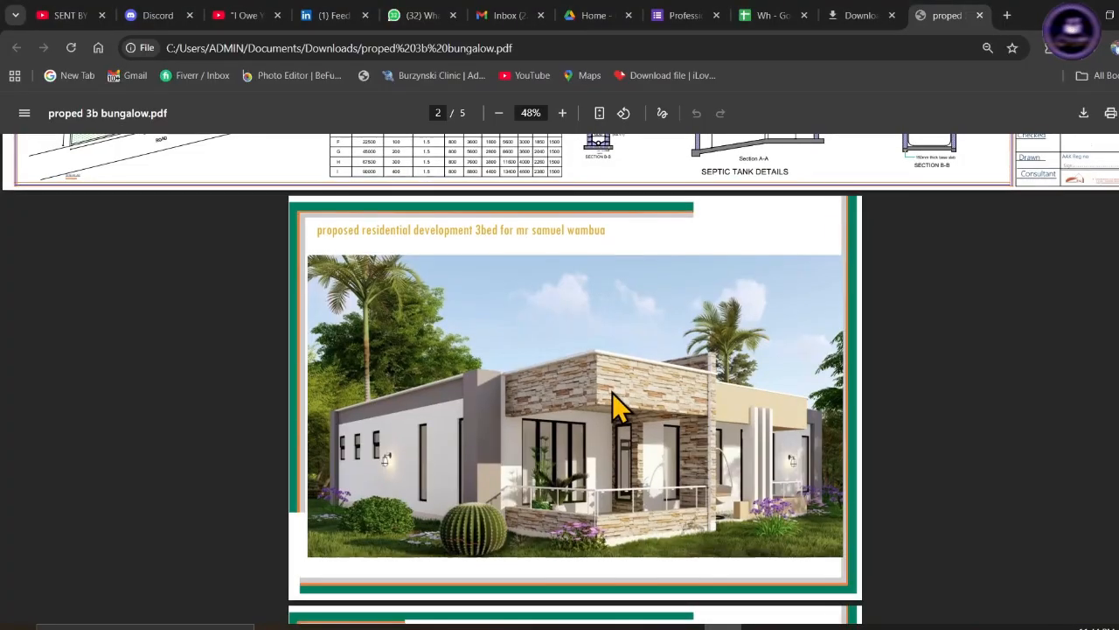
{"action": "scroll", "coordinate": [612, 390], "scroll_direction": "down", "scroll_amount": 2}
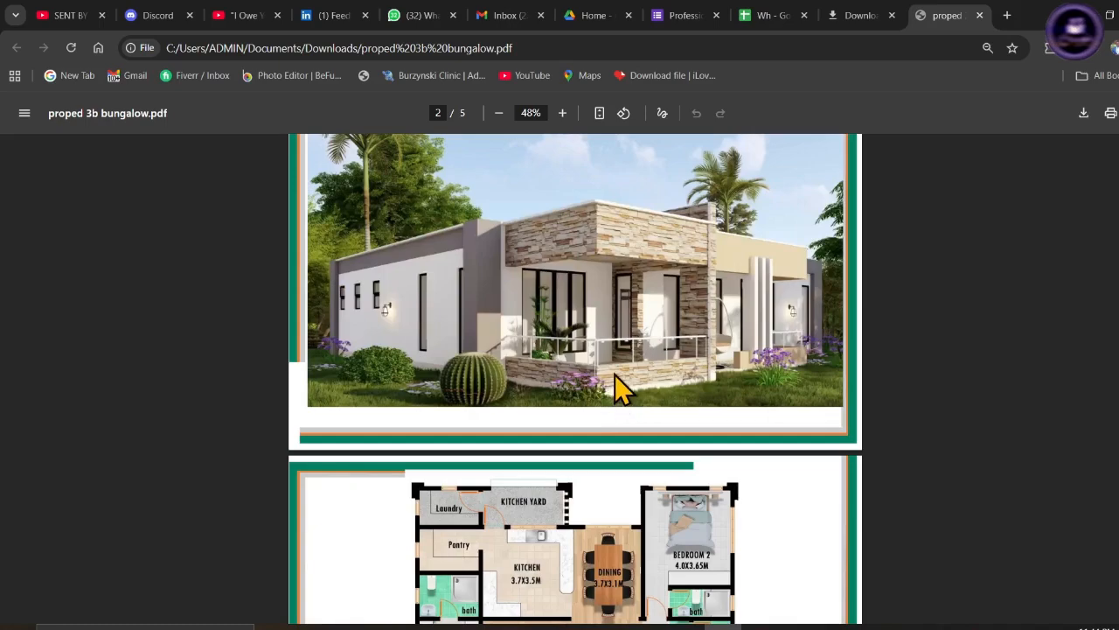
{"action": "scroll", "coordinate": [615, 396], "scroll_direction": "down", "scroll_amount": 3}
{"action": "scroll", "coordinate": [611, 371], "scroll_direction": "down", "scroll_amount": 3}
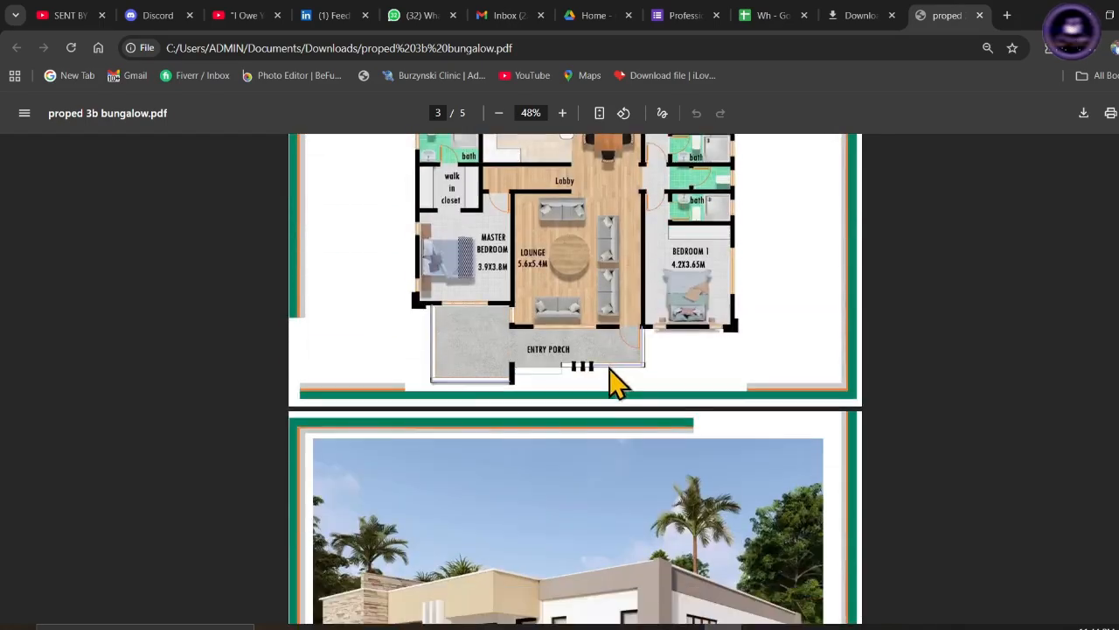
{"action": "scroll", "coordinate": [610, 359], "scroll_direction": "down", "scroll_amount": 4}
{"action": "scroll", "coordinate": [610, 356], "scroll_direction": "down", "scroll_amount": 2}
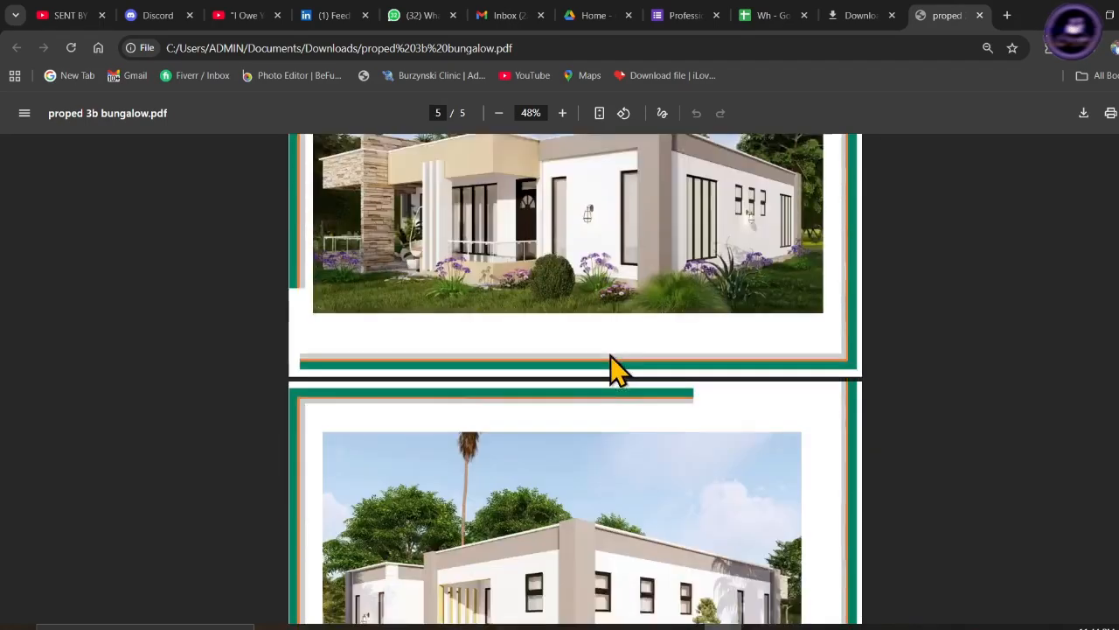
{"action": "scroll", "coordinate": [611, 356], "scroll_direction": "down", "scroll_amount": 2}
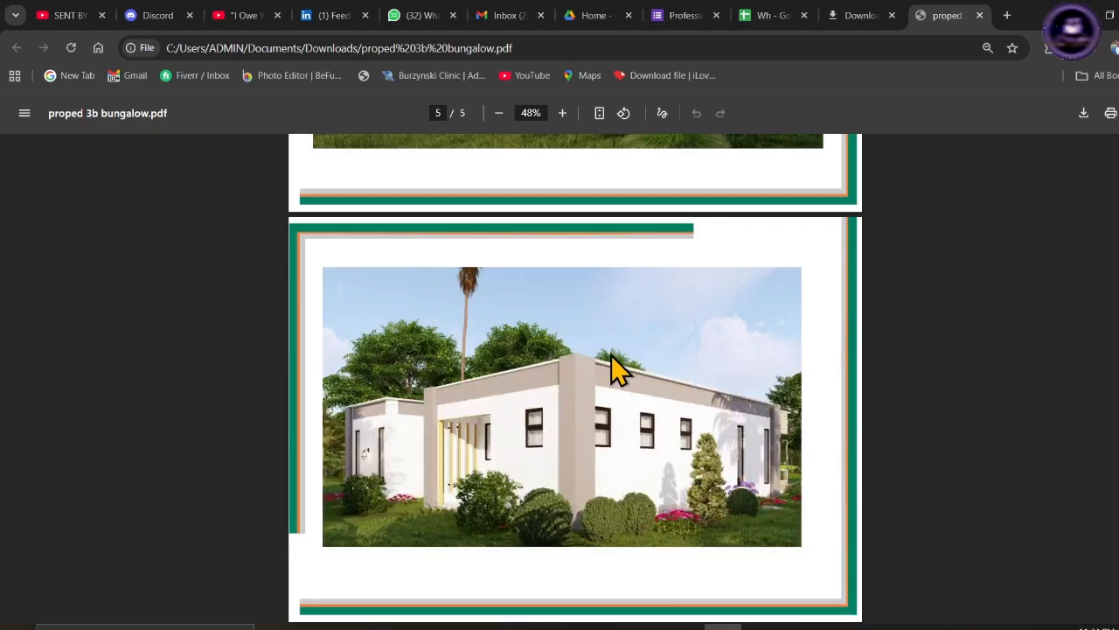
{"action": "scroll", "coordinate": [614, 368], "scroll_direction": "up", "scroll_amount": 5}
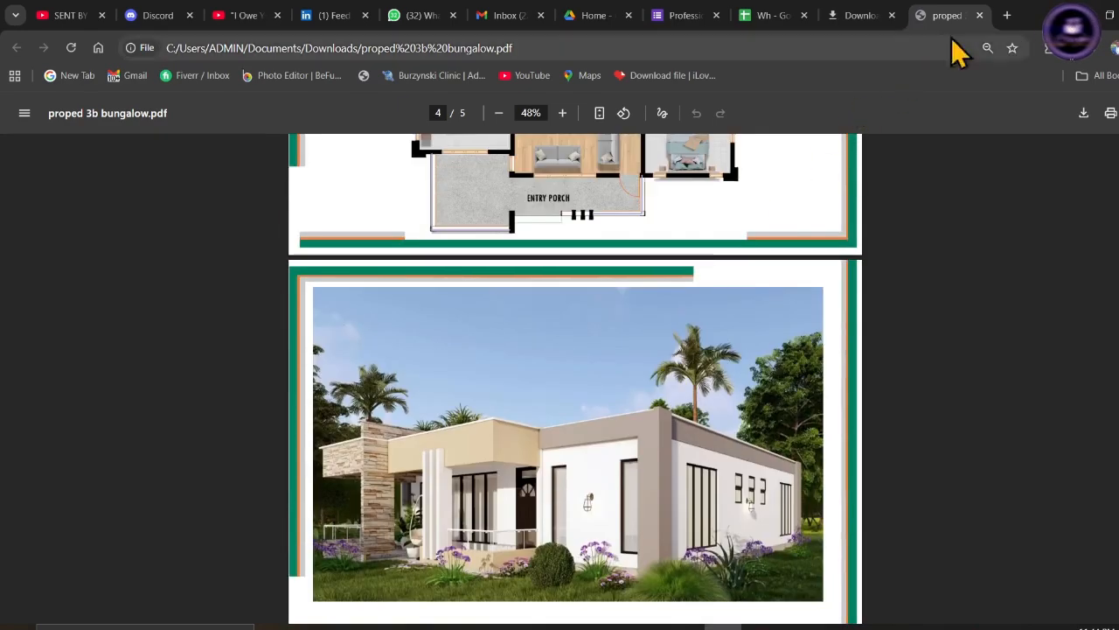
{"action": "left_click", "coordinate": [1068, 15]}
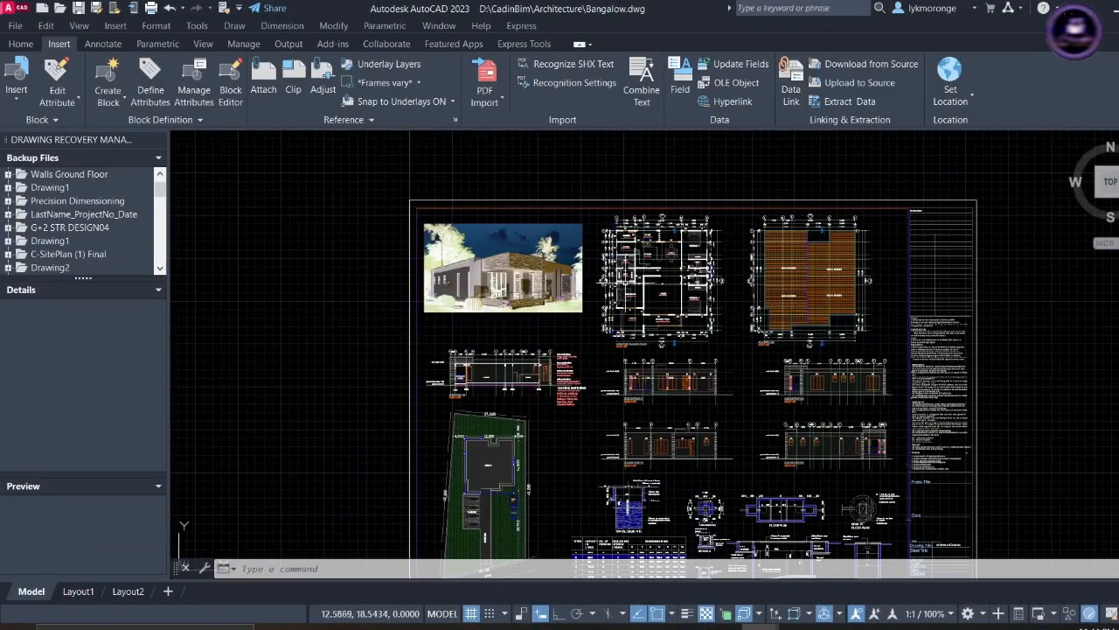
- Examine the ground floor plan in AutoCAD, especially the dimensions and grid lines around the bath, walk-in closet, master bedroom and terrace
{"action": "scroll", "coordinate": [629, 278], "scroll_direction": "up", "scroll_amount": 6}
{"action": "scroll", "coordinate": [628, 282], "scroll_direction": "down", "scroll_amount": 6}
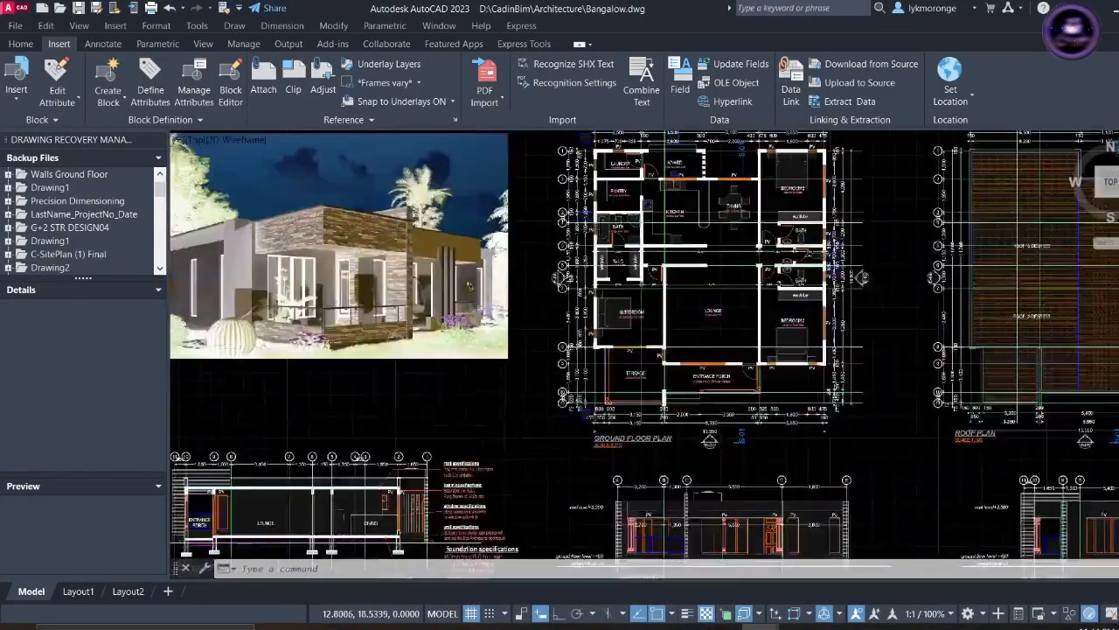
{"action": "middle_click_drag", "start_coordinate": [567, 361], "coordinate": [573, 365]}
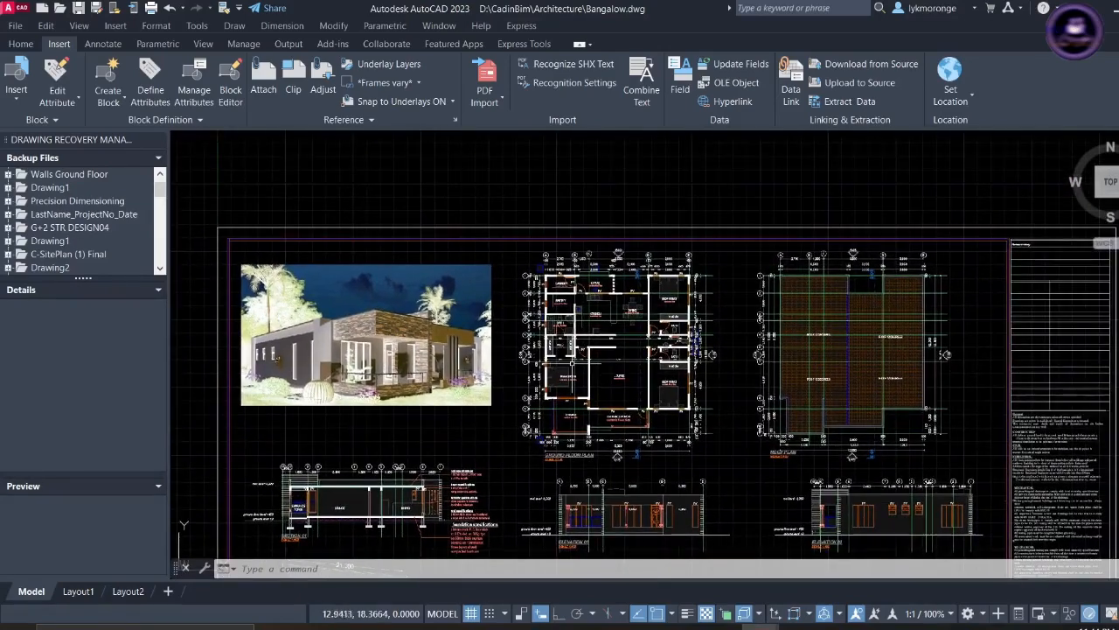
{"action": "mouse_move", "coordinate": [573, 363]}
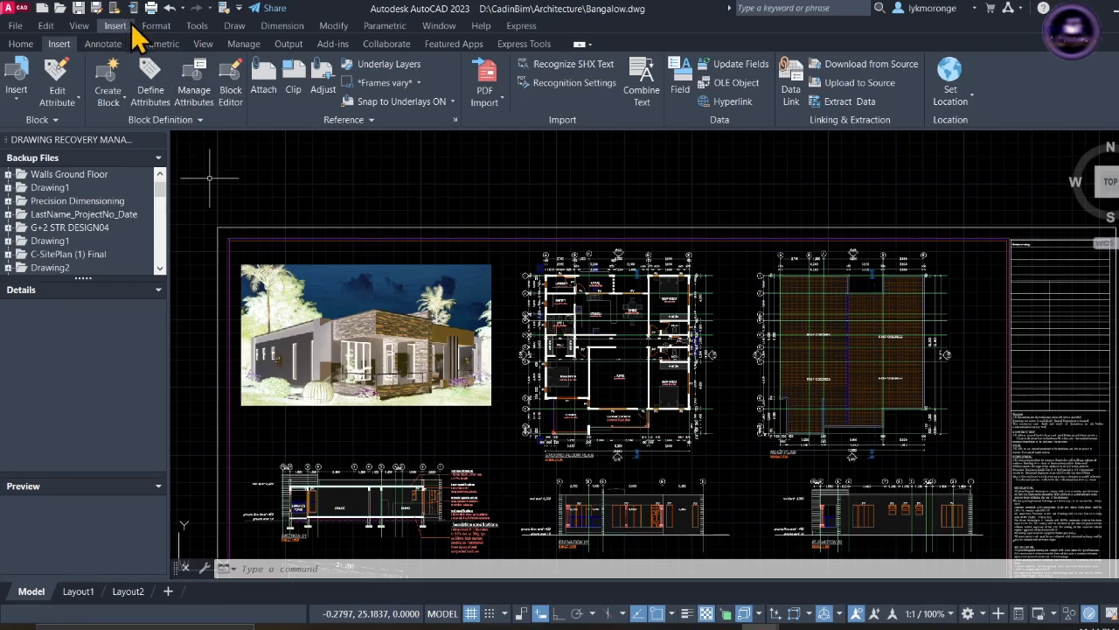
{"action": "scroll", "coordinate": [508, 281], "scroll_direction": "down", "scroll_amount": 3}
{"action": "scroll", "coordinate": [563, 333], "scroll_direction": "up", "scroll_amount": 6}
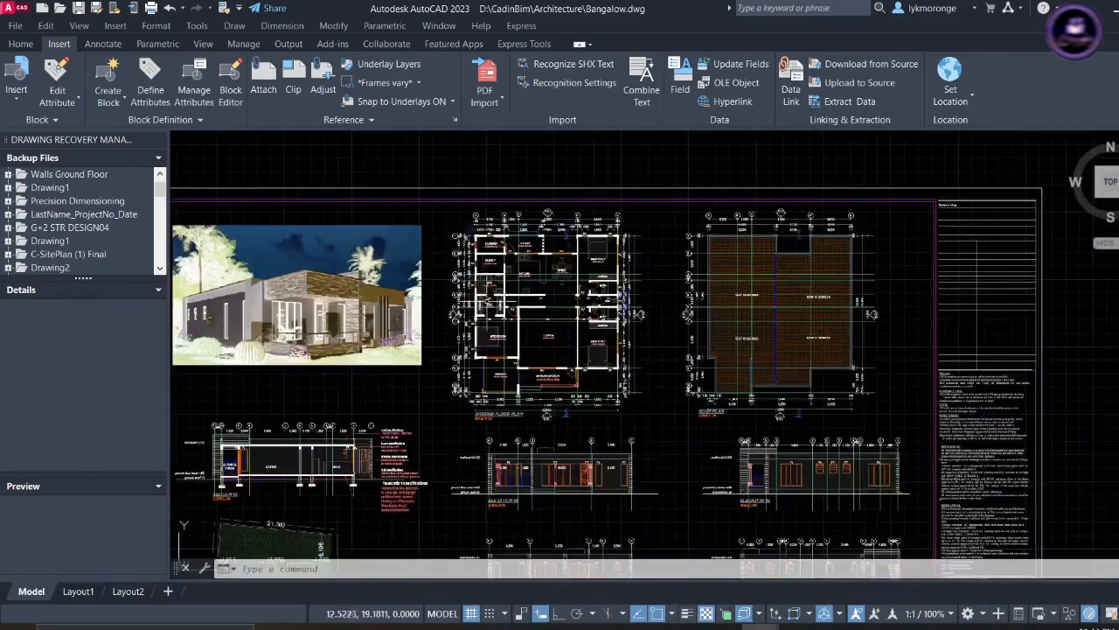
{"action": "scroll", "coordinate": [456, 183], "scroll_direction": "up", "scroll_amount": 5}
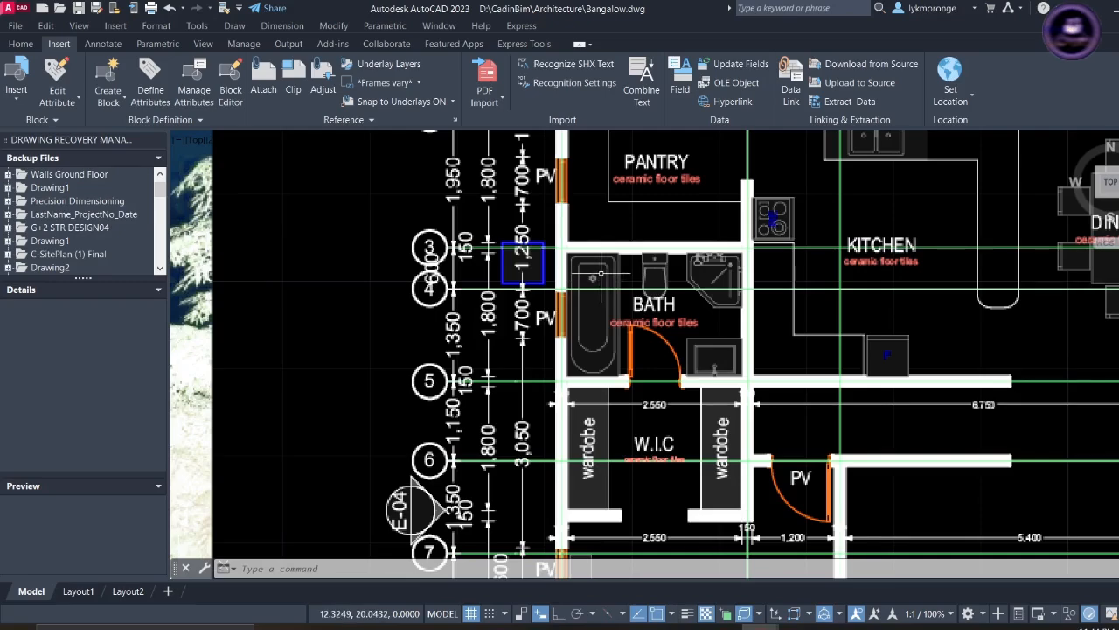
{"action": "scroll", "coordinate": [594, 277], "scroll_direction": "down", "scroll_amount": 5}
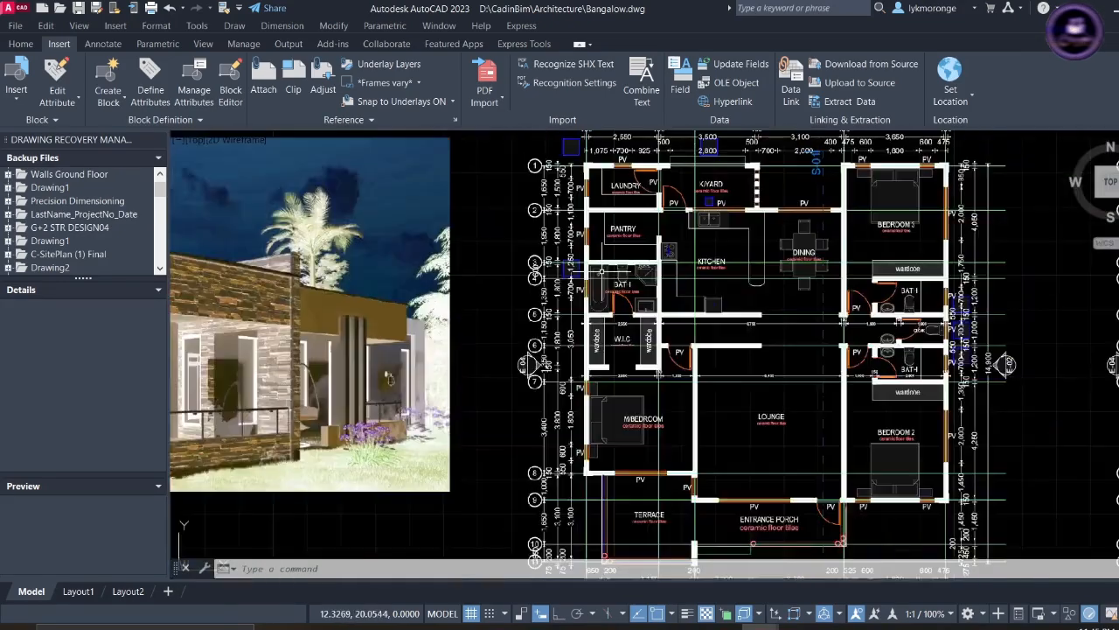
{"action": "scroll", "coordinate": [610, 391], "scroll_direction": "up", "scroll_amount": 4}
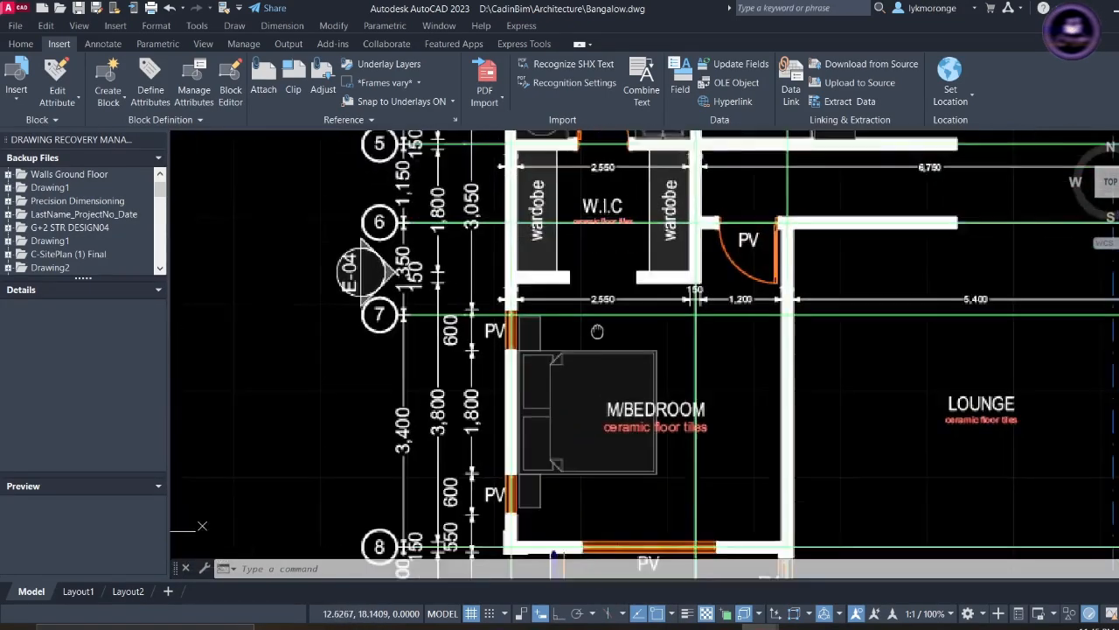
{"action": "mouse_move", "coordinate": [598, 452]}
{"action": "middle_mouse_down"}
{"action": "mouse_move", "coordinate": [594, 304]}
{"action": "mouse_move", "coordinate": [678, 163]}
{"action": "middle_mouse_up"}
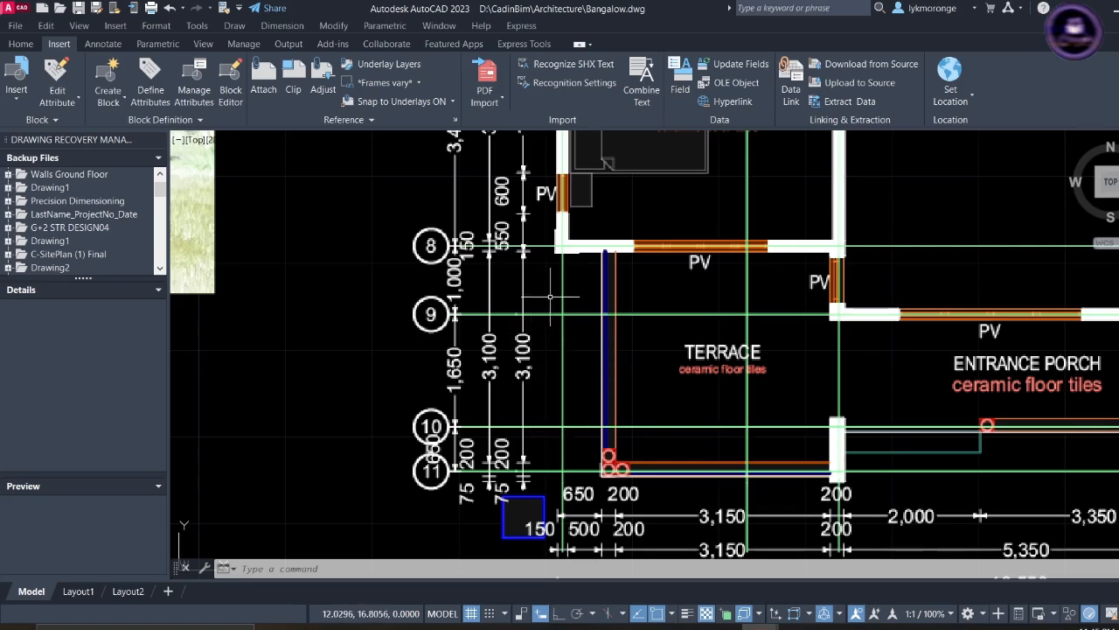
{"action": "scroll", "coordinate": [558, 427], "scroll_direction": "down", "scroll_amount": 5}
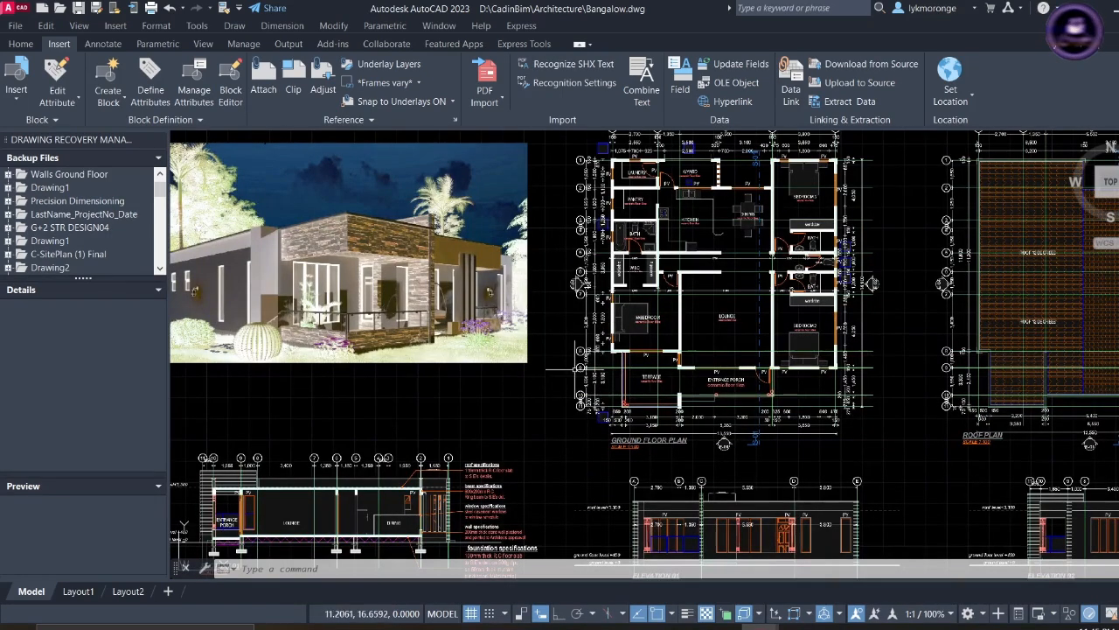
{"action": "middle_click_drag", "start_coordinate": [556, 363], "coordinate": [446, 421]}
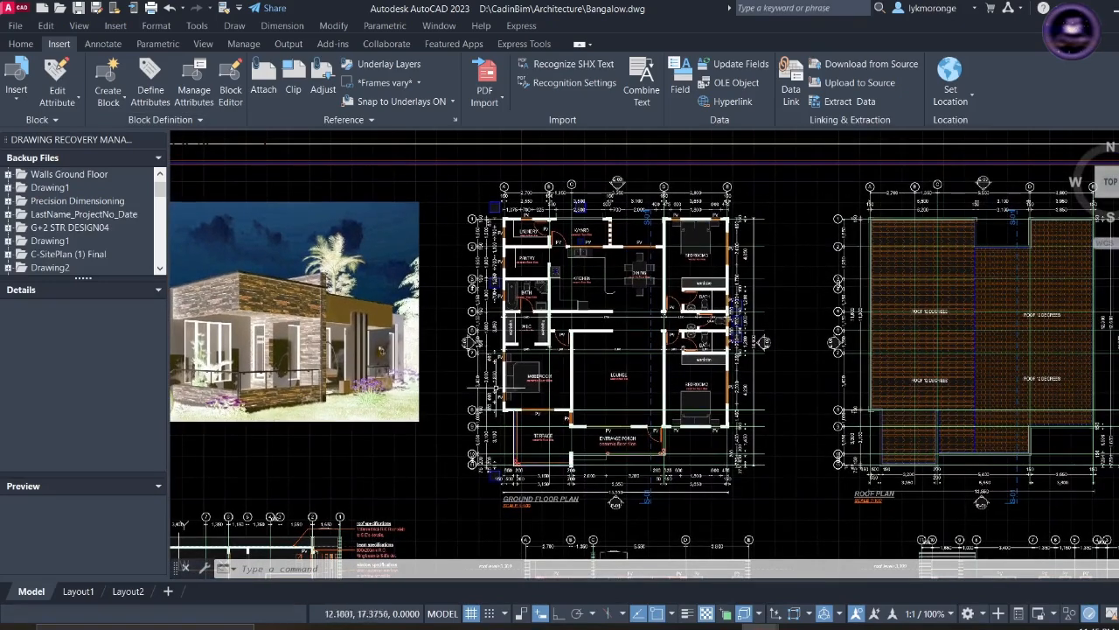
- Check the underlay's scale by measuring between grid lines 10 and 9 beside the terrace with a linear dimension, without placing it
{"action": "left_click", "coordinate": [21, 44]}
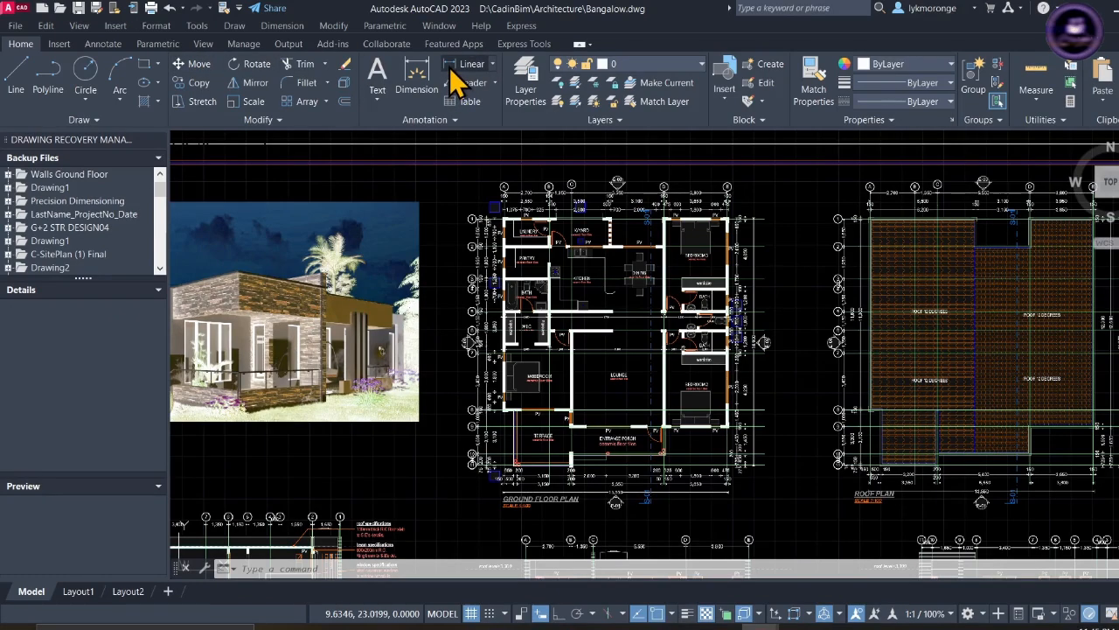
{"action": "scroll", "coordinate": [481, 418], "scroll_direction": "up", "scroll_amount": 8}
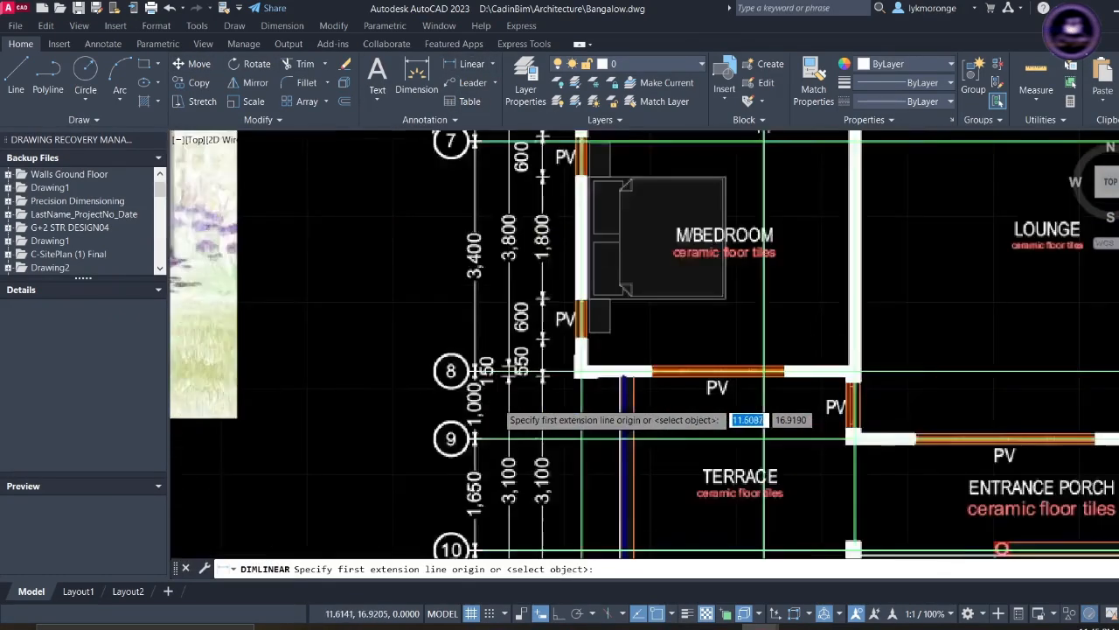
{"action": "middle_click_drag", "start_coordinate": [511, 382], "coordinate": [451, 128]}
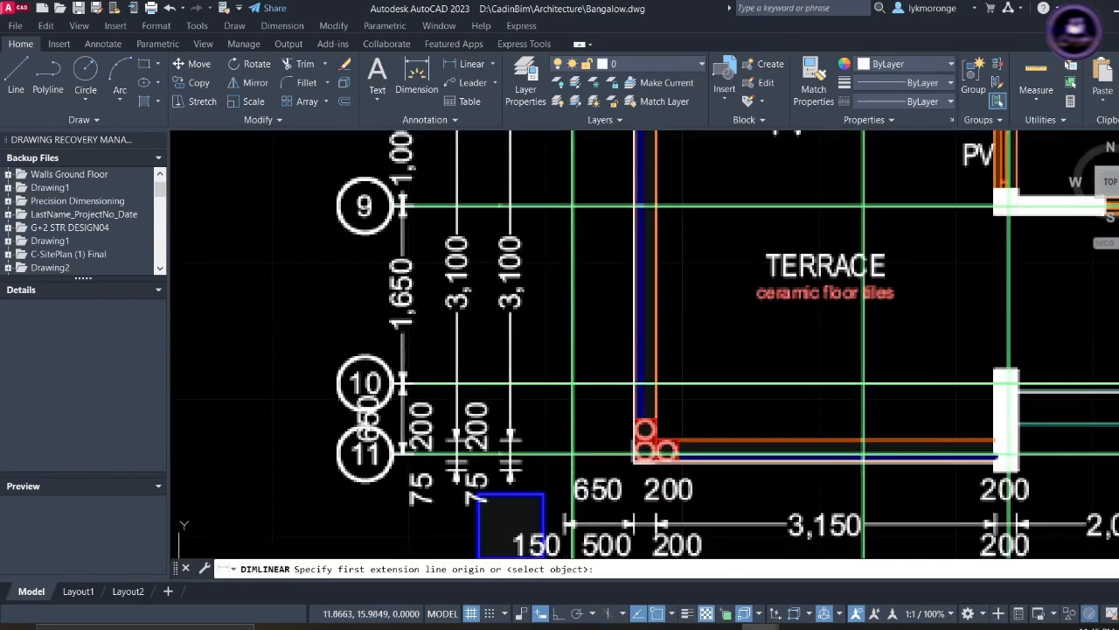
{"action": "left_click", "coordinate": [577, 383]}
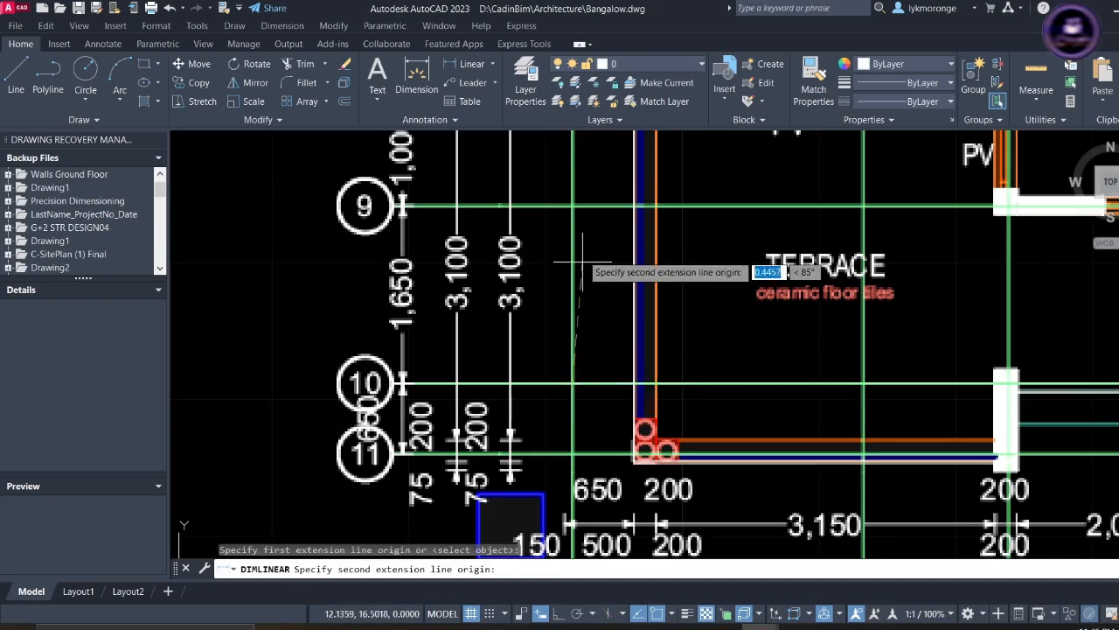
{"action": "left_click", "coordinate": [575, 206]}
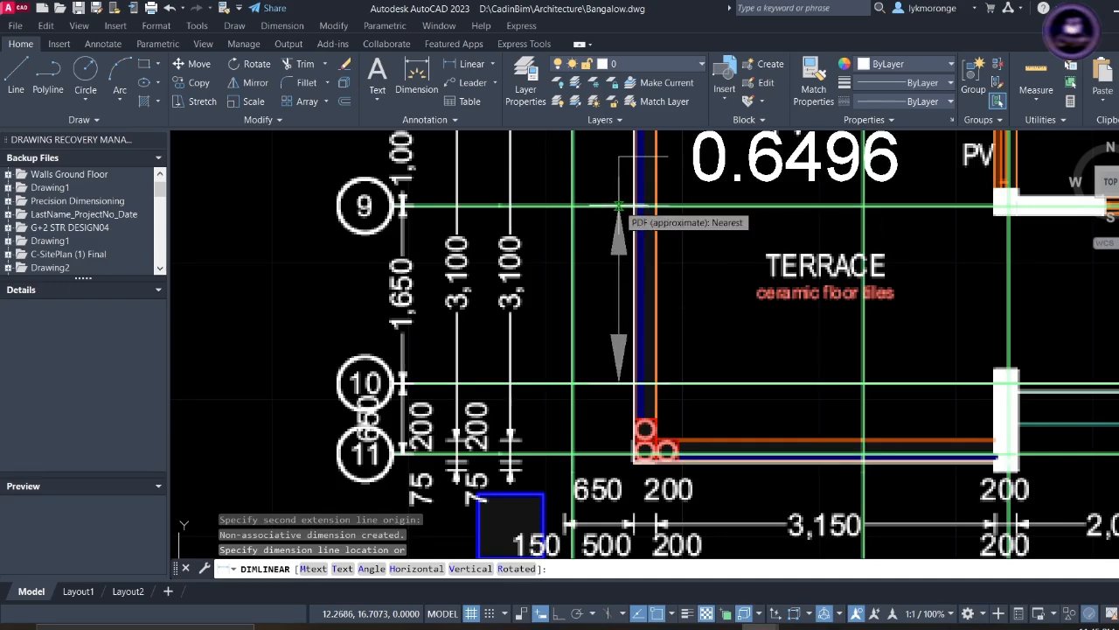
{"action": "key", "text": "Escape"}
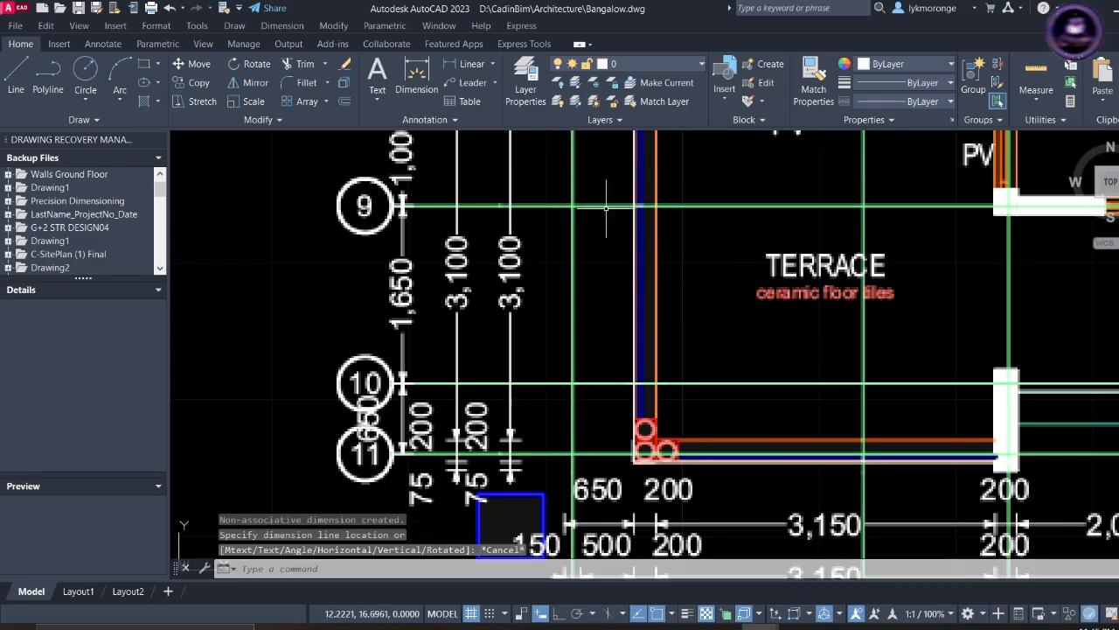
- Select the whole PDF underlay and begin a Reference scaling from a base point outside the sheet's lower-left corner
{"action": "scroll", "coordinate": [618, 206], "scroll_direction": "down", "scroll_amount": 10}
{"action": "scroll", "coordinate": [581, 243], "scroll_direction": "down", "scroll_amount": 2}
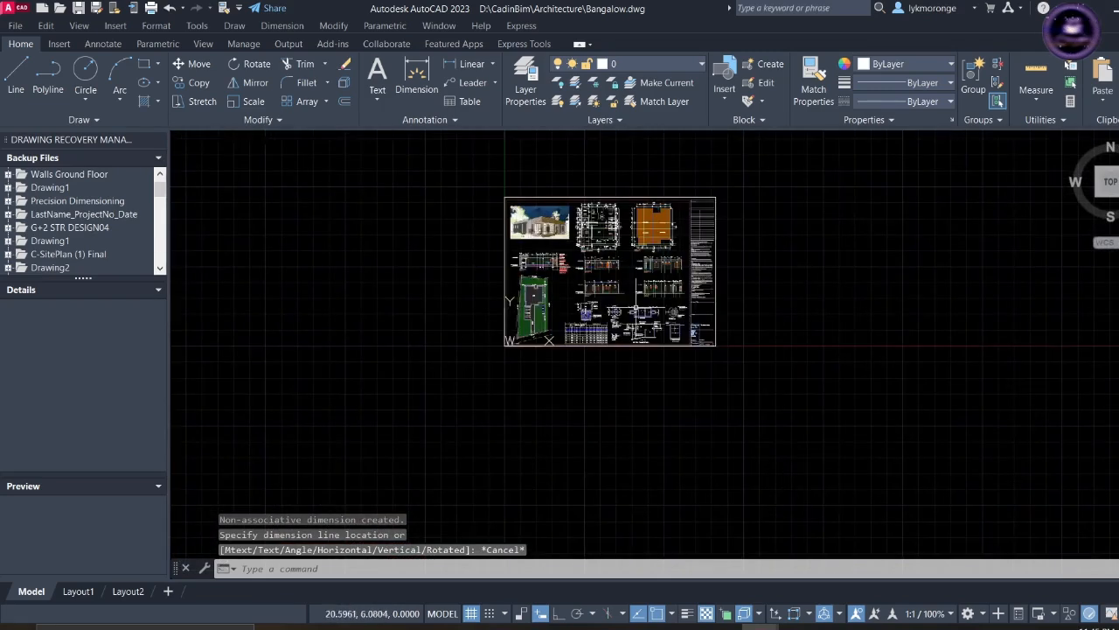
{"action": "left_click", "coordinate": [746, 381]}
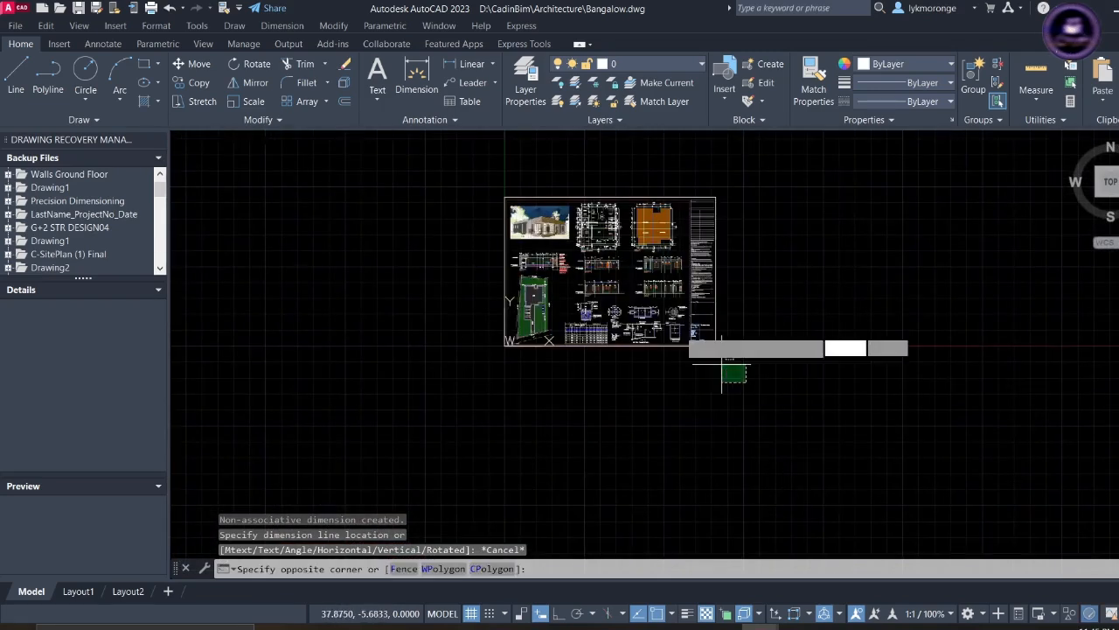
{"action": "left_click", "coordinate": [460, 164]}
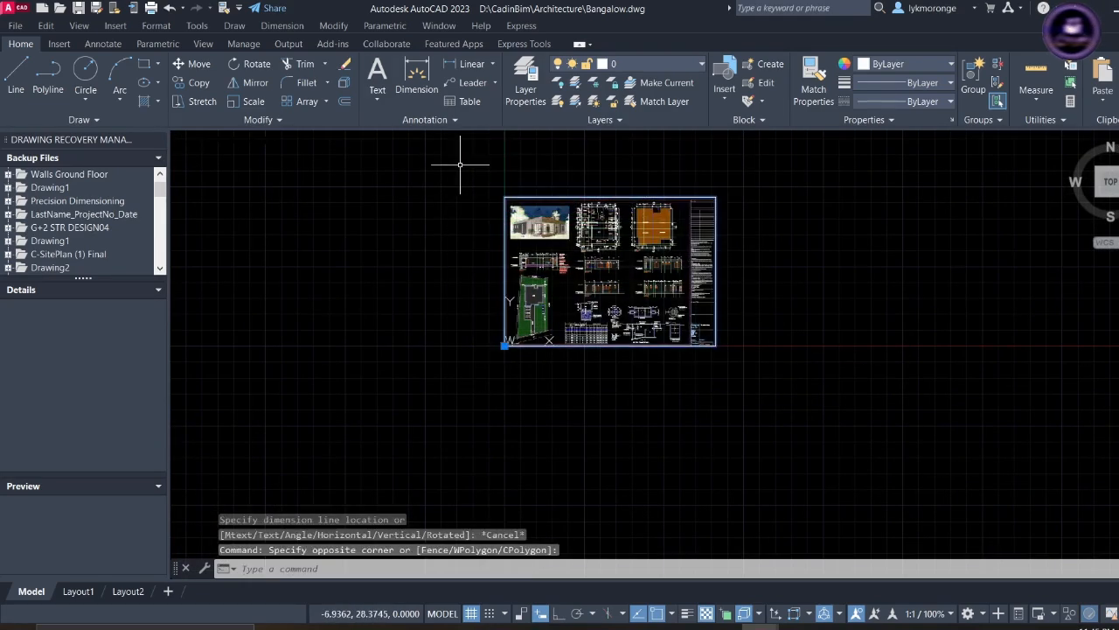
{"action": "left_click", "coordinate": [23, 44]}
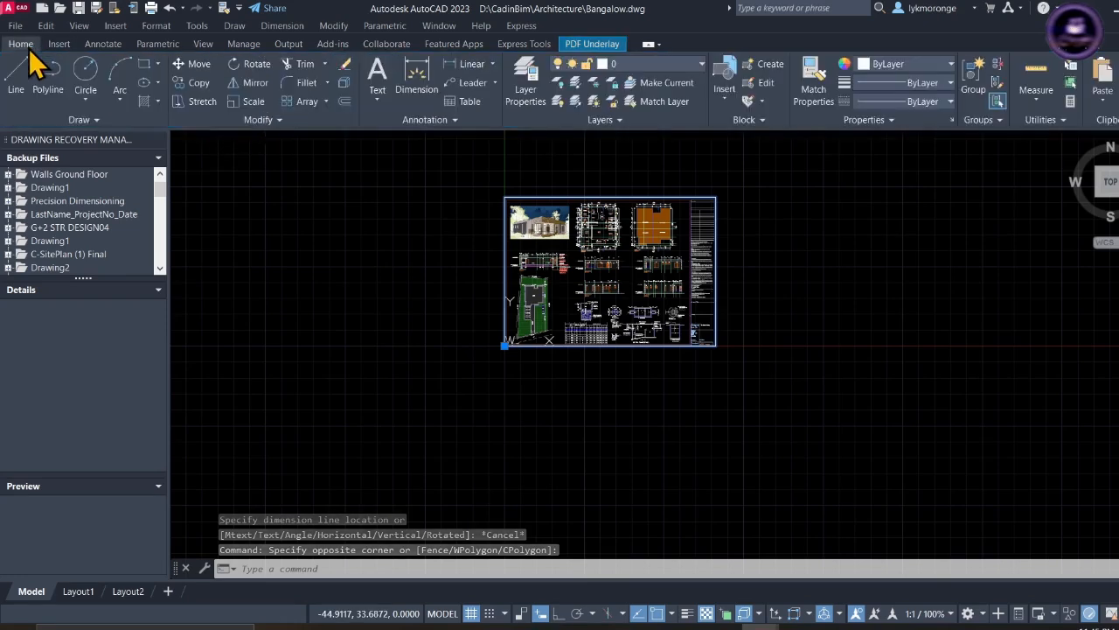
{"action": "left_click", "coordinate": [251, 100]}
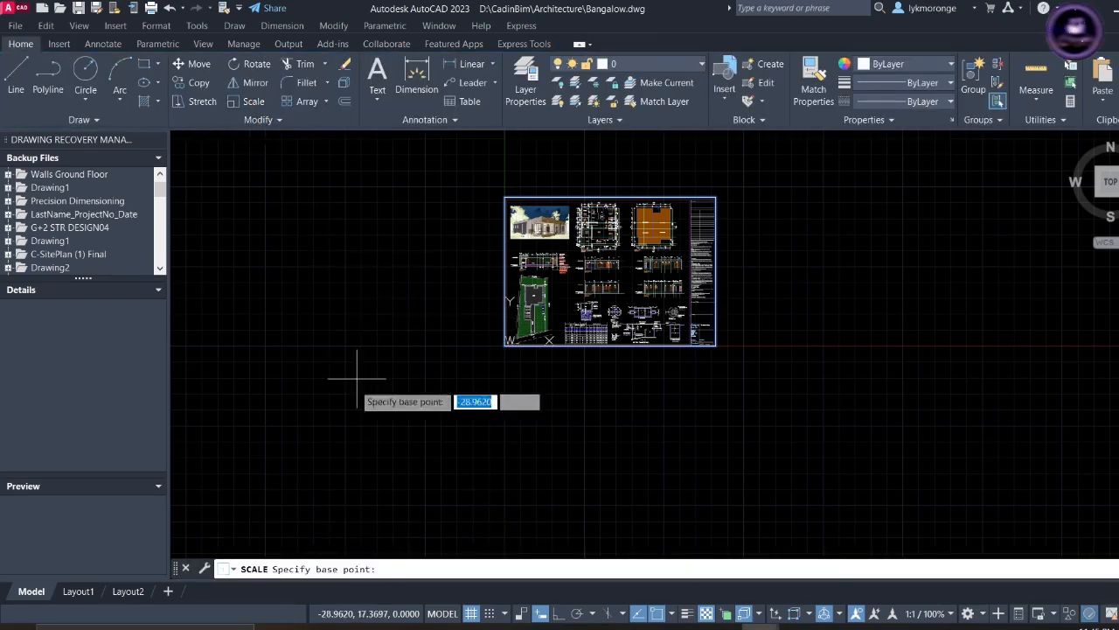
{"action": "left_click", "coordinate": [410, 416]}
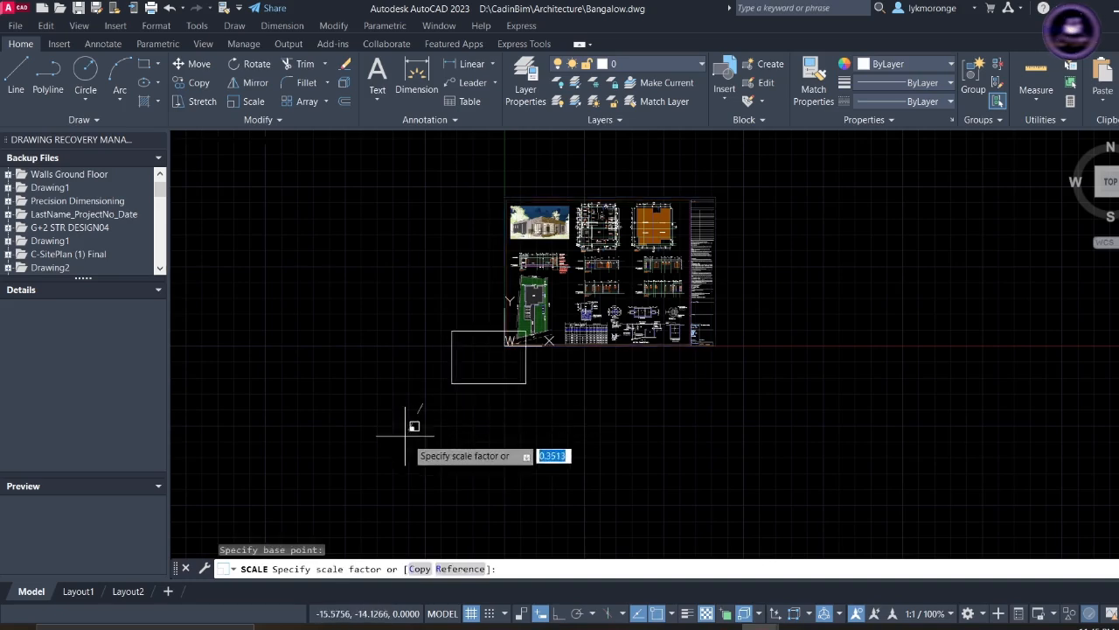
{"action": "left_click", "coordinate": [453, 570]}
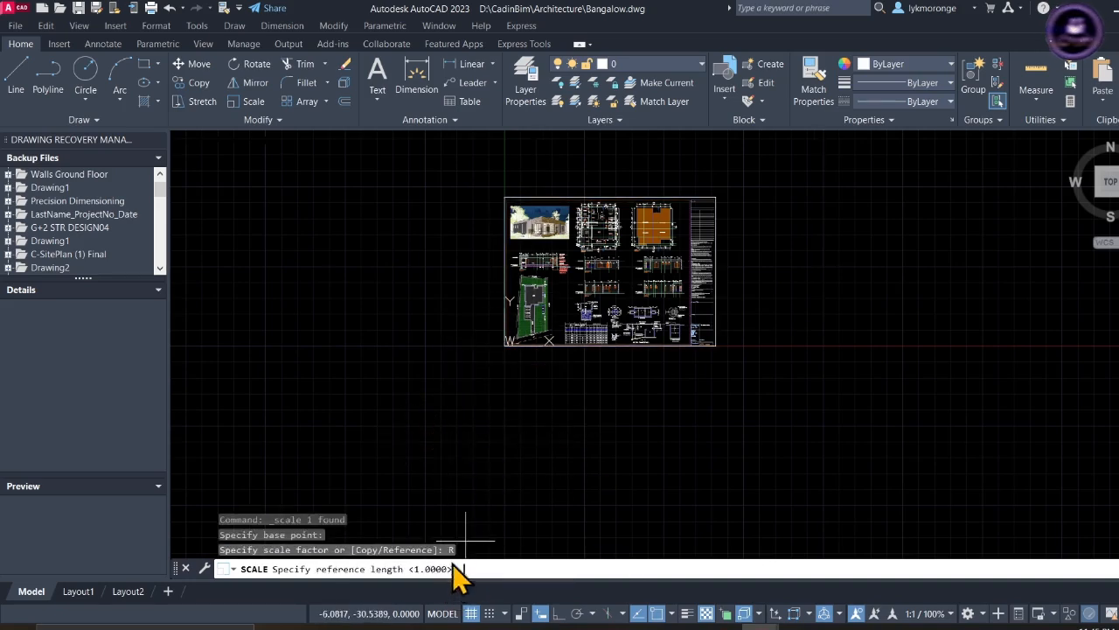
- Pick the reference length on the Elevation 03 dimension line, from grid line E to grid line D
{"action": "scroll", "coordinate": [548, 295], "scroll_direction": "up", "scroll_amount": 6}
{"action": "scroll", "coordinate": [549, 294], "scroll_direction": "up", "scroll_amount": 4}
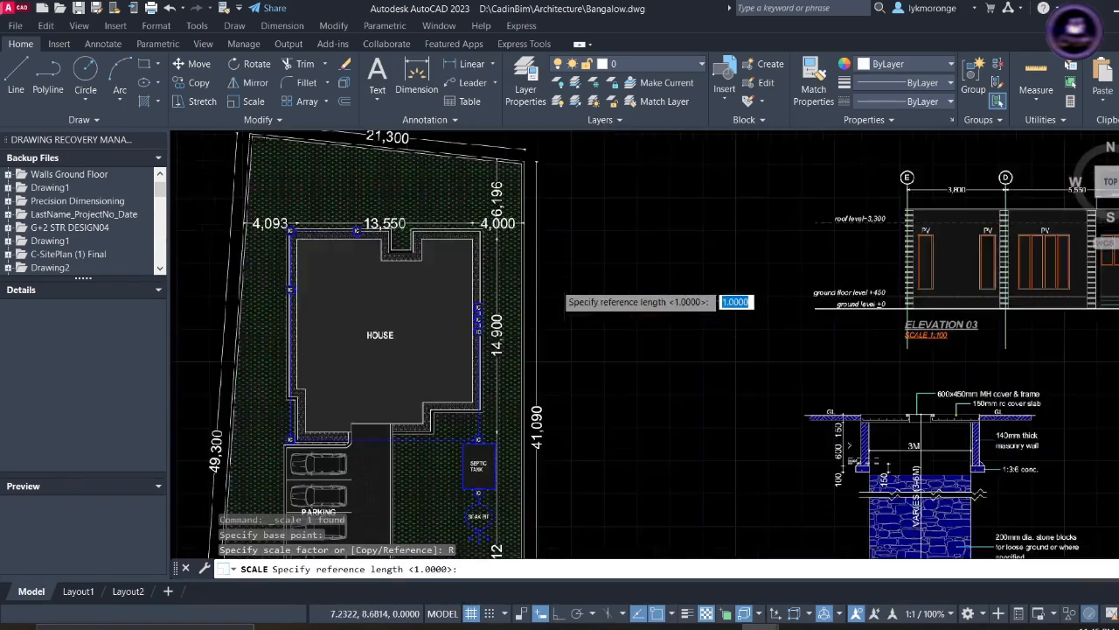
{"action": "middle_click_drag", "start_coordinate": [582, 332], "coordinate": [362, 362]}
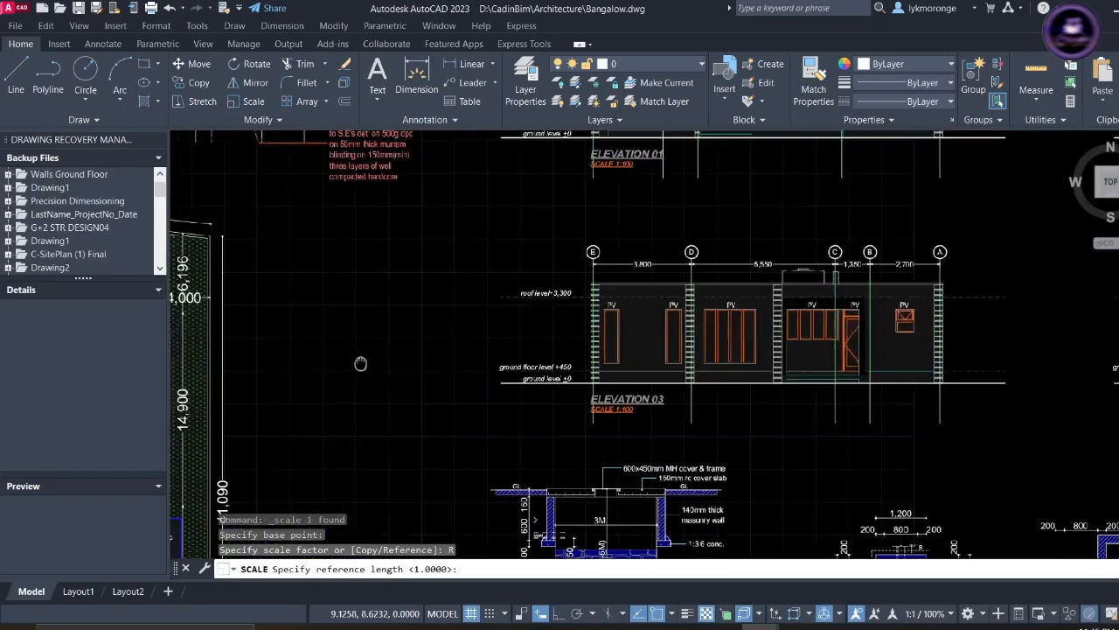
{"action": "scroll", "coordinate": [627, 288], "scroll_direction": "up", "scroll_amount": 4}
{"action": "scroll", "coordinate": [631, 277], "scroll_direction": "up", "scroll_amount": 2}
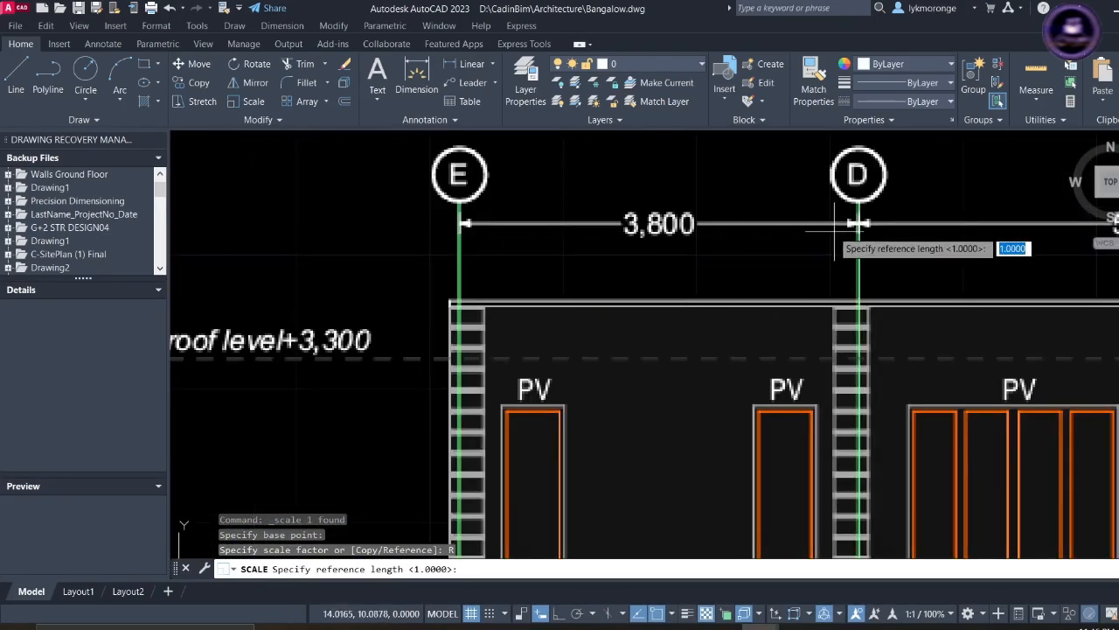
{"action": "scroll", "coordinate": [550, 231], "scroll_direction": "up", "scroll_amount": 2}
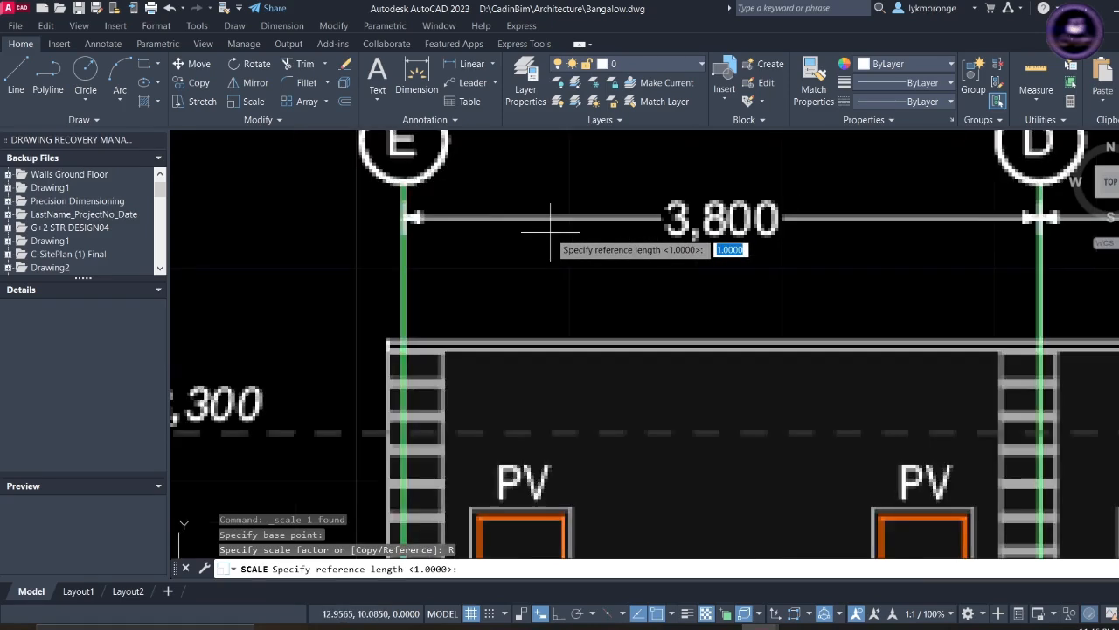
{"action": "left_click", "coordinate": [404, 217]}
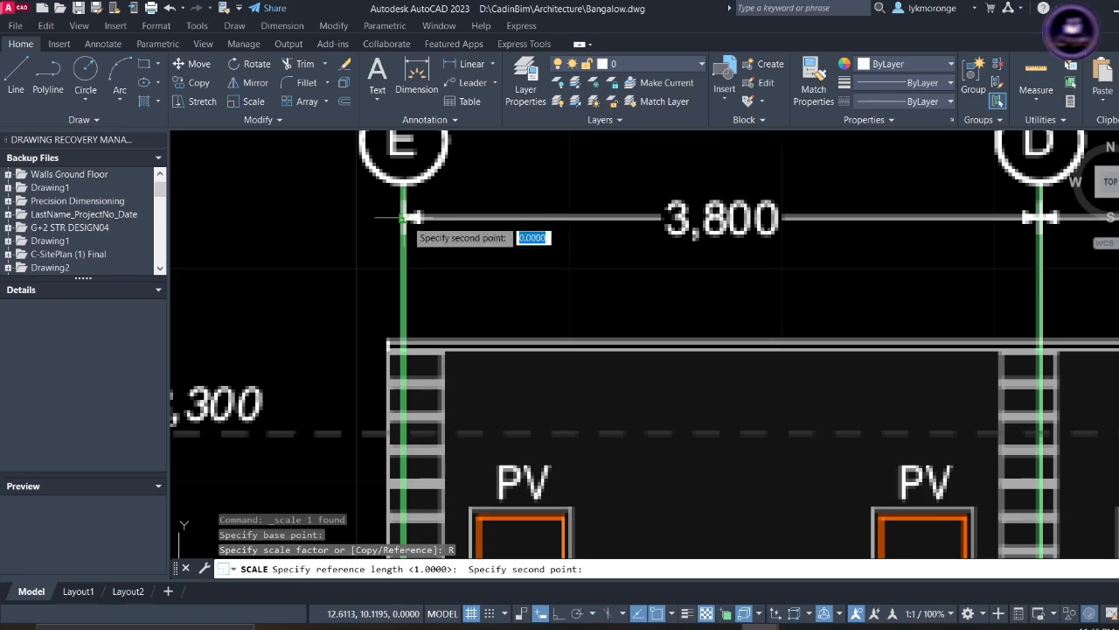
{"action": "middle_click_drag", "start_coordinate": [777, 234], "coordinate": [561, 259]}
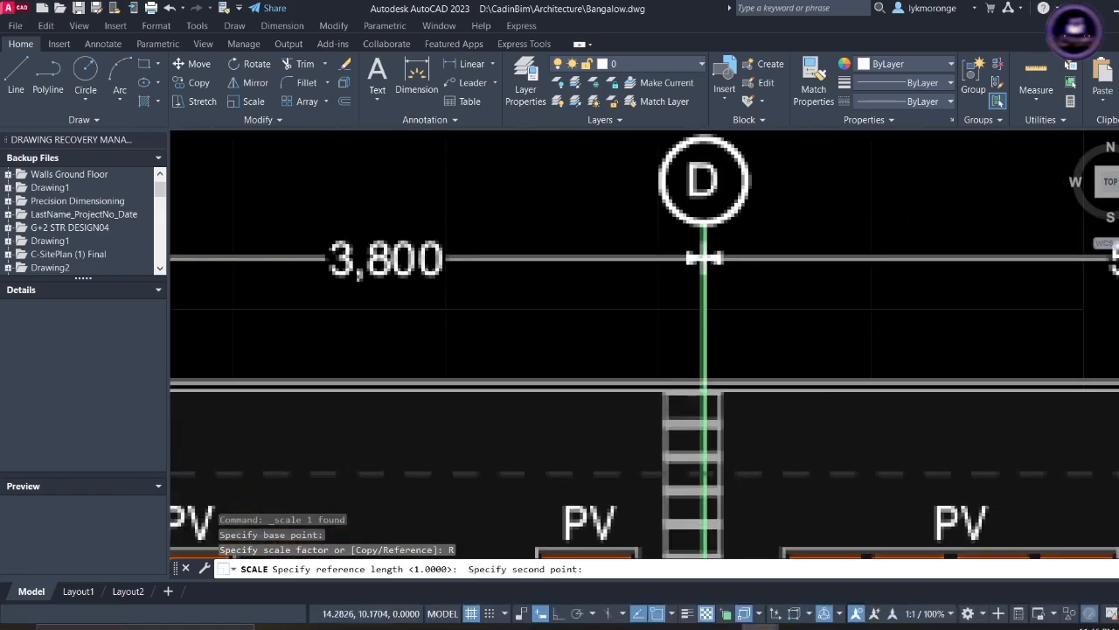
{"action": "left_click", "coordinate": [704, 258]}
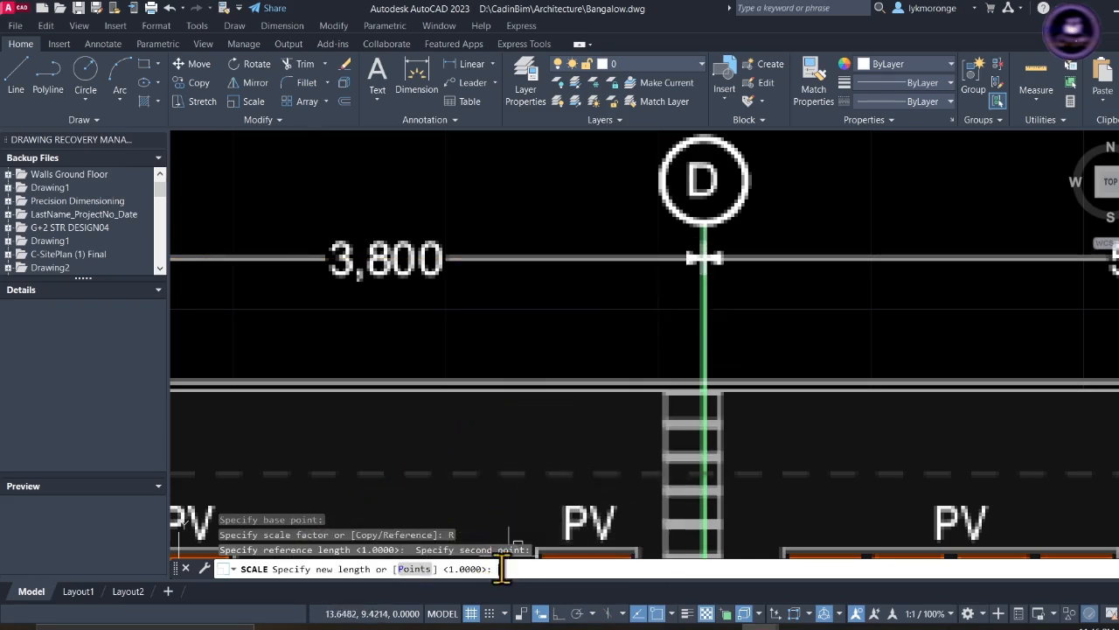
- Set the new length to 3800 to complete the Reference scaling, and bring the whole scaled underlay into view
{"action": "type", "text": "3"}
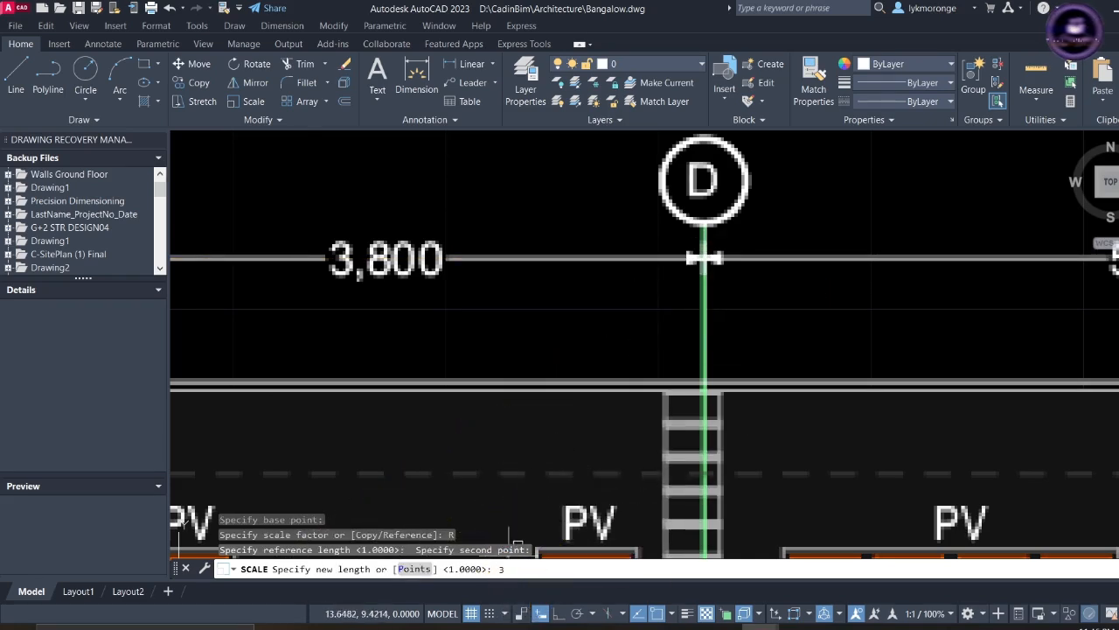
{"action": "type", "text": "800"}
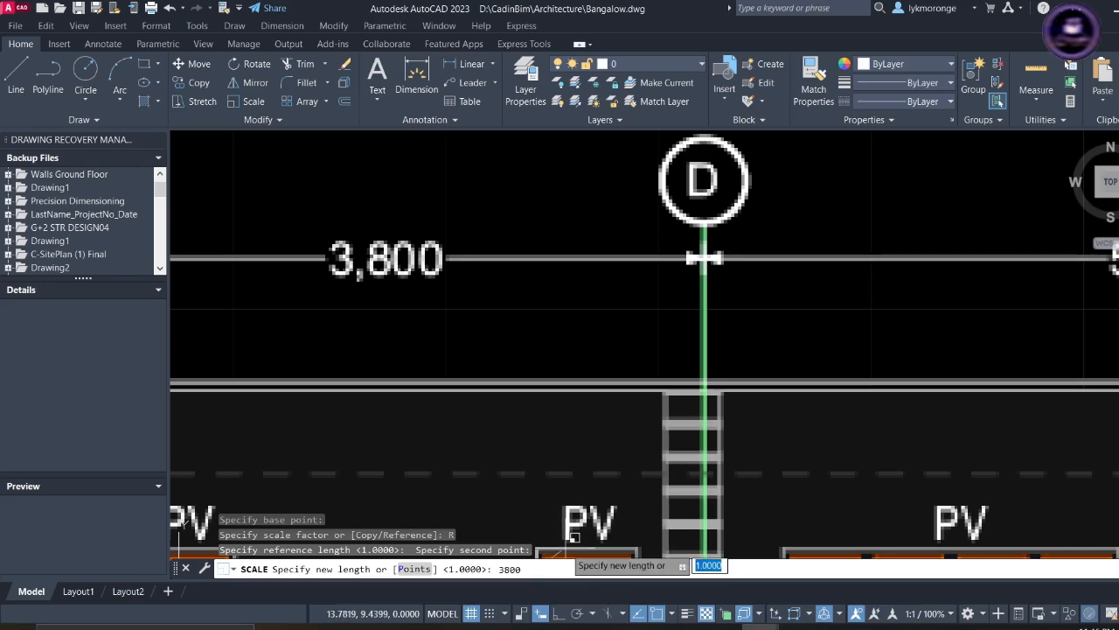
{"action": "key", "text": "Return"}
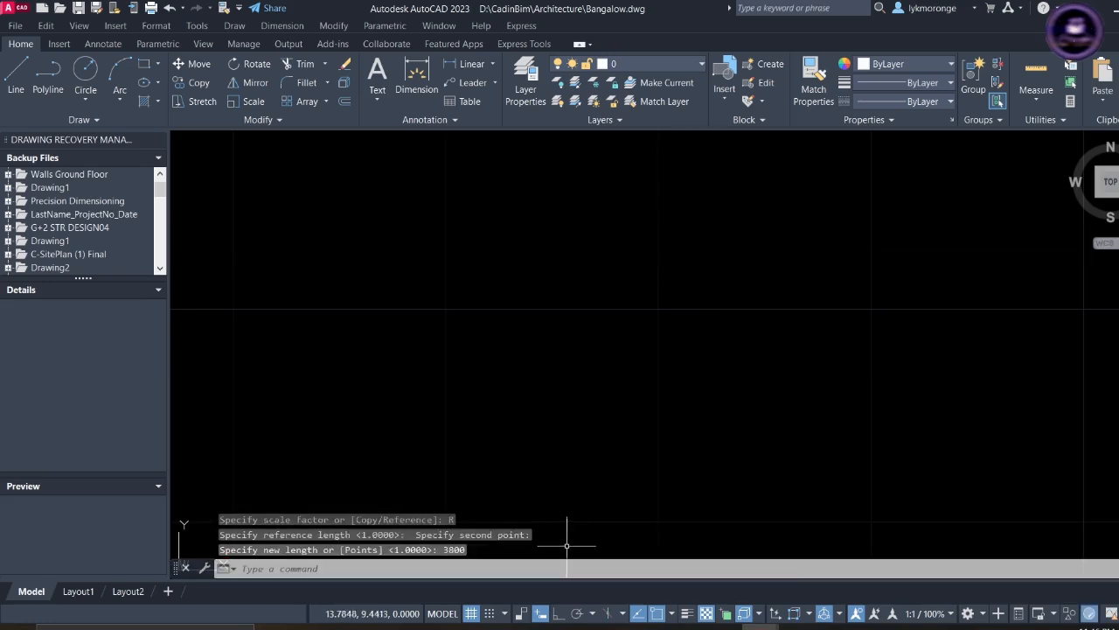
{"action": "scroll", "coordinate": [564, 372], "scroll_direction": "down", "scroll_amount": 5}
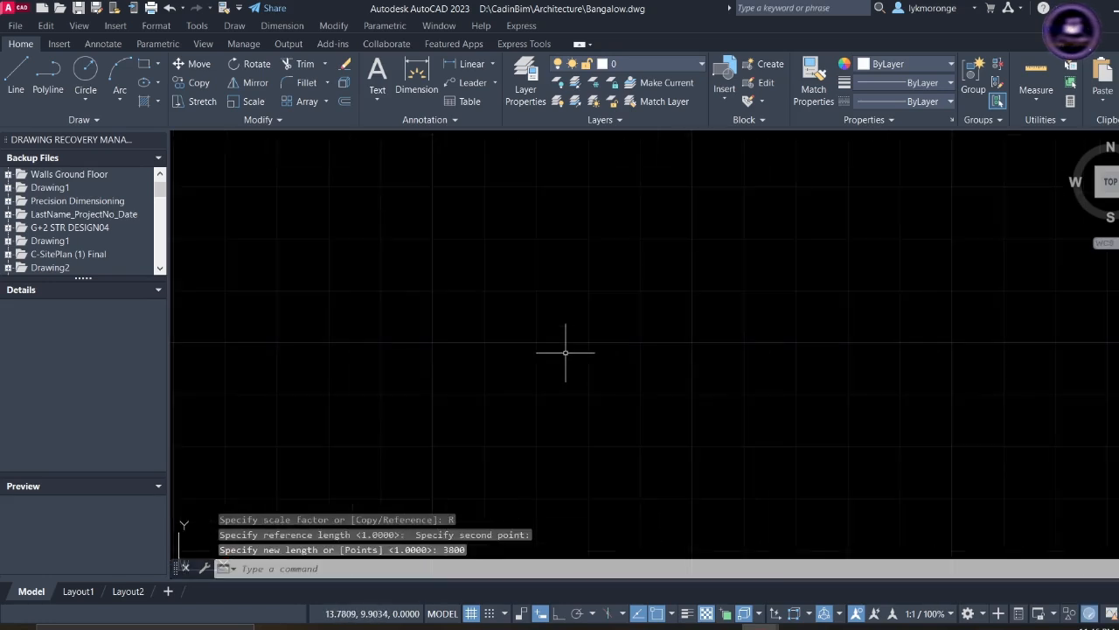
{"action": "scroll", "coordinate": [563, 350], "scroll_direction": "down", "scroll_amount": 6}
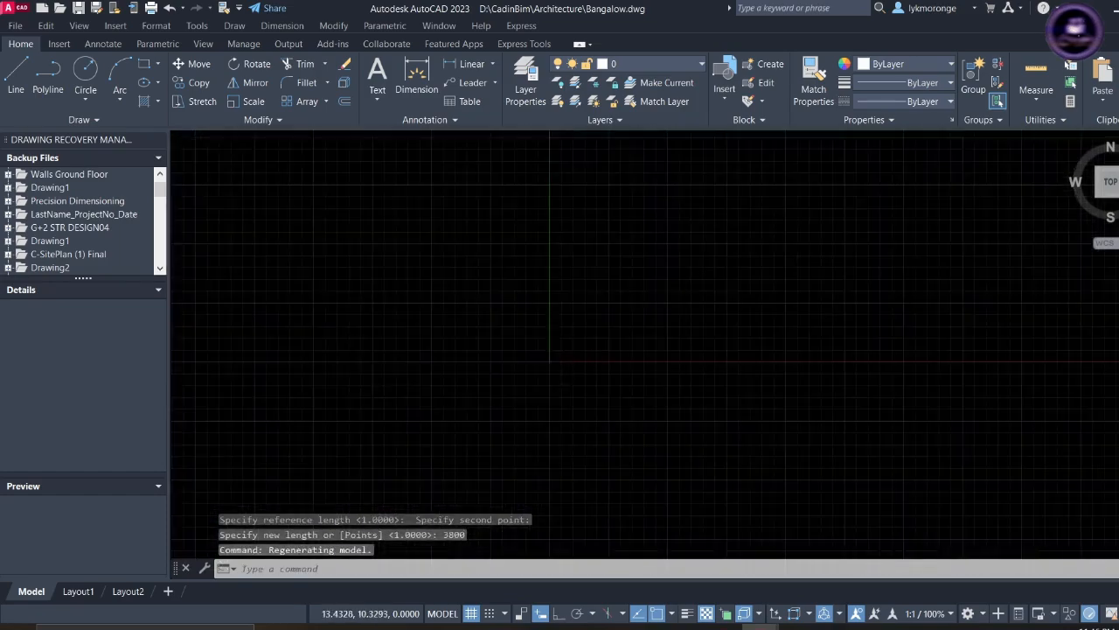
{"action": "scroll", "coordinate": [563, 348], "scroll_direction": "down", "scroll_amount": 5}
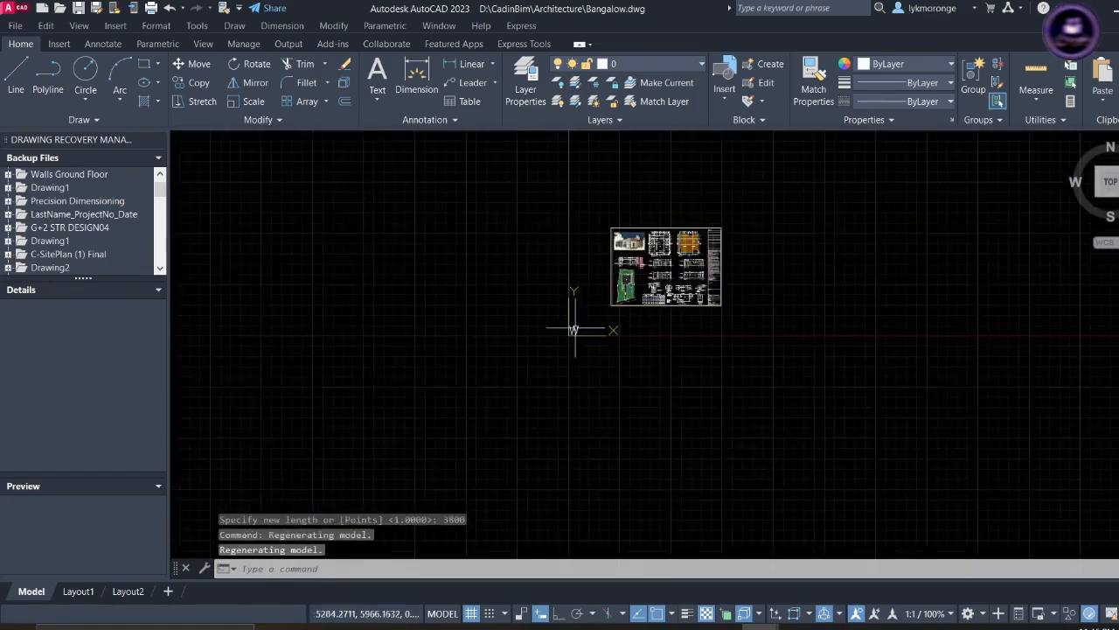
{"action": "middle_click_drag", "start_coordinate": [569, 348], "coordinate": [485, 350]}
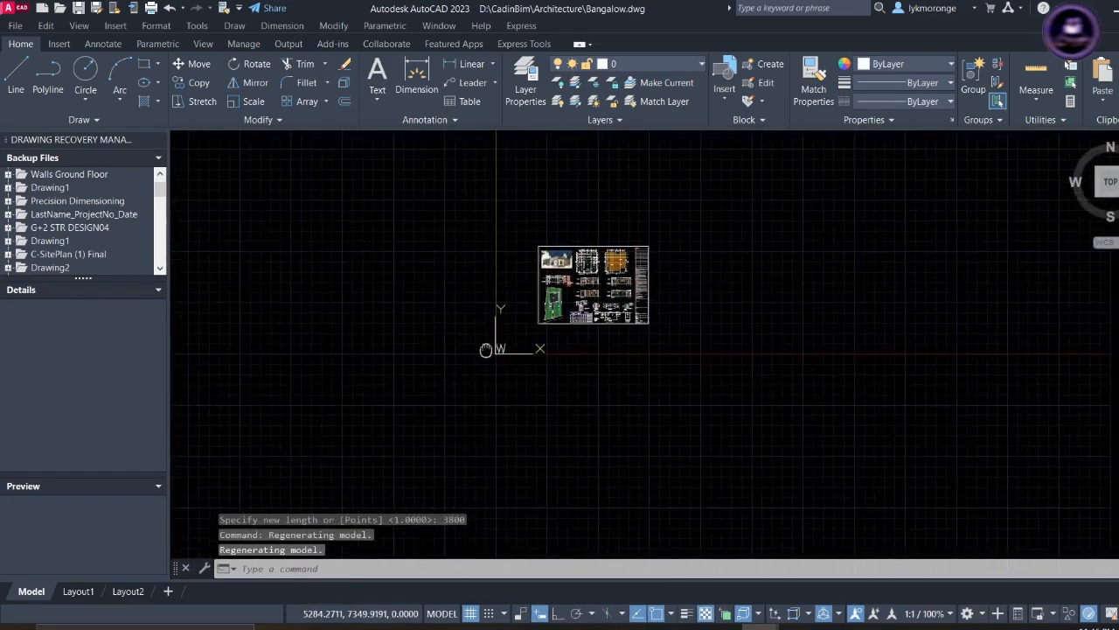
- Modify the Standard dimension style to use a text height of 200 and an arrow size of 10
{"action": "left_click", "coordinate": [427, 121]}
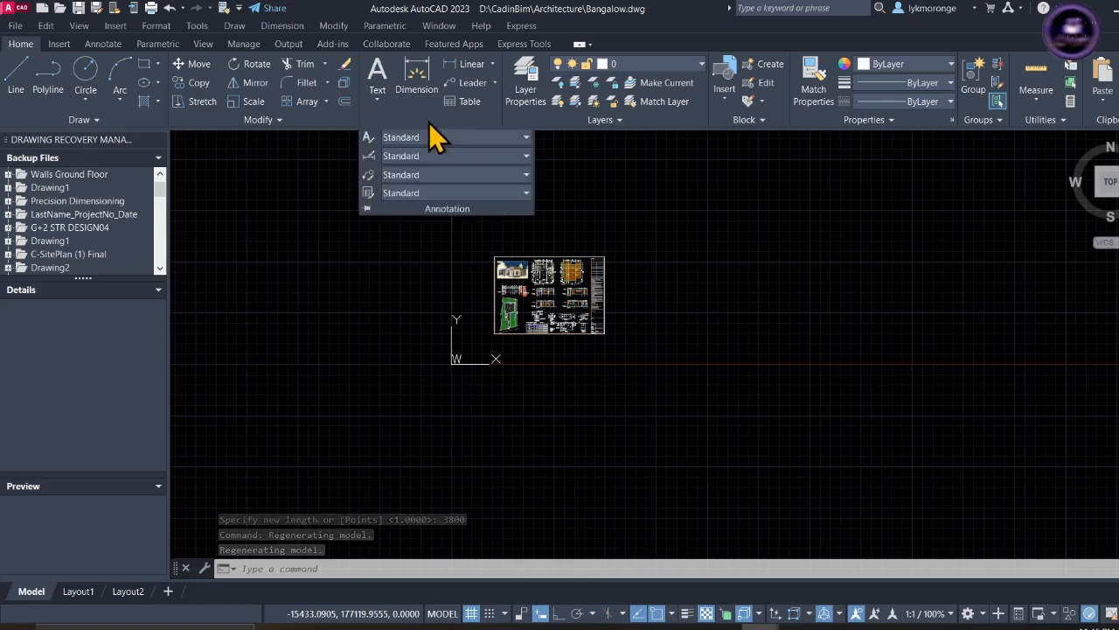
{"action": "left_click", "coordinate": [370, 156]}
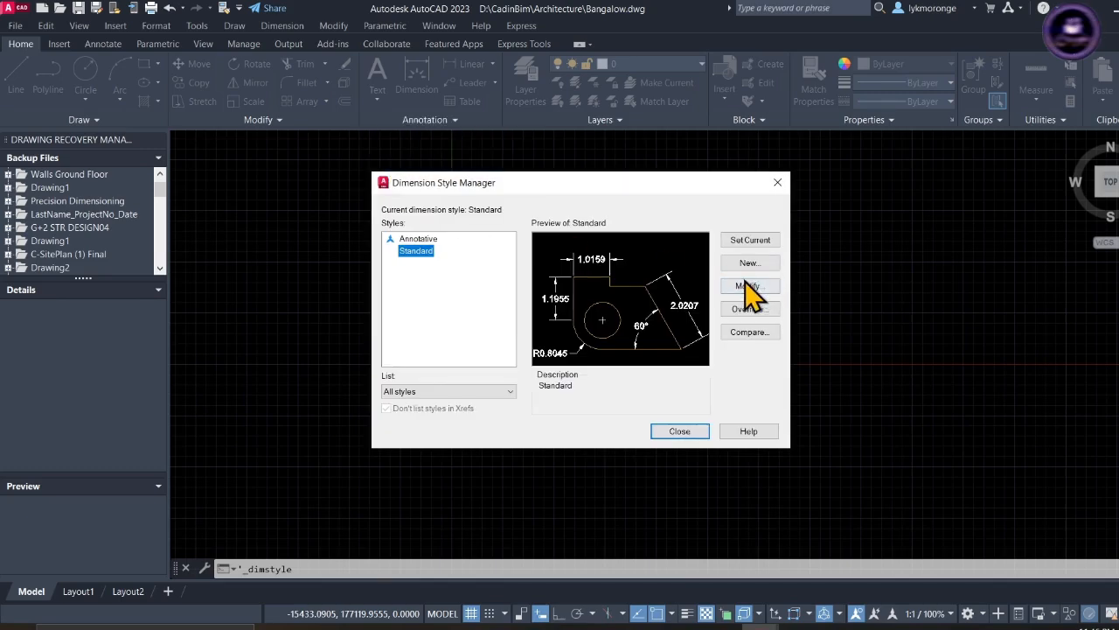
{"action": "left_click", "coordinate": [745, 286]}
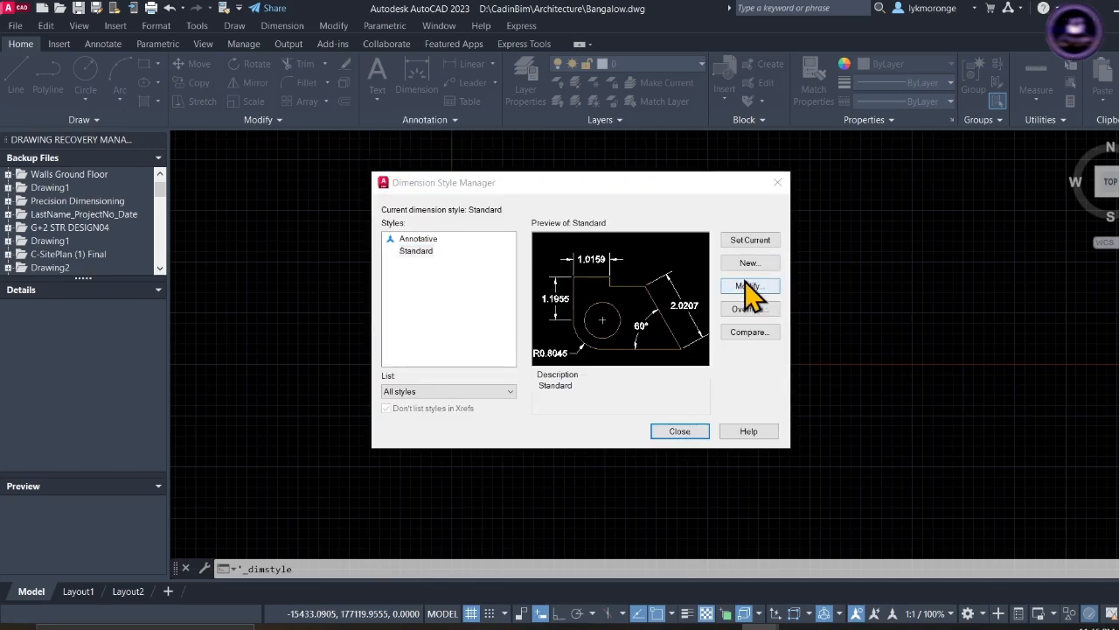
{"action": "left_click", "coordinate": [745, 286]}
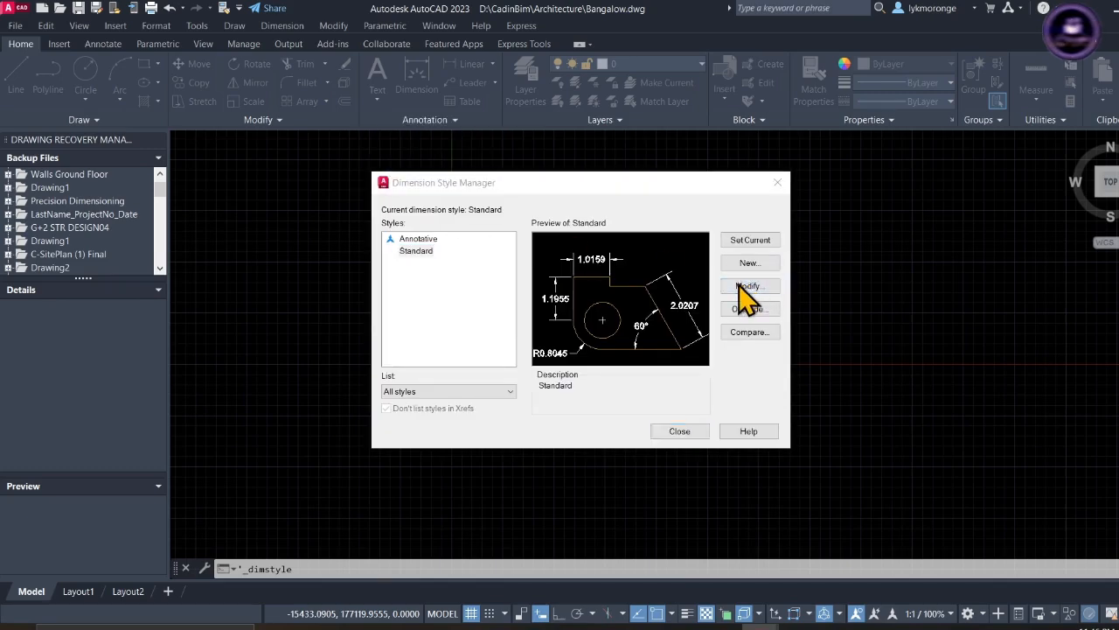
{"action": "left_click", "coordinate": [482, 155]}
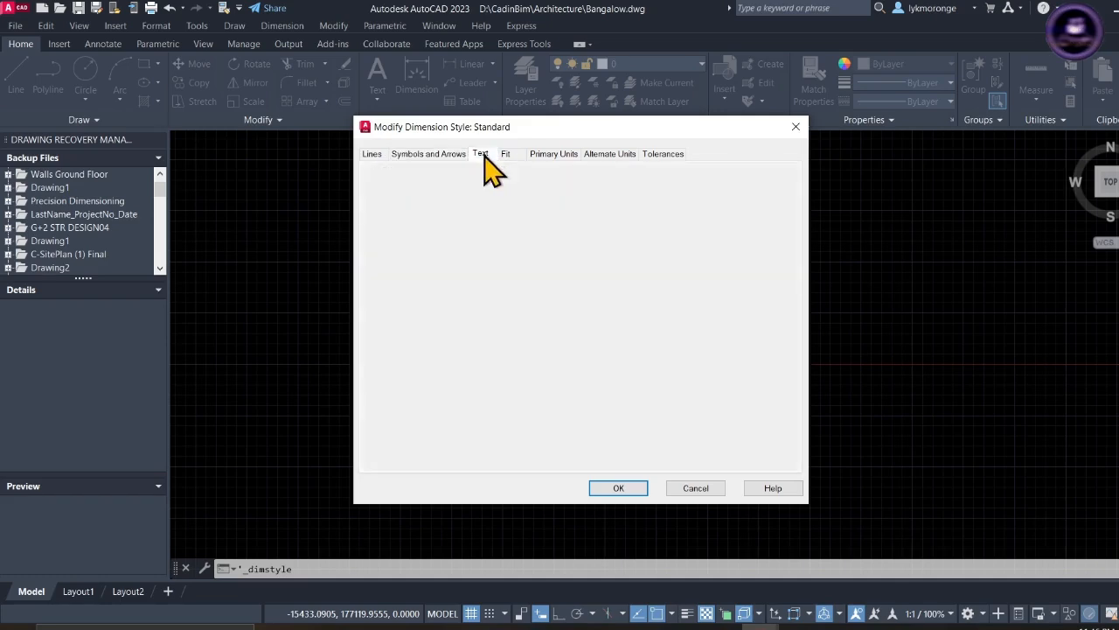
{"action": "left_click_drag", "start_coordinate": [564, 260], "coordinate": [518, 259]}
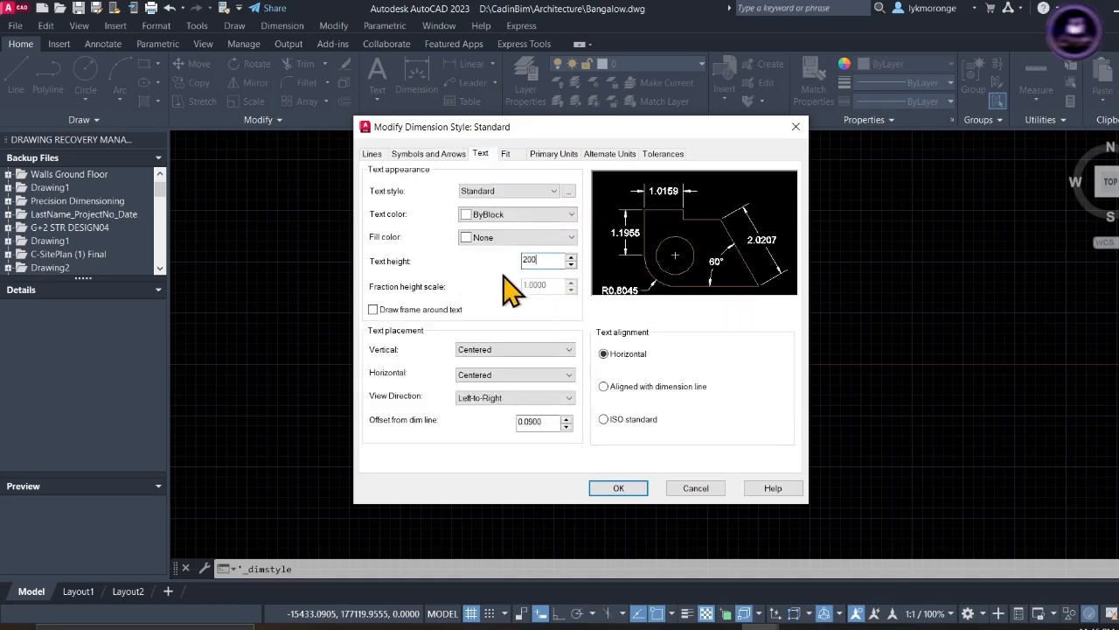
{"action": "left_click", "coordinate": [433, 157]}
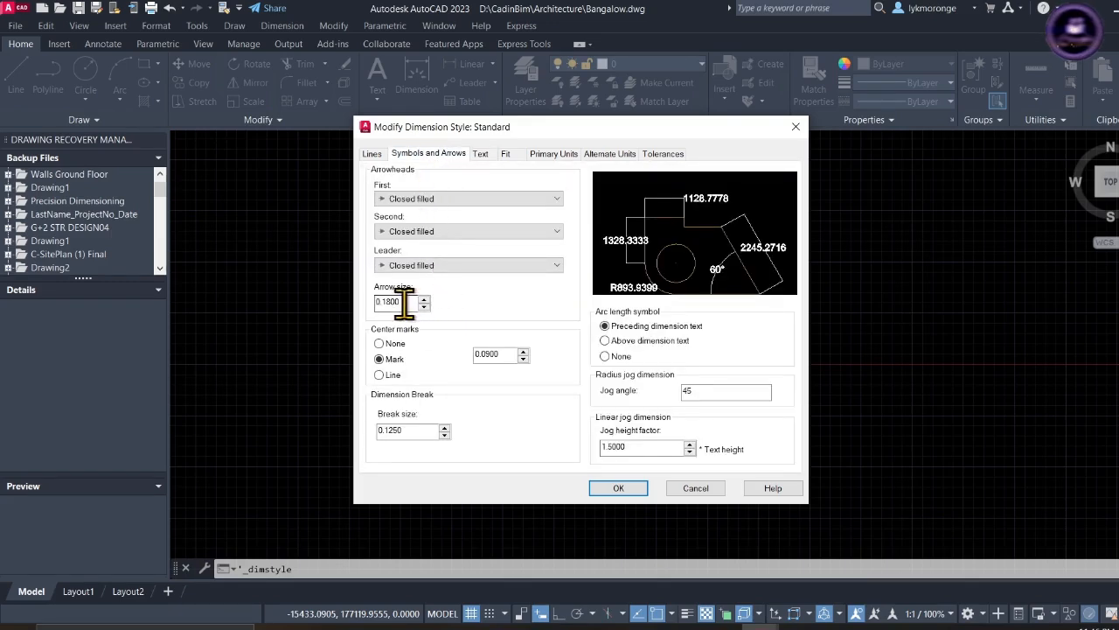
{"action": "type", "text": "10"}
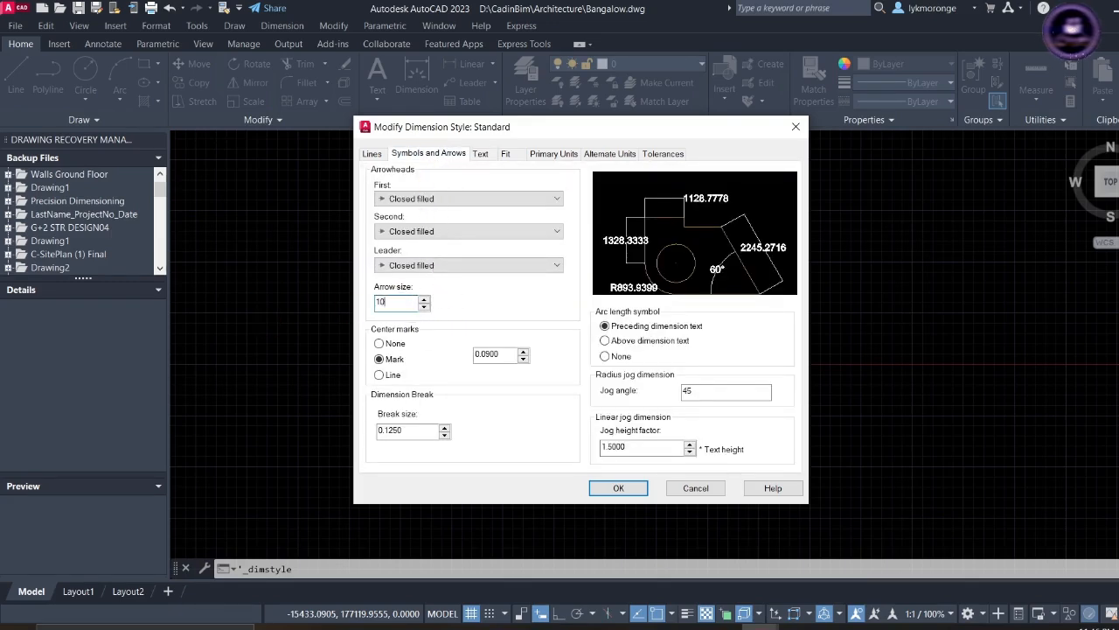
{"action": "left_click", "coordinate": [619, 488]}
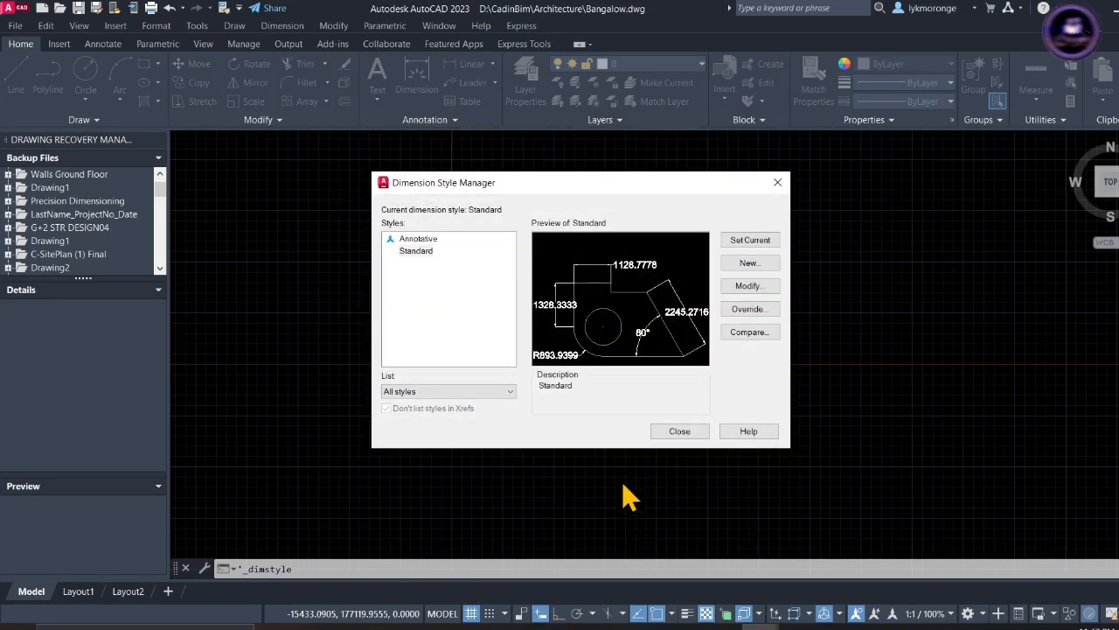
- Set the Standard dimension style's linear precision to 0 decimal places and close the Dimension Style Manager
{"action": "left_click", "coordinate": [739, 289]}
{"action": "left_click", "coordinate": [505, 156]}
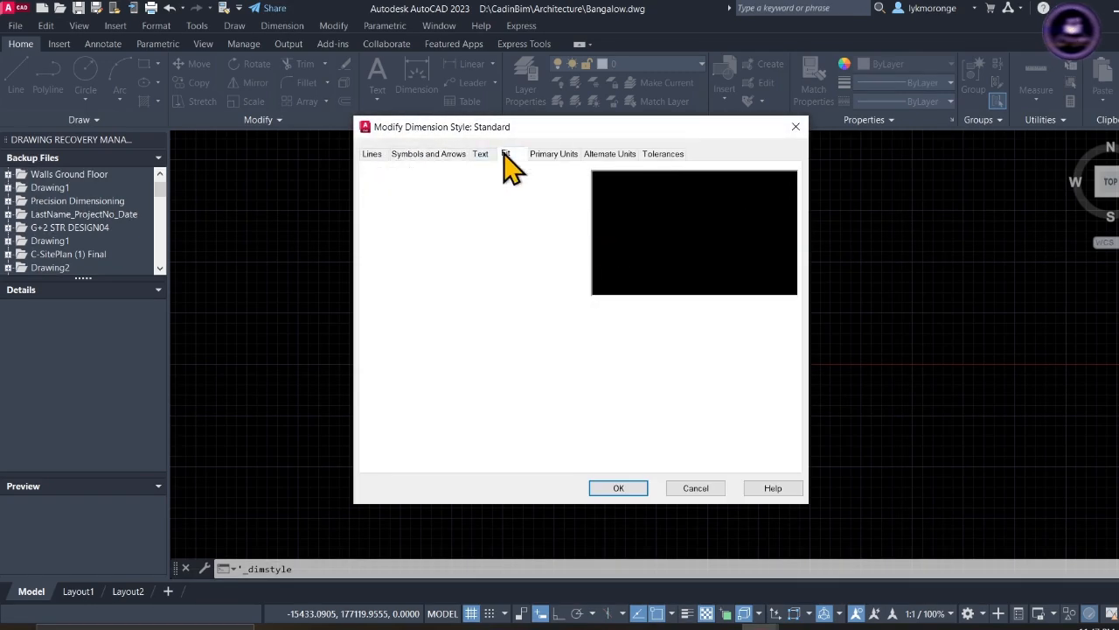
{"action": "left_click", "coordinate": [551, 160]}
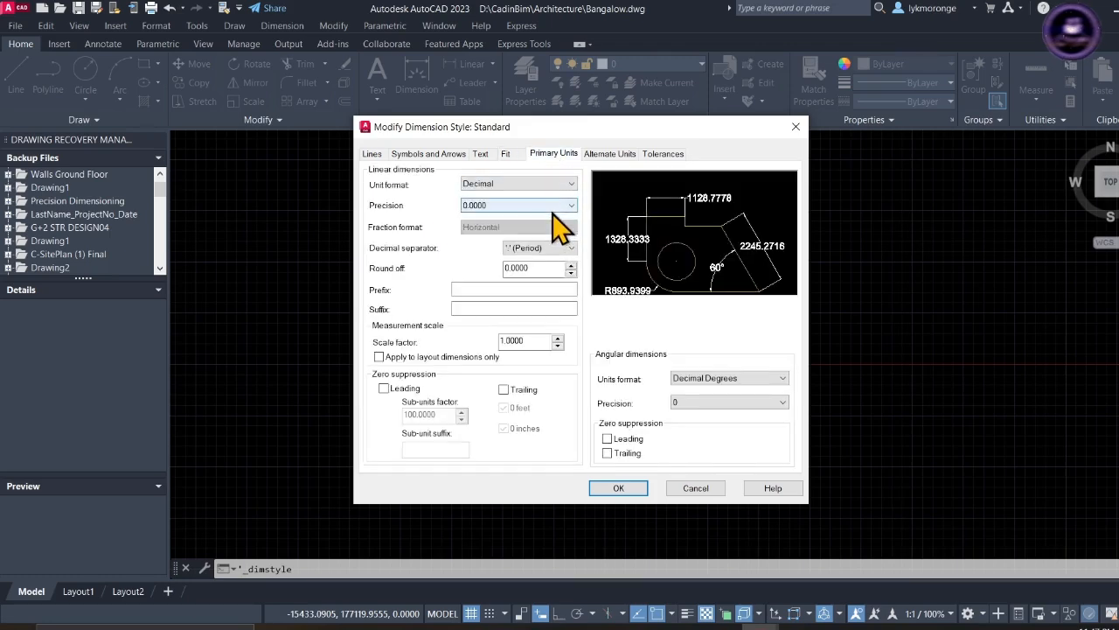
{"action": "left_click", "coordinate": [552, 210]}
{"action": "left_click", "coordinate": [490, 219]}
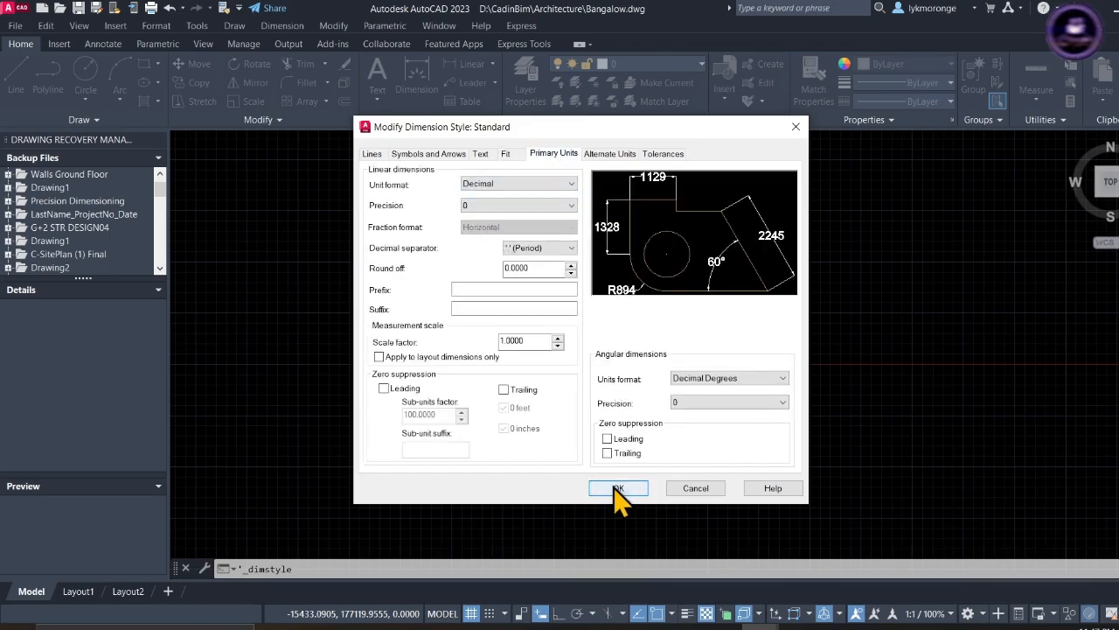
{"action": "left_click", "coordinate": [618, 489]}
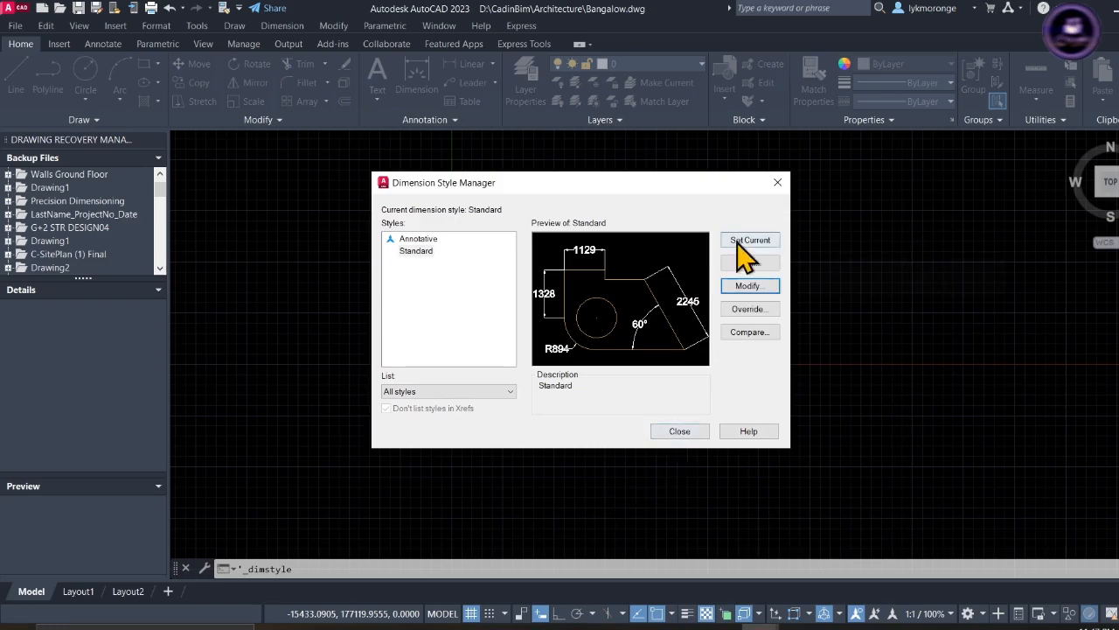
{"action": "left_click", "coordinate": [682, 434]}
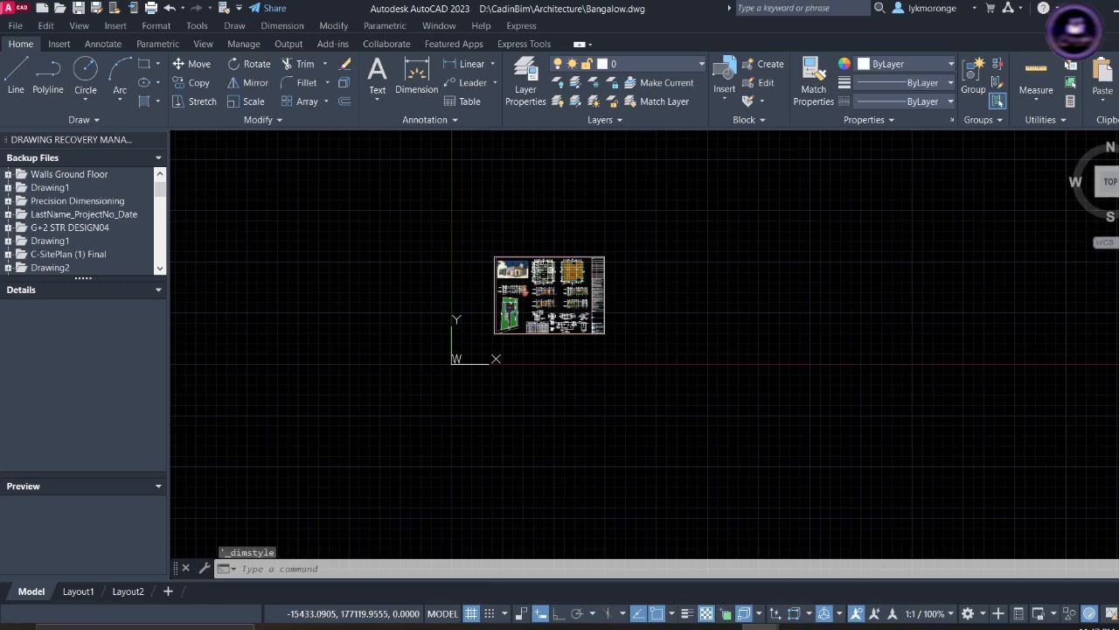
- Measure the spacing between grid lines A and B along grid line 1 with a trial linear dimension, without placing it
{"action": "scroll", "coordinate": [529, 257], "scroll_direction": "up", "scroll_amount": 2}
{"action": "scroll", "coordinate": [525, 253], "scroll_direction": "up", "scroll_amount": 6}
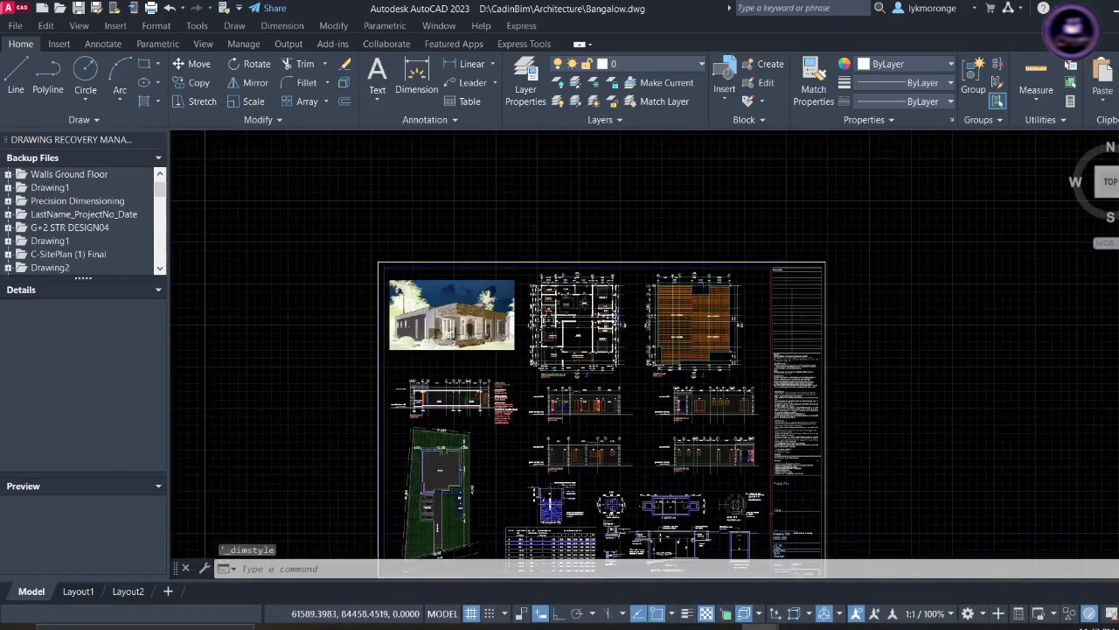
{"action": "left_click", "coordinate": [470, 65]}
{"action": "scroll", "coordinate": [577, 428], "scroll_direction": "up", "scroll_amount": 10}
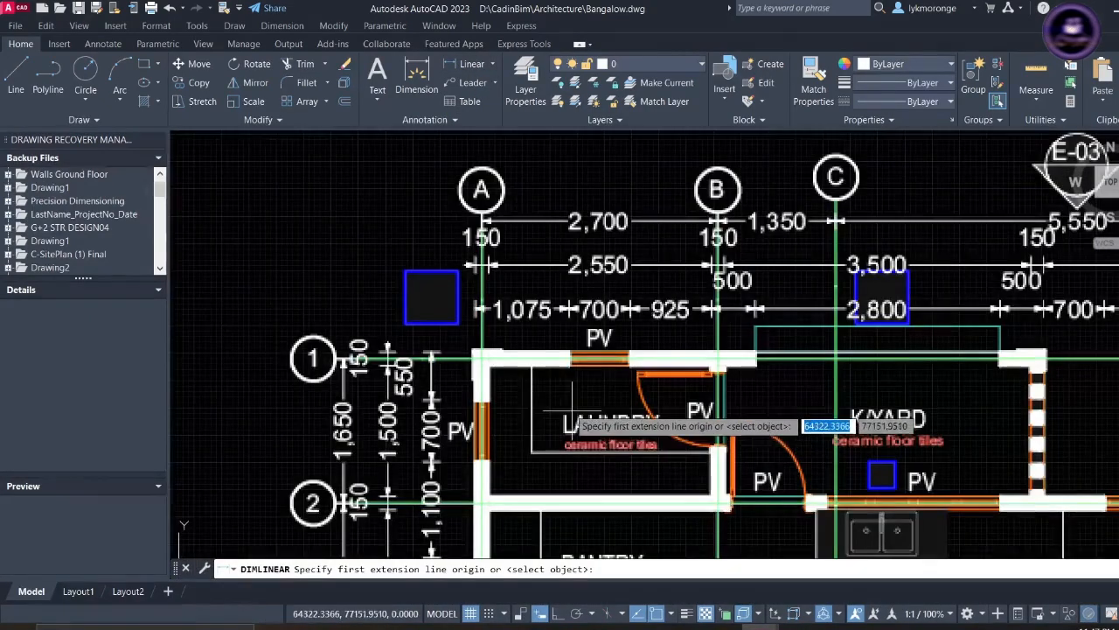
{"action": "scroll", "coordinate": [542, 376], "scroll_direction": "down", "scroll_amount": 5}
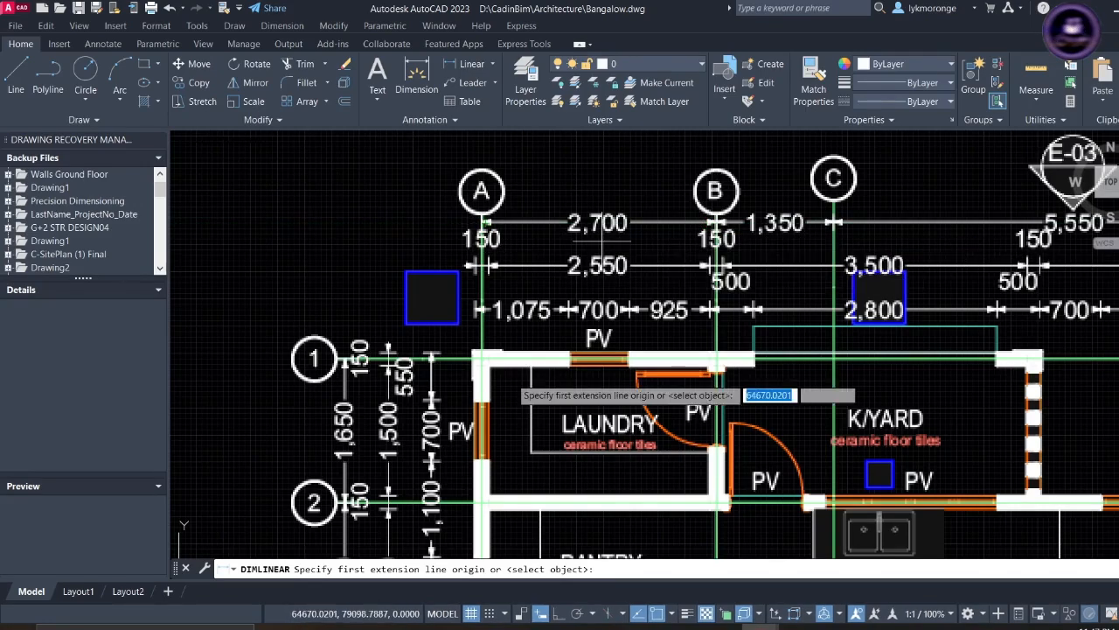
{"action": "scroll", "coordinate": [497, 379], "scroll_direction": "up", "scroll_amount": 4}
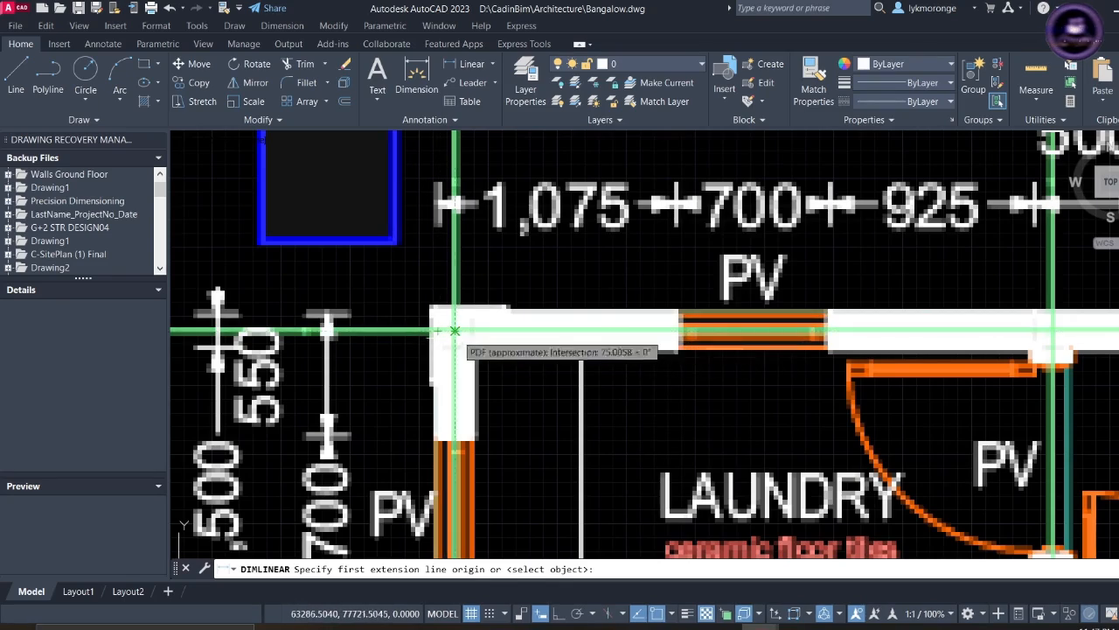
{"action": "left_click", "coordinate": [453, 331]}
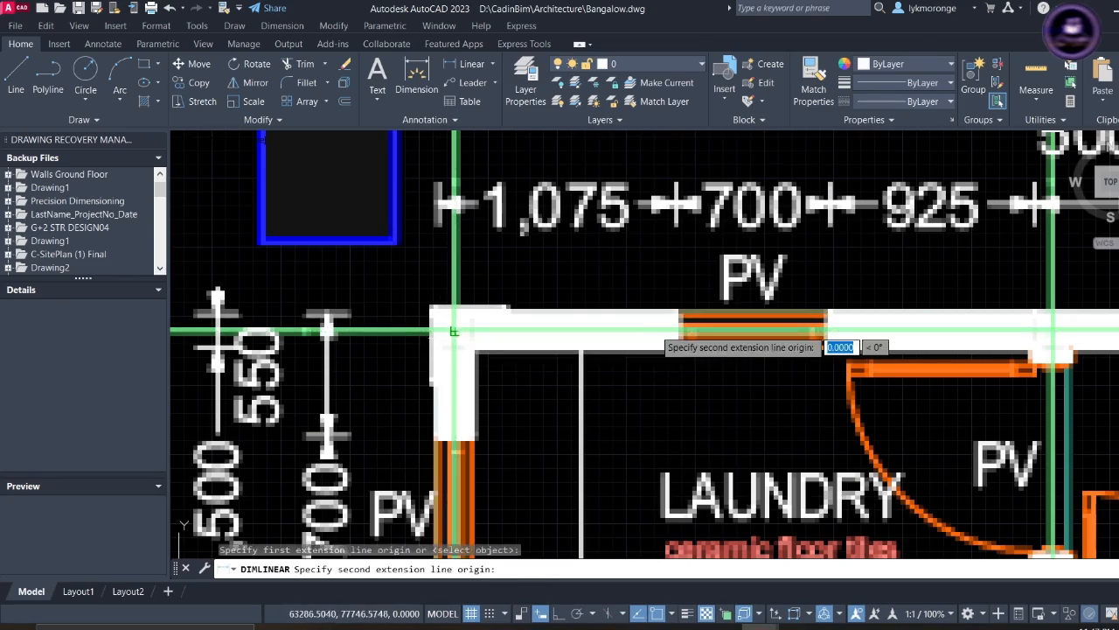
{"action": "scroll", "coordinate": [655, 332], "scroll_direction": "down", "scroll_amount": 3}
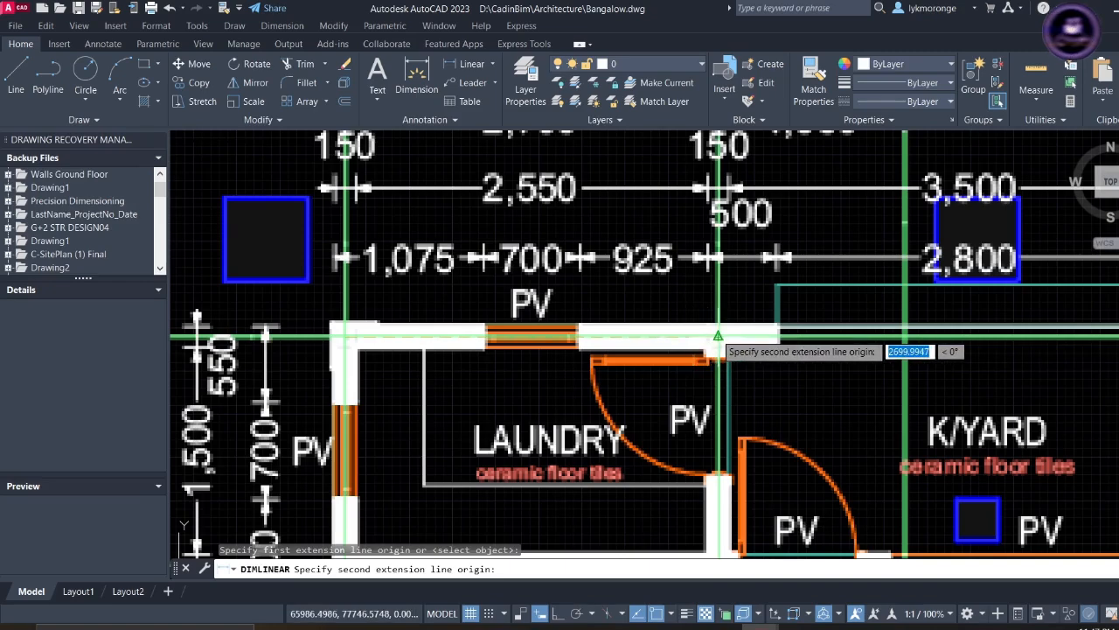
{"action": "left_click", "coordinate": [718, 335]}
{"action": "middle_click_drag", "start_coordinate": [693, 256], "coordinate": [696, 395]}
{"action": "scroll", "coordinate": [696, 395], "scroll_direction": "down", "scroll_amount": 2}
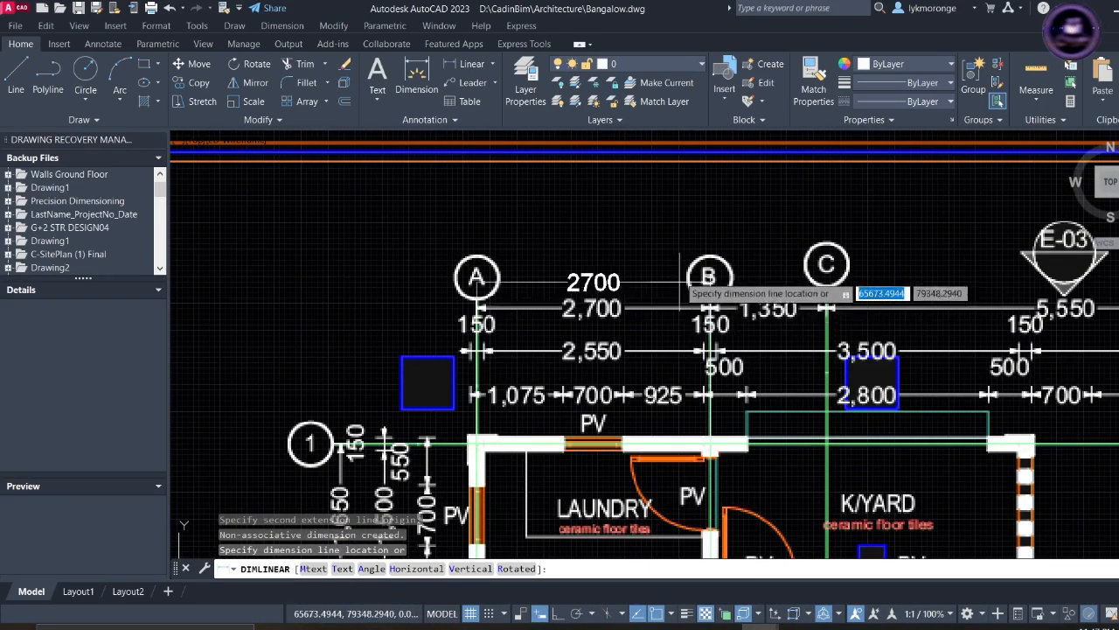
{"action": "key", "text": "Escape"}
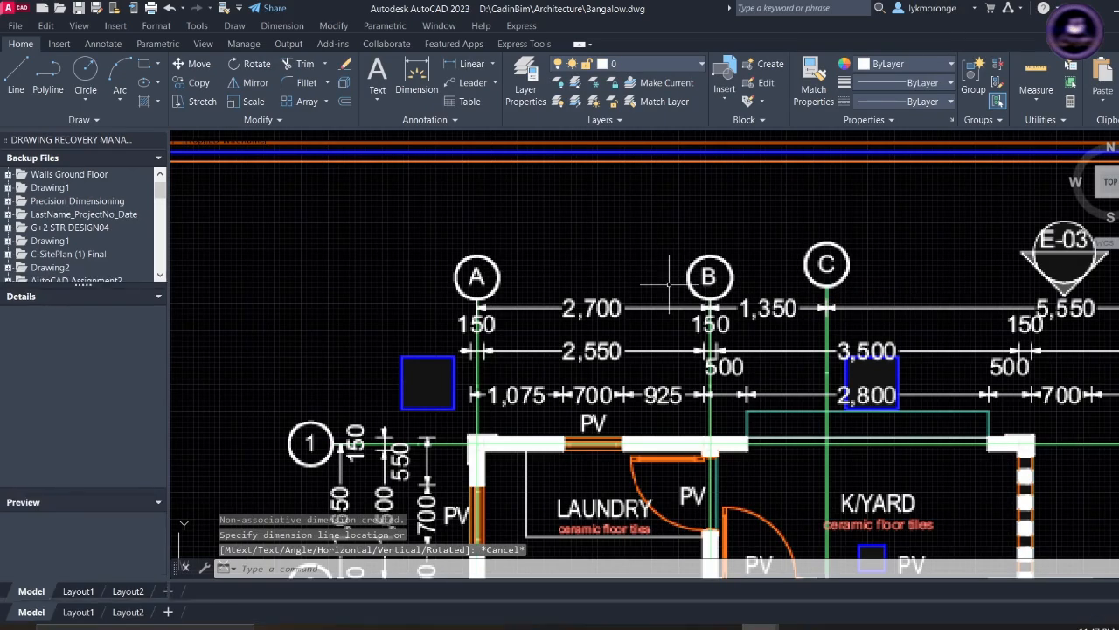
- Look over the scaled sheet and examine the ground floor plan's rooms, walls and grid lines
{"action": "scroll", "coordinate": [669, 284], "scroll_direction": "down", "scroll_amount": 8}
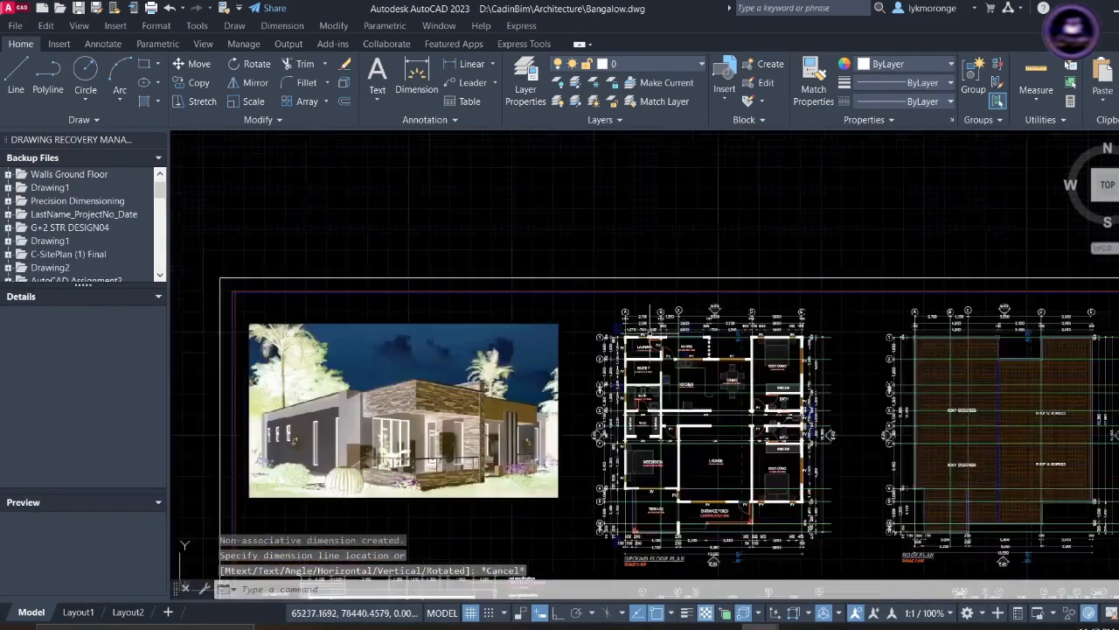
{"action": "scroll", "coordinate": [642, 334], "scroll_direction": "down", "scroll_amount": 4}
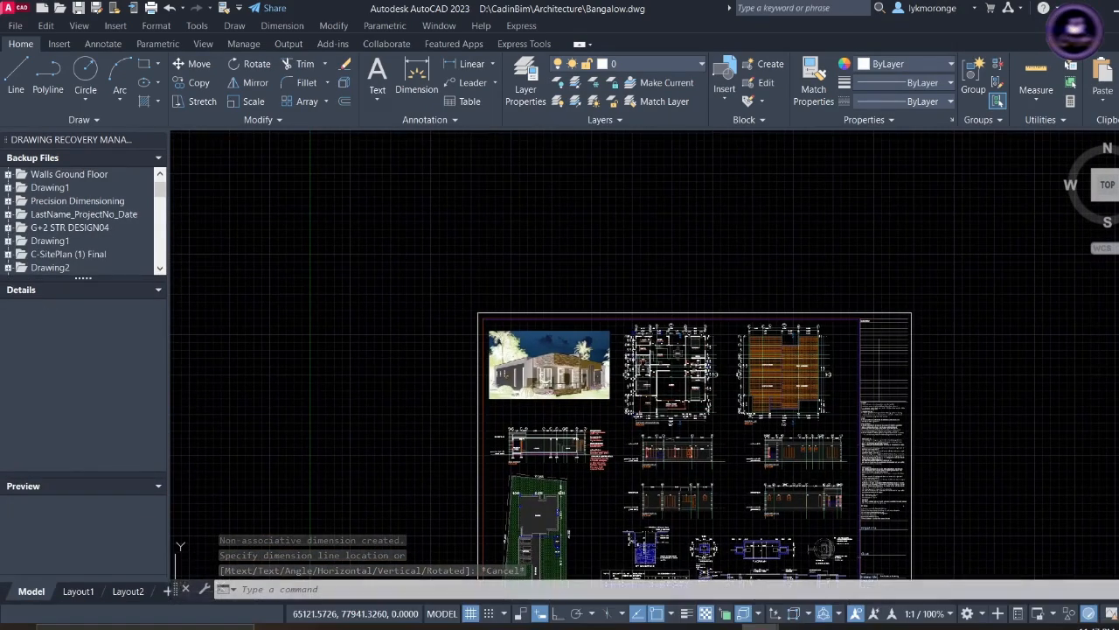
{"action": "scroll", "coordinate": [643, 367], "scroll_direction": "up", "scroll_amount": 4}
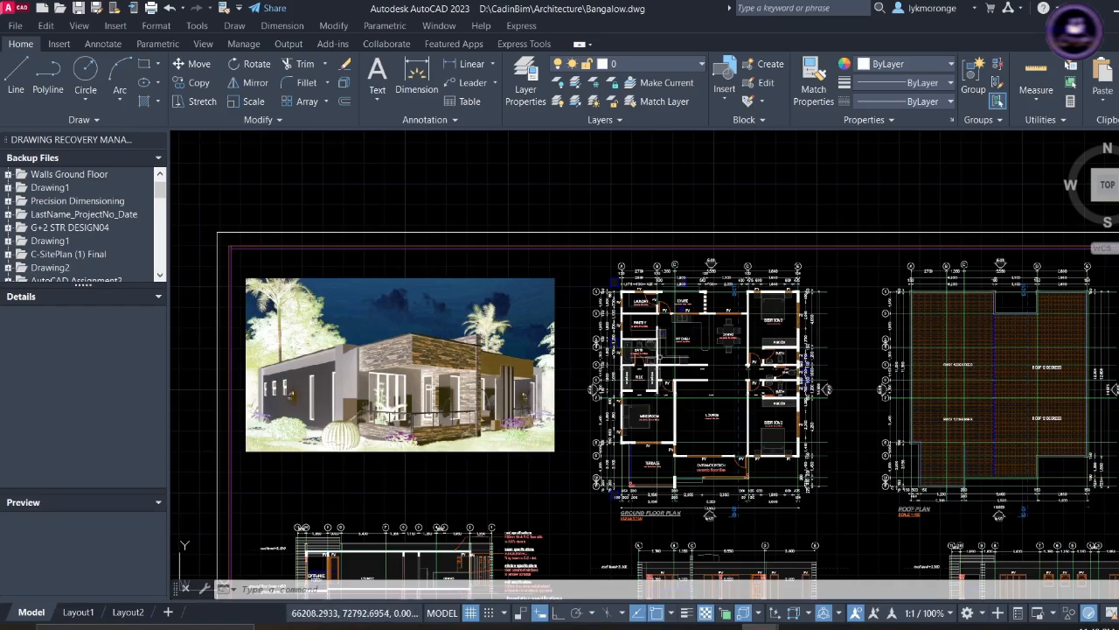
{"action": "scroll", "coordinate": [647, 332], "scroll_direction": "up", "scroll_amount": 4}
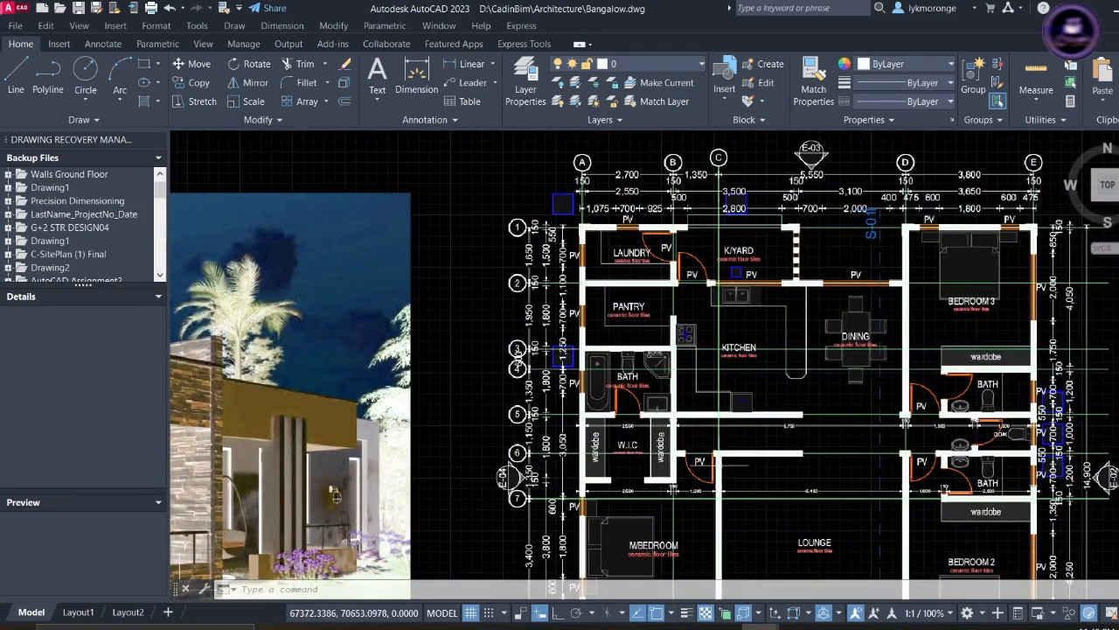
{"action": "middle_click_drag", "start_coordinate": [335, 495], "coordinate": [328, 386]}
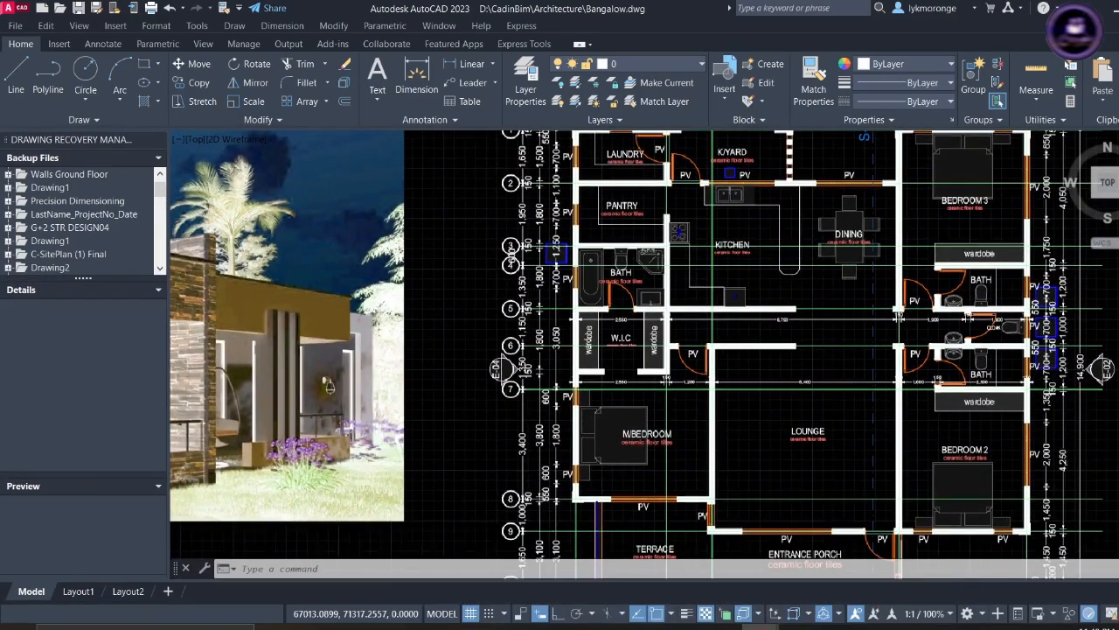
{"action": "left_click_drag", "start_coordinate": [805, 411], "coordinate": [748, 369]}
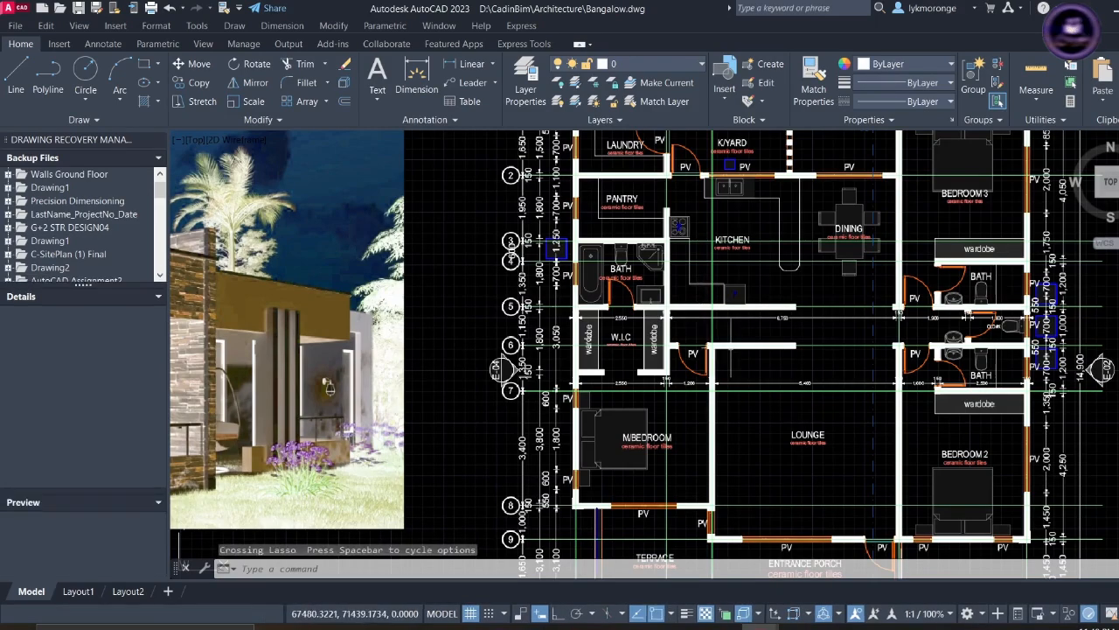
{"action": "left_click", "coordinate": [647, 354]}
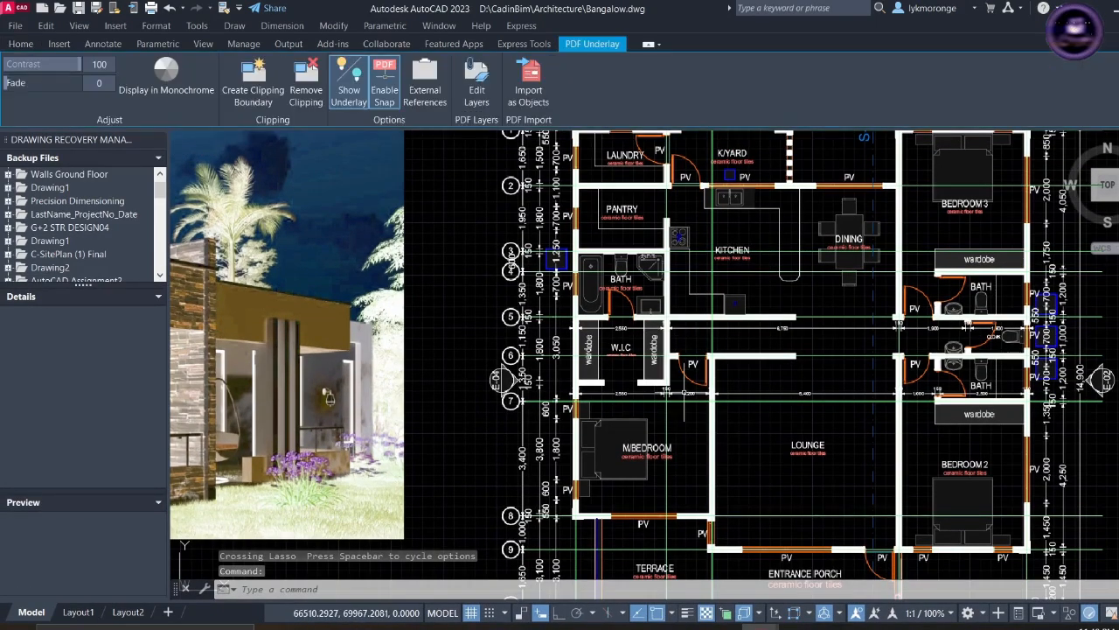
{"action": "left_click", "coordinate": [21, 43]}
{"action": "scroll", "coordinate": [672, 206], "scroll_direction": "down", "scroll_amount": 4}
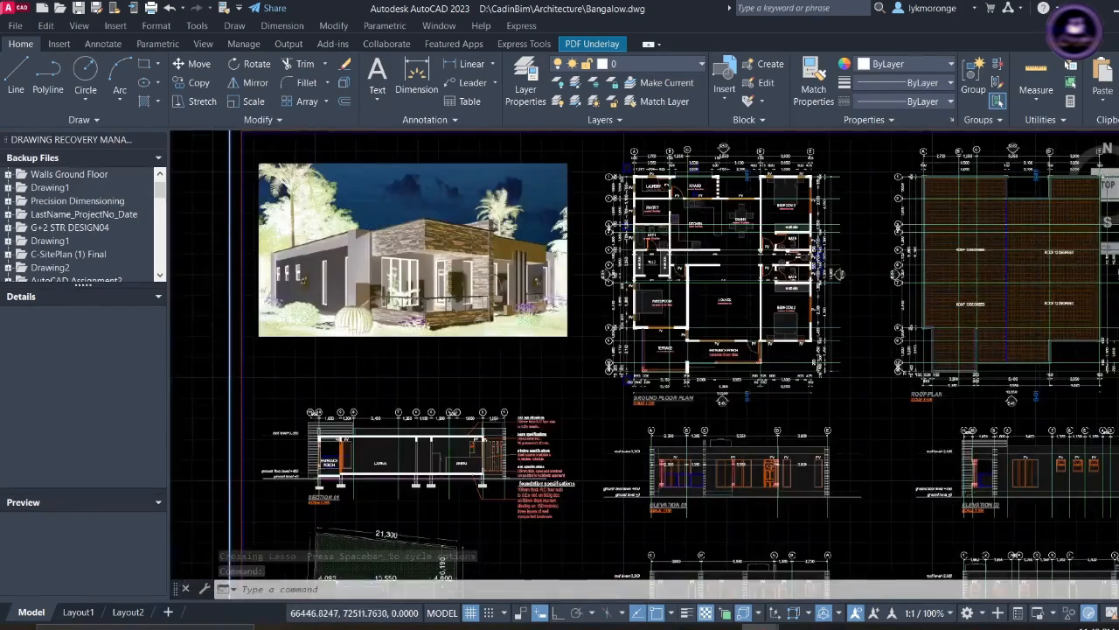
{"action": "scroll", "coordinate": [647, 235], "scroll_direction": "down", "scroll_amount": 3}
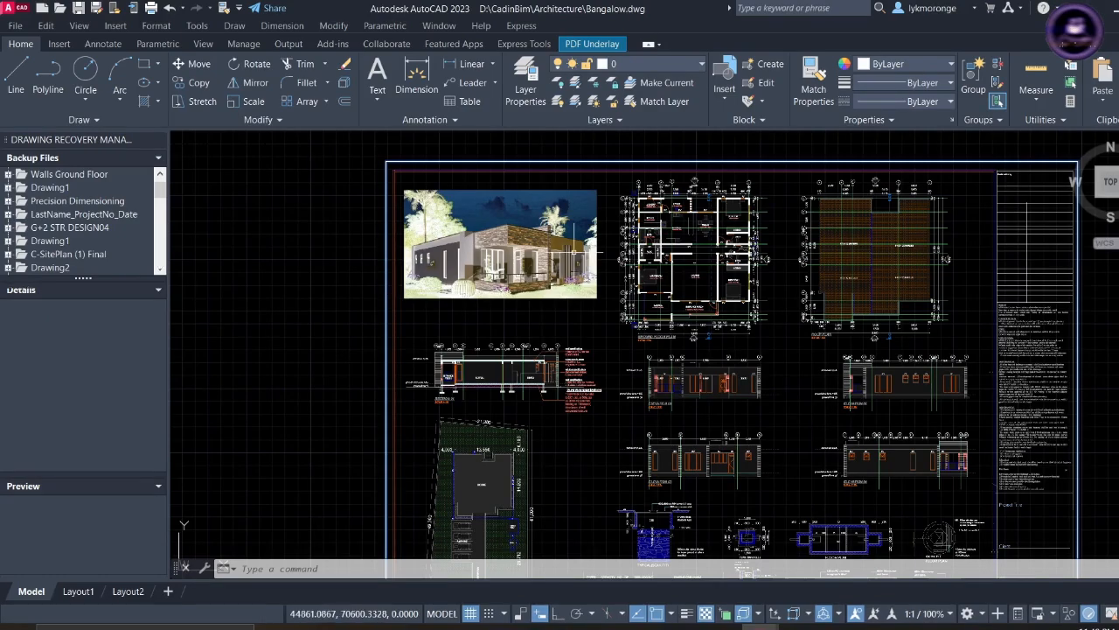
{"action": "scroll", "coordinate": [699, 254], "scroll_direction": "up", "scroll_amount": 5}
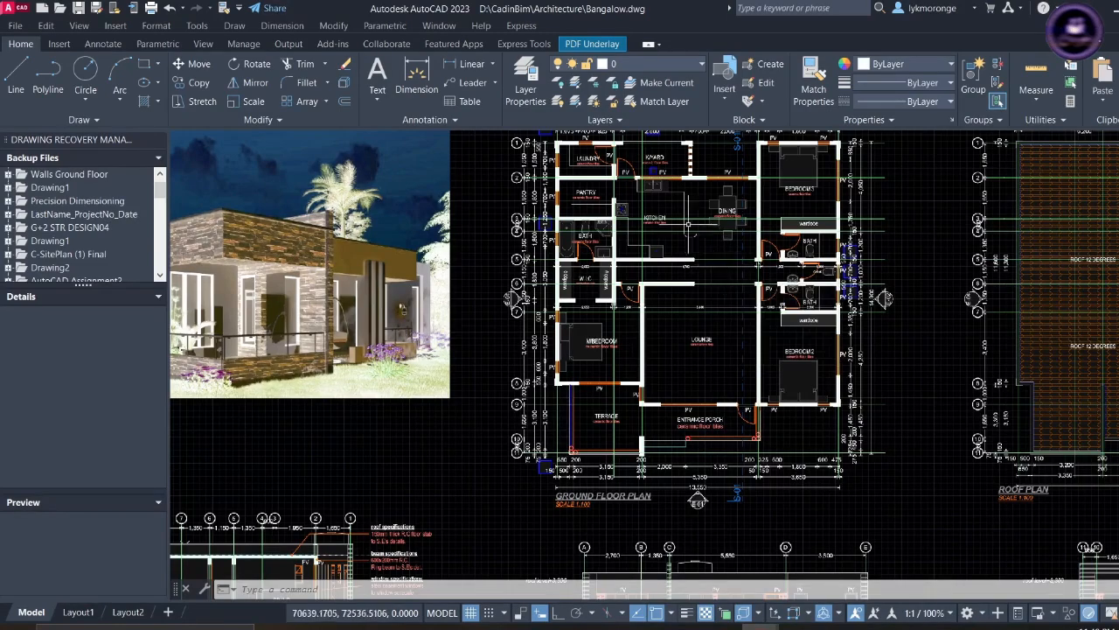
{"action": "middle_click_drag", "start_coordinate": [653, 290], "coordinate": [638, 367]}
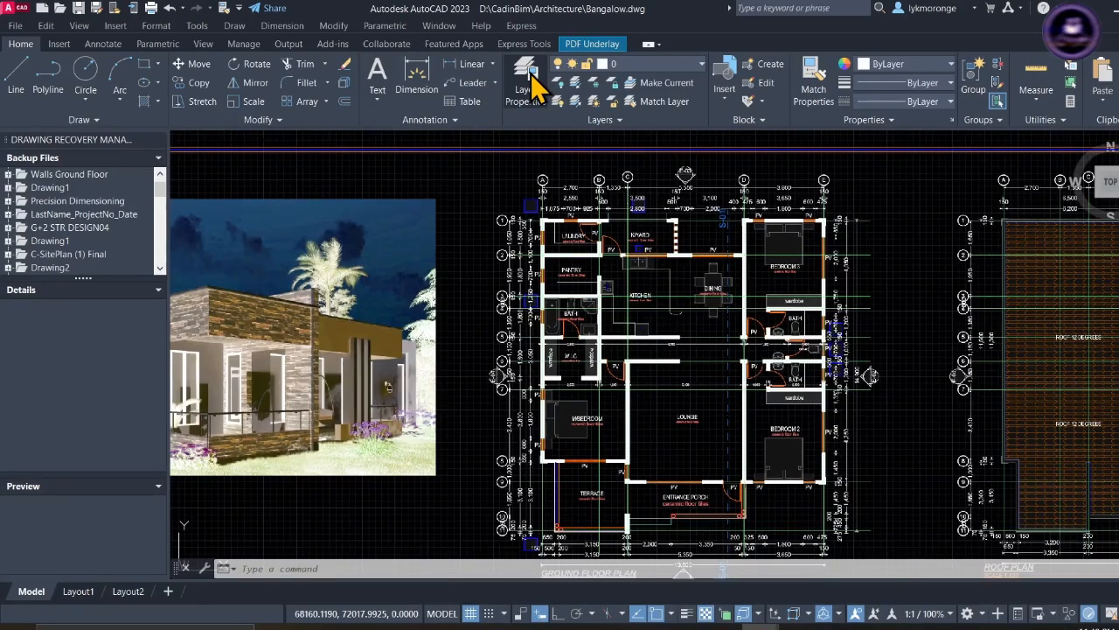
- Create a new layer named Grid in the Layer Properties Manager
{"action": "left_click", "coordinate": [524, 78]}
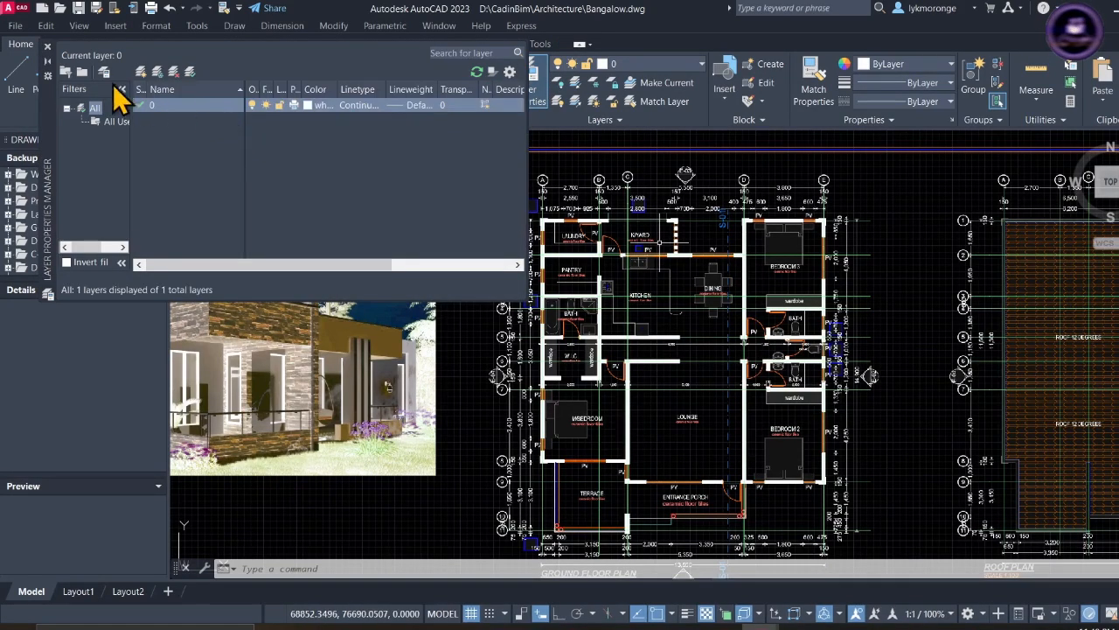
{"action": "left_click", "coordinate": [146, 72]}
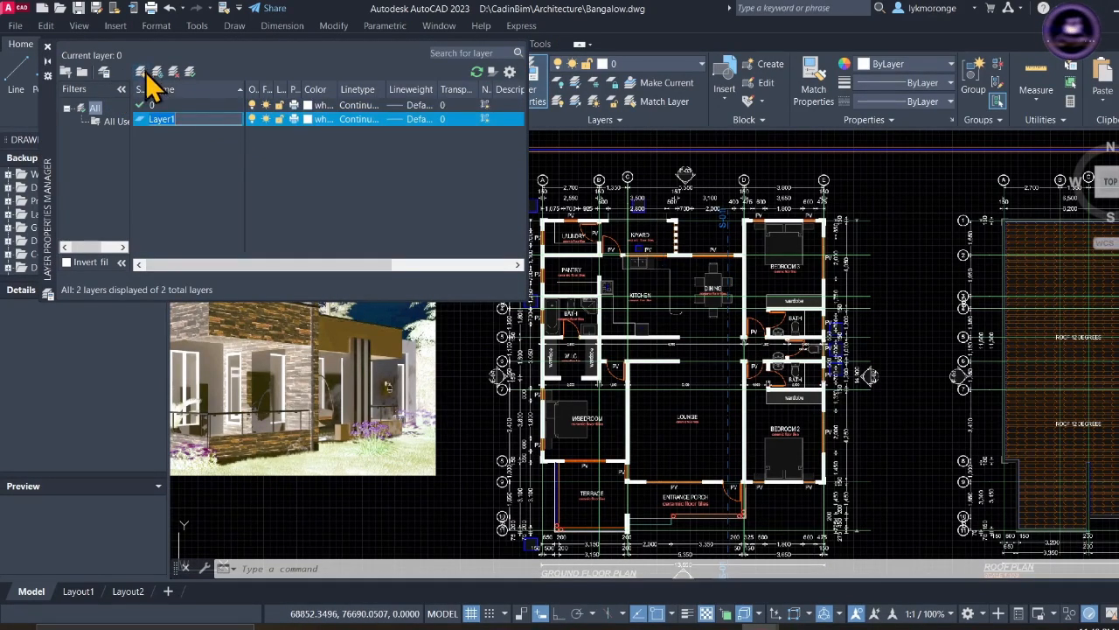
{"action": "type", "text": "Grid"}
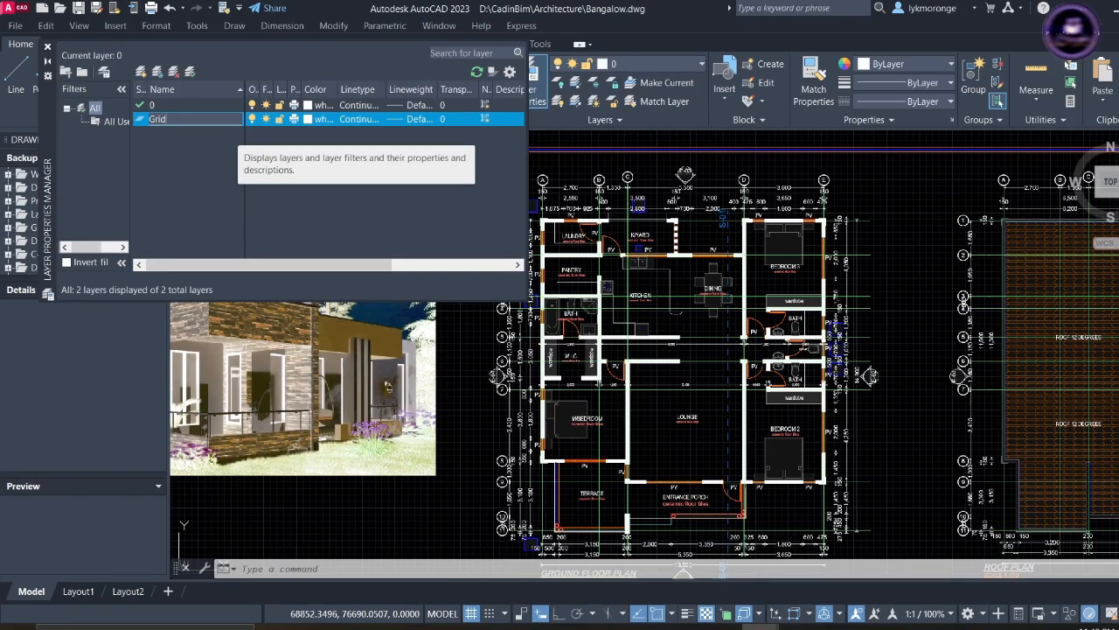
{"action": "left_click", "coordinate": [202, 186]}
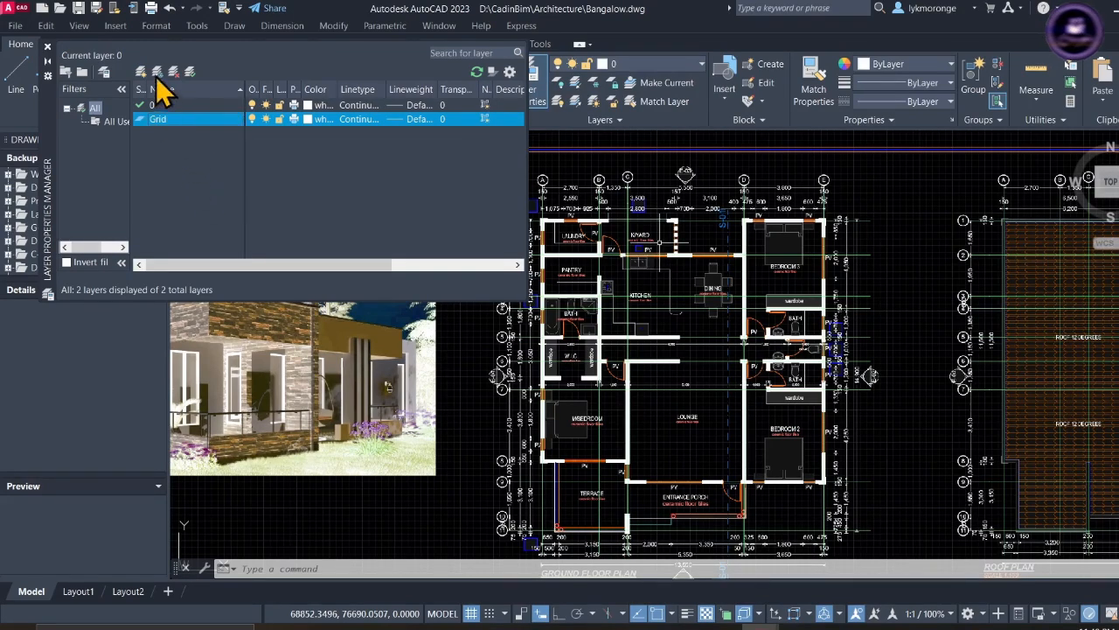
- Load the CENTER linetype from acad.lin and assign it to the Grid layer
{"action": "left_click", "coordinate": [354, 122]}
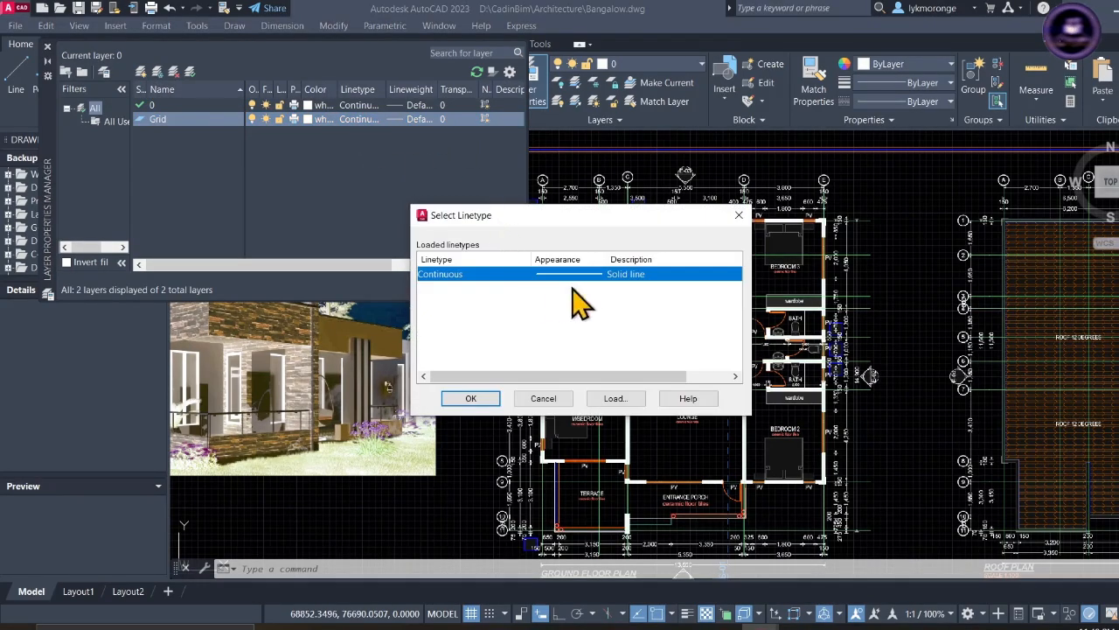
{"action": "left_click", "coordinate": [614, 399]}
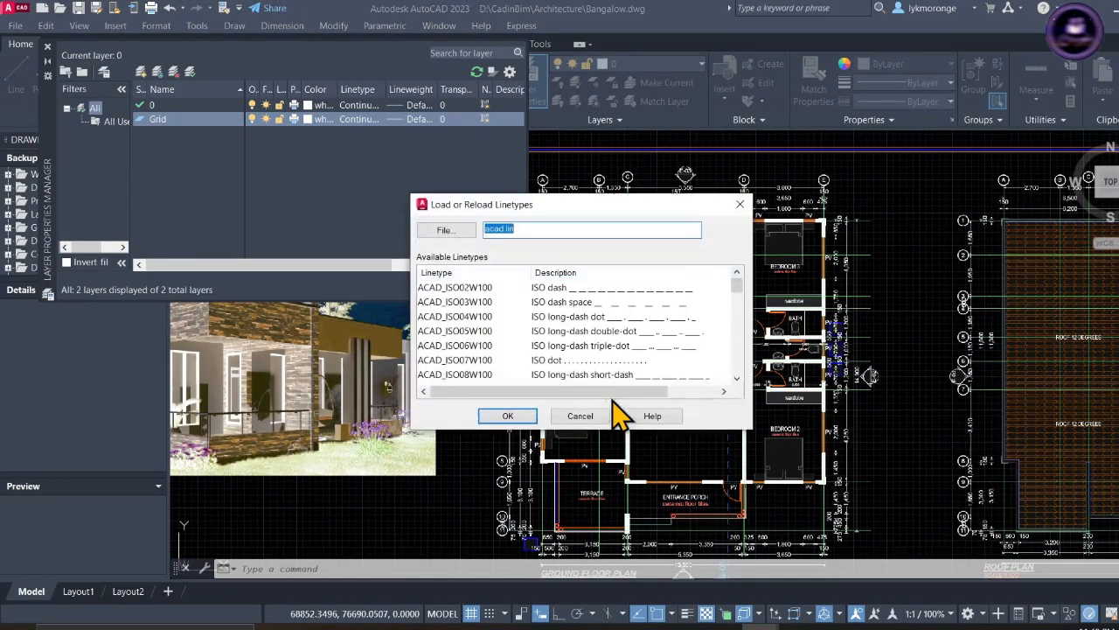
{"action": "scroll", "coordinate": [541, 341], "scroll_direction": "down", "scroll_amount": 3}
{"action": "scroll", "coordinate": [547, 359], "scroll_direction": "down", "scroll_amount": 2}
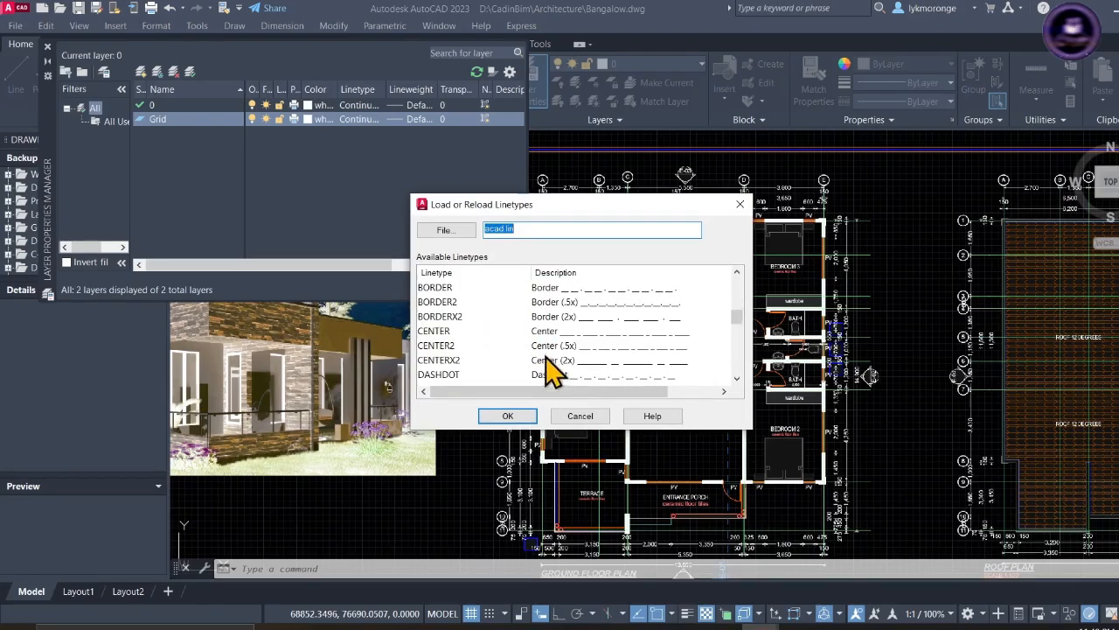
{"action": "left_click", "coordinate": [551, 332]}
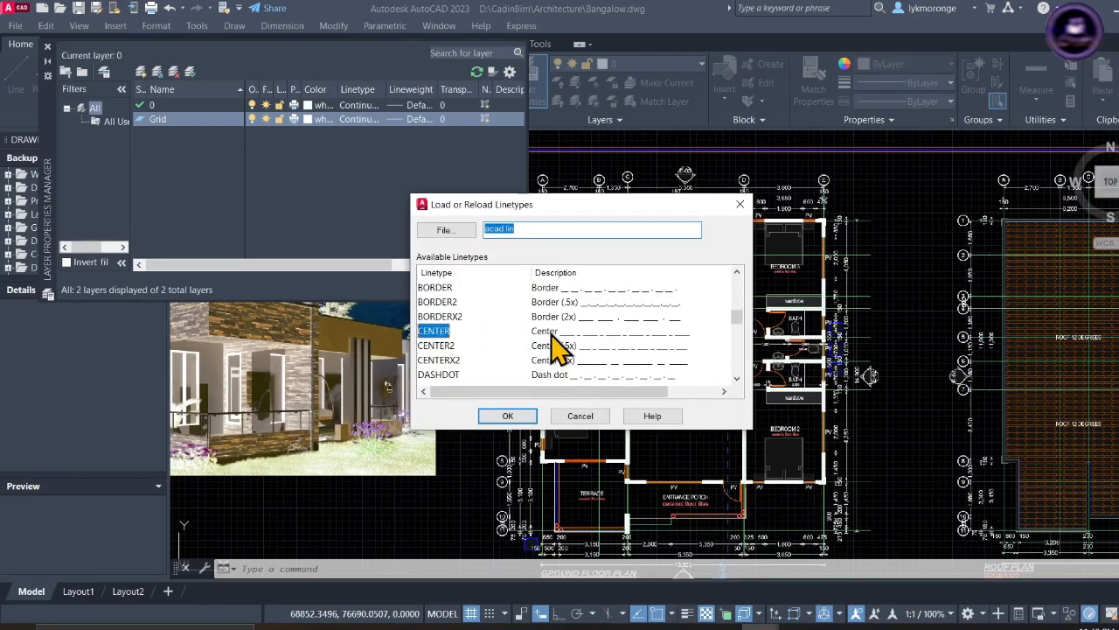
{"action": "left_click", "coordinate": [500, 416]}
{"action": "left_click", "coordinate": [477, 275]}
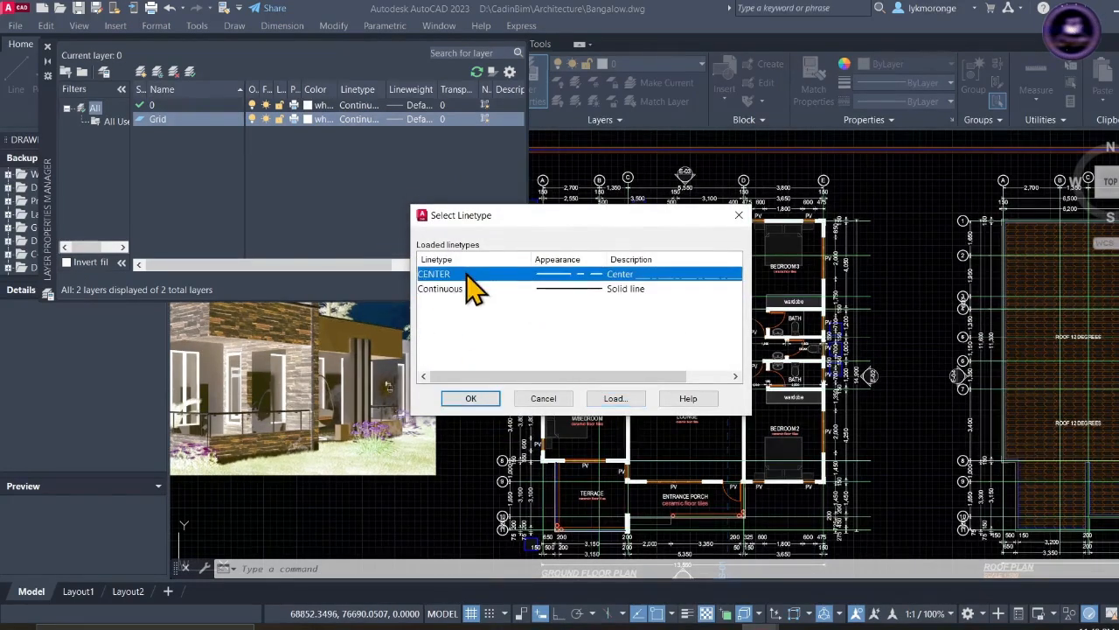
{"action": "left_click", "coordinate": [479, 402]}
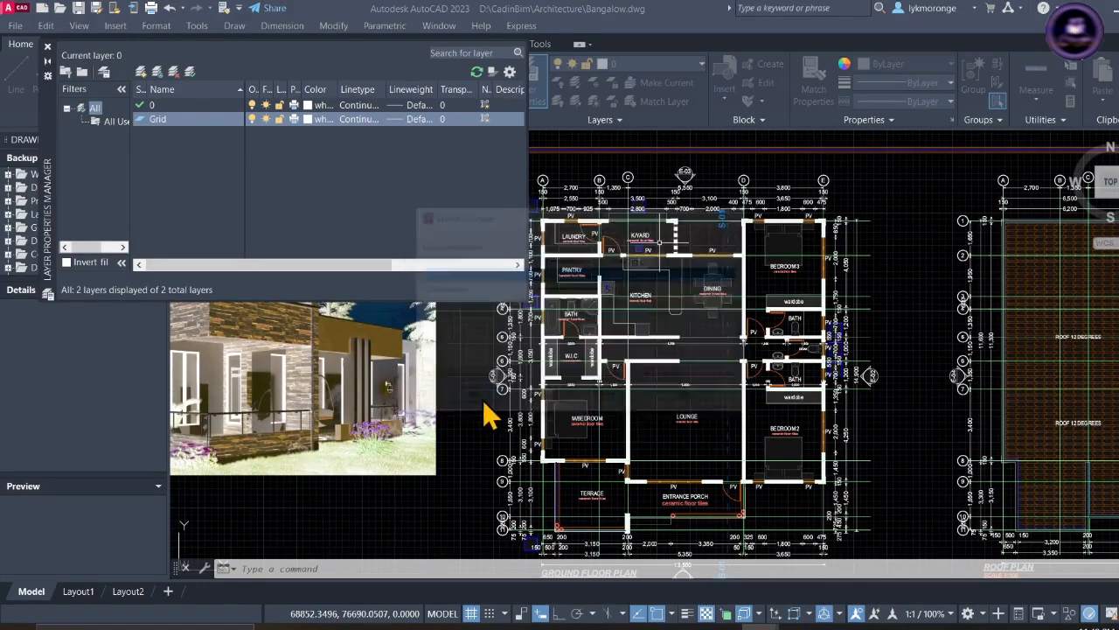
- Set the Grid layer's color to index color 254
{"action": "left_click", "coordinate": [318, 120]}
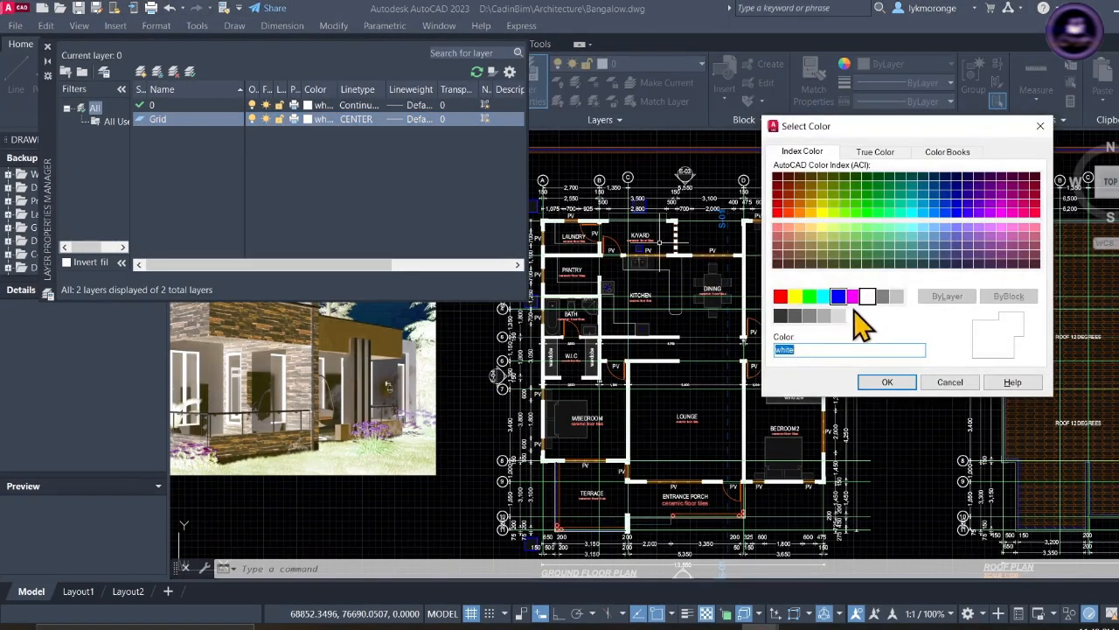
{"action": "left_click", "coordinate": [837, 316]}
{"action": "left_click", "coordinate": [887, 382]}
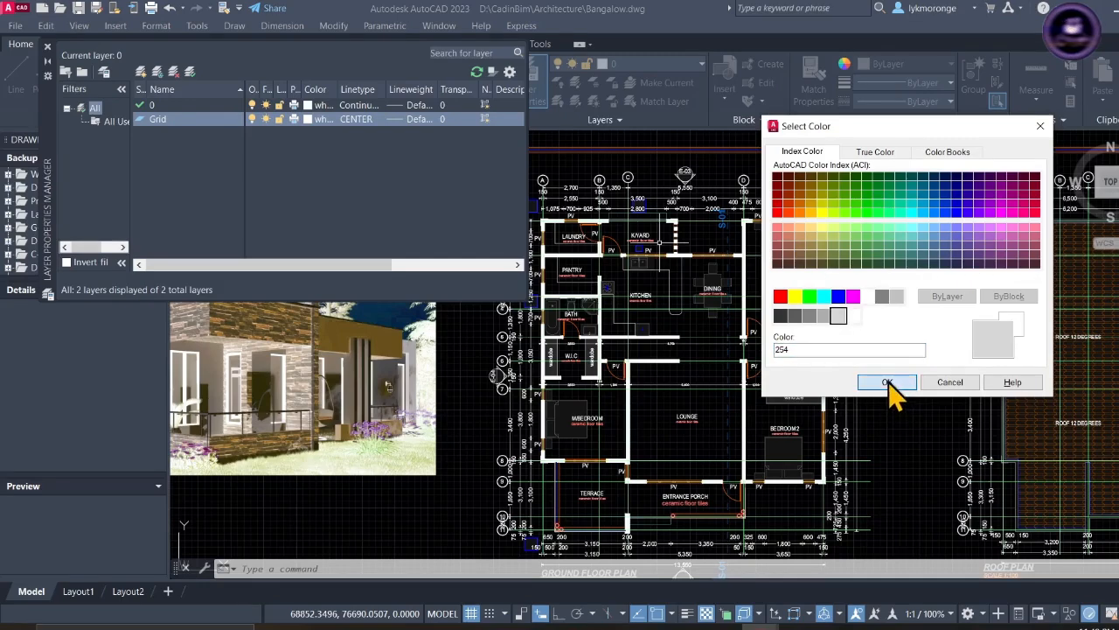
- Create a new layer named Column in the Layer Properties Manager
{"action": "left_click", "coordinate": [141, 72]}
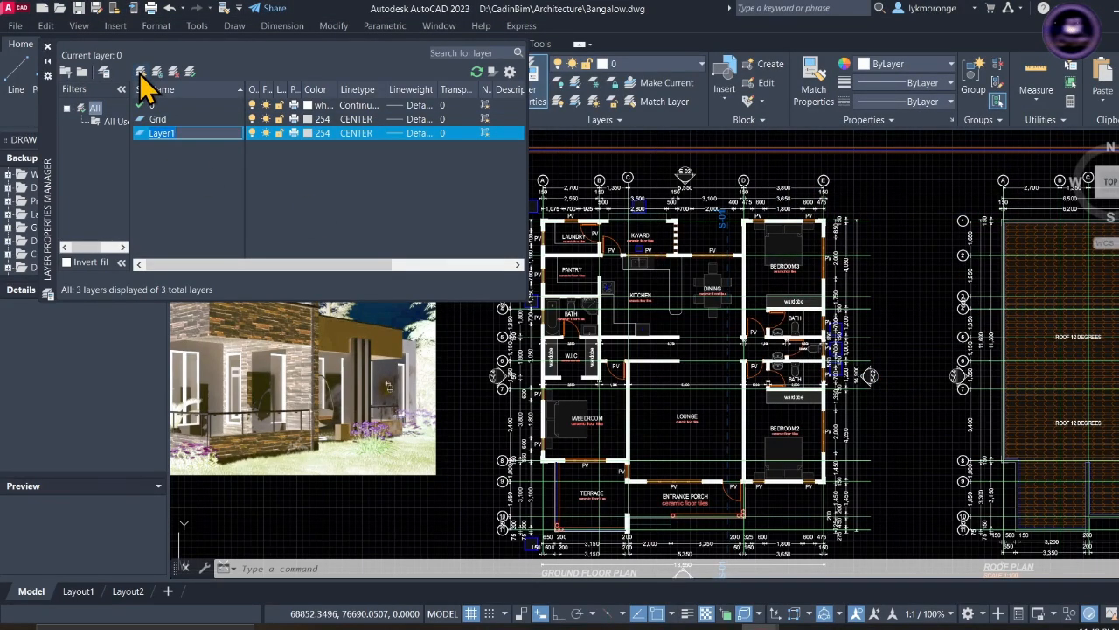
{"action": "type", "text": "Co"}
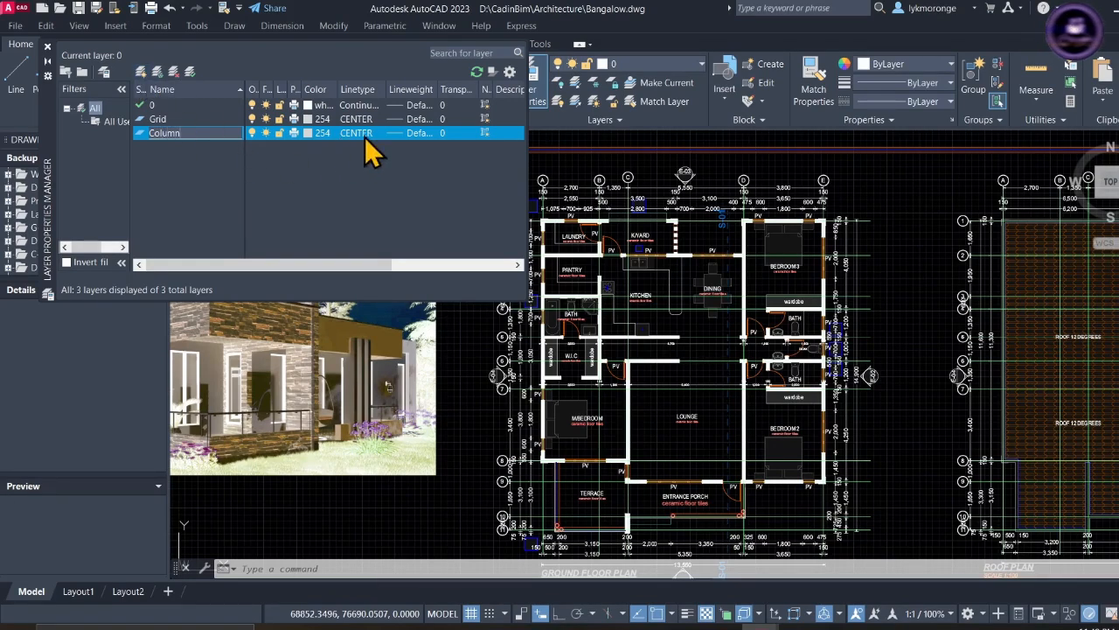
{"action": "type", "text": "lumn"}
{"action": "key", "text": "Return"}
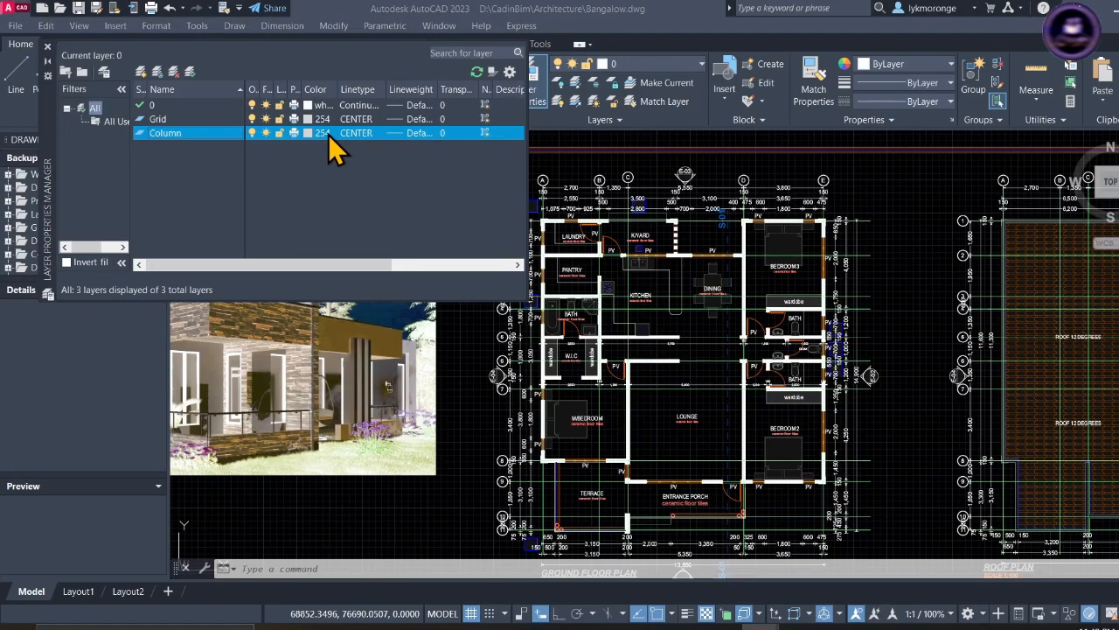
- Set the Column layer's color to green and its linetype to Continuous
{"action": "left_click", "coordinate": [330, 136]}
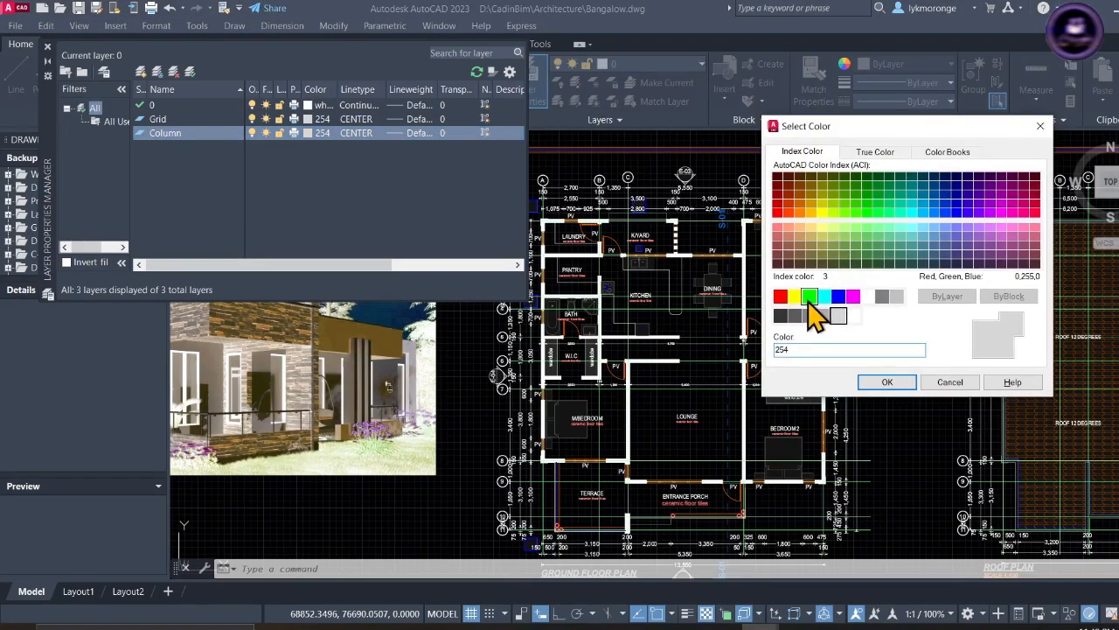
{"action": "left_click", "coordinate": [809, 297]}
{"action": "left_click", "coordinate": [898, 388]}
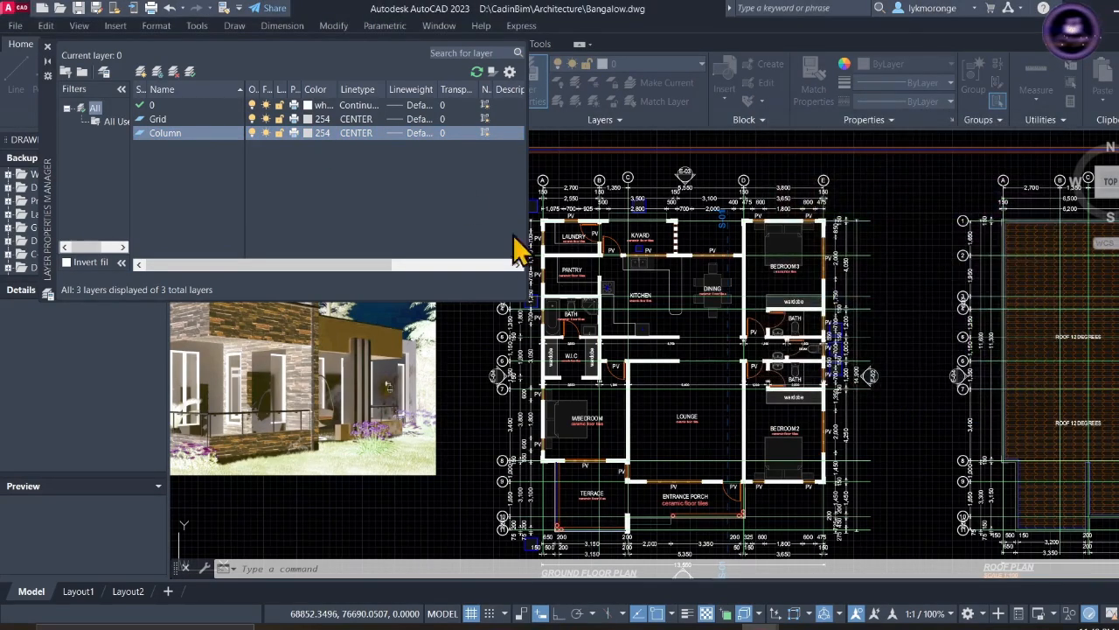
{"action": "left_click", "coordinate": [366, 135]}
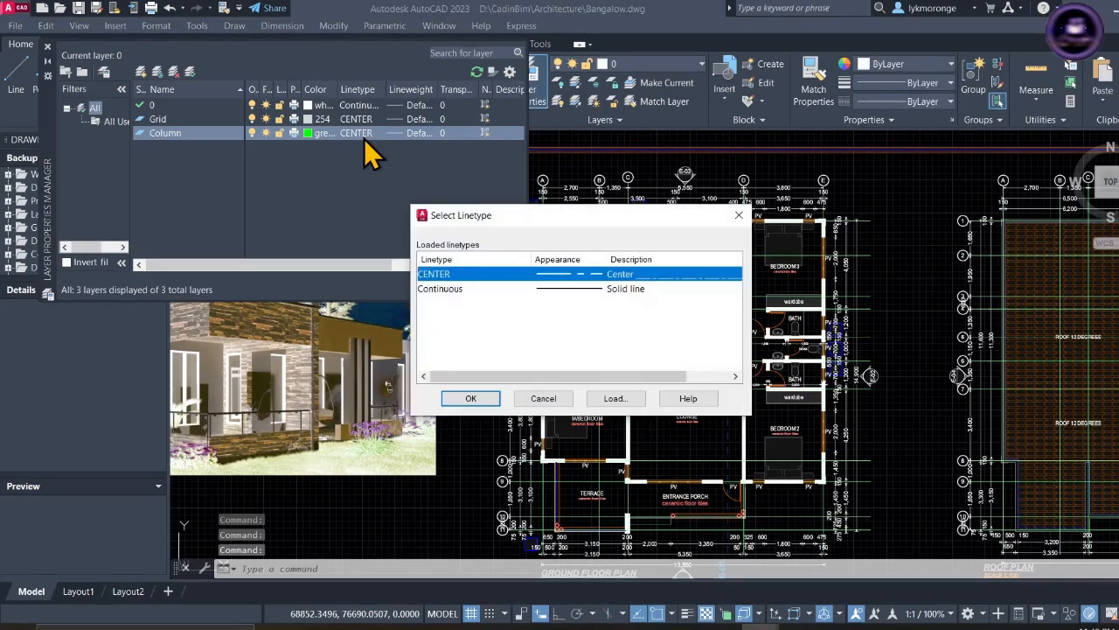
{"action": "left_click", "coordinate": [453, 289]}
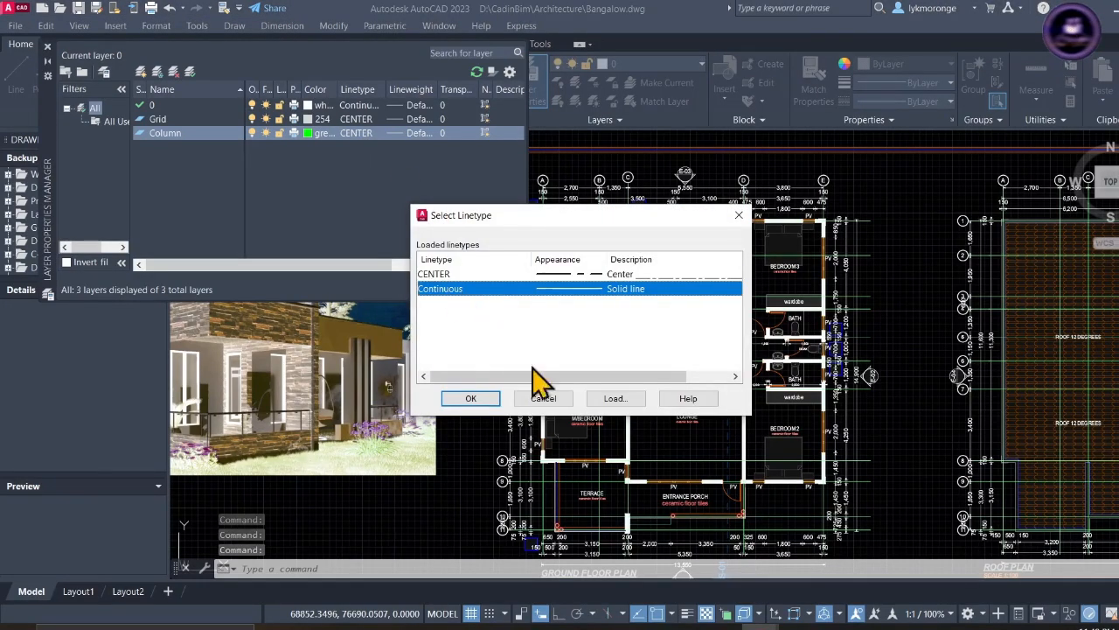
{"action": "left_click", "coordinate": [486, 400]}
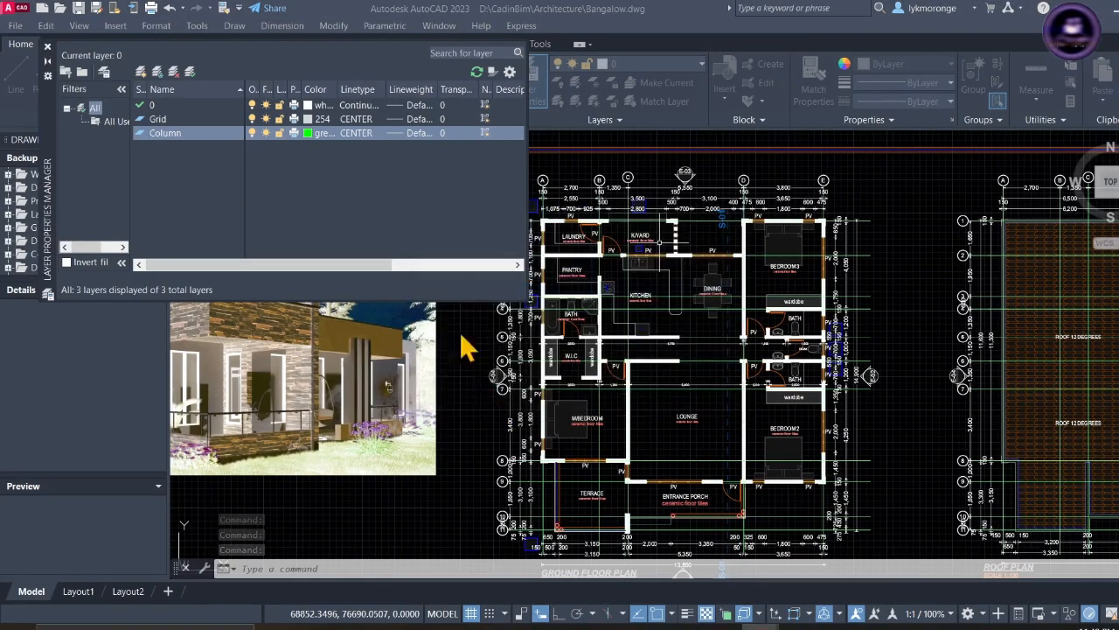
- Set the Column layer's lineweight to 0.30 mm
{"action": "left_click", "coordinate": [416, 134]}
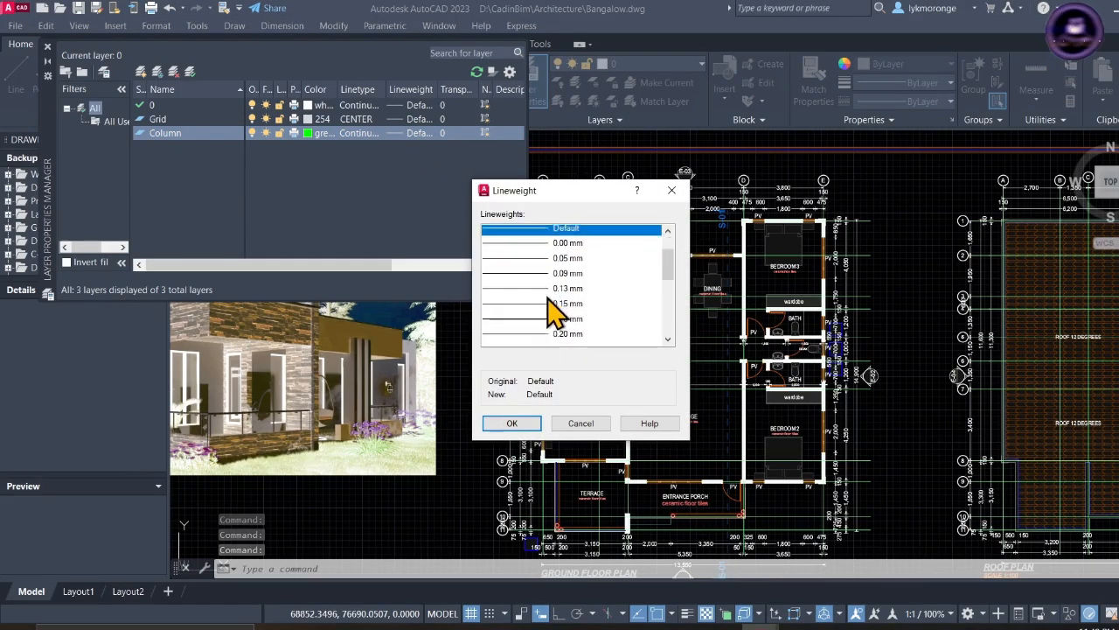
{"action": "scroll", "coordinate": [556, 306], "scroll_direction": "down", "scroll_amount": 1}
{"action": "left_click", "coordinate": [533, 323]}
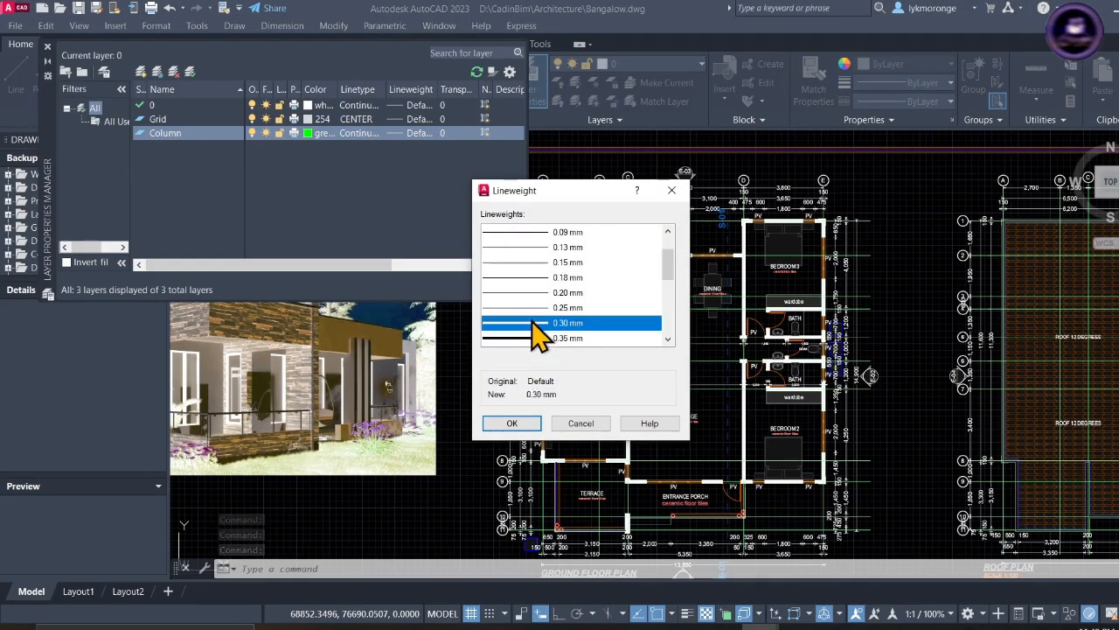
{"action": "left_click", "coordinate": [513, 423]}
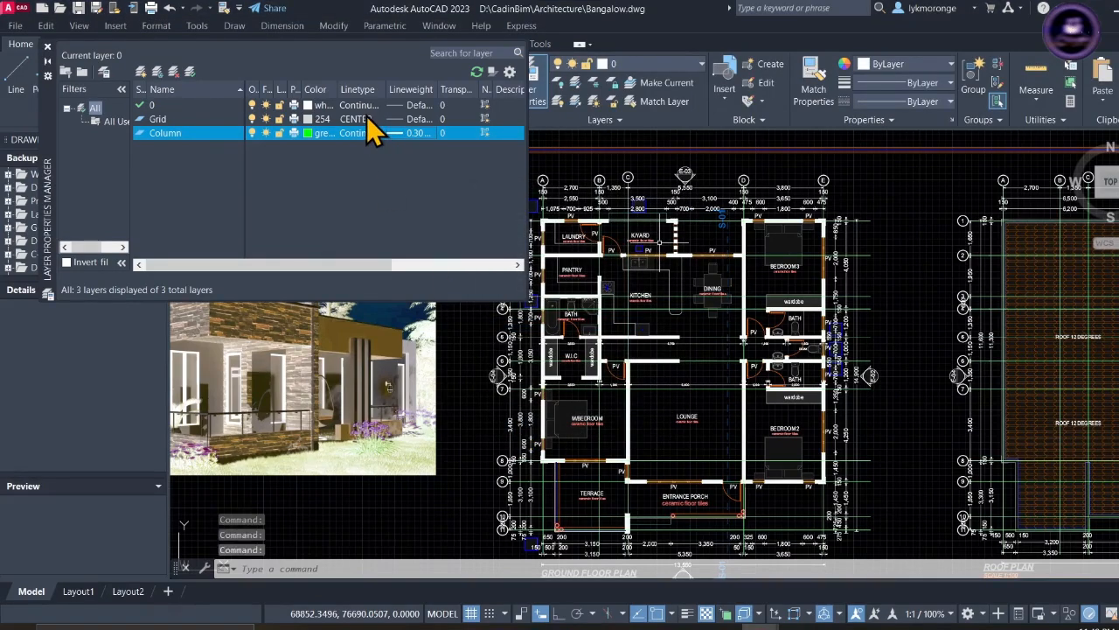
- Set the Grid layer's lineweight to 0.18 mm, leaving its linetype selection unchanged
{"action": "left_click", "coordinate": [363, 119]}
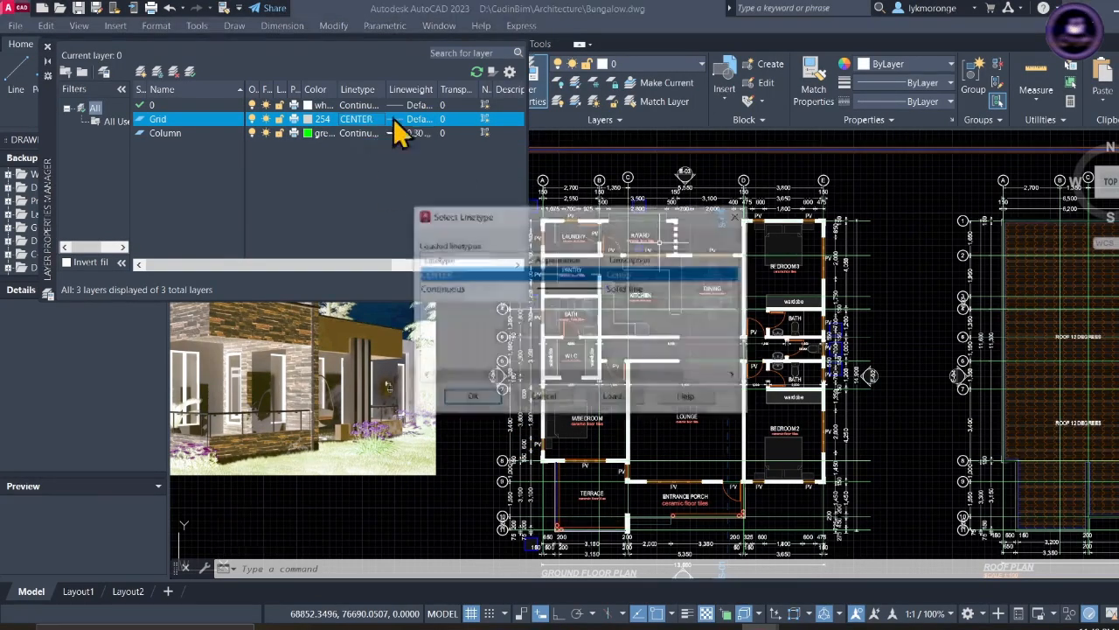
{"action": "left_click", "coordinate": [738, 215]}
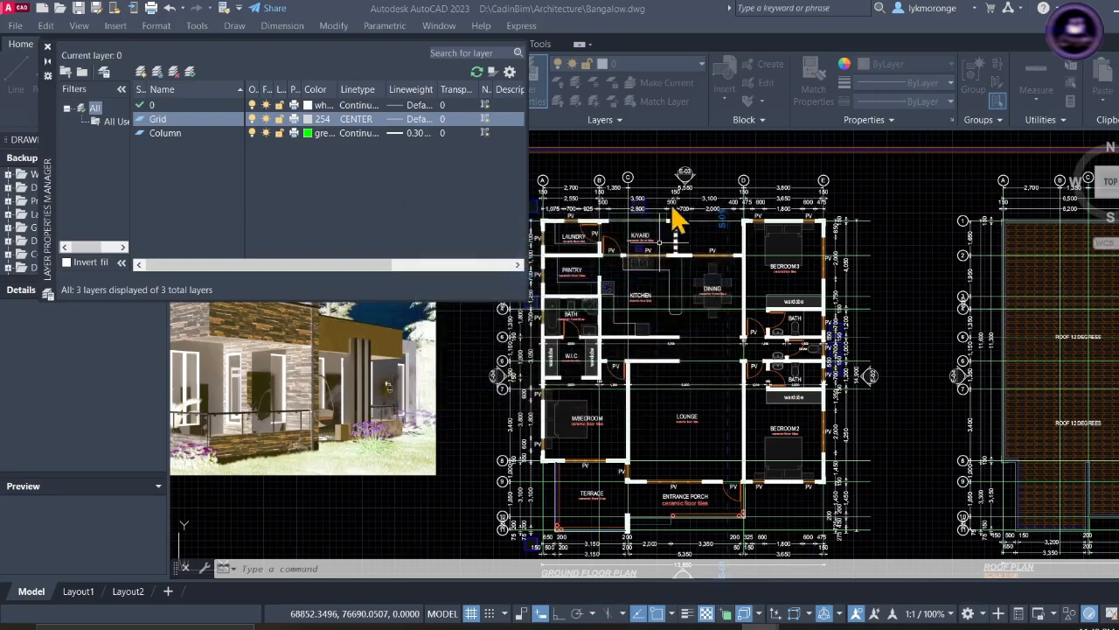
{"action": "left_click", "coordinate": [418, 120]}
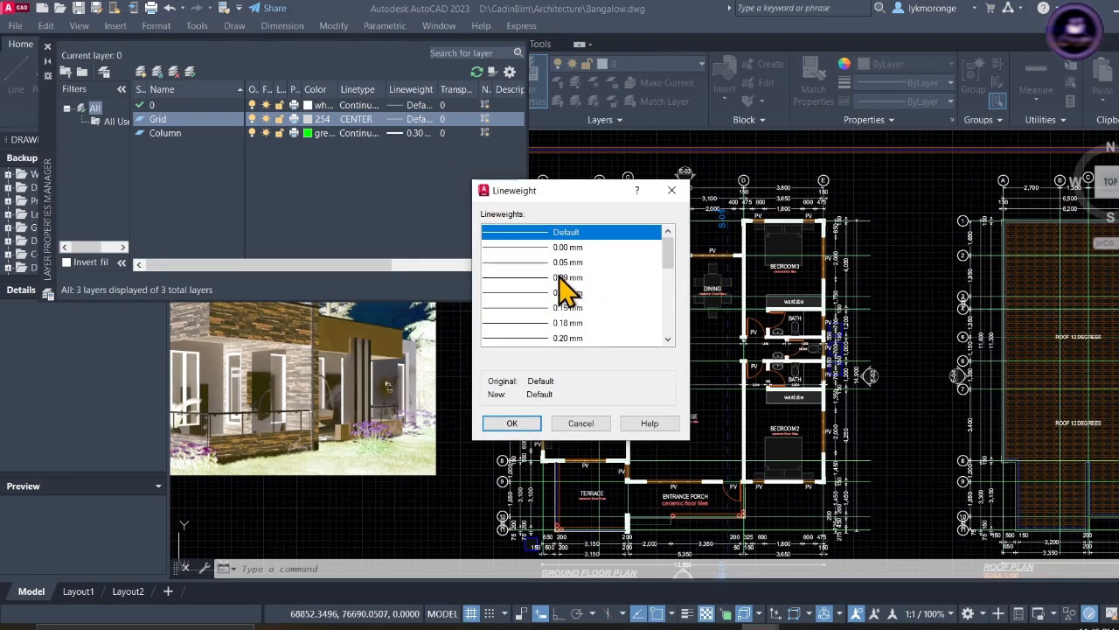
{"action": "left_click", "coordinate": [549, 323]}
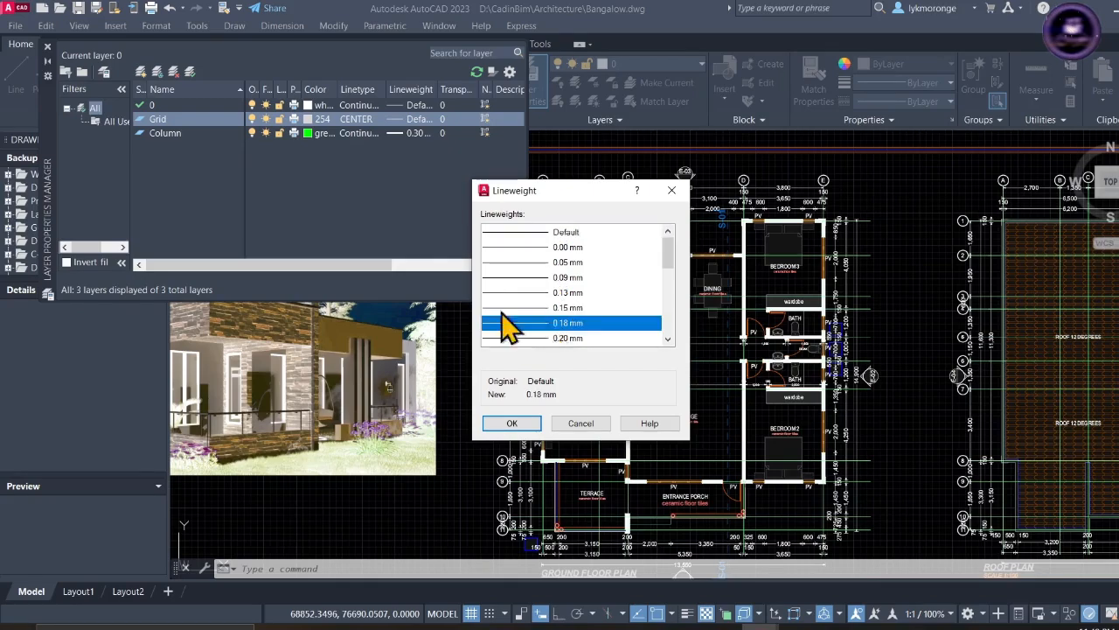
{"action": "left_click", "coordinate": [512, 423]}
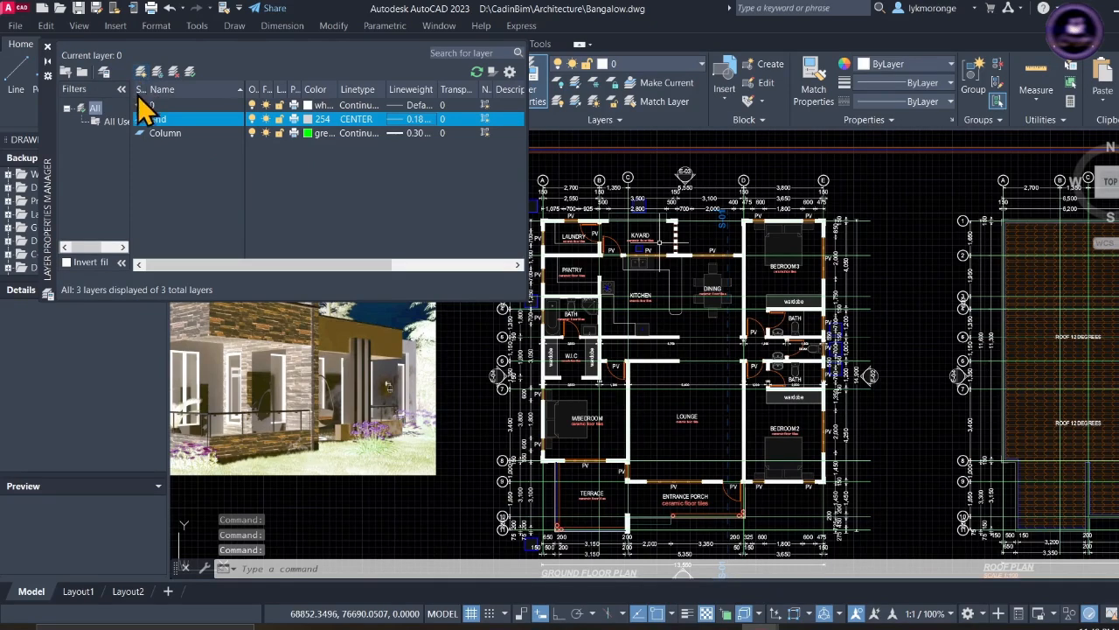
- Create a new layer named Beams in the Layer Properties Manager
{"action": "key", "text": "alt+n"}
{"action": "type", "text": "Walls"}
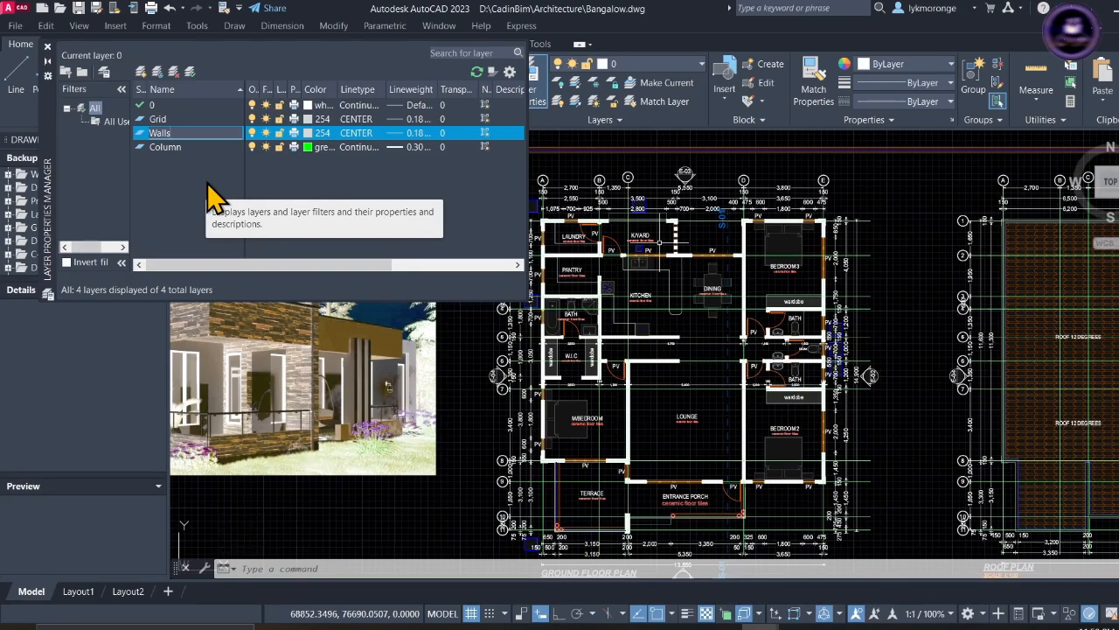
{"action": "key", "text": "BackSpace"}
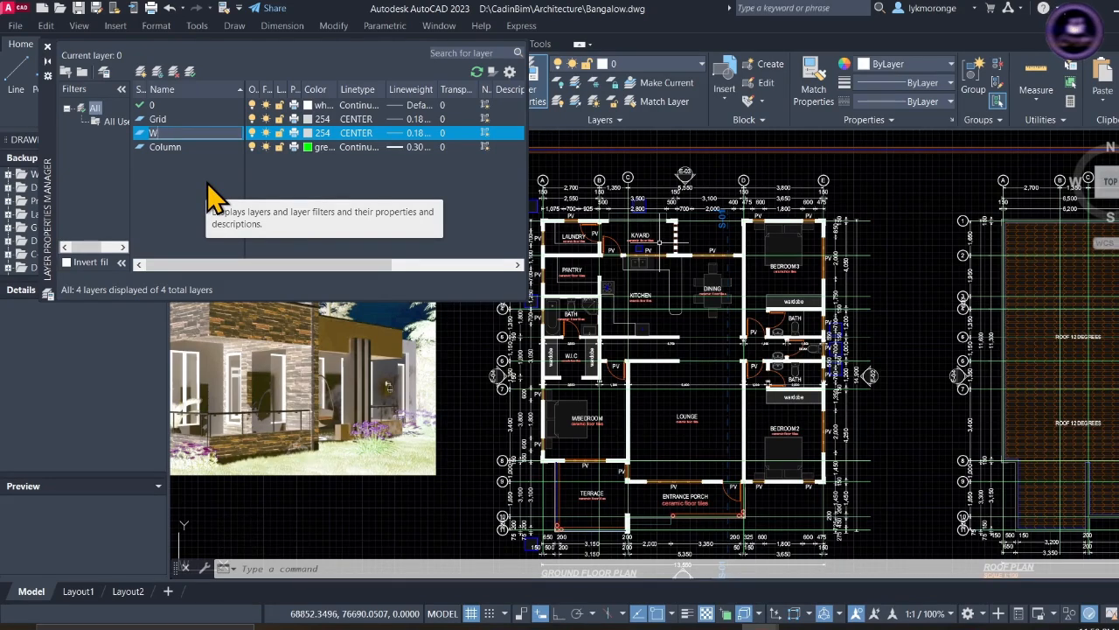
{"action": "type", "text": "Beams"}
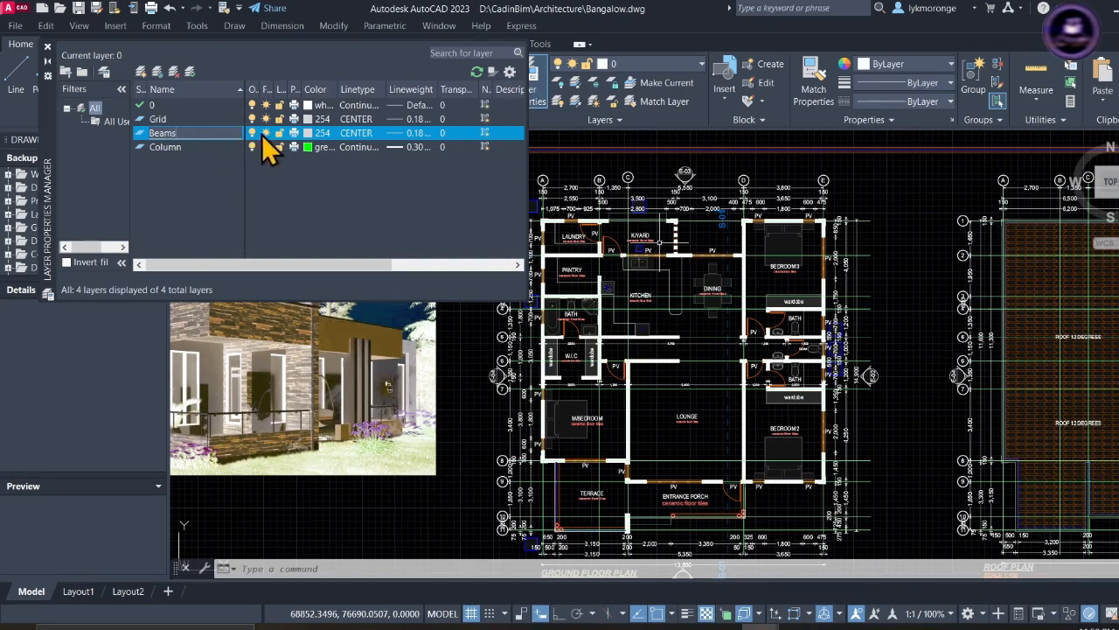
{"action": "key", "text": "Return"}
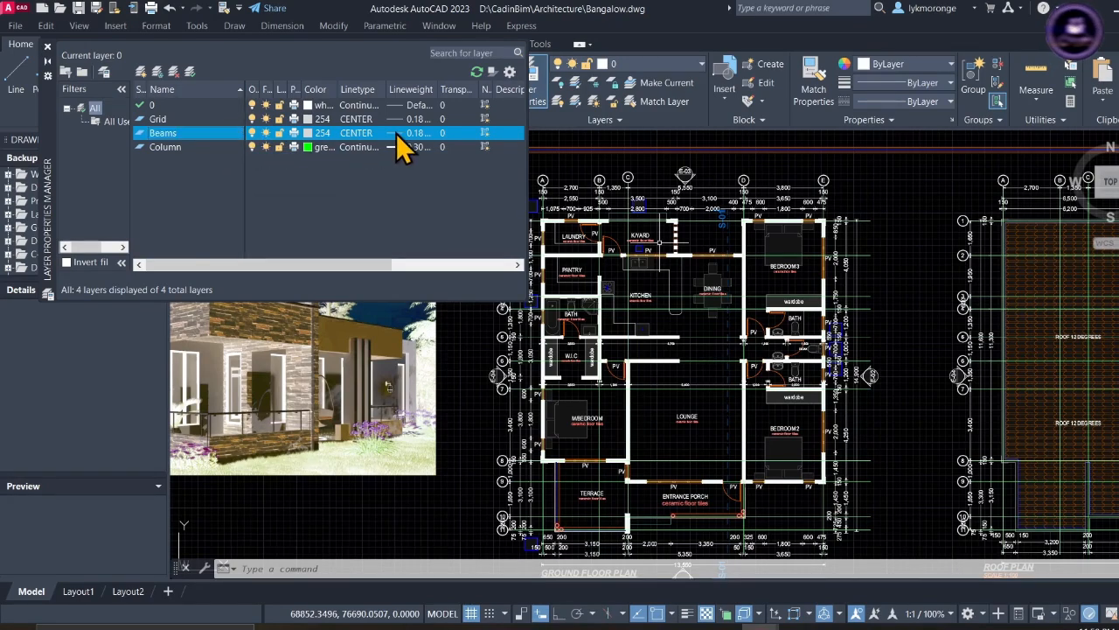
- Set the Beams layer's lineweight to 0.20 mm and its linetype to Continuous
{"action": "left_click", "coordinate": [398, 134]}
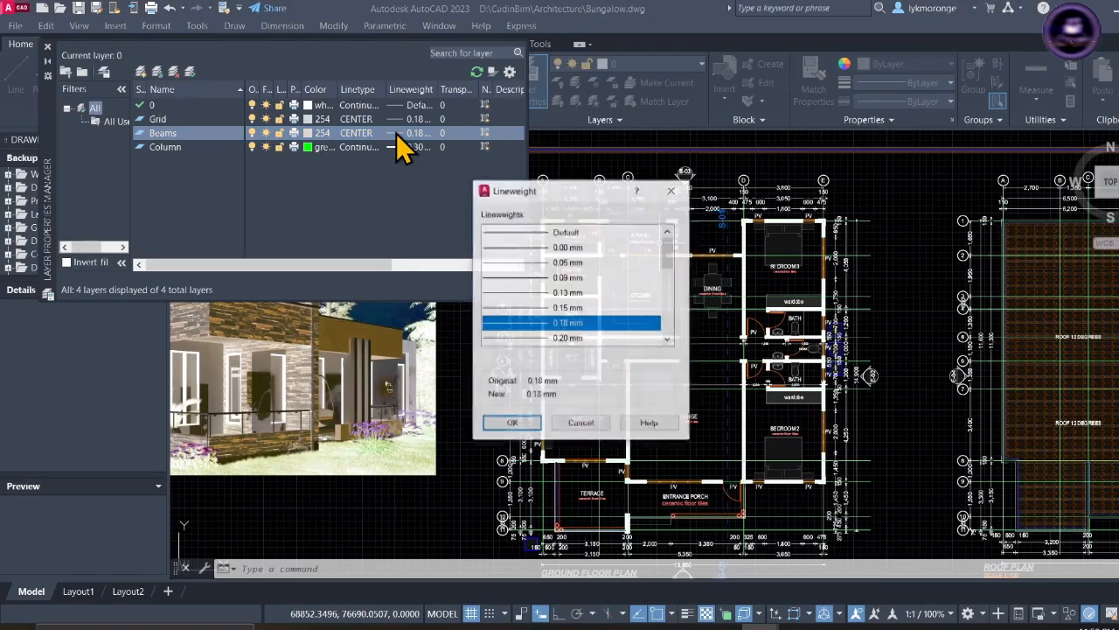
{"action": "left_click", "coordinate": [540, 338]}
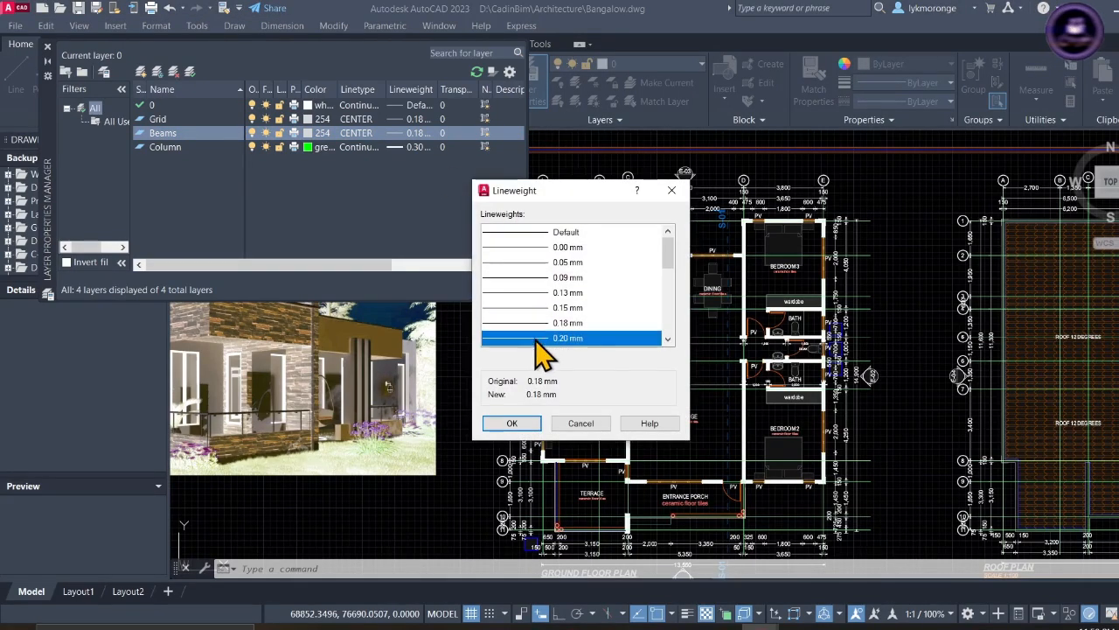
{"action": "left_click", "coordinate": [512, 424]}
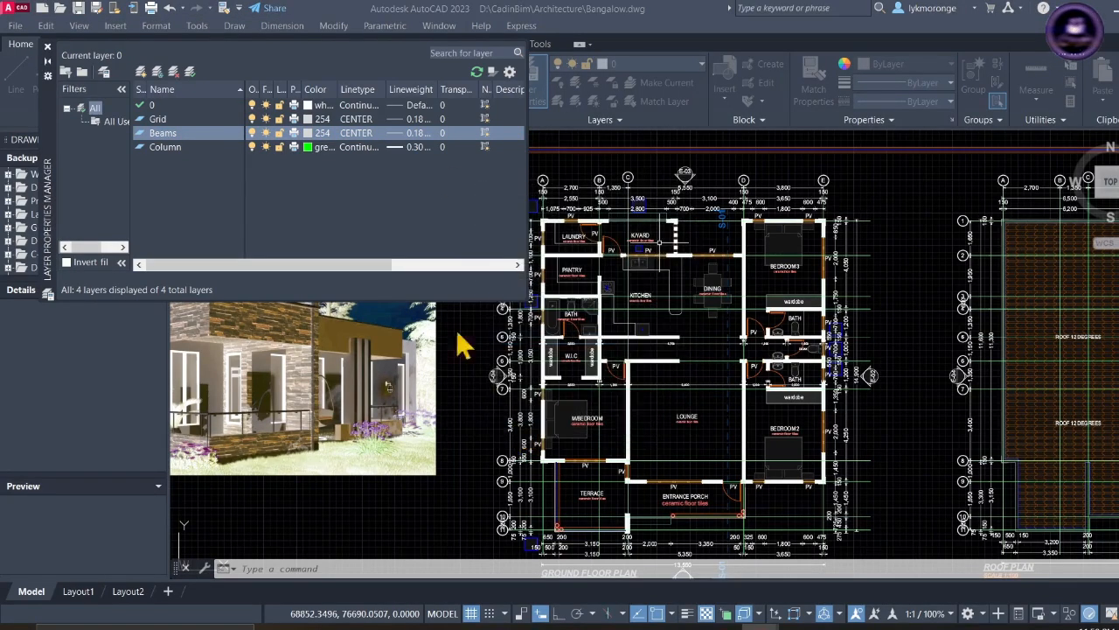
{"action": "left_click", "coordinate": [366, 136]}
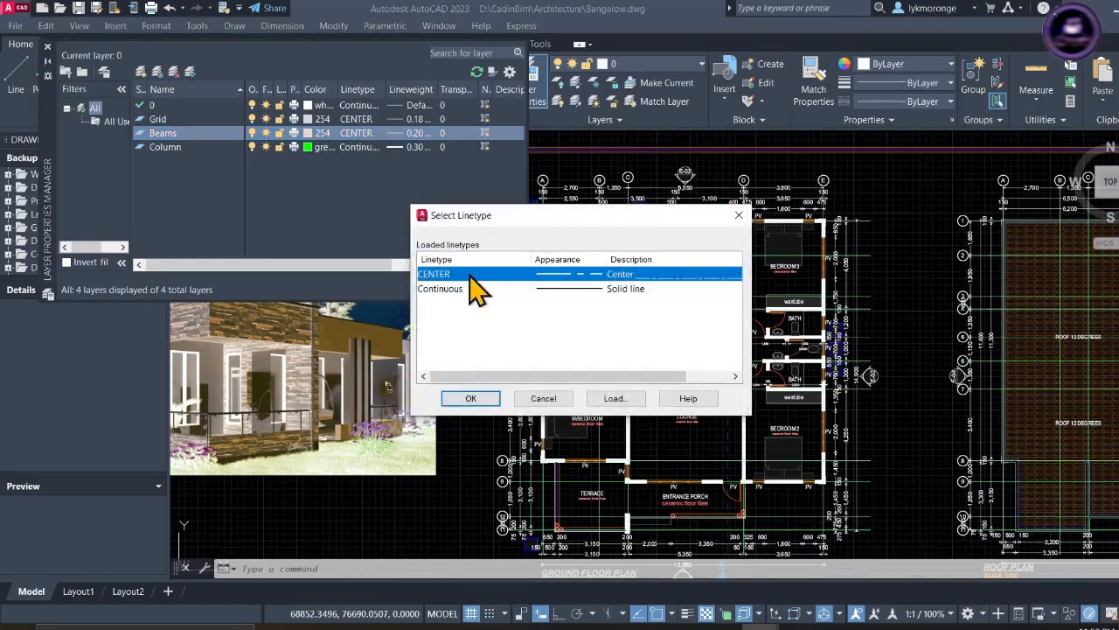
{"action": "left_click", "coordinate": [462, 289]}
{"action": "left_click", "coordinate": [469, 398]}
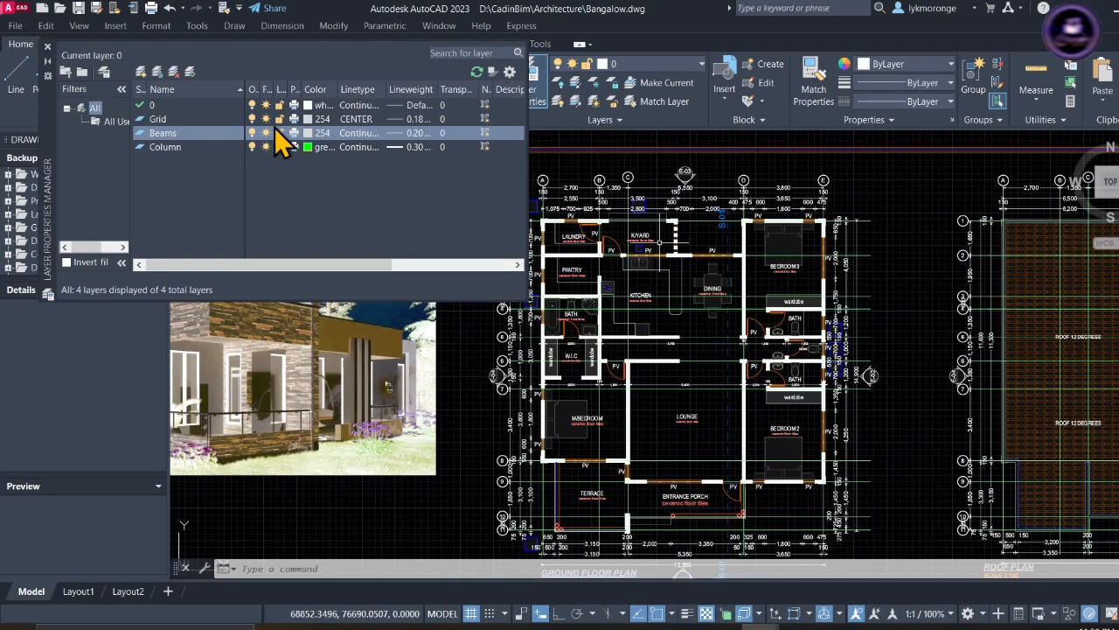
- Create a new layer named Text and set its color to white
{"action": "left_click", "coordinate": [142, 71]}
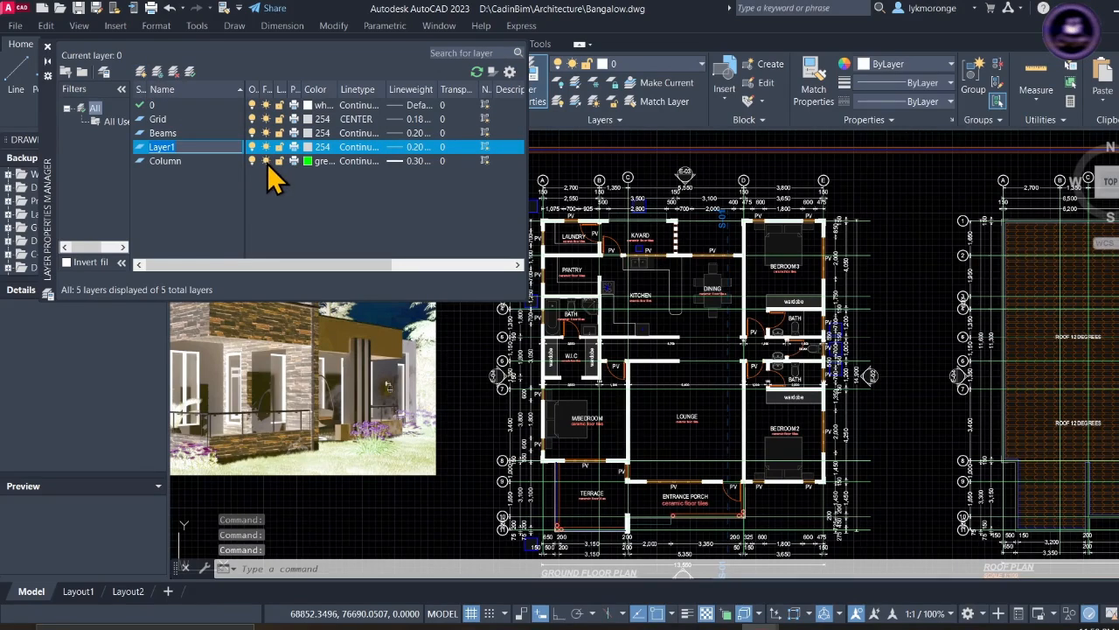
{"action": "type", "text": "Text"}
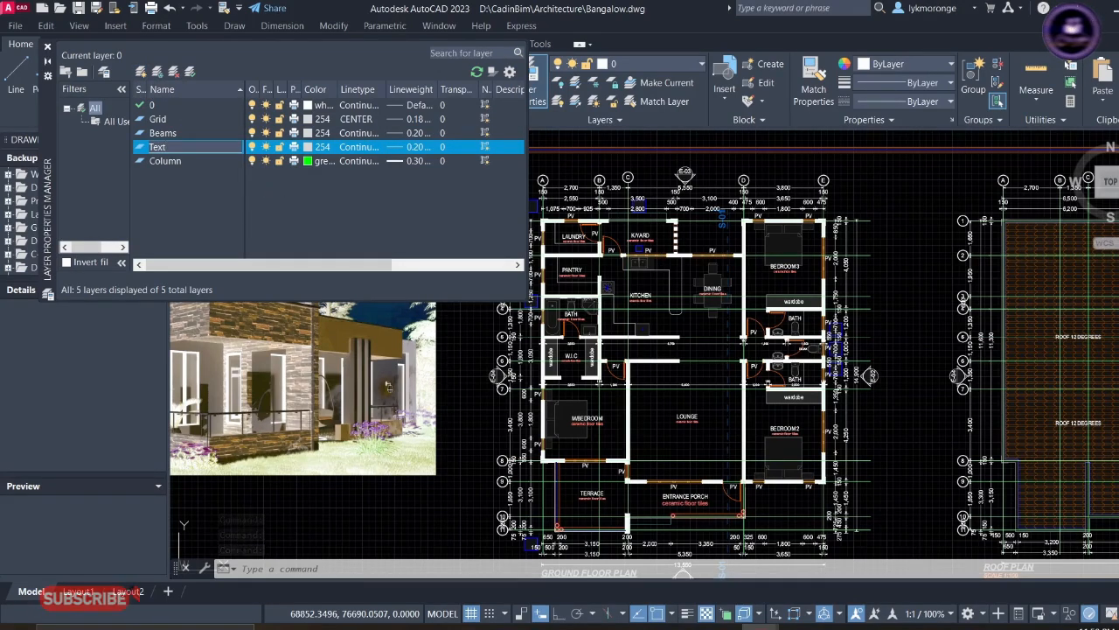
{"action": "left_click", "coordinate": [326, 155]}
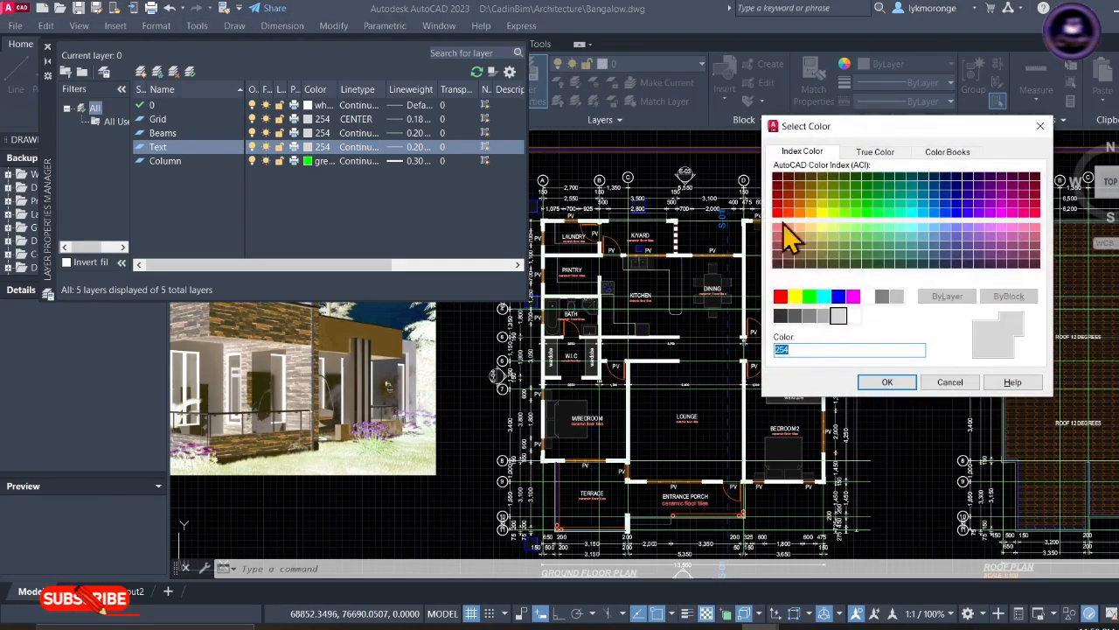
{"action": "left_click", "coordinate": [867, 297]}
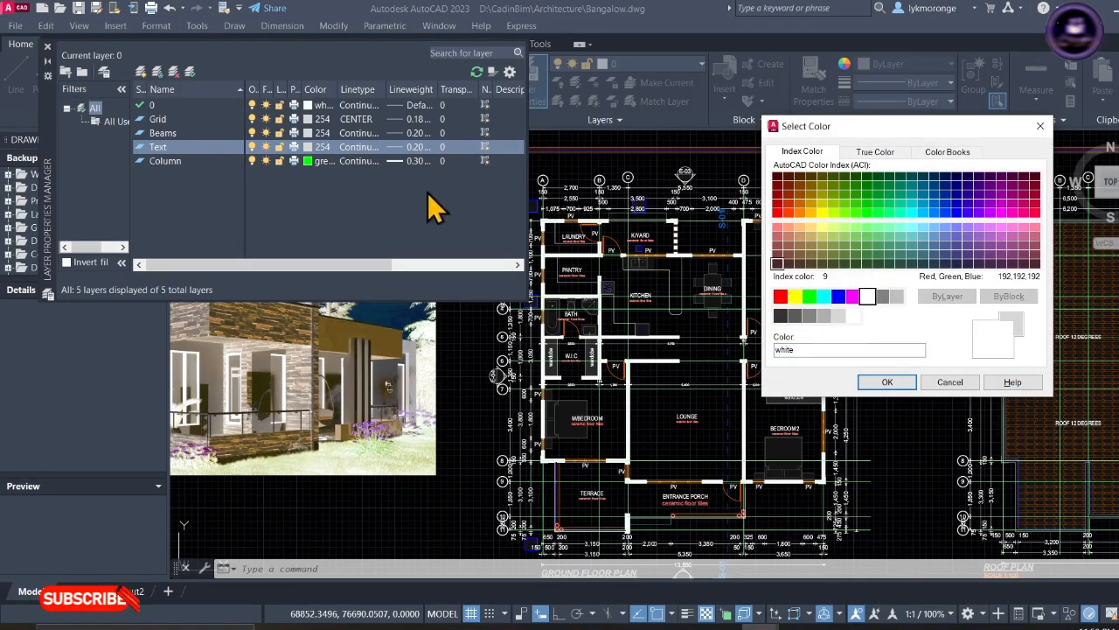
{"action": "left_click", "coordinate": [879, 386]}
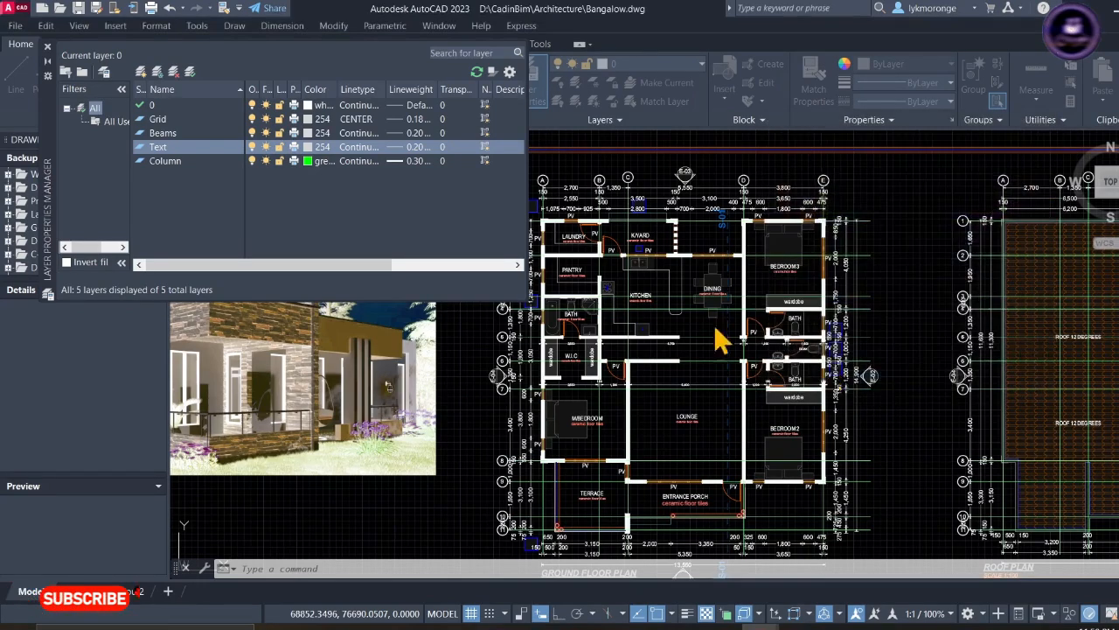
- Try to add a new layer for dimensions to the layer list
{"action": "left_click", "coordinate": [142, 72]}
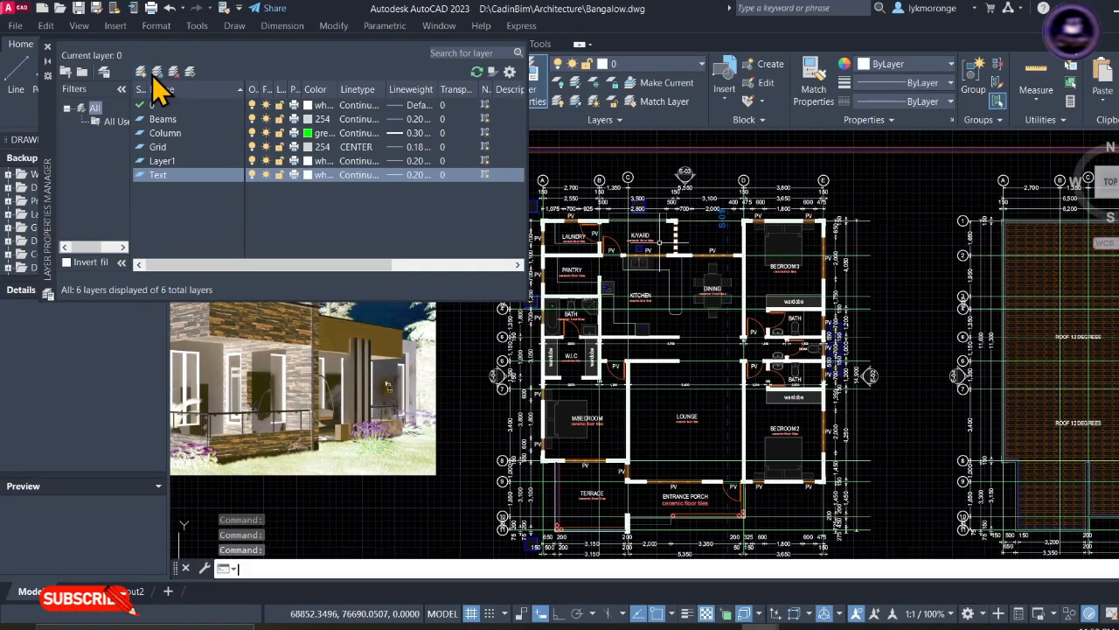
{"action": "type", "text": "ment"}
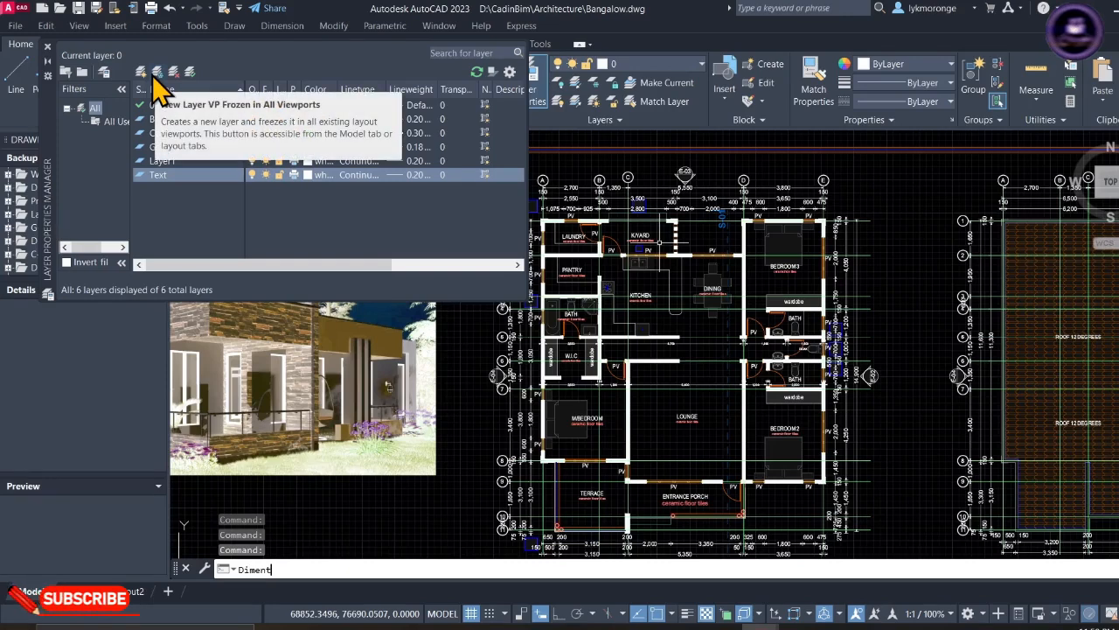
{"action": "type", "text": "iosn"}
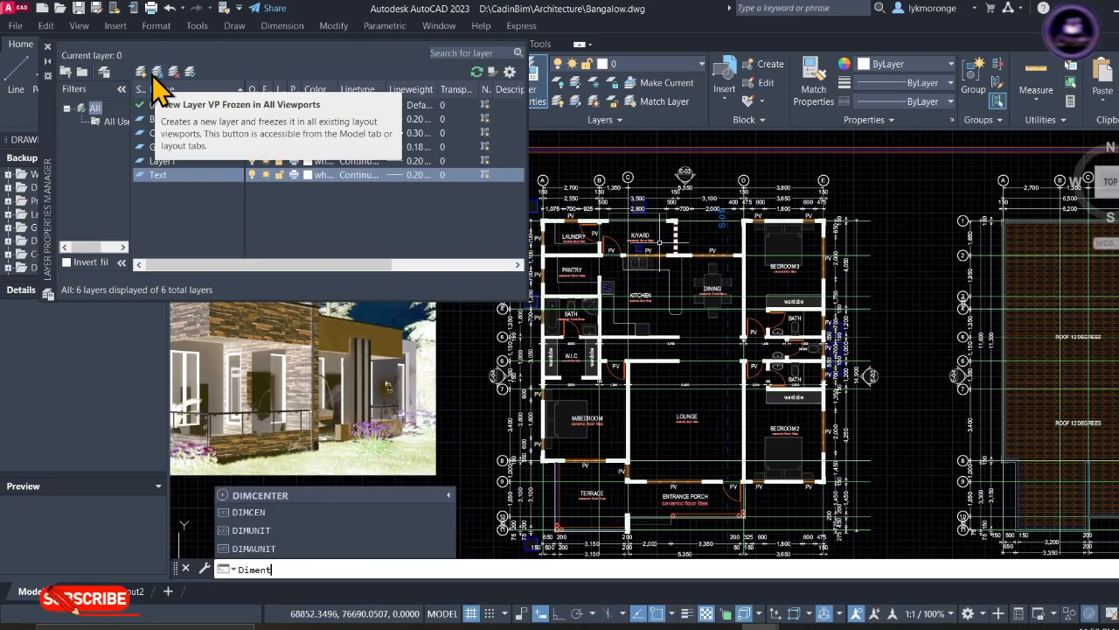
{"action": "left_click", "coordinate": [170, 175]}
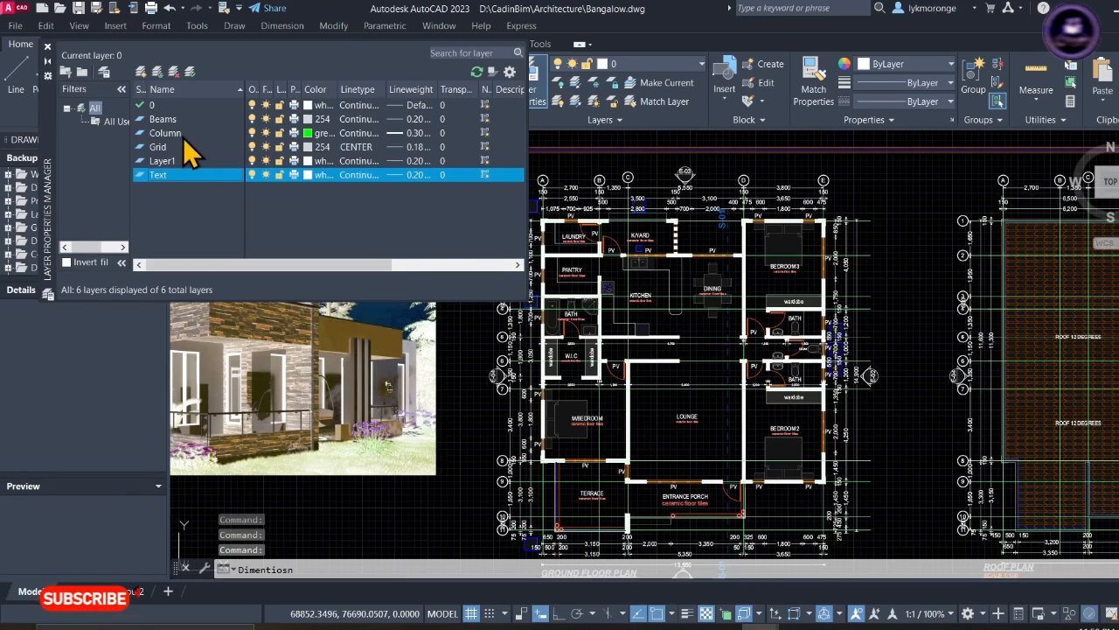
{"action": "key", "text": "Return"}
- Create a new layer named Dimension and close the Layer Properties Manager
{"action": "left_click", "coordinate": [143, 72]}
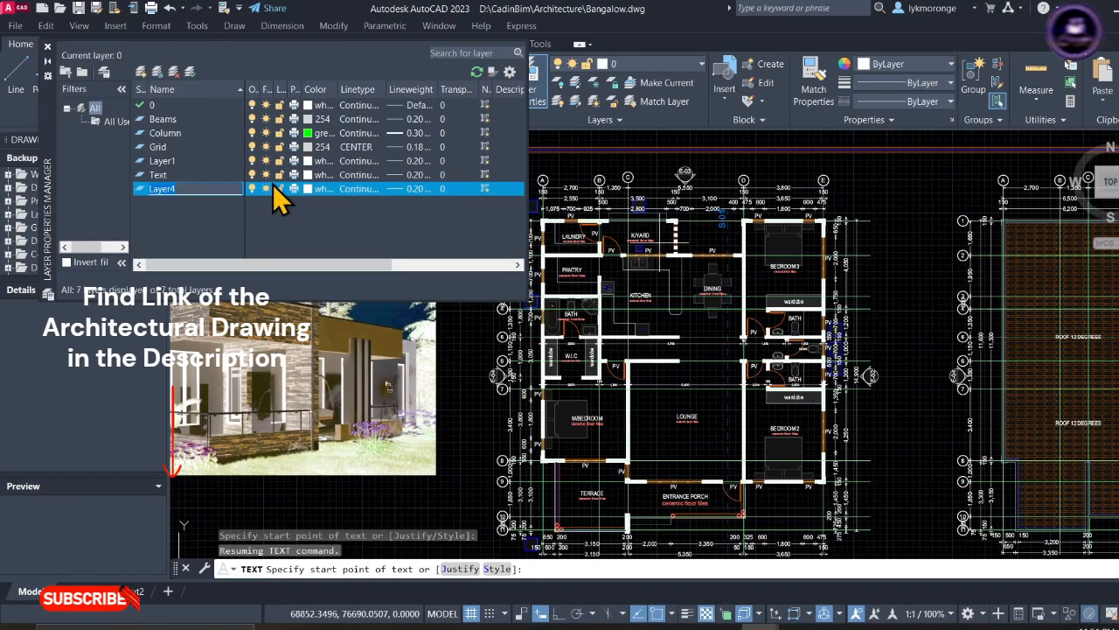
{"action": "type", "text": "Dimens"}
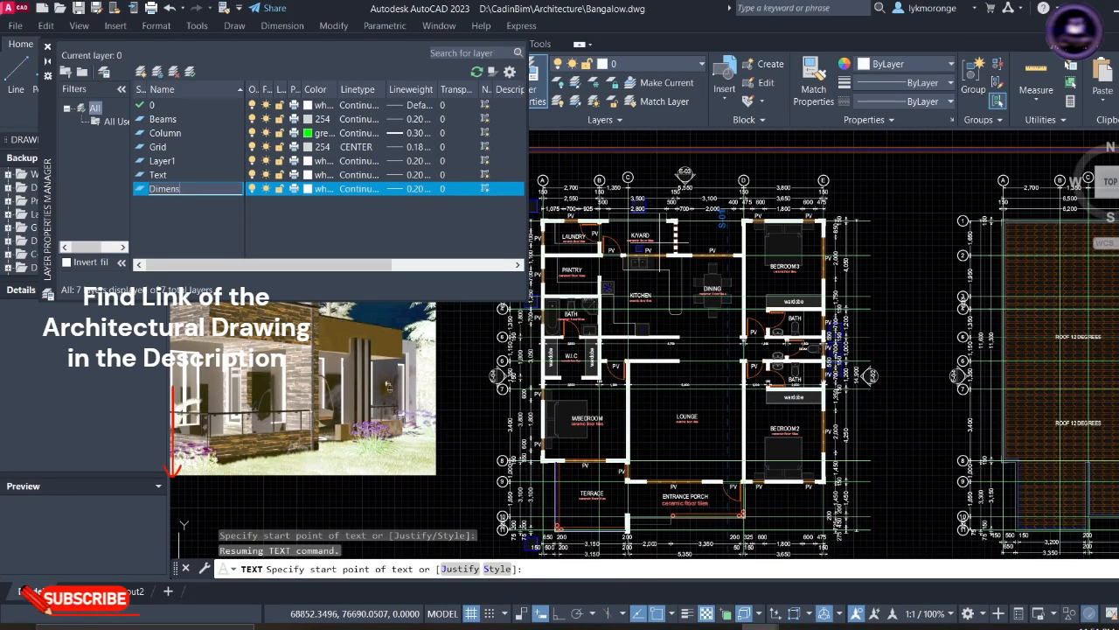
{"action": "type", "text": "ion"}
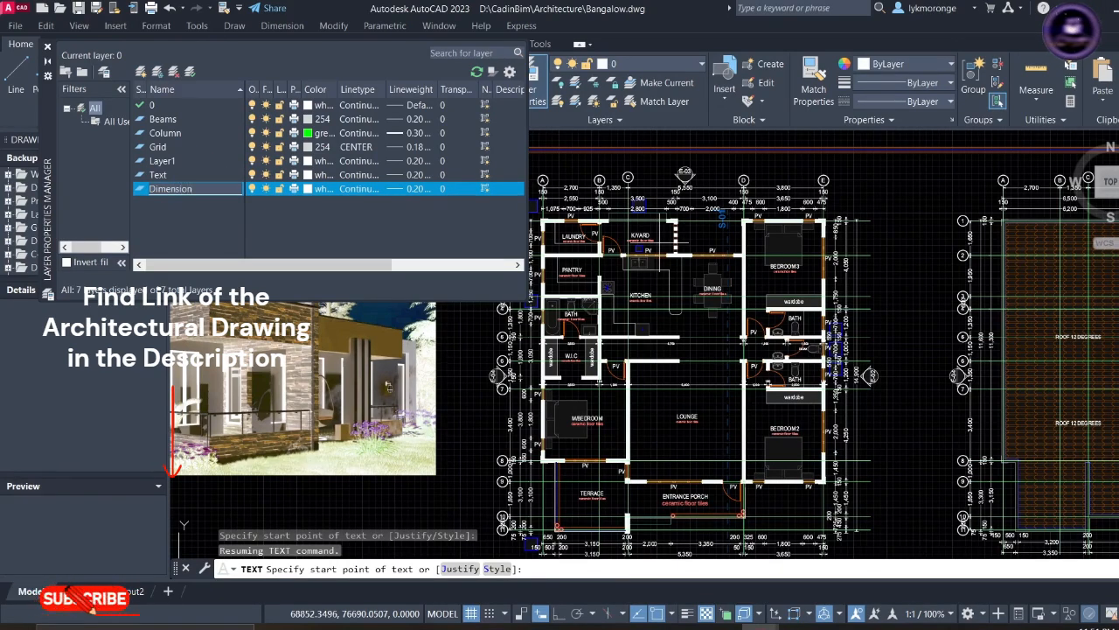
{"action": "key", "text": "Return"}
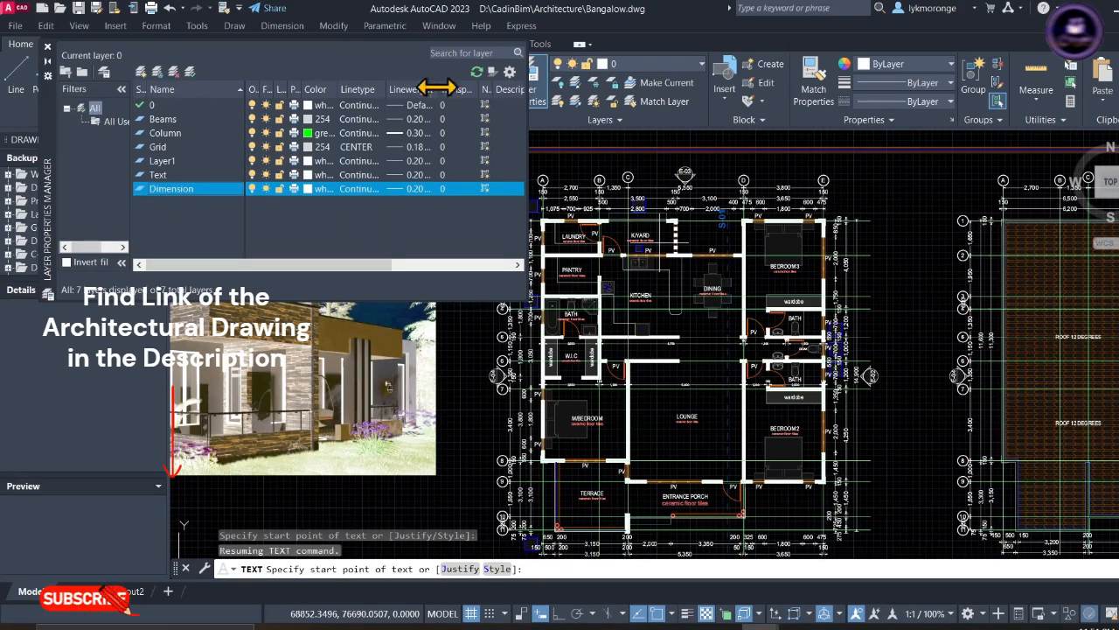
{"action": "left_click", "coordinate": [47, 47]}
- Make Grid the current layer and cancel the pending Text command
{"action": "scroll", "coordinate": [470, 341], "scroll_direction": "down", "scroll_amount": 5}
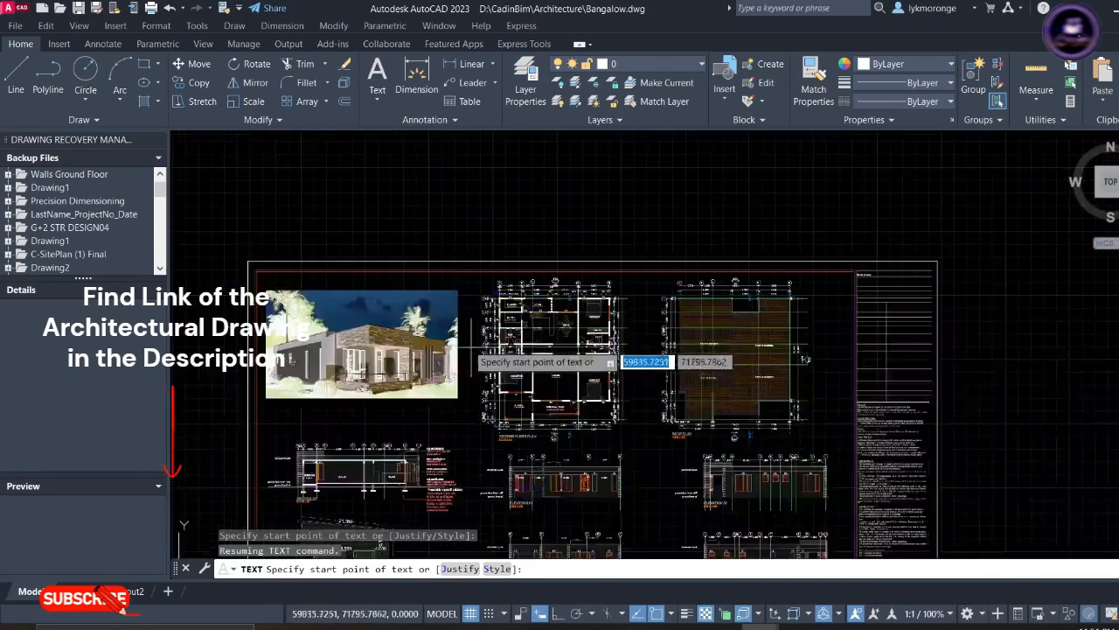
{"action": "middle_click_drag", "start_coordinate": [469, 341], "coordinate": [494, 328]}
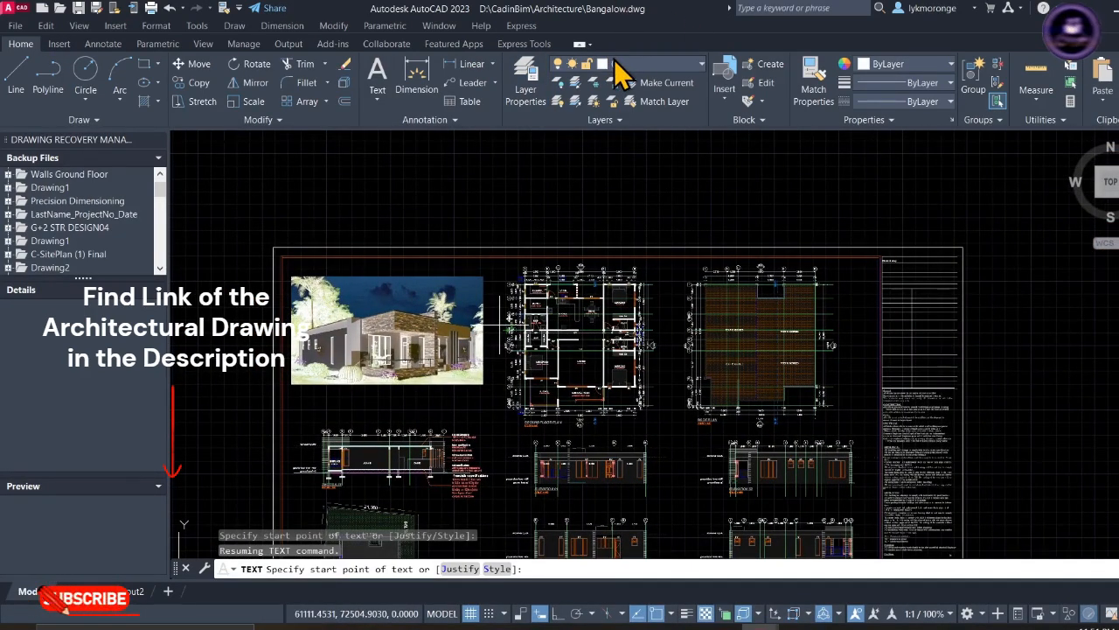
{"action": "left_click", "coordinate": [617, 65]}
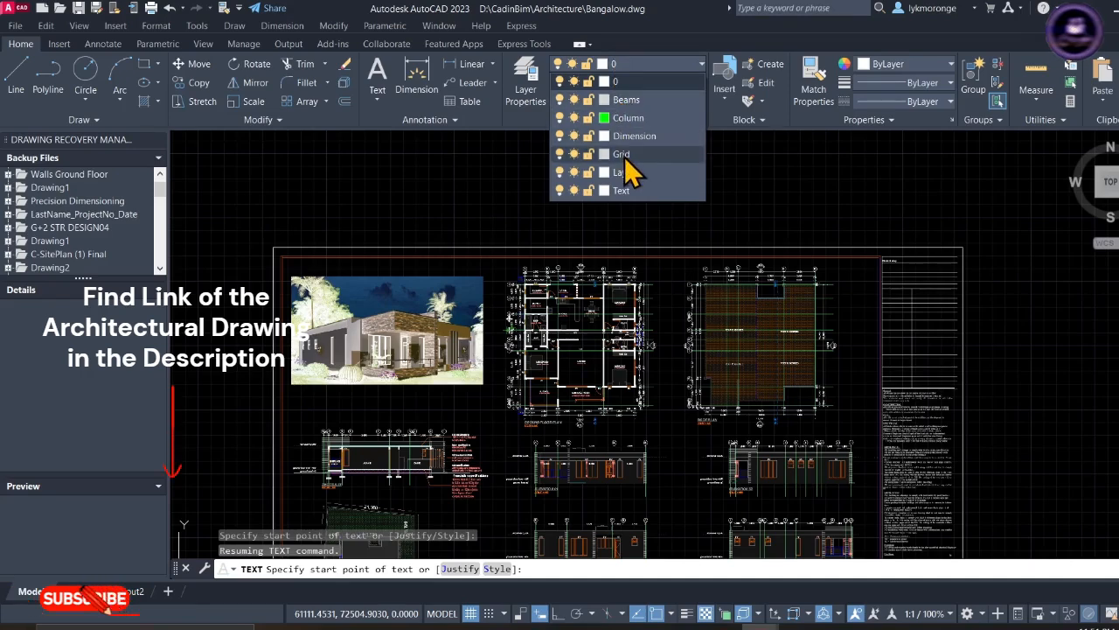
{"action": "left_click", "coordinate": [623, 154]}
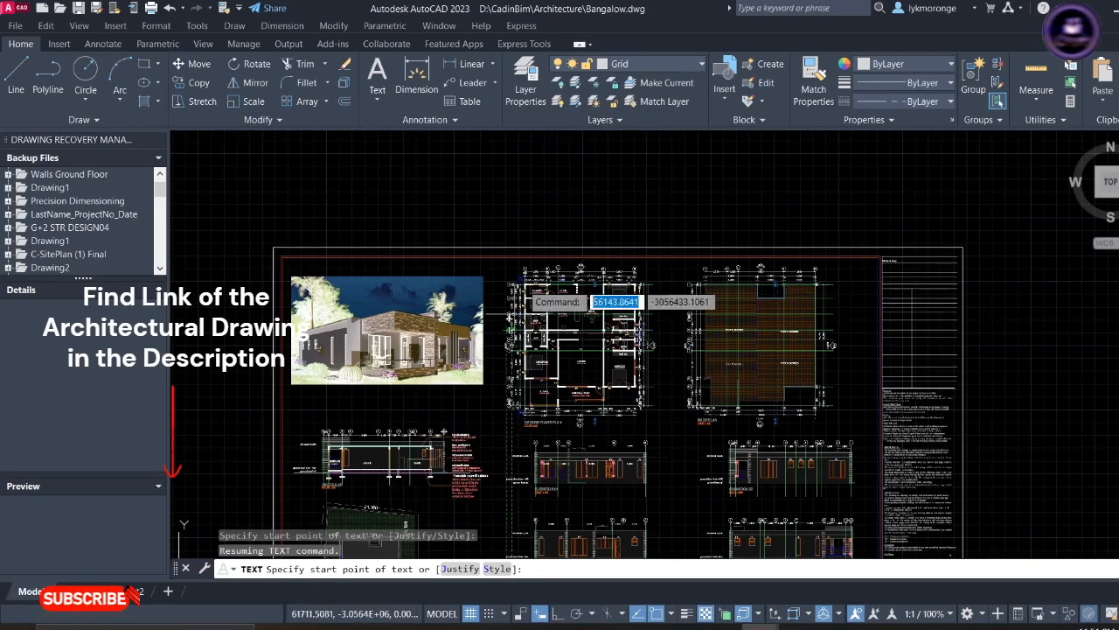
{"action": "type", "text": "x"}
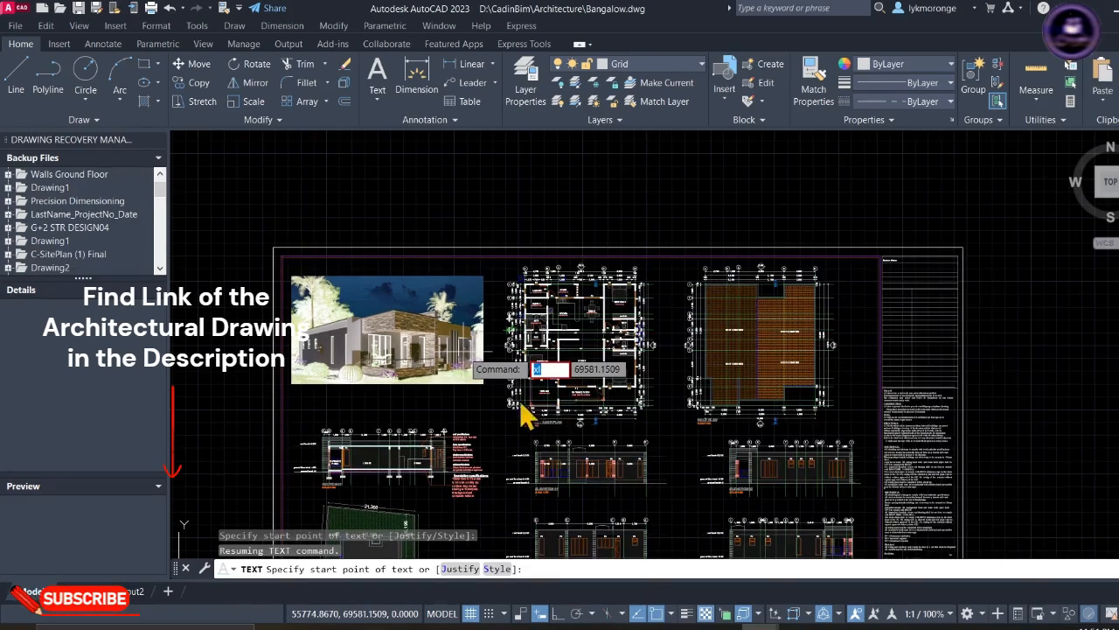
{"action": "key", "text": "Escape"}
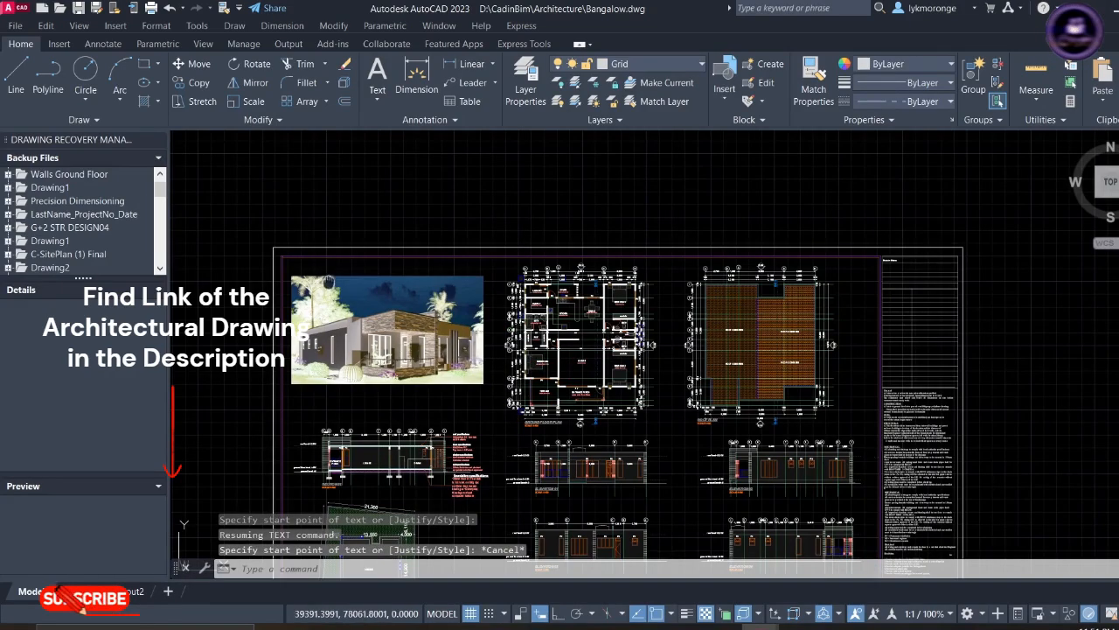
{"action": "middle_click_drag", "start_coordinate": [357, 211], "coordinate": [427, 255]}
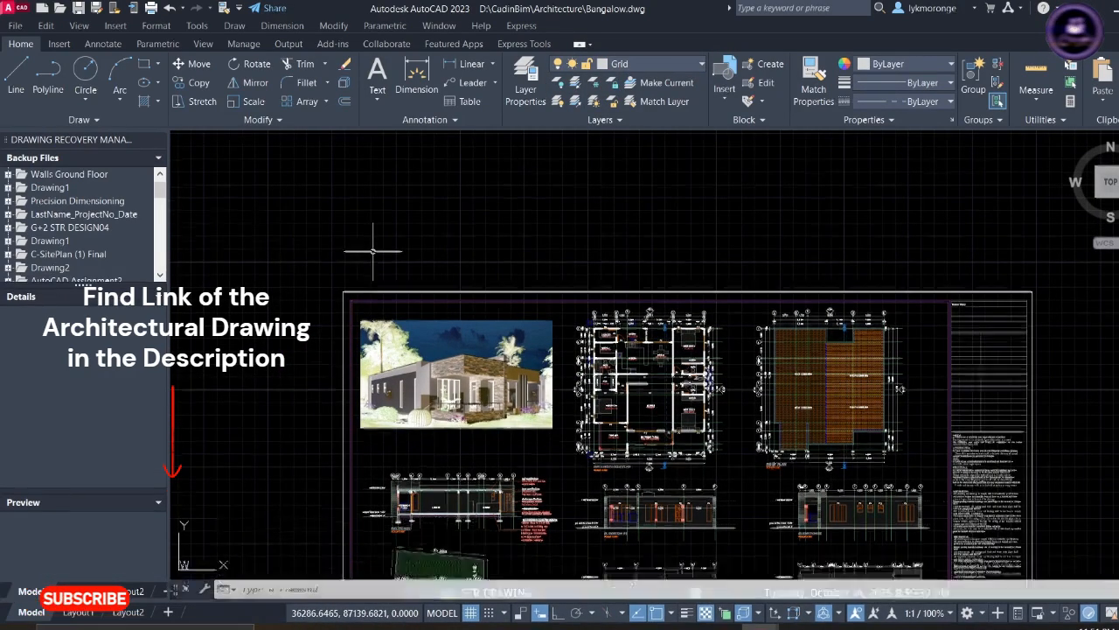
{"action": "type", "text": "xl"}
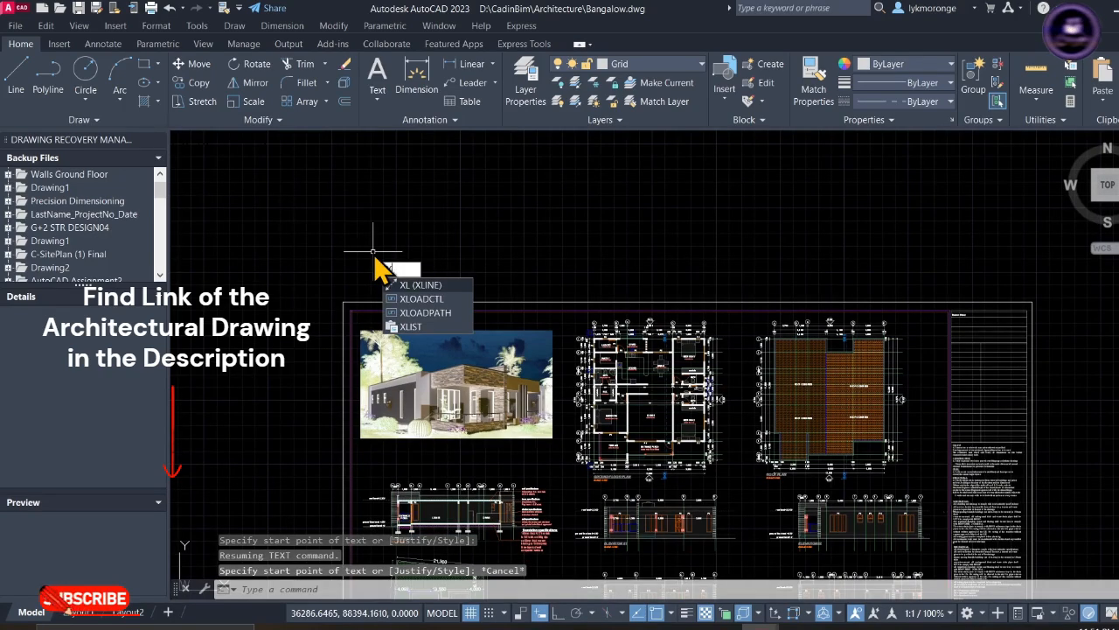
{"action": "key", "text": "Return"}
{"action": "type", "text": "xl"}
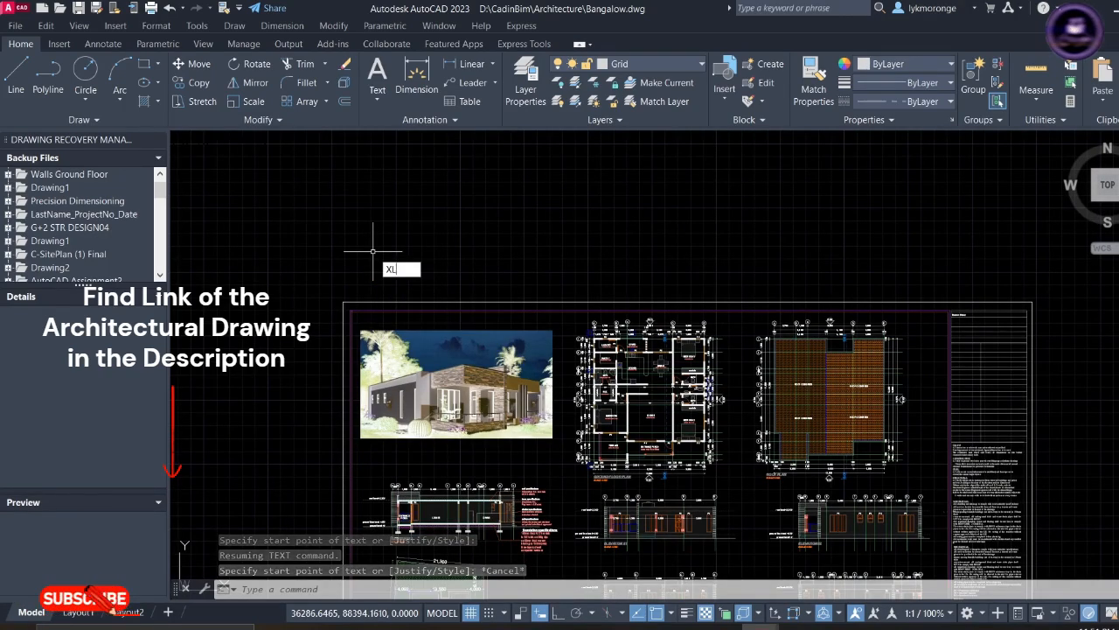
{"action": "key", "text": "Return"}
{"action": "type", "text": "V"}
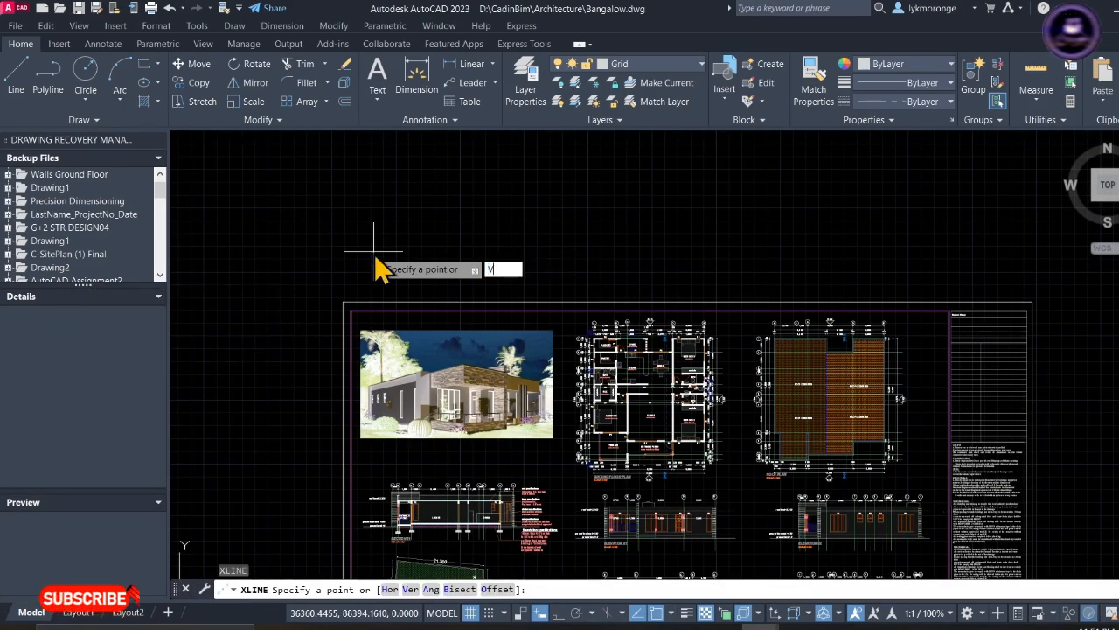
{"action": "key", "text": "Return"}
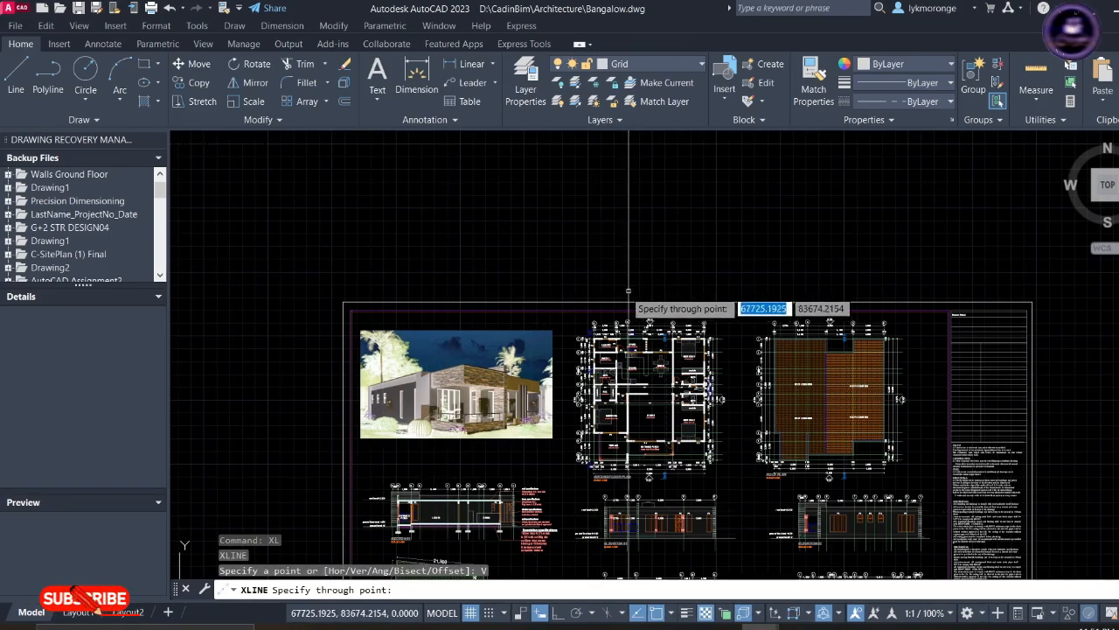
{"action": "scroll", "coordinate": [560, 267], "scroll_direction": "up", "scroll_amount": 4}
{"action": "scroll", "coordinate": [545, 260], "scroll_direction": "down", "scroll_amount": 3}
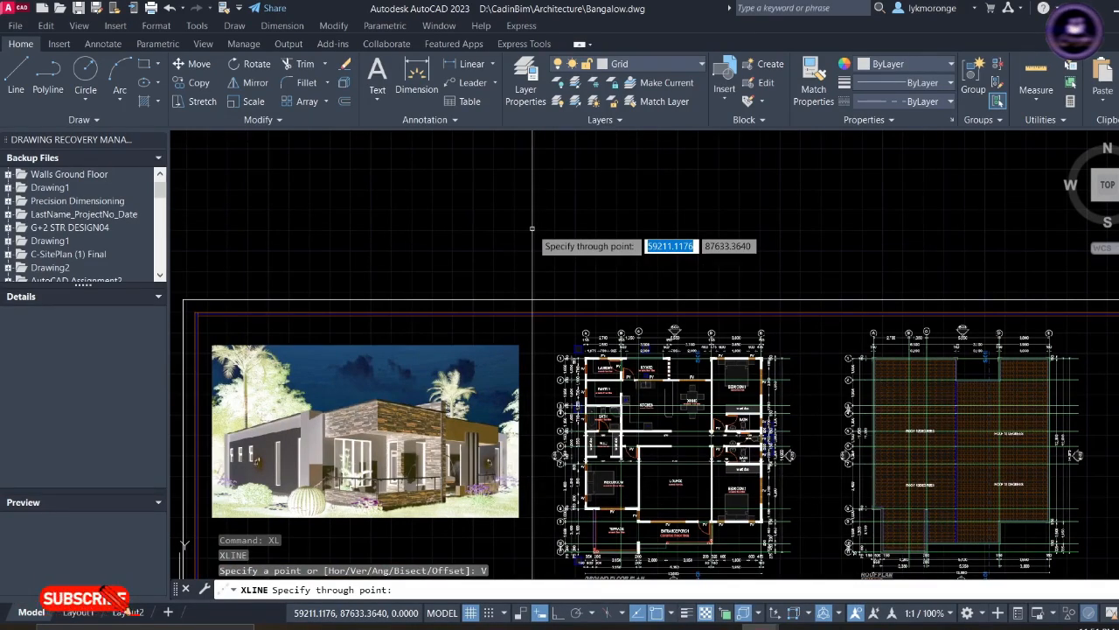
{"action": "scroll", "coordinate": [507, 236], "scroll_direction": "up", "scroll_amount": 5}
{"action": "scroll", "coordinate": [507, 236], "scroll_direction": "down", "scroll_amount": 5}
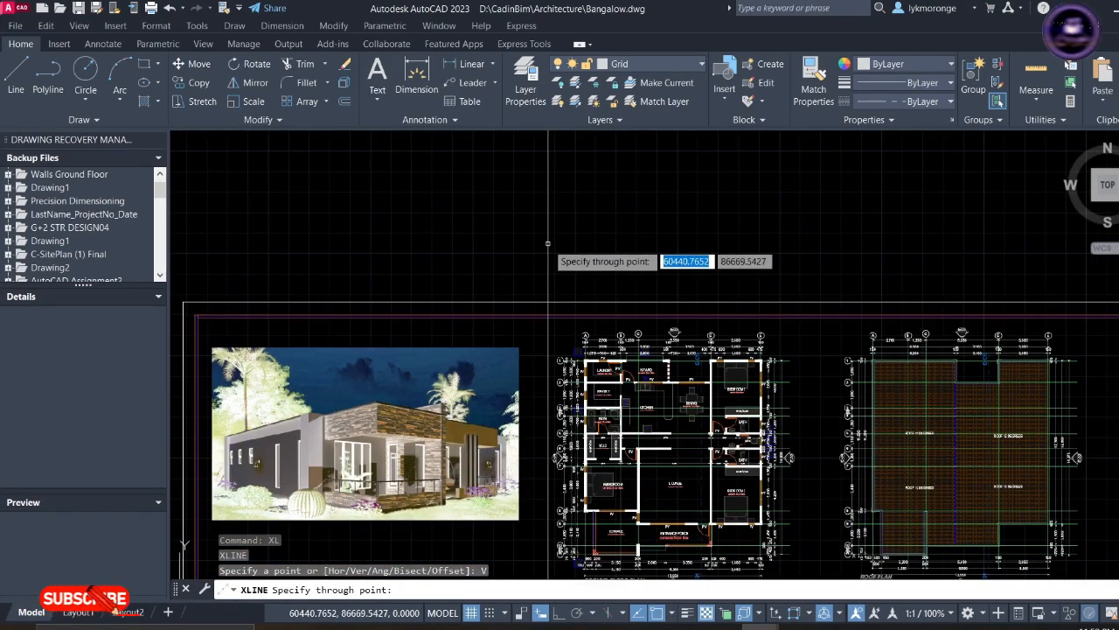
{"action": "key", "text": "Escape"}
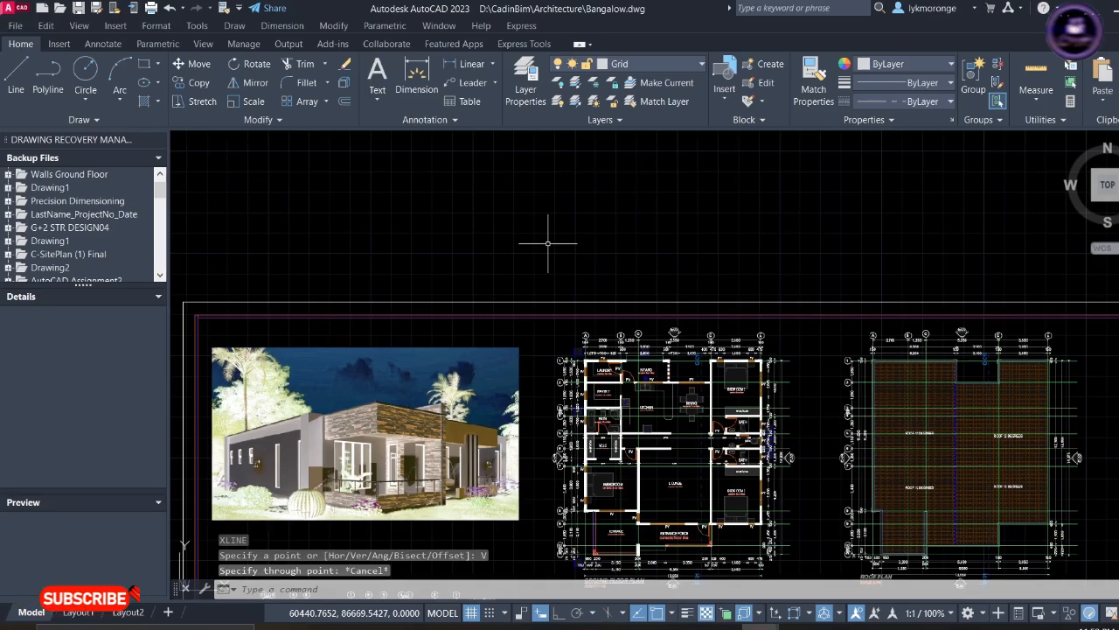
- Set the global linetype scale factor (LTSCALE) to 200
{"action": "type", "text": "LTS"}
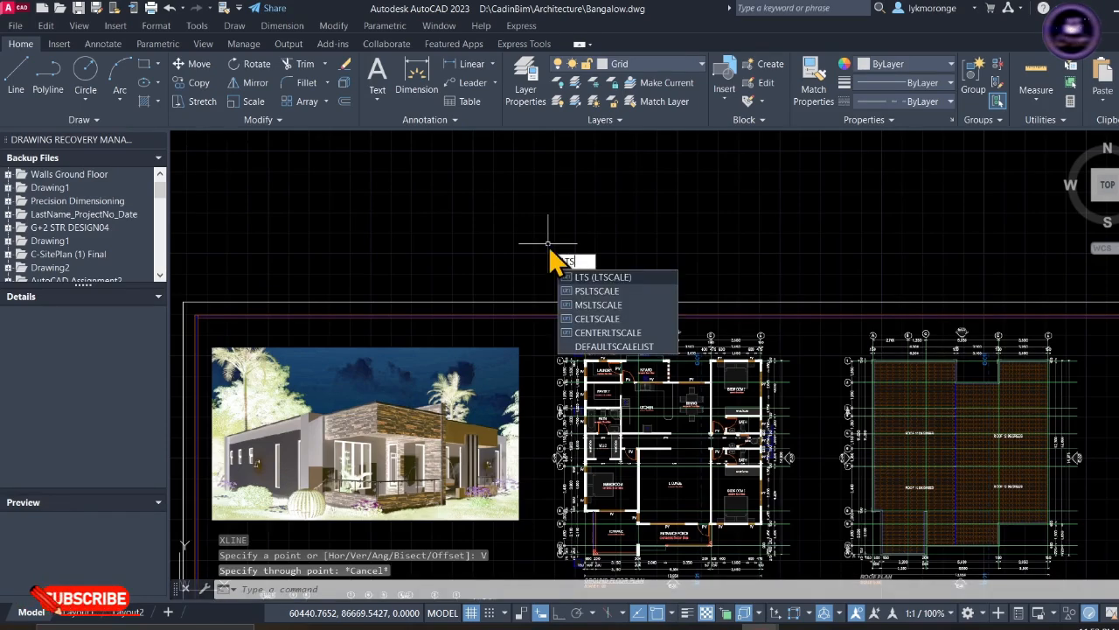
{"action": "key", "text": "Return"}
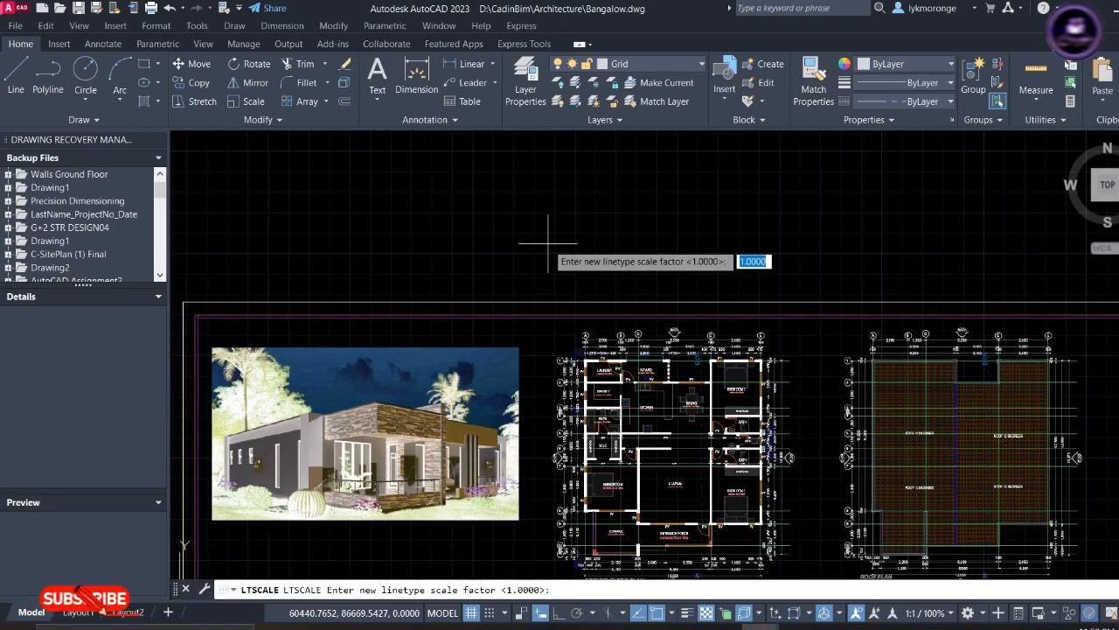
{"action": "key", "text": "BackSpace"}
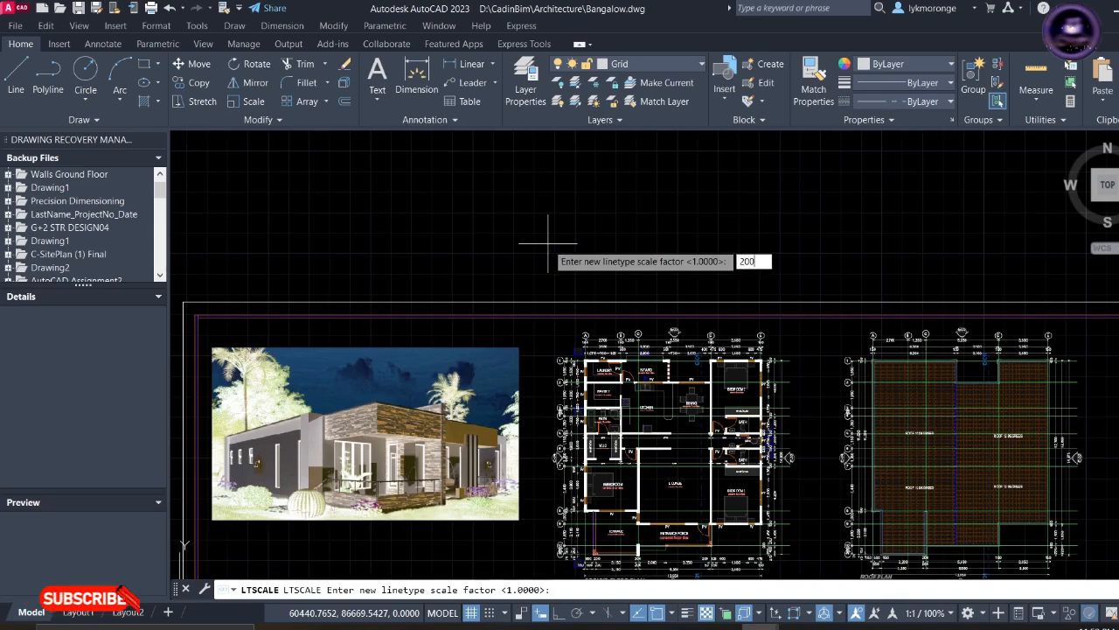
{"action": "key", "text": "Return"}
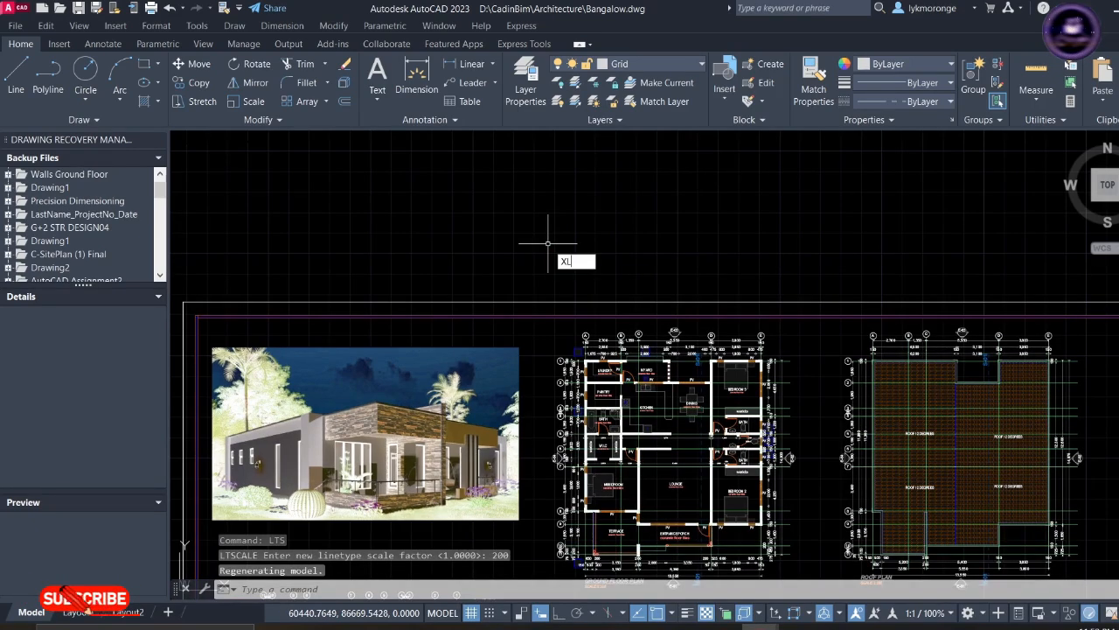
{"action": "key", "text": "Return"}
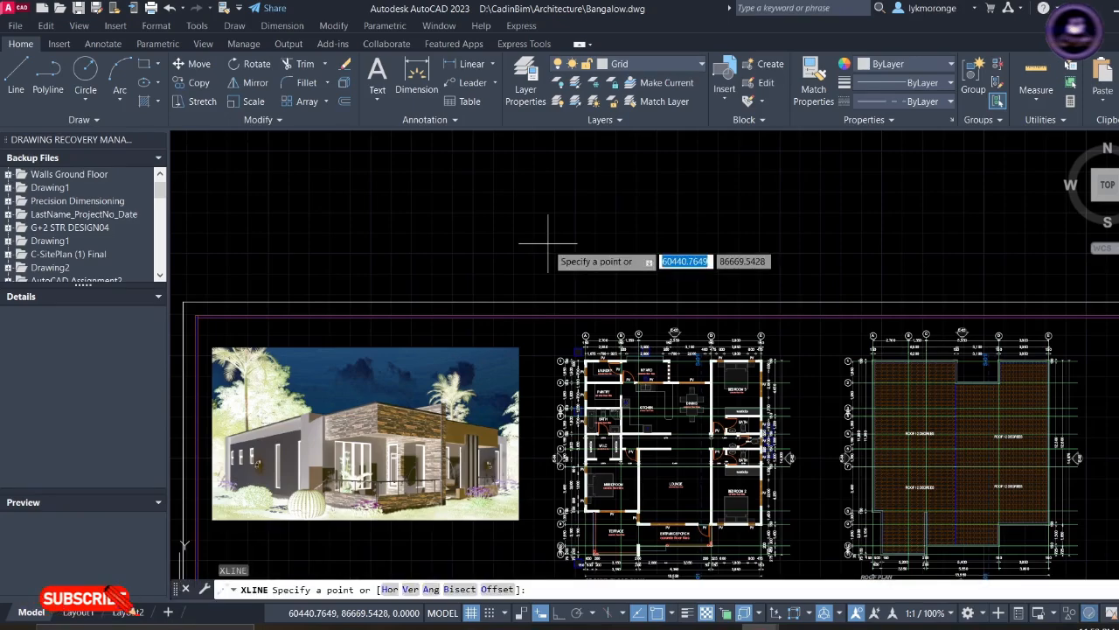
{"action": "type", "text": "V"}
{"action": "key", "text": "Return"}
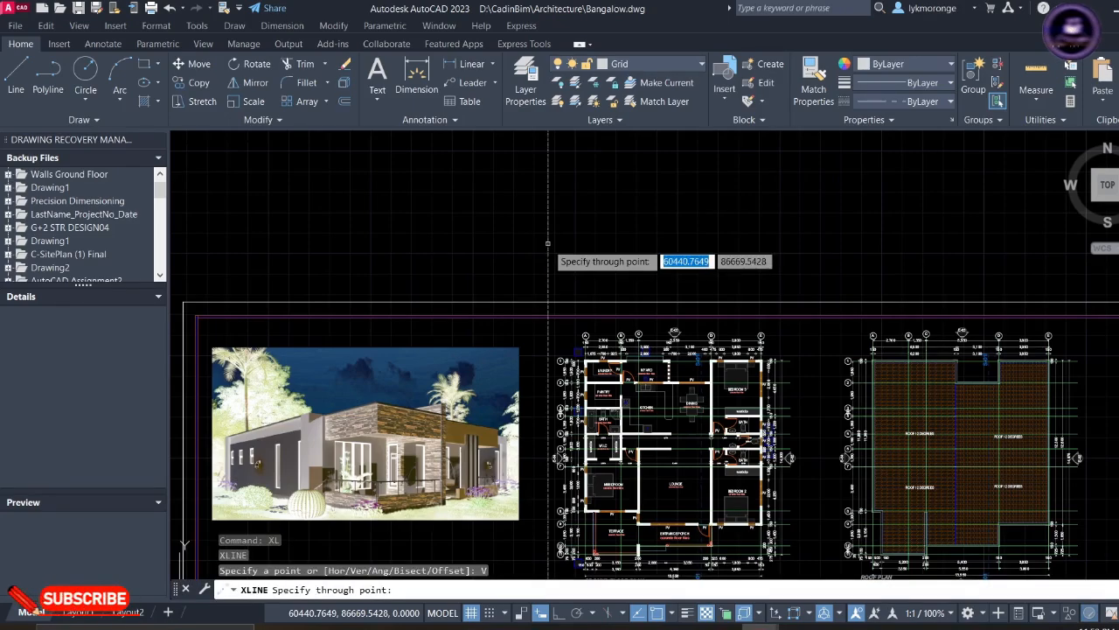
{"action": "scroll", "coordinate": [578, 242], "scroll_direction": "down", "scroll_amount": 5}
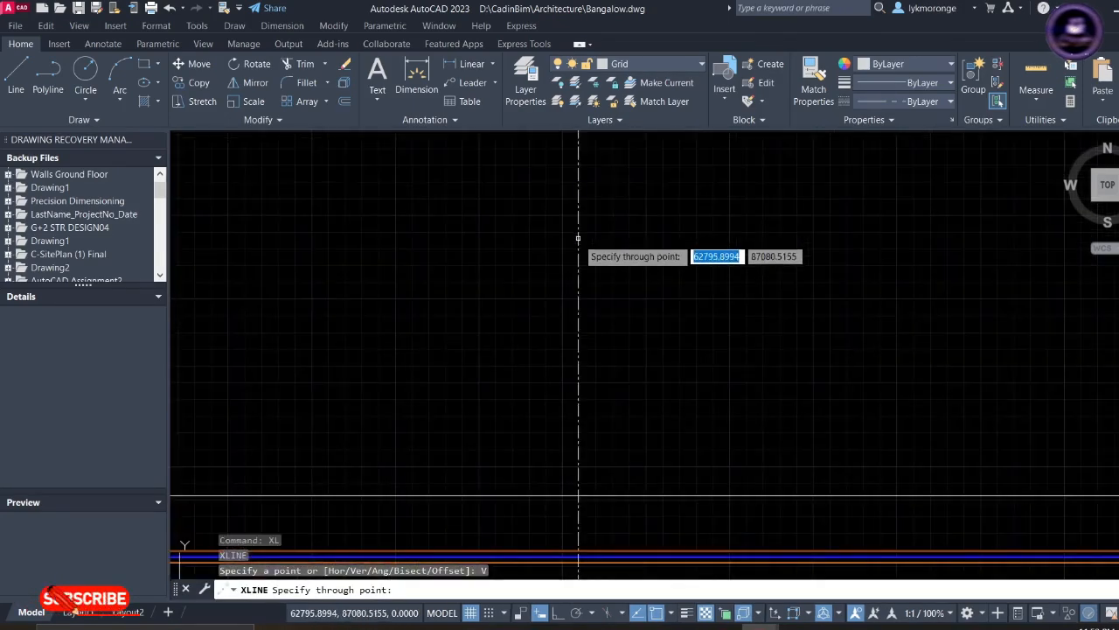
{"action": "scroll", "coordinate": [551, 289], "scroll_direction": "up", "scroll_amount": 8}
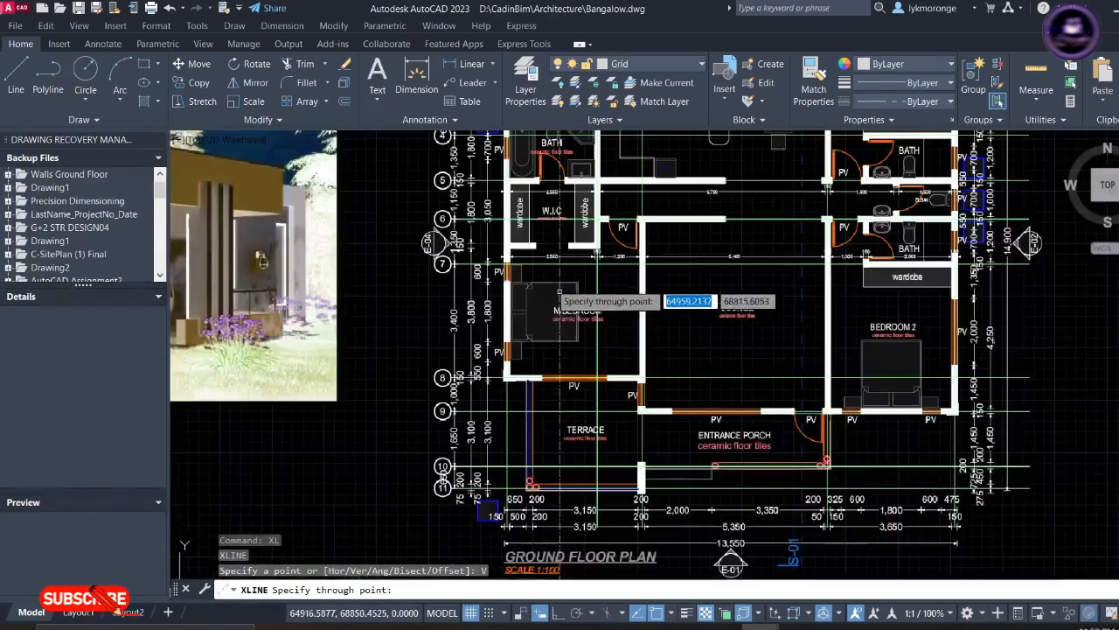
{"action": "scroll", "coordinate": [548, 305], "scroll_direction": "up", "scroll_amount": 5}
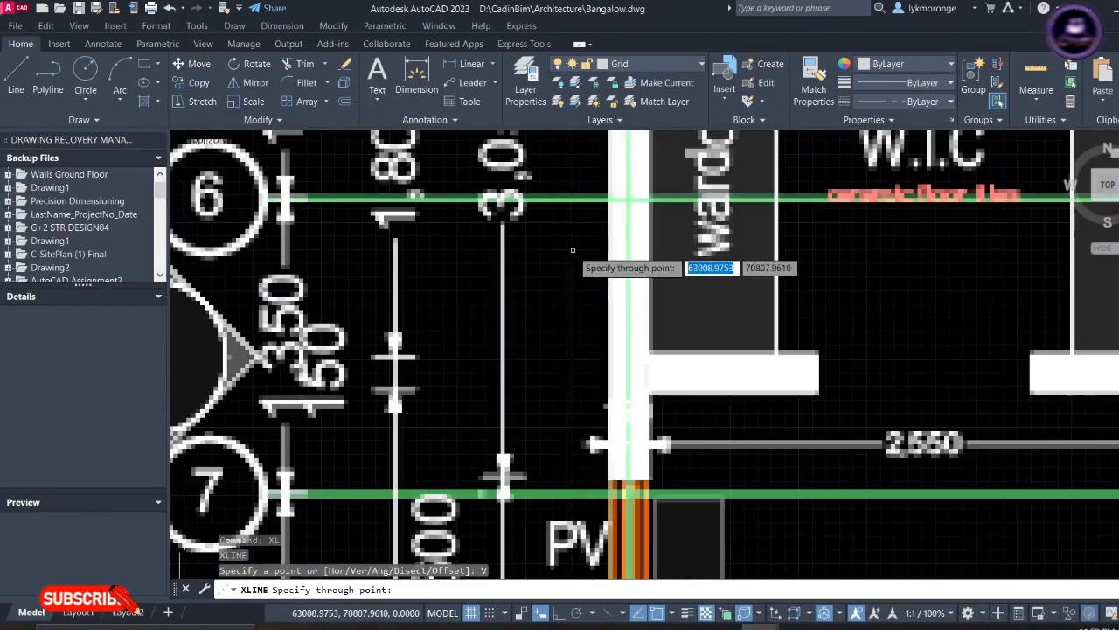
{"action": "mouse_move", "coordinate": [578, 259]}
{"action": "middle_mouse_down"}
{"action": "mouse_move", "coordinate": [562, 451]}
{"action": "mouse_move", "coordinate": [536, 575]}
{"action": "middle_mouse_up"}
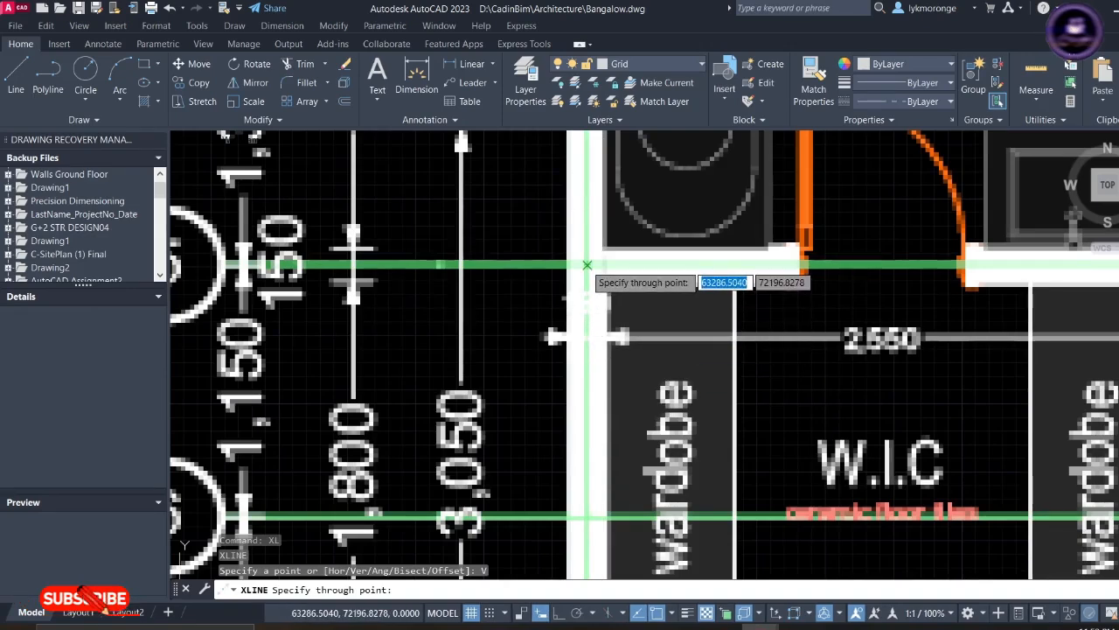
{"action": "middle_click_drag", "start_coordinate": [587, 265], "coordinate": [587, 476]}
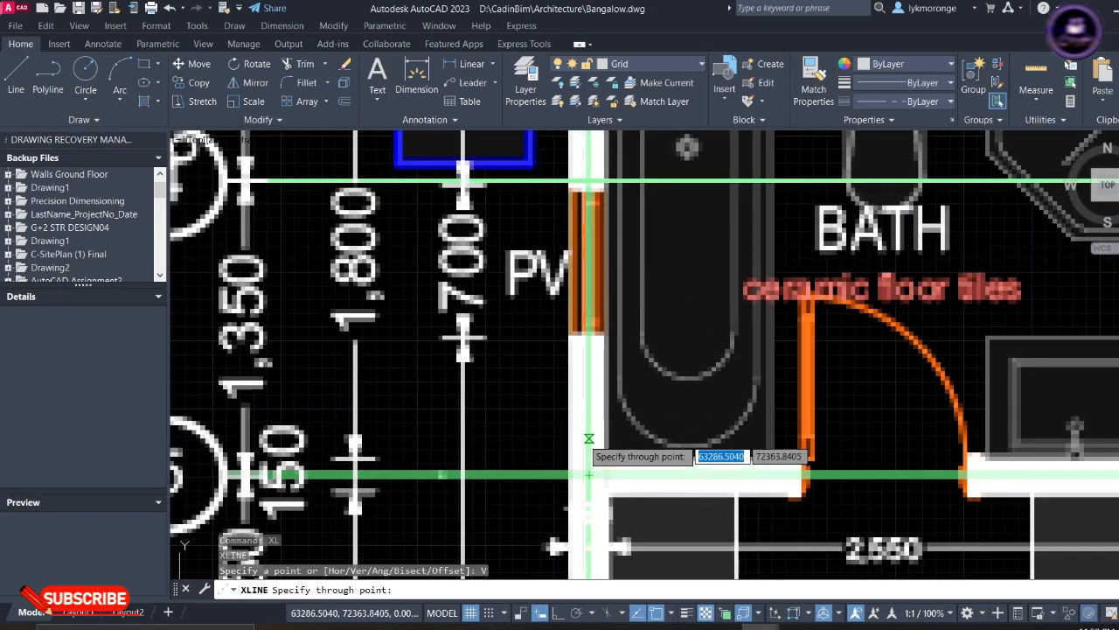
{"action": "key", "text": "Escape"}
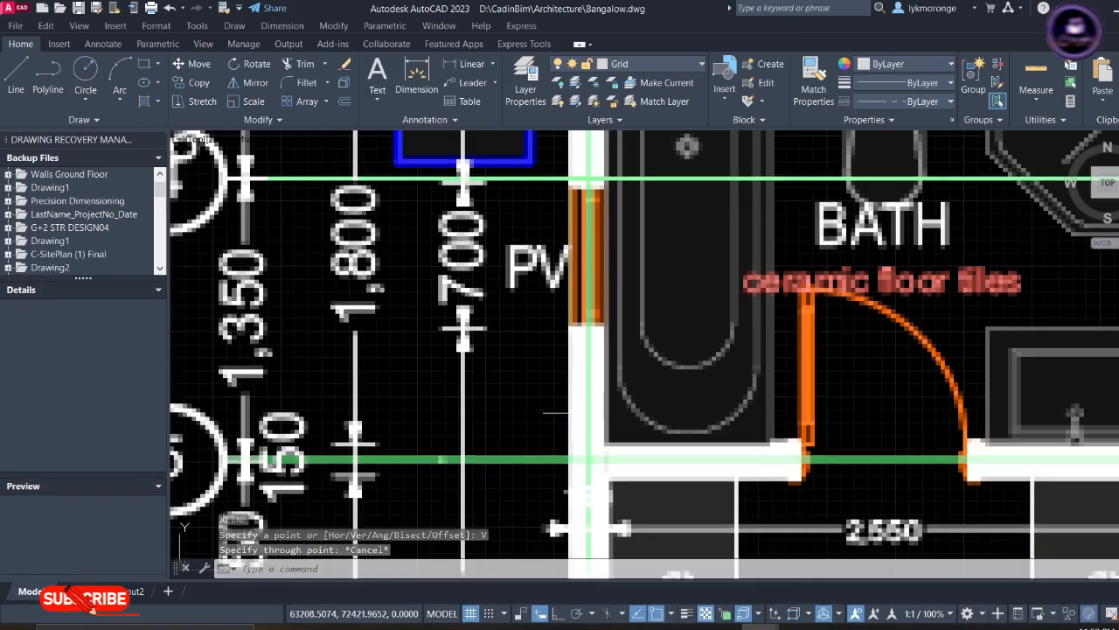
- Turn on Ortho and draw a horizontal helper line across the bath's exterior wall thickness on grid A, just above grid 5
{"action": "scroll", "coordinate": [539, 321], "scroll_direction": "down", "scroll_amount": 2}
{"action": "left_click", "coordinate": [15, 75]}
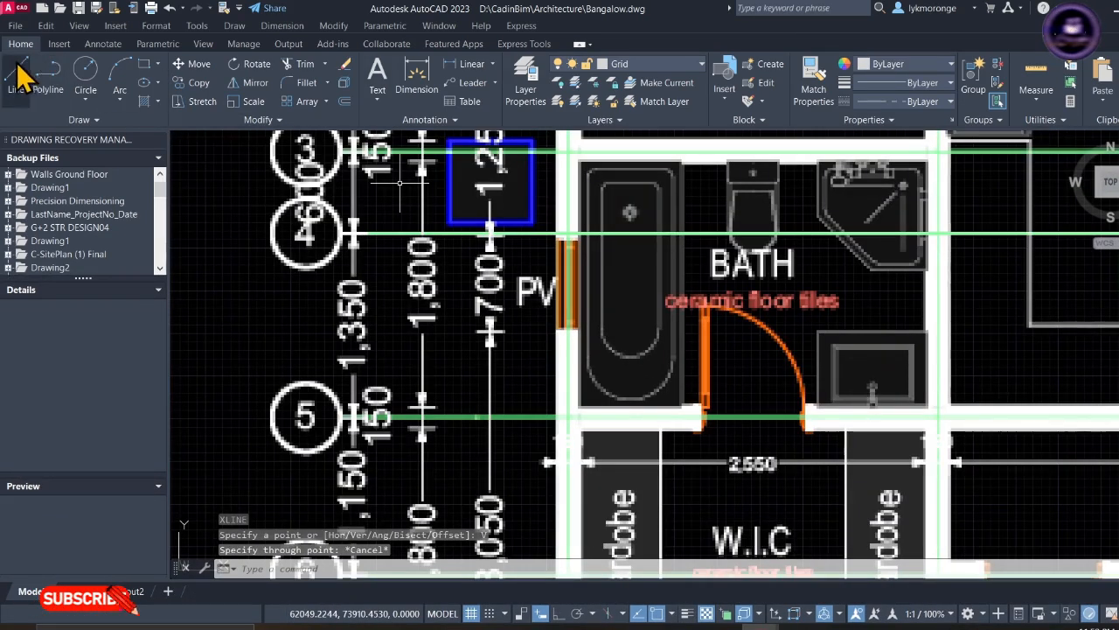
{"action": "scroll", "coordinate": [578, 404], "scroll_direction": "up", "scroll_amount": 8}
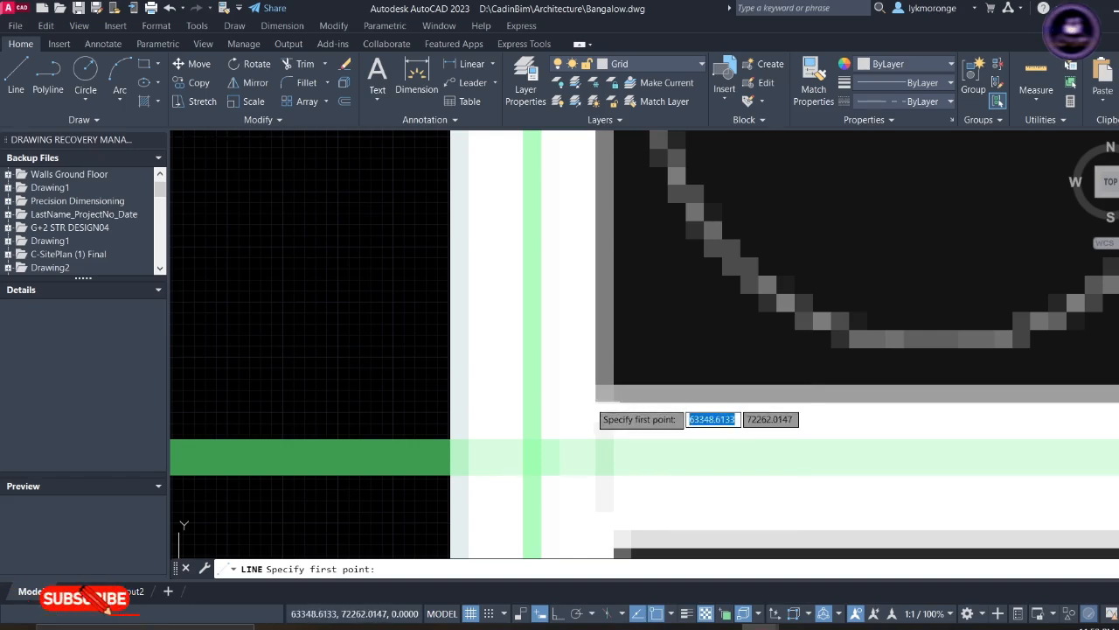
{"action": "left_click", "coordinate": [595, 403]}
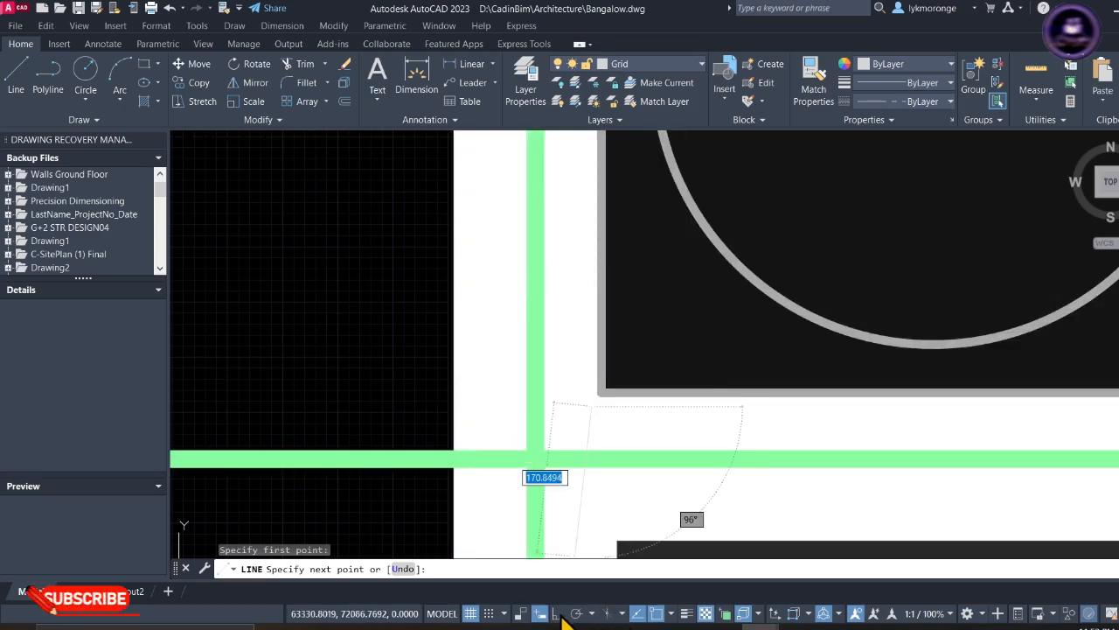
{"action": "left_click", "coordinate": [559, 614]}
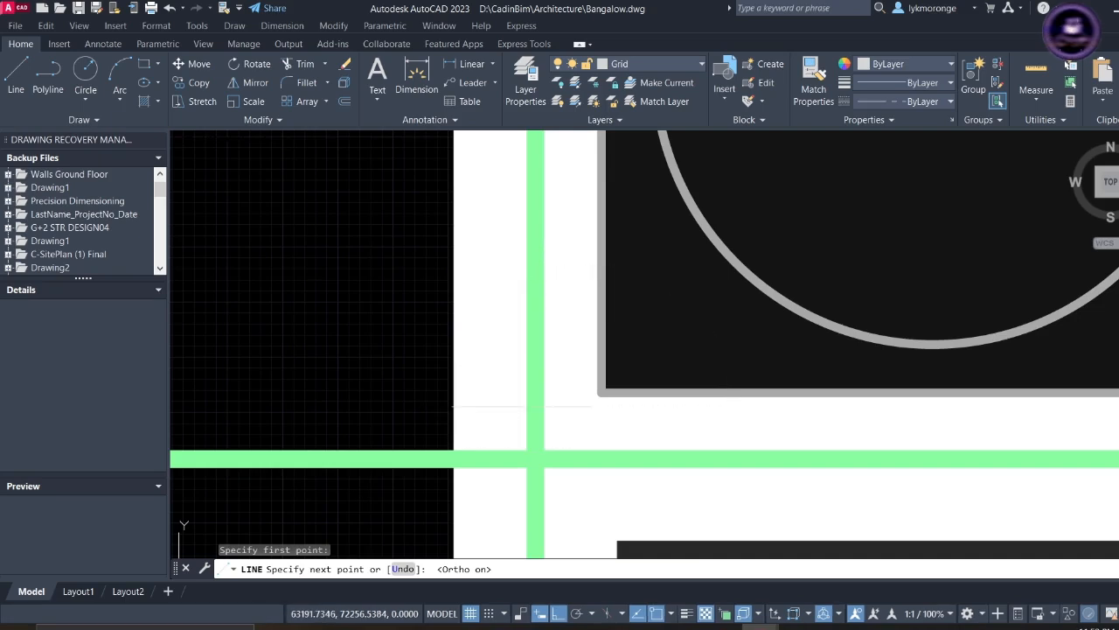
{"action": "left_click", "coordinate": [452, 406]}
{"action": "key", "text": "Escape"}
- Draw a vertical construction line (XLINE) through the midpoint of the helper line in the grid A wall
{"action": "scroll", "coordinate": [406, 426], "scroll_direction": "up", "scroll_amount": 2}
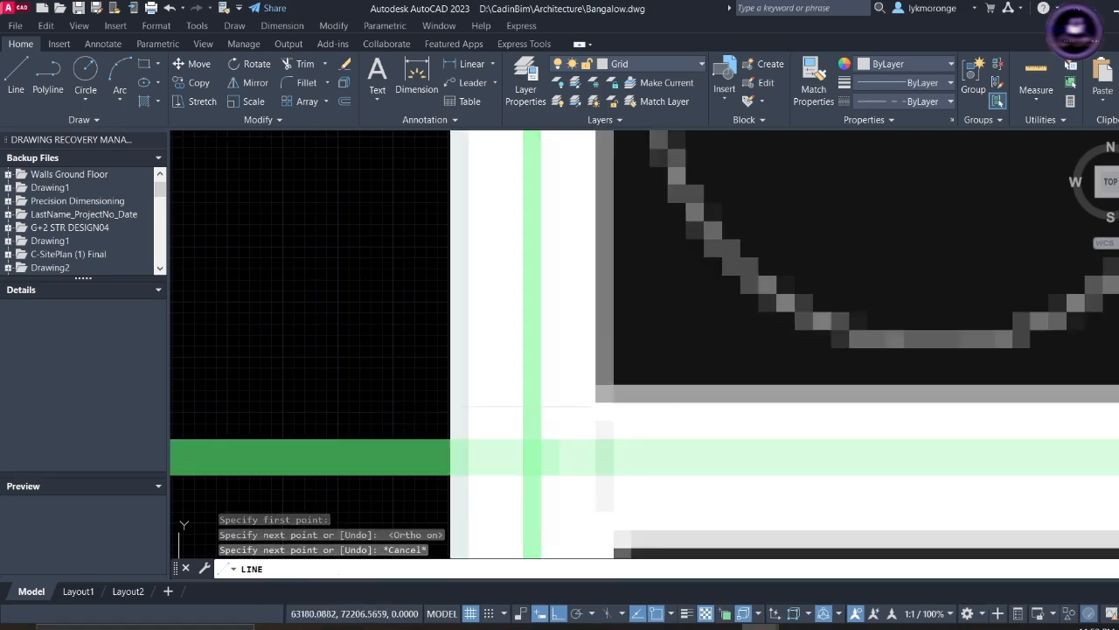
{"action": "type", "text": "xl"}
{"action": "key", "text": "Return"}
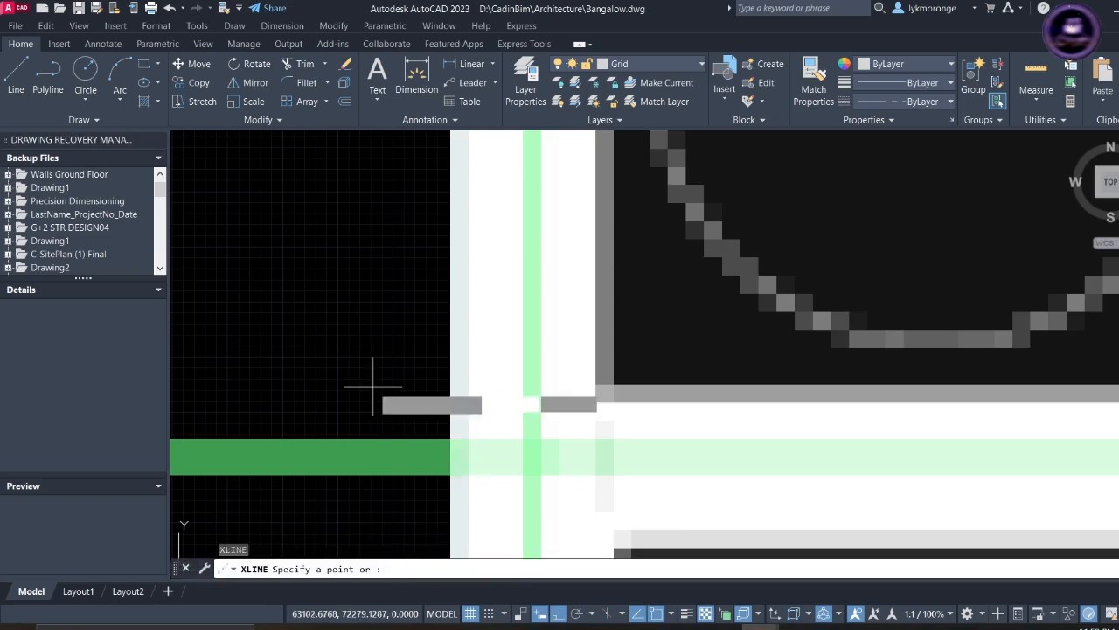
{"action": "type", "text": "V"}
{"action": "key", "text": "Return"}
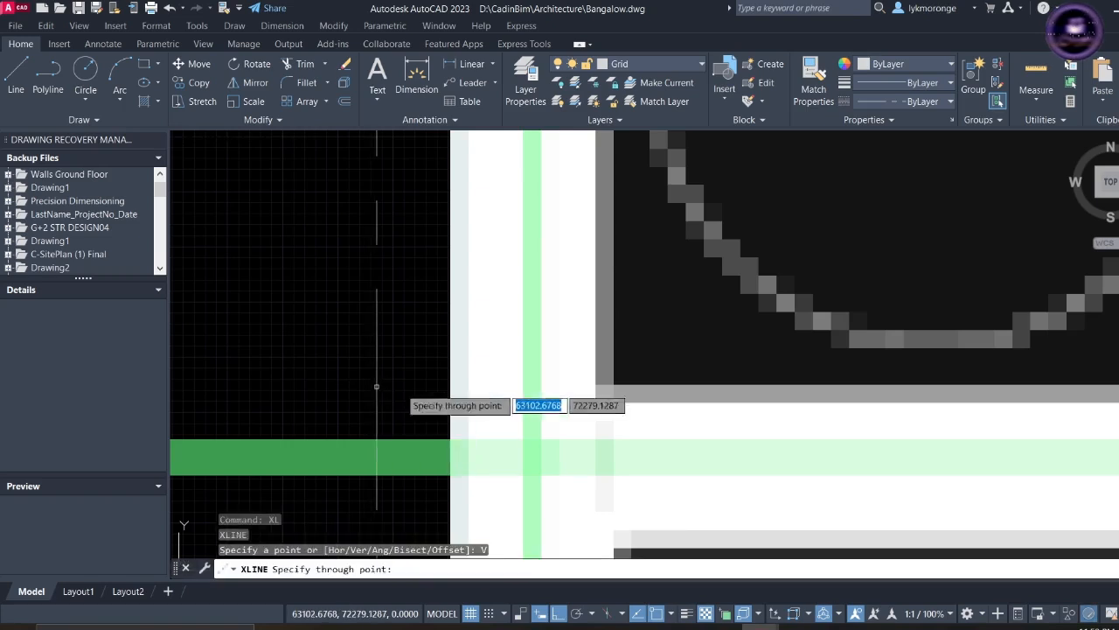
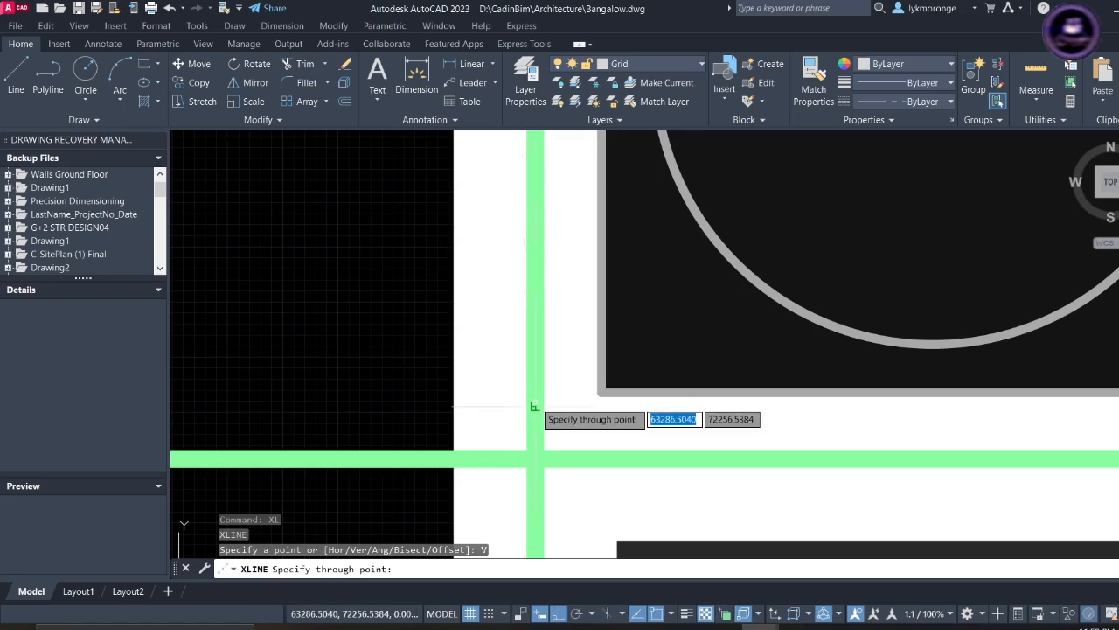
{"action": "left_click", "coordinate": [534, 407]}
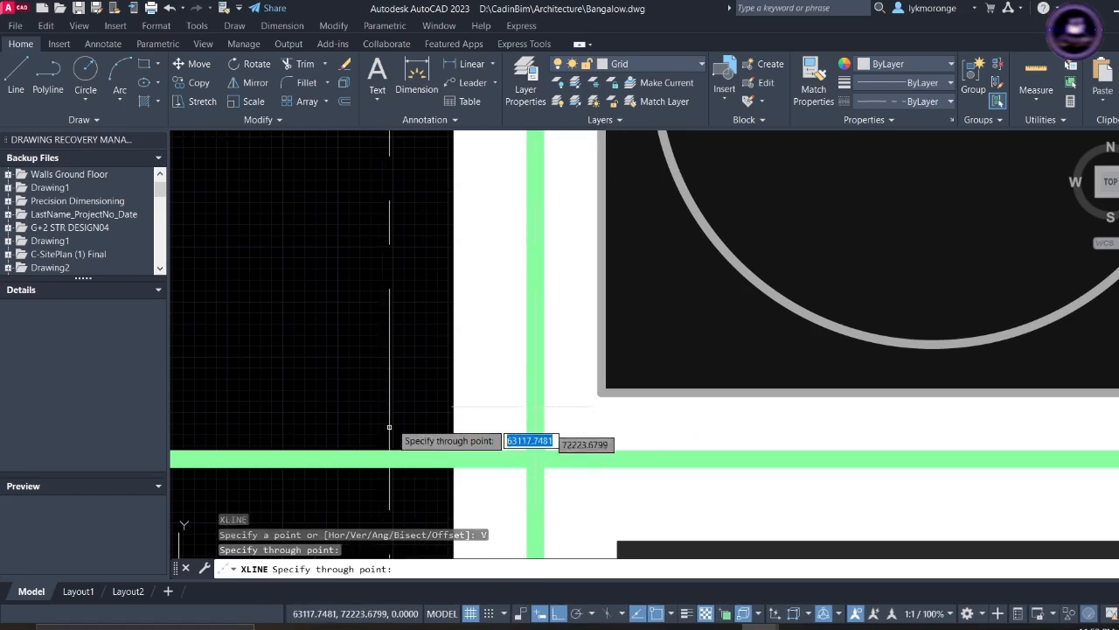
{"action": "key", "text": "Escape"}
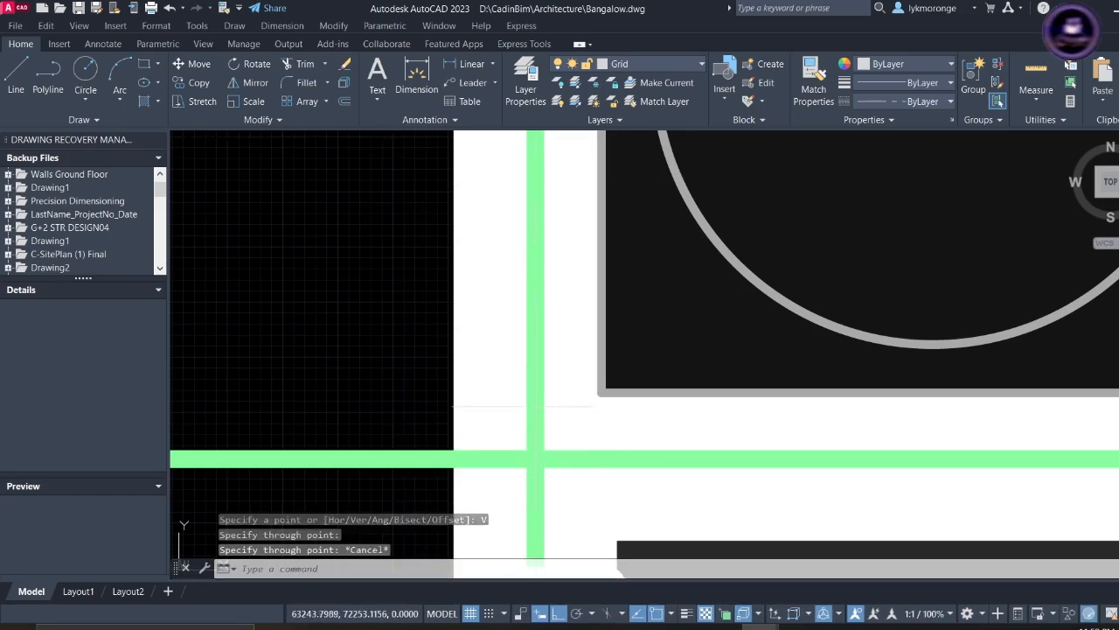
- Erase the short horizontal helper line across the grid A wall
{"action": "scroll", "coordinate": [534, 406], "scroll_direction": "up", "scroll_amount": 5}
{"action": "scroll", "coordinate": [531, 406], "scroll_direction": "down", "scroll_amount": 5}
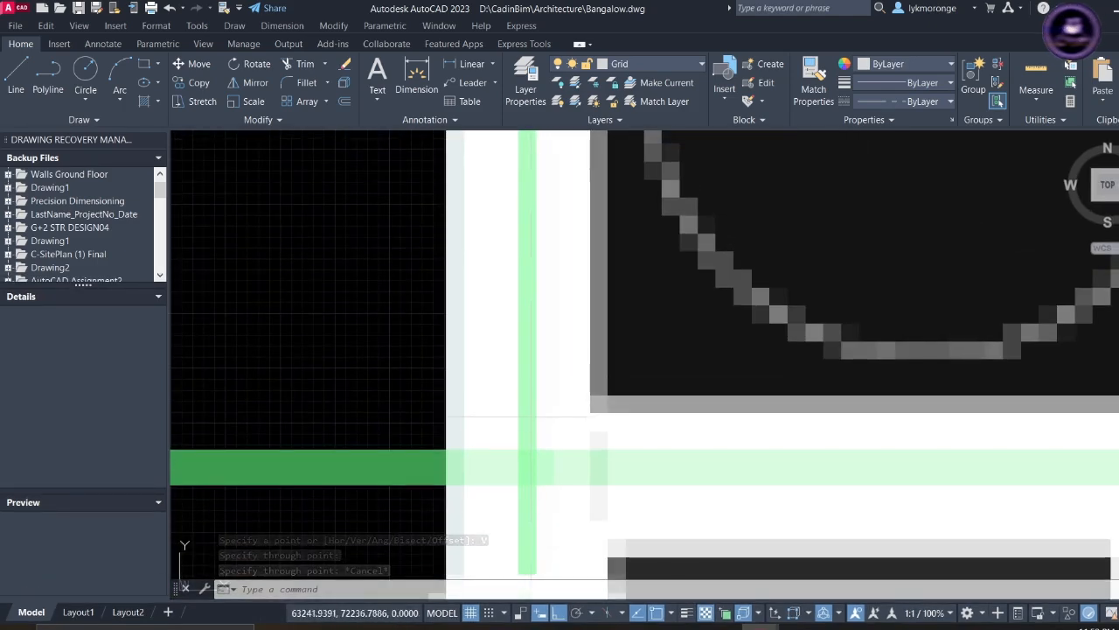
{"action": "left_click", "coordinate": [498, 416]}
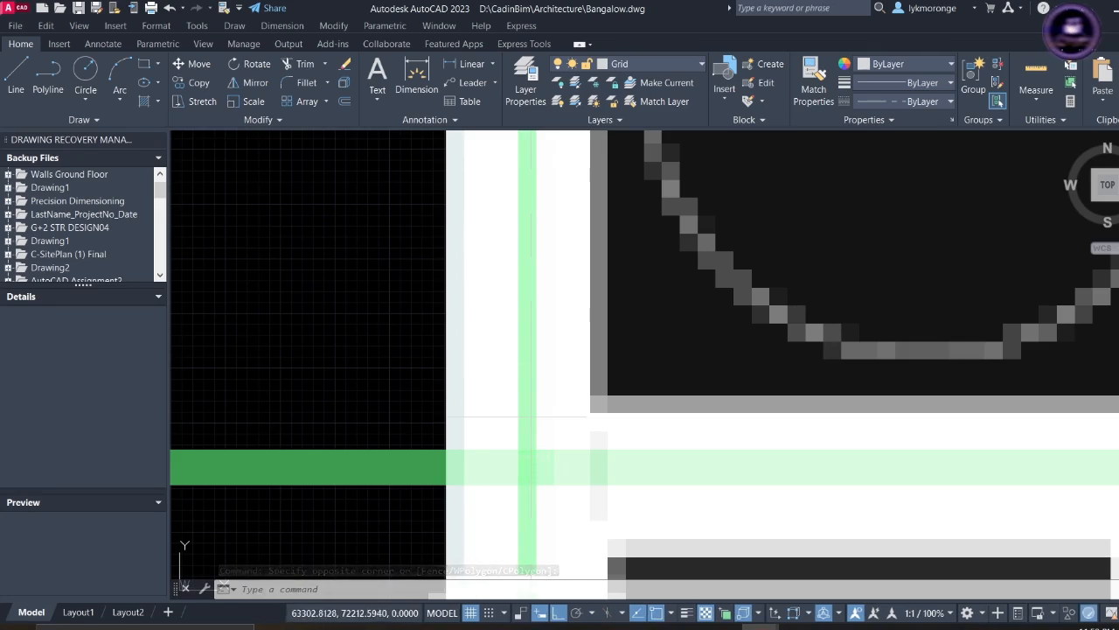
{"action": "scroll", "coordinate": [526, 467], "scroll_direction": "down", "scroll_amount": 3}
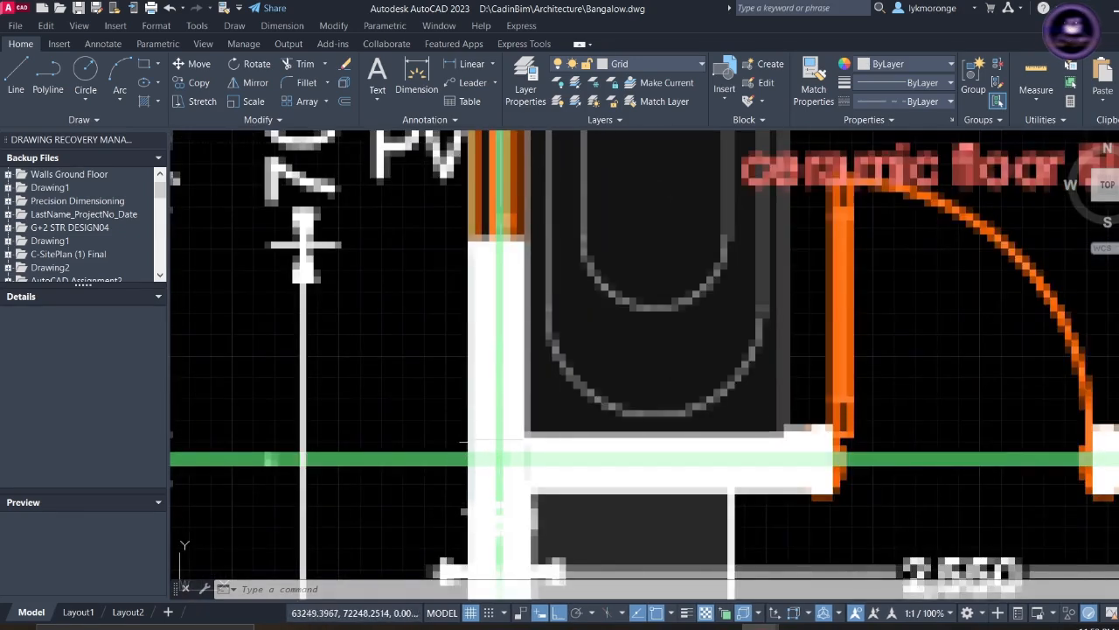
{"action": "left_click", "coordinate": [490, 411]}
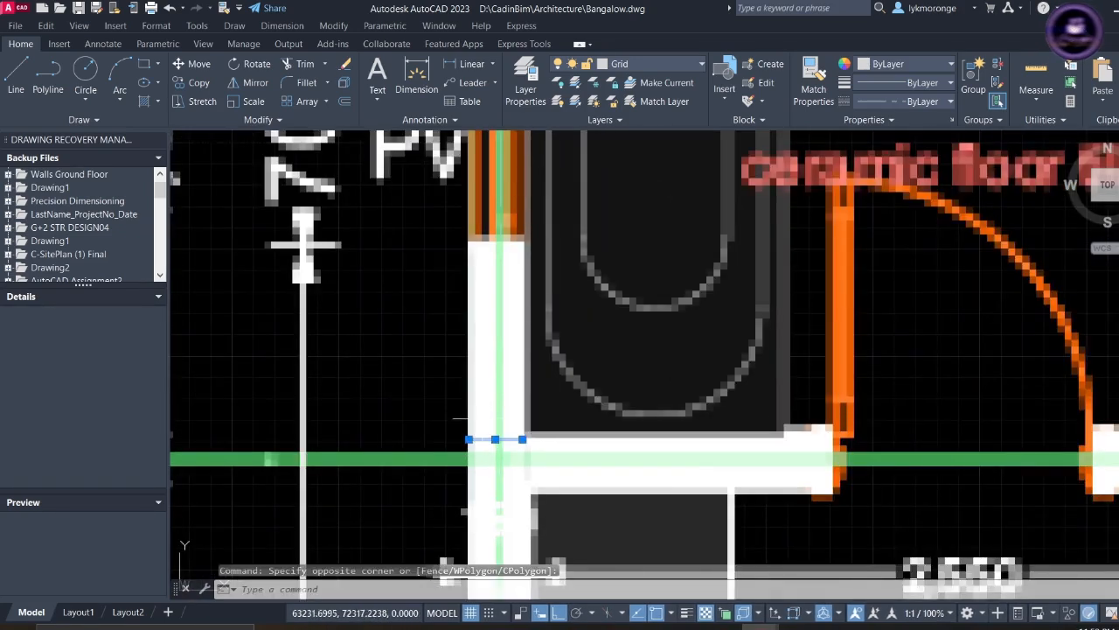
{"action": "key", "text": "Delete"}
- Start copying the grid A construction line, using its crossing with grid 1 at the laundry corner as base point
{"action": "scroll", "coordinate": [461, 378], "scroll_direction": "down", "scroll_amount": 3}
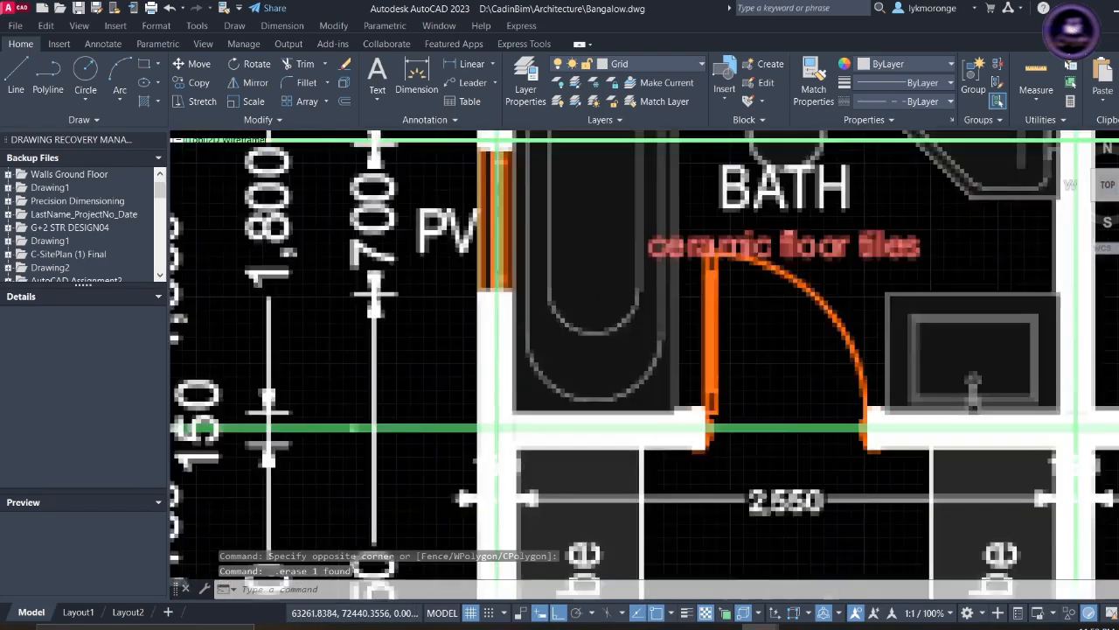
{"action": "scroll", "coordinate": [490, 378], "scroll_direction": "up", "scroll_amount": 6}
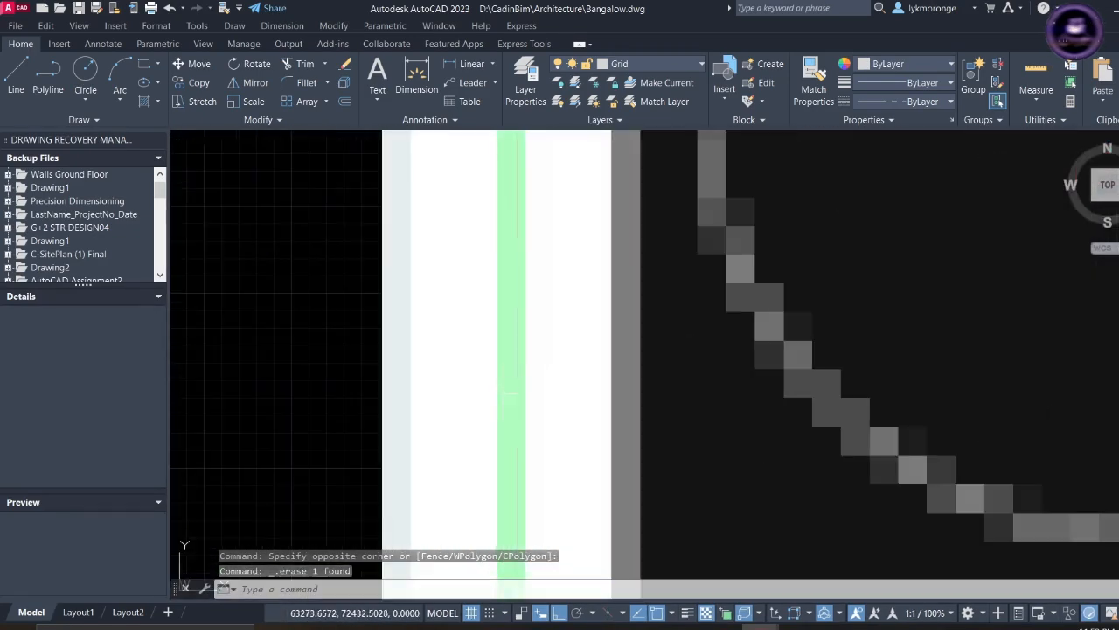
{"action": "scroll", "coordinate": [501, 518], "scroll_direction": "down", "scroll_amount": 6}
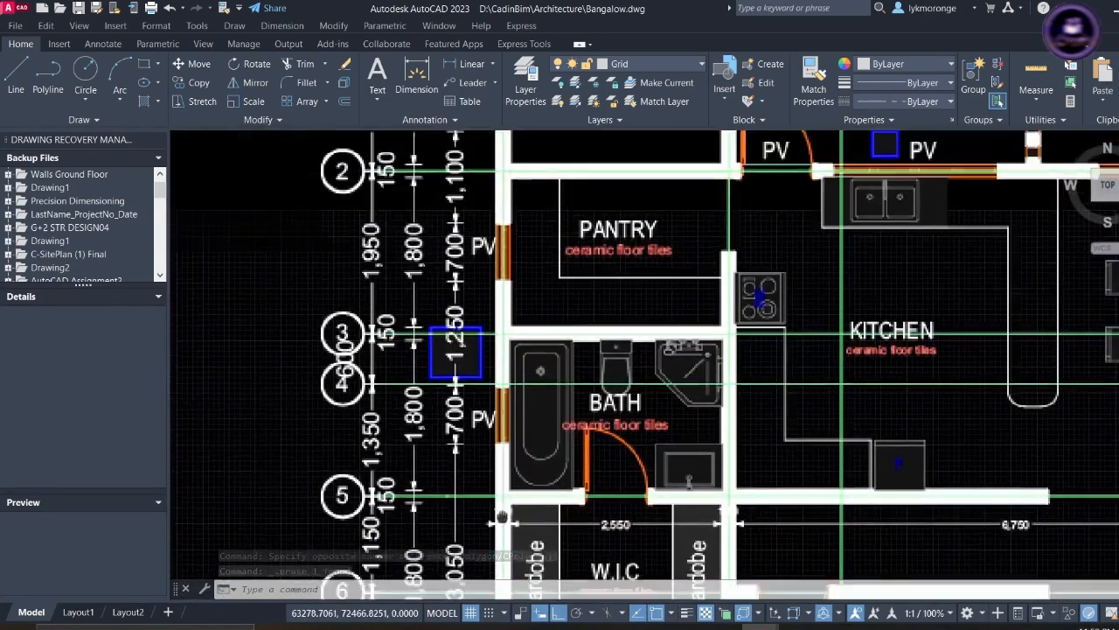
{"action": "middle_click_drag", "start_coordinate": [507, 229], "coordinate": [521, 534]}
{"action": "scroll", "coordinate": [535, 385], "scroll_direction": "down", "scroll_amount": 4}
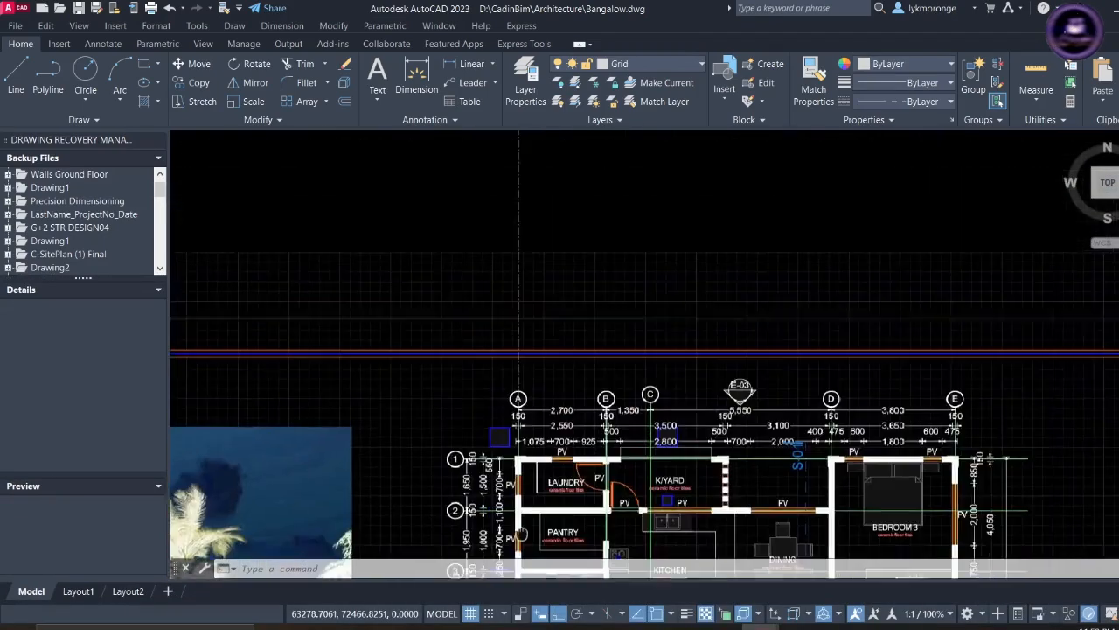
{"action": "left_click", "coordinate": [548, 228]}
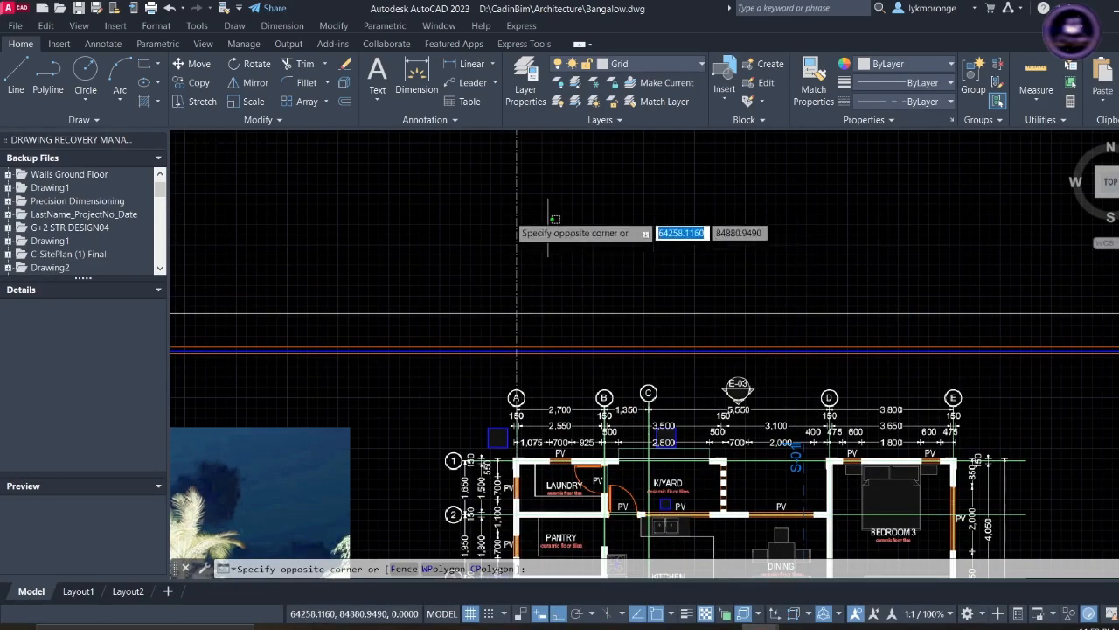
{"action": "right_click", "coordinate": [485, 209]}
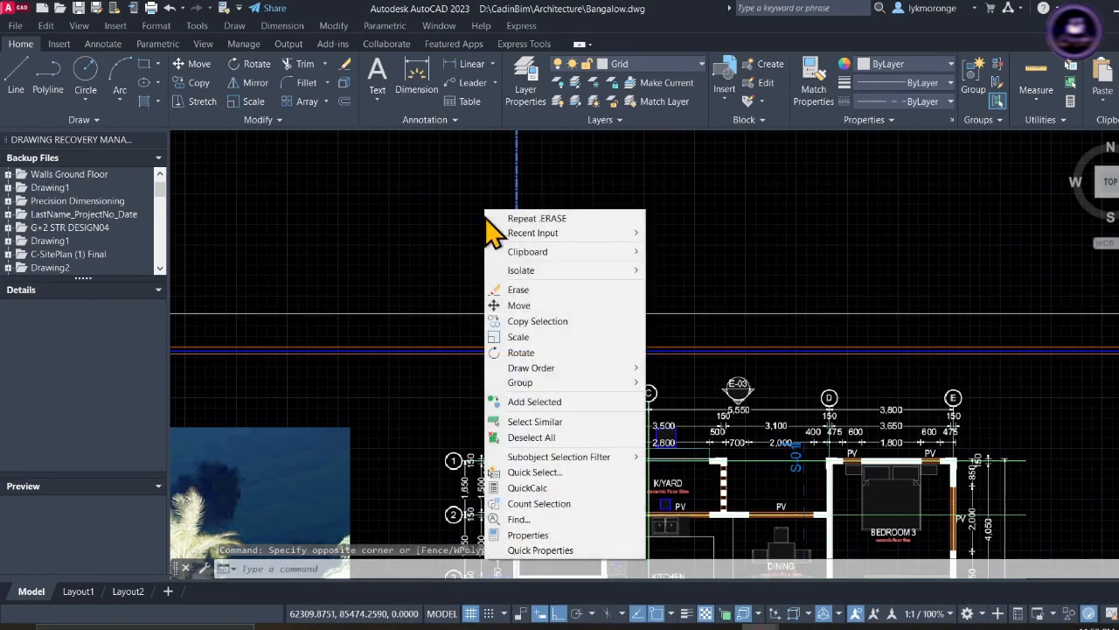
{"action": "left_click", "coordinate": [522, 322]}
{"action": "scroll", "coordinate": [530, 428], "scroll_direction": "down", "scroll_amount": 2}
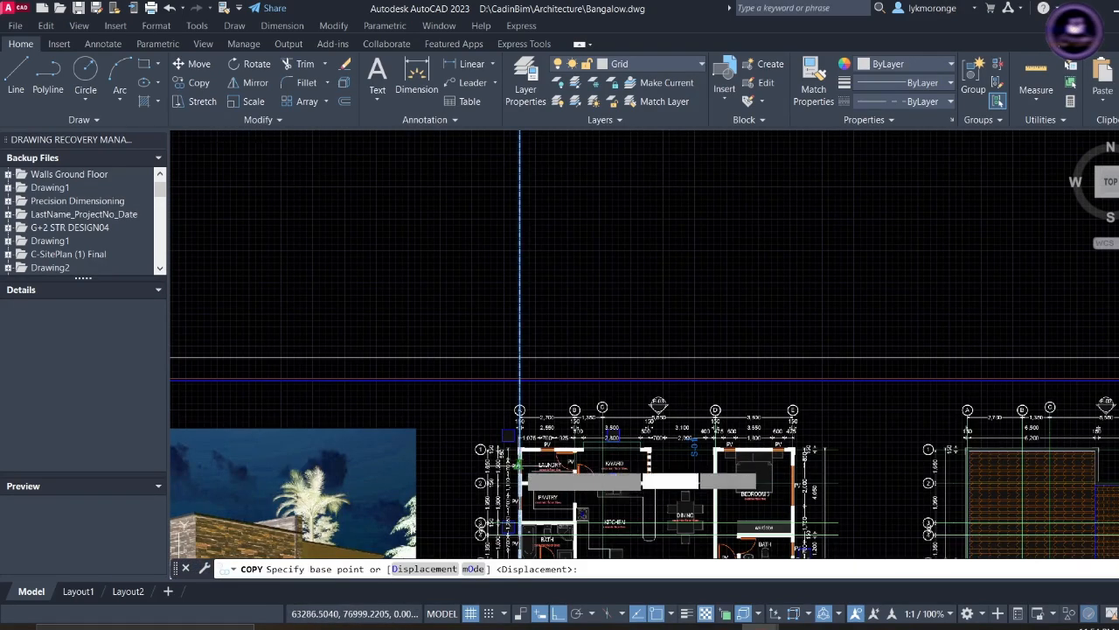
{"action": "scroll", "coordinate": [547, 495], "scroll_direction": "up", "scroll_amount": 8}
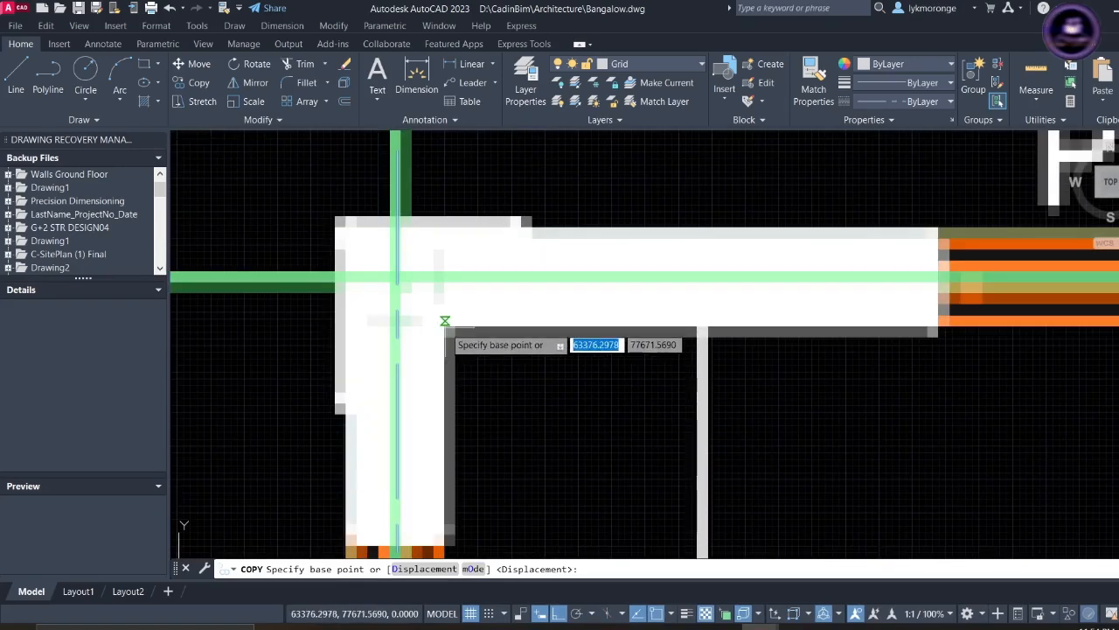
{"action": "left_click", "coordinate": [397, 280]}
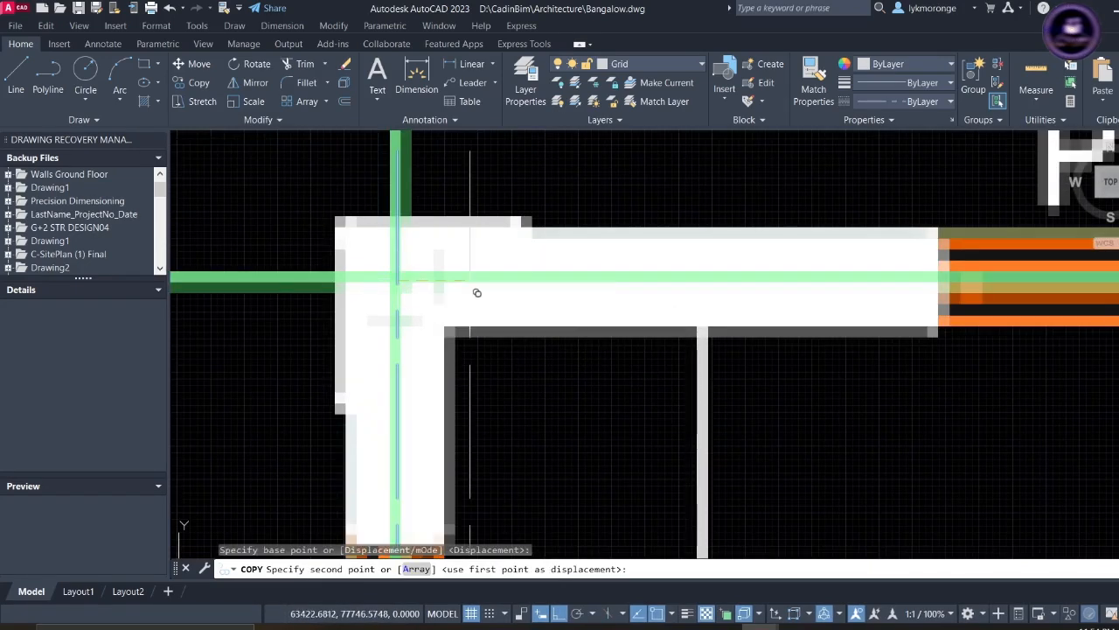
- Place a copy of the construction line on grid B, where it crosses grid 1
{"action": "scroll", "coordinate": [560, 322], "scroll_direction": "down", "scroll_amount": 5}
{"action": "middle_click_drag", "start_coordinate": [605, 339], "coordinate": [432, 328]}
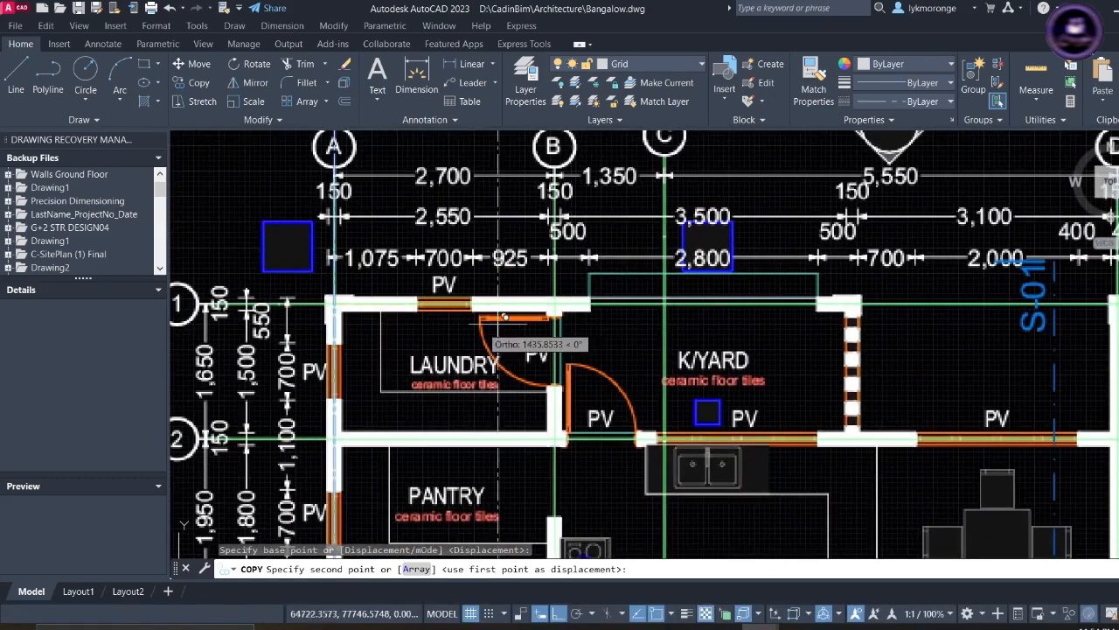
{"action": "scroll", "coordinate": [503, 319], "scroll_direction": "up", "scroll_amount": 4}
{"action": "scroll", "coordinate": [563, 302], "scroll_direction": "up", "scroll_amount": 2}
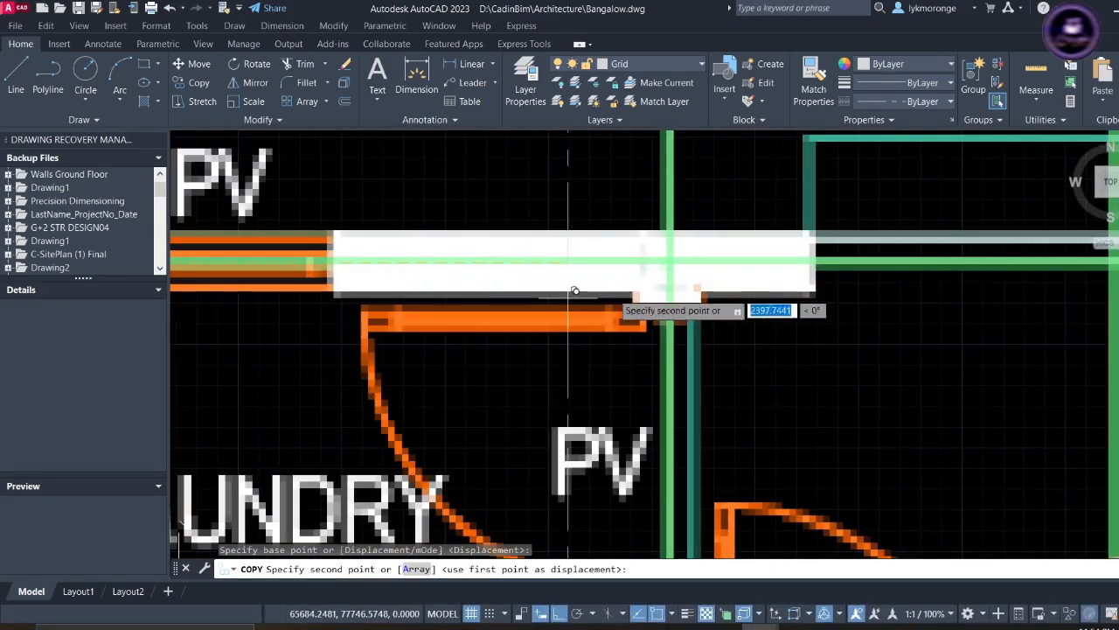
{"action": "left_click", "coordinate": [668, 262]}
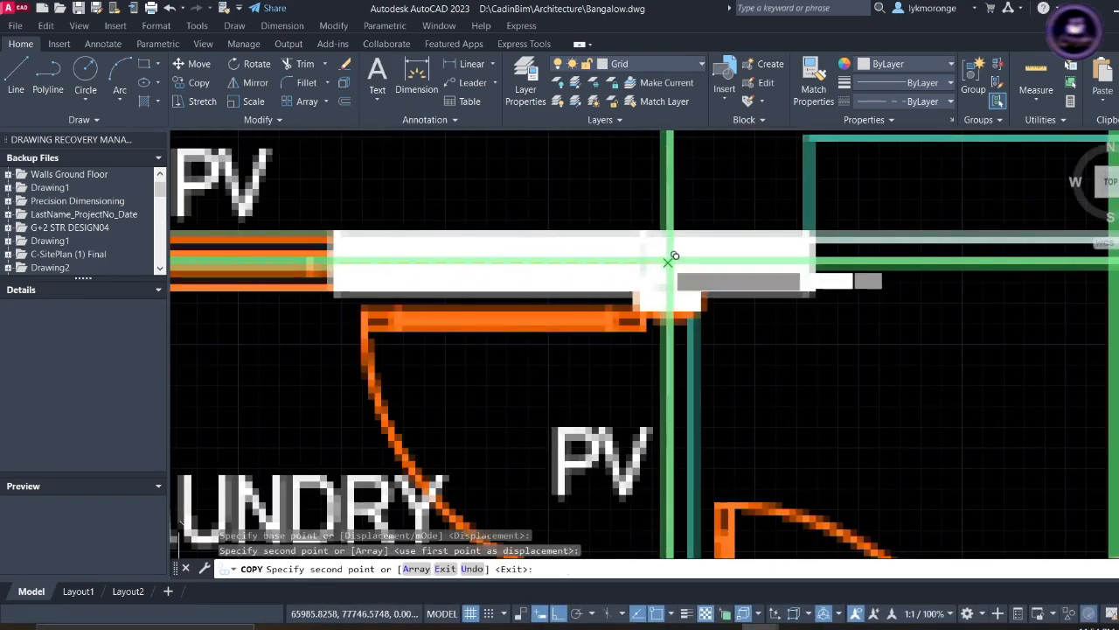
- Place another copy of the construction line on grid D, at the corner of Bedroom 3 on grid 1
{"action": "scroll", "coordinate": [670, 267], "scroll_direction": "down", "scroll_amount": 5}
{"action": "mouse_move", "coordinate": [762, 235]}
{"action": "middle_mouse_down"}
{"action": "mouse_move", "coordinate": [623, 307]}
{"action": "mouse_move", "coordinate": [498, 265]}
{"action": "middle_mouse_up"}
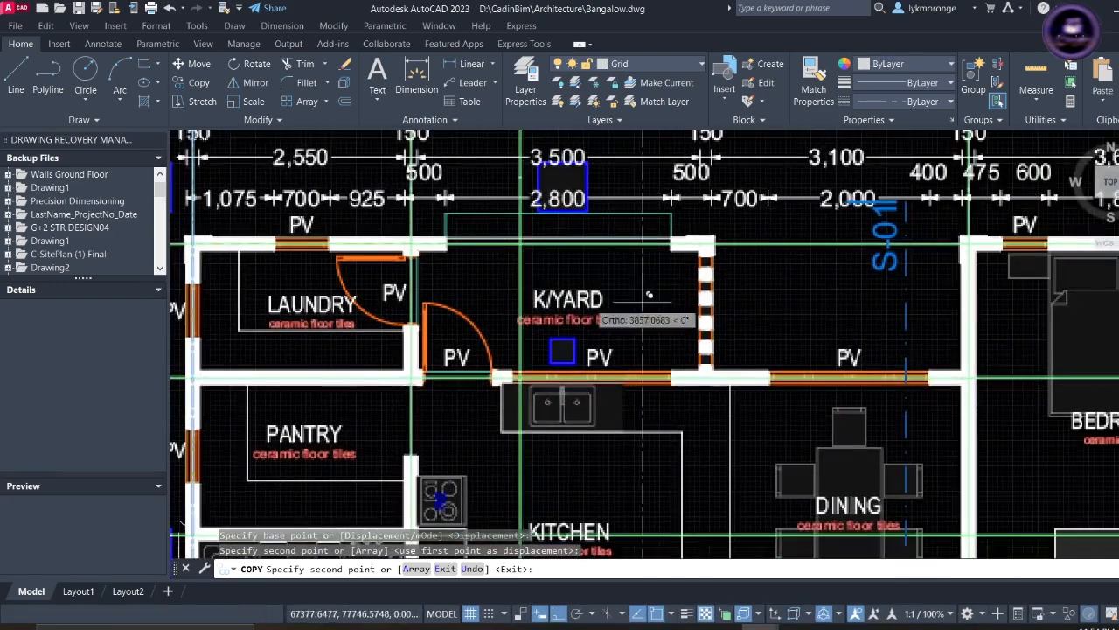
{"action": "scroll", "coordinate": [682, 293], "scroll_direction": "down", "scroll_amount": 2}
{"action": "scroll", "coordinate": [696, 284], "scroll_direction": "down", "scroll_amount": 2}
{"action": "middle_click_drag", "start_coordinate": [769, 287], "coordinate": [631, 292]}
{"action": "scroll", "coordinate": [657, 282], "scroll_direction": "up", "scroll_amount": 4}
{"action": "scroll", "coordinate": [656, 273], "scroll_direction": "up", "scroll_amount": 4}
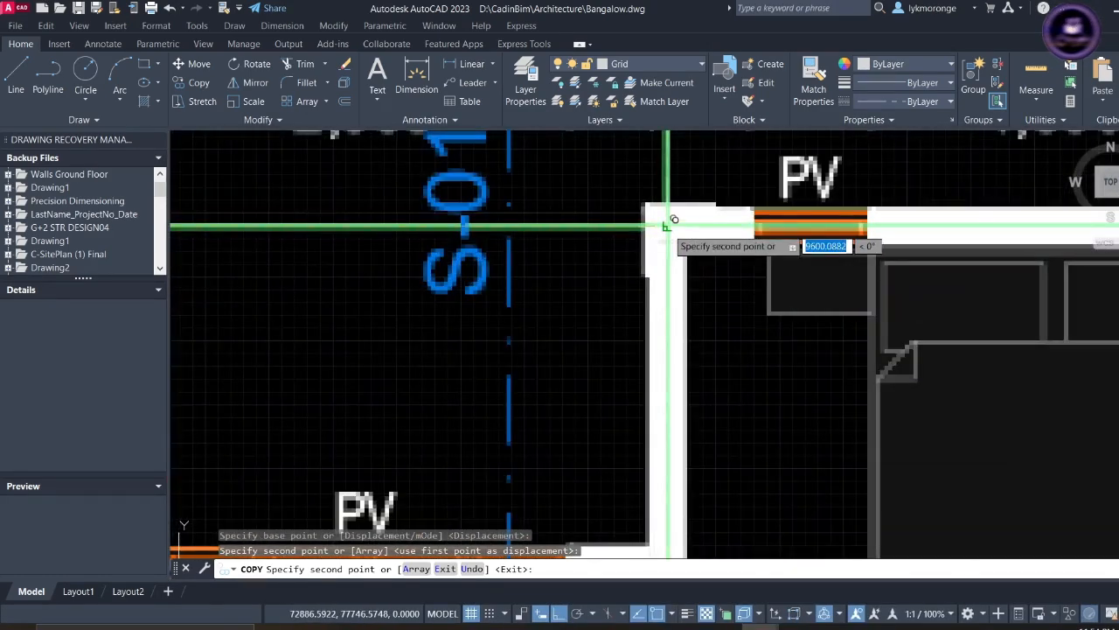
{"action": "left_click", "coordinate": [667, 226]}
- Place a copy of the construction line on grid E, at the outer corner of Bedroom 3 on grid 1
{"action": "scroll", "coordinate": [674, 223], "scroll_direction": "down", "scroll_amount": 6}
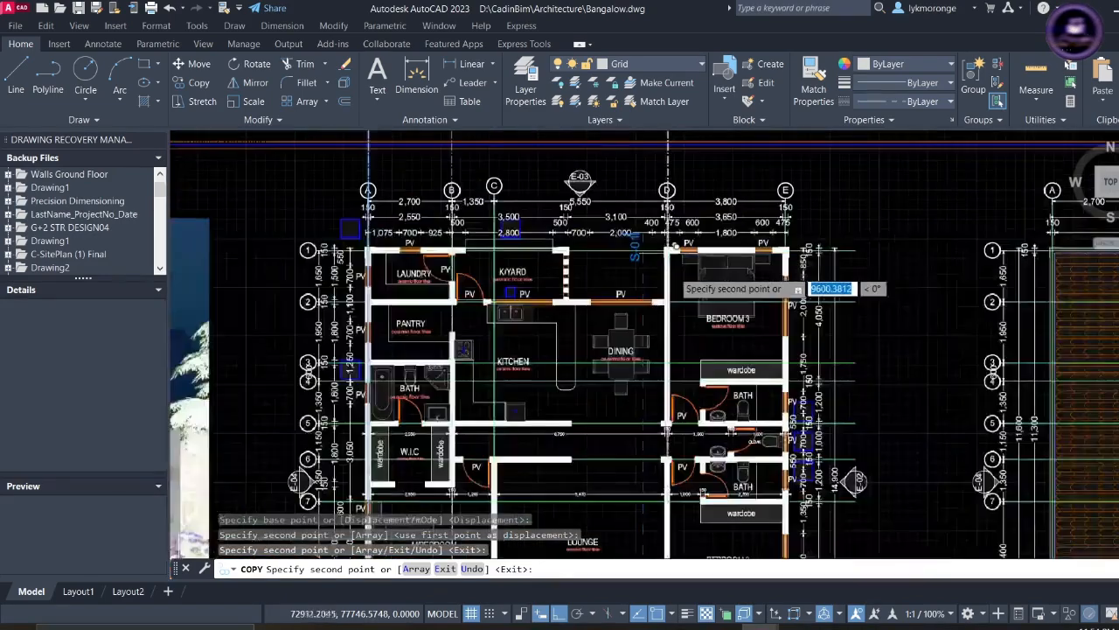
{"action": "scroll", "coordinate": [673, 266], "scroll_direction": "up", "scroll_amount": 5}
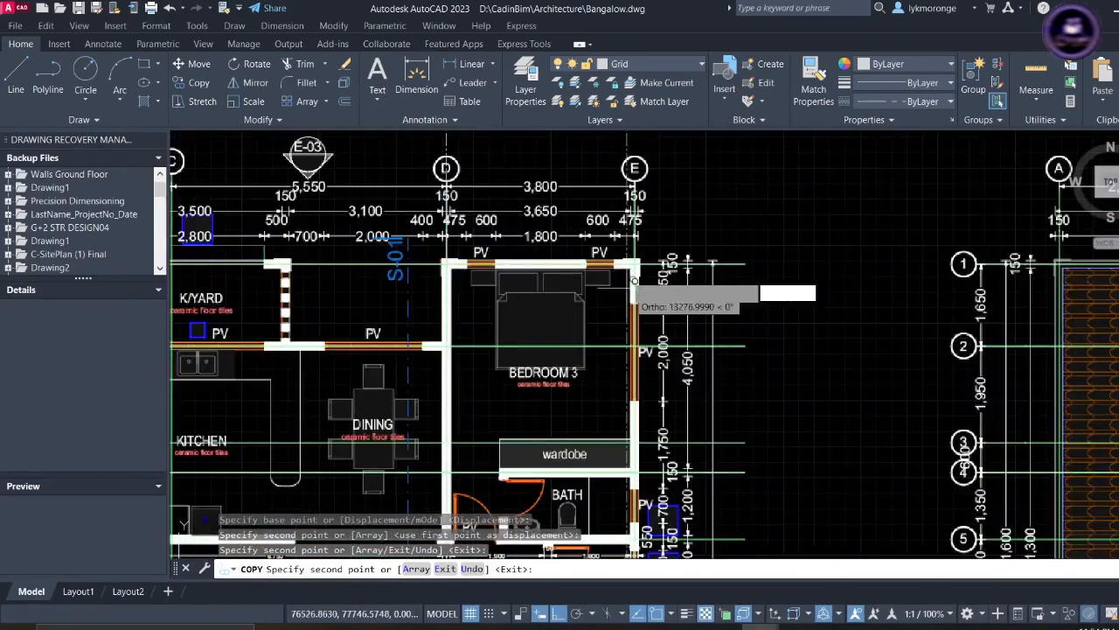
{"action": "scroll", "coordinate": [636, 256], "scroll_direction": "up", "scroll_amount": 4}
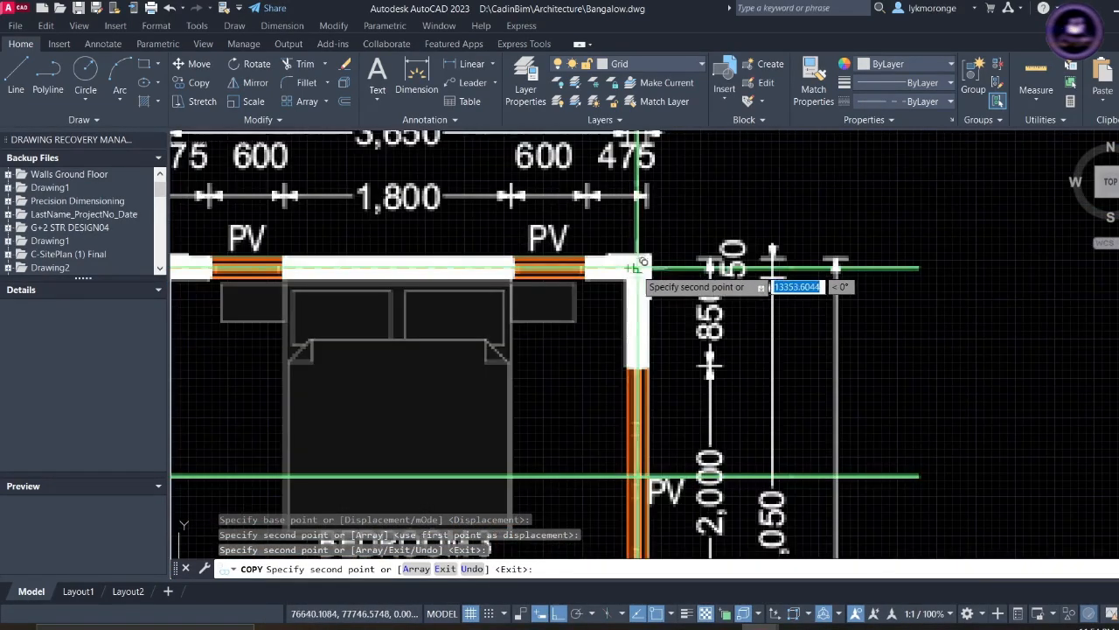
{"action": "left_click", "coordinate": [638, 265]}
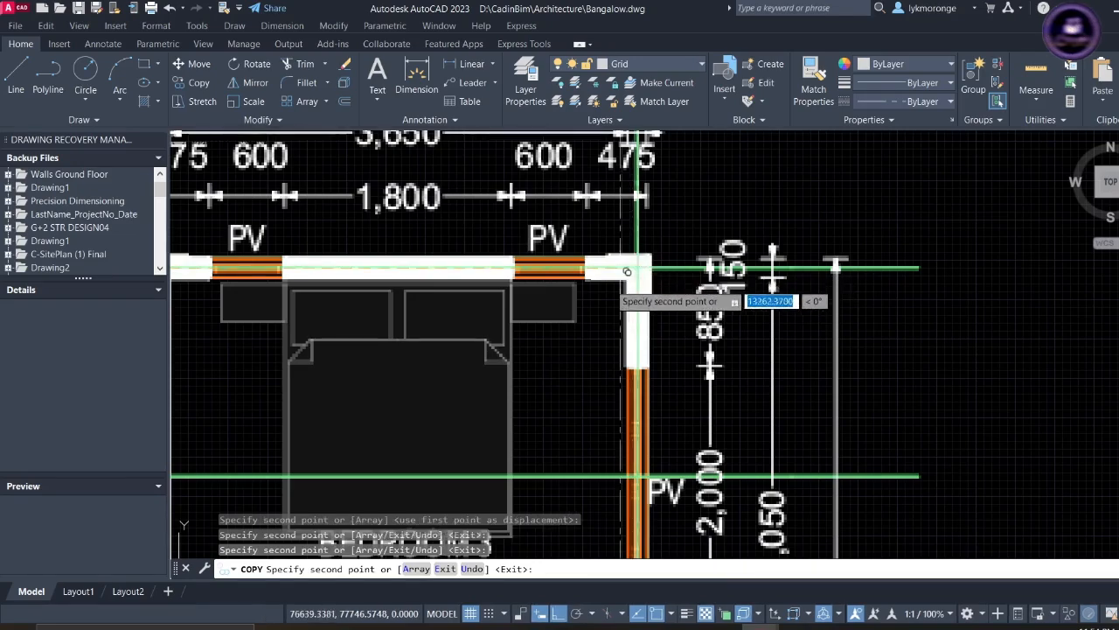
- Place a copy of the construction line on grid C, where it crosses grid 6 at the corner of the lounge wall
{"action": "scroll", "coordinate": [625, 263], "scroll_direction": "down", "scroll_amount": 8}
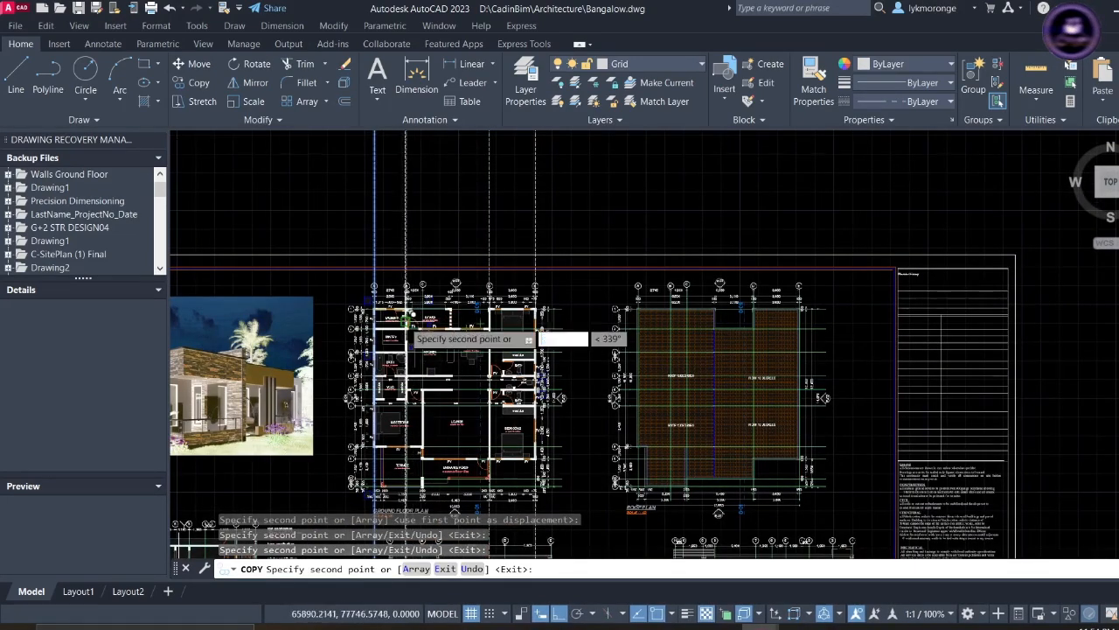
{"action": "scroll", "coordinate": [406, 311], "scroll_direction": "up", "scroll_amount": 5}
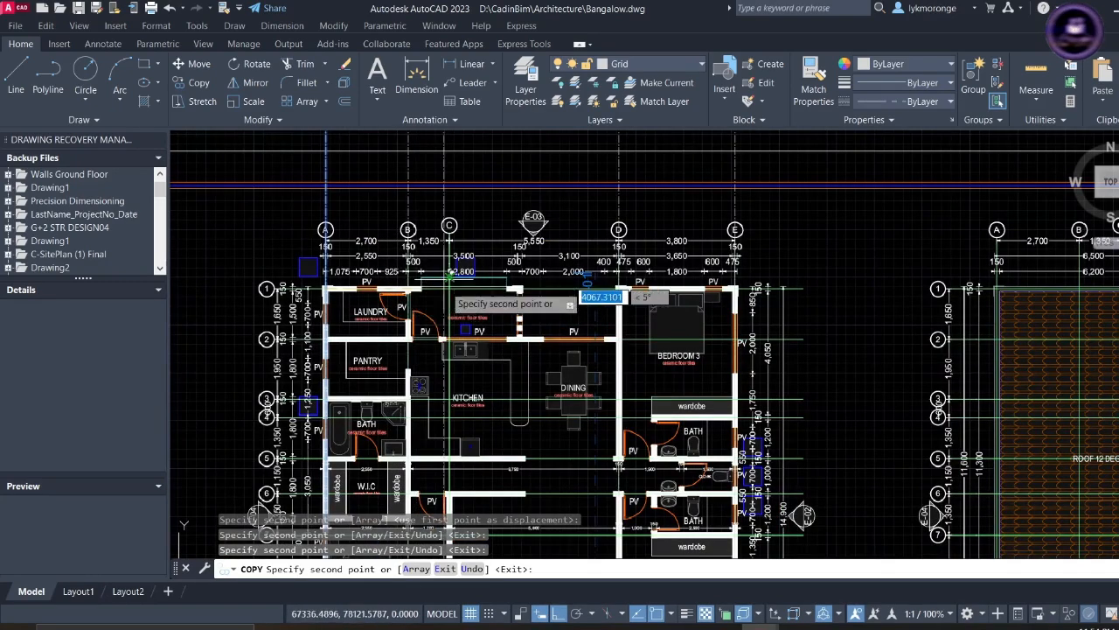
{"action": "middle_click_drag", "start_coordinate": [455, 352], "coordinate": [465, 224]}
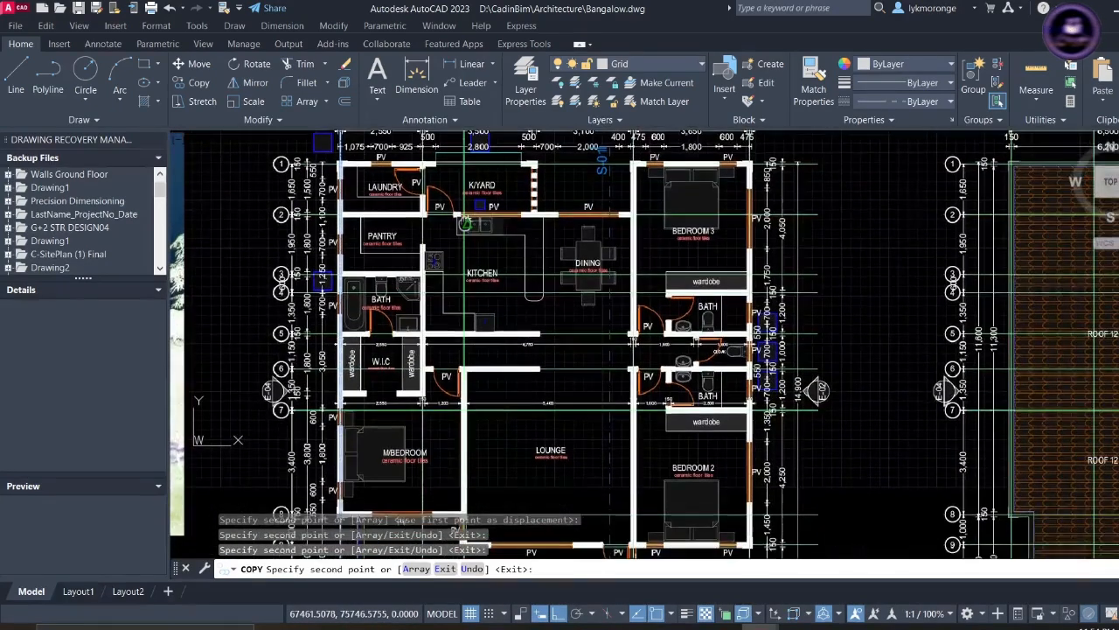
{"action": "scroll", "coordinate": [464, 367], "scroll_direction": "up", "scroll_amount": 6}
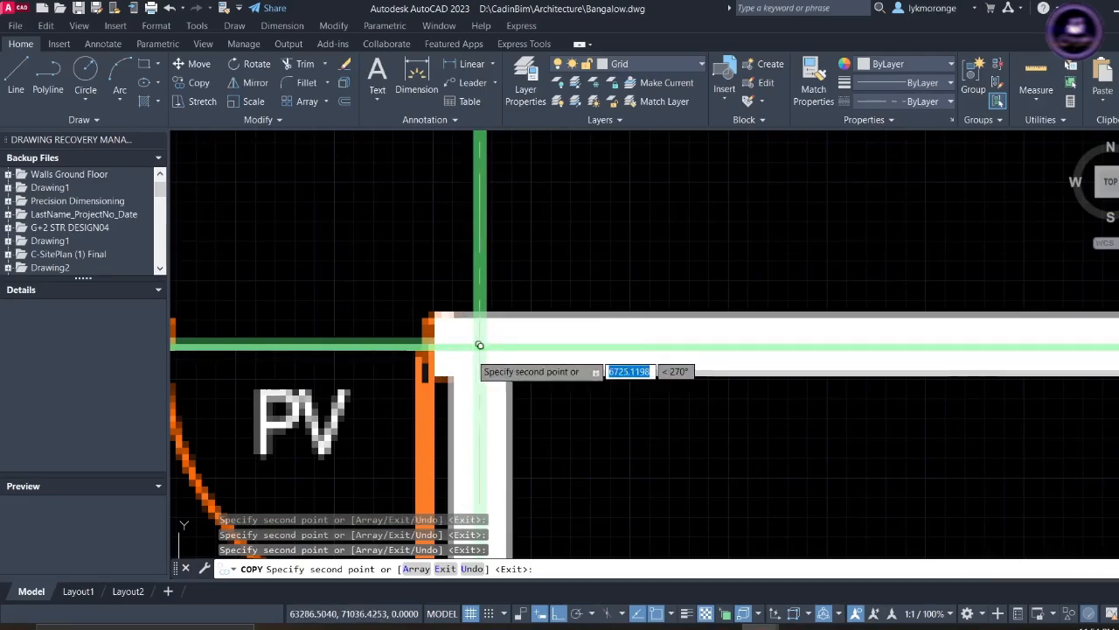
- Place a copy of the construction line on the centreline of the K/Yard screen wall, where it meets grid 1
{"action": "scroll", "coordinate": [481, 346], "scroll_direction": "down", "scroll_amount": 5}
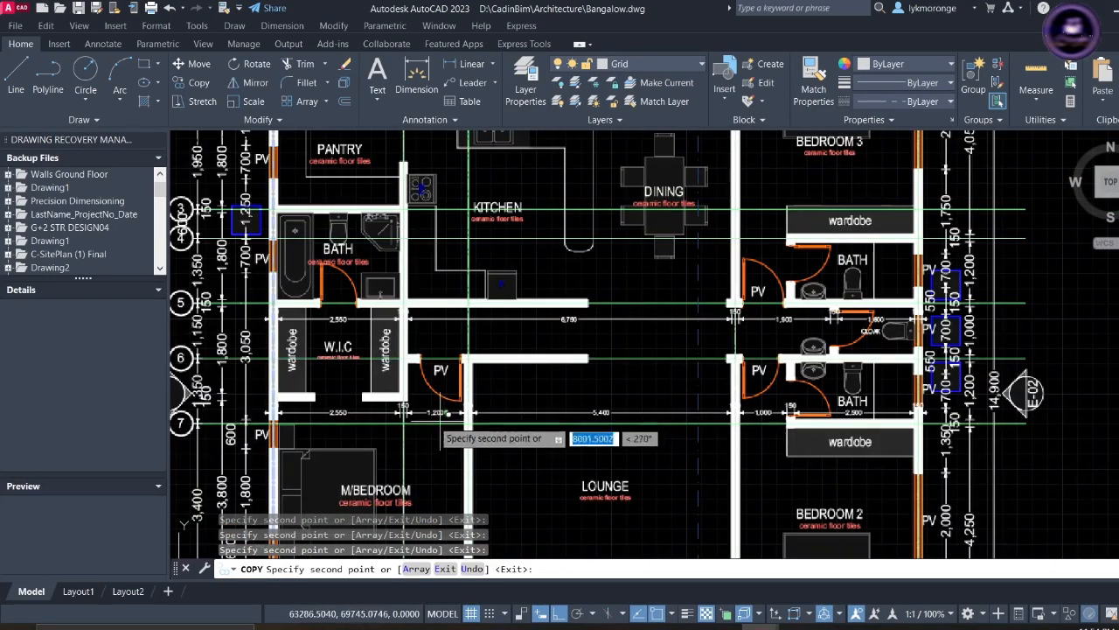
{"action": "scroll", "coordinate": [631, 378], "scroll_direction": "down", "scroll_amount": 4}
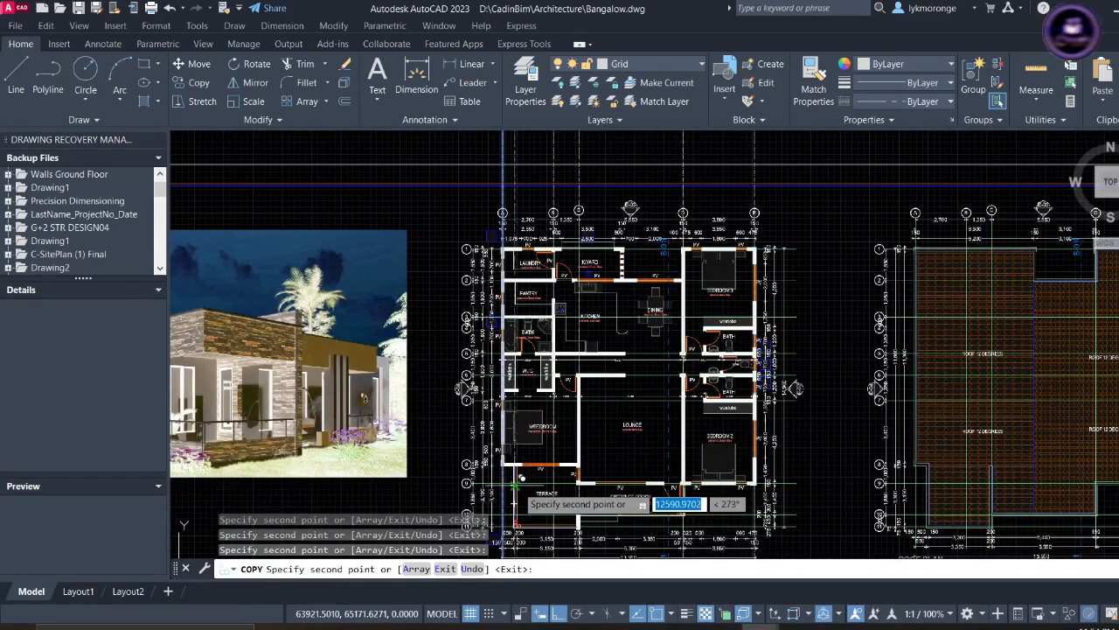
{"action": "scroll", "coordinate": [622, 278], "scroll_direction": "up", "scroll_amount": 8}
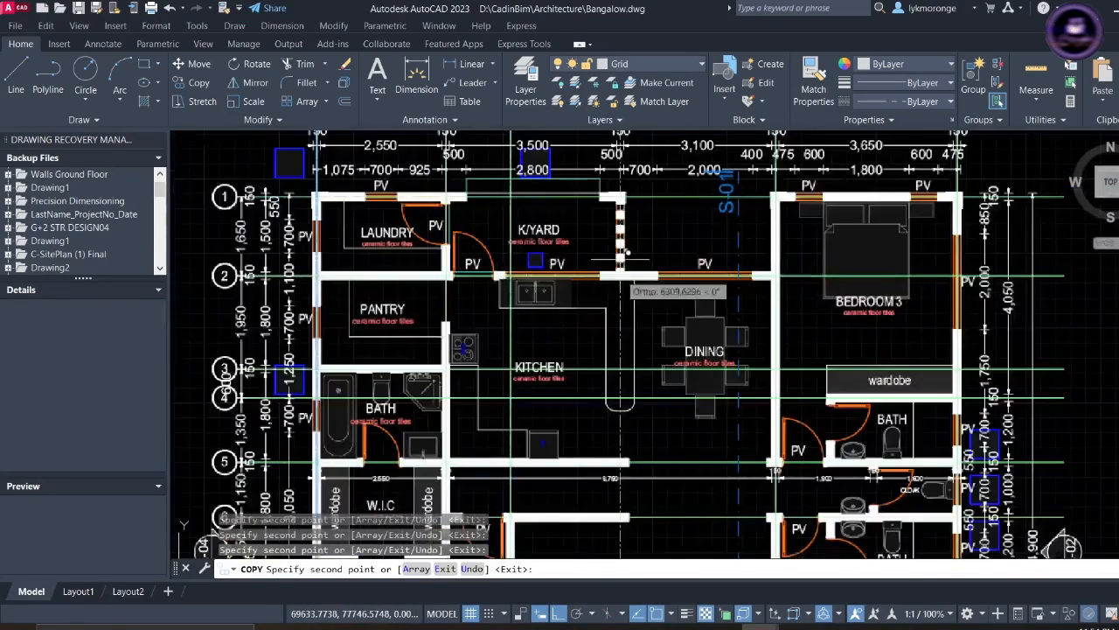
{"action": "scroll", "coordinate": [603, 319], "scroll_direction": "up", "scroll_amount": 2}
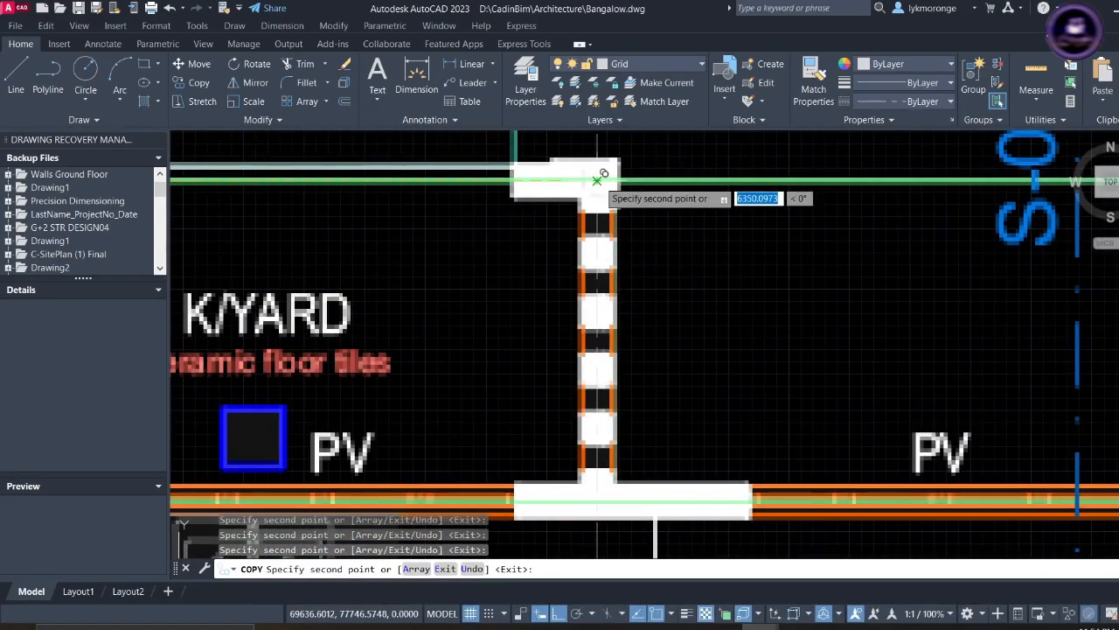
- Place a copy of the construction line through the inner column of the entrance porch corner beside grid D
{"action": "scroll", "coordinate": [640, 306], "scroll_direction": "down", "scroll_amount": 8}
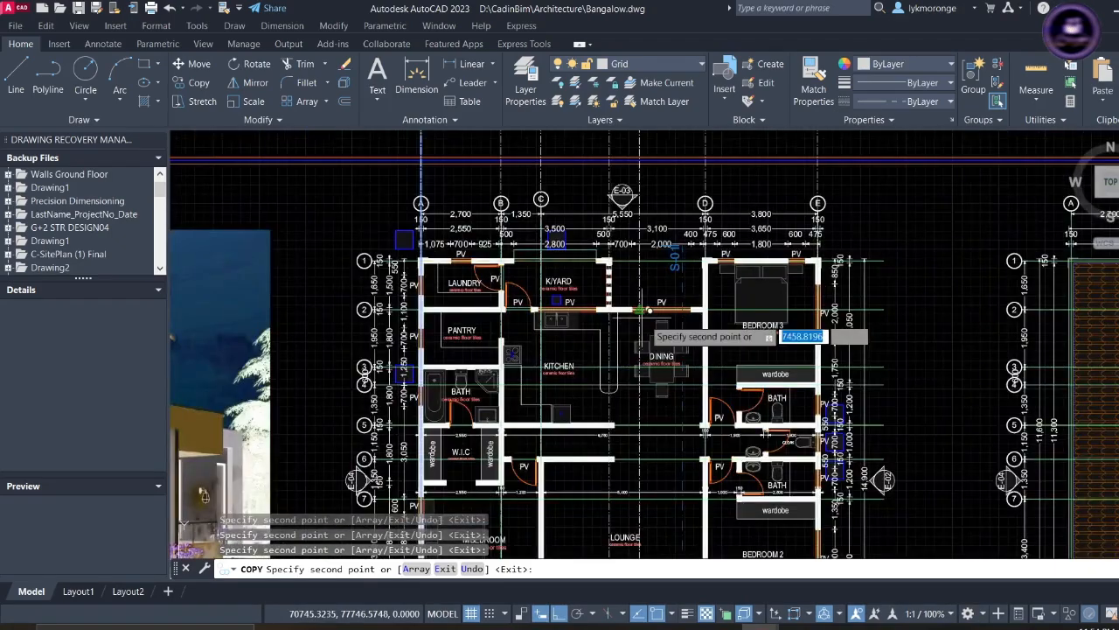
{"action": "mouse_move", "coordinate": [642, 316]}
{"action": "middle_mouse_down"}
{"action": "mouse_move", "coordinate": [515, 72]}
{"action": "mouse_move", "coordinate": [509, 27]}
{"action": "middle_mouse_up"}
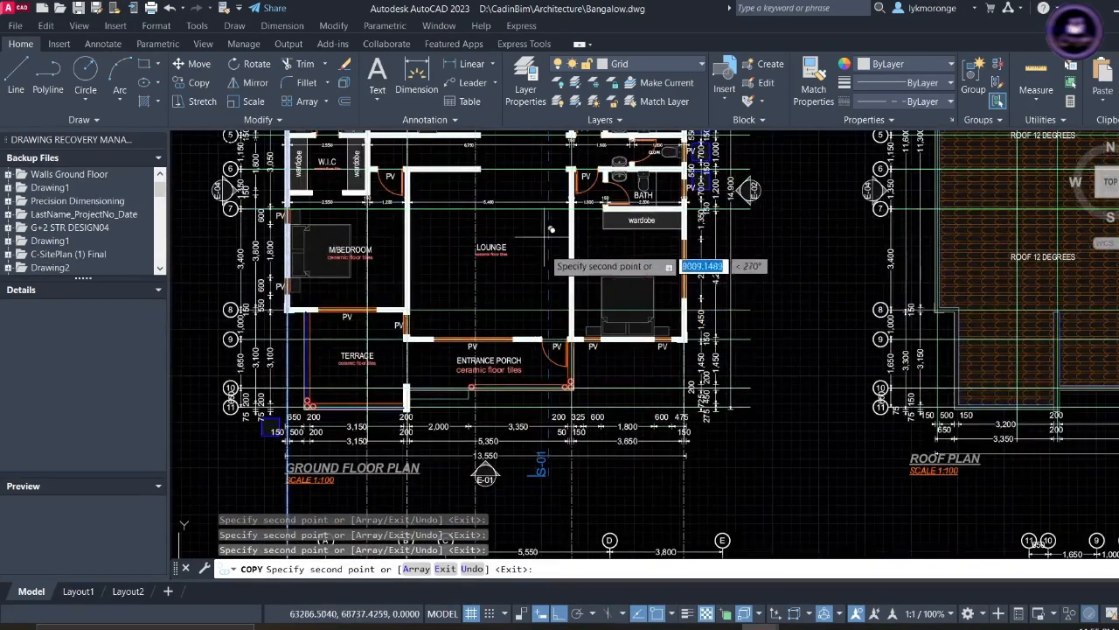
{"action": "scroll", "coordinate": [567, 389], "scroll_direction": "up", "scroll_amount": 8}
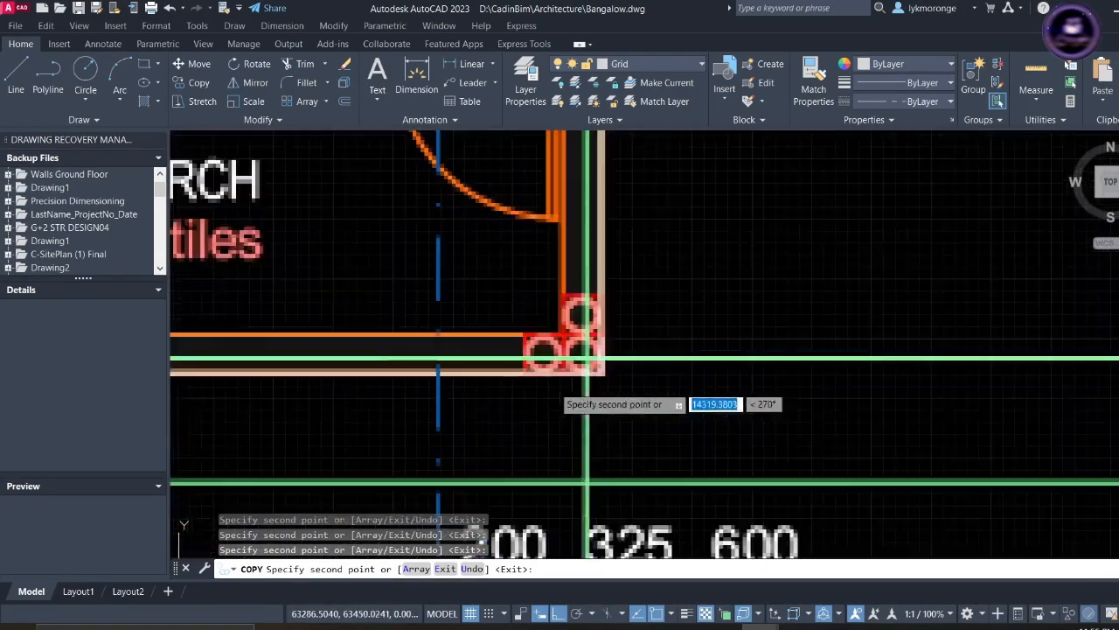
{"action": "scroll", "coordinate": [551, 393], "scroll_direction": "up", "scroll_amount": 2}
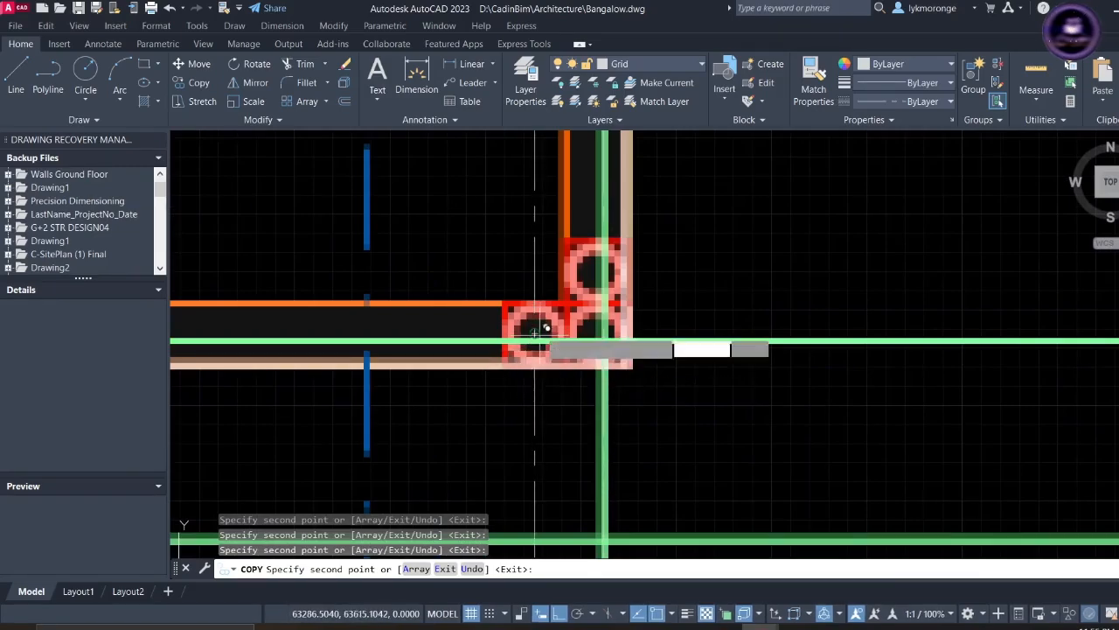
- Place a copy of the construction line through the centre of the outermost columns at the terrace corner on grid 11
{"action": "scroll", "coordinate": [574, 308], "scroll_direction": "down", "scroll_amount": 5}
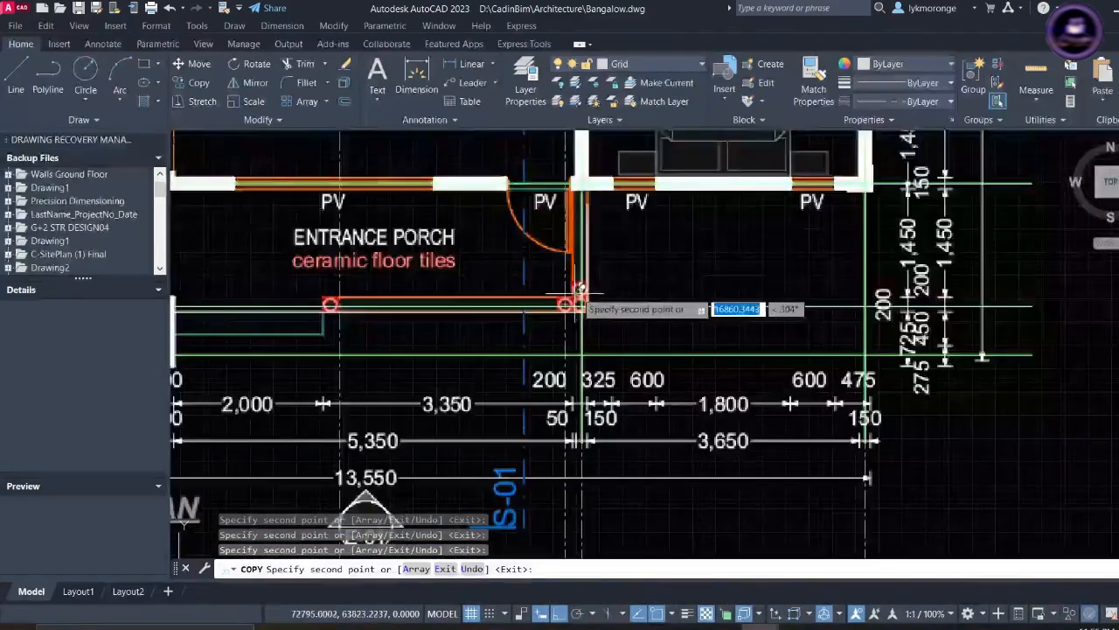
{"action": "scroll", "coordinate": [579, 289], "scroll_direction": "down", "scroll_amount": 4}
{"action": "scroll", "coordinate": [579, 290], "scroll_direction": "down", "scroll_amount": 2}
{"action": "middle_click_drag", "start_coordinate": [577, 289], "coordinate": [531, 522]}
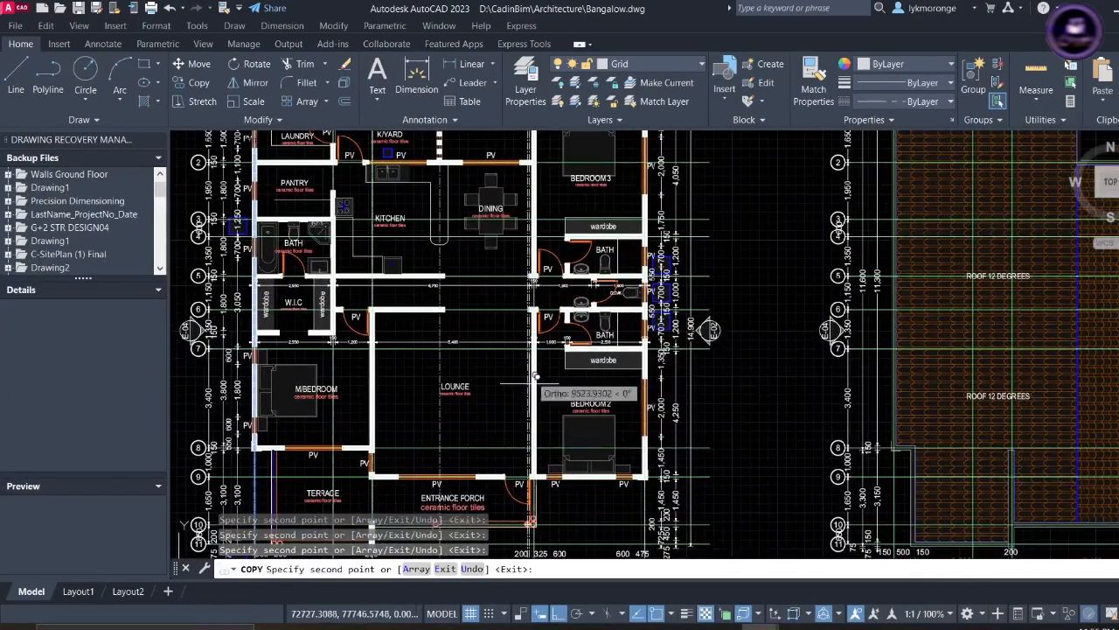
{"action": "mouse_move", "coordinate": [535, 375]}
{"action": "middle_mouse_down"}
{"action": "mouse_move", "coordinate": [539, 223]}
{"action": "mouse_move", "coordinate": [542, 214]}
{"action": "mouse_move", "coordinate": [575, 231]}
{"action": "middle_mouse_up"}
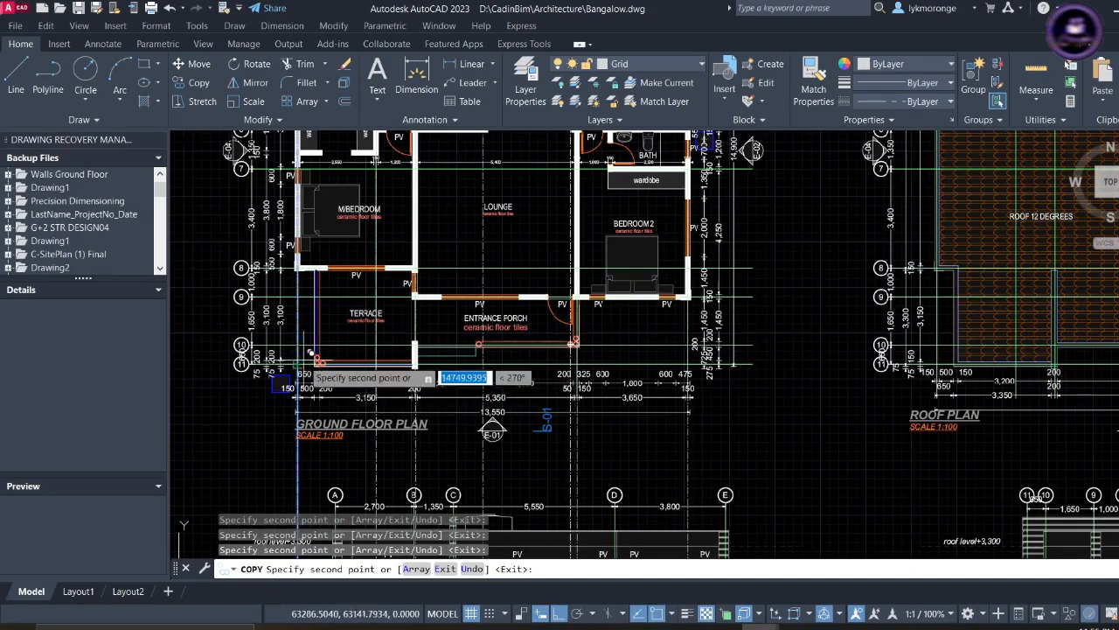
{"action": "scroll", "coordinate": [310, 353], "scroll_direction": "up", "scroll_amount": 10}
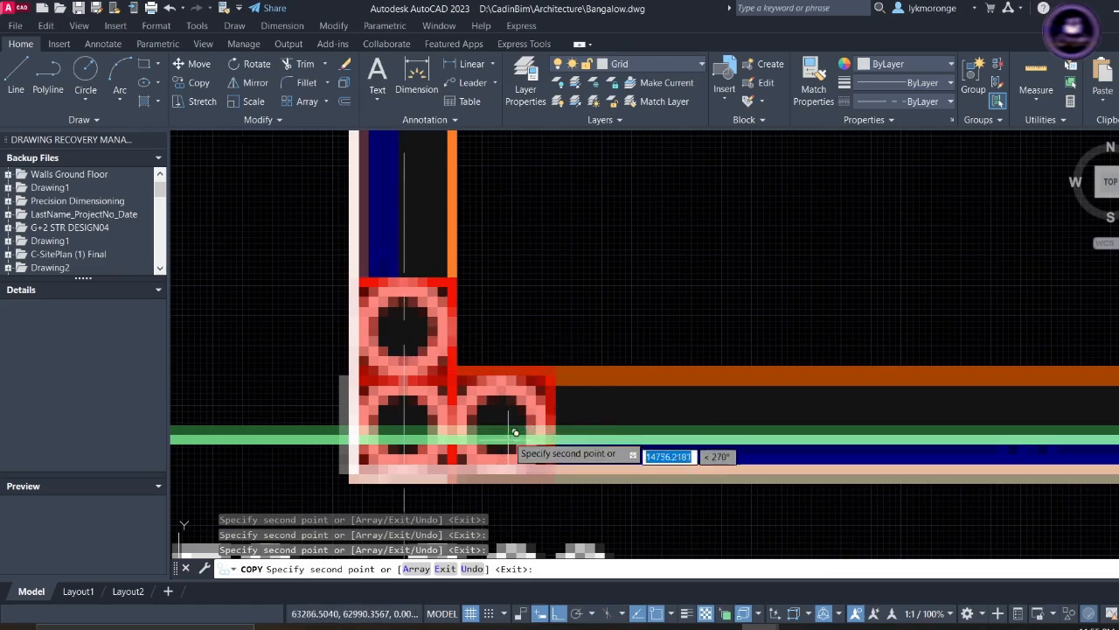
- Place another copy of the construction line through the adjacent inner column at the terrace corner
{"action": "scroll", "coordinate": [505, 413], "scroll_direction": "down", "scroll_amount": 2}
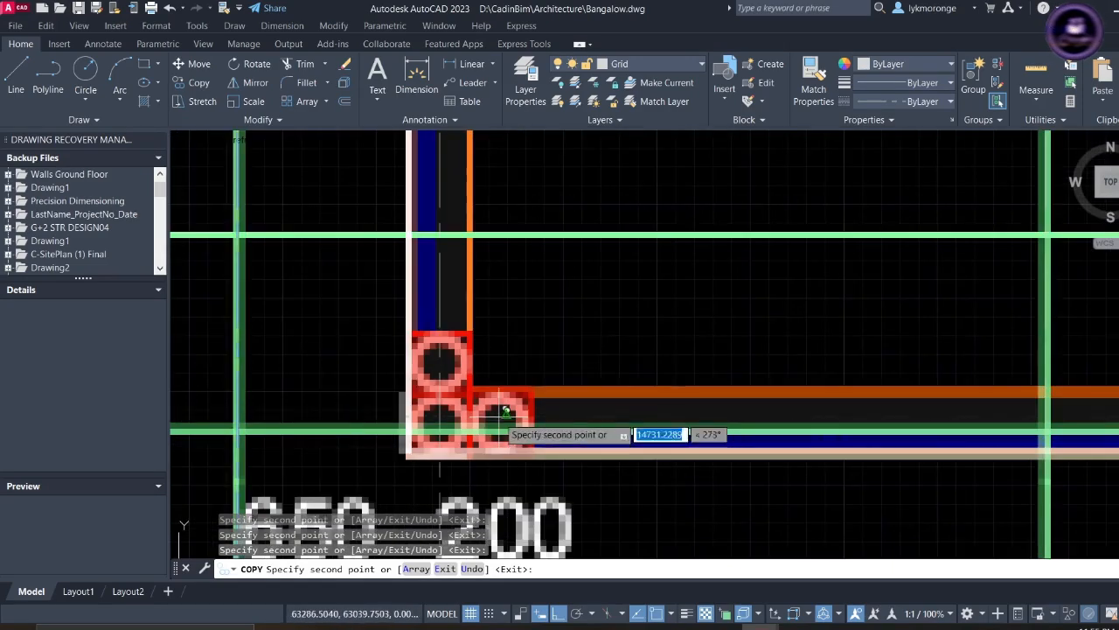
{"action": "scroll", "coordinate": [506, 413], "scroll_direction": "down", "scroll_amount": 3}
{"action": "middle_click_drag", "start_coordinate": [504, 414], "coordinate": [503, 304]}
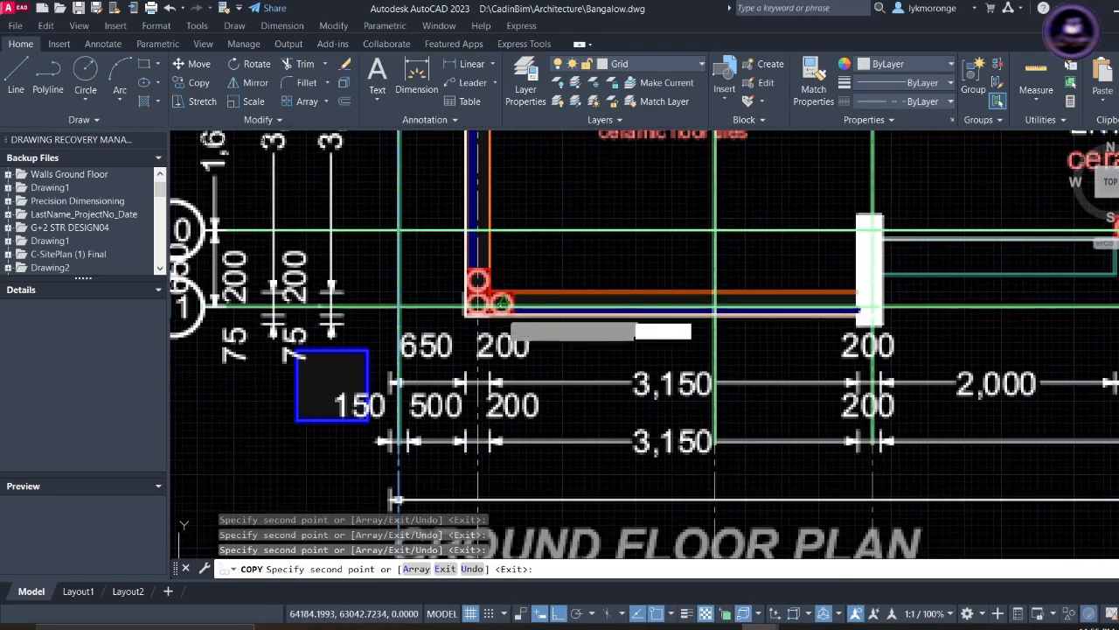
{"action": "scroll", "coordinate": [503, 303], "scroll_direction": "up", "scroll_amount": 4}
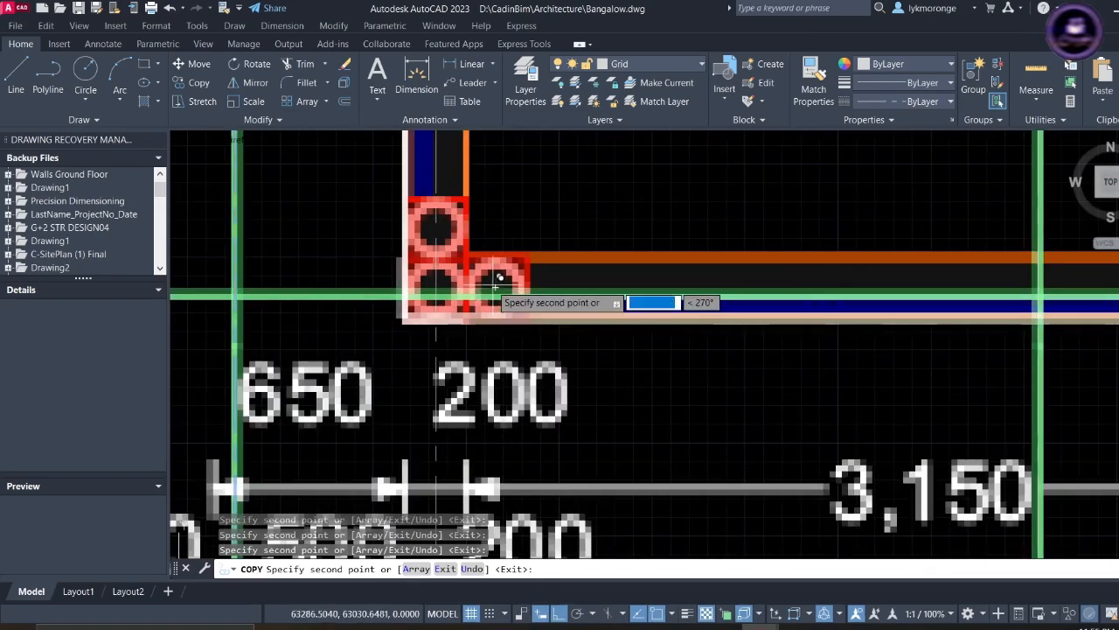
- Examine the floor plan for further walls that need vertical grid lines, and end the Copy command
{"action": "scroll", "coordinate": [503, 280], "scroll_direction": "down", "scroll_amount": 5}
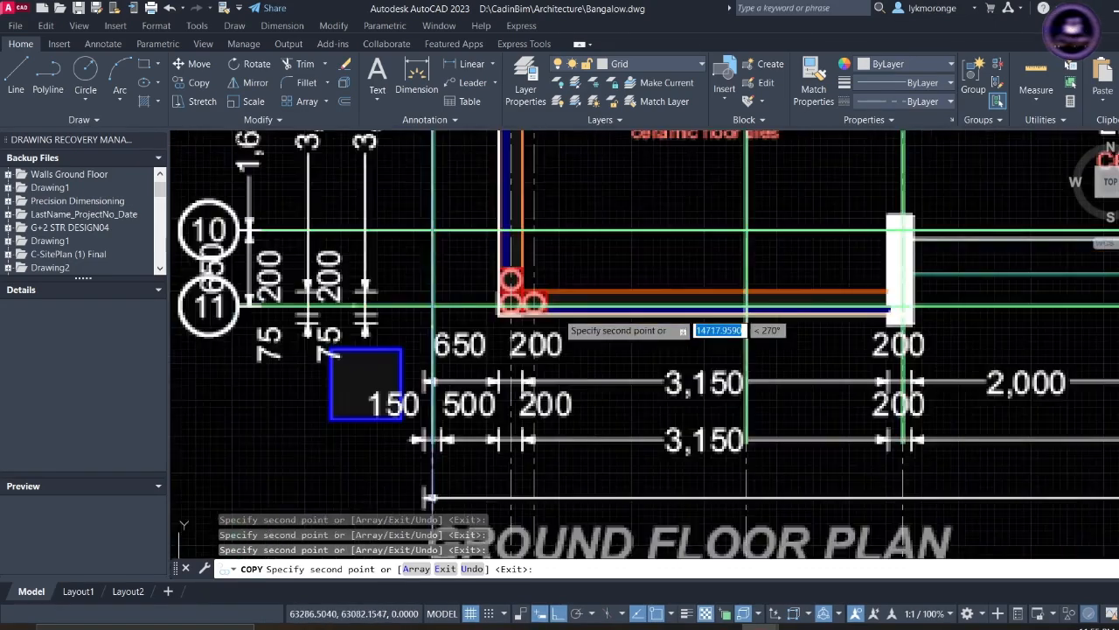
{"action": "scroll", "coordinate": [752, 354], "scroll_direction": "down", "scroll_amount": 4}
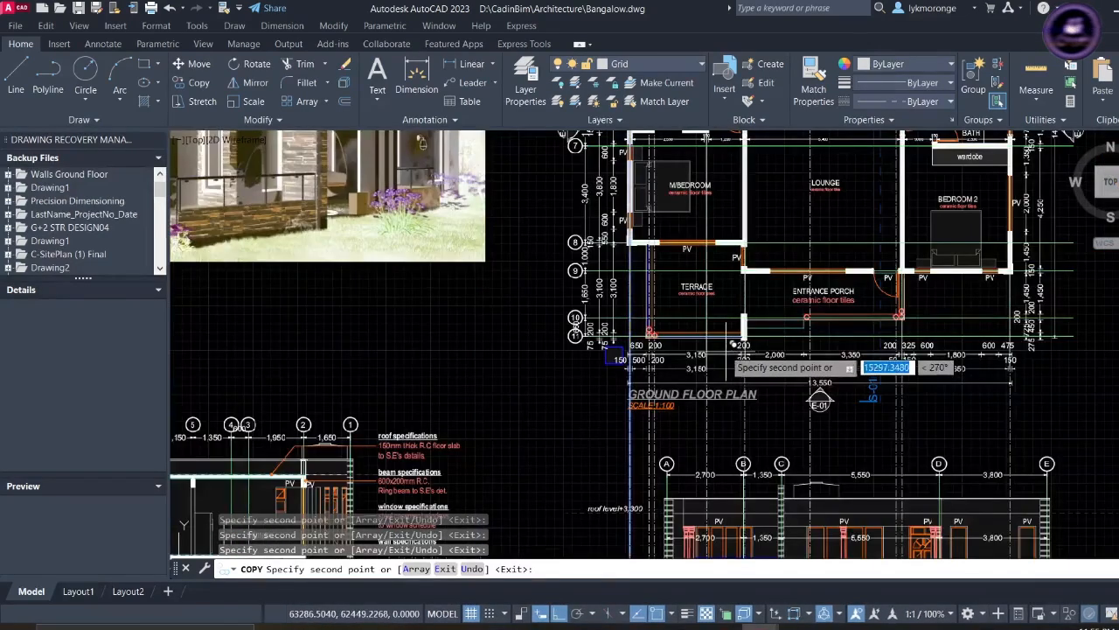
{"action": "mouse_move", "coordinate": [752, 354]}
{"action": "middle_mouse_down"}
{"action": "mouse_move", "coordinate": [620, 369]}
{"action": "mouse_move", "coordinate": [574, 494]}
{"action": "middle_mouse_up"}
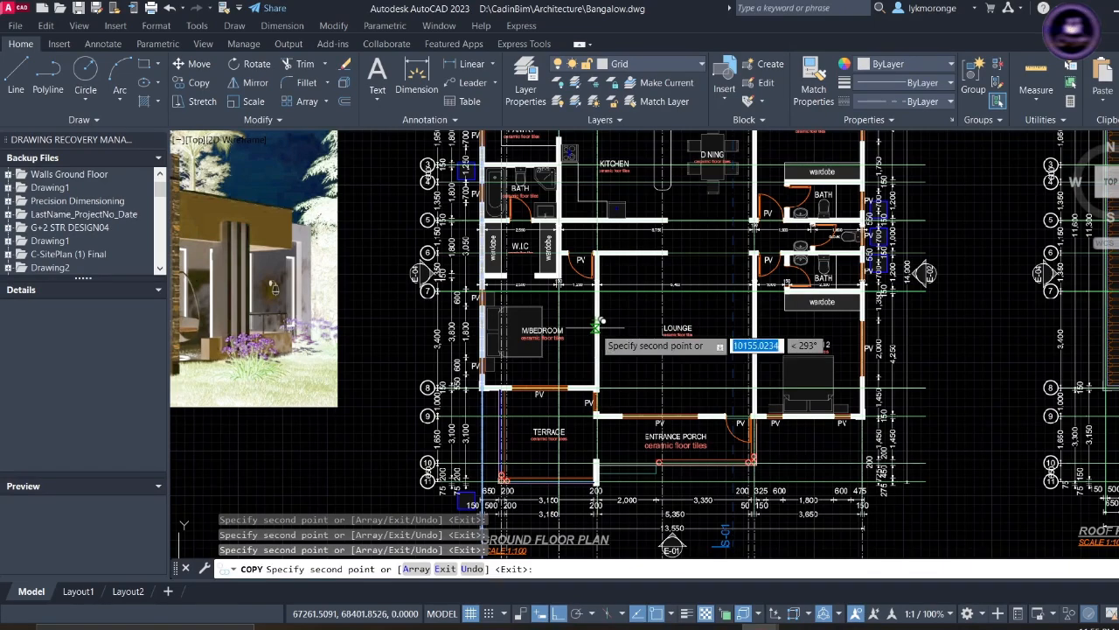
{"action": "middle_click_drag", "start_coordinate": [597, 328], "coordinate": [581, 476]}
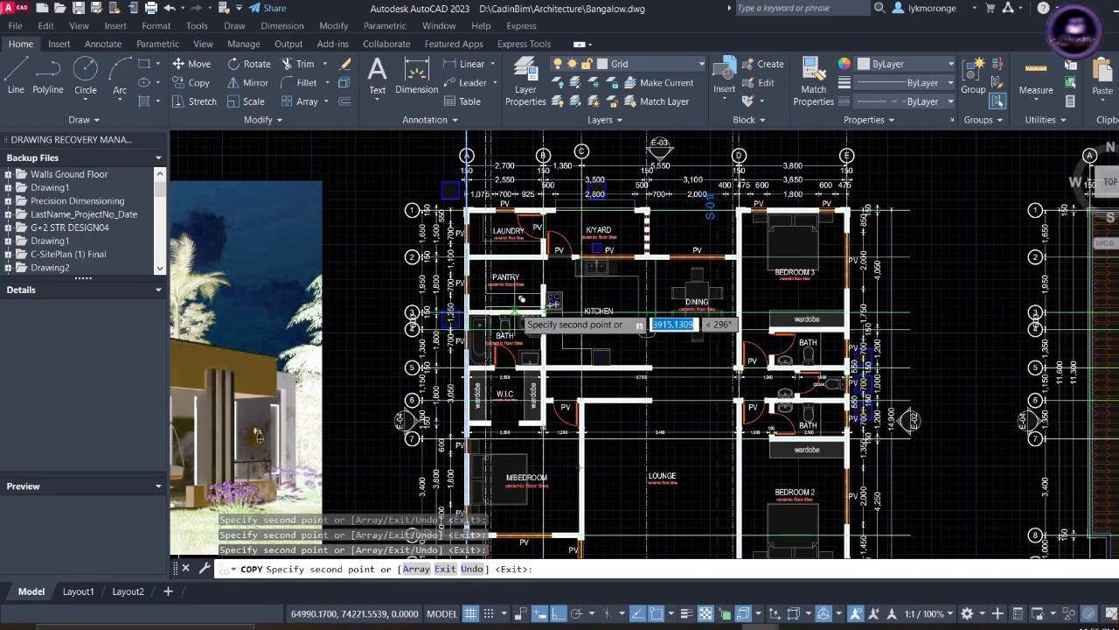
{"action": "scroll", "coordinate": [488, 316], "scroll_direction": "up", "scroll_amount": 4}
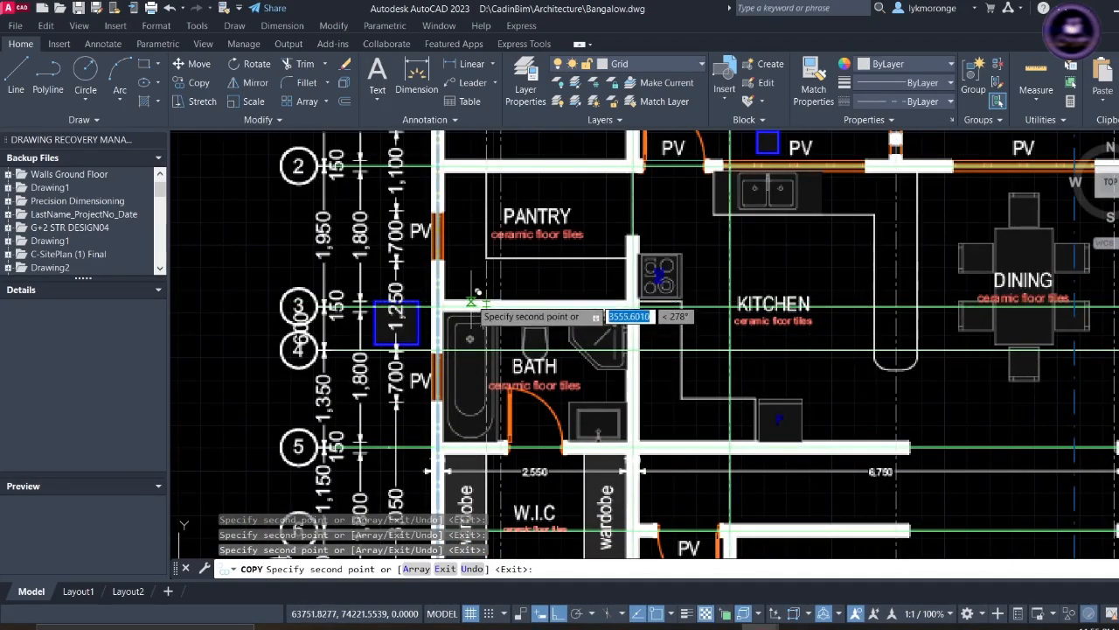
{"action": "scroll", "coordinate": [472, 297], "scroll_direction": "down", "scroll_amount": 4}
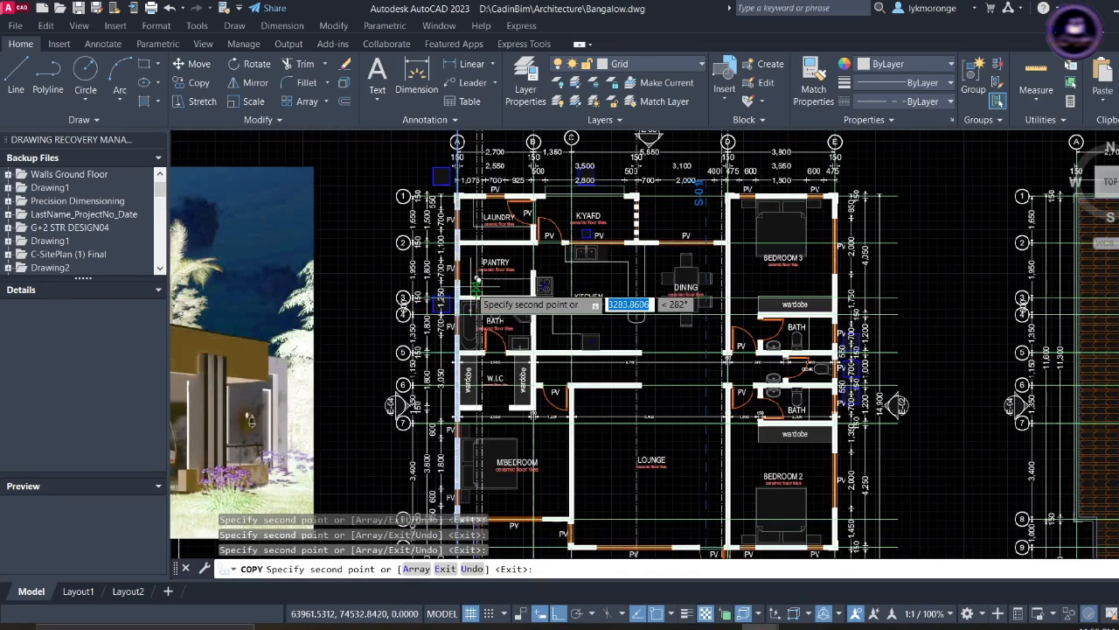
{"action": "key", "text": "Escape"}
{"action": "scroll", "coordinate": [448, 269], "scroll_direction": "down", "scroll_amount": 5}
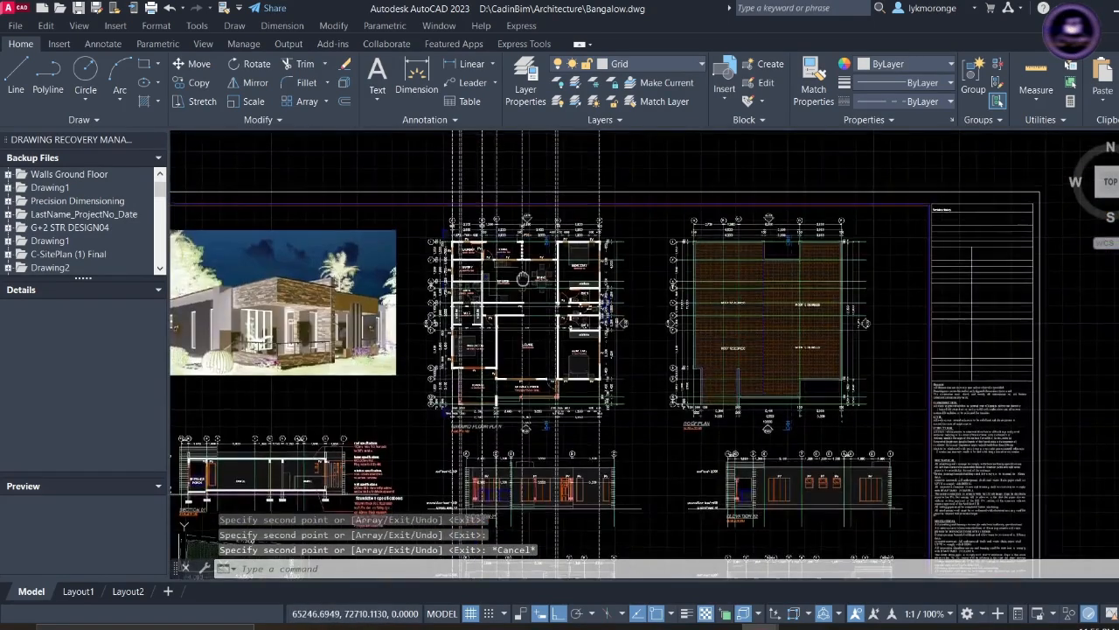
{"action": "middle_click_drag", "start_coordinate": [471, 299], "coordinate": [552, 232]}
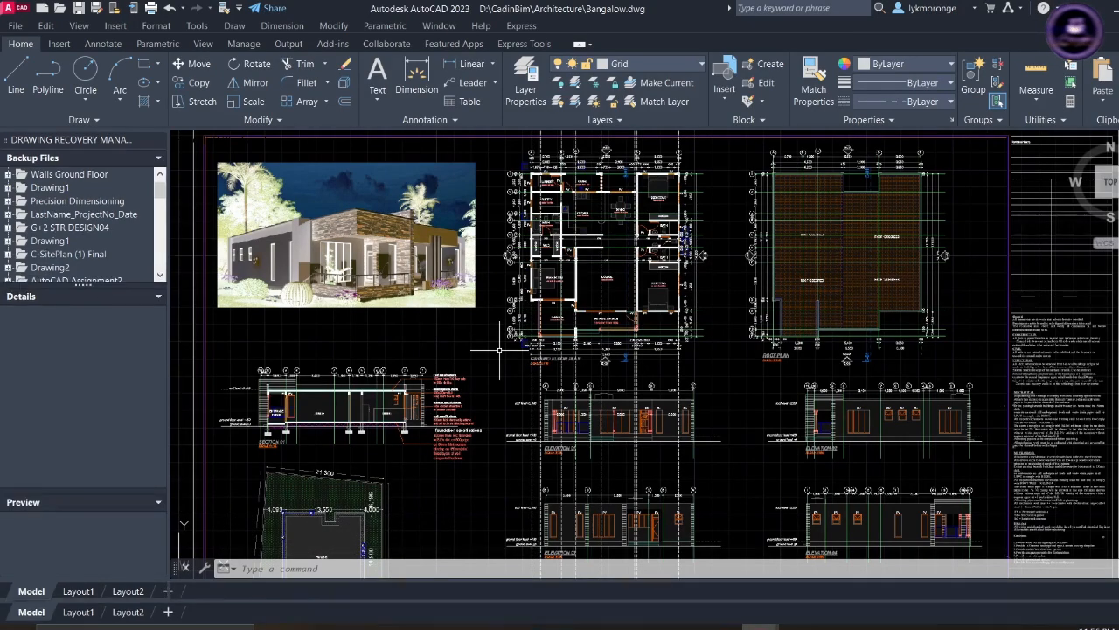
{"action": "middle_click_drag", "start_coordinate": [499, 349], "coordinate": [558, 344]}
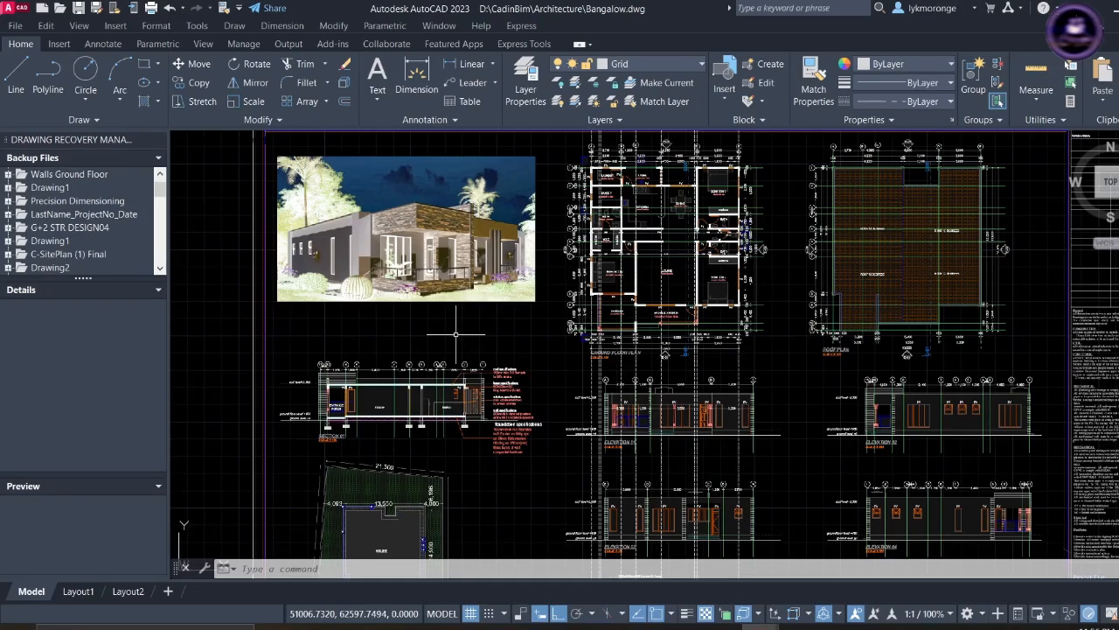
- Draw horizontal construction lines through the centres of the outer corner column and the column just above it at the terrace corner
{"action": "type", "text": "l"}
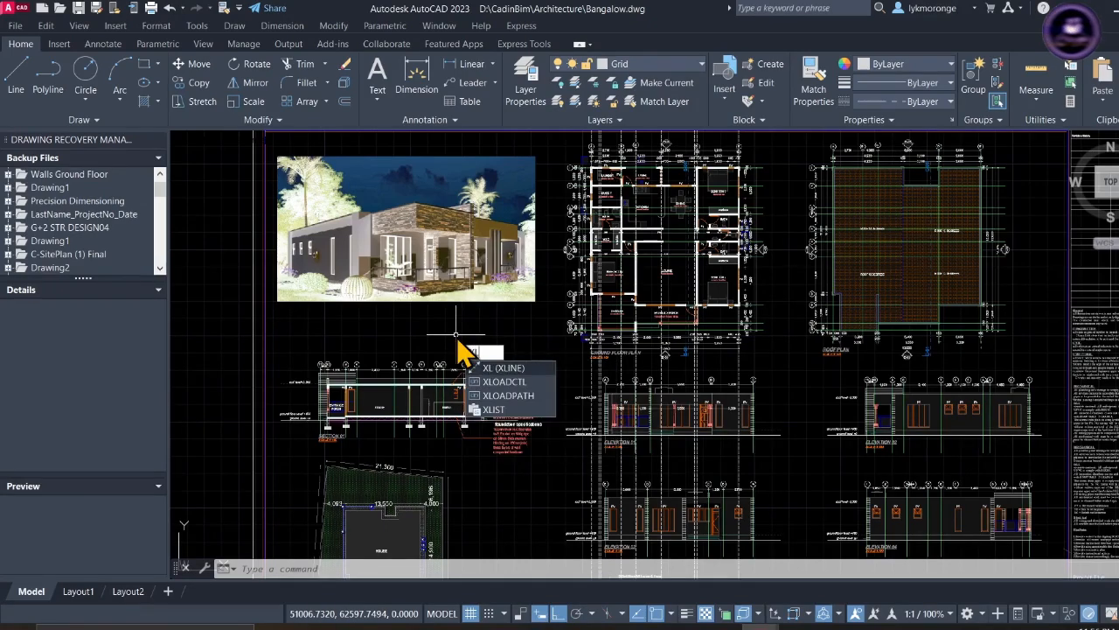
{"action": "key", "text": "Return"}
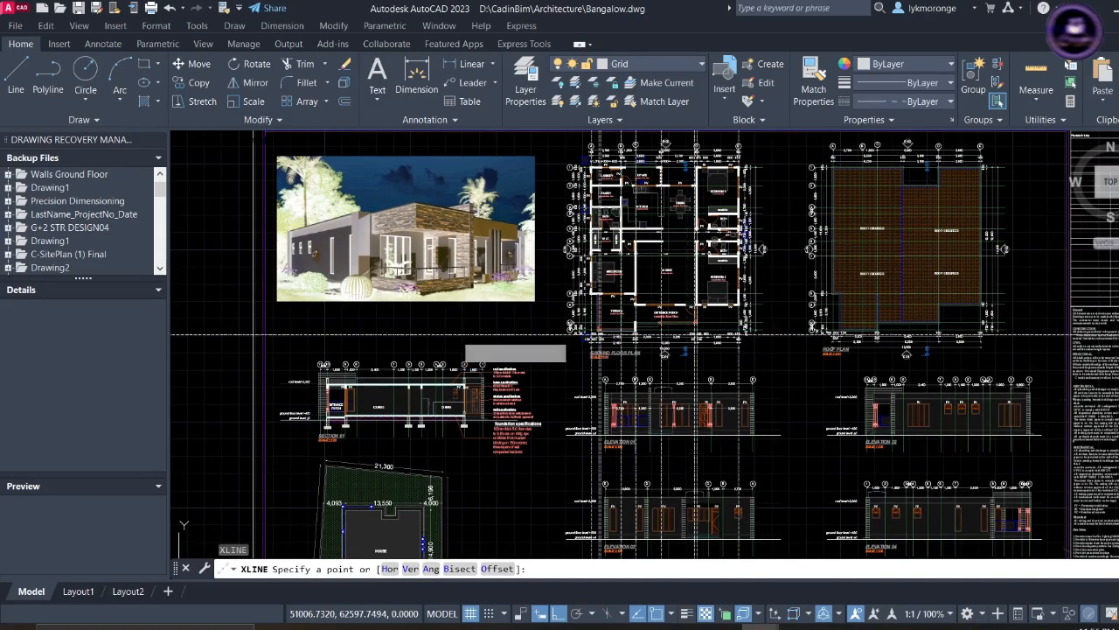
{"action": "key", "text": "Return"}
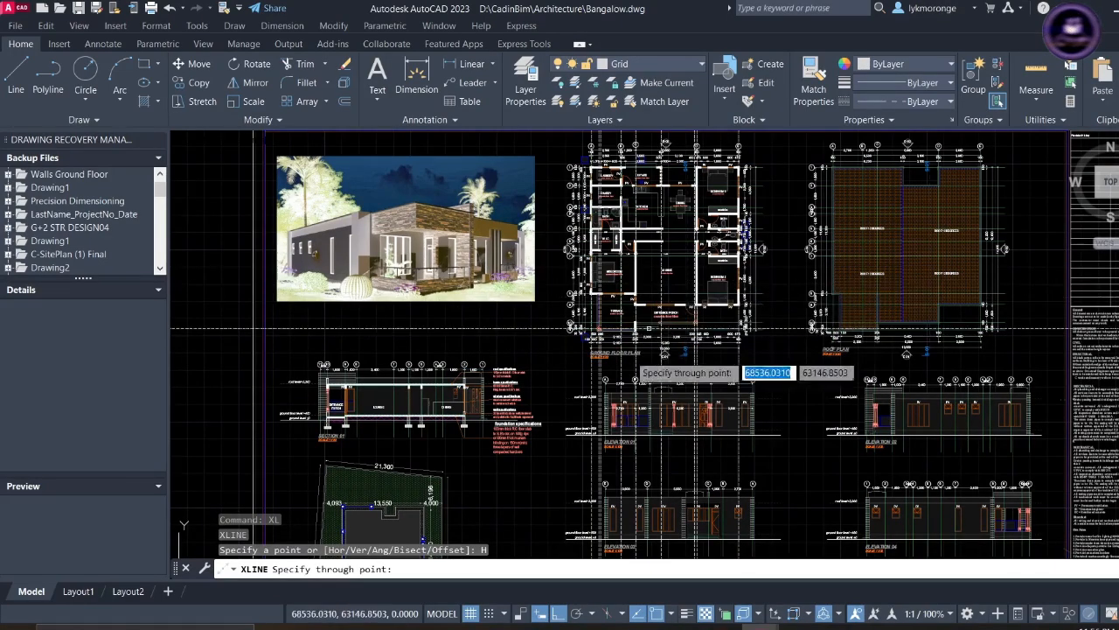
{"action": "scroll", "coordinate": [630, 359], "scroll_direction": "up", "scroll_amount": 4}
{"action": "scroll", "coordinate": [601, 322], "scroll_direction": "up", "scroll_amount": 5}
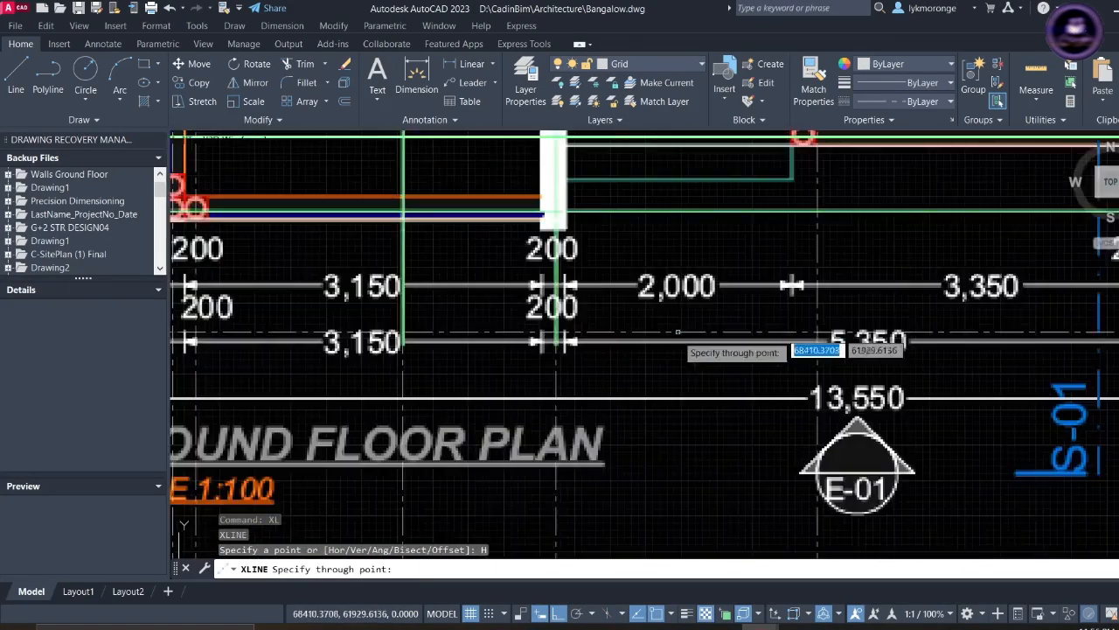
{"action": "scroll", "coordinate": [573, 278], "scroll_direction": "down", "scroll_amount": 2}
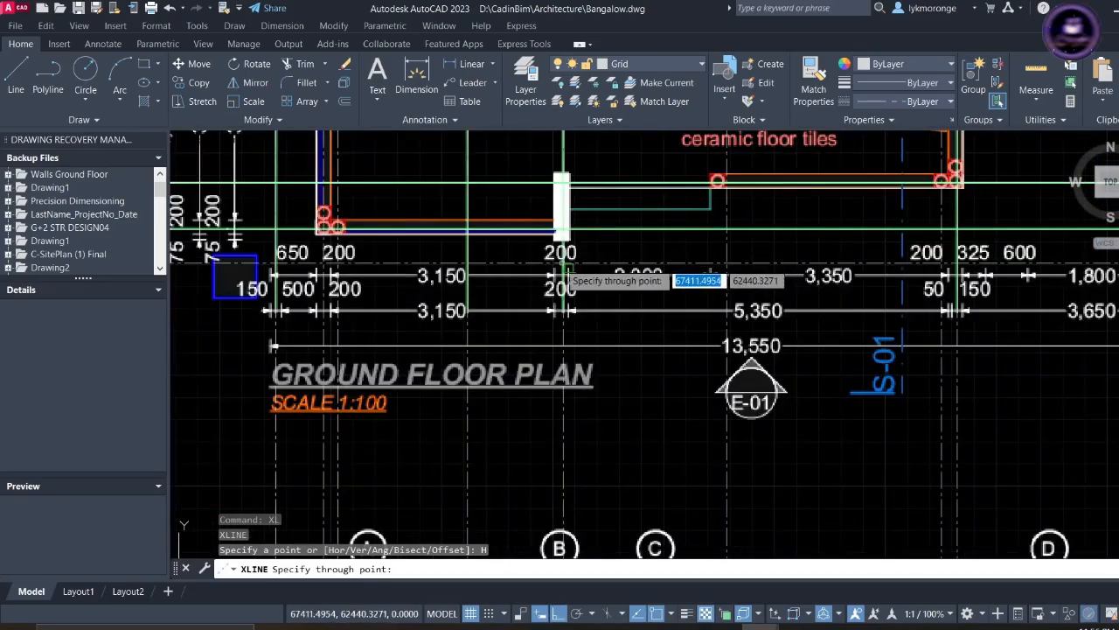
{"action": "scroll", "coordinate": [552, 238], "scroll_direction": "down", "scroll_amount": 2}
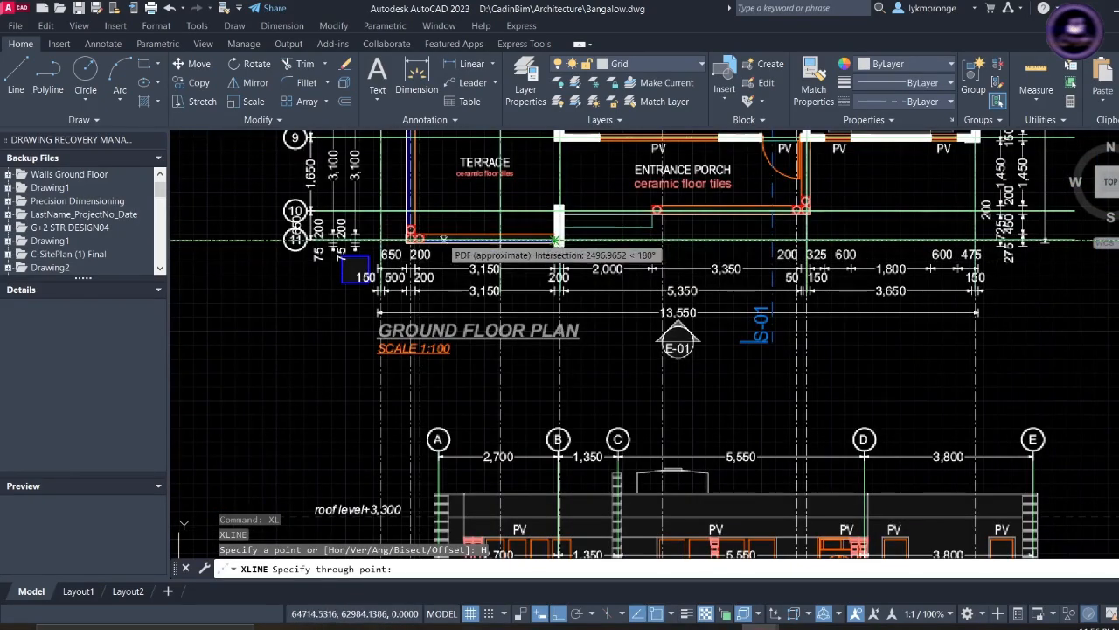
{"action": "scroll", "coordinate": [424, 238], "scroll_direction": "up", "scroll_amount": 4}
{"action": "scroll", "coordinate": [395, 240], "scroll_direction": "up", "scroll_amount": 4}
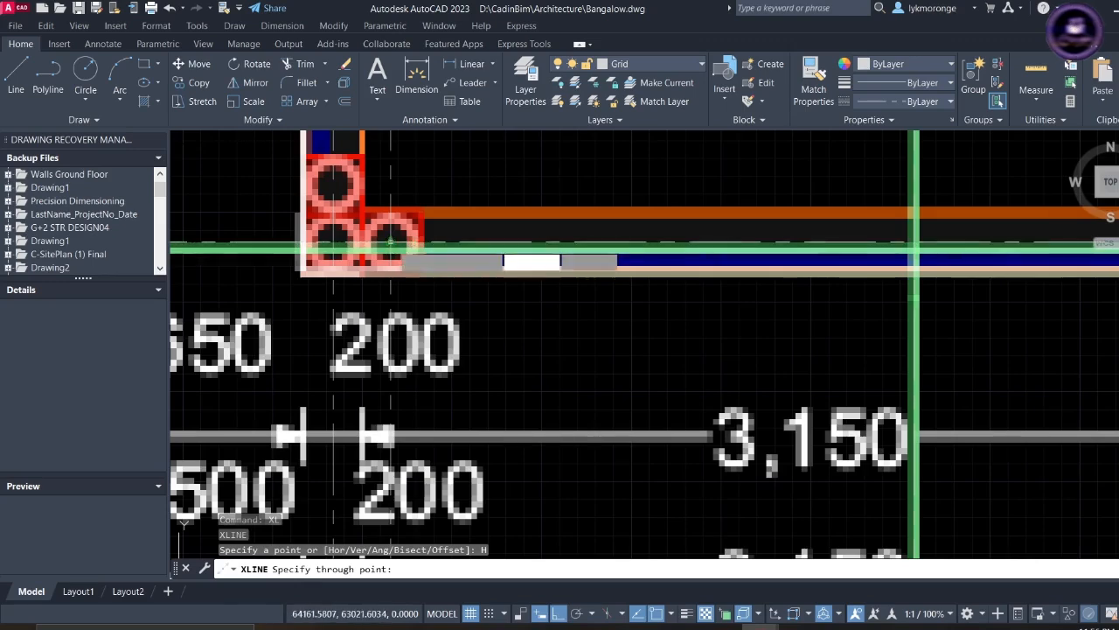
{"action": "scroll", "coordinate": [393, 237], "scroll_direction": "down", "scroll_amount": 2}
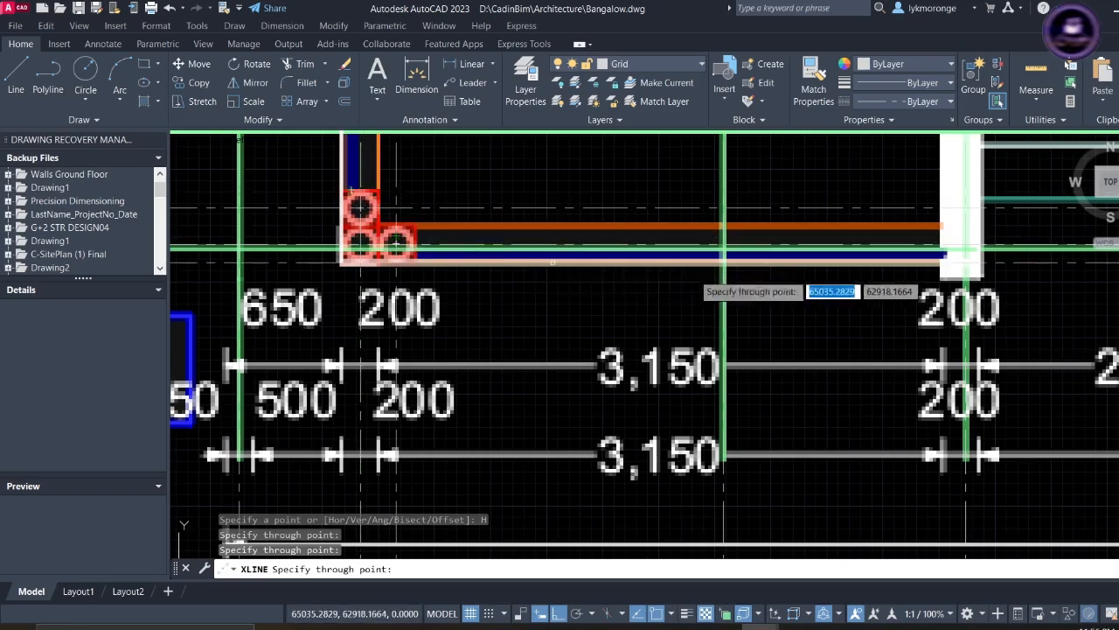
- Place a horizontal construction line through the centre of the entrance porch's edge column beside the step, on grid 10
{"action": "mouse_move", "coordinate": [686, 280]}
{"action": "middle_mouse_down"}
{"action": "mouse_move", "coordinate": [500, 310]}
{"action": "mouse_move", "coordinate": [219, 305]}
{"action": "middle_mouse_up"}
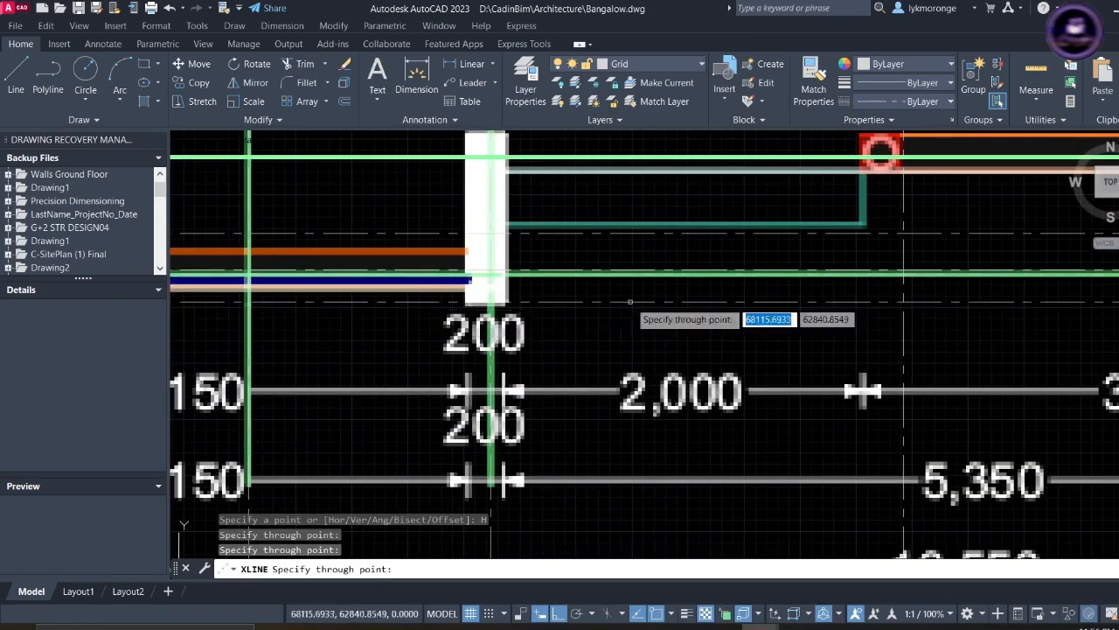
{"action": "scroll", "coordinate": [629, 302], "scroll_direction": "down", "scroll_amount": 4}
{"action": "mouse_move", "coordinate": [664, 308]}
{"action": "middle_mouse_down"}
{"action": "mouse_move", "coordinate": [572, 323]}
{"action": "mouse_move", "coordinate": [508, 294]}
{"action": "mouse_move", "coordinate": [520, 295]}
{"action": "middle_mouse_up"}
{"action": "scroll", "coordinate": [573, 238], "scroll_direction": "up", "scroll_amount": 7}
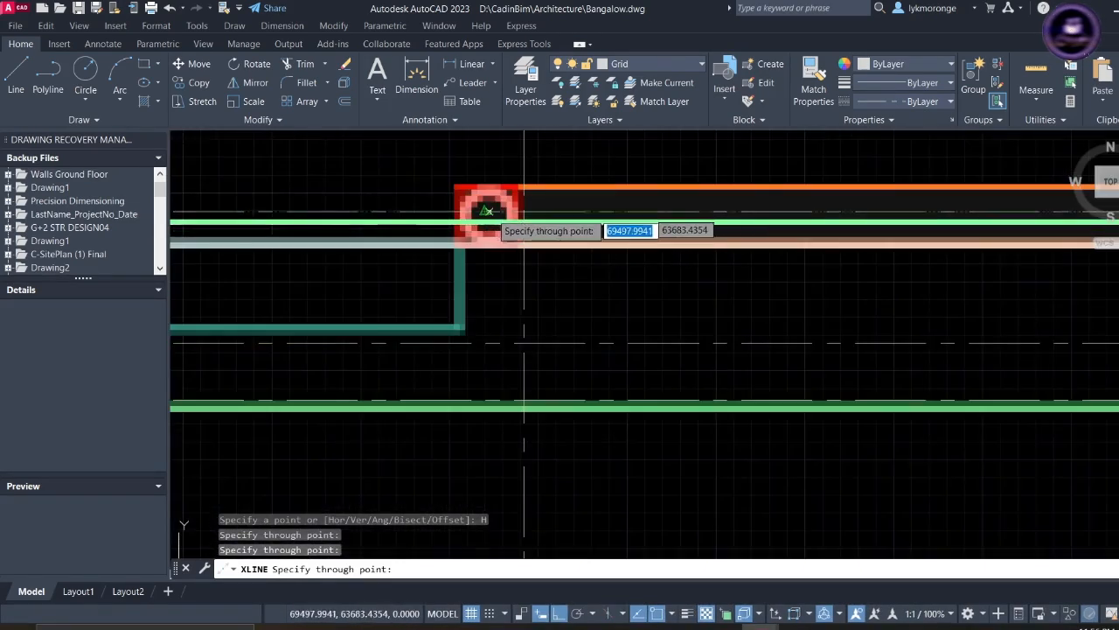
{"action": "scroll", "coordinate": [523, 215], "scroll_direction": "down", "scroll_amount": 4}
{"action": "scroll", "coordinate": [503, 223], "scroll_direction": "up", "scroll_amount": 5}
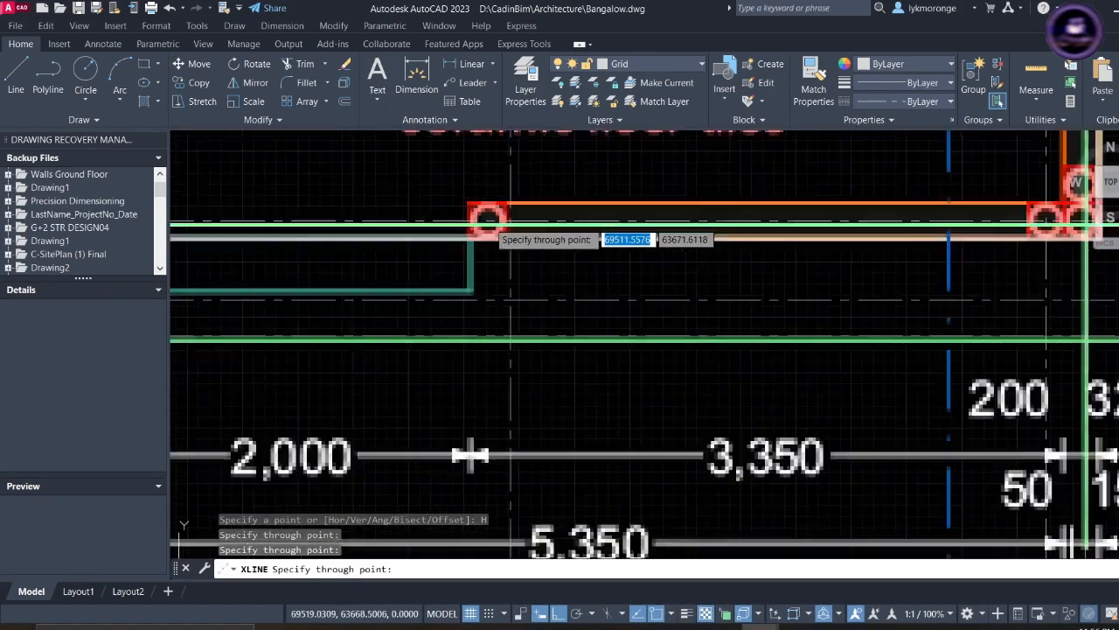
{"action": "scroll", "coordinate": [522, 218], "scroll_direction": "down", "scroll_amount": 2}
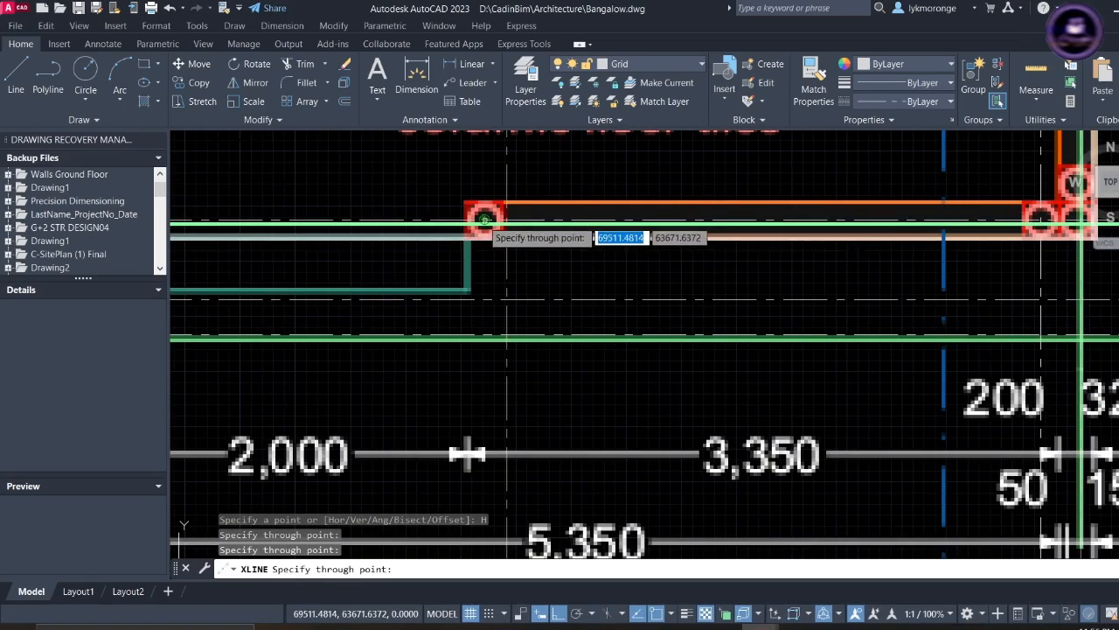
{"action": "scroll", "coordinate": [506, 225], "scroll_direction": "up", "scroll_amount": 5}
{"action": "scroll", "coordinate": [505, 226], "scroll_direction": "down", "scroll_amount": 5}
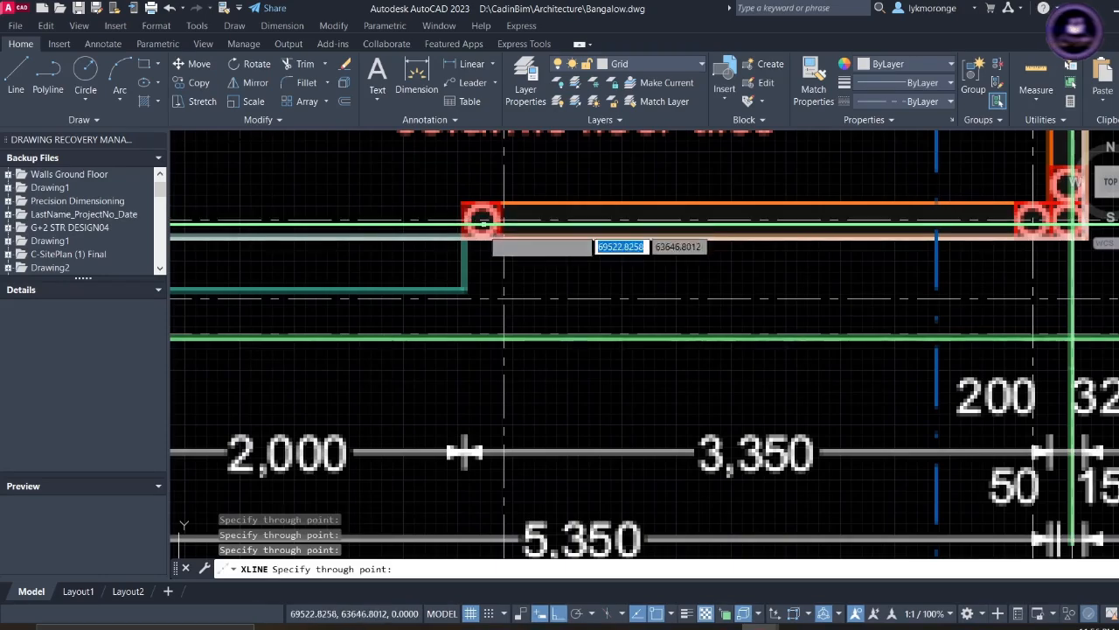
- Place a horizontal construction line through the upper column of the entrance porch corner beside grid D
{"action": "scroll", "coordinate": [504, 225], "scroll_direction": "down", "scroll_amount": 4}
{"action": "middle_click_drag", "start_coordinate": [505, 225], "coordinate": [356, 246]}
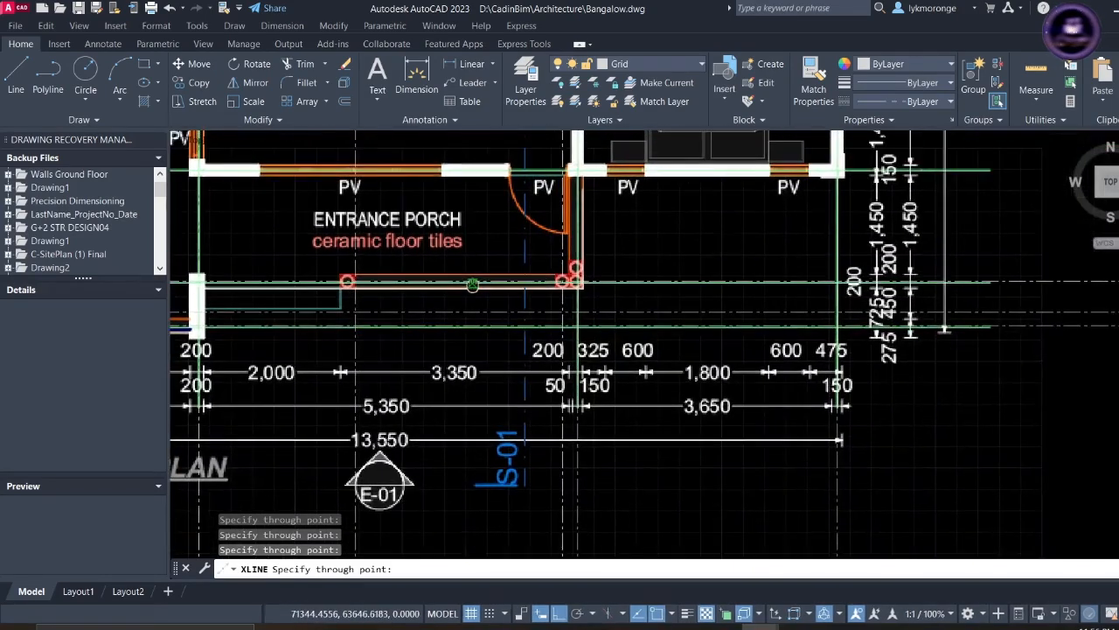
{"action": "scroll", "coordinate": [554, 296], "scroll_direction": "up", "scroll_amount": 3}
{"action": "scroll", "coordinate": [554, 295], "scroll_direction": "up", "scroll_amount": 2}
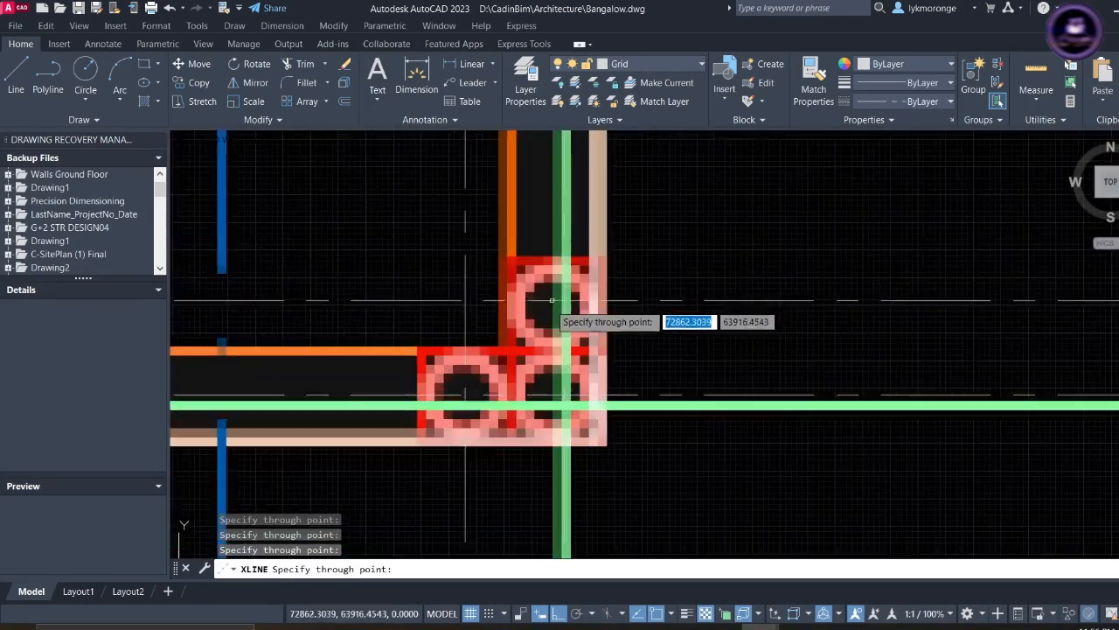
{"action": "scroll", "coordinate": [547, 304], "scroll_direction": "down", "scroll_amount": 2}
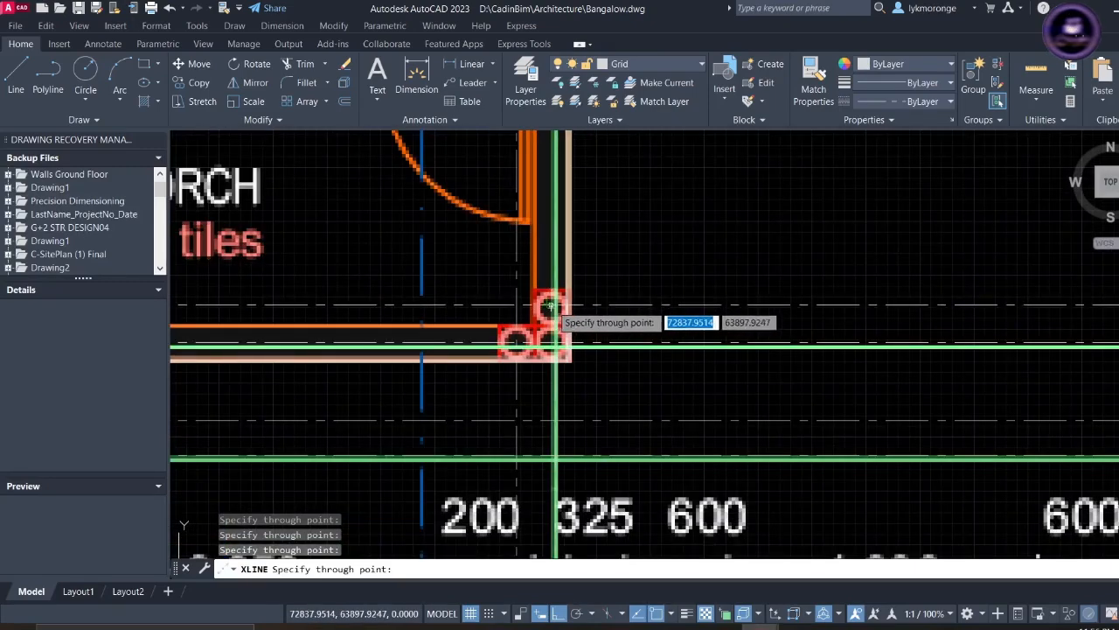
{"action": "scroll", "coordinate": [550, 307], "scroll_direction": "up", "scroll_amount": 3}
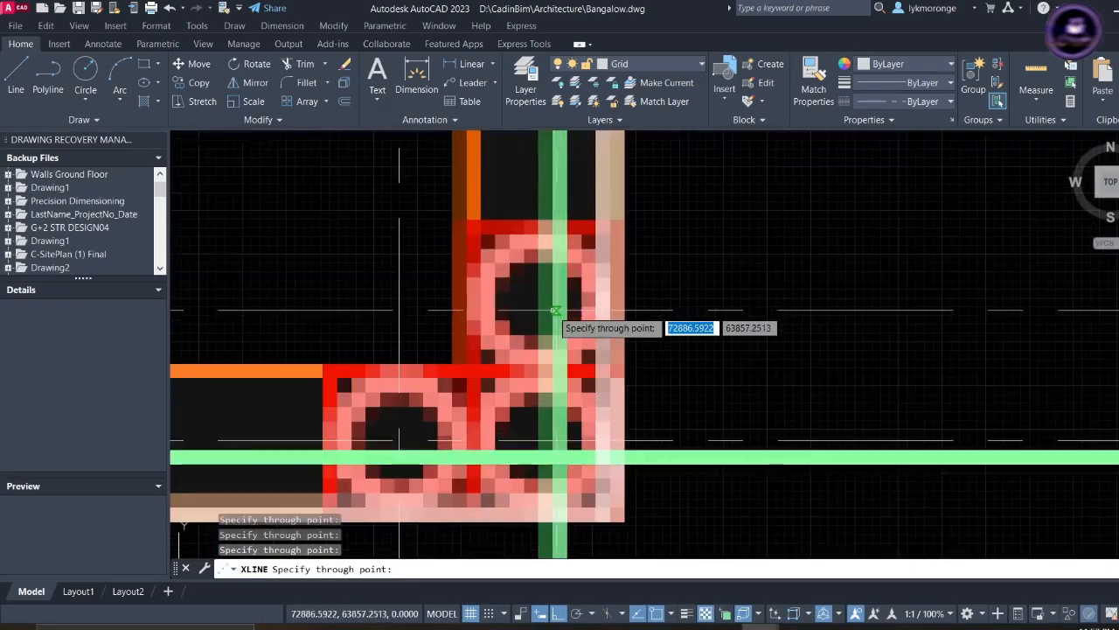
{"action": "scroll", "coordinate": [549, 309], "scroll_direction": "down", "scroll_amount": 8}
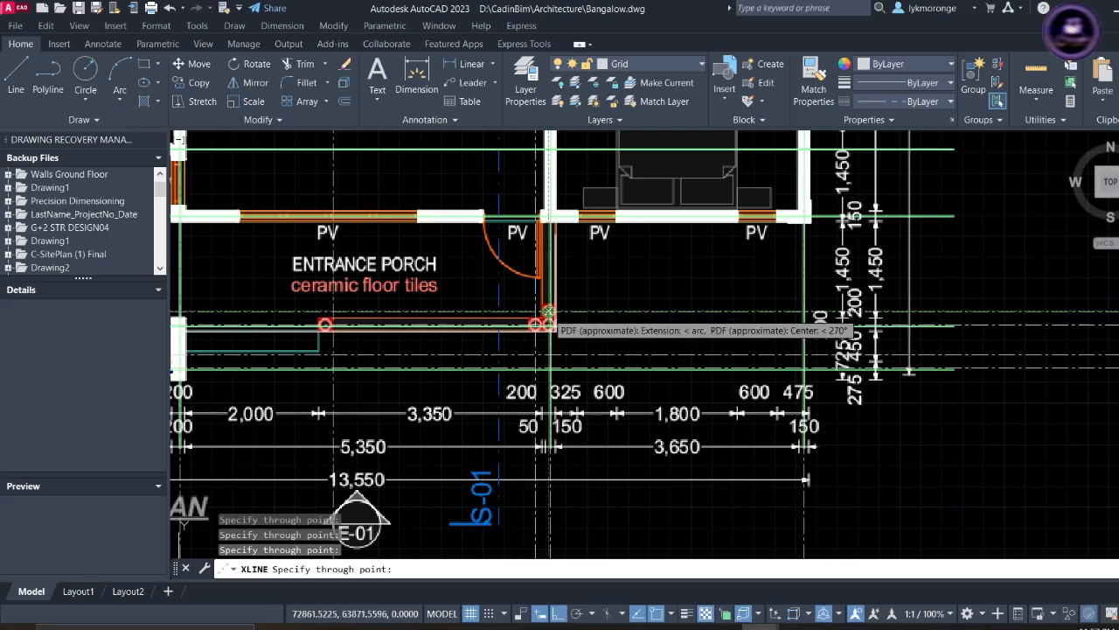
{"action": "scroll", "coordinate": [546, 311], "scroll_direction": "up", "scroll_amount": 4}
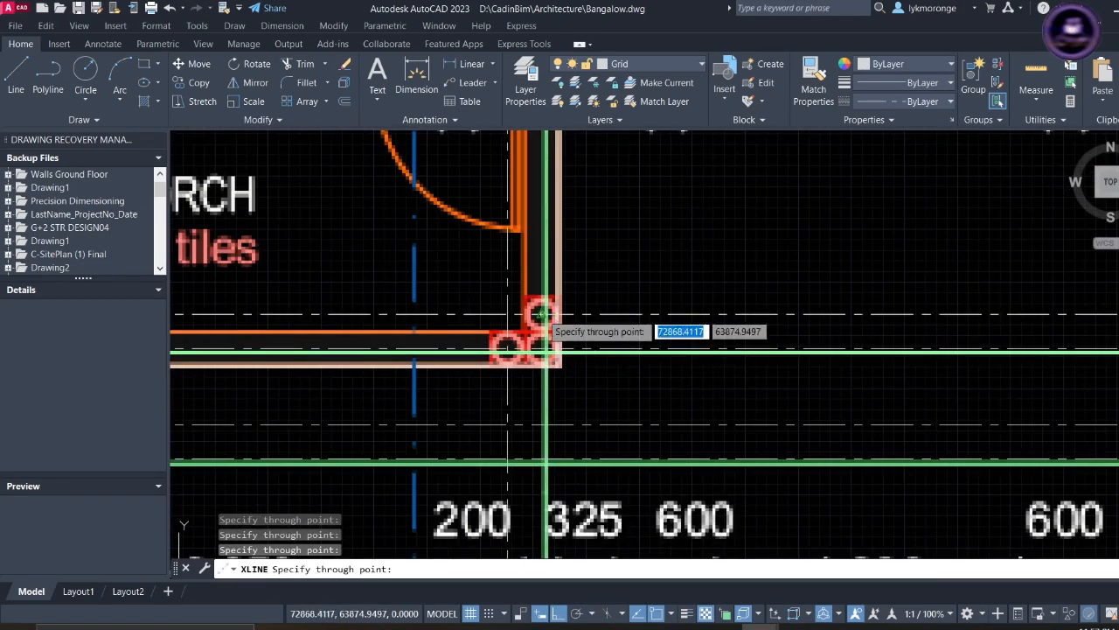
{"action": "scroll", "coordinate": [543, 313], "scroll_direction": "down", "scroll_amount": 6}
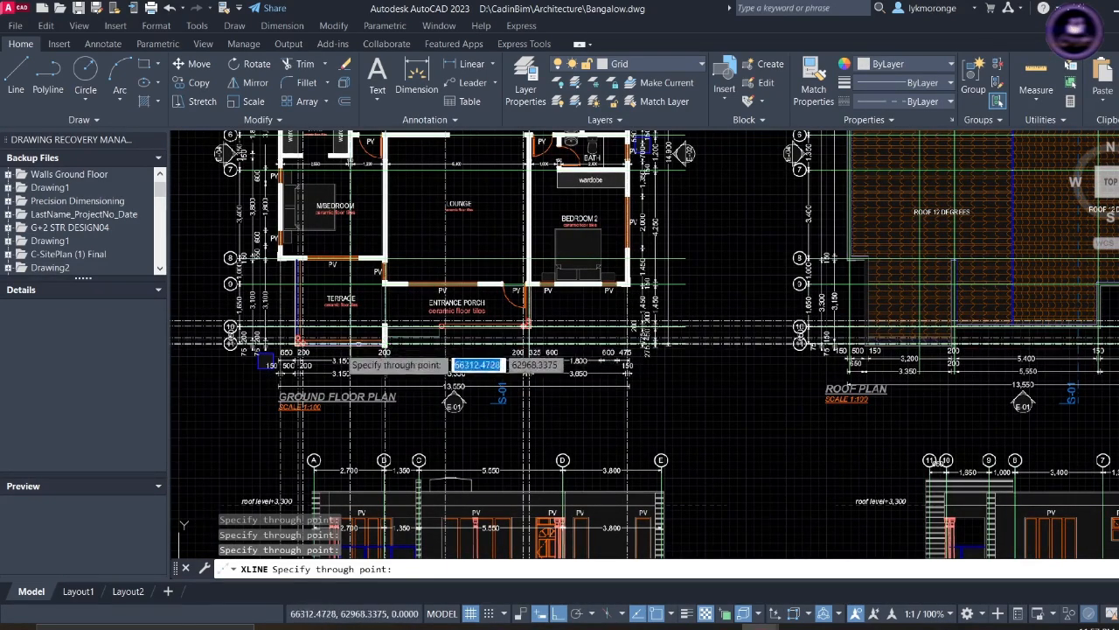
- Place a horizontal construction line through the wall between lounge and entrance porch on grid 9
{"action": "scroll", "coordinate": [349, 343], "scroll_direction": "up", "scroll_amount": 5}
{"action": "middle_click_drag", "start_coordinate": [382, 326], "coordinate": [406, 465]}
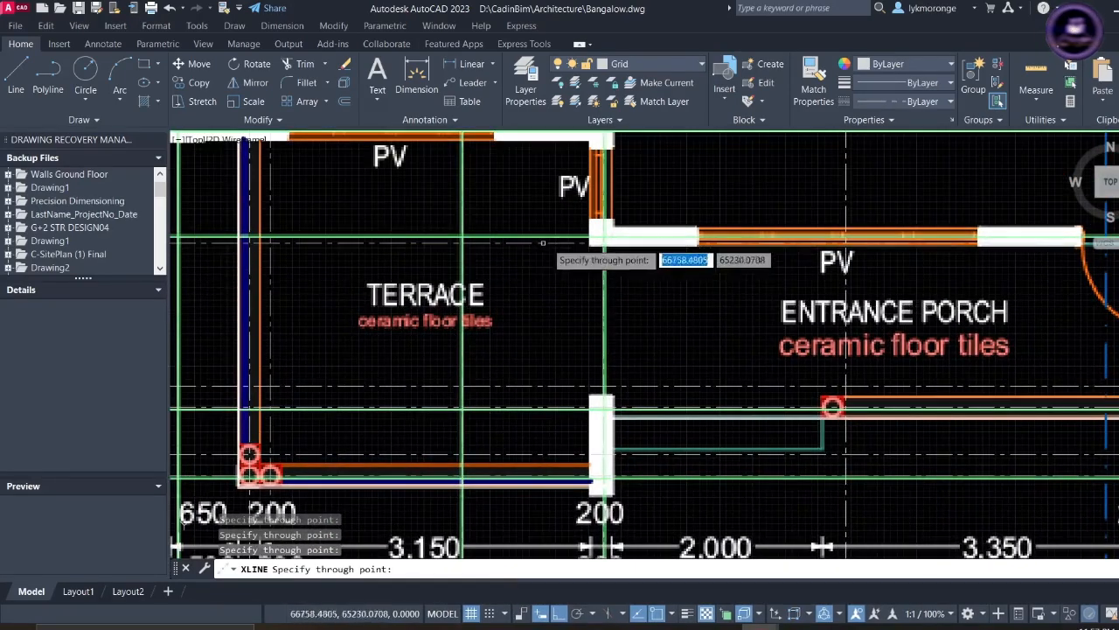
{"action": "scroll", "coordinate": [568, 241], "scroll_direction": "up", "scroll_amount": 4}
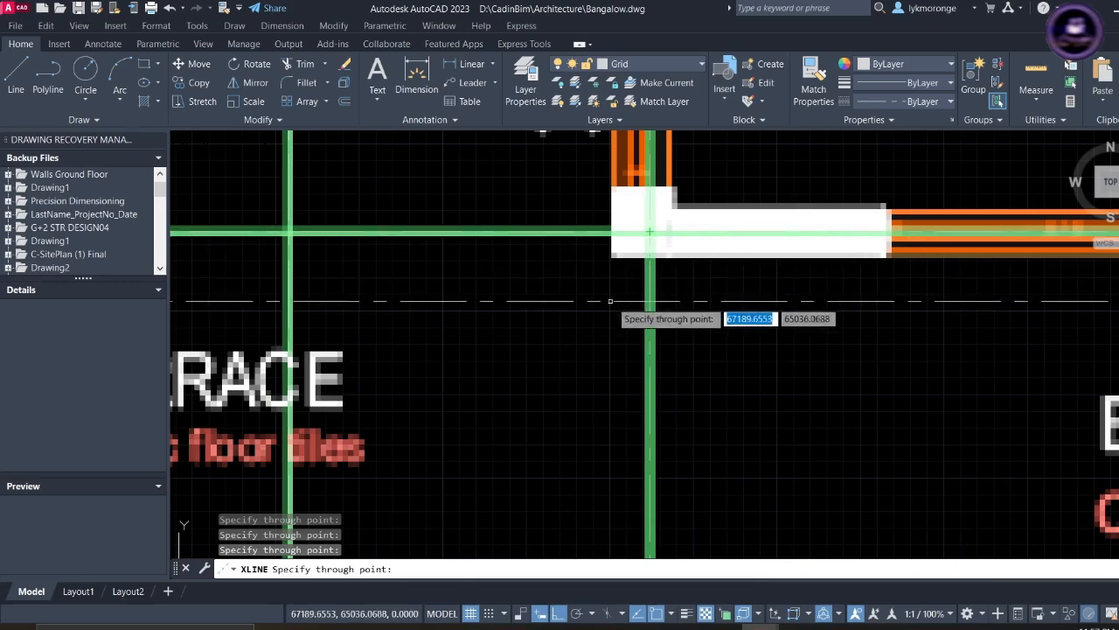
{"action": "scroll", "coordinate": [649, 232], "scroll_direction": "down", "scroll_amount": 6}
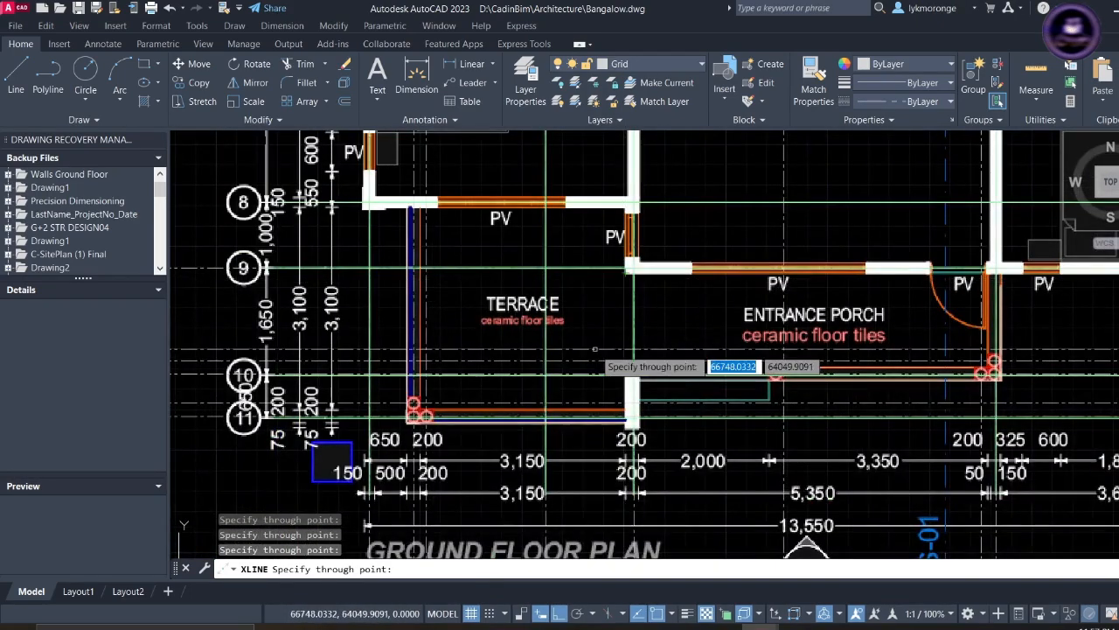
- Place a horizontal construction line through the wall between master bedroom and terrace on grid 8
{"action": "middle_click_drag", "start_coordinate": [596, 343], "coordinate": [598, 444]}
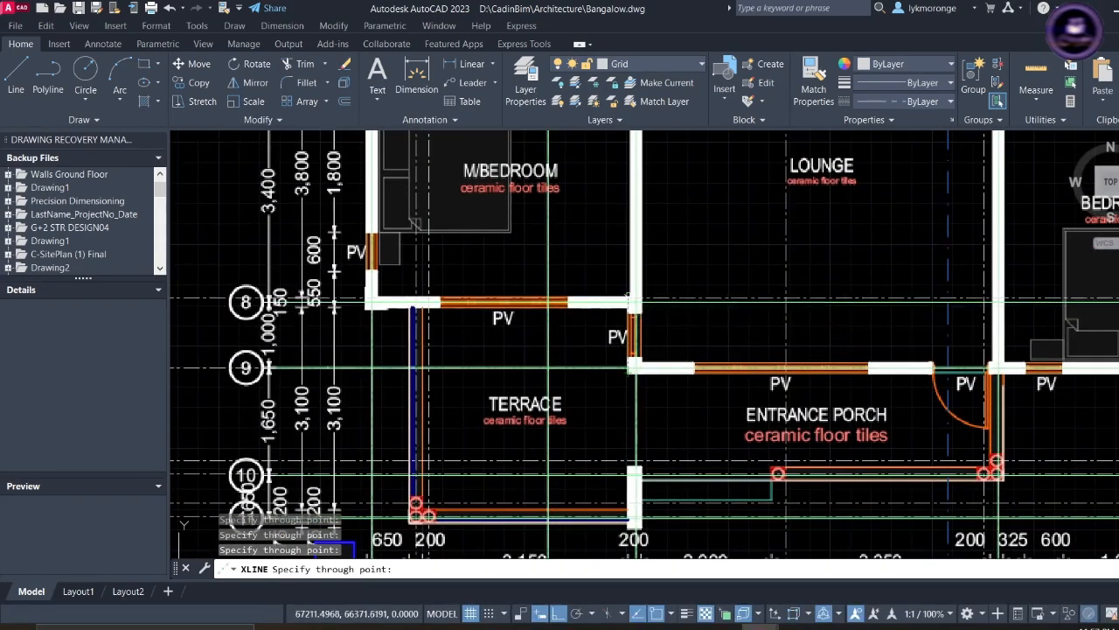
{"action": "scroll", "coordinate": [645, 300], "scroll_direction": "up", "scroll_amount": 2}
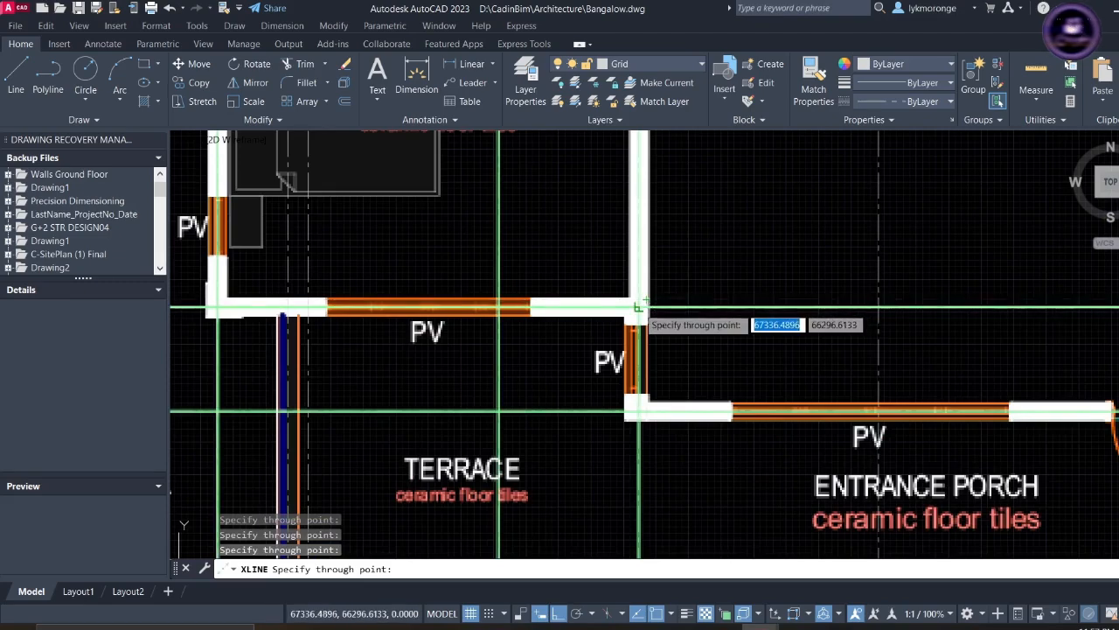
{"action": "scroll", "coordinate": [639, 308], "scroll_direction": "down", "scroll_amount": 8}
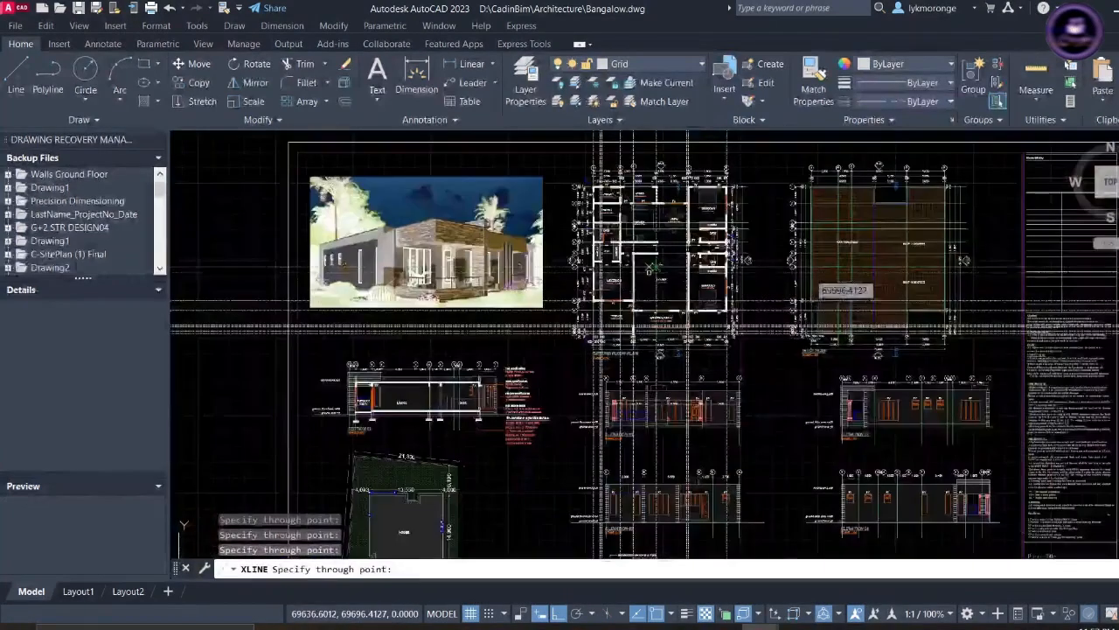
- Place a horizontal construction line through the wall between the bath and the Bedroom 2 wardrobe on grid 7
{"action": "scroll", "coordinate": [651, 283], "scroll_direction": "up", "scroll_amount": 9}
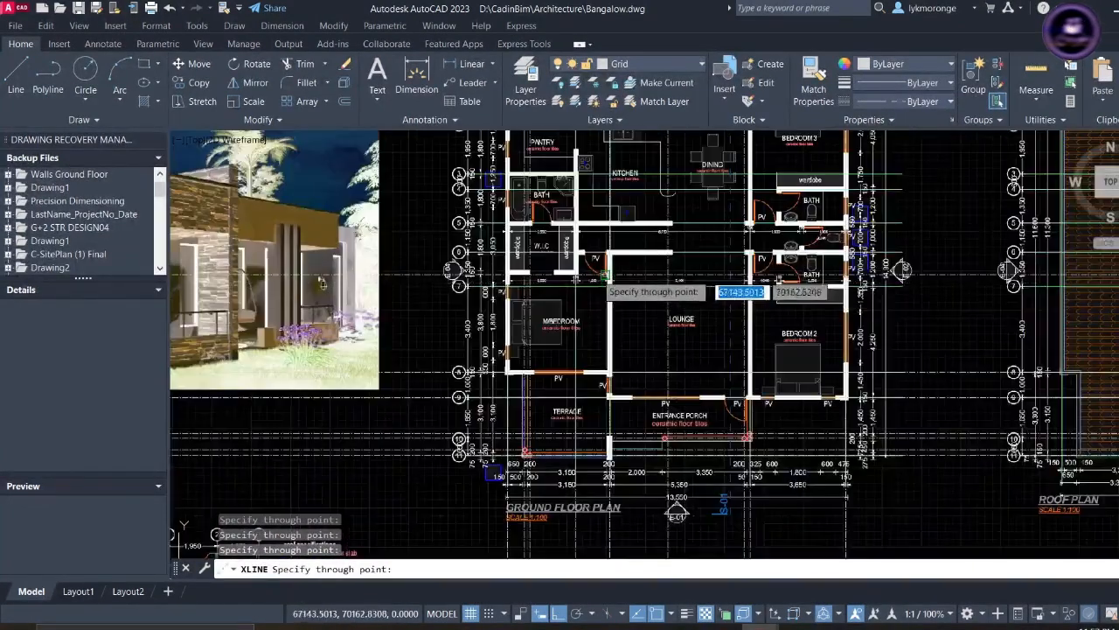
{"action": "scroll", "coordinate": [686, 278], "scroll_direction": "down", "scroll_amount": 6}
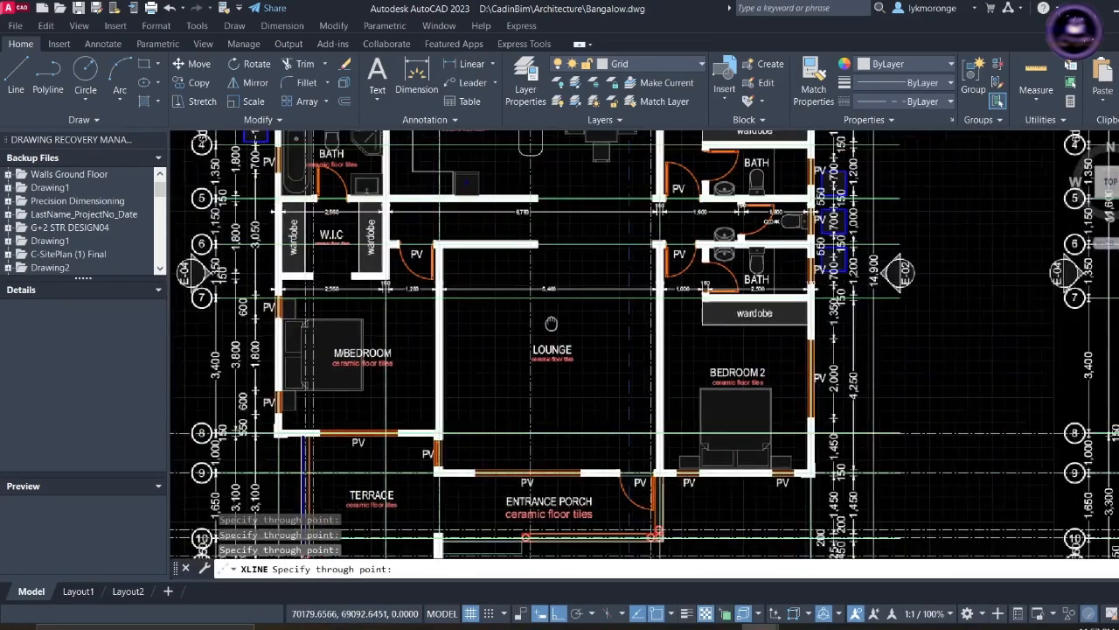
{"action": "middle_click_drag", "start_coordinate": [551, 324], "coordinate": [474, 315]}
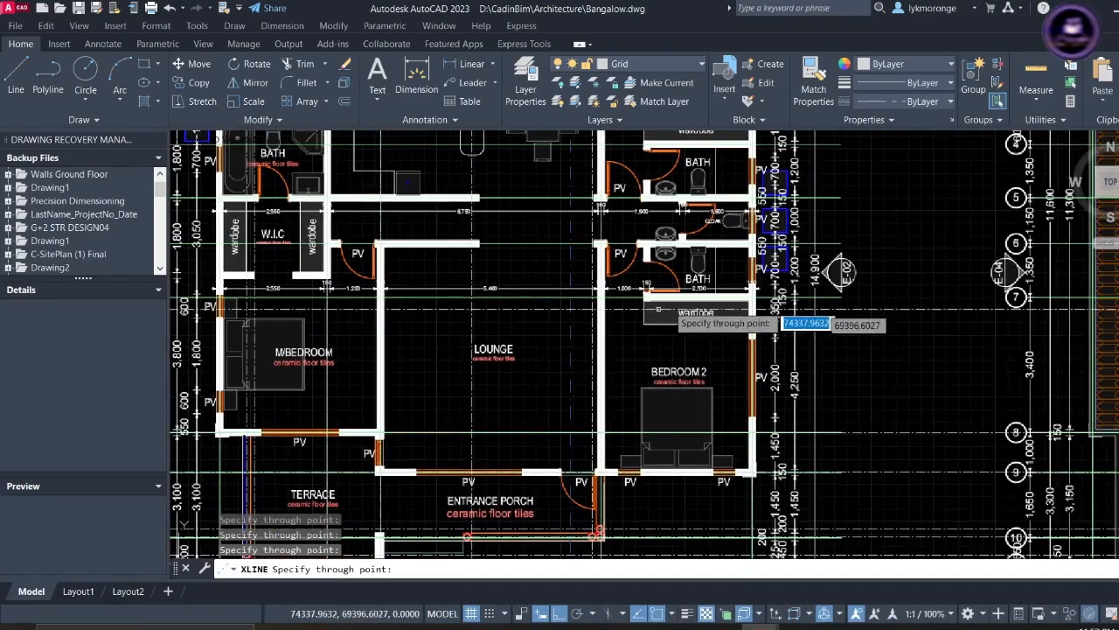
{"action": "scroll", "coordinate": [625, 288], "scroll_direction": "up", "scroll_amount": 6}
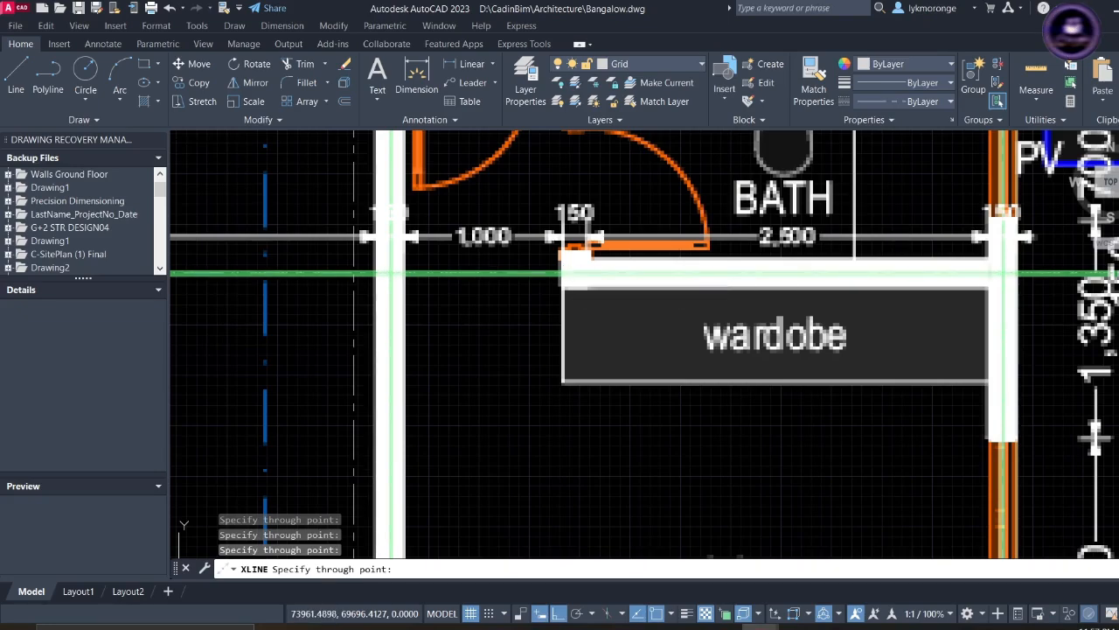
{"action": "scroll", "coordinate": [563, 272], "scroll_direction": "down", "scroll_amount": 10}
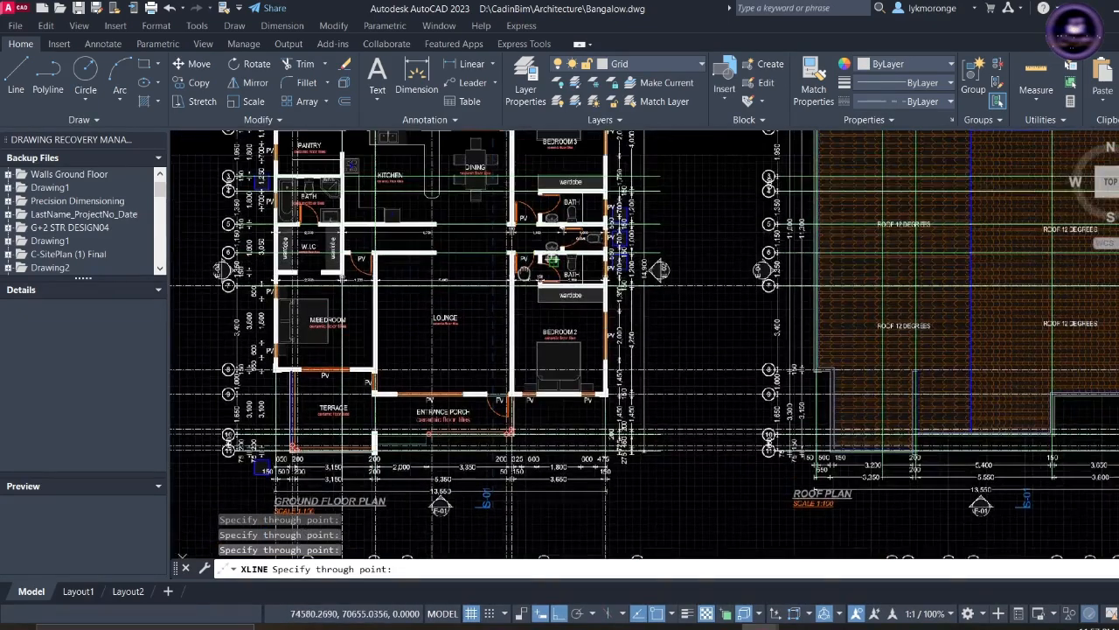
- Place horizontal construction lines through the corridor wall on grid 6 and the wall between bath and W.I.C on grid 5
{"action": "scroll", "coordinate": [512, 289], "scroll_direction": "up", "scroll_amount": 4}
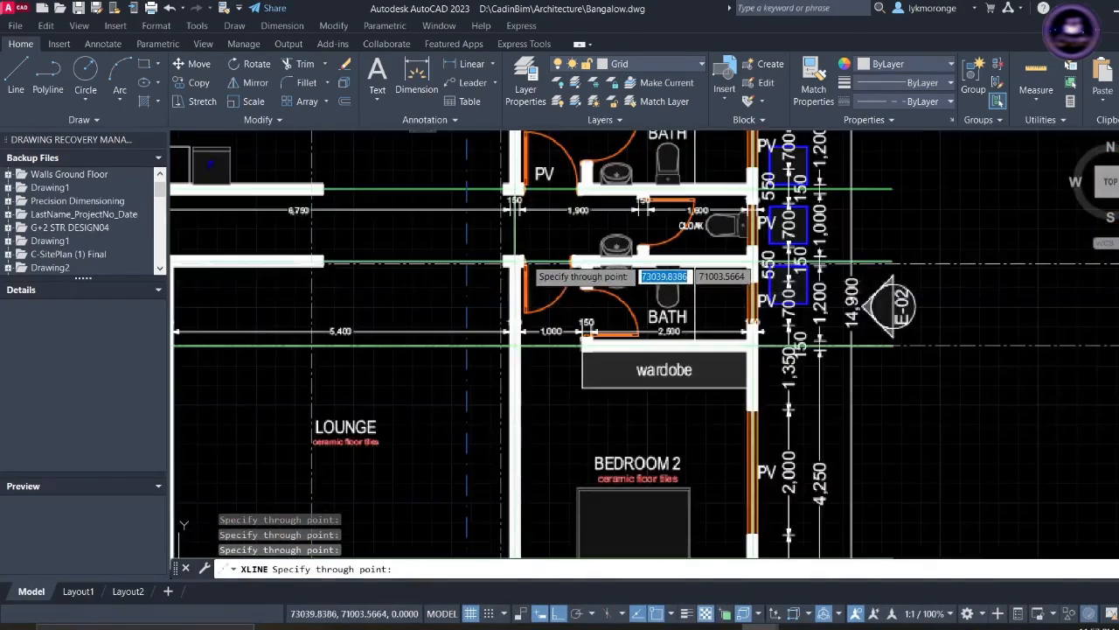
{"action": "scroll", "coordinate": [507, 259], "scroll_direction": "up", "scroll_amount": 4}
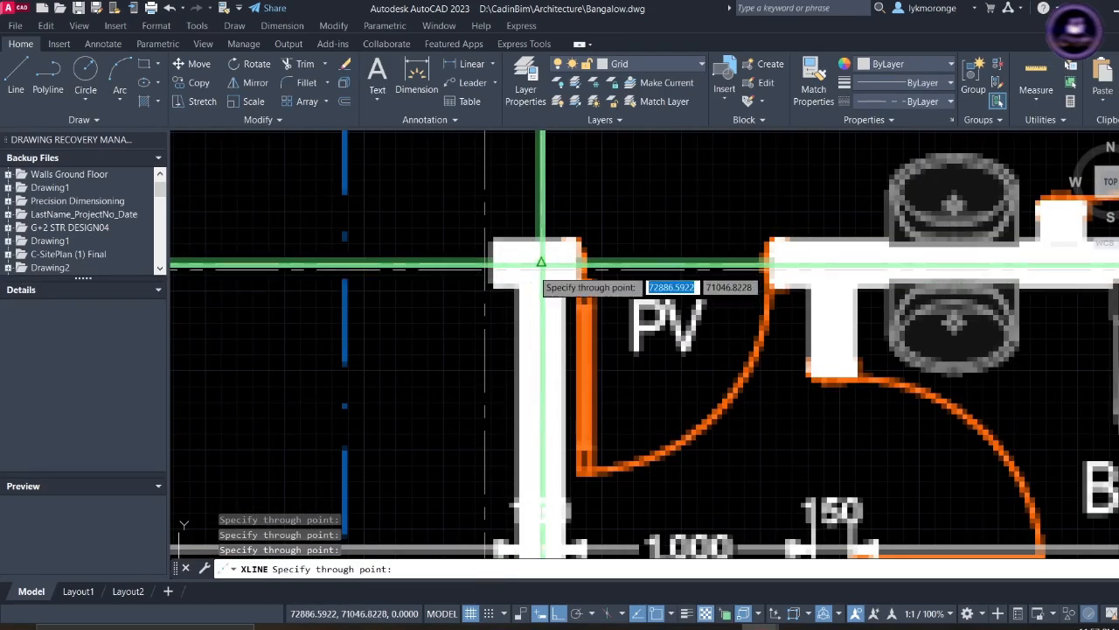
{"action": "scroll", "coordinate": [542, 263], "scroll_direction": "down", "scroll_amount": 7}
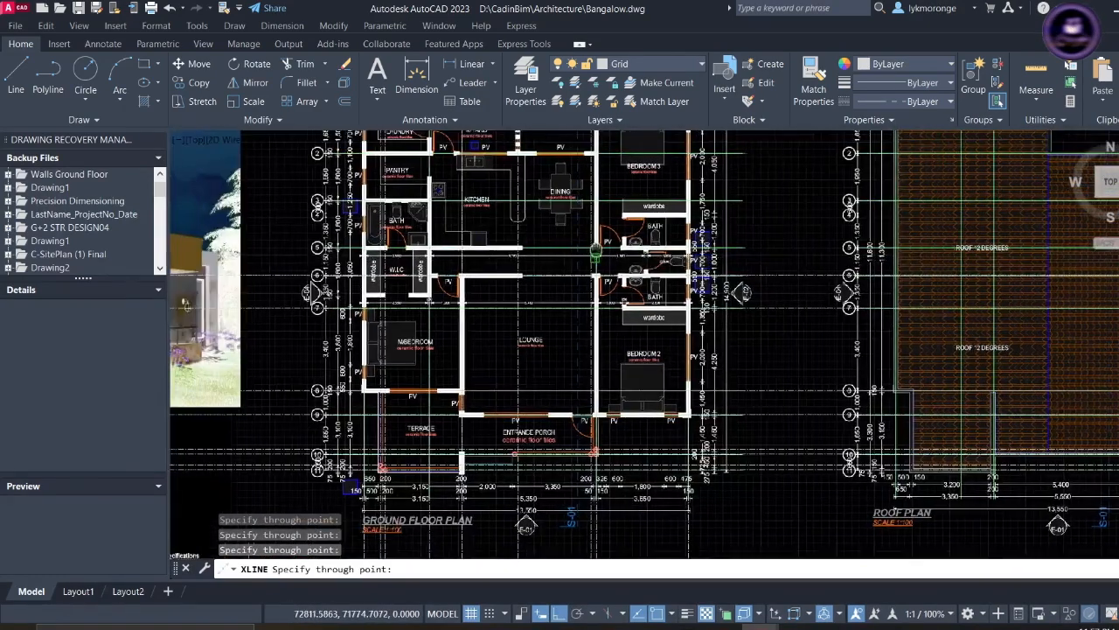
{"action": "scroll", "coordinate": [433, 251], "scroll_direction": "up", "scroll_amount": 6}
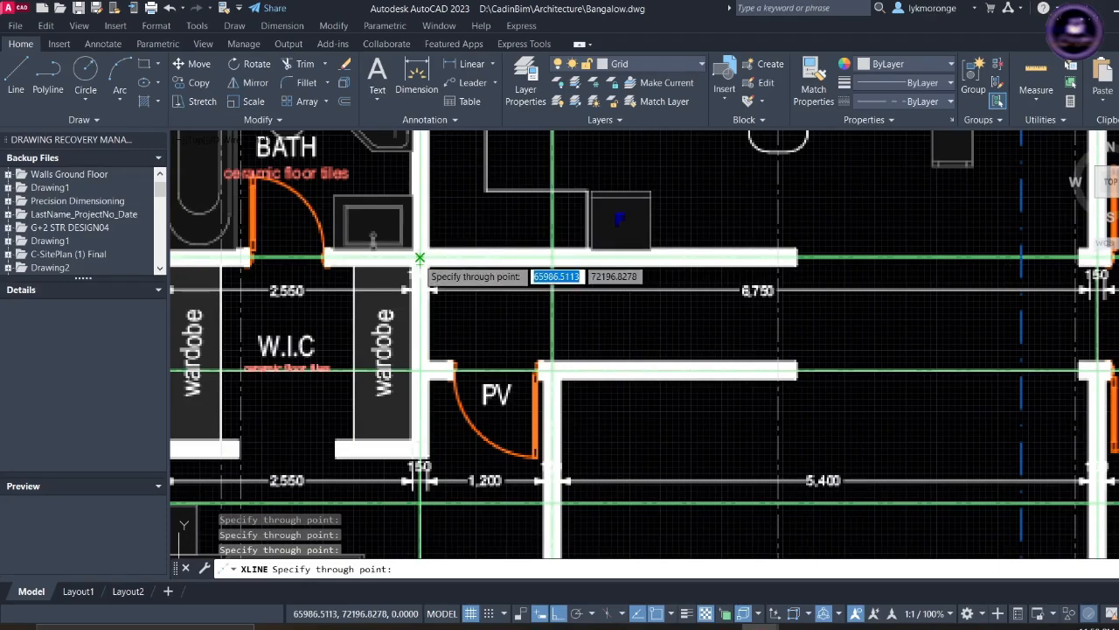
{"action": "scroll", "coordinate": [420, 256], "scroll_direction": "down", "scroll_amount": 6}
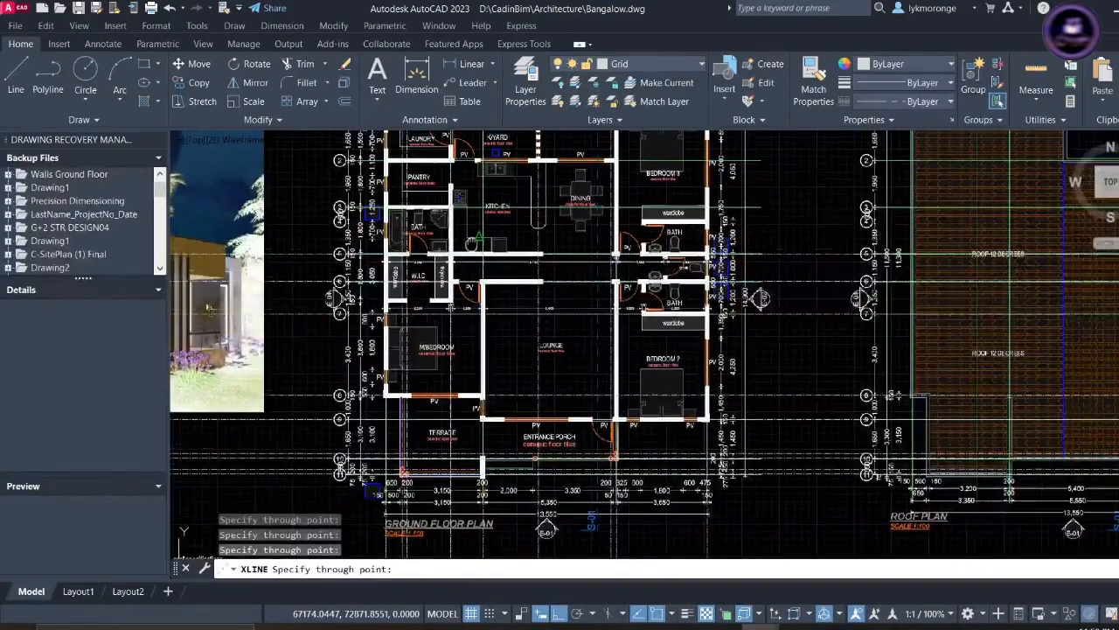
- Place horizontal construction lines through the pantry and bath wall on grid 3 and the Bedroom 3 wardrobe and bath wall on grid 4
{"action": "scroll", "coordinate": [455, 244], "scroll_direction": "up", "scroll_amount": 6}
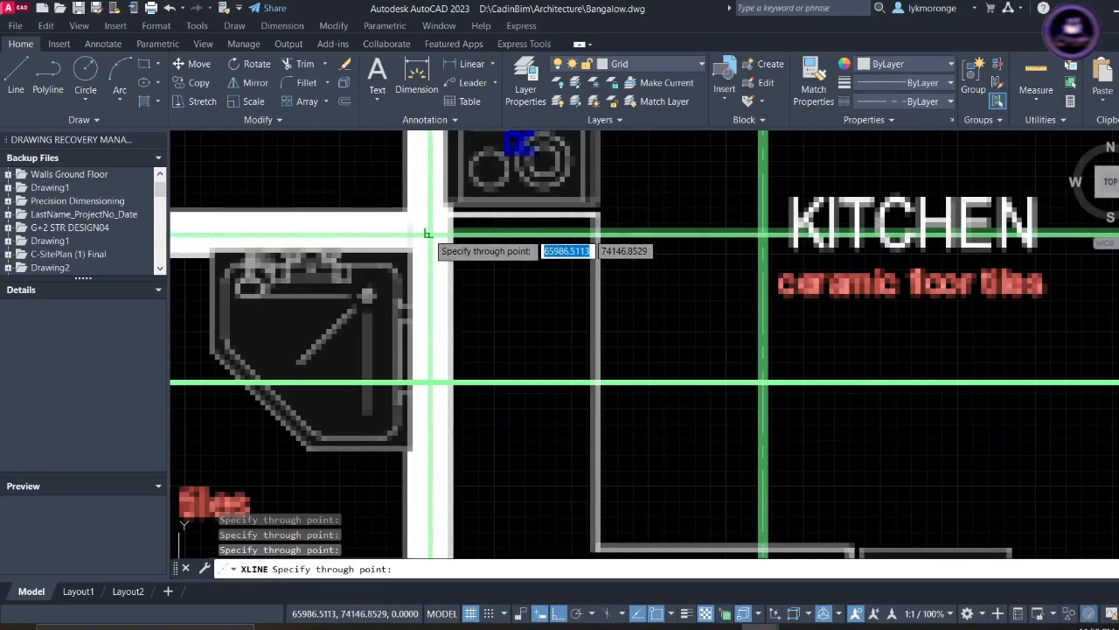
{"action": "scroll", "coordinate": [428, 232], "scroll_direction": "down", "scroll_amount": 6}
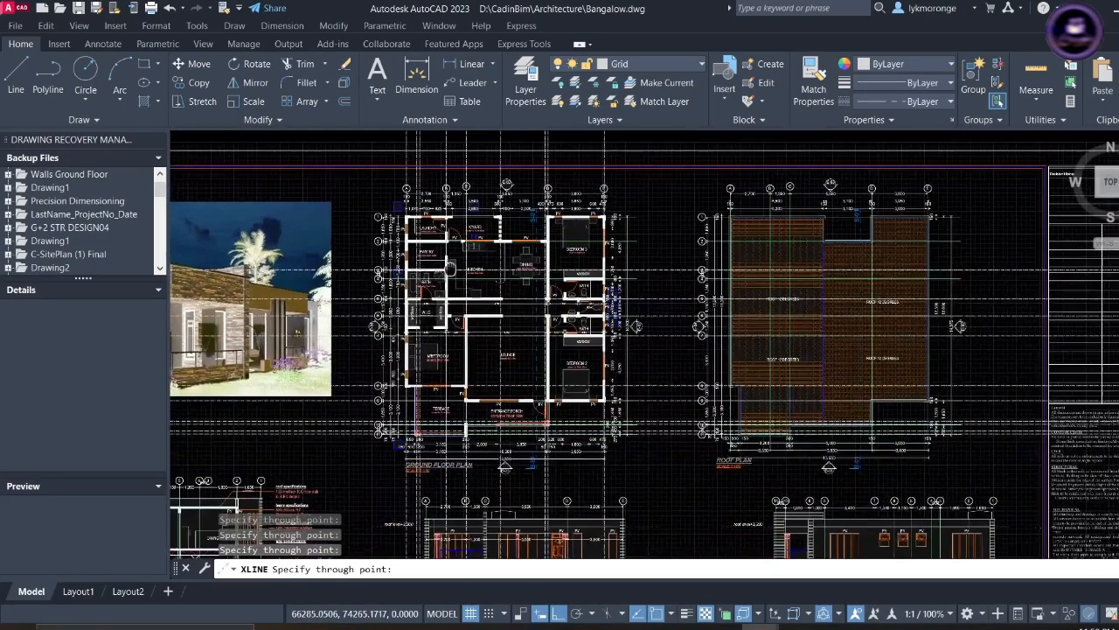
{"action": "middle_click_drag", "start_coordinate": [449, 269], "coordinate": [451, 260]}
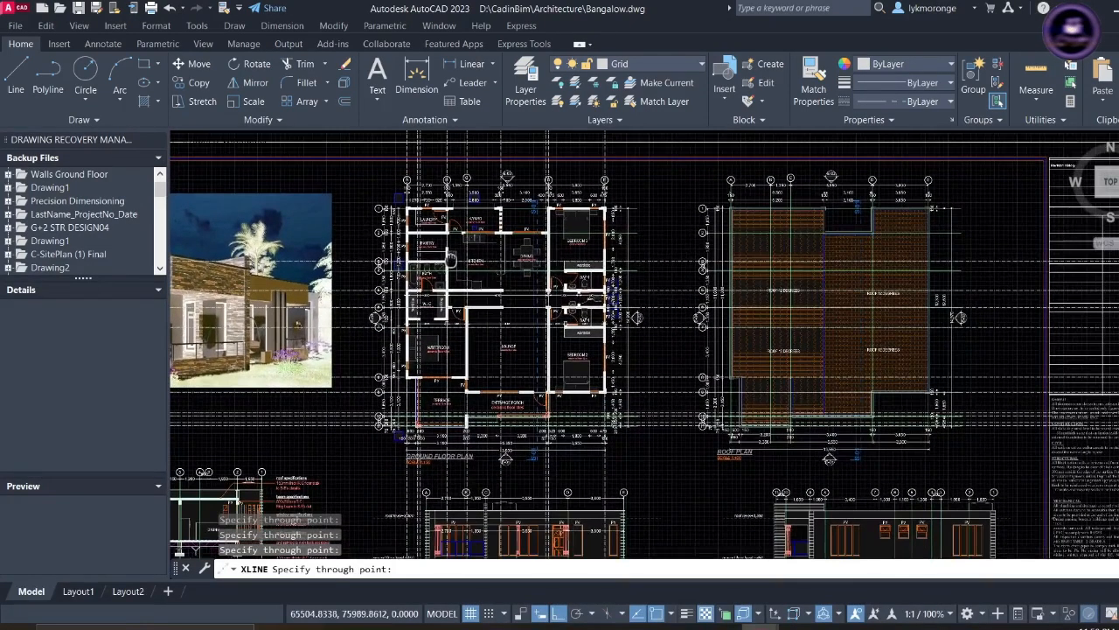
{"action": "scroll", "coordinate": [561, 279], "scroll_direction": "up", "scroll_amount": 7}
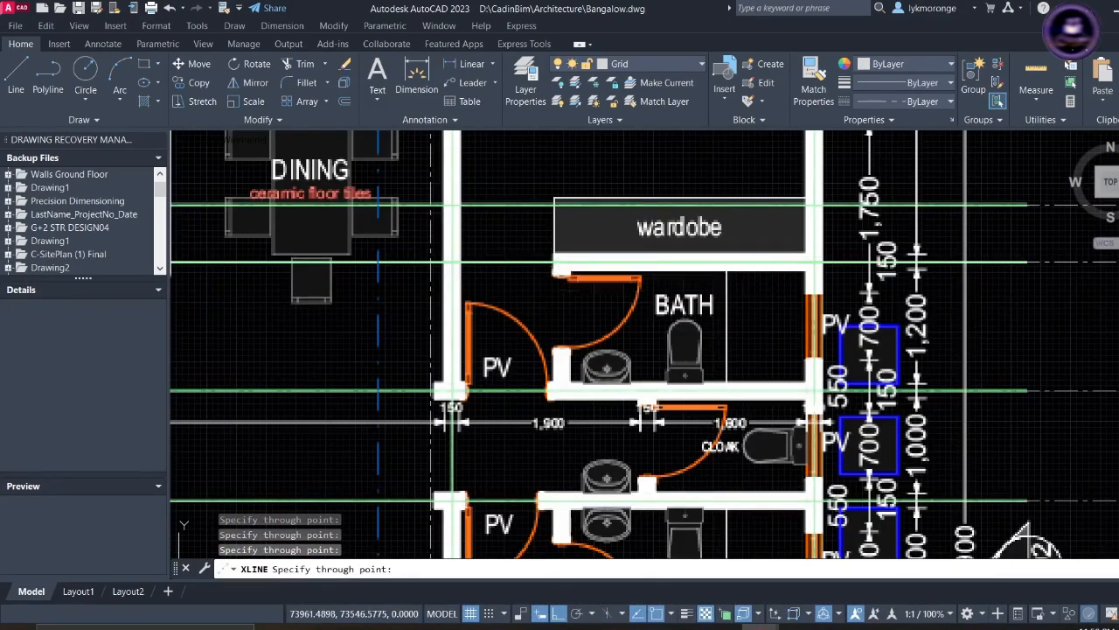
{"action": "scroll", "coordinate": [549, 266], "scroll_direction": "down", "scroll_amount": 8}
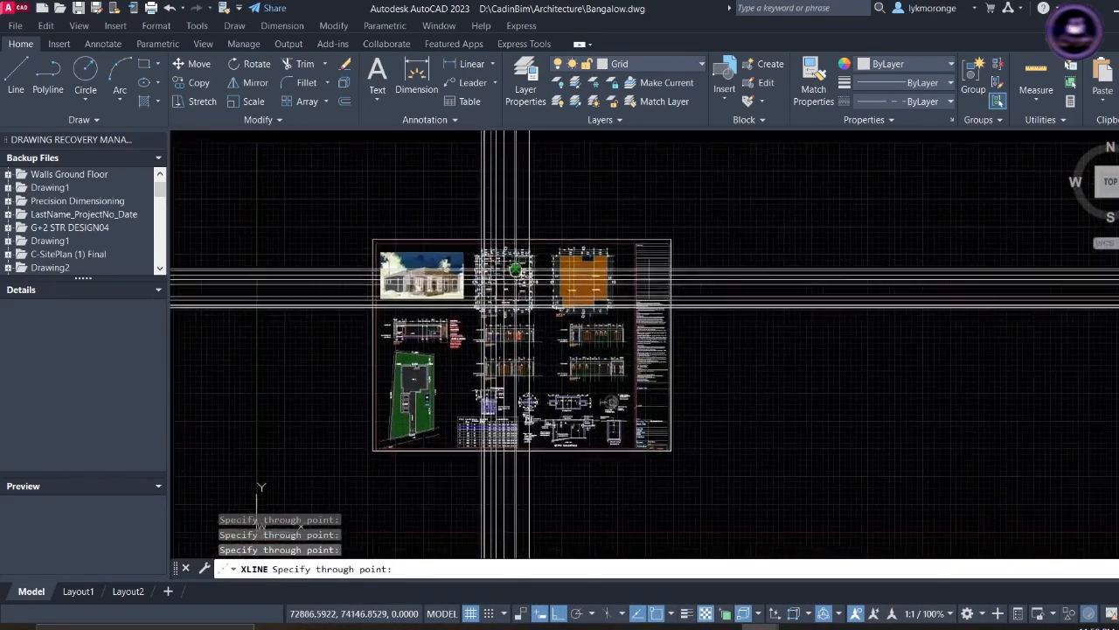
- Place a horizontal construction line through the wall between dining and kitchen yard on grid 2, where it meets the grid D wall
{"action": "scroll", "coordinate": [514, 274], "scroll_direction": "up", "scroll_amount": 8}
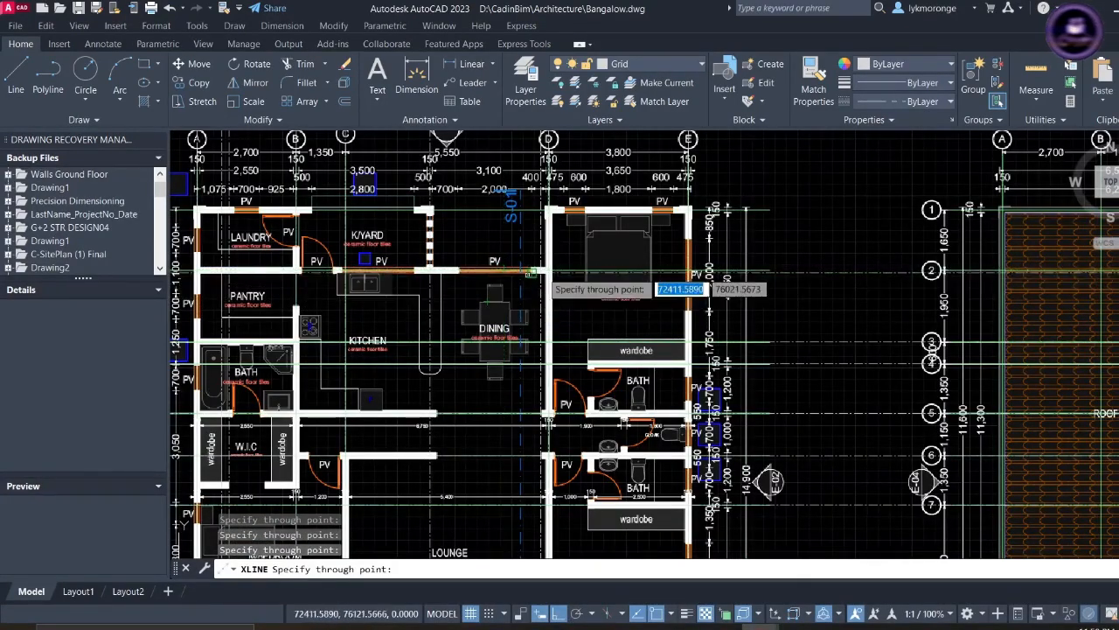
{"action": "scroll", "coordinate": [557, 269], "scroll_direction": "up", "scroll_amount": 2}
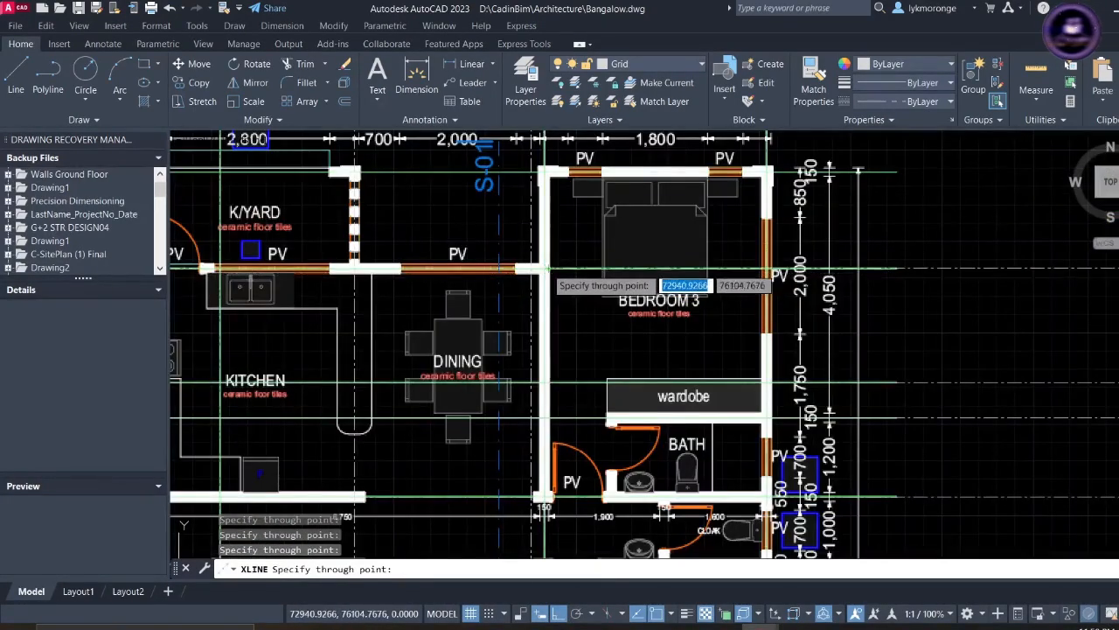
{"action": "scroll", "coordinate": [540, 268], "scroll_direction": "up", "scroll_amount": 6}
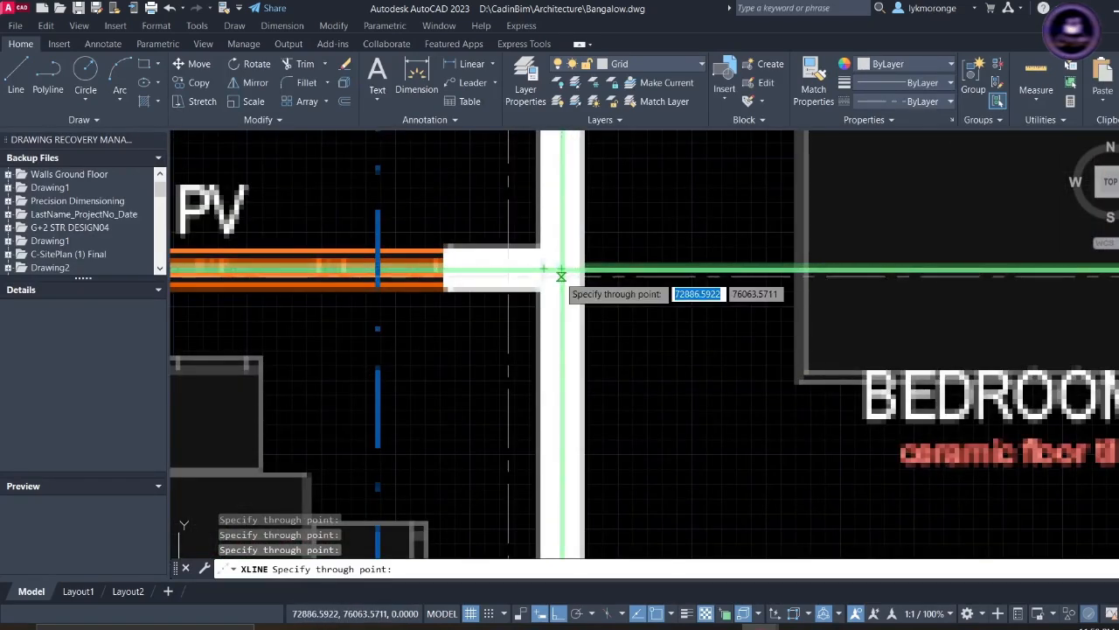
{"action": "scroll", "coordinate": [561, 268], "scroll_direction": "up", "scroll_amount": 4}
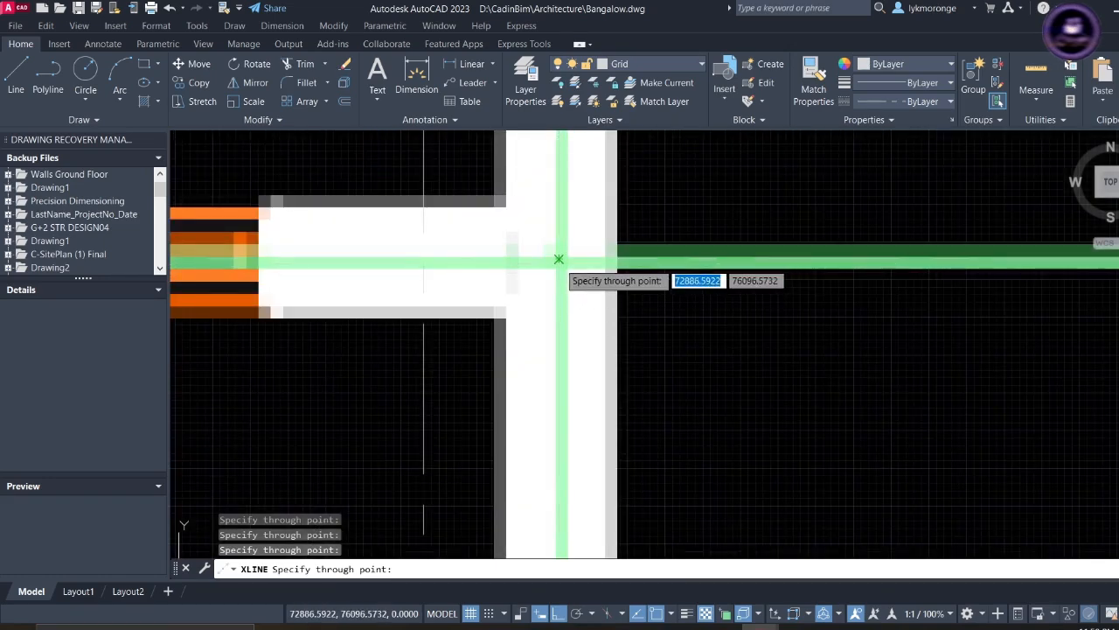
{"action": "scroll", "coordinate": [559, 259], "scroll_direction": "down", "scroll_amount": 8}
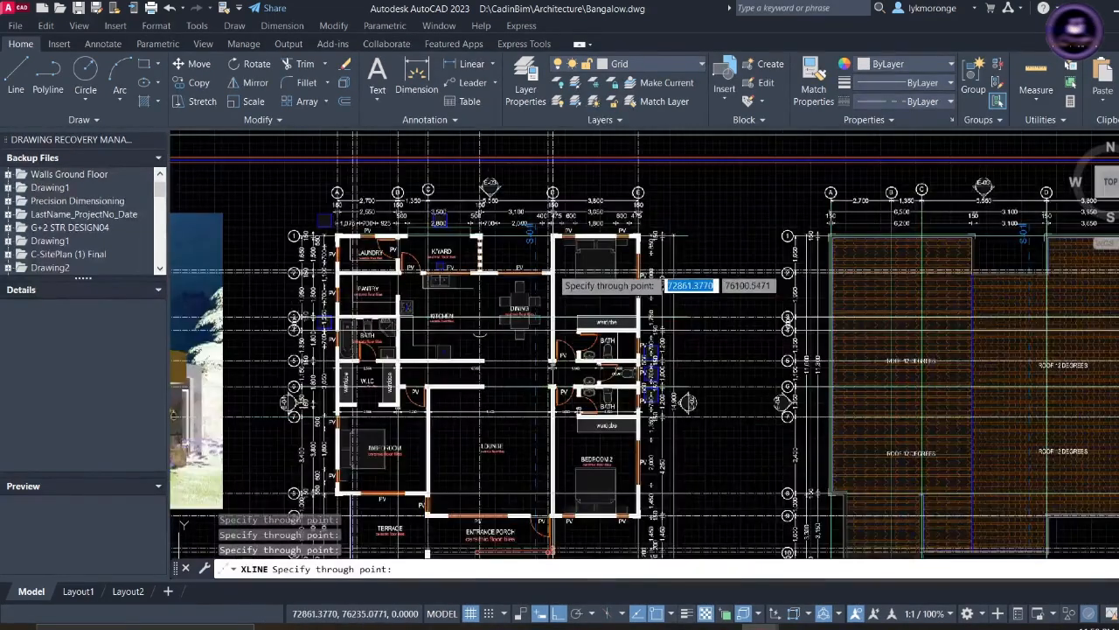
- Place a horizontal construction line through the outer wall of Bedroom 3 on grid 1, at its grid D corner
{"action": "scroll", "coordinate": [556, 268], "scroll_direction": "down", "scroll_amount": 2}
{"action": "scroll", "coordinate": [556, 252], "scroll_direction": "up", "scroll_amount": 10}
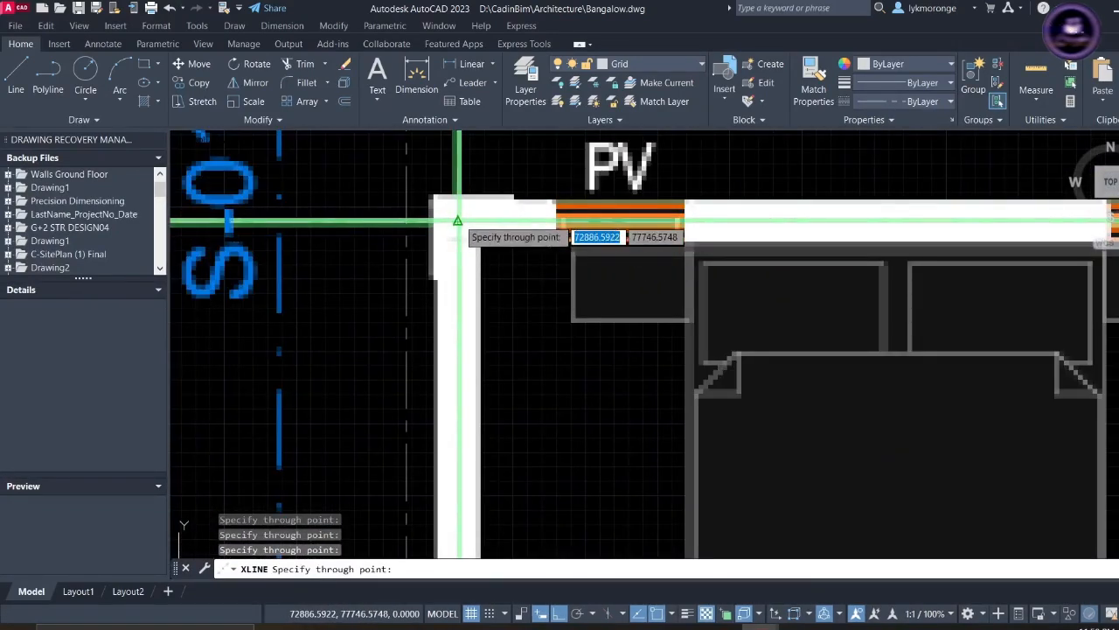
{"action": "scroll", "coordinate": [457, 221], "scroll_direction": "down", "scroll_amount": 10}
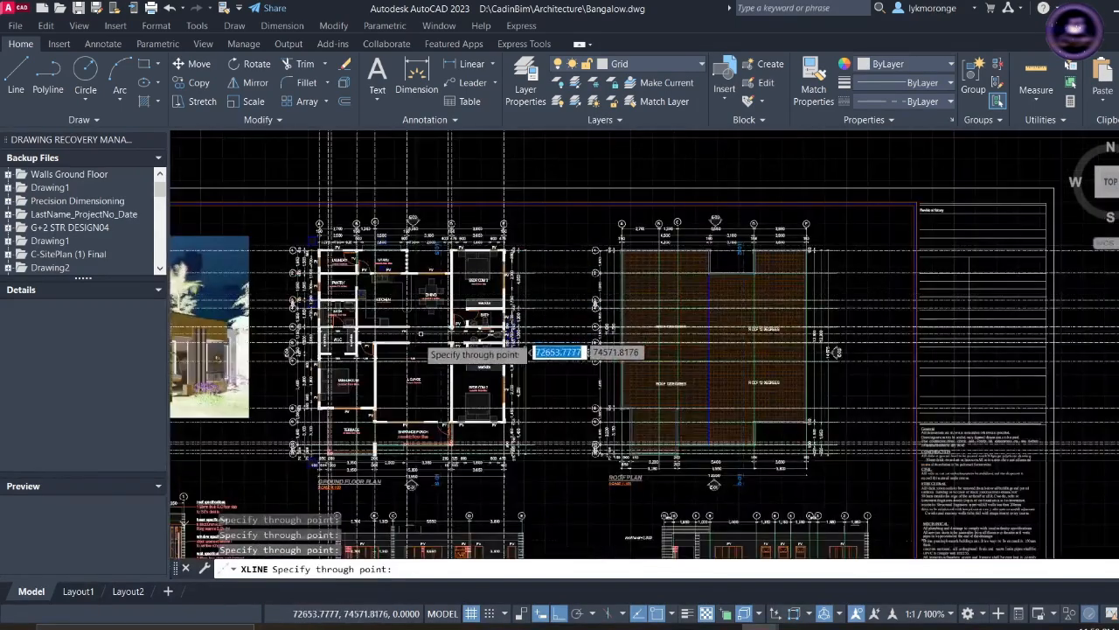
- Place a horizontal construction line through the wall between the W.I.C and the master bedroom, and end the construction line command
{"action": "middle_click_drag", "start_coordinate": [524, 353], "coordinate": [640, 315]}
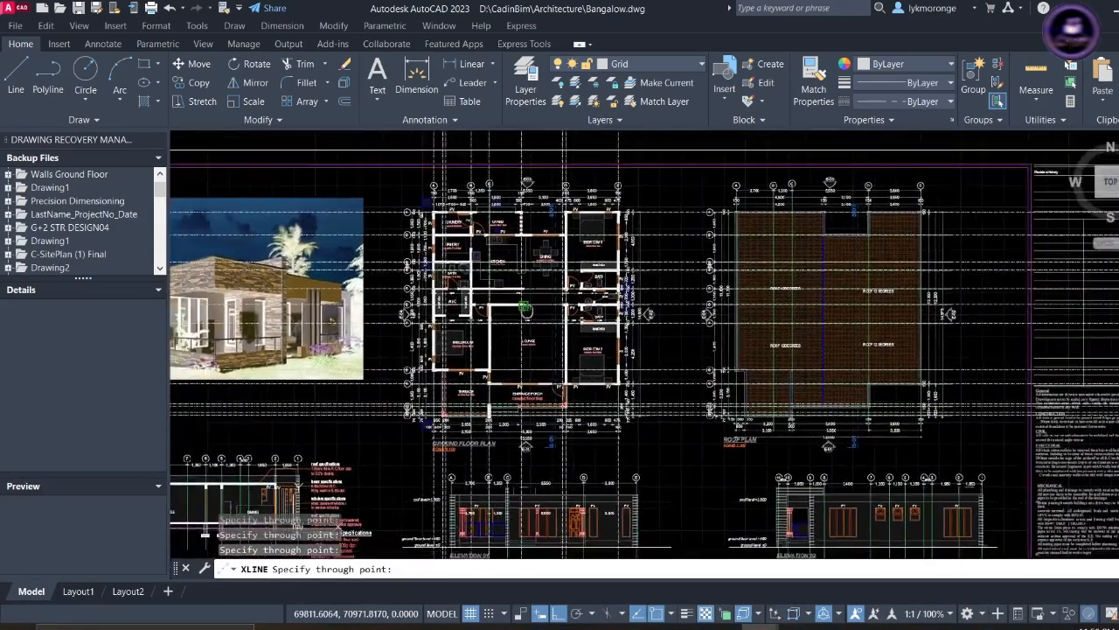
{"action": "middle_click_drag", "start_coordinate": [524, 306], "coordinate": [555, 301]}
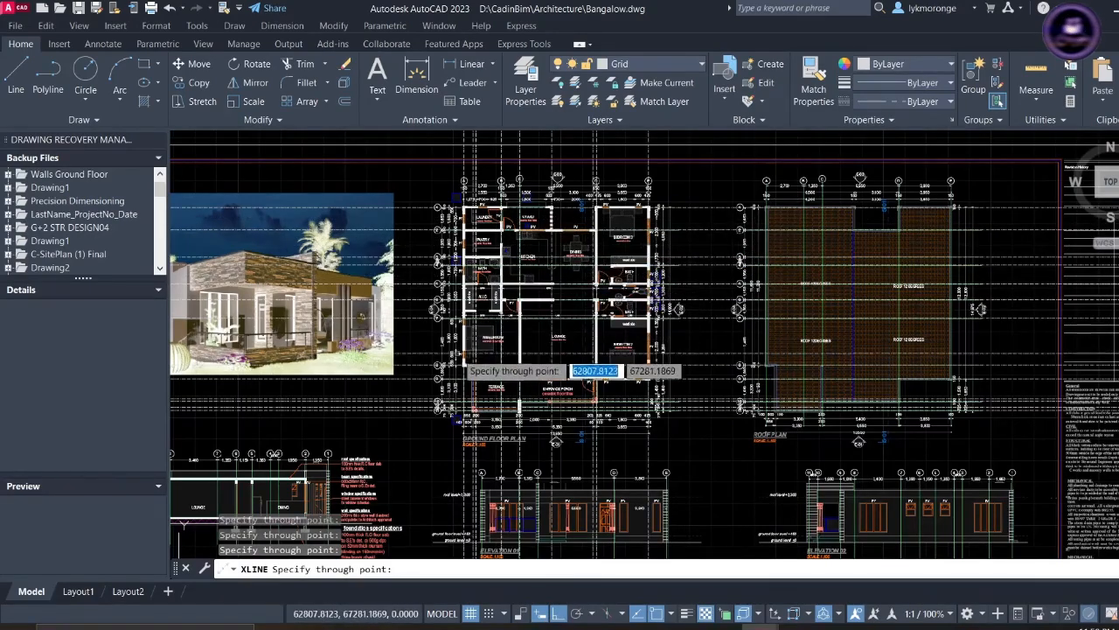
{"action": "scroll", "coordinate": [477, 308], "scroll_direction": "up", "scroll_amount": 10}
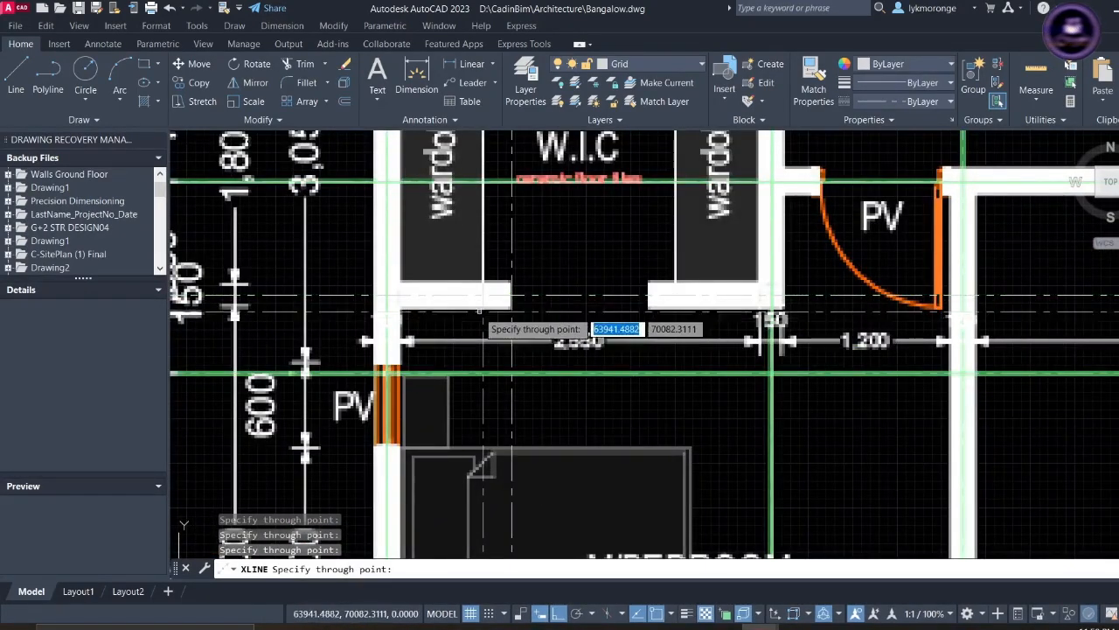
{"action": "scroll", "coordinate": [503, 306], "scroll_direction": "down", "scroll_amount": 8}
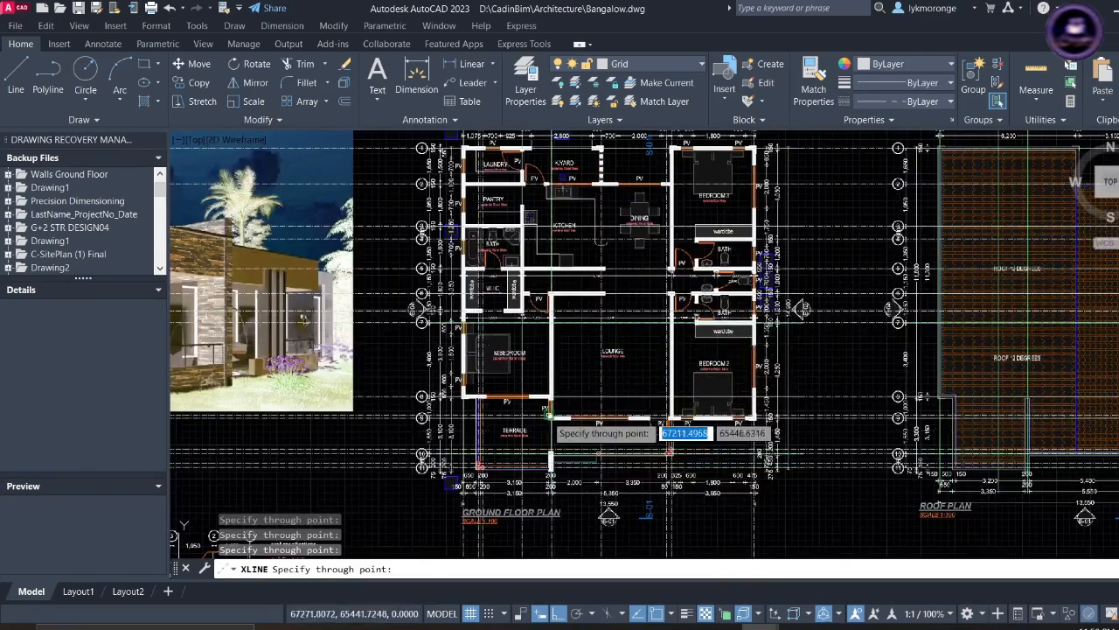
{"action": "scroll", "coordinate": [651, 437], "scroll_direction": "down", "scroll_amount": 3}
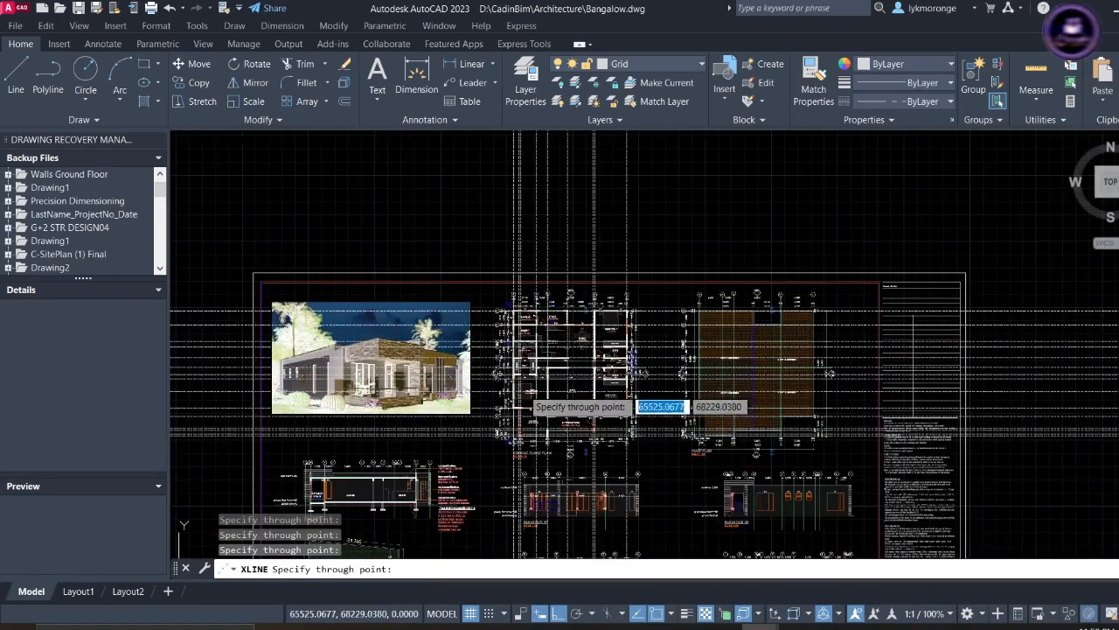
{"action": "key", "text": "Escape"}
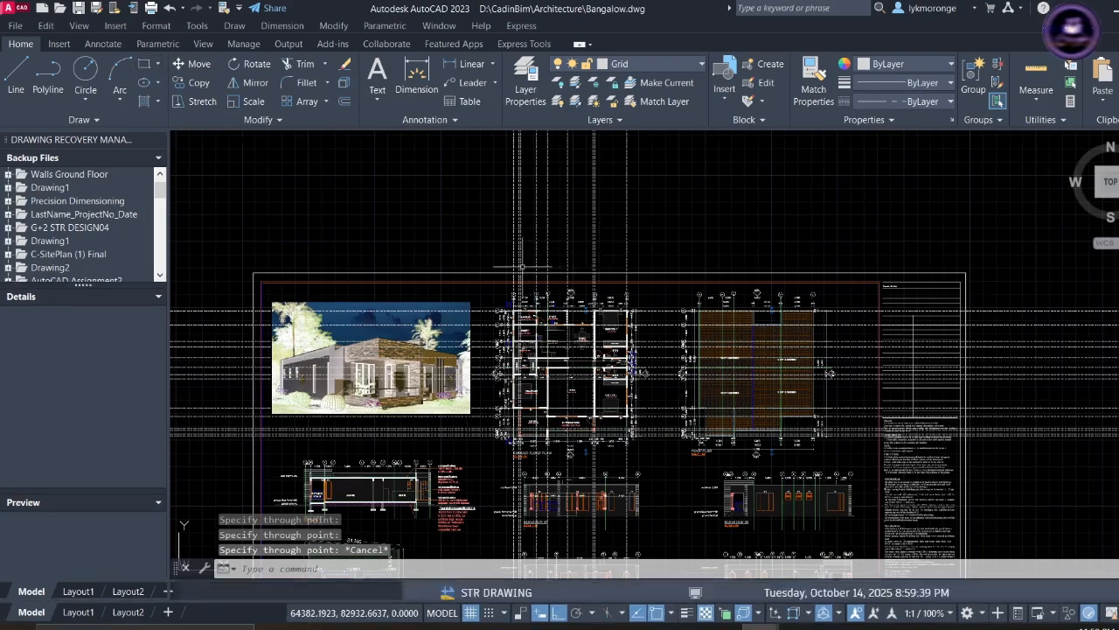
- Draw a rectangle enclosing the ground floor plan with its dimensions and grid bubbles as a trimming boundary
{"action": "left_click", "coordinate": [478, 298]}
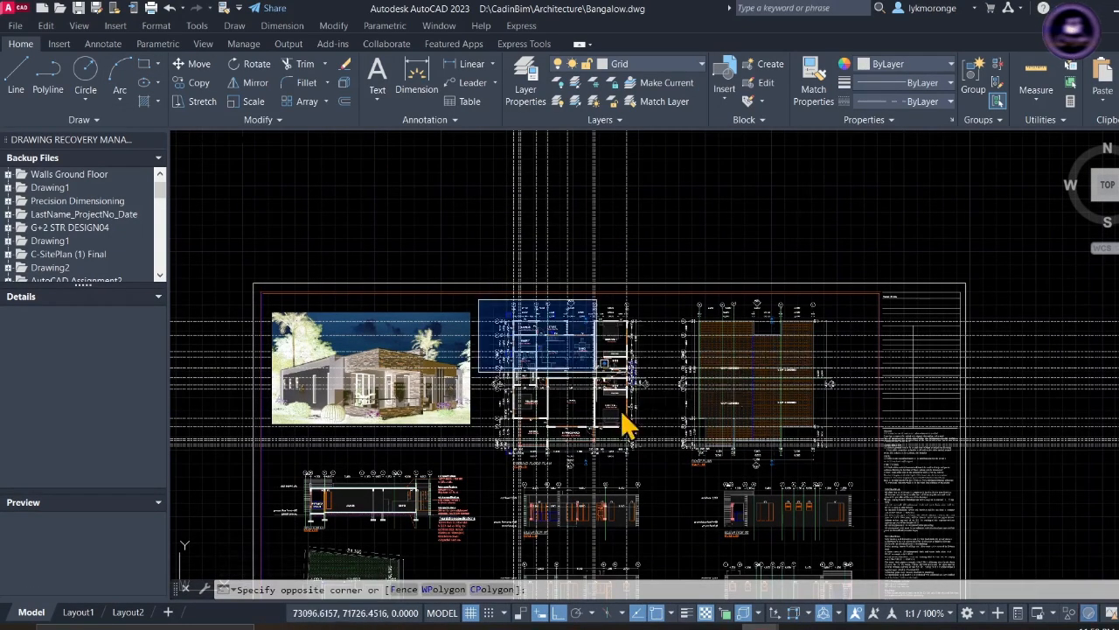
{"action": "left_click", "coordinate": [669, 477]}
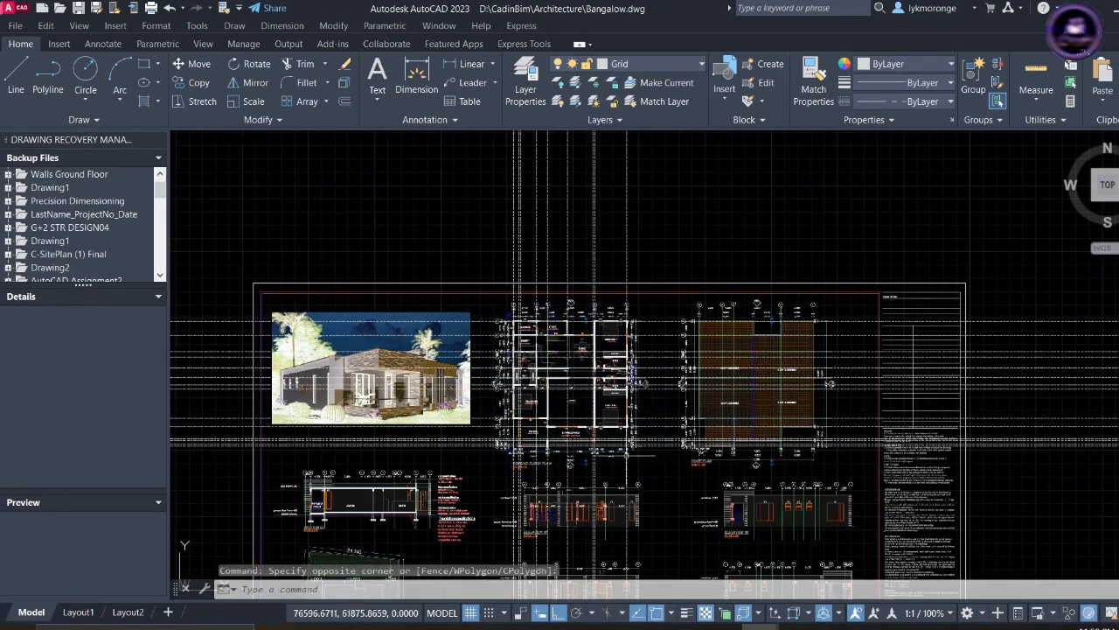
{"action": "left_click", "coordinate": [144, 67]}
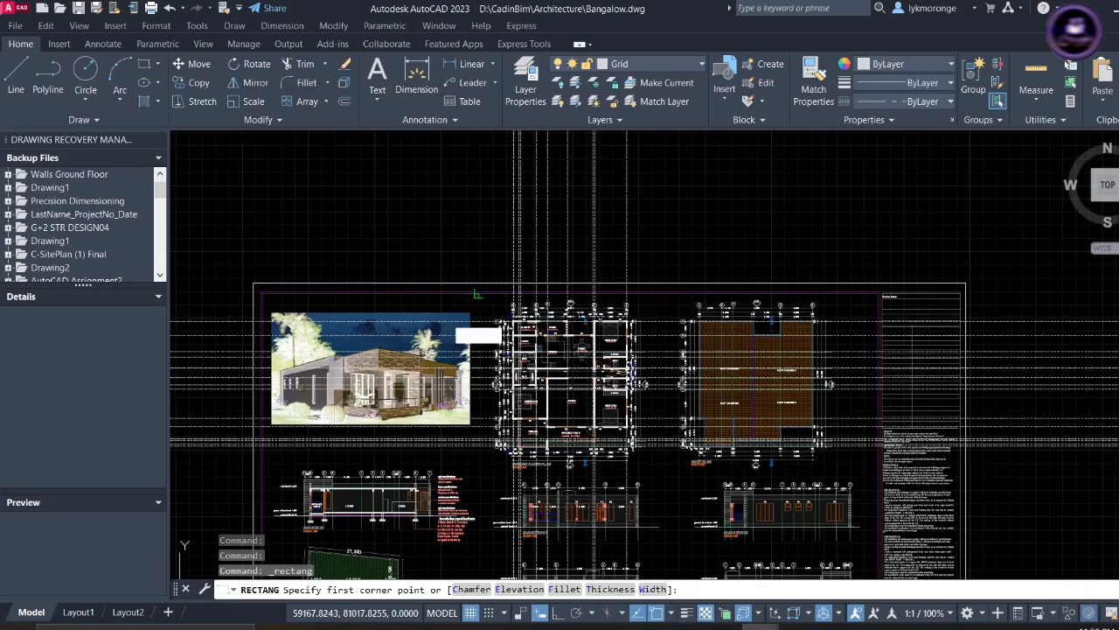
{"action": "left_click", "coordinate": [479, 294]}
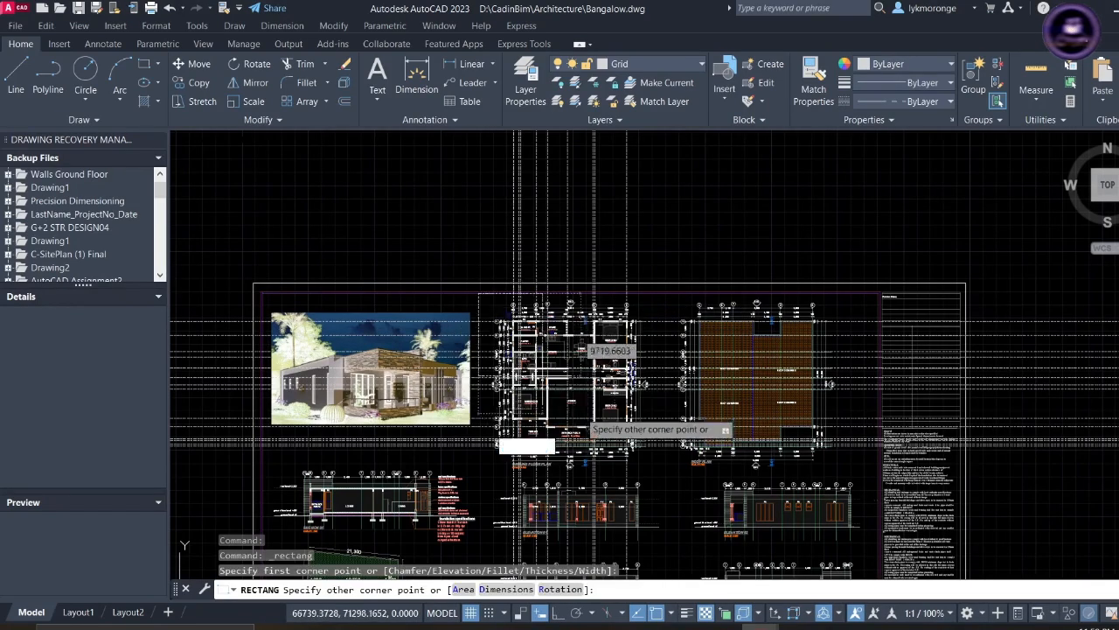
{"action": "left_click", "coordinate": [661, 466]}
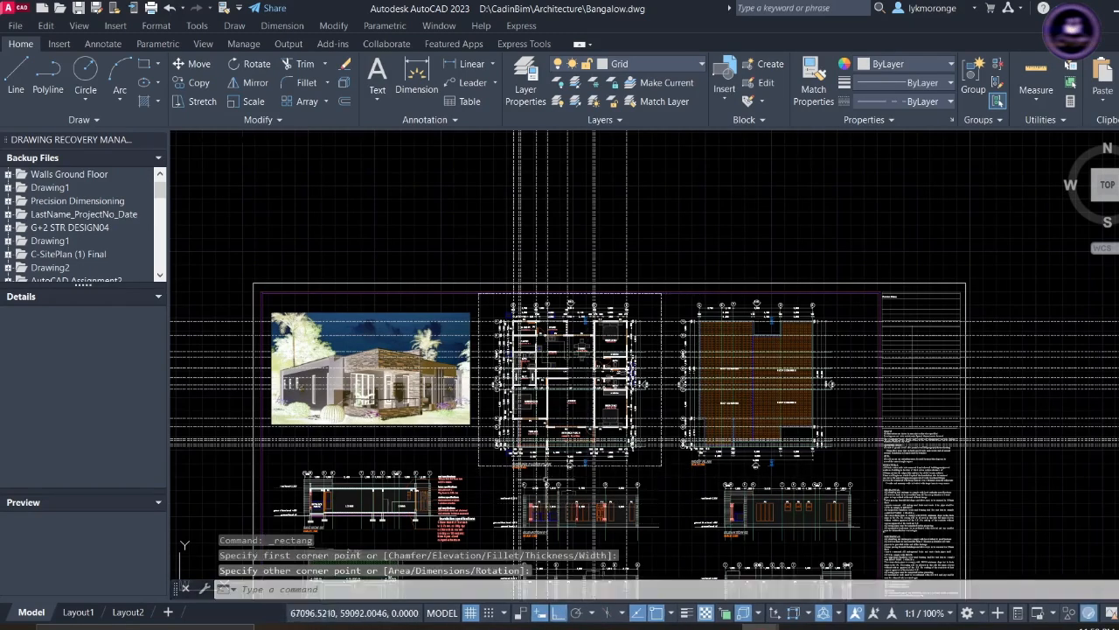
{"action": "key", "text": "Escape"}
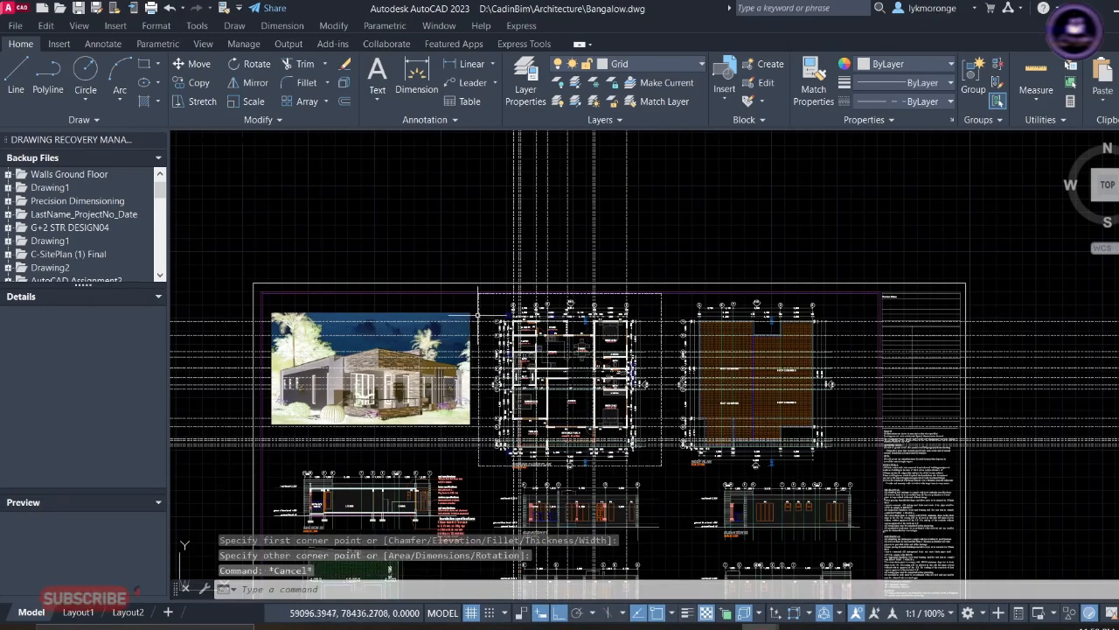
- Trim the vertical construction lines above the boundary rectangle and the horizontal ones running past it across the roof plan
{"action": "left_click", "coordinate": [481, 297]}
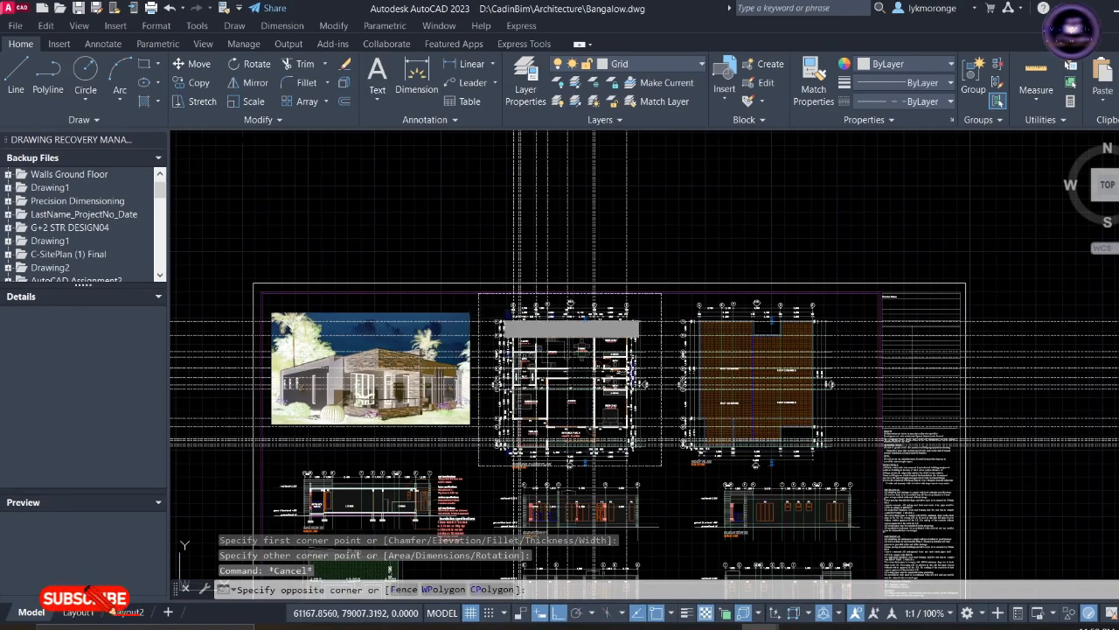
{"action": "left_click", "coordinate": [471, 300]}
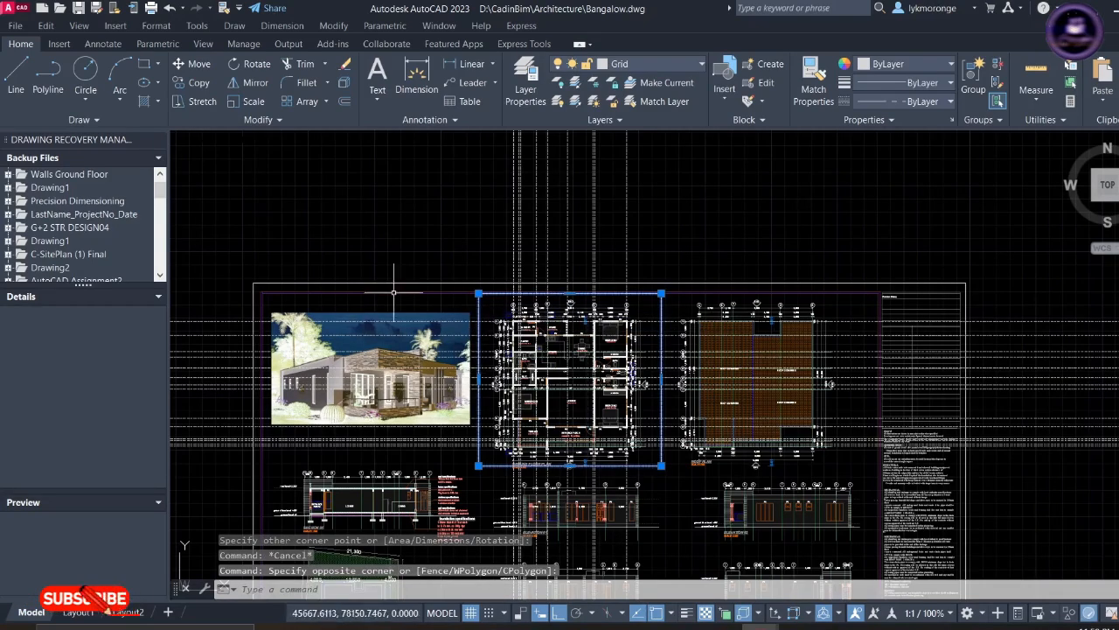
{"action": "left_click", "coordinate": [294, 64]}
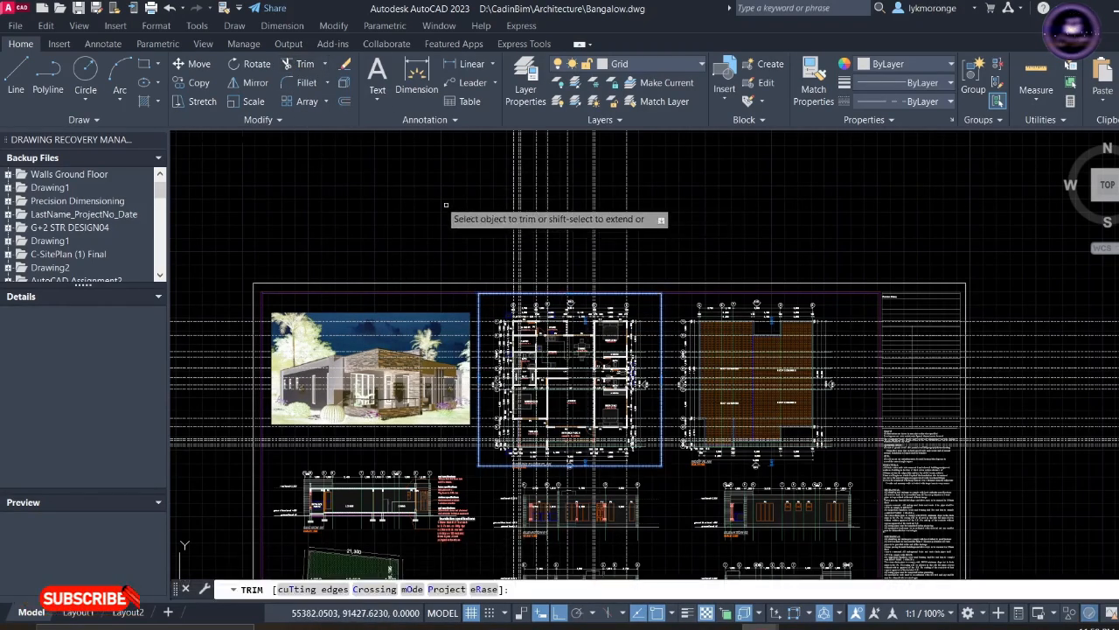
{"action": "left_click", "coordinate": [441, 201]}
{"action": "left_click", "coordinate": [703, 221]}
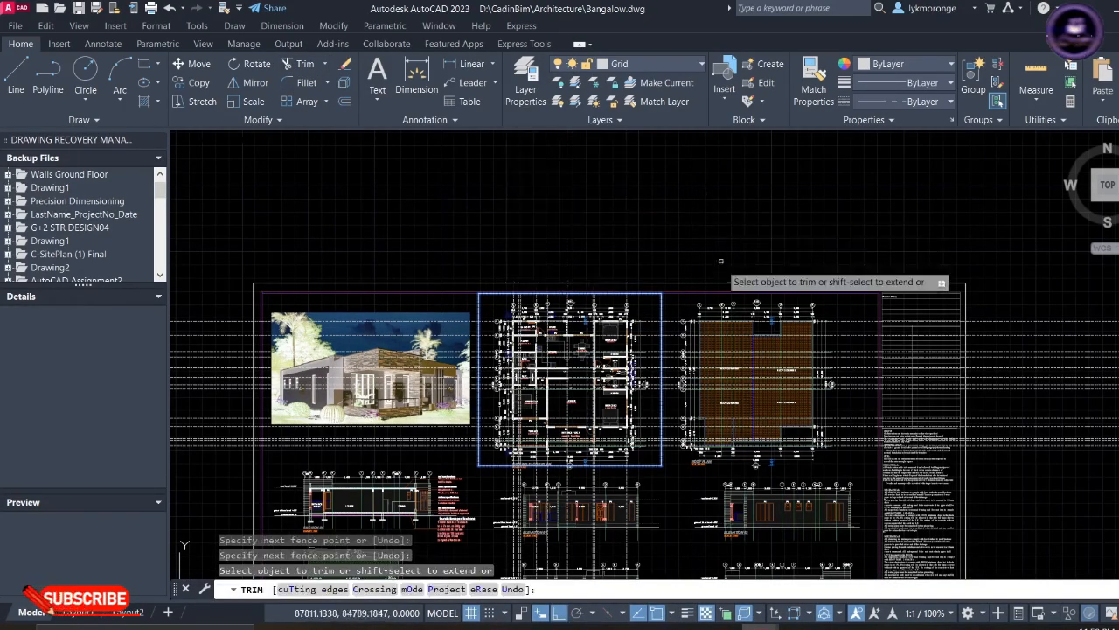
{"action": "left_click", "coordinate": [817, 234]}
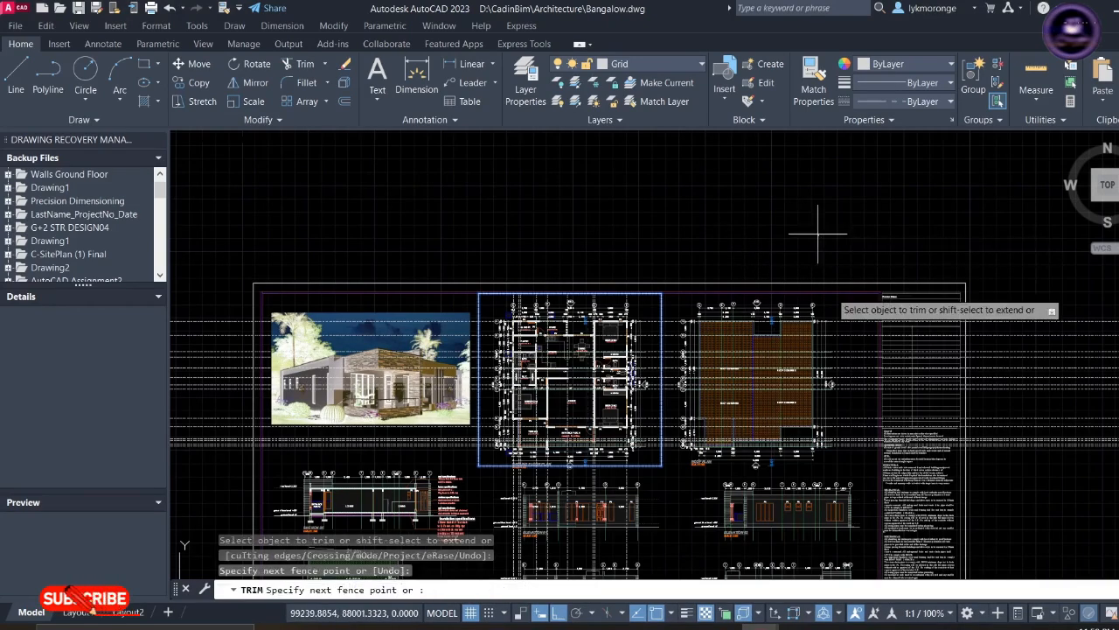
{"action": "left_click", "coordinate": [856, 477]}
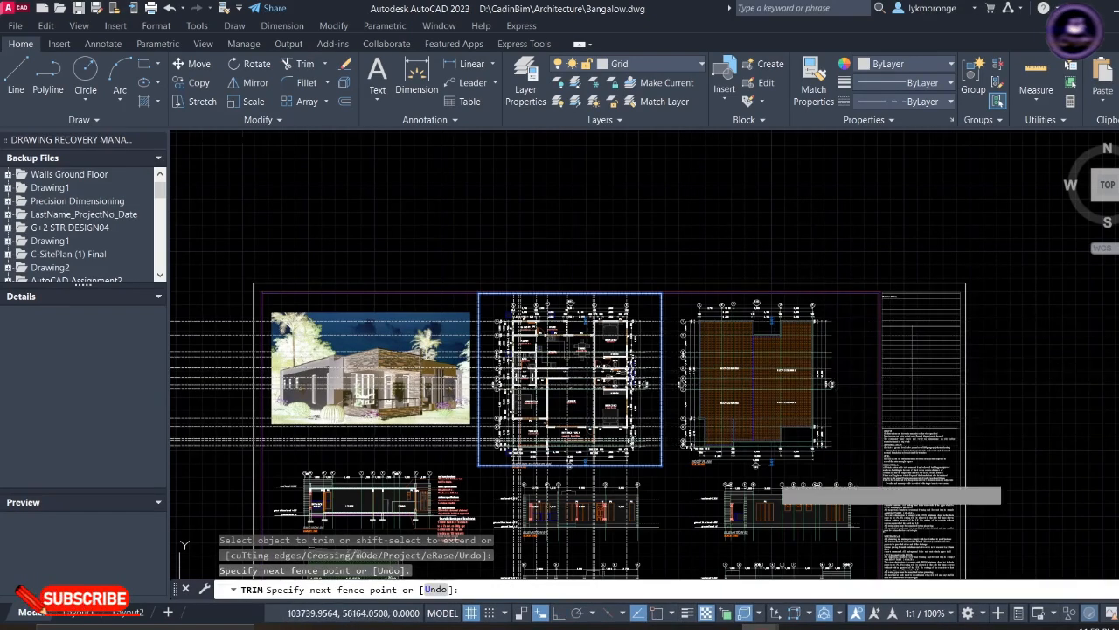
- Trim the vertical construction lines below the boundary rectangle and the horizontal ones crossing the house rendering, and end the trim command
{"action": "left_click", "coordinate": [498, 495]}
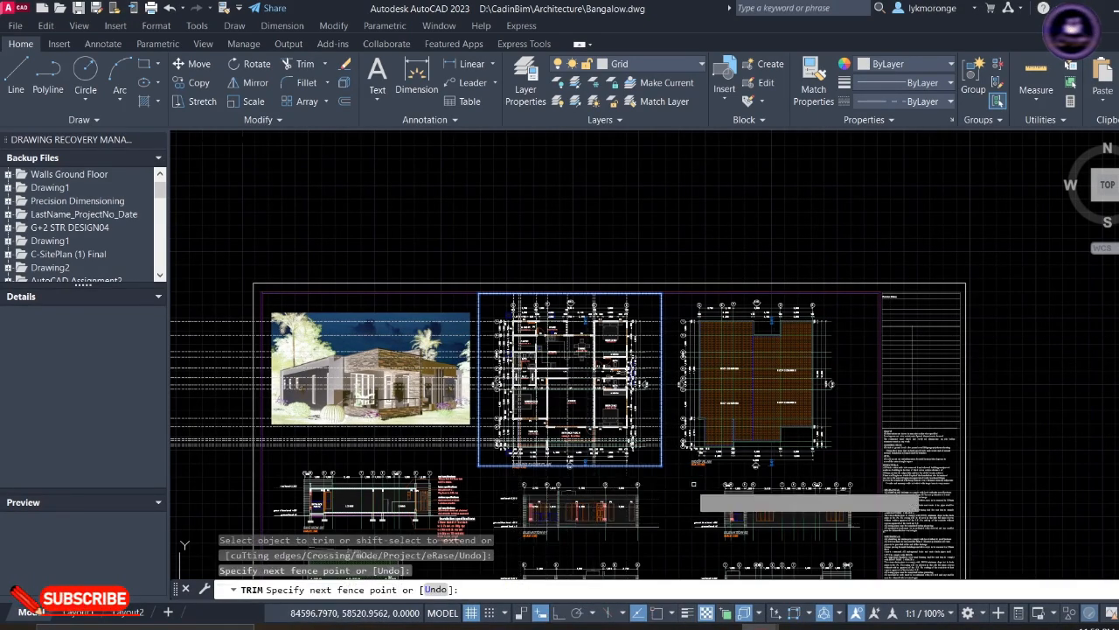
{"action": "left_click", "coordinate": [916, 500]}
{"action": "left_click", "coordinate": [442, 468]}
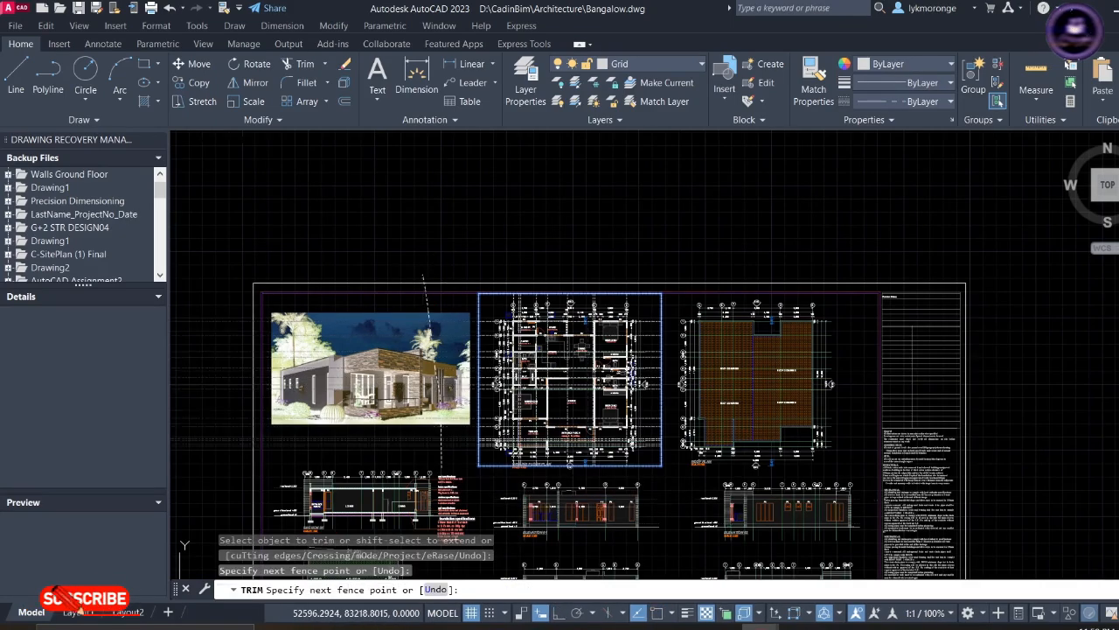
{"action": "left_click", "coordinate": [440, 311]}
{"action": "middle_click_drag", "start_coordinate": [447, 313], "coordinate": [547, 339]}
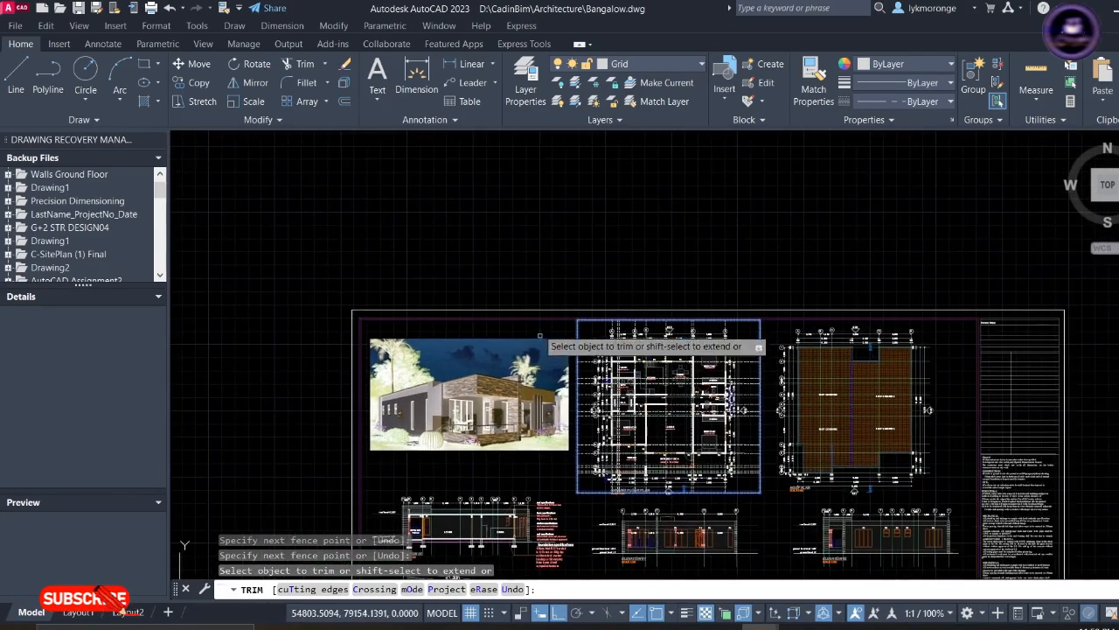
{"action": "key", "text": "Escape"}
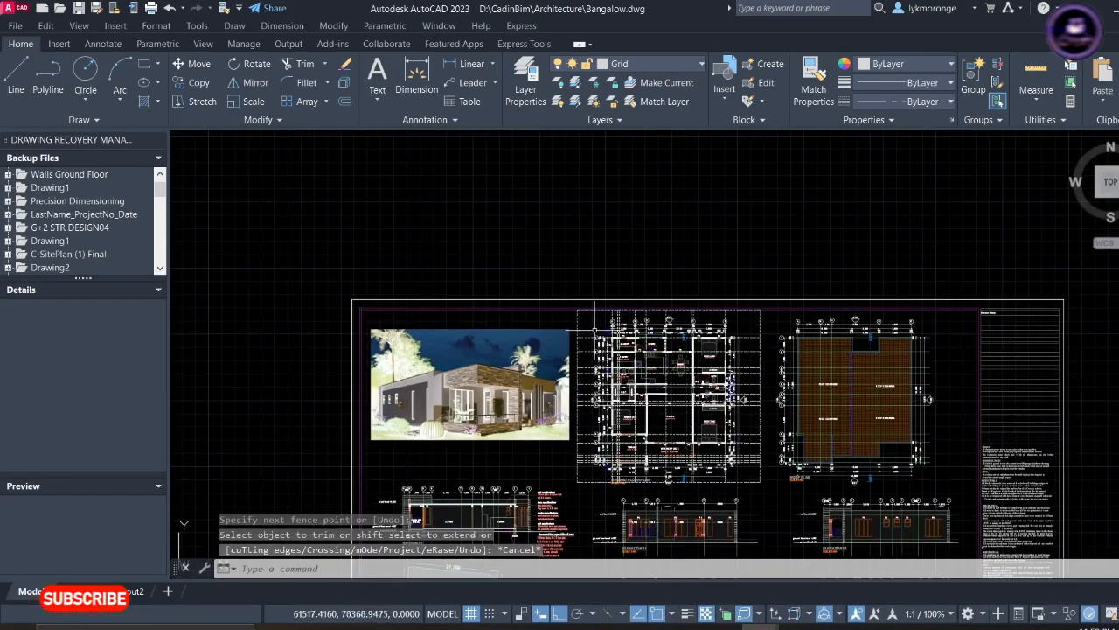
- Delete the boundary rectangle around the ground floor plan
{"action": "left_click", "coordinate": [592, 327]}
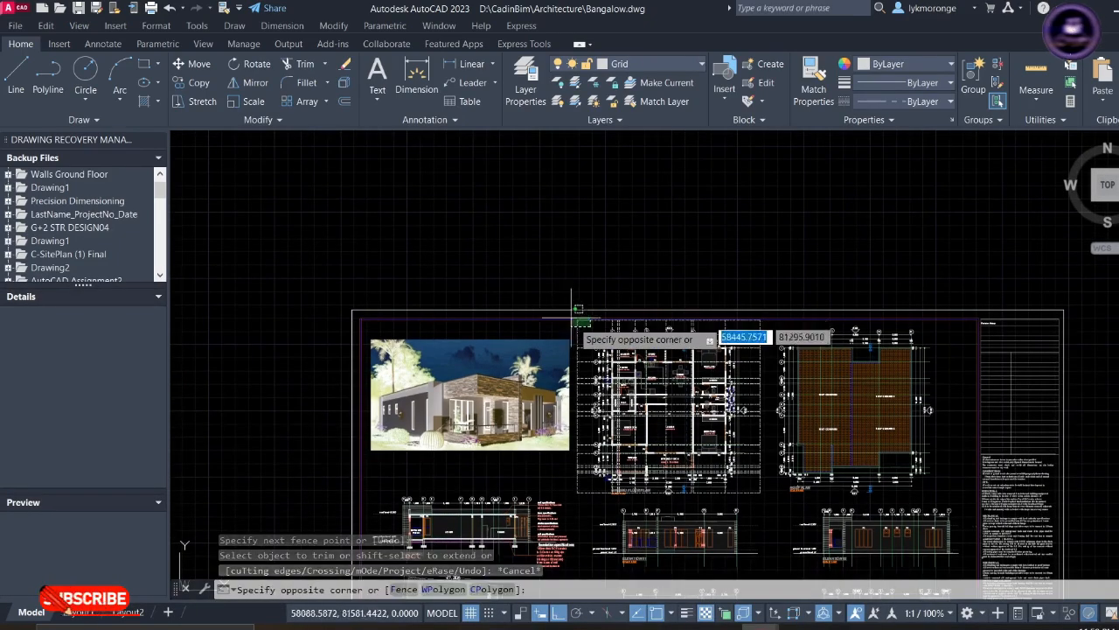
{"action": "left_click", "coordinate": [575, 316]}
{"action": "key", "text": "Delete"}
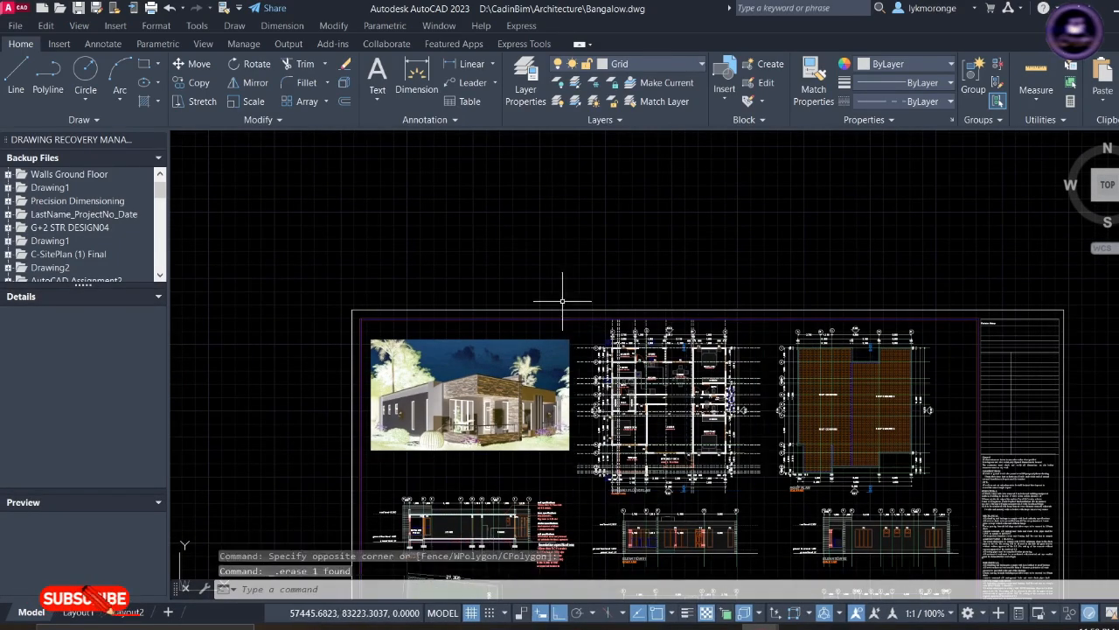
- Open the choice of current layer with the ground floor plan's upper part in view
{"action": "scroll", "coordinate": [623, 362], "scroll_direction": "up", "scroll_amount": 3}
{"action": "middle_click_drag", "start_coordinate": [629, 357], "coordinate": [563, 284]}
{"action": "middle_click_drag", "start_coordinate": [258, 497], "coordinate": [229, 478]}
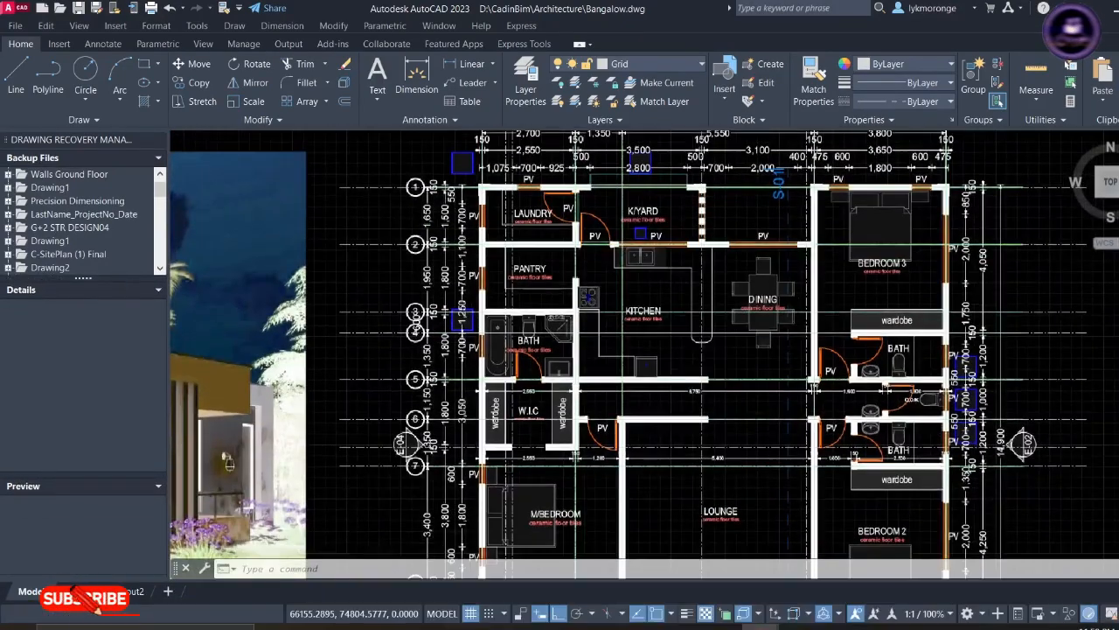
{"action": "middle_click_drag", "start_coordinate": [580, 306], "coordinate": [578, 348]}
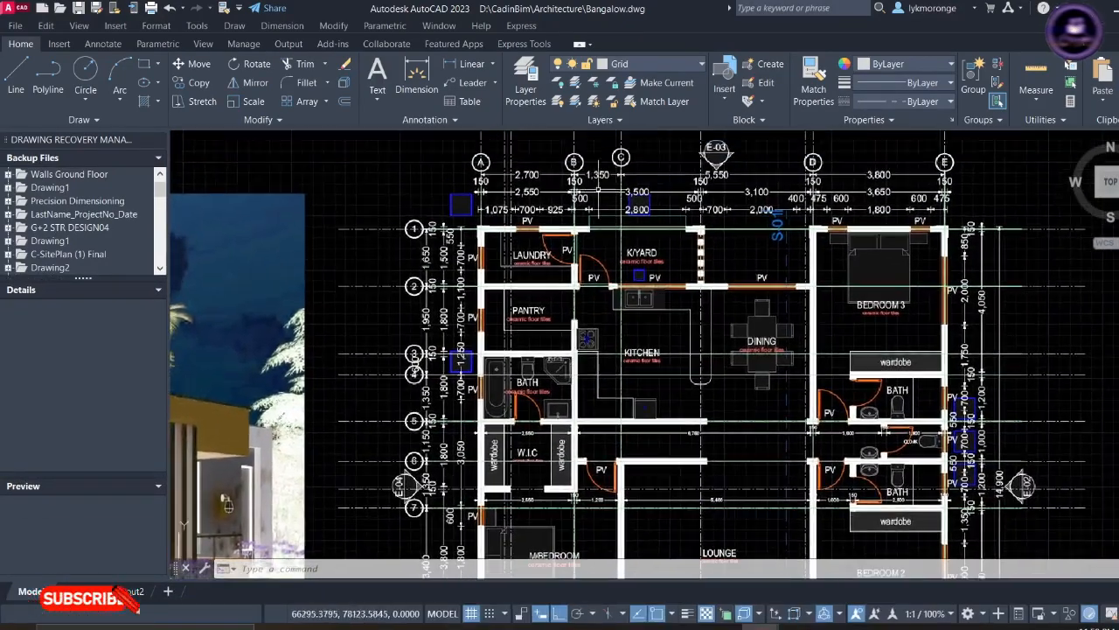
{"action": "left_click", "coordinate": [650, 68]}
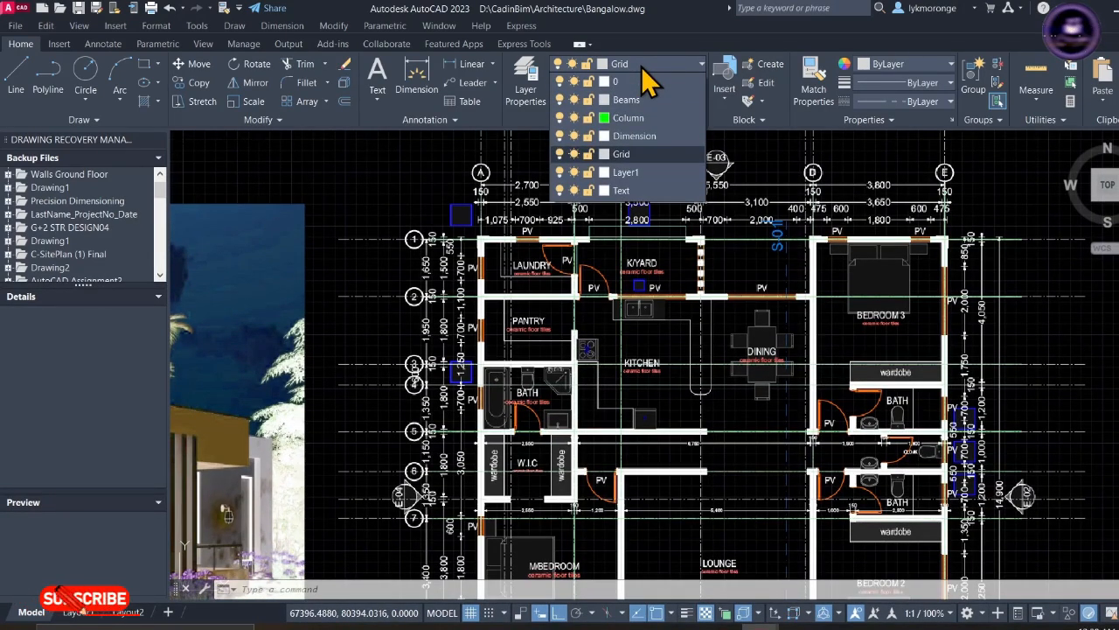
- Make Column the current layer and draw a 200 by 200 rectangle in the empty space above the ground floor plan
{"action": "left_click", "coordinate": [630, 119]}
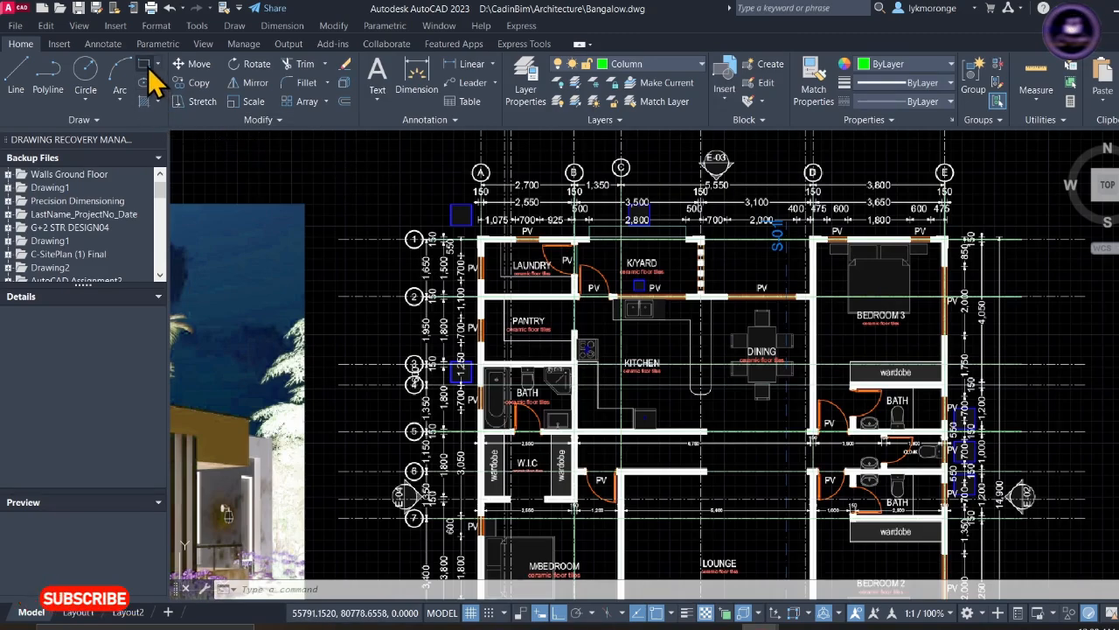
{"action": "middle_click_drag", "start_coordinate": [280, 168], "coordinate": [309, 223]}
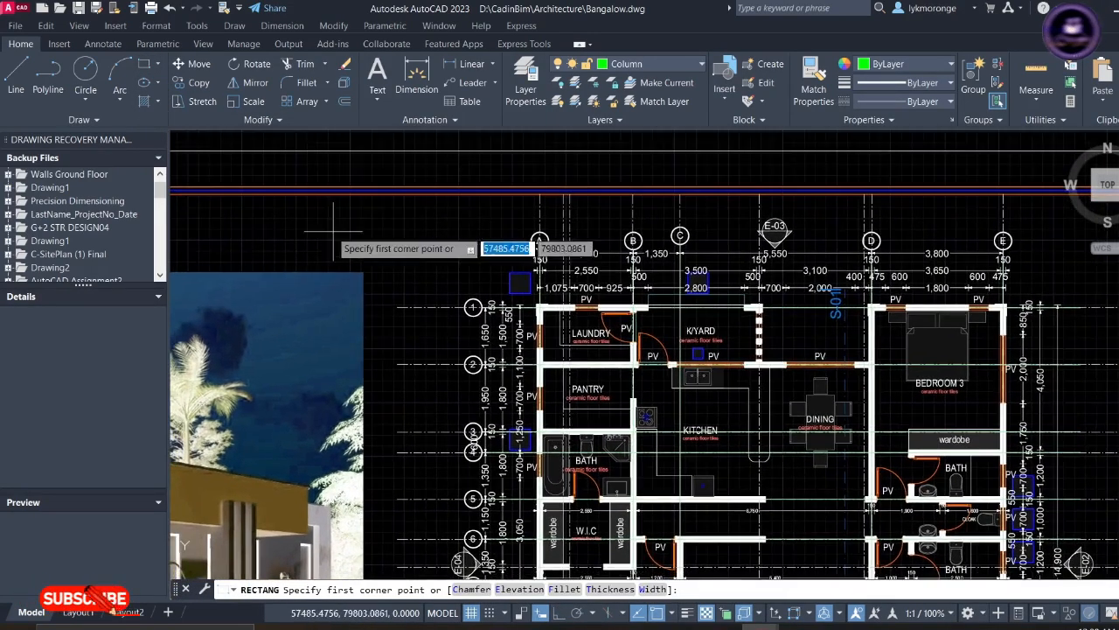
{"action": "scroll", "coordinate": [308, 223], "scroll_direction": "down", "scroll_amount": 4}
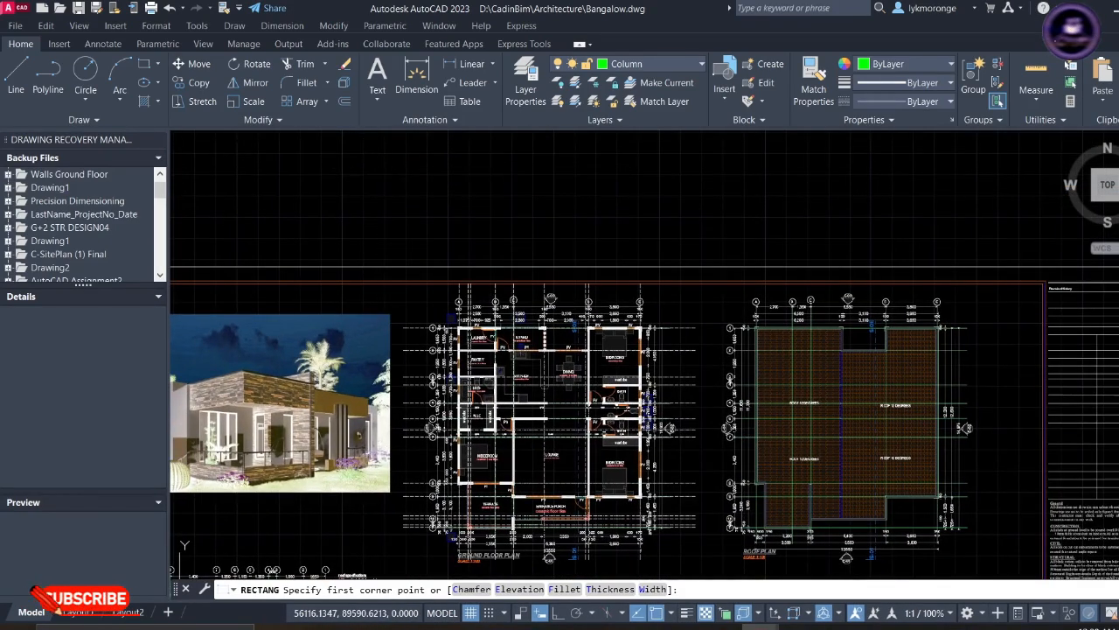
{"action": "left_click", "coordinate": [361, 168]}
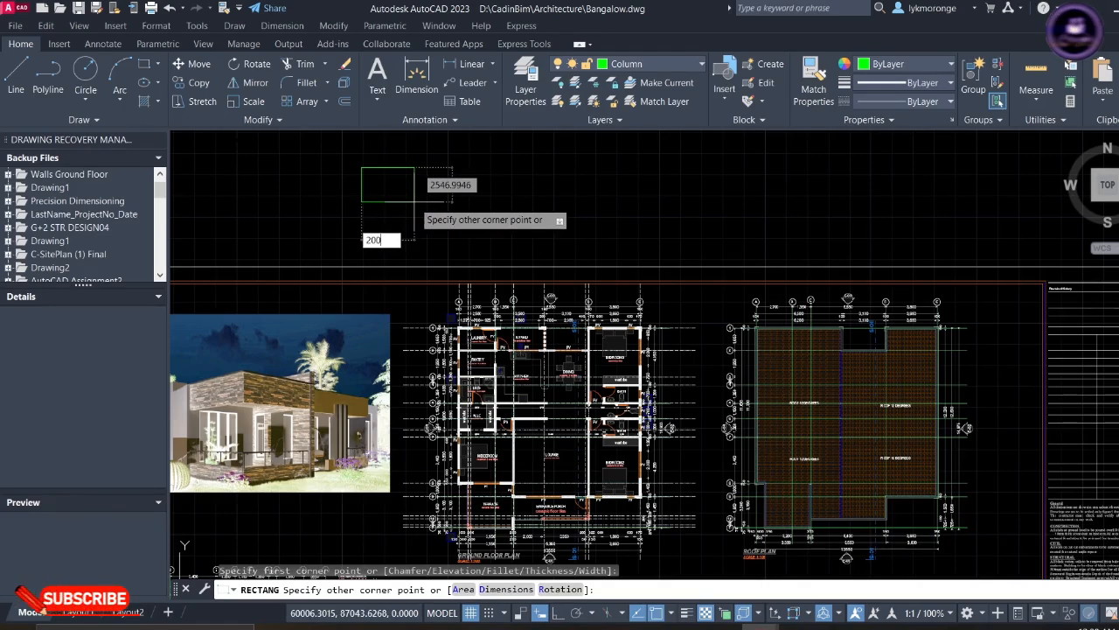
{"action": "type", "text": "200"}
{"action": "key", "text": "Tab"}
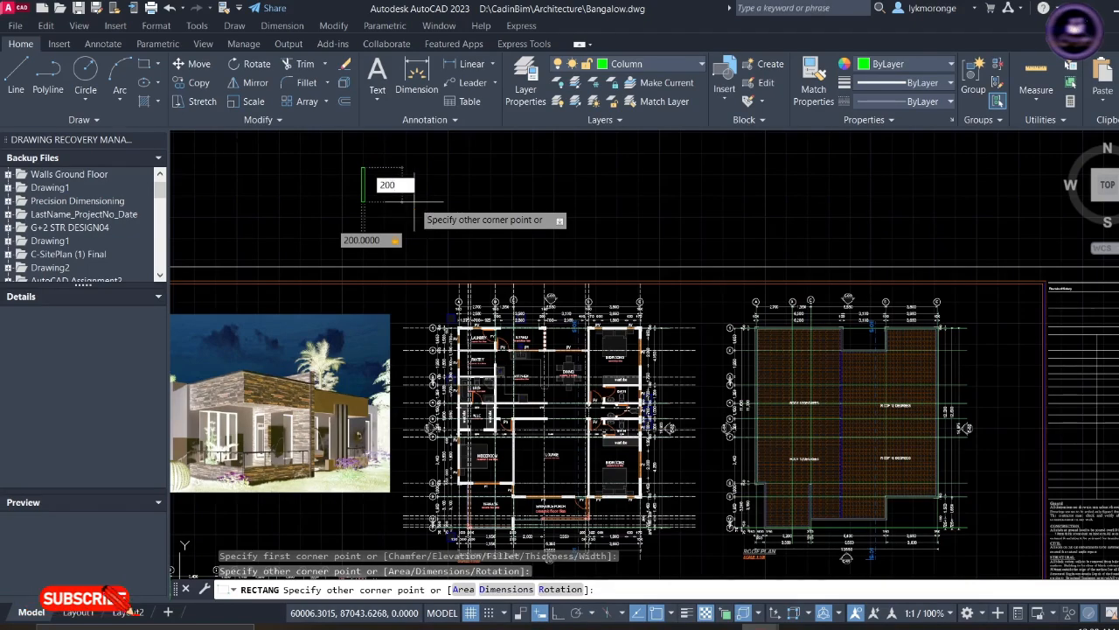
{"action": "key", "text": "Return"}
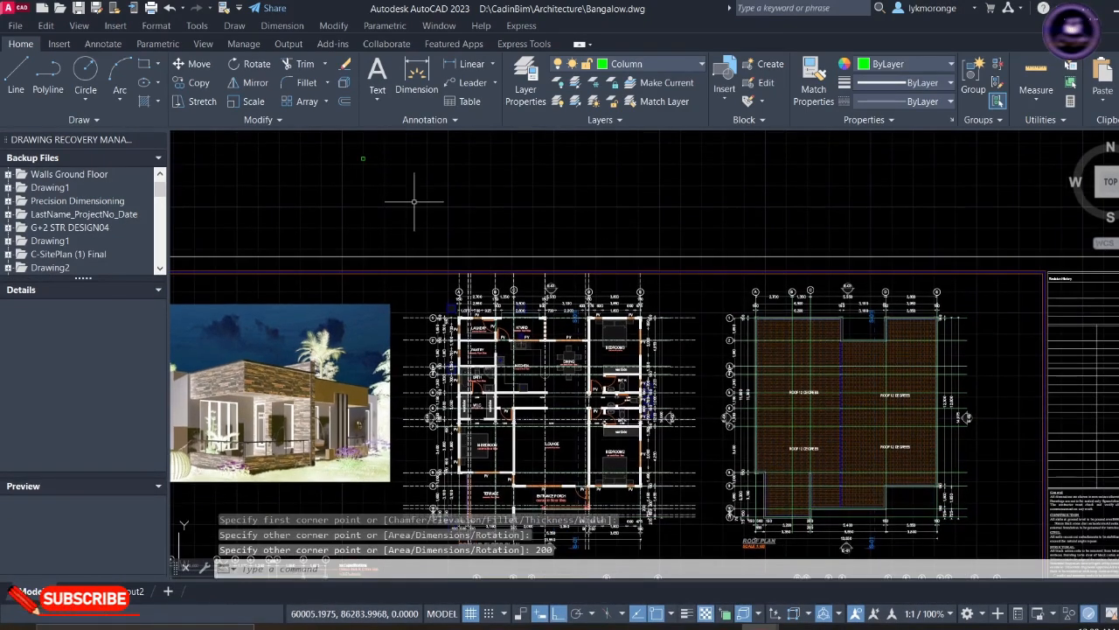
- Turn on the lineweight display for the drawing
{"action": "scroll", "coordinate": [368, 140], "scroll_direction": "up", "scroll_amount": 2}
{"action": "scroll", "coordinate": [369, 140], "scroll_direction": "down", "scroll_amount": 4}
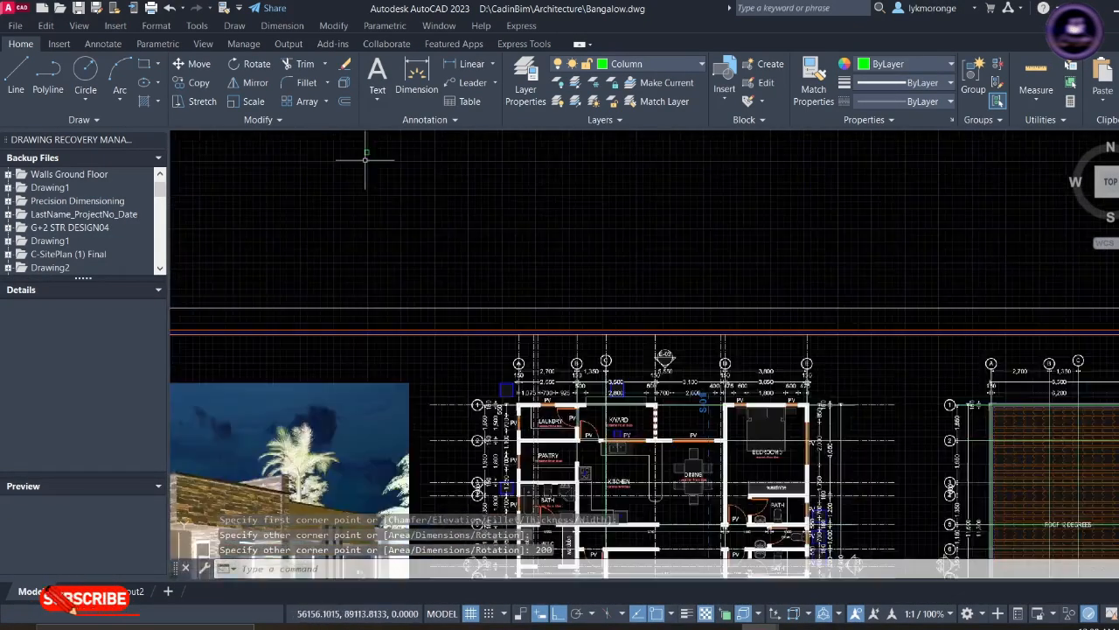
{"action": "left_click", "coordinate": [688, 615]}
- With Ortho off, copy the square column from its centre to the intersection of grids A and 1
{"action": "scroll", "coordinate": [384, 188], "scroll_direction": "up", "scroll_amount": 4}
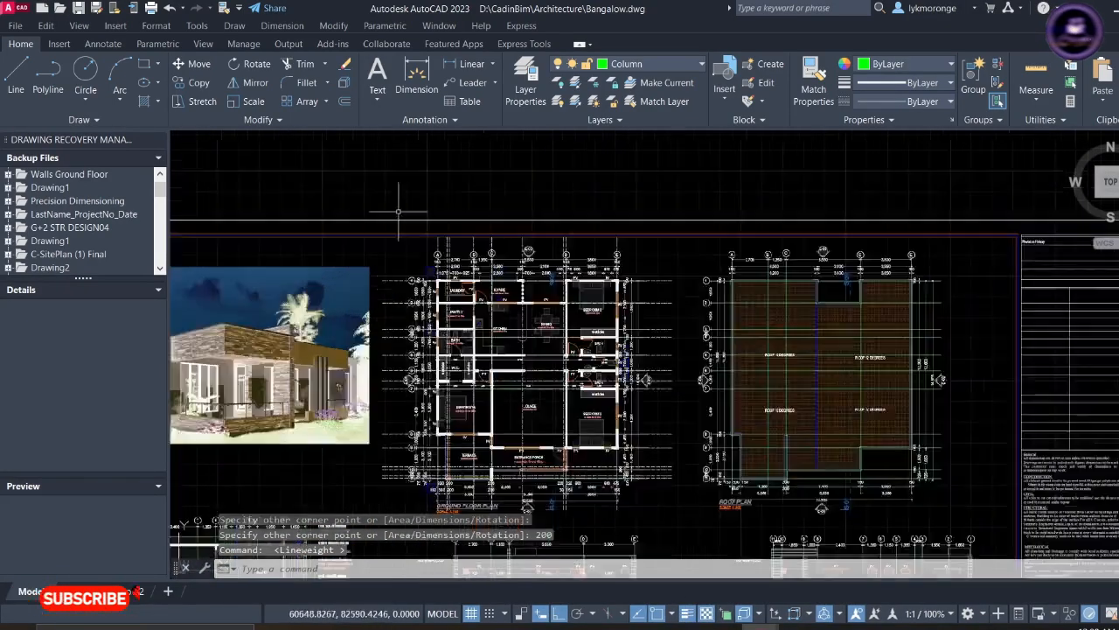
{"action": "middle_click_drag", "start_coordinate": [379, 190], "coordinate": [515, 347]}
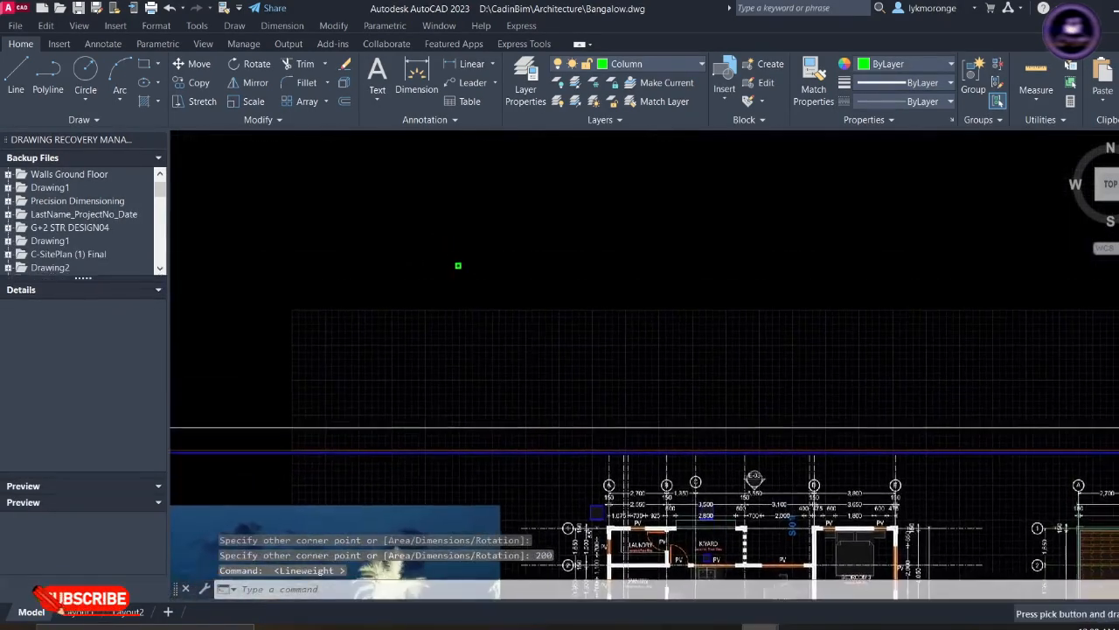
{"action": "left_click", "coordinate": [458, 260]}
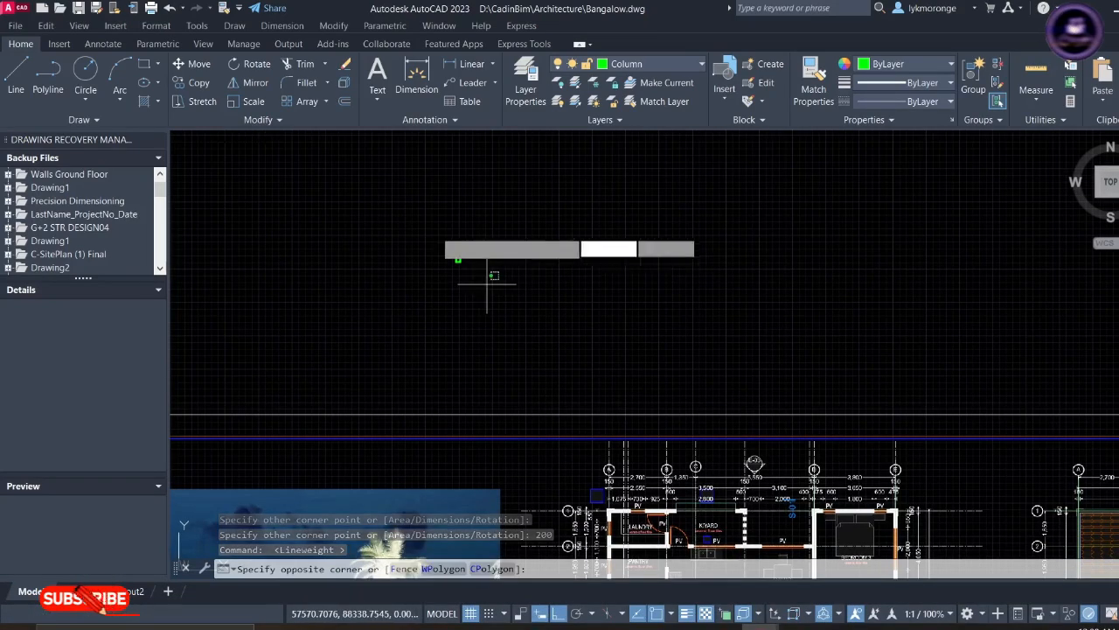
{"action": "right_click", "coordinate": [418, 210]}
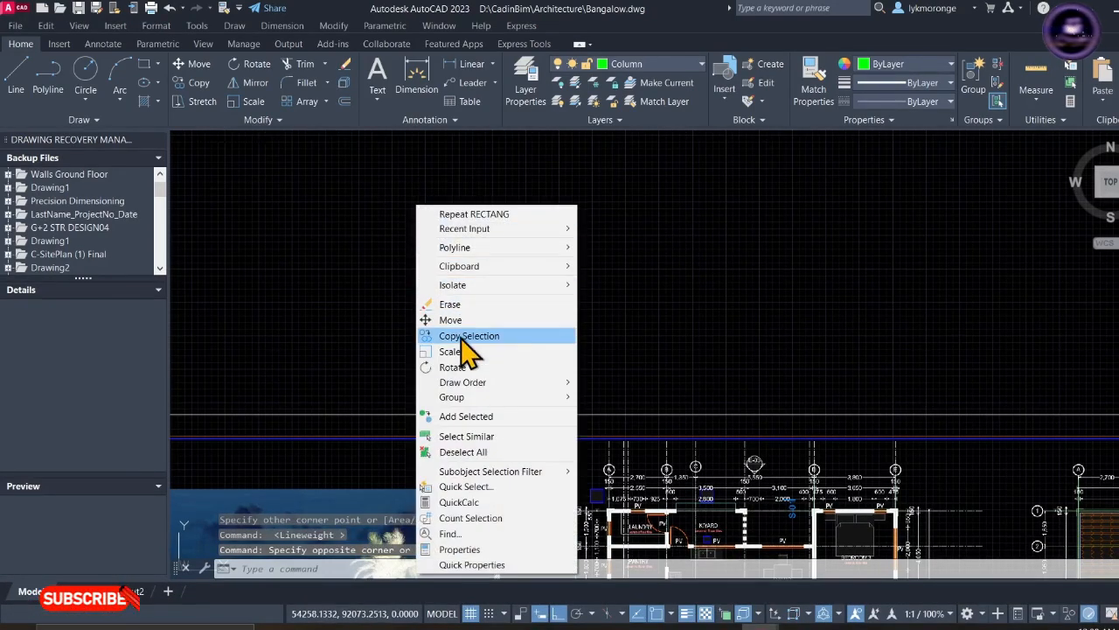
{"action": "left_click", "coordinate": [461, 341]}
{"action": "scroll", "coordinate": [459, 280], "scroll_direction": "up", "scroll_amount": 4}
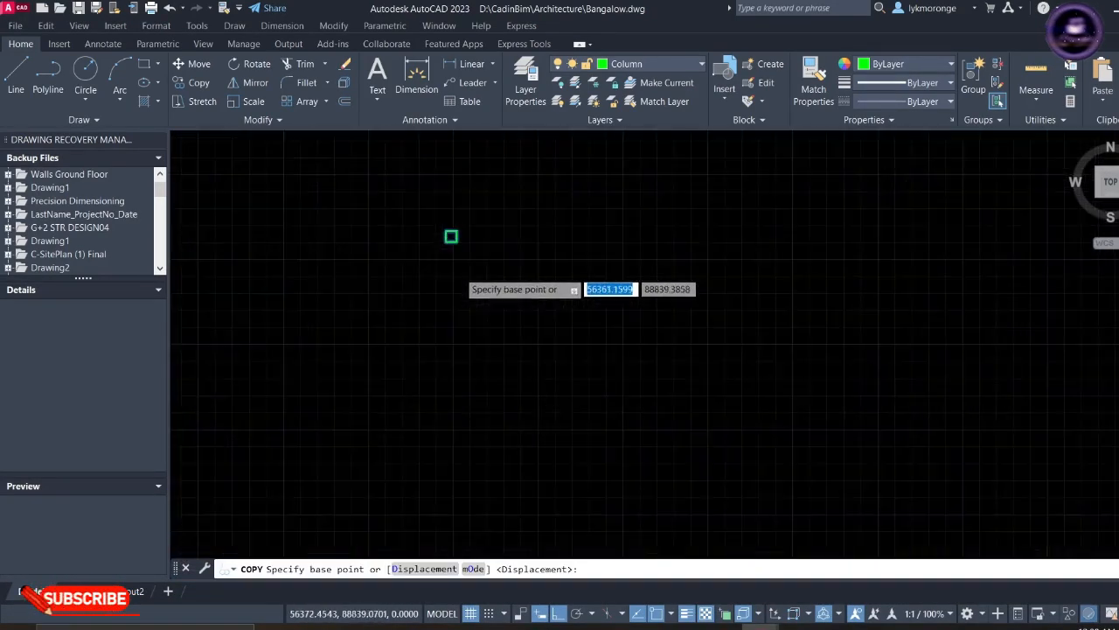
{"action": "left_click", "coordinate": [445, 215]}
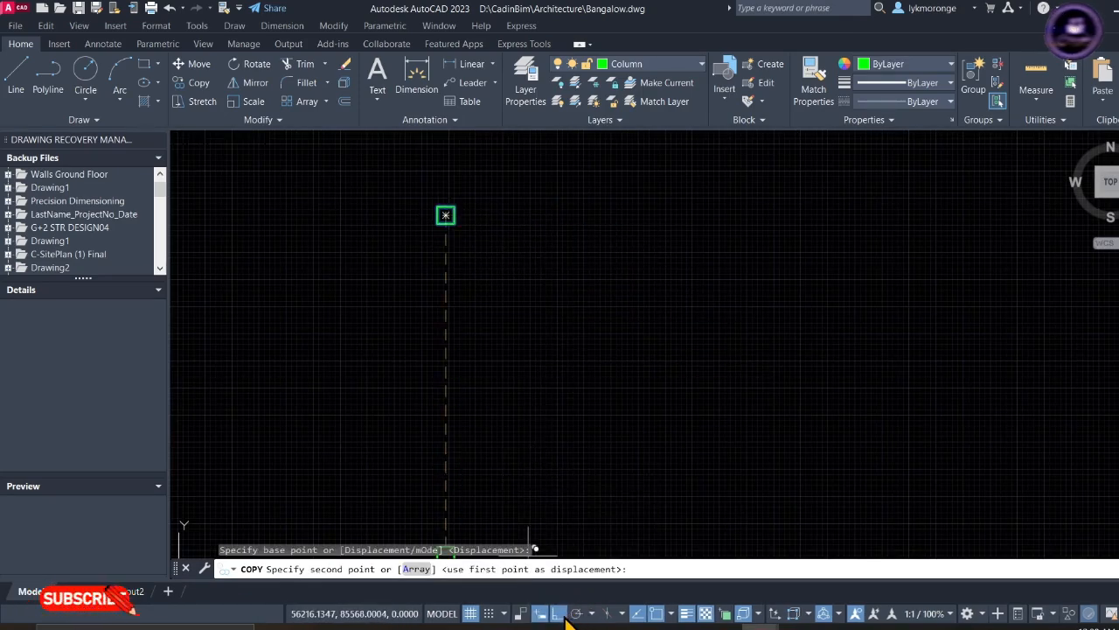
{"action": "scroll", "coordinate": [600, 525], "scroll_direction": "down", "scroll_amount": 5}
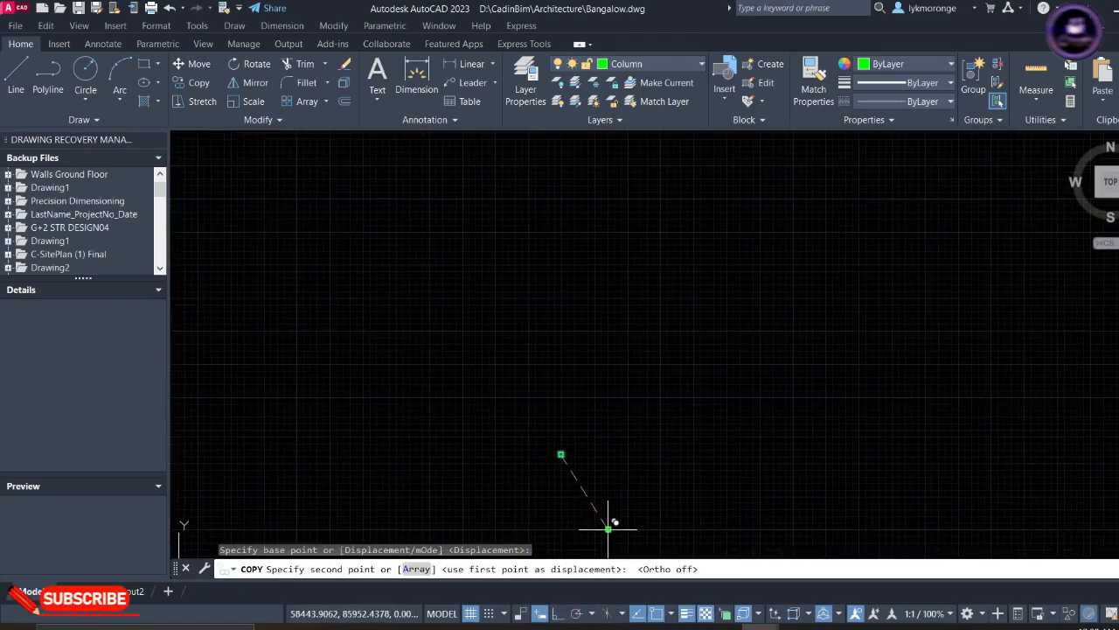
{"action": "mouse_move", "coordinate": [609, 525]}
{"action": "middle_mouse_down"}
{"action": "mouse_move", "coordinate": [404, 386]}
{"action": "mouse_move", "coordinate": [383, 357]}
{"action": "middle_mouse_up"}
{"action": "mouse_move", "coordinate": [560, 481]}
{"action": "middle_mouse_down"}
{"action": "mouse_move", "coordinate": [540, 440]}
{"action": "mouse_move", "coordinate": [557, 364]}
{"action": "middle_mouse_up"}
{"action": "scroll", "coordinate": [507, 407], "scroll_direction": "up", "scroll_amount": 10}
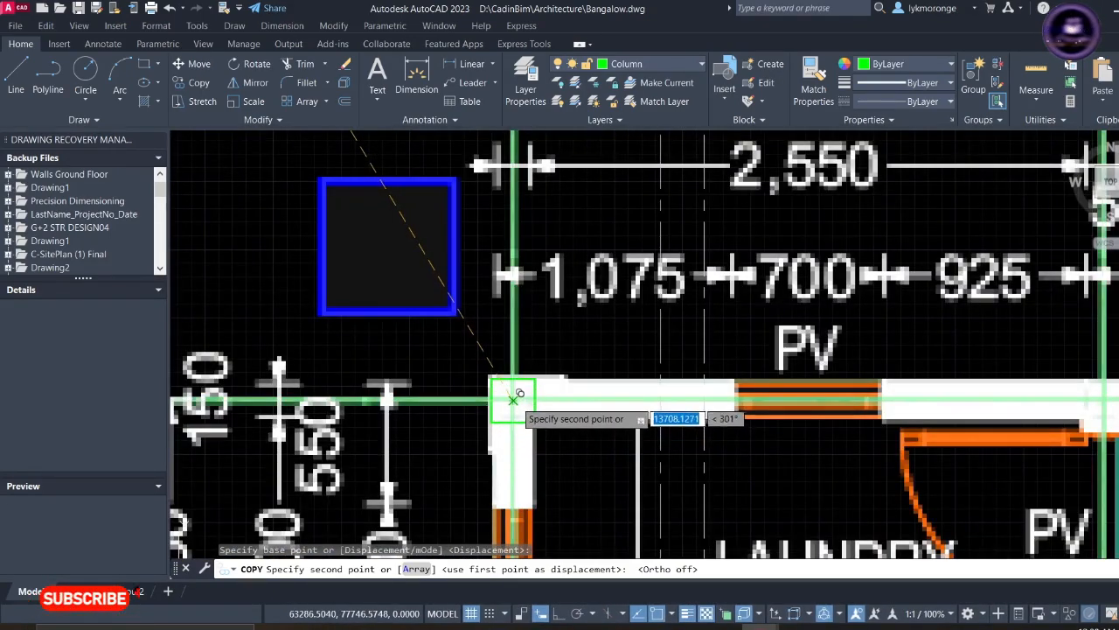
{"action": "left_click", "coordinate": [513, 399]}
- Place column copies along grid 1 at grid B and at the K/Yard's eastern wall corner
{"action": "scroll", "coordinate": [525, 404], "scroll_direction": "down", "scroll_amount": 6}
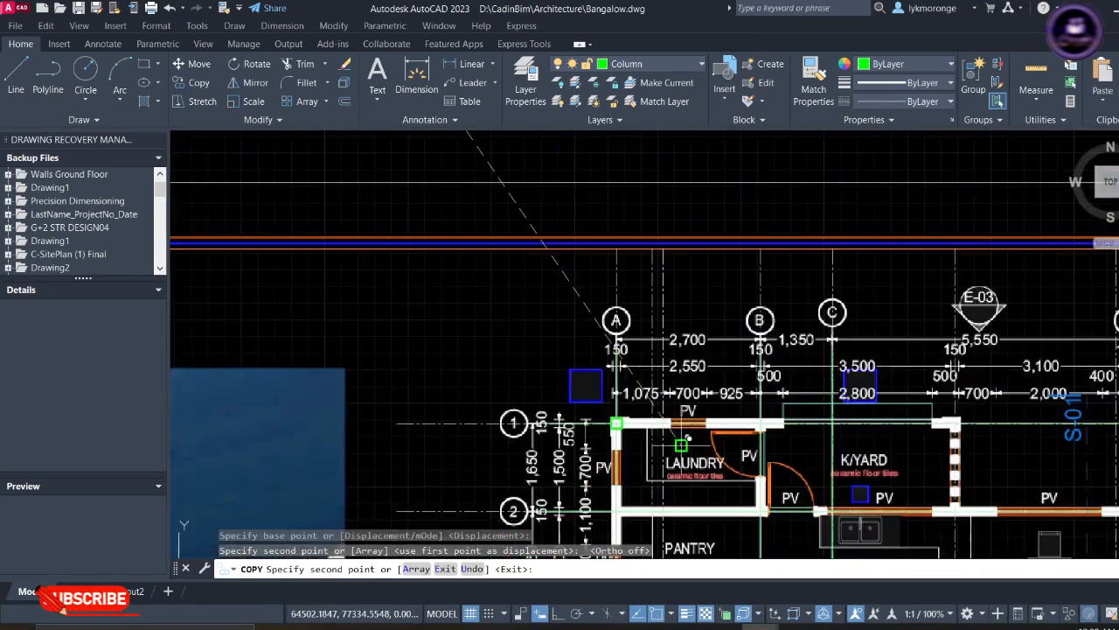
{"action": "middle_click_drag", "start_coordinate": [676, 444], "coordinate": [502, 383]}
{"action": "scroll", "coordinate": [609, 382], "scroll_direction": "up", "scroll_amount": 5}
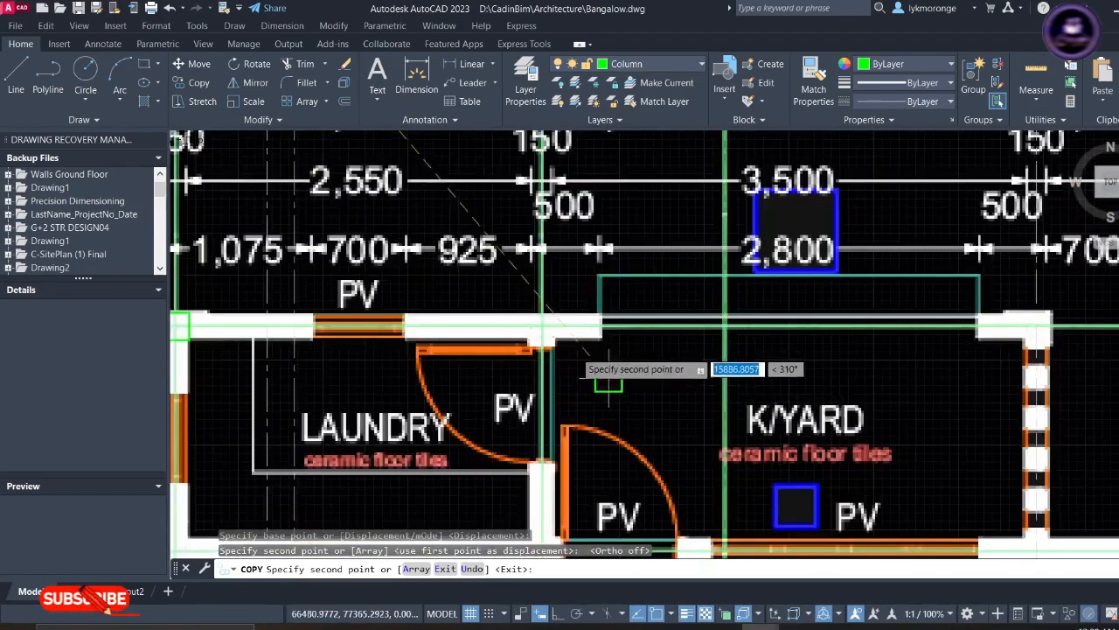
{"action": "left_click", "coordinate": [542, 325]}
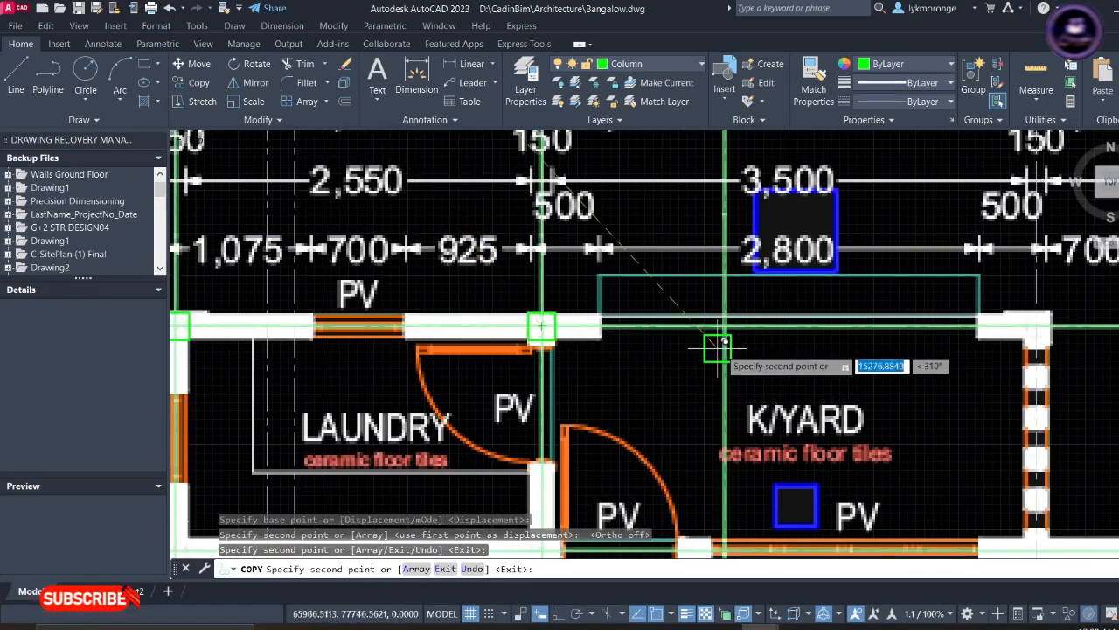
{"action": "scroll", "coordinate": [726, 385], "scroll_direction": "down", "scroll_amount": 4}
{"action": "middle_click_drag", "start_coordinate": [662, 383], "coordinate": [592, 383]}
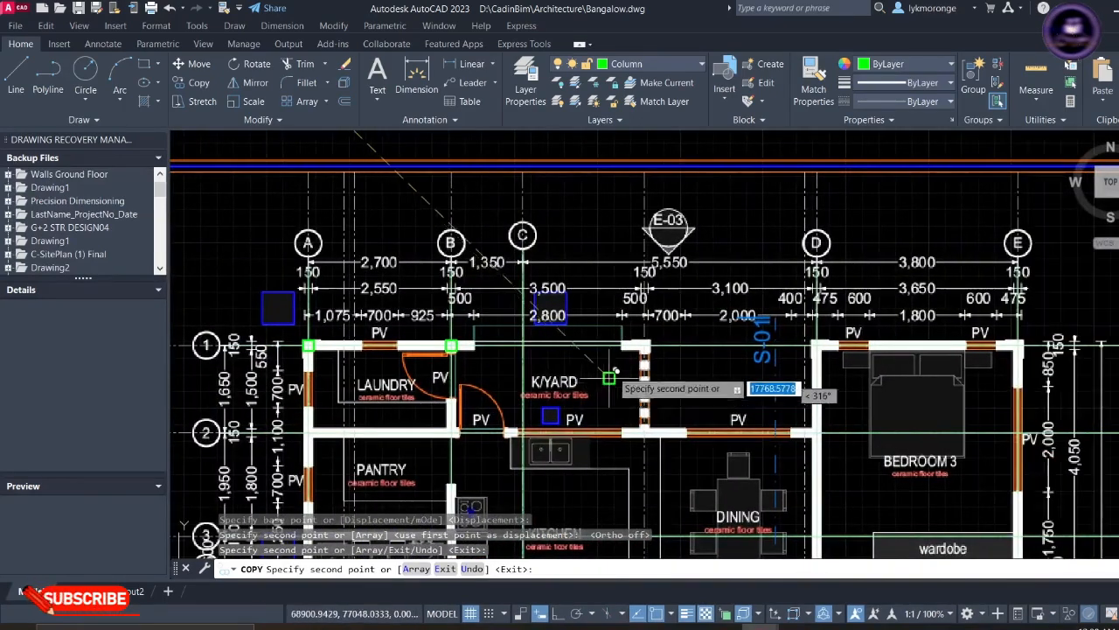
{"action": "scroll", "coordinate": [640, 334], "scroll_direction": "up", "scroll_amount": 8}
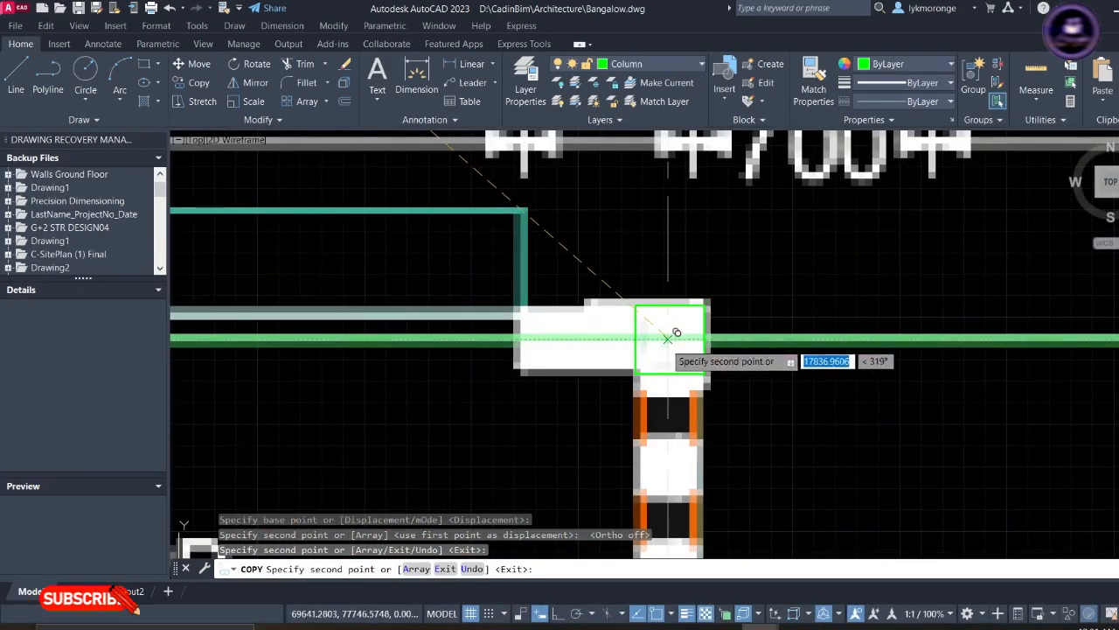
{"action": "left_click", "coordinate": [668, 340]}
- Place column copies at both upper corners of Bedroom 3, where grids D and E meet grid 1
{"action": "scroll", "coordinate": [706, 349], "scroll_direction": "down", "scroll_amount": 8}
{"action": "middle_click_drag", "start_coordinate": [725, 368], "coordinate": [280, 371]}
{"action": "scroll", "coordinate": [485, 356], "scroll_direction": "up", "scroll_amount": 4}
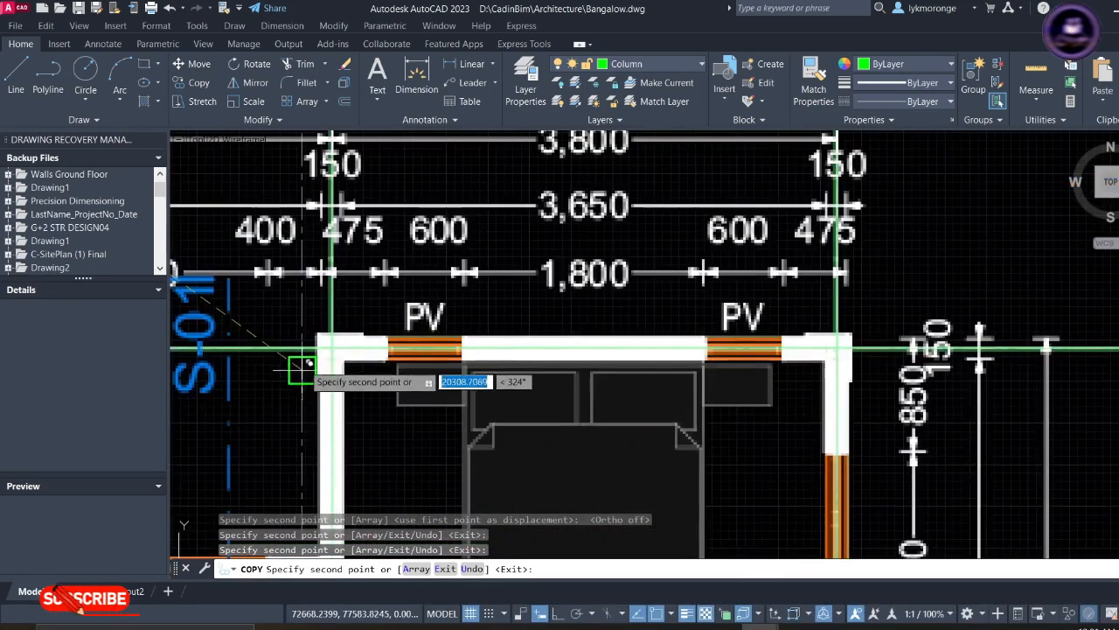
{"action": "left_click", "coordinate": [332, 347]}
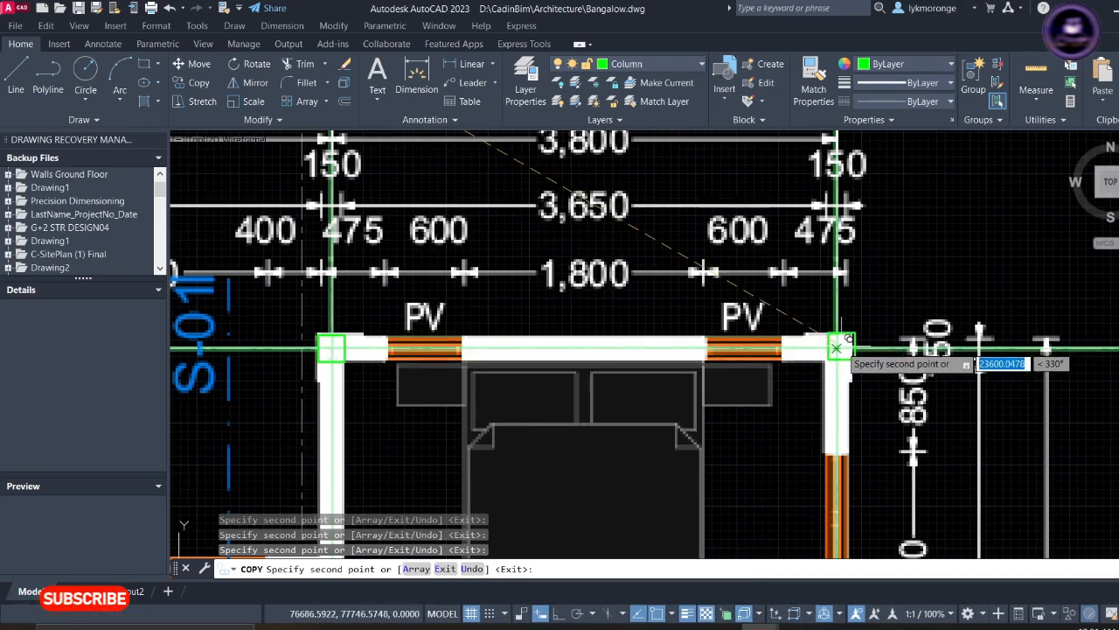
{"action": "scroll", "coordinate": [837, 348], "scroll_direction": "down", "scroll_amount": 8}
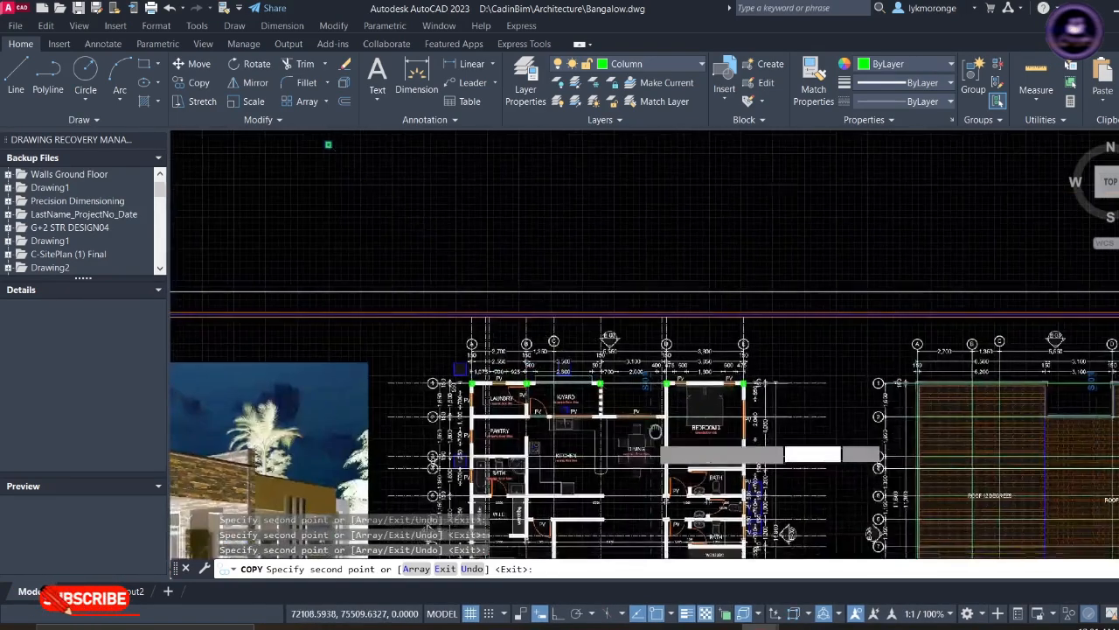
- Place column copies where grid 2 crosses grids B and A, between the laundry and the pantry
{"action": "scroll", "coordinate": [724, 398], "scroll_direction": "up", "scroll_amount": 6}
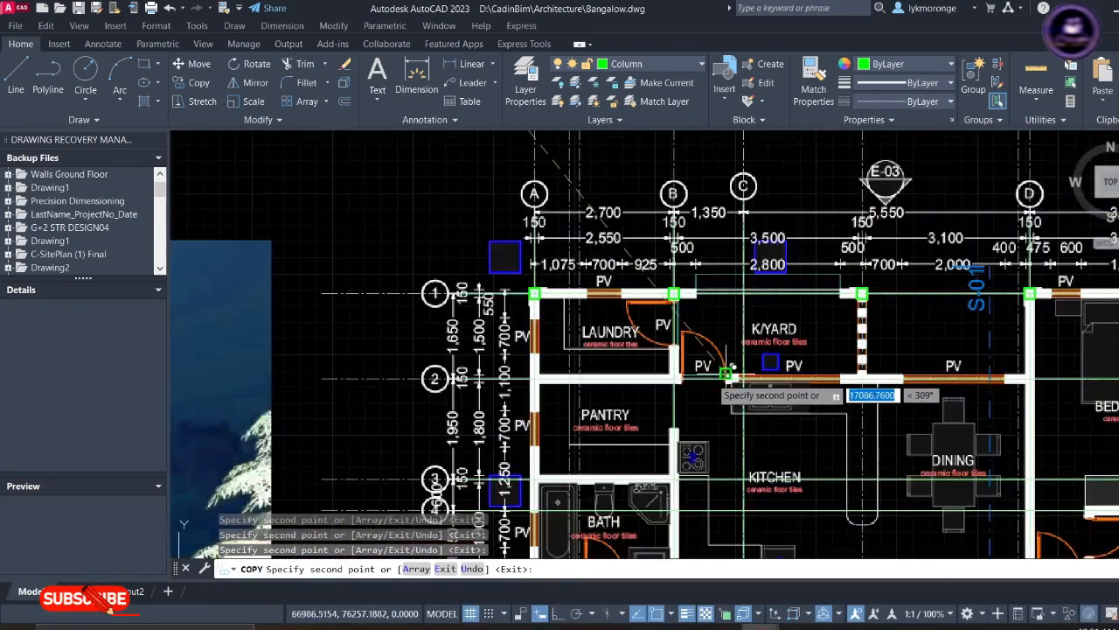
{"action": "scroll", "coordinate": [724, 398], "scroll_direction": "up", "scroll_amount": 3}
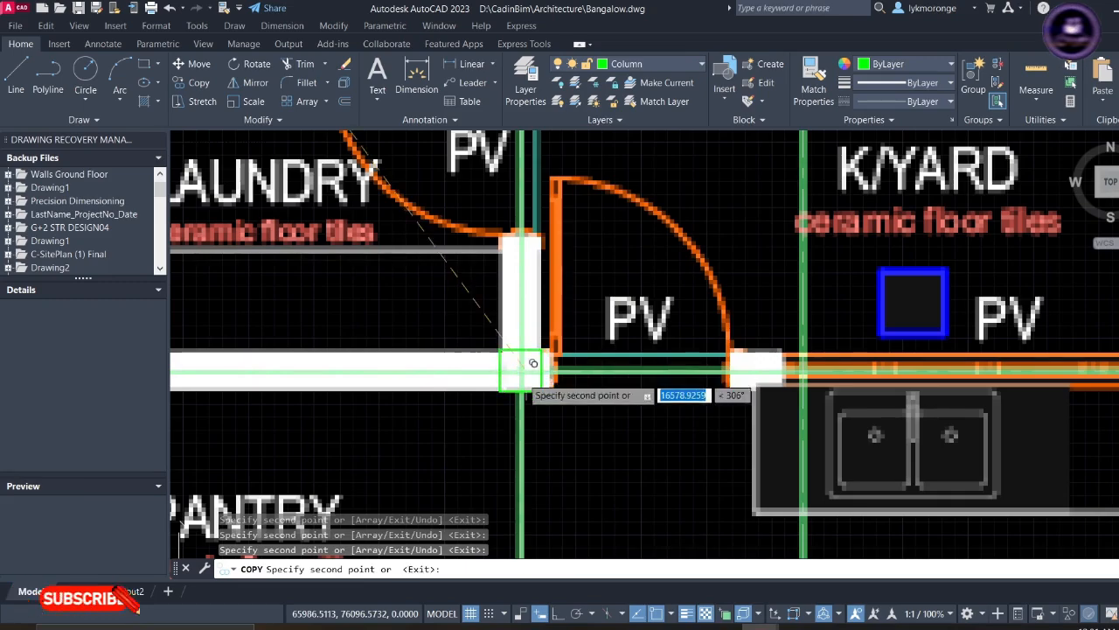
{"action": "scroll", "coordinate": [497, 402], "scroll_direction": "down", "scroll_amount": 8}
{"action": "middle_click_drag", "start_coordinate": [447, 437], "coordinate": [626, 348]}
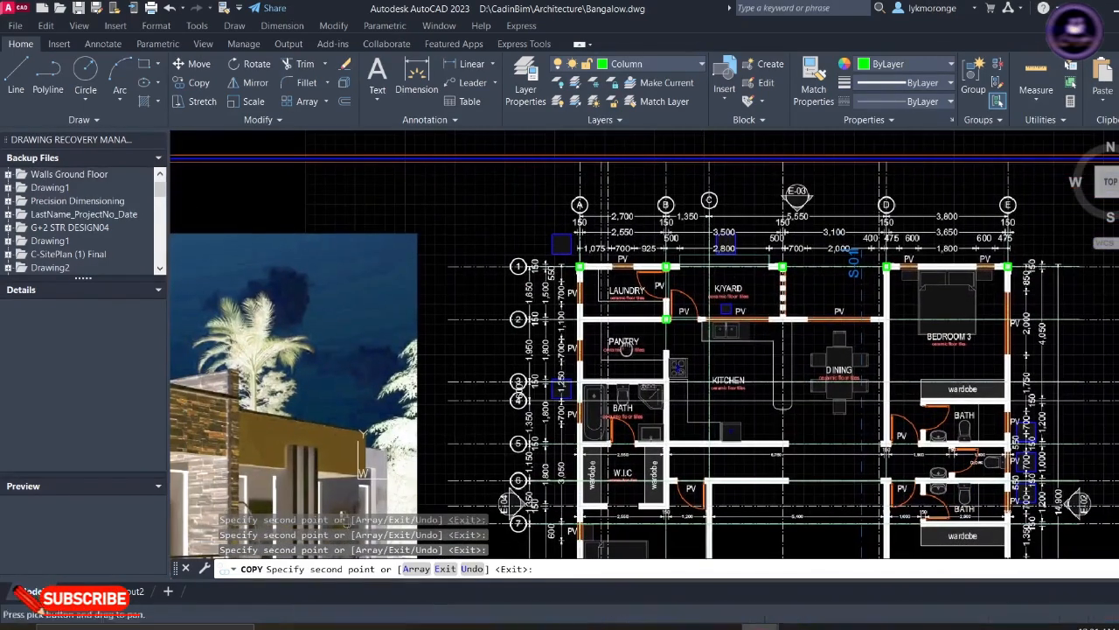
{"action": "scroll", "coordinate": [582, 304], "scroll_direction": "up", "scroll_amount": 6}
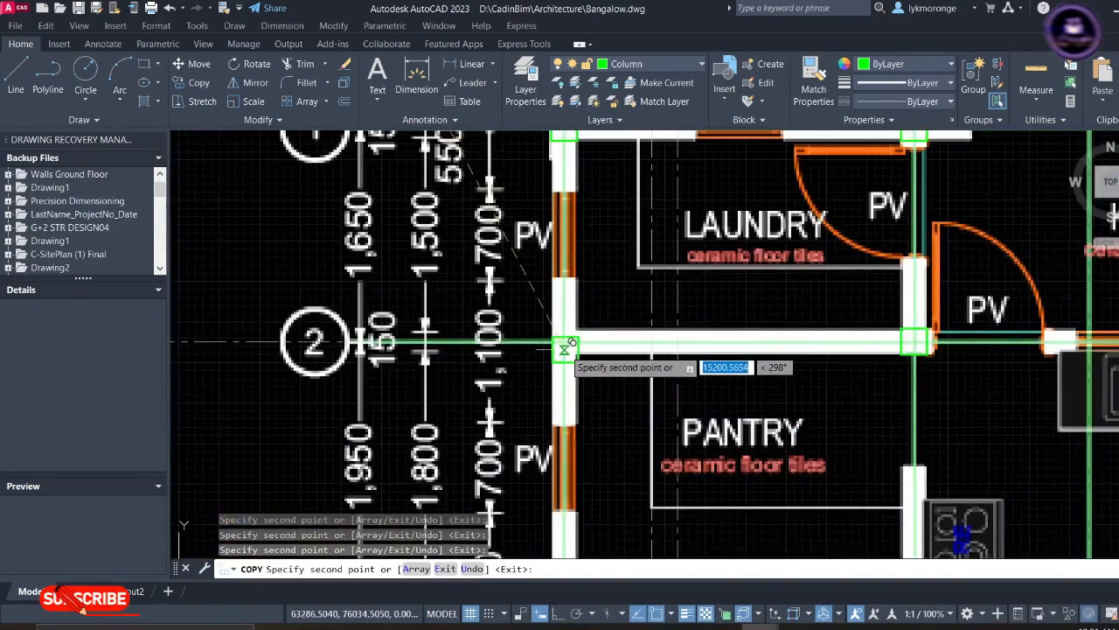
{"action": "scroll", "coordinate": [668, 391], "scroll_direction": "down", "scroll_amount": 8}
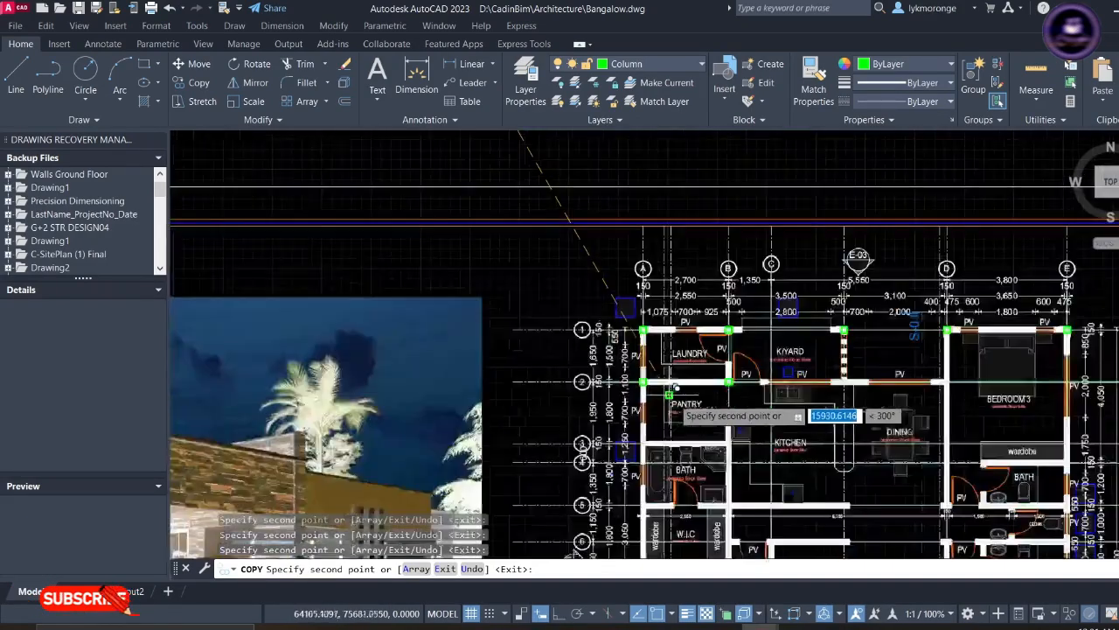
- Place column copies along grid 2 at the K/Yard's eastern wall and at grid D
{"action": "scroll", "coordinate": [661, 349], "scroll_direction": "up", "scroll_amount": 3}
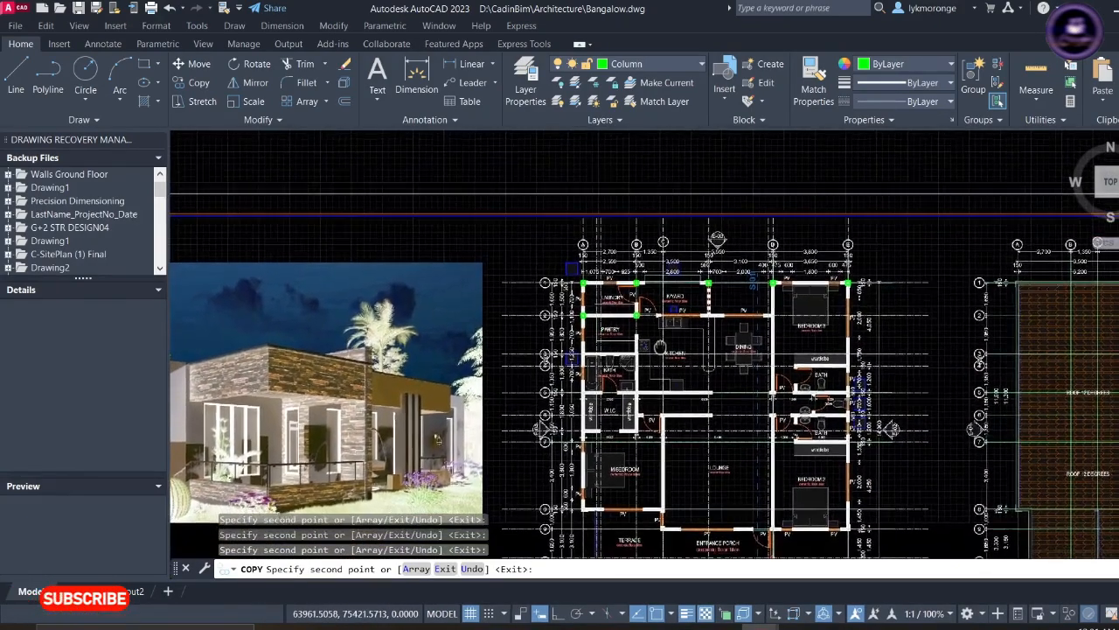
{"action": "scroll", "coordinate": [615, 338], "scroll_direction": "up", "scroll_amount": 4}
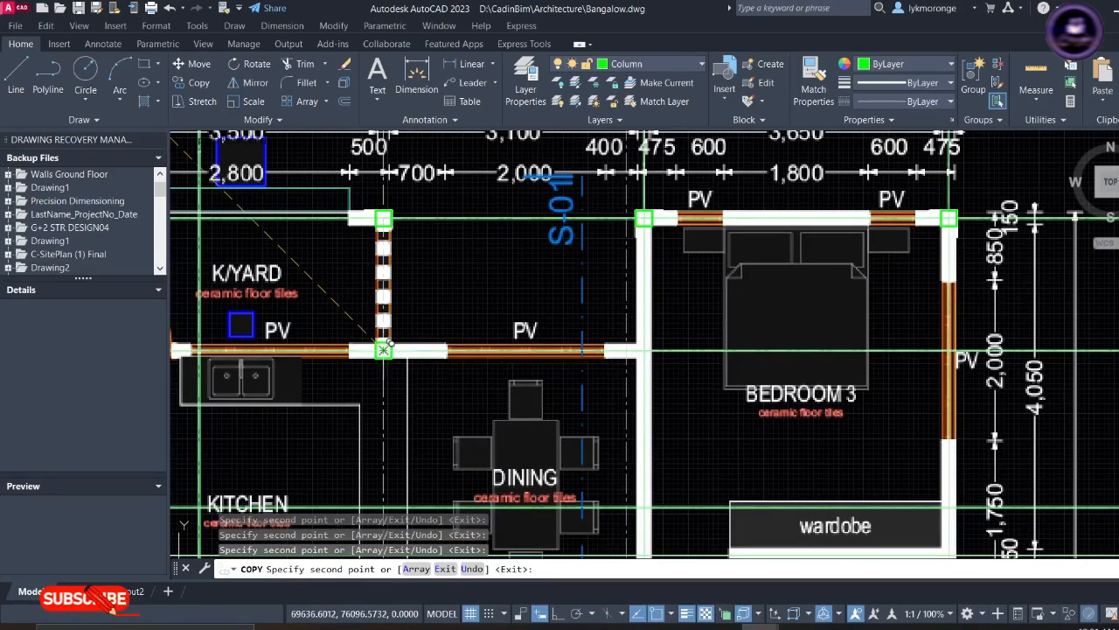
{"action": "scroll", "coordinate": [661, 354], "scroll_direction": "up", "scroll_amount": 4}
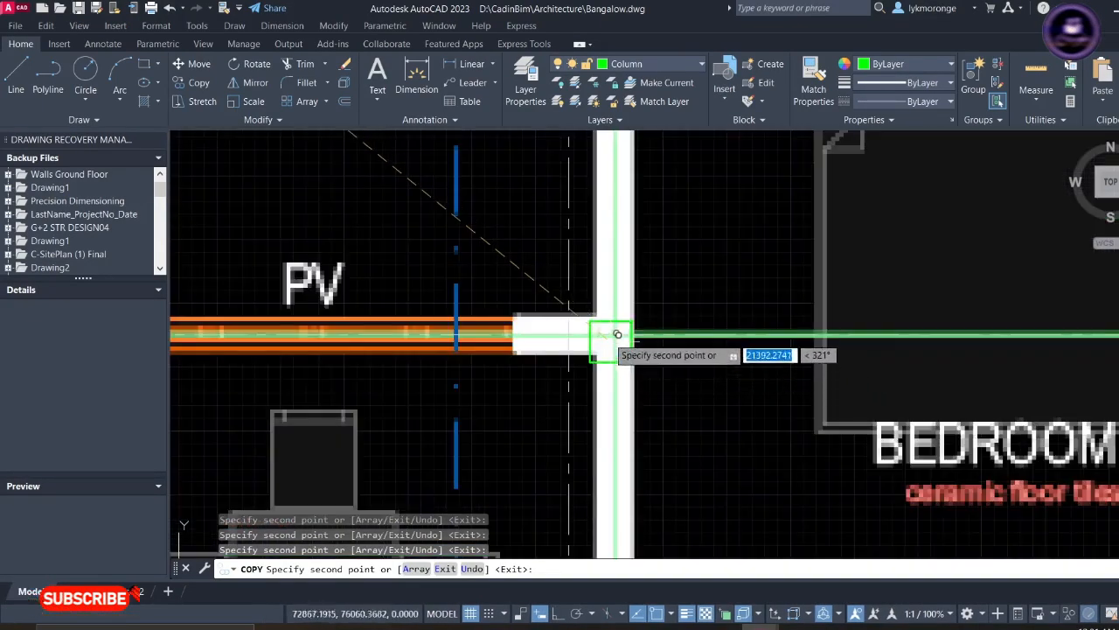
{"action": "scroll", "coordinate": [660, 335], "scroll_direction": "down", "scroll_amount": 4}
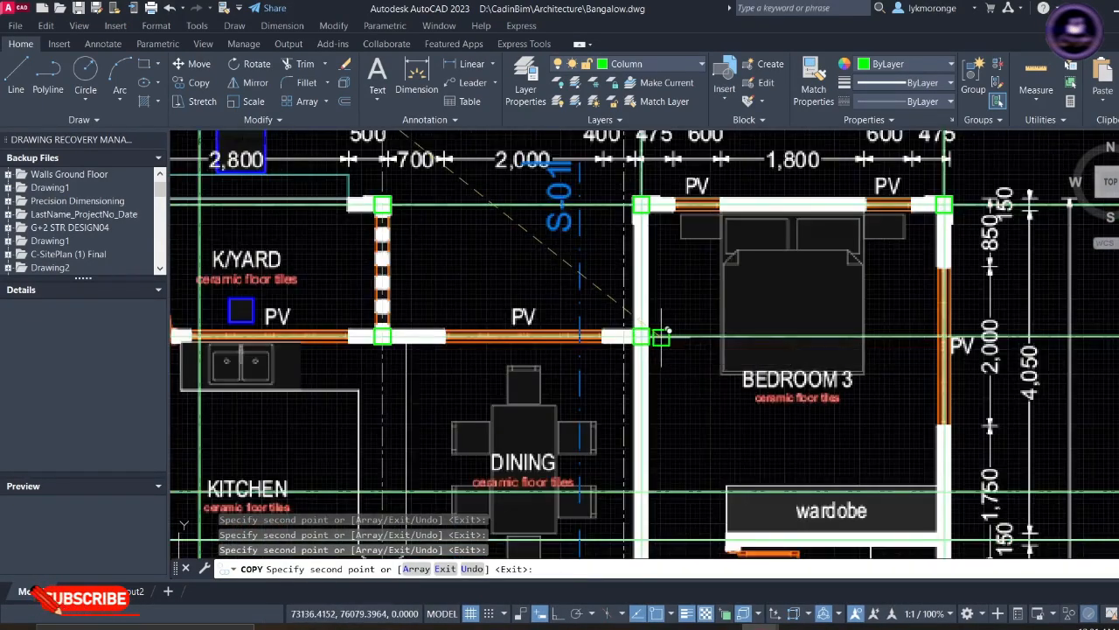
- Place column copies where grid 3 crosses grids A and B, at the ends of the wall between the pantry and the bath
{"action": "mouse_move", "coordinate": [661, 337]}
{"action": "middle_mouse_down"}
{"action": "mouse_move", "coordinate": [567, 402]}
{"action": "mouse_move", "coordinate": [415, 358]}
{"action": "mouse_move", "coordinate": [917, 280]}
{"action": "mouse_move", "coordinate": [920, 265]}
{"action": "mouse_move", "coordinate": [1072, 208]}
{"action": "middle_mouse_up"}
{"action": "scroll", "coordinate": [257, 382], "scroll_direction": "down", "scroll_amount": 2}
{"action": "middle_click_drag", "start_coordinate": [173, 395], "coordinate": [400, 366]}
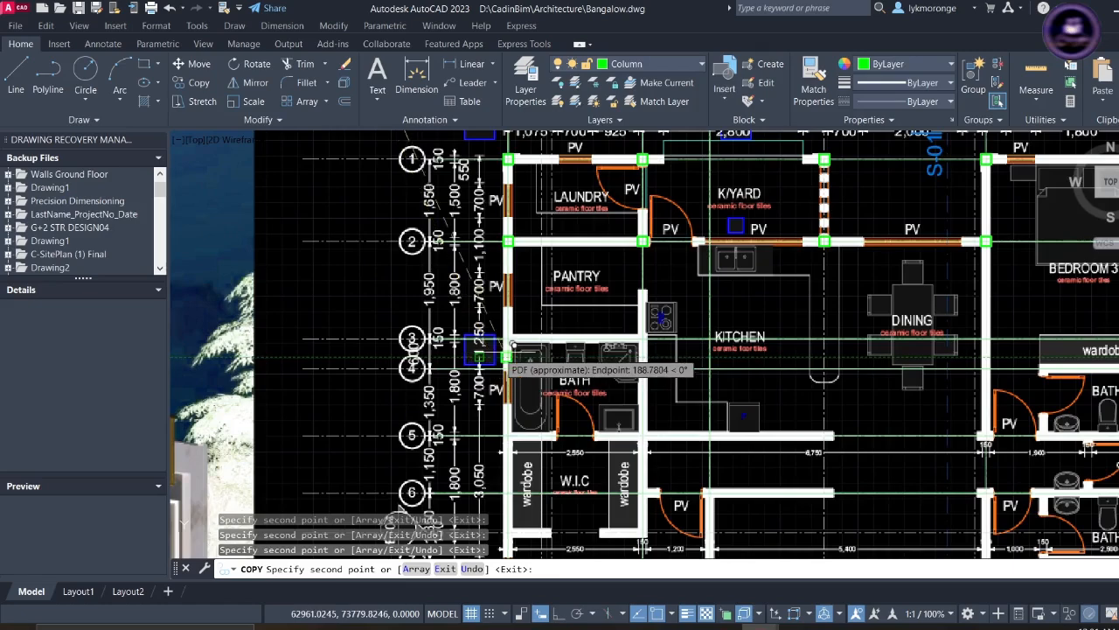
{"action": "scroll", "coordinate": [515, 348], "scroll_direction": "up", "scroll_amount": 4}
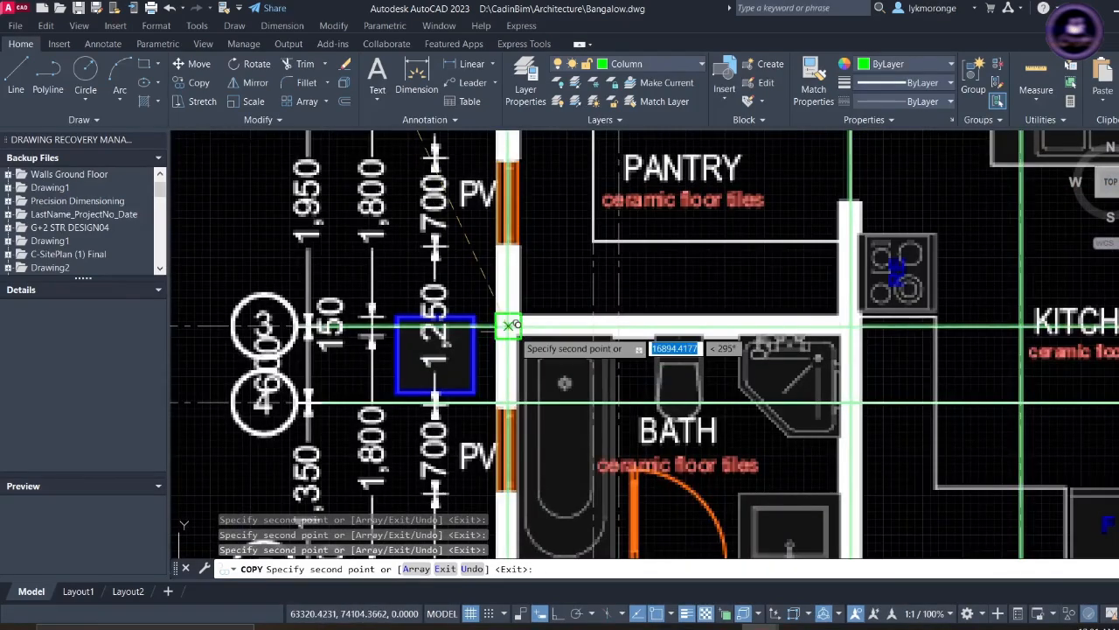
{"action": "scroll", "coordinate": [509, 325], "scroll_direction": "up", "scroll_amount": 2}
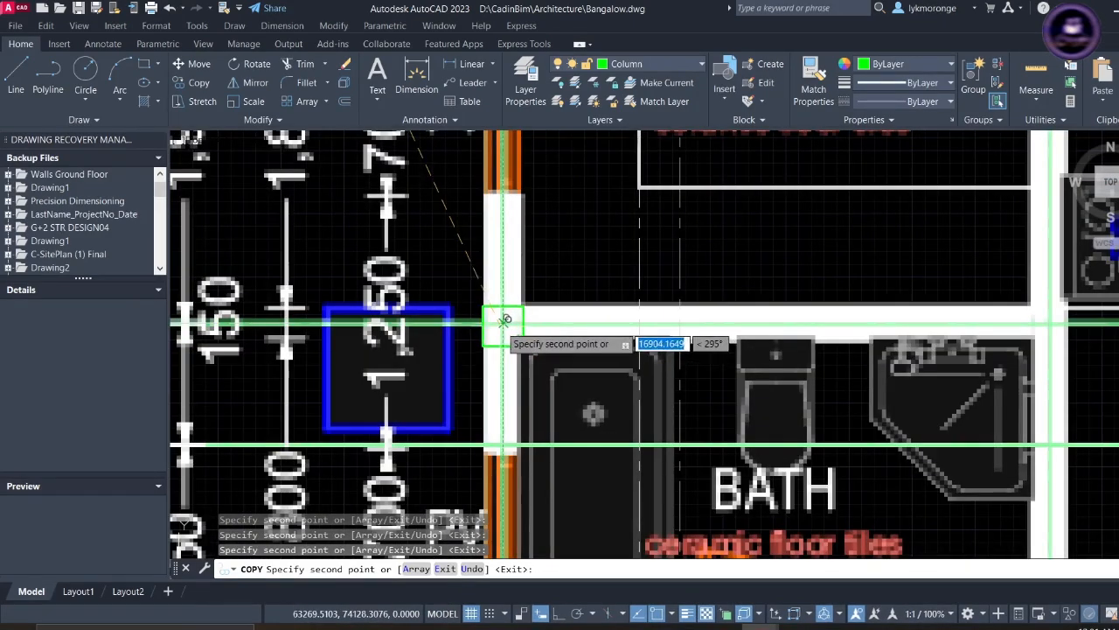
{"action": "left_click", "coordinate": [503, 324]}
{"action": "middle_click_drag", "start_coordinate": [921, 327], "coordinate": [540, 350]}
{"action": "scroll", "coordinate": [641, 330], "scroll_direction": "up", "scroll_amount": 2}
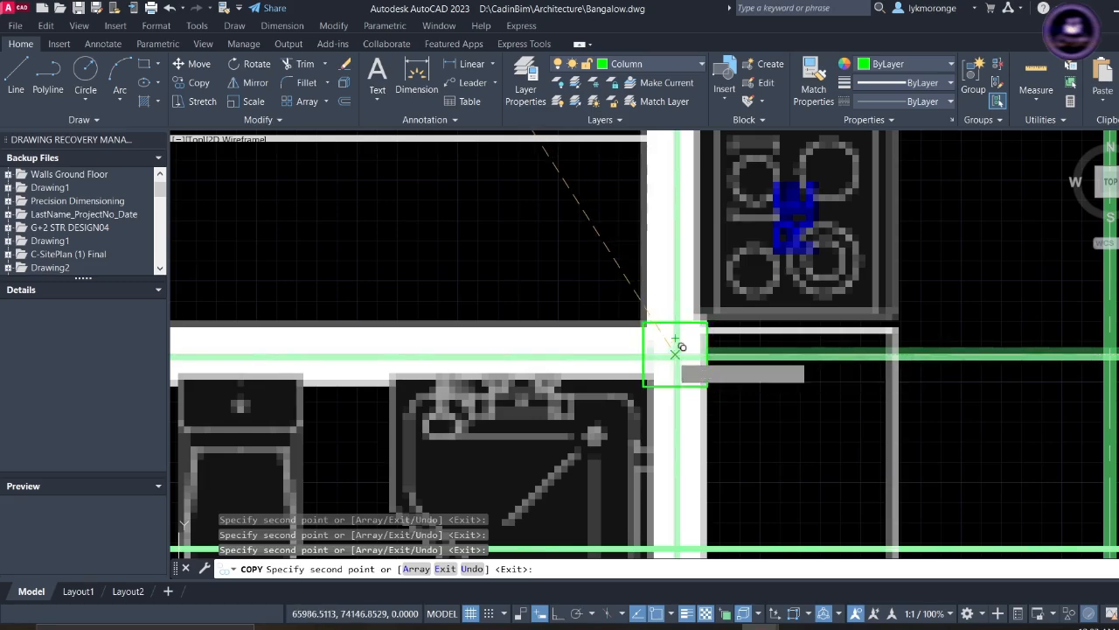
- Place a column copy where grid 4 meets grid E, at the eastern end of the wall between Bedroom 3's wardrobe and bath
{"action": "scroll", "coordinate": [686, 354], "scroll_direction": "down", "scroll_amount": 6}
{"action": "mouse_move", "coordinate": [756, 368]}
{"action": "middle_mouse_down"}
{"action": "mouse_move", "coordinate": [573, 337]}
{"action": "mouse_move", "coordinate": [429, 290]}
{"action": "middle_mouse_up"}
{"action": "scroll", "coordinate": [640, 279], "scroll_direction": "down", "scroll_amount": 2}
{"action": "mouse_move", "coordinate": [657, 288]}
{"action": "middle_mouse_down"}
{"action": "mouse_move", "coordinate": [537, 300]}
{"action": "mouse_move", "coordinate": [472, 290]}
{"action": "middle_mouse_up"}
{"action": "scroll", "coordinate": [611, 274], "scroll_direction": "up", "scroll_amount": 2}
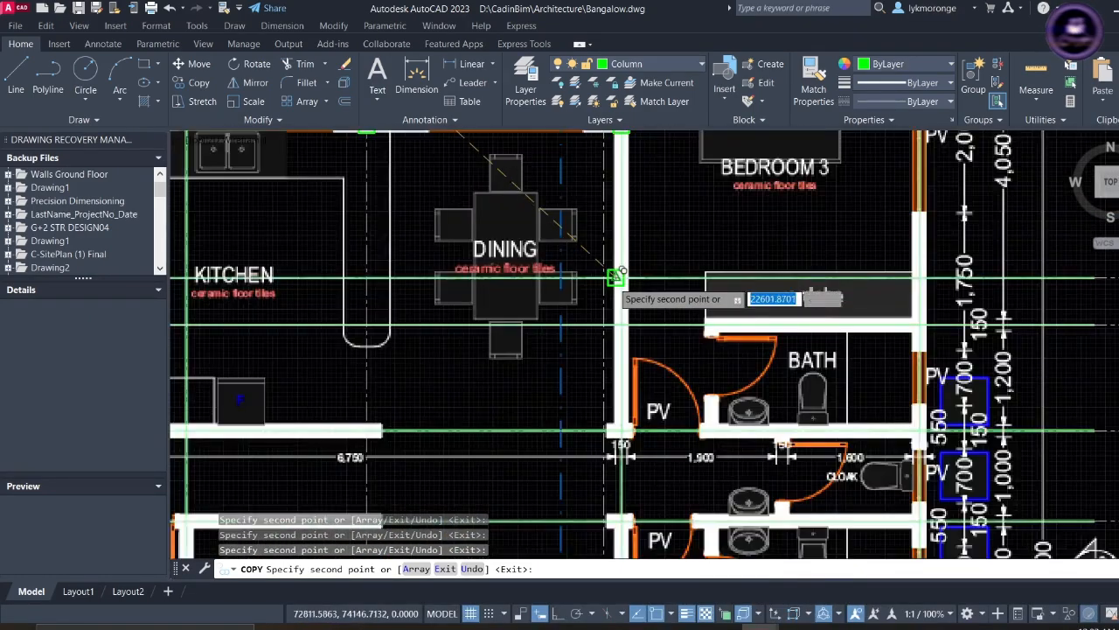
{"action": "scroll", "coordinate": [617, 275], "scroll_direction": "down", "scroll_amount": 2}
{"action": "scroll", "coordinate": [715, 252], "scroll_direction": "down", "scroll_amount": 2}
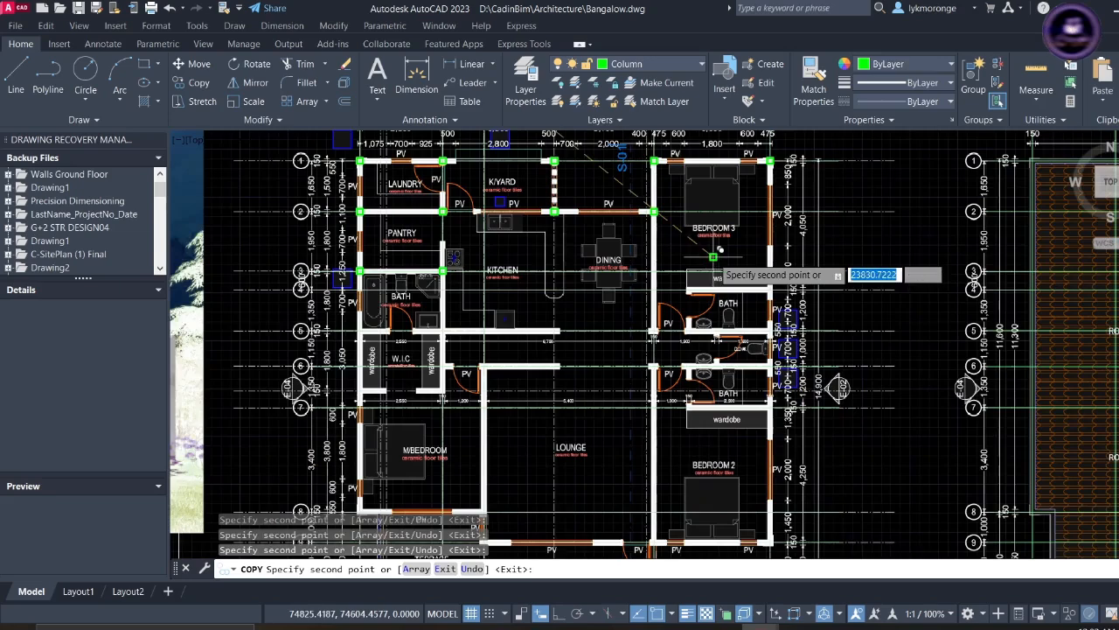
{"action": "middle_click_drag", "start_coordinate": [711, 258], "coordinate": [671, 275]}
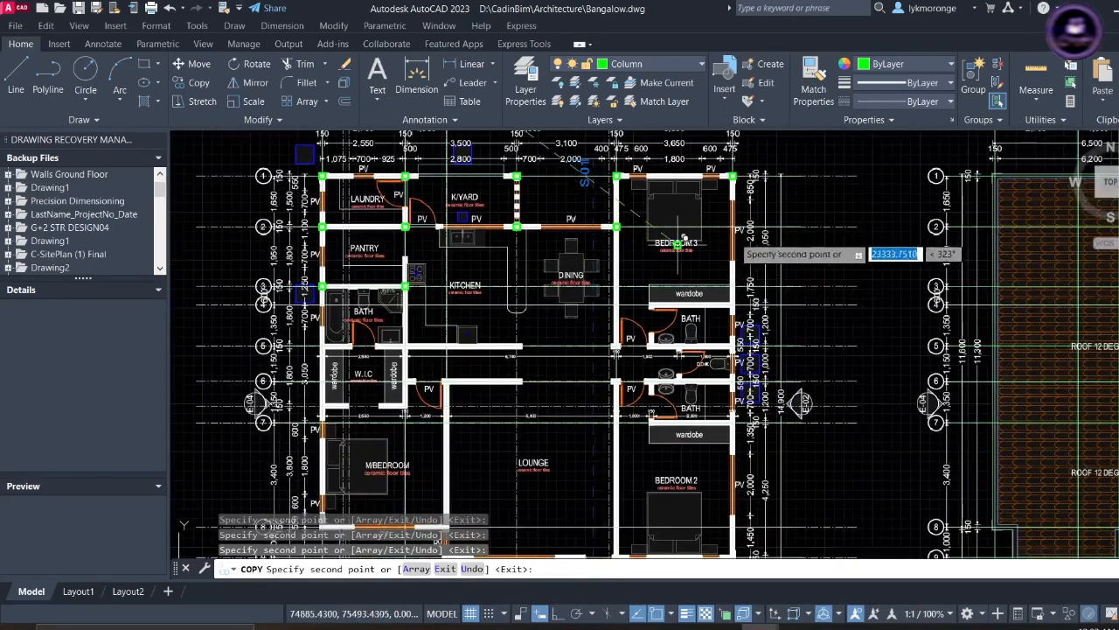
{"action": "scroll", "coordinate": [730, 310], "scroll_direction": "up", "scroll_amount": 6}
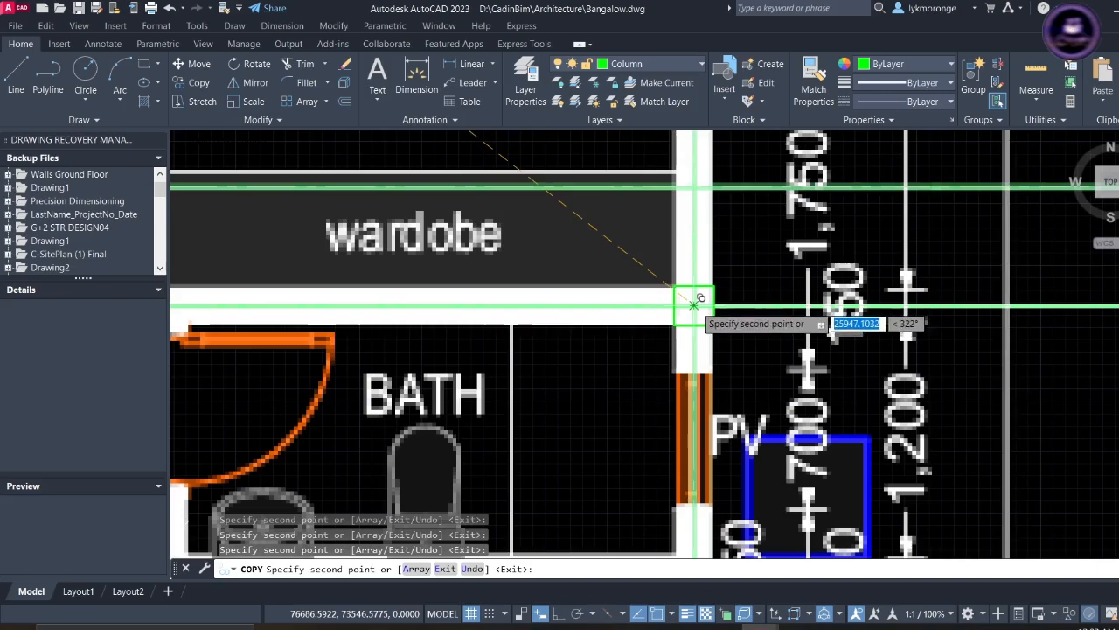
{"action": "left_click", "coordinate": [695, 306]}
- Place a column copy where grid 5 crosses grid D, beside Bedroom 3's entrance door
{"action": "scroll", "coordinate": [594, 345], "scroll_direction": "down", "scroll_amount": 7}
{"action": "middle_click_drag", "start_coordinate": [556, 348], "coordinate": [604, 318]}
{"action": "scroll", "coordinate": [560, 297], "scroll_direction": "up", "scroll_amount": 4}
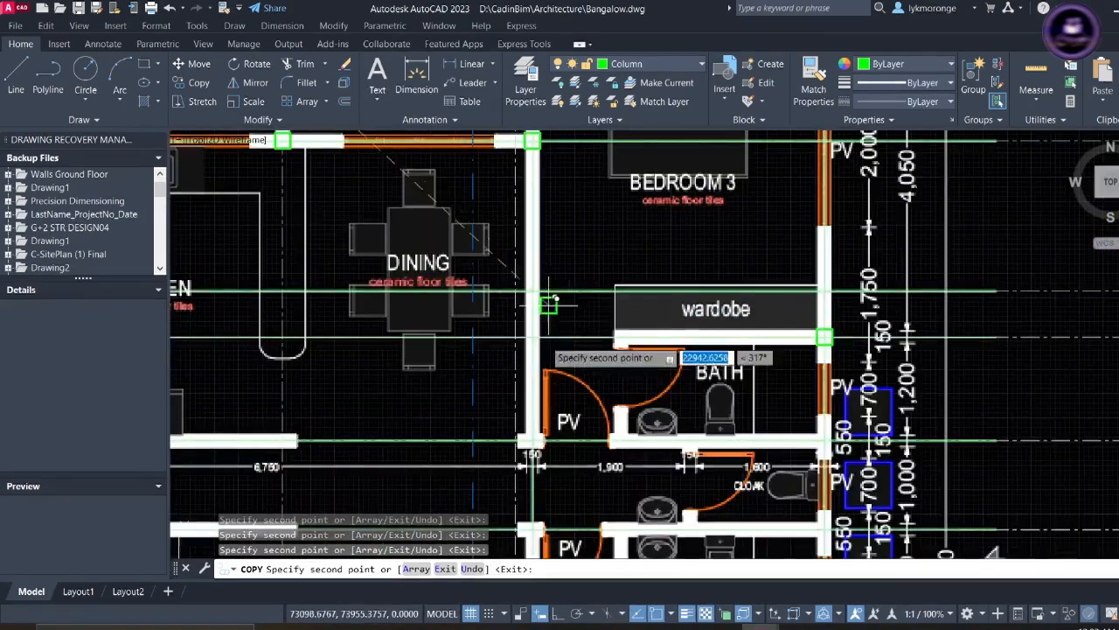
{"action": "middle_click_drag", "start_coordinate": [524, 444], "coordinate": [522, 339]}
{"action": "scroll", "coordinate": [522, 330], "scroll_direction": "up", "scroll_amount": 4}
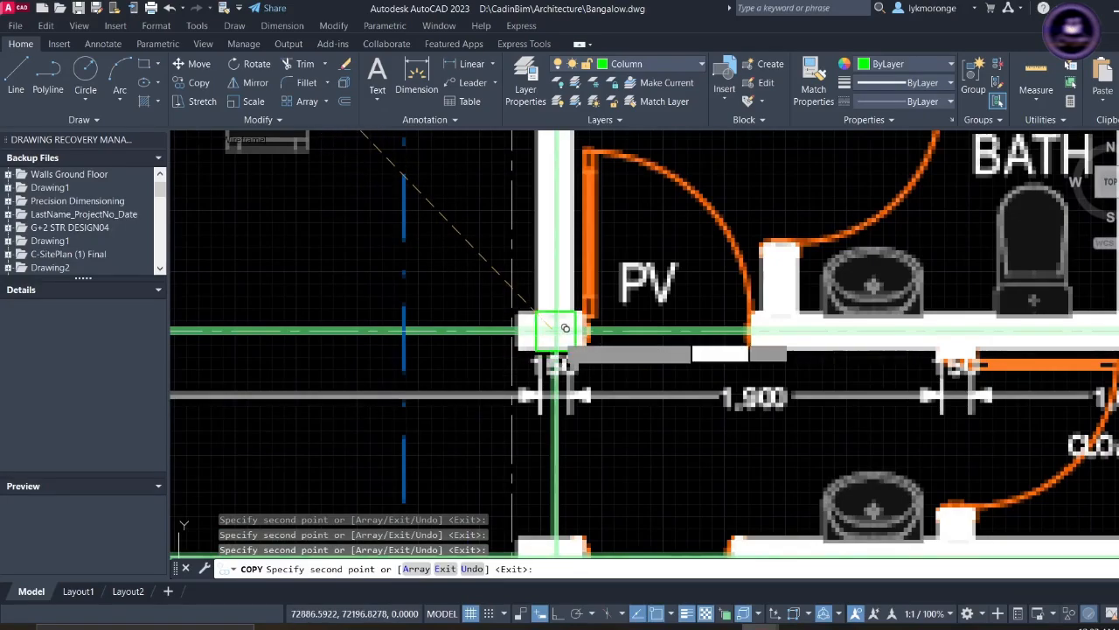
{"action": "left_click", "coordinate": [556, 331]}
- Place a column copy where grid 6 meets grid E, at the outer wall between the cloakroom and Bedroom 2's bath
{"action": "scroll", "coordinate": [826, 359], "scroll_direction": "down", "scroll_amount": 4}
{"action": "middle_click_drag", "start_coordinate": [844, 357], "coordinate": [542, 354]}
{"action": "scroll", "coordinate": [740, 365], "scroll_direction": "up", "scroll_amount": 4}
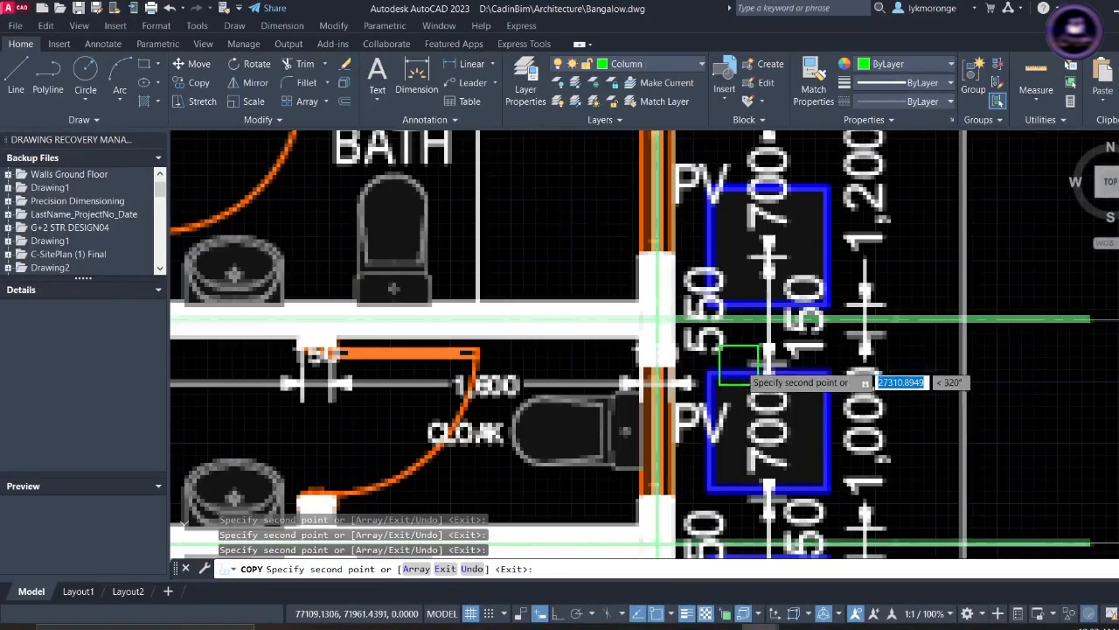
{"action": "scroll", "coordinate": [710, 341], "scroll_direction": "down", "scroll_amount": 4}
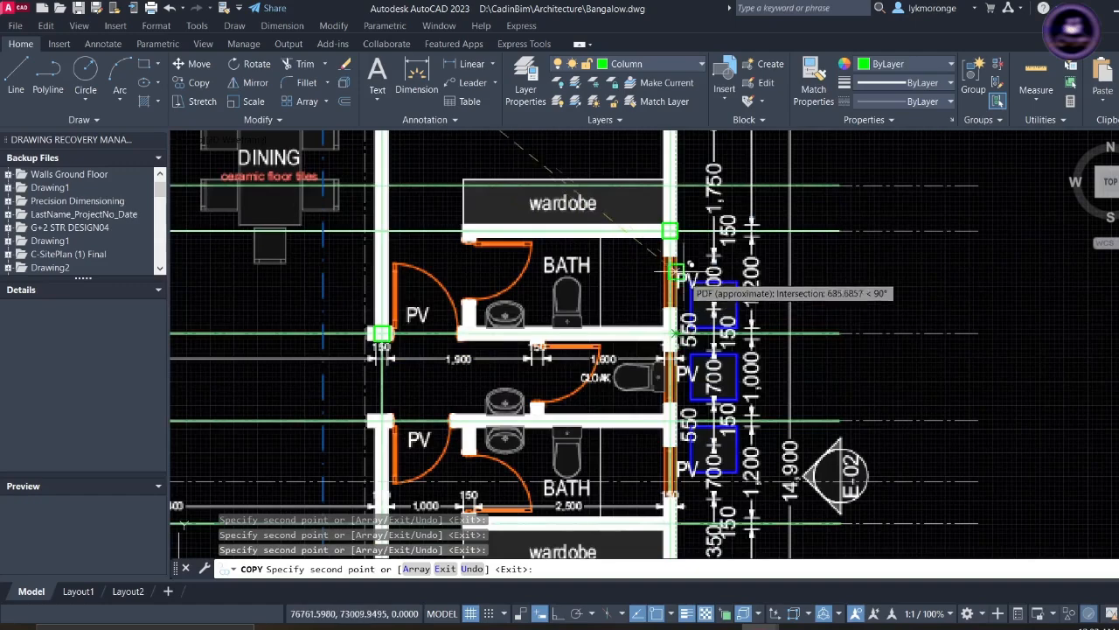
{"action": "middle_click_drag", "start_coordinate": [679, 399], "coordinate": [678, 339]}
{"action": "scroll", "coordinate": [681, 332], "scroll_direction": "up", "scroll_amount": 3}
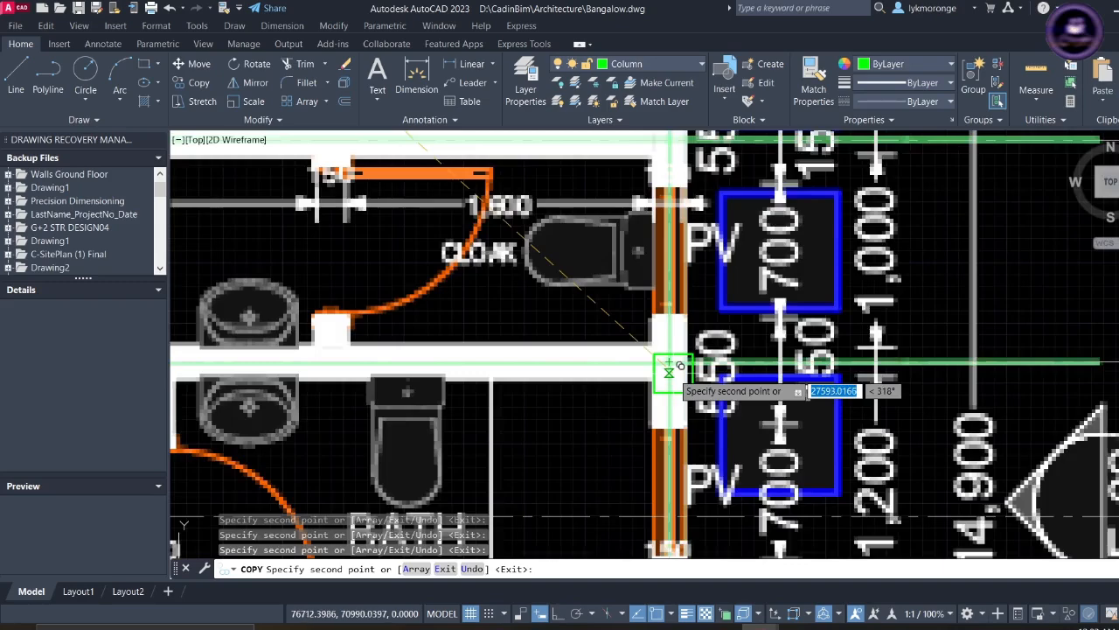
{"action": "scroll", "coordinate": [669, 372], "scroll_direction": "up", "scroll_amount": 5}
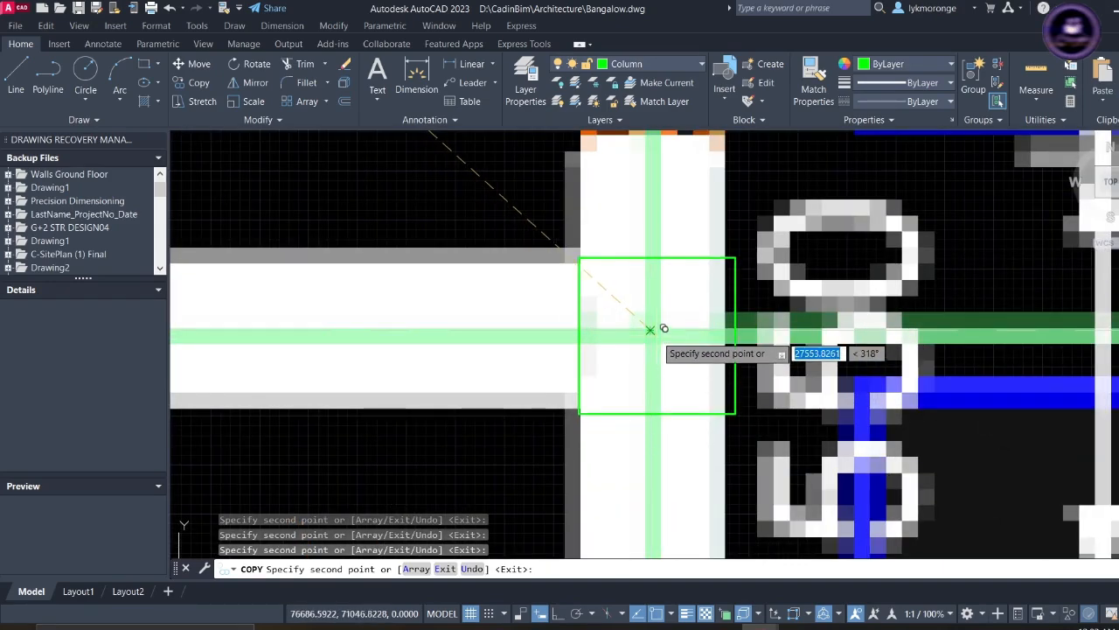
- Place column copies at both lower corners of Bedroom 2, where grid 9 meets grids D and E
{"action": "scroll", "coordinate": [664, 329], "scroll_direction": "down", "scroll_amount": 6}
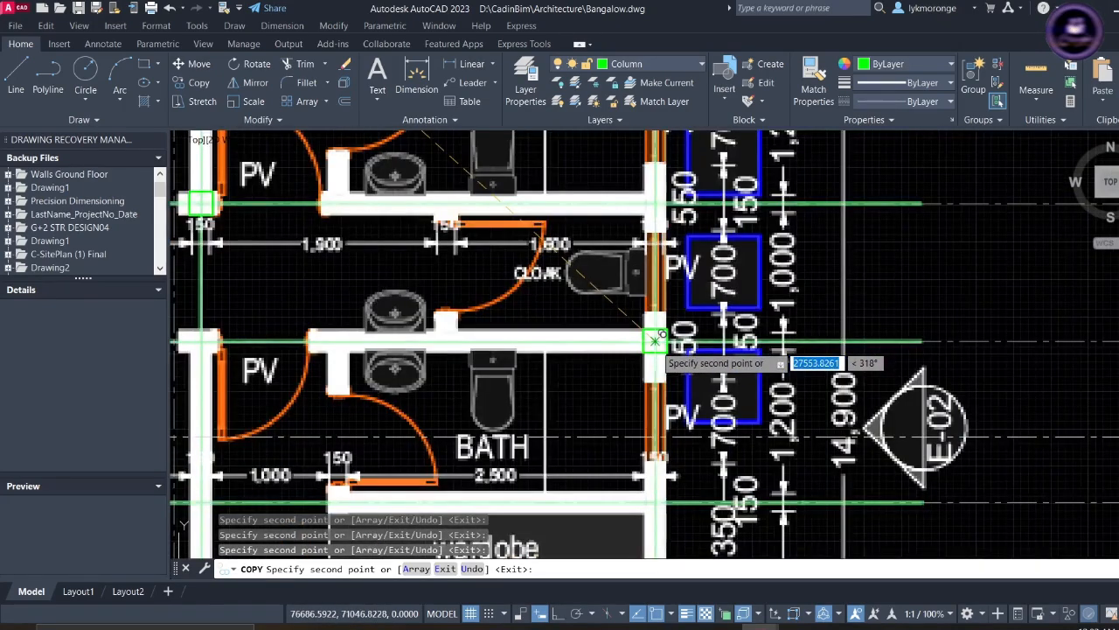
{"action": "scroll", "coordinate": [635, 373], "scroll_direction": "down", "scroll_amount": 6}
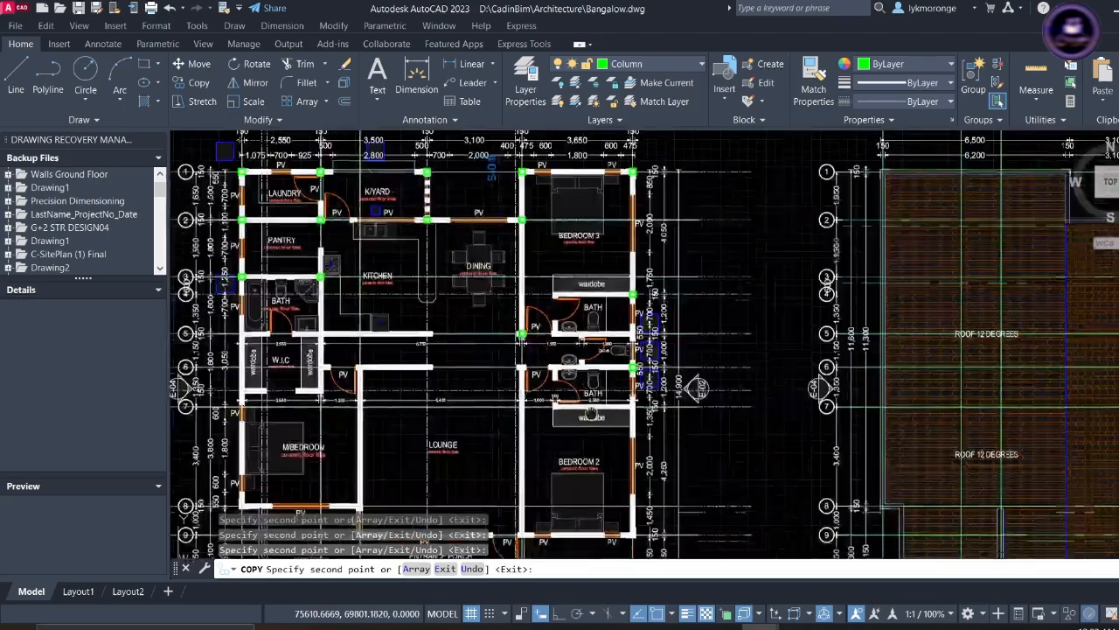
{"action": "middle_click_drag", "start_coordinate": [590, 414], "coordinate": [707, 312]}
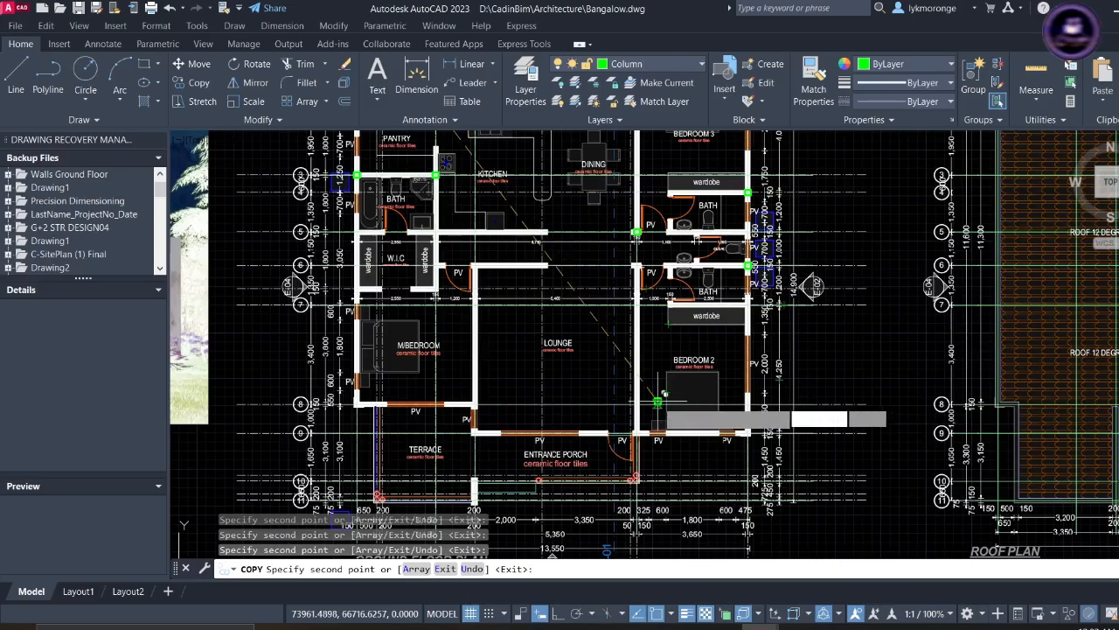
{"action": "scroll", "coordinate": [648, 426], "scroll_direction": "up", "scroll_amount": 3}
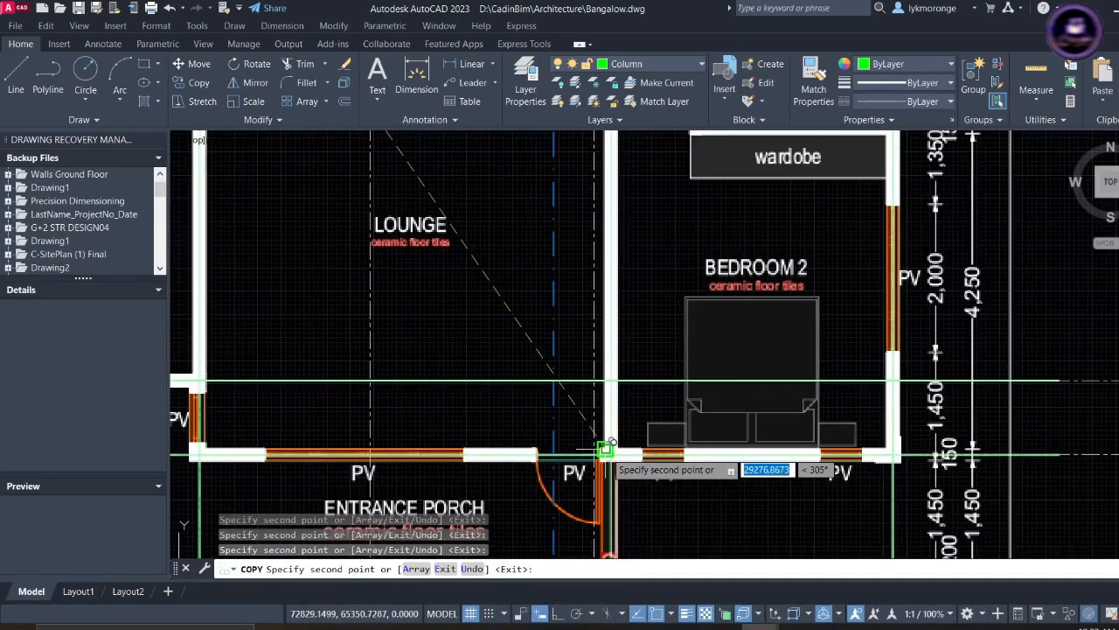
{"action": "scroll", "coordinate": [613, 437], "scroll_direction": "up", "scroll_amount": 3}
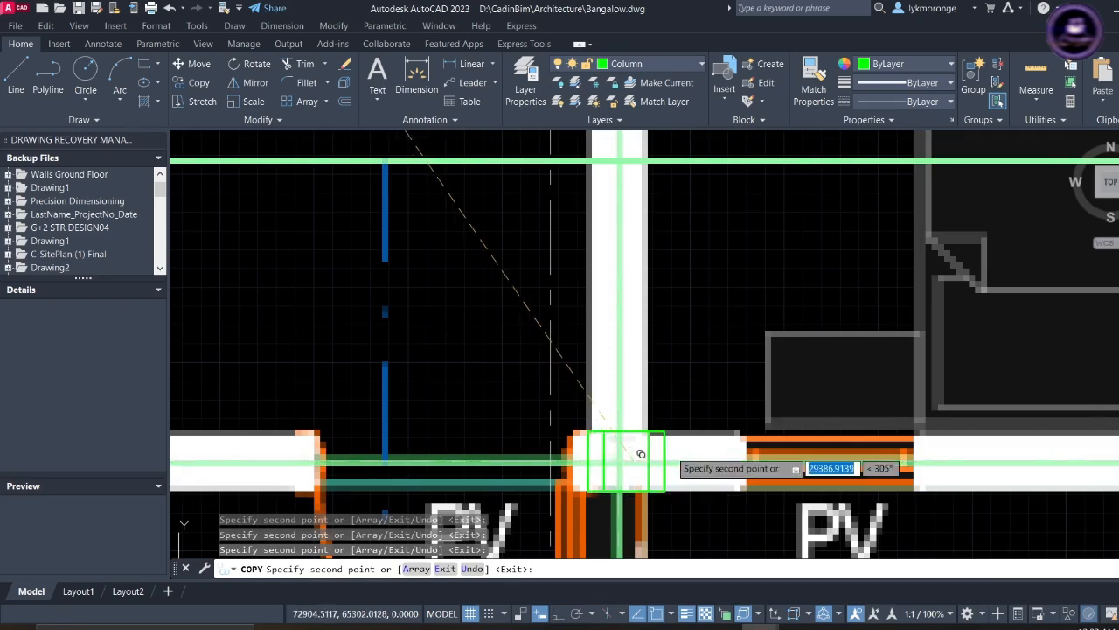
{"action": "scroll", "coordinate": [717, 442], "scroll_direction": "down", "scroll_amount": 3}
{"action": "scroll", "coordinate": [735, 434], "scroll_direction": "down", "scroll_amount": 4}
{"action": "scroll", "coordinate": [691, 417], "scroll_direction": "up", "scroll_amount": 3}
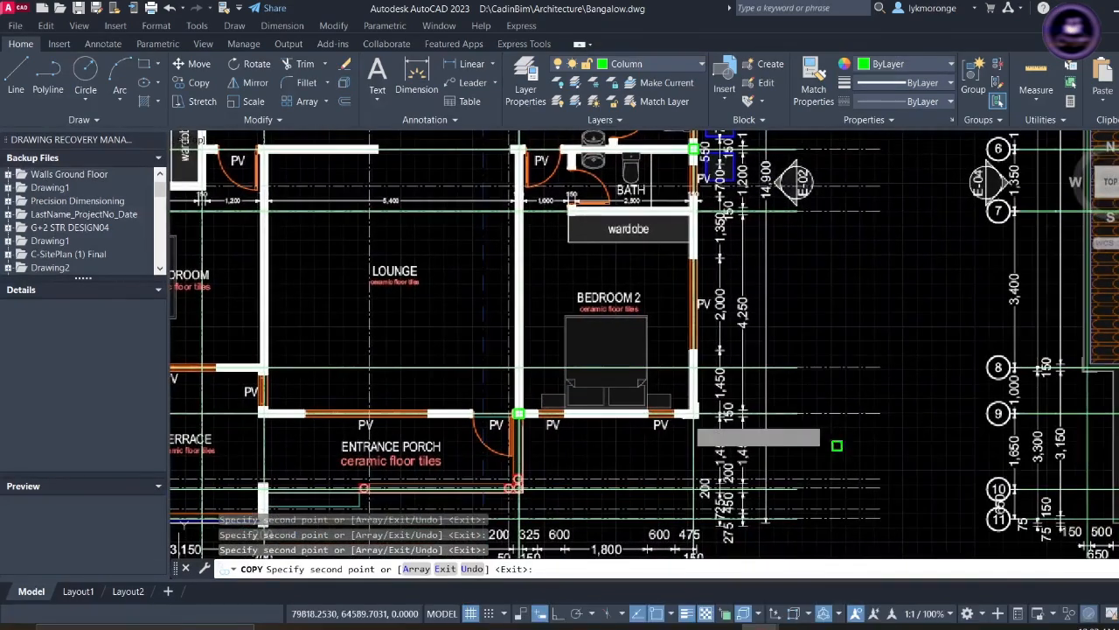
{"action": "scroll", "coordinate": [691, 416], "scroll_direction": "up", "scroll_amount": 5}
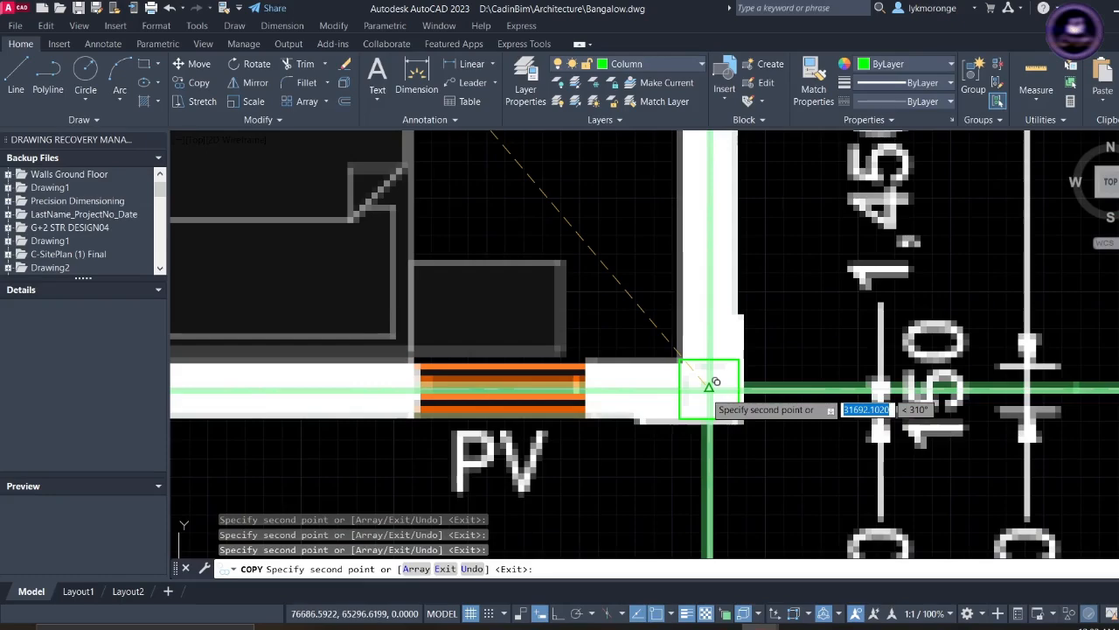
- Place column copies at the lounge's corner on grids 9 and C and at the master bedroom's outer corner on grids 8 and A
{"action": "scroll", "coordinate": [691, 389], "scroll_direction": "down", "scroll_amount": 6}
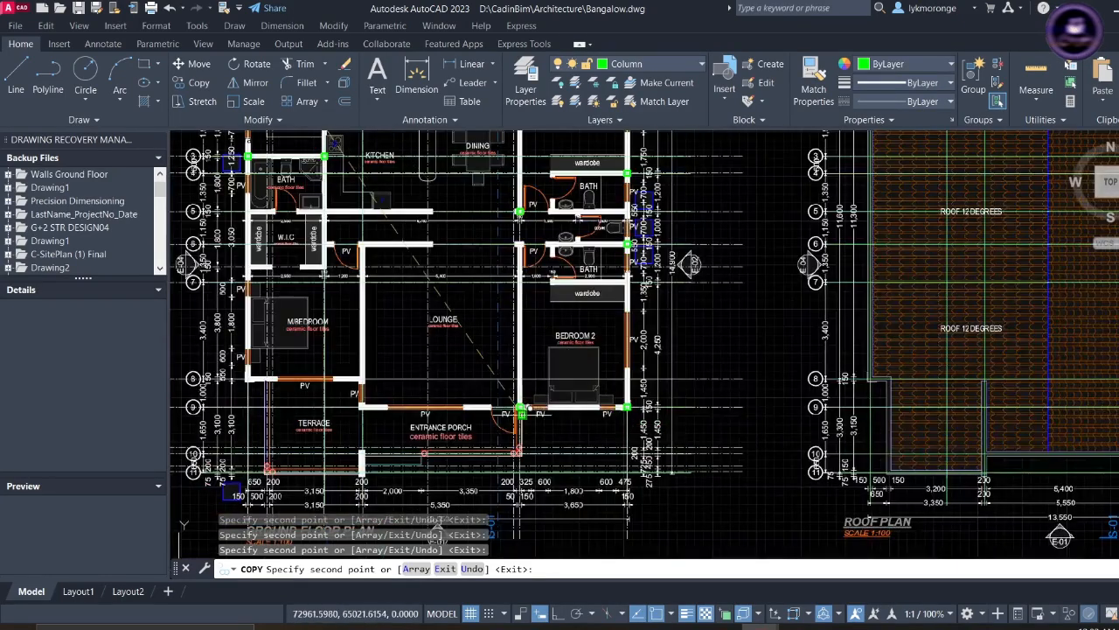
{"action": "middle_click_drag", "start_coordinate": [522, 414], "coordinate": [788, 381]}
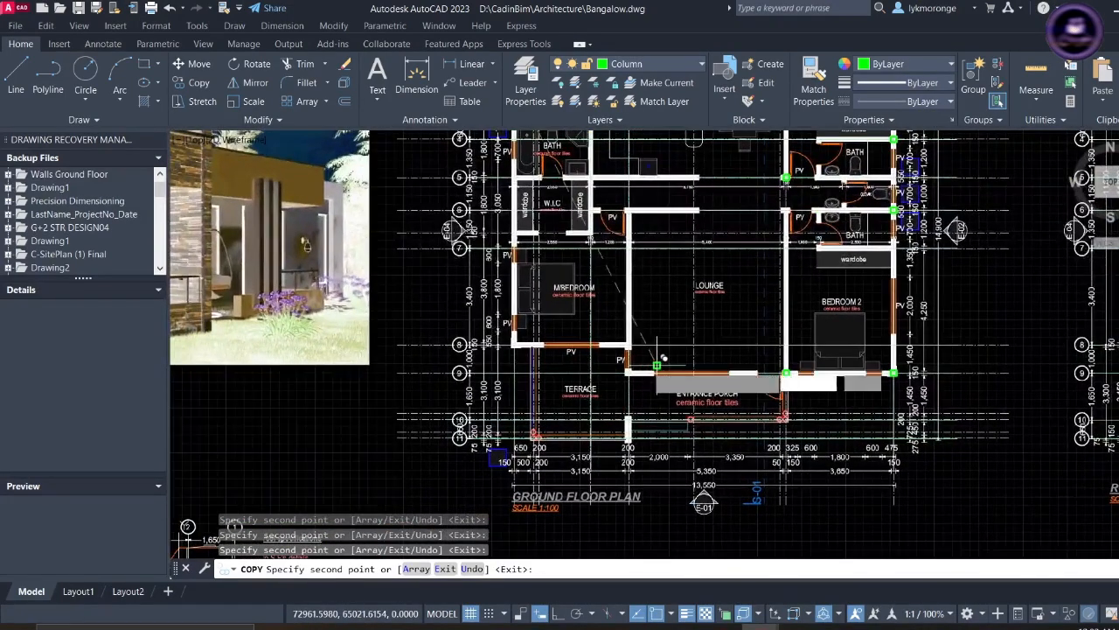
{"action": "scroll", "coordinate": [630, 371], "scroll_direction": "up", "scroll_amount": 6}
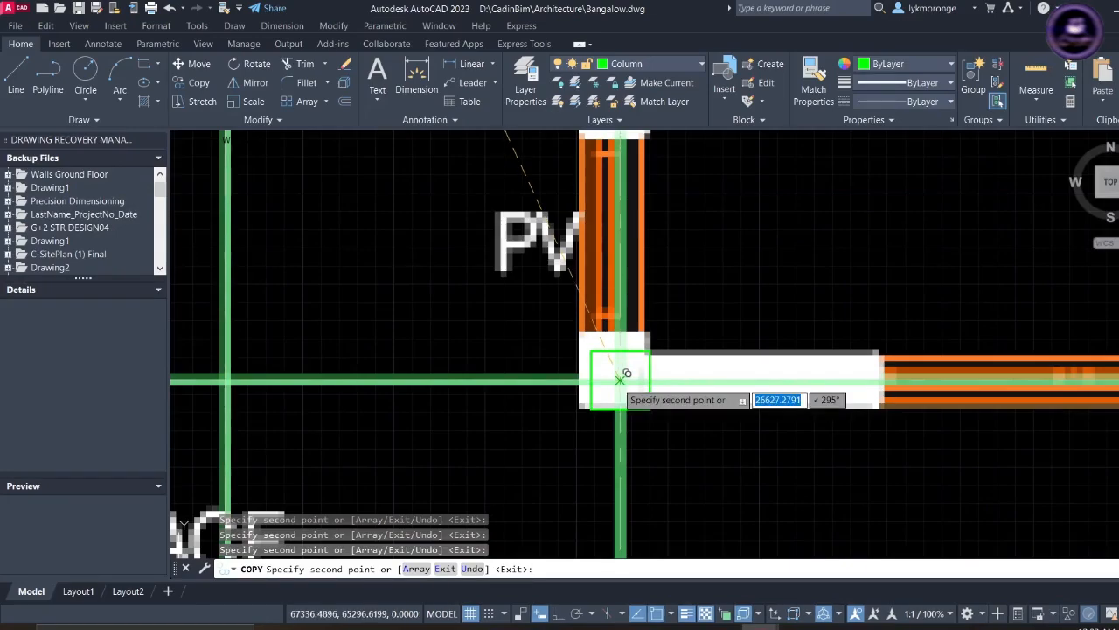
{"action": "scroll", "coordinate": [620, 379], "scroll_direction": "down", "scroll_amount": 5}
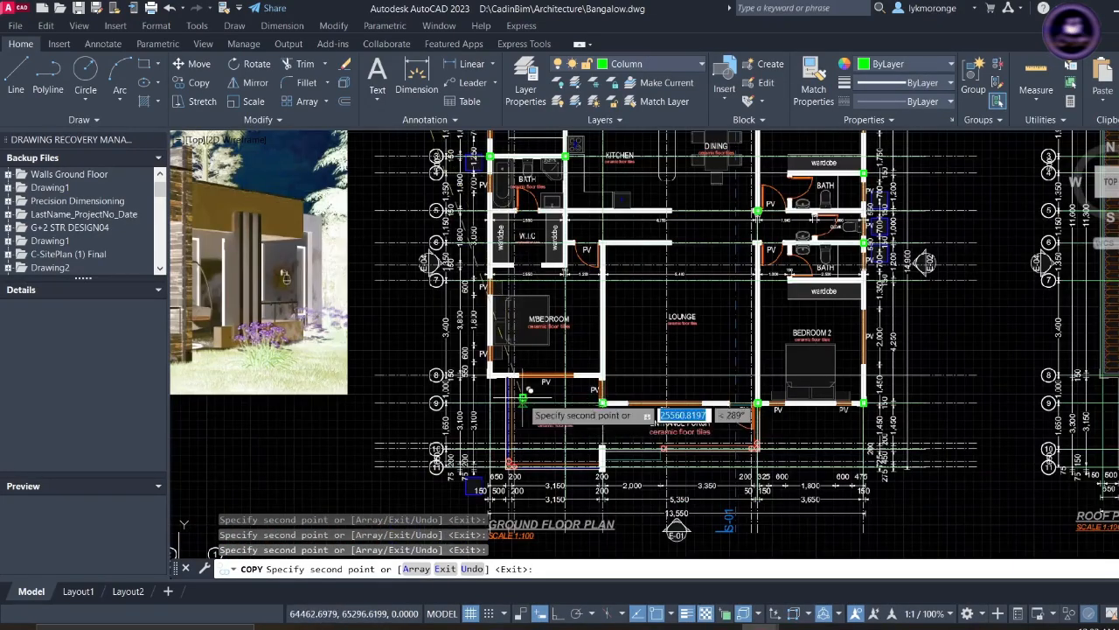
{"action": "middle_click_drag", "start_coordinate": [517, 328], "coordinate": [682, 297]}
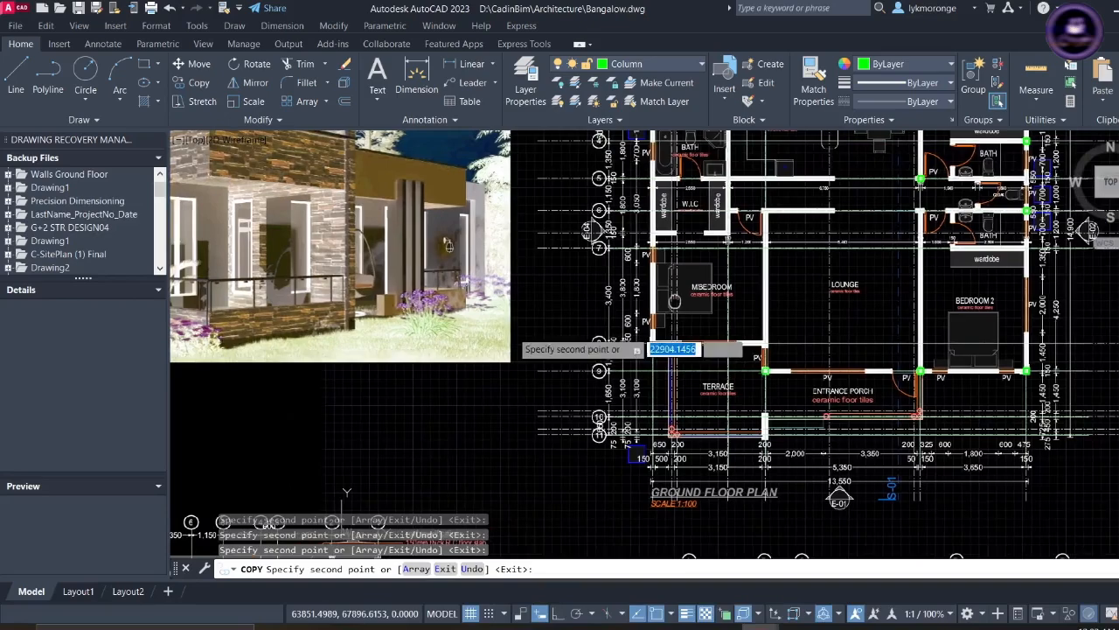
{"action": "scroll", "coordinate": [654, 355], "scroll_direction": "up", "scroll_amount": 4}
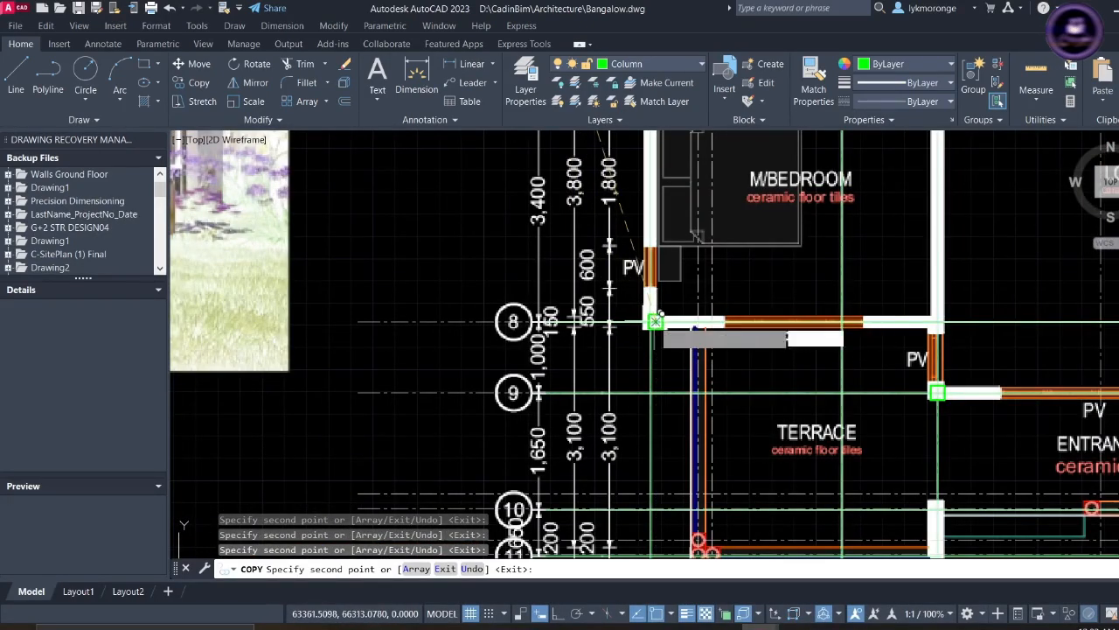
- Place column copies along grid 6 at both upper corners of the lounge, on grids C and D
{"action": "scroll", "coordinate": [724, 323], "scroll_direction": "down", "scroll_amount": 8}
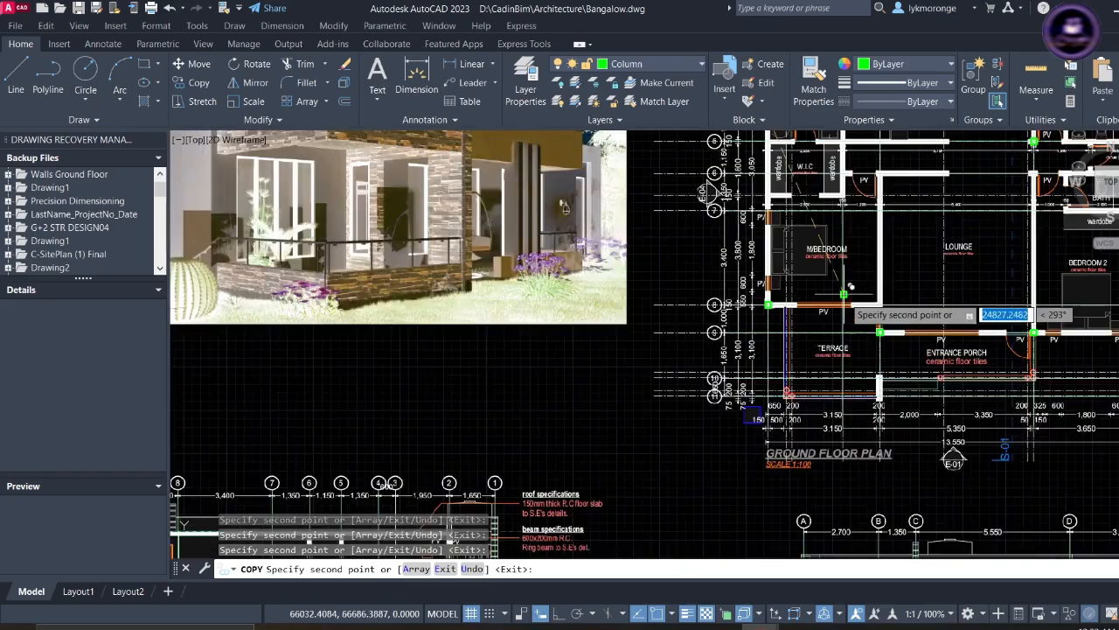
{"action": "scroll", "coordinate": [837, 306], "scroll_direction": "up", "scroll_amount": 6}
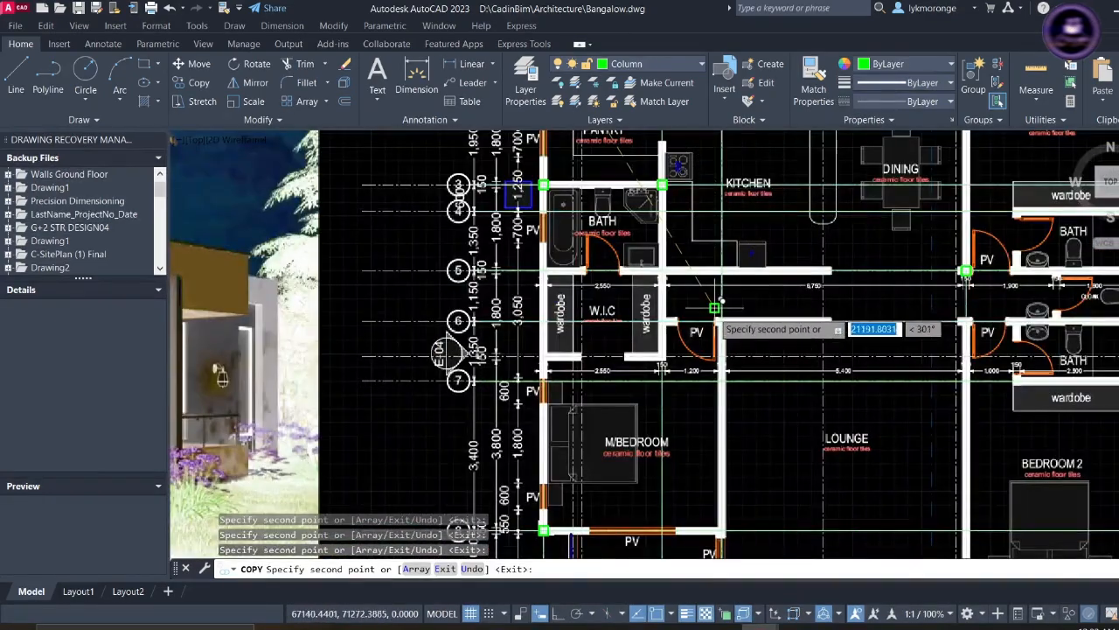
{"action": "scroll", "coordinate": [716, 308], "scroll_direction": "up", "scroll_amount": 4}
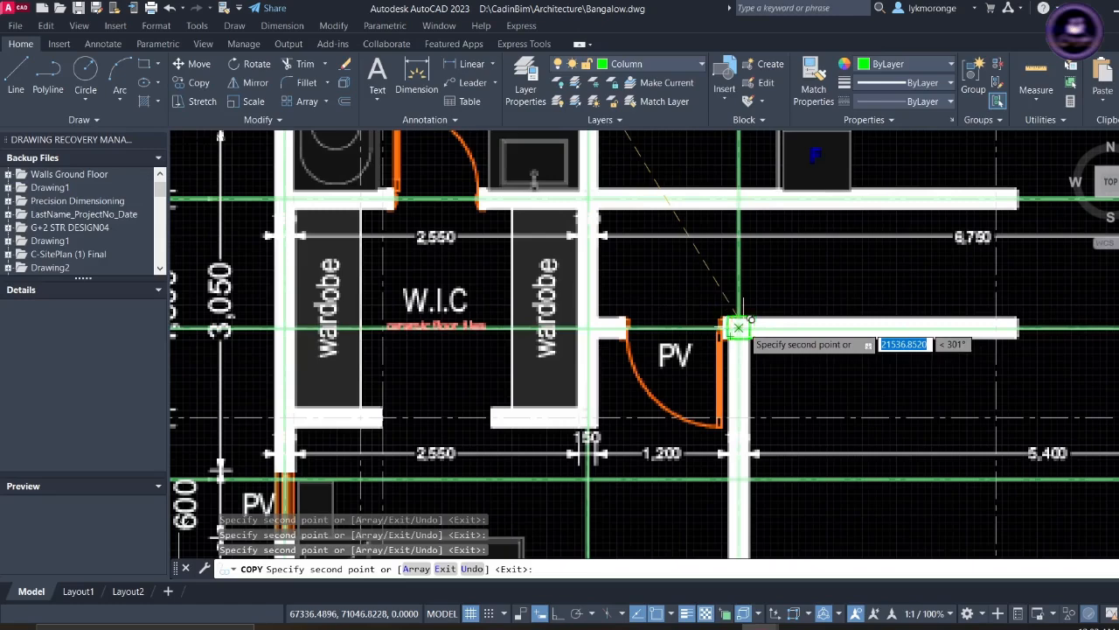
{"action": "scroll", "coordinate": [739, 327], "scroll_direction": "down", "scroll_amount": 5}
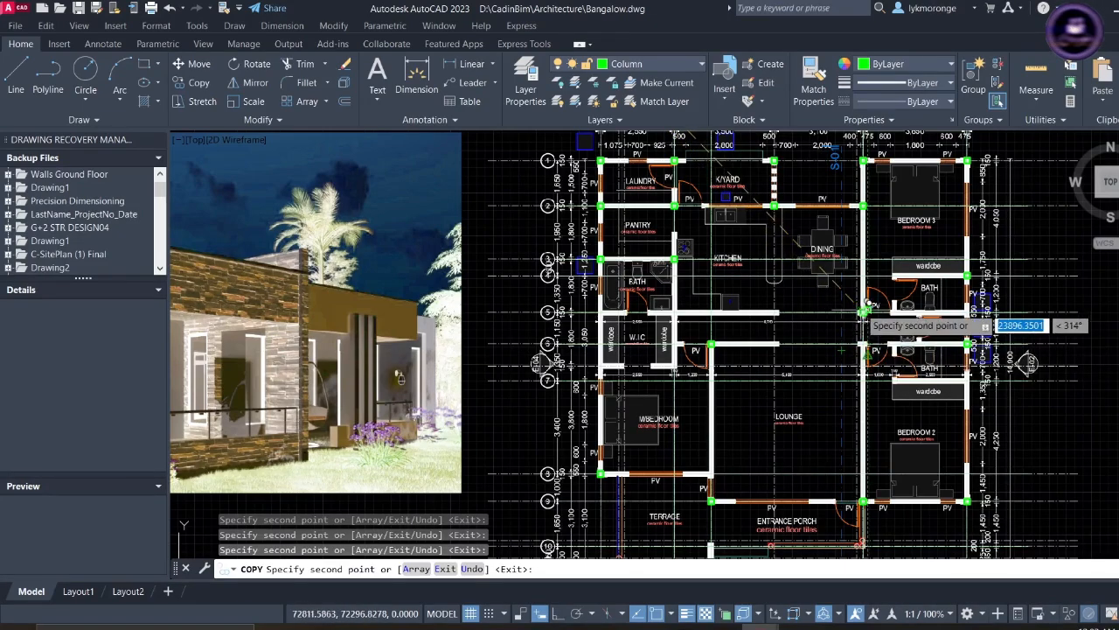
{"action": "scroll", "coordinate": [862, 315], "scroll_direction": "up", "scroll_amount": 3}
{"action": "scroll", "coordinate": [852, 350], "scroll_direction": "up", "scroll_amount": 4}
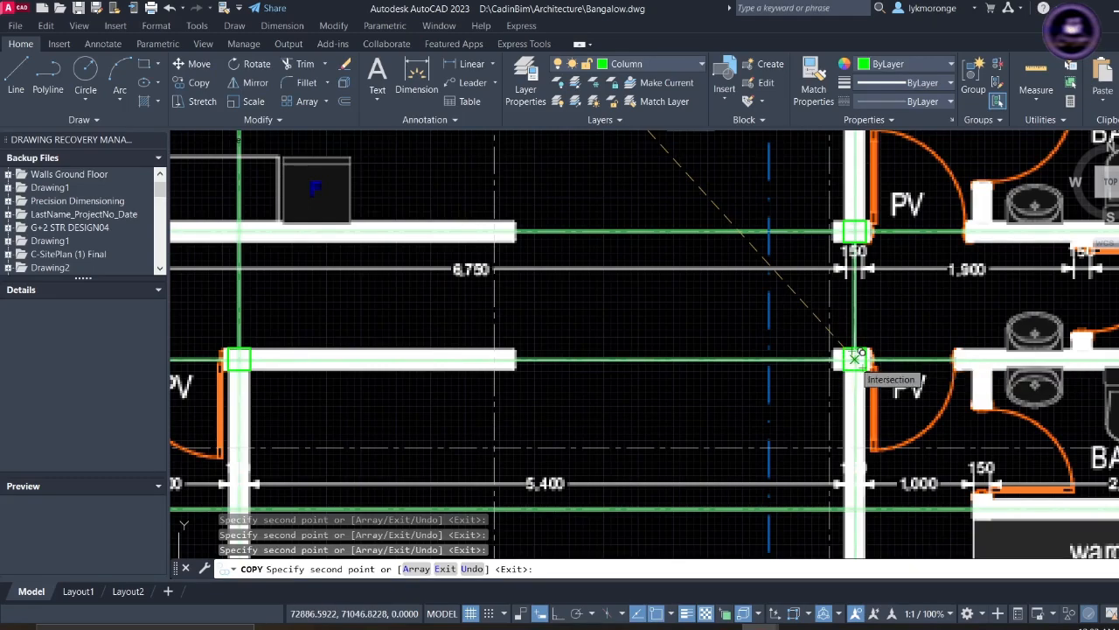
{"action": "left_click", "coordinate": [861, 365]}
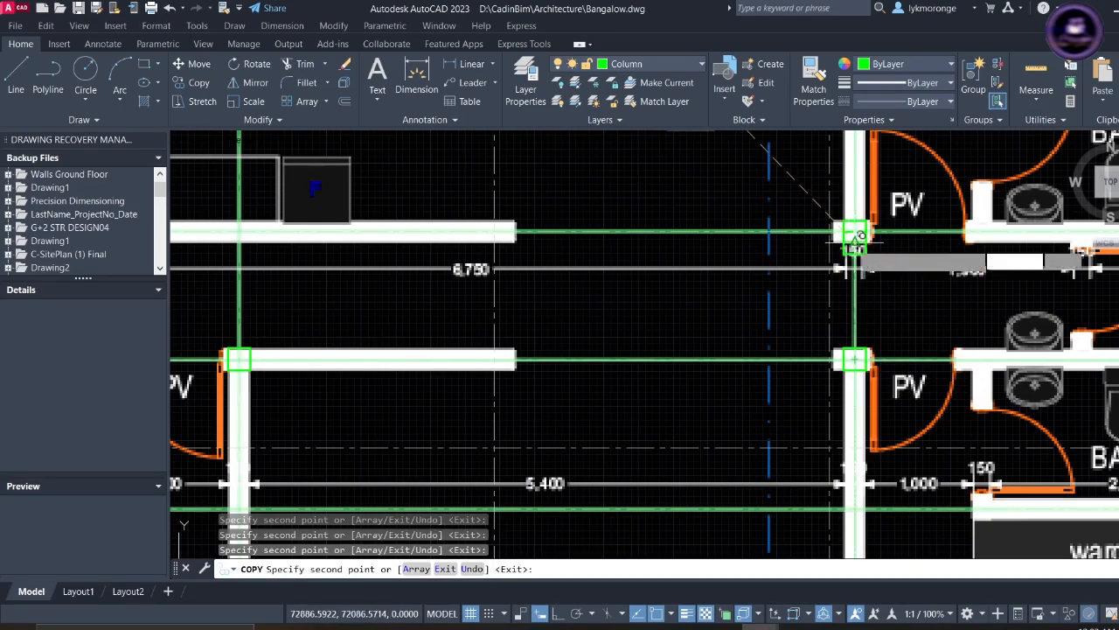
- Place column copies where grid 5 meets grid D and at the W.I.C.'s lower corner on grid B
{"action": "scroll", "coordinate": [851, 237], "scroll_direction": "down", "scroll_amount": 4}
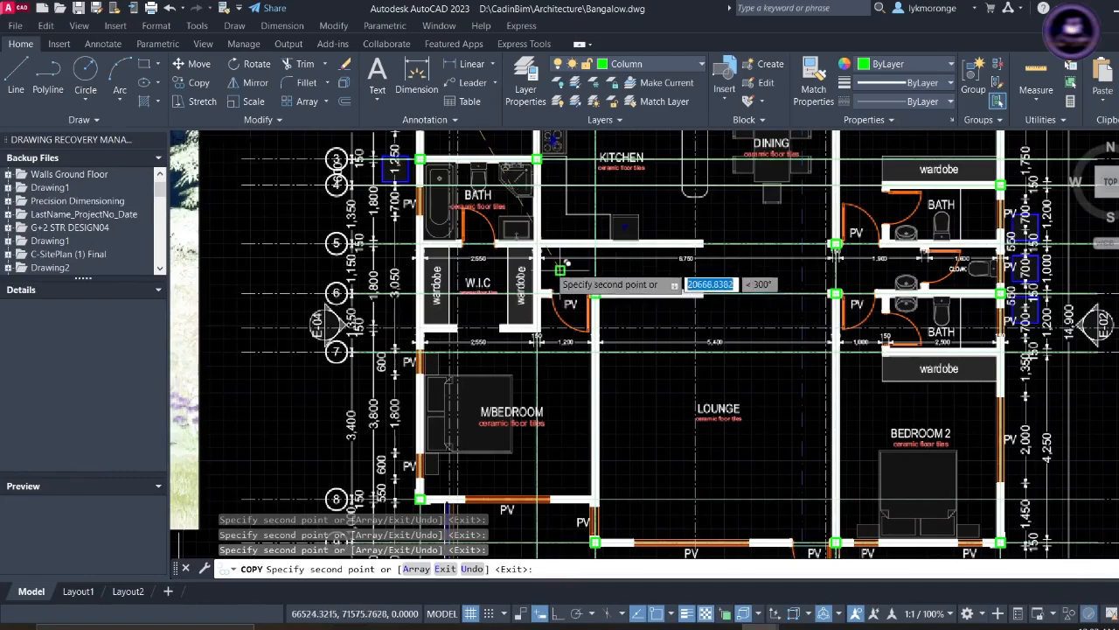
{"action": "scroll", "coordinate": [517, 315], "scroll_direction": "up", "scroll_amount": 2}
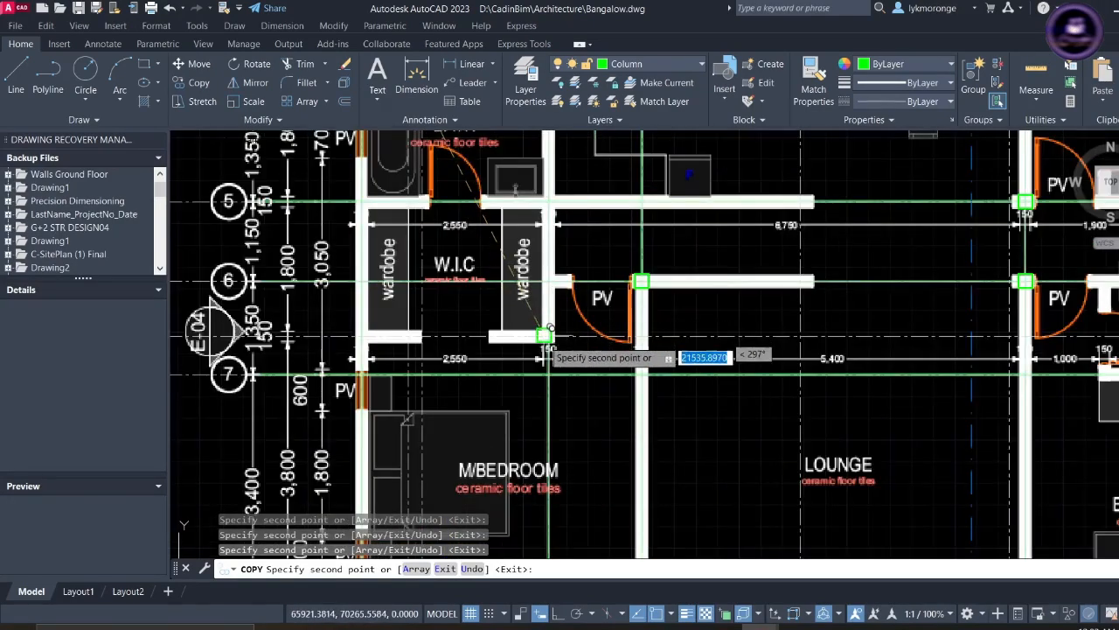
{"action": "scroll", "coordinate": [543, 341], "scroll_direction": "up", "scroll_amount": 4}
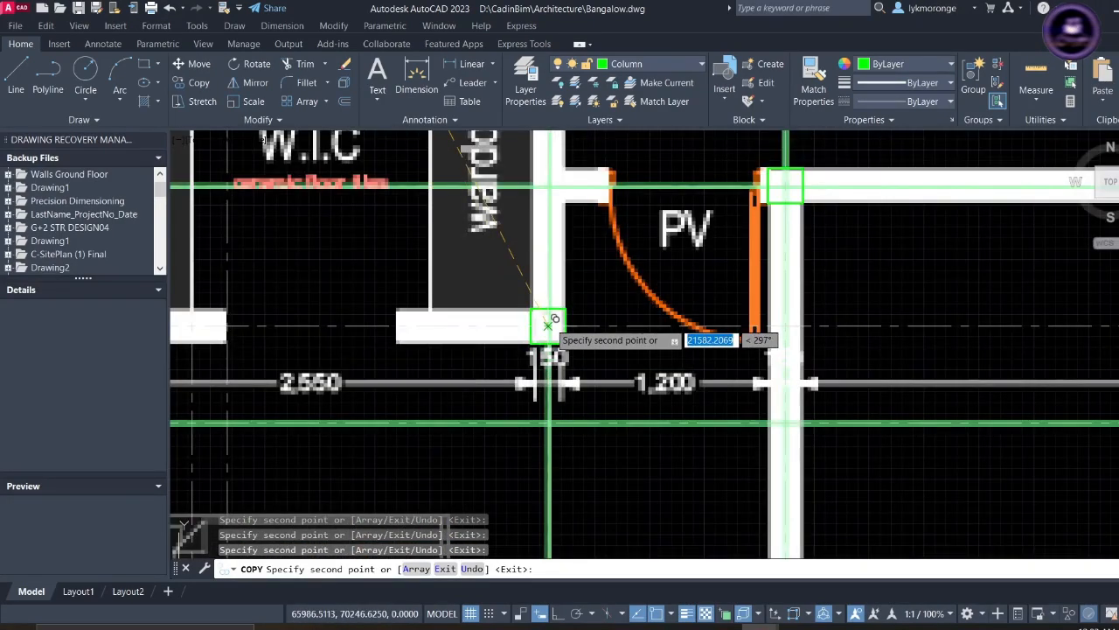
{"action": "scroll", "coordinate": [548, 324], "scroll_direction": "down", "scroll_amount": 2}
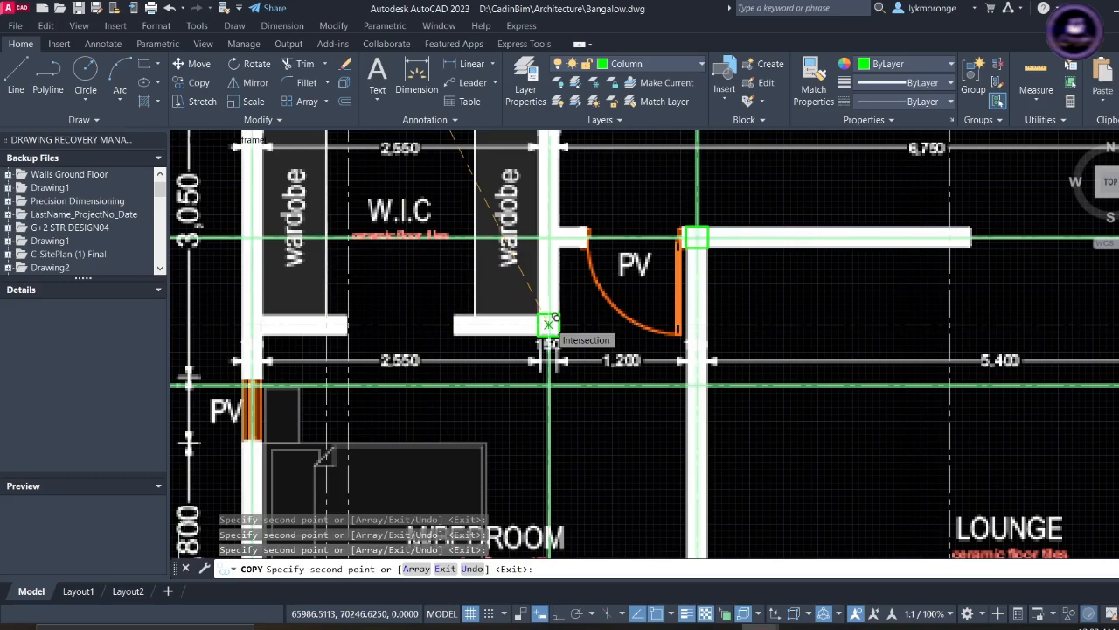
{"action": "scroll", "coordinate": [548, 332], "scroll_direction": "down", "scroll_amount": 7}
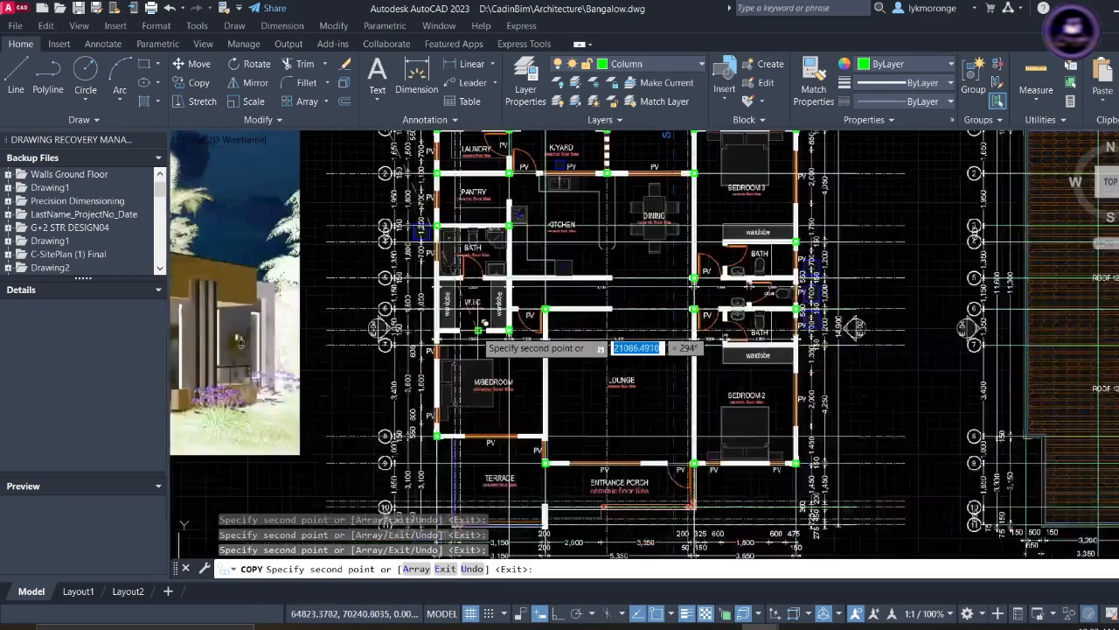
- Place a column copy where grid 6 meets grid A, at the W.I.C.'s outer wall, and end the copying
{"action": "scroll", "coordinate": [435, 322], "scroll_direction": "up", "scroll_amount": 4}
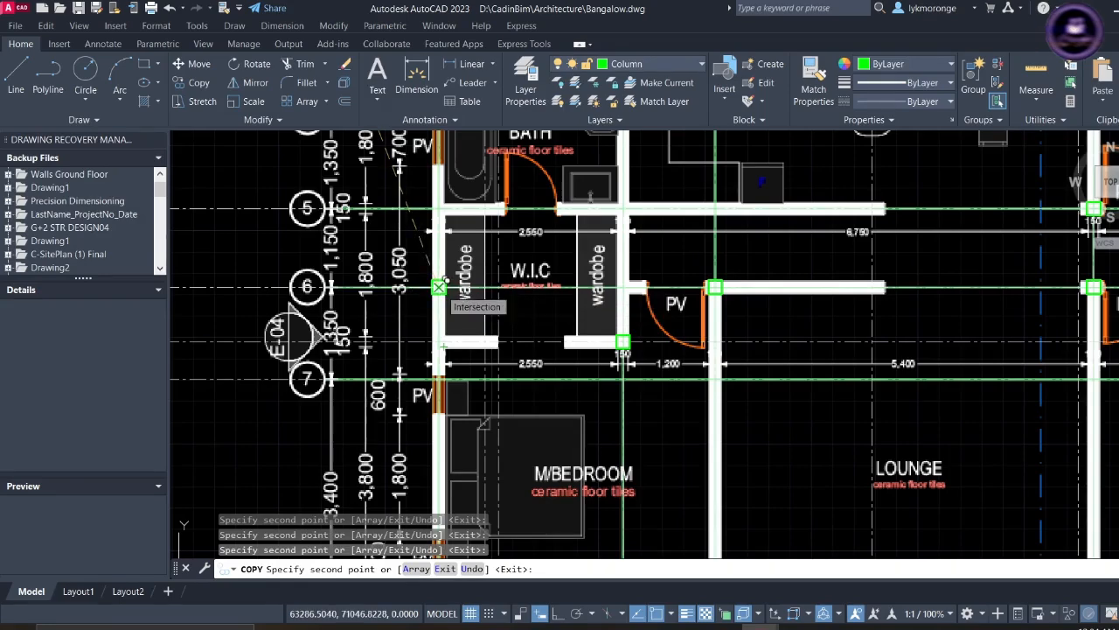
{"action": "scroll", "coordinate": [522, 339], "scroll_direction": "down", "scroll_amount": 7}
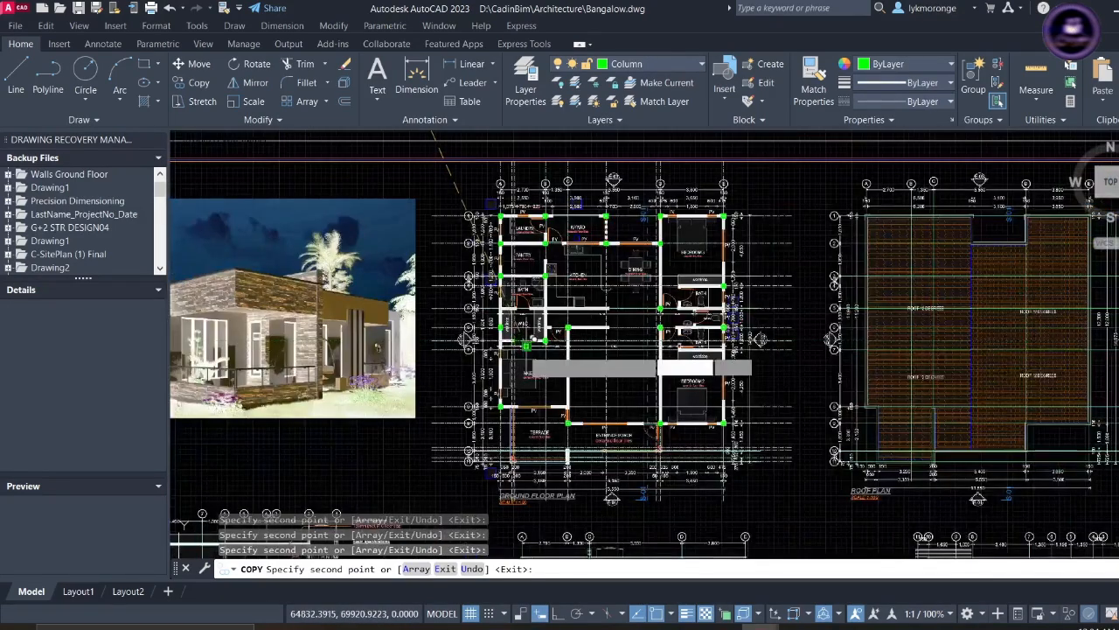
{"action": "middle_click_drag", "start_coordinate": [527, 346], "coordinate": [530, 306]}
{"action": "scroll", "coordinate": [528, 308], "scroll_direction": "down", "scroll_amount": 3}
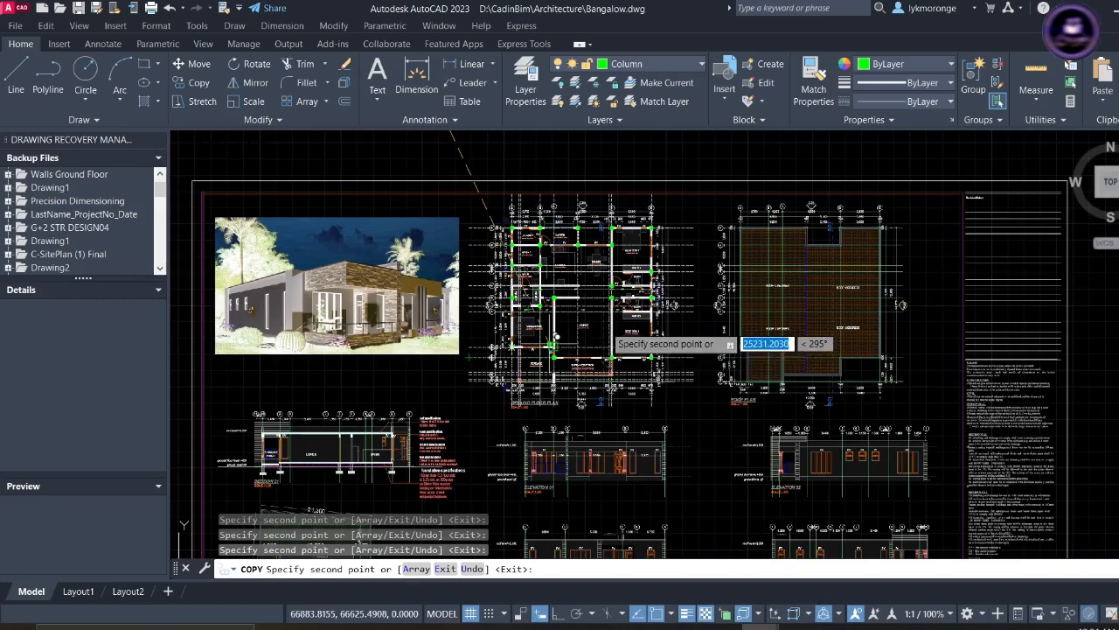
{"action": "scroll", "coordinate": [610, 325], "scroll_direction": "up", "scroll_amount": 2}
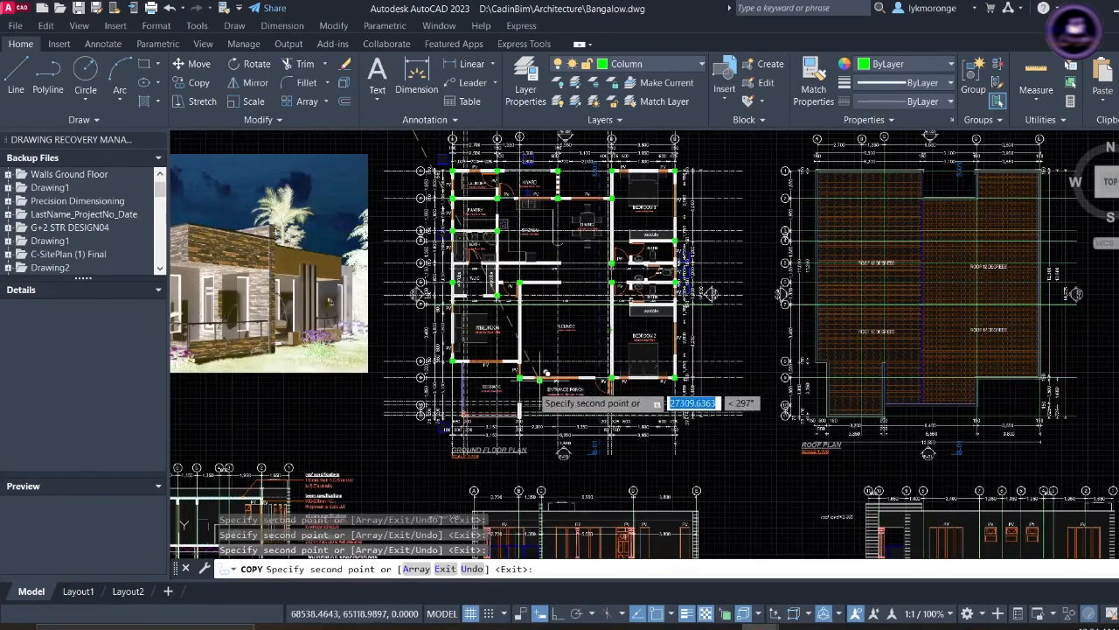
{"action": "middle_click_drag", "start_coordinate": [533, 383], "coordinate": [546, 335]}
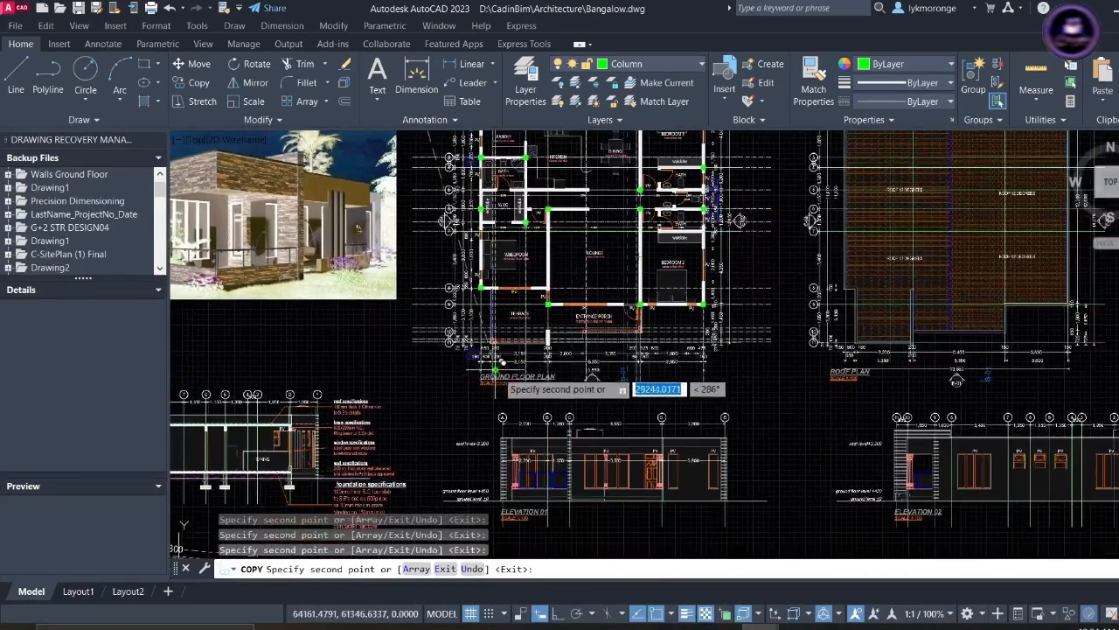
{"action": "scroll", "coordinate": [480, 358], "scroll_direction": "up", "scroll_amount": 7}
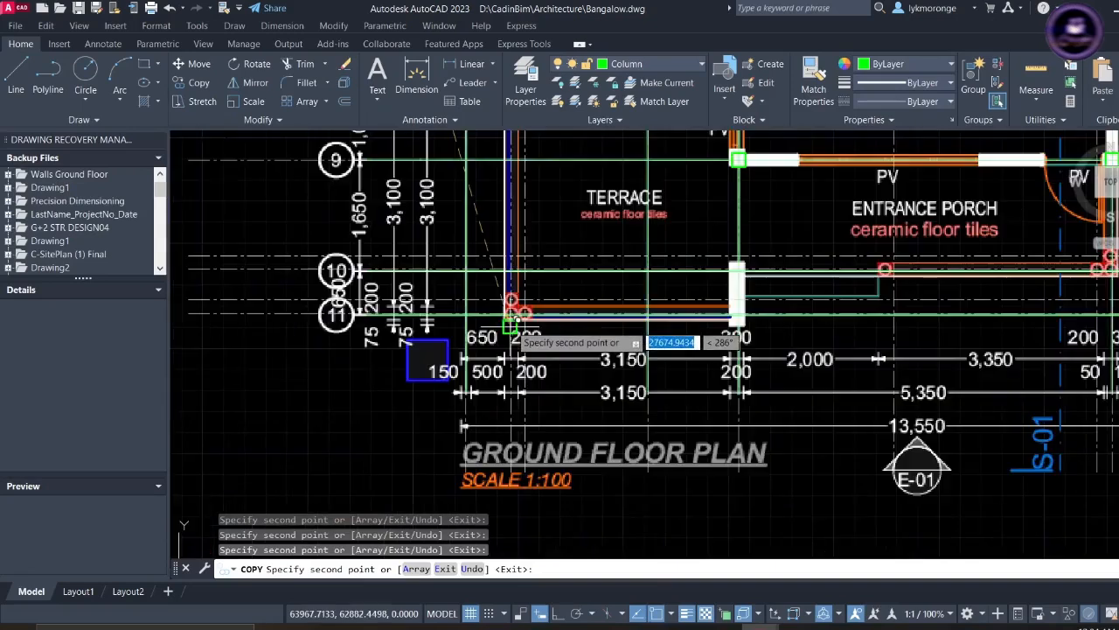
{"action": "scroll", "coordinate": [519, 317], "scroll_direction": "up", "scroll_amount": 4}
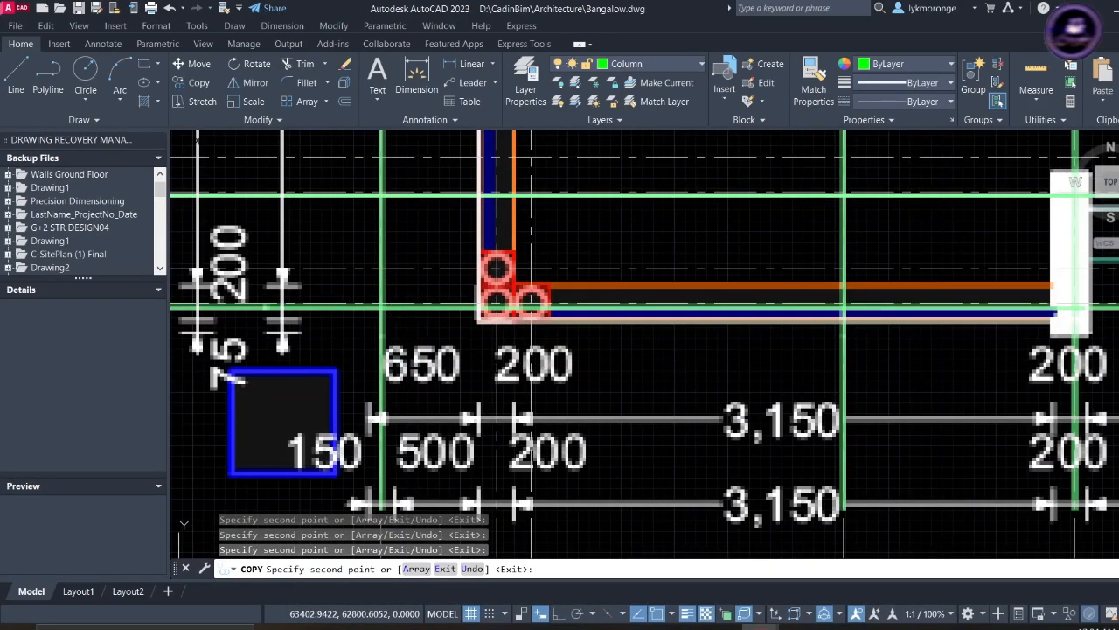
{"action": "key", "text": "Escape"}
- Draw a circle of radius 150 in the empty area above the plan, beside the loose square column
{"action": "scroll", "coordinate": [540, 358], "scroll_direction": "down", "scroll_amount": 4}
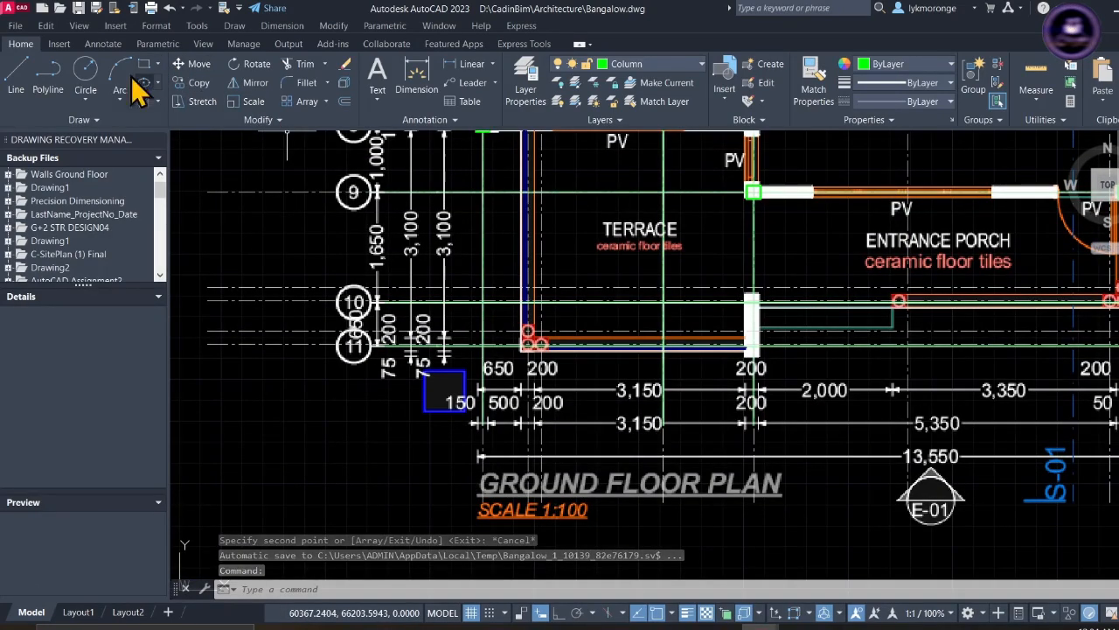
{"action": "left_click", "coordinate": [91, 76]}
{"action": "scroll", "coordinate": [350, 455], "scroll_direction": "down", "scroll_amount": 4}
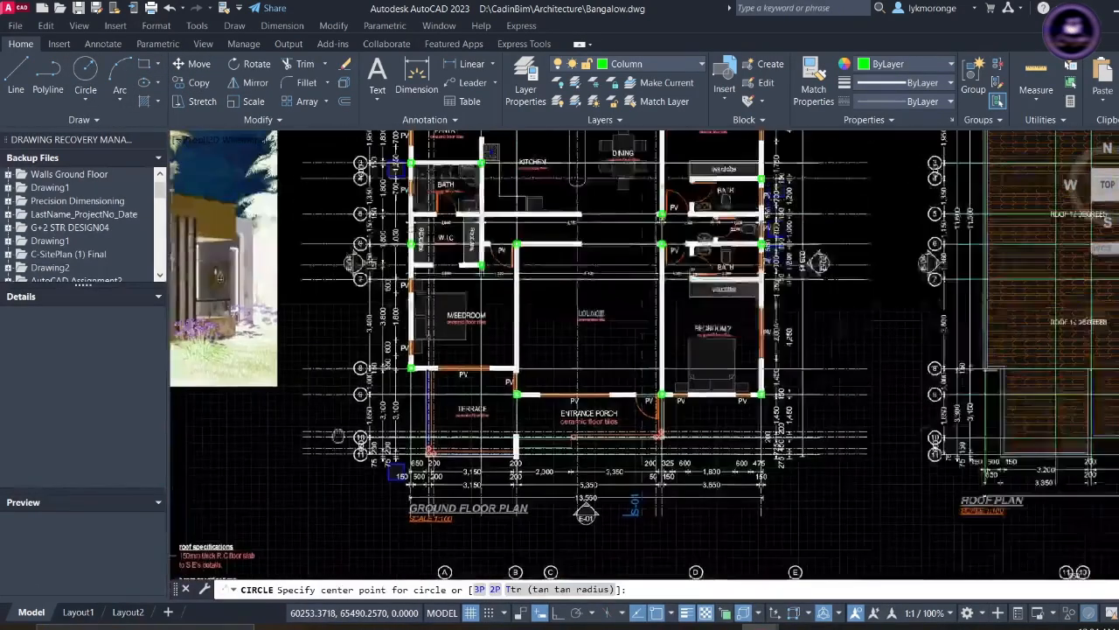
{"action": "middle_click_drag", "start_coordinate": [338, 435], "coordinate": [354, 487]}
{"action": "mouse_move", "coordinate": [350, 225]}
{"action": "middle_mouse_down"}
{"action": "mouse_move", "coordinate": [341, 300]}
{"action": "mouse_move", "coordinate": [359, 472]}
{"action": "middle_mouse_up"}
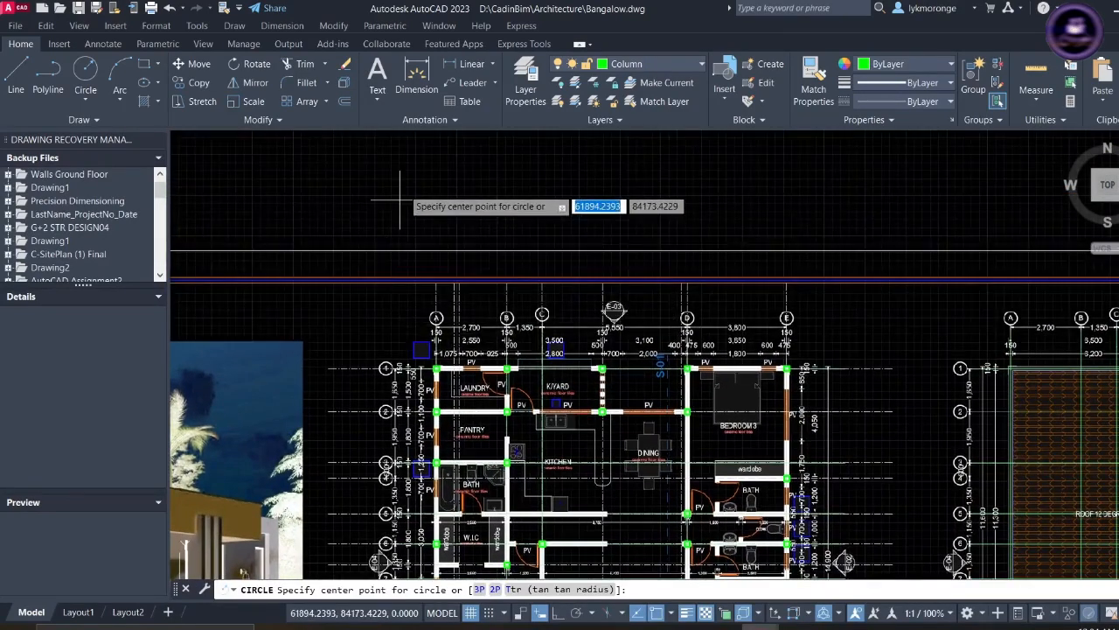
{"action": "scroll", "coordinate": [385, 196], "scroll_direction": "down", "scroll_amount": 2}
{"action": "mouse_move", "coordinate": [375, 195]}
{"action": "middle_mouse_down"}
{"action": "mouse_move", "coordinate": [395, 232]}
{"action": "mouse_move", "coordinate": [396, 299]}
{"action": "middle_mouse_up"}
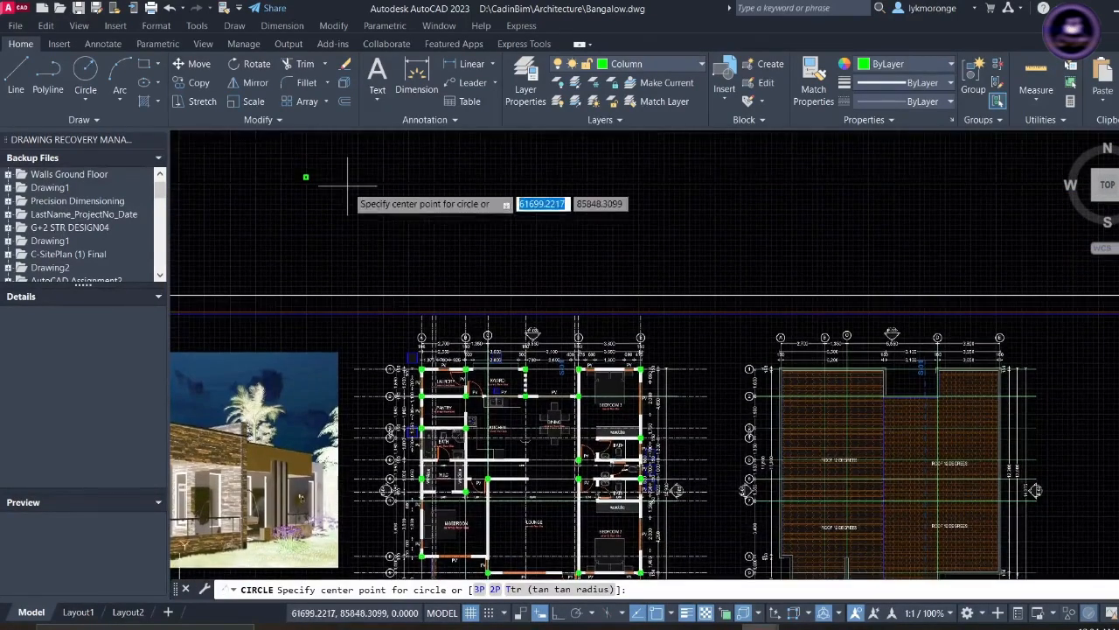
{"action": "left_click", "coordinate": [317, 200]}
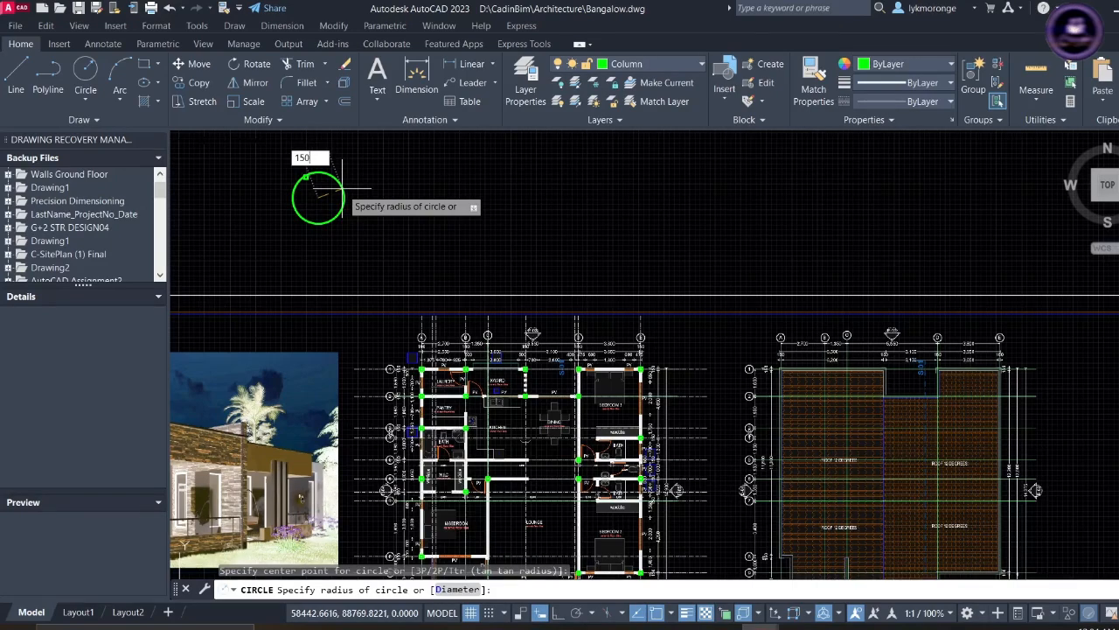
{"action": "key", "text": "Return"}
{"action": "scroll", "coordinate": [320, 192], "scroll_direction": "up", "scroll_amount": 5}
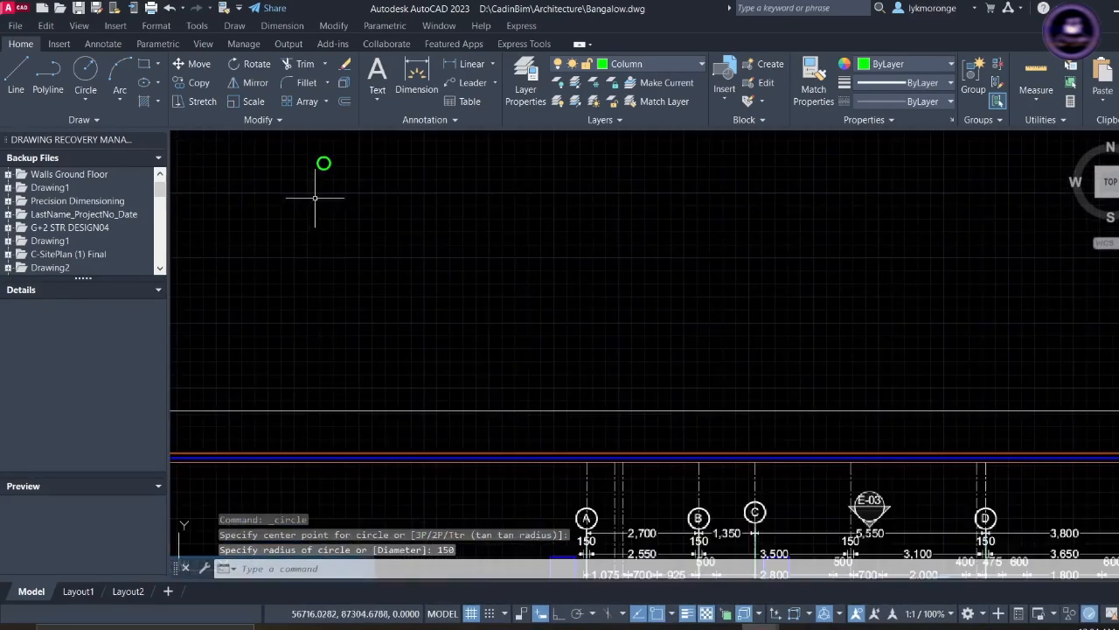
{"action": "middle_click_drag", "start_coordinate": [315, 199], "coordinate": [326, 250]}
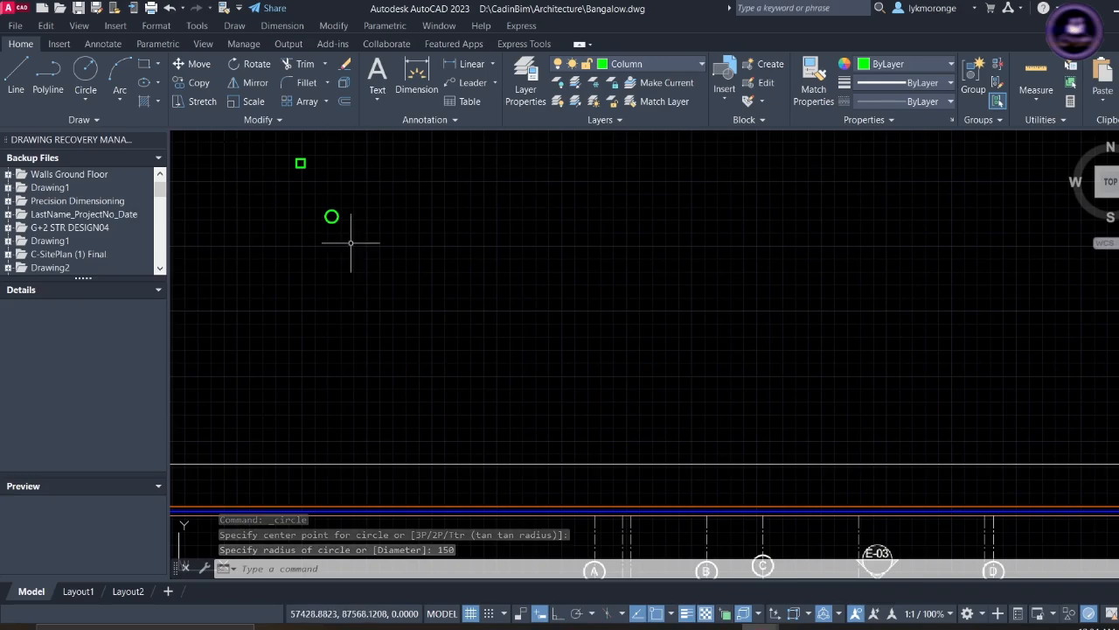
{"action": "left_click", "coordinate": [351, 242]}
{"action": "left_click", "coordinate": [316, 199]}
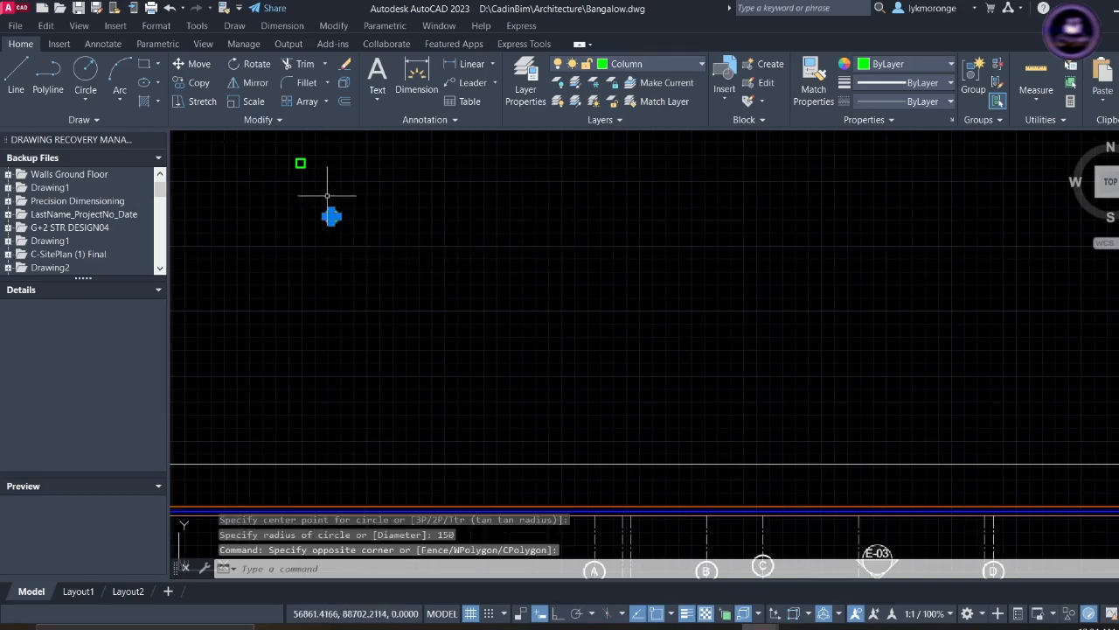
{"action": "scroll", "coordinate": [327, 195], "scroll_direction": "up", "scroll_amount": 3}
{"action": "key", "text": "Escape"}
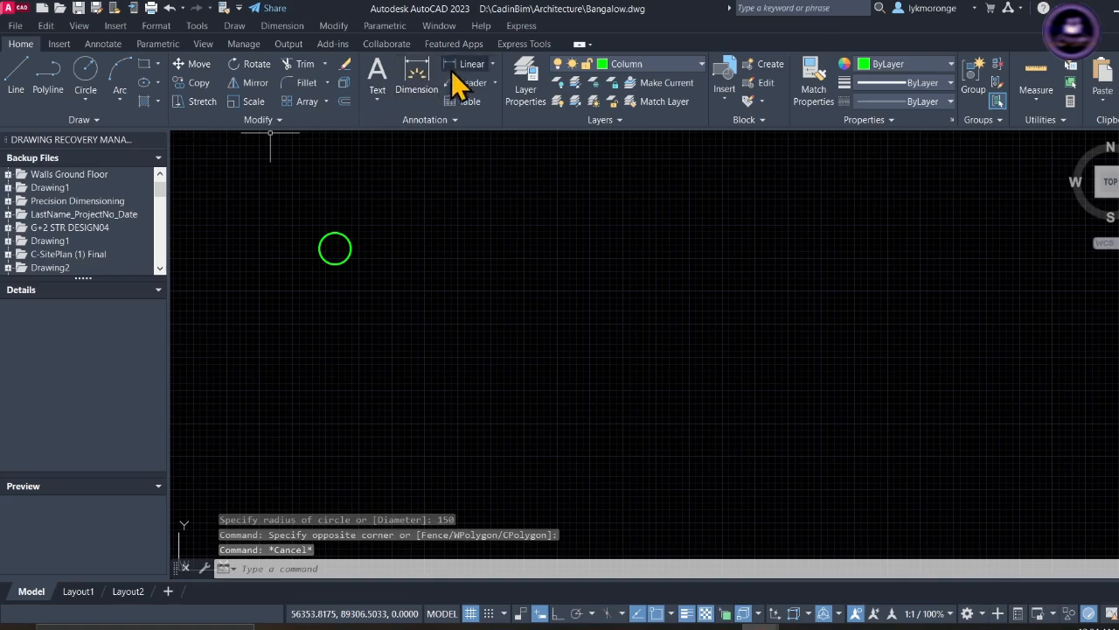
- Add a diameter dimension to the circle, with its text above the circle
{"action": "left_click", "coordinate": [492, 64]}
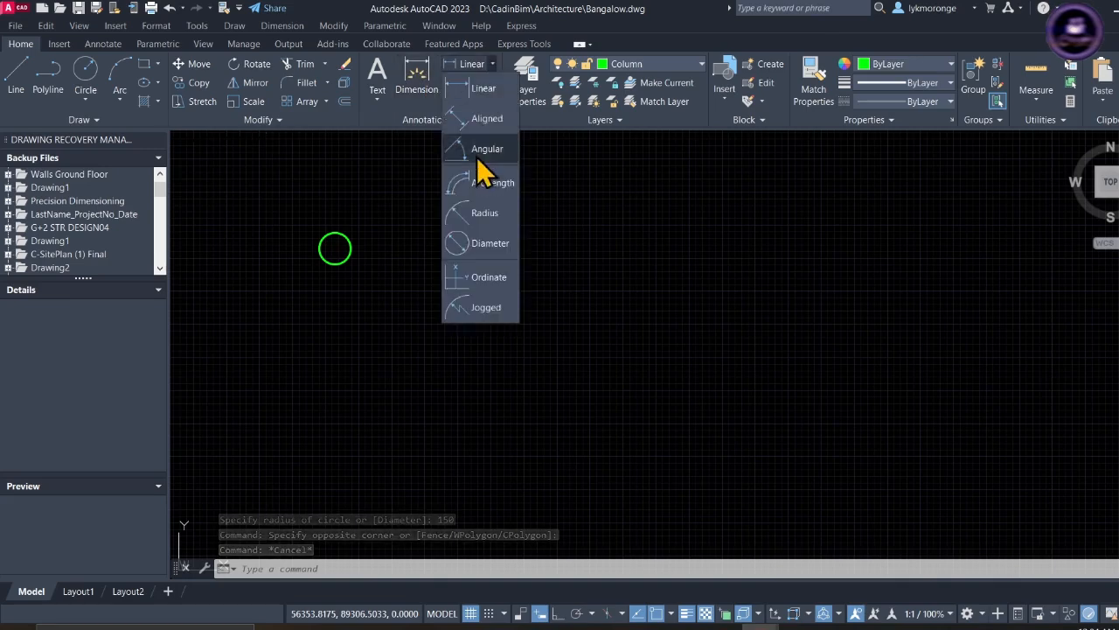
{"action": "left_click", "coordinate": [485, 241]}
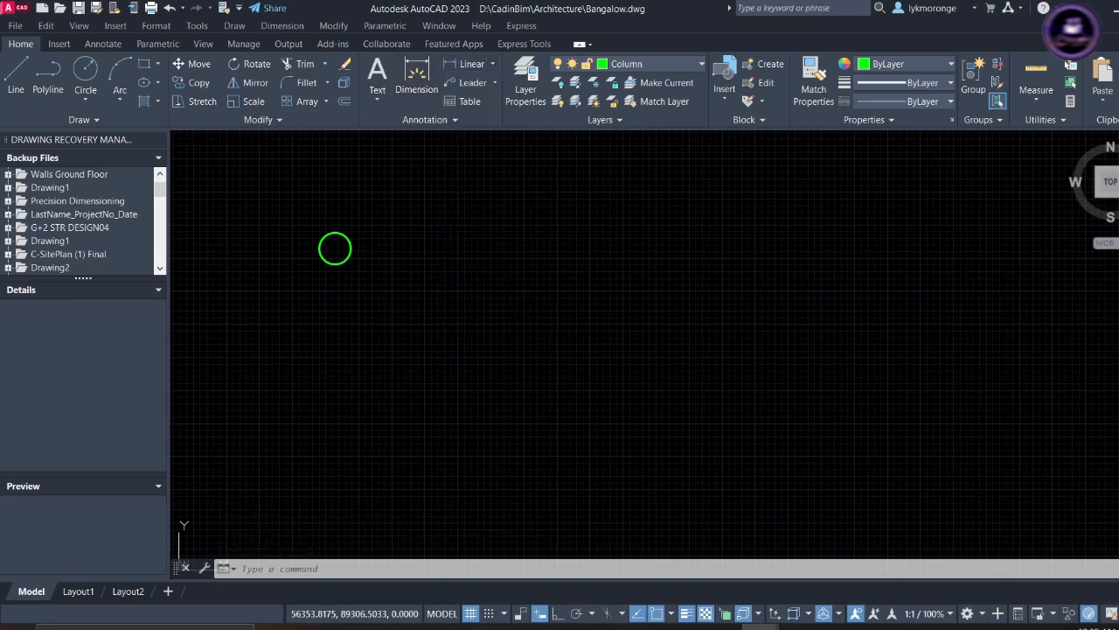
{"action": "left_click", "coordinate": [345, 238]}
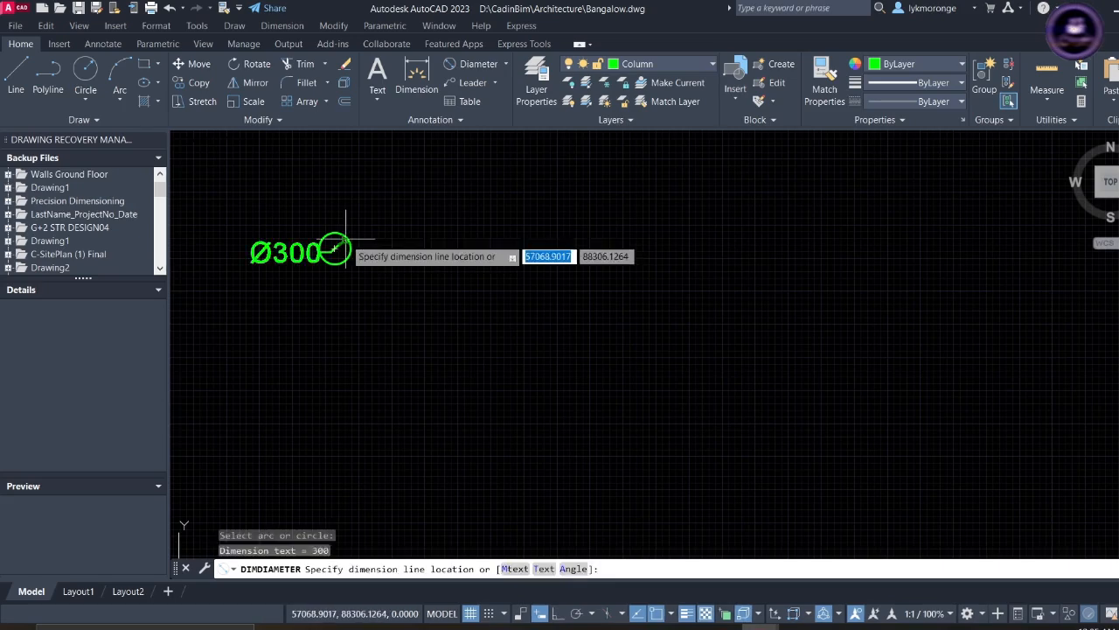
{"action": "left_click", "coordinate": [356, 189]}
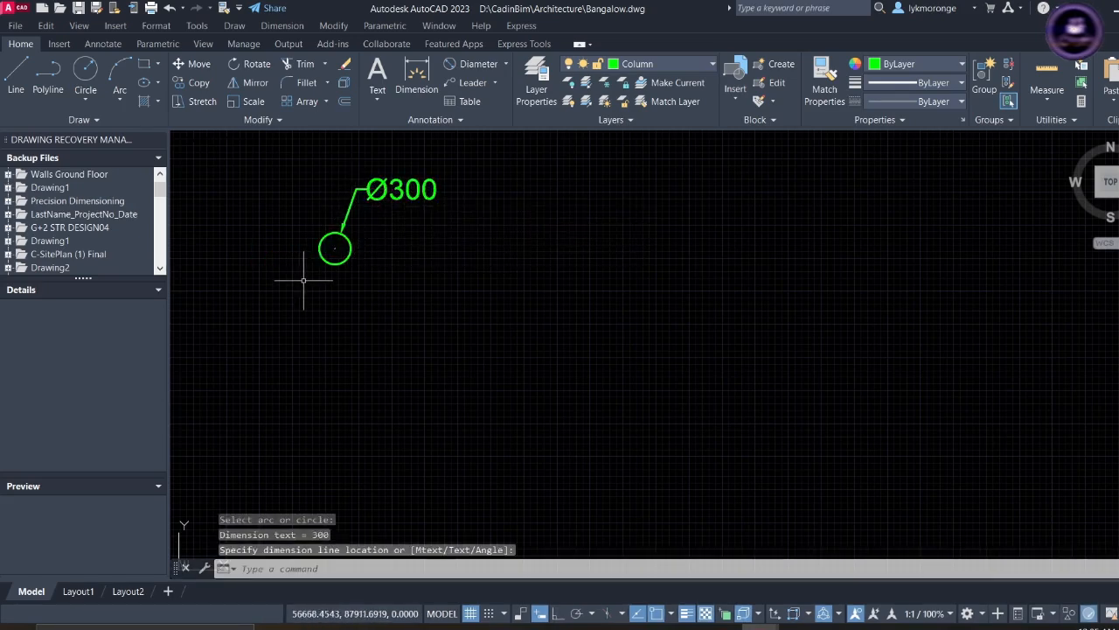
{"action": "key", "text": "Escape"}
{"action": "key", "text": "Escape"}
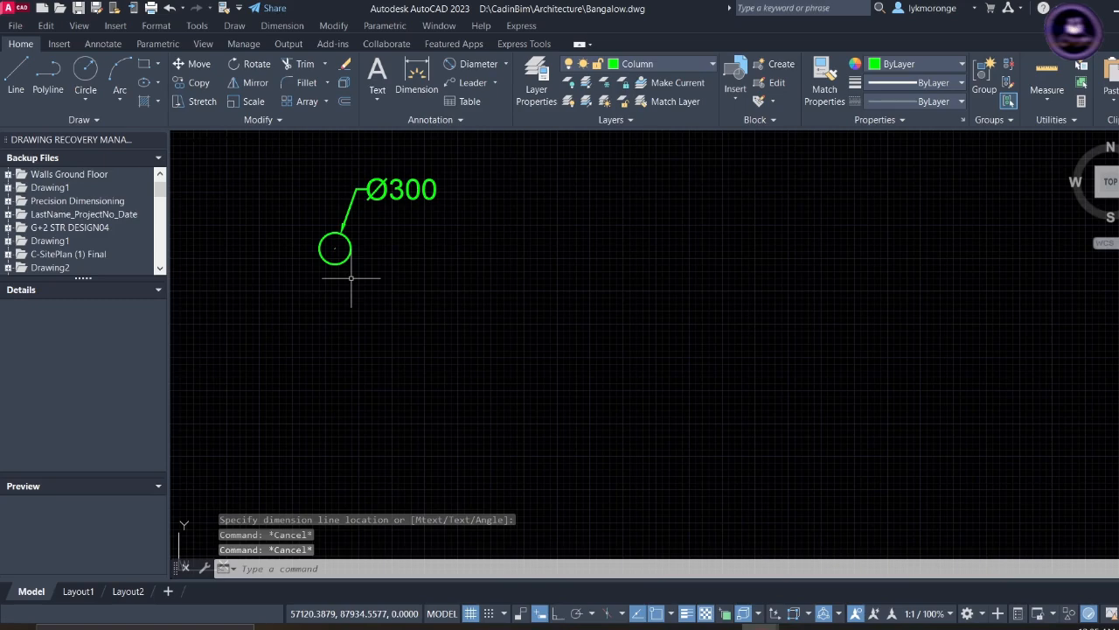
{"action": "left_click", "coordinate": [352, 274]}
{"action": "left_click", "coordinate": [313, 247]}
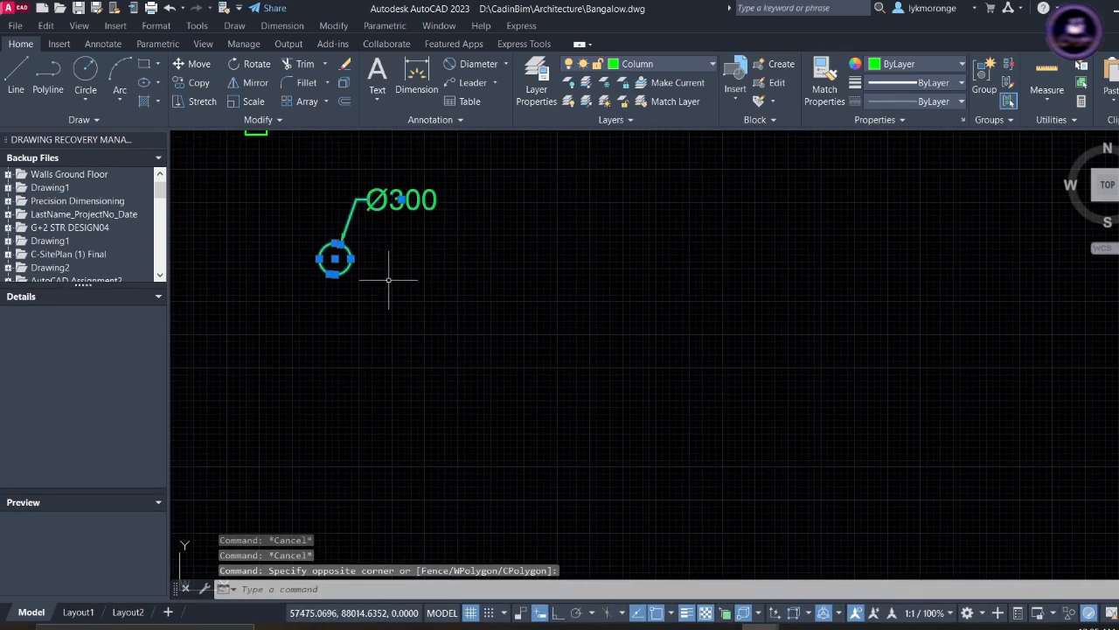
{"action": "key", "text": "Escape"}
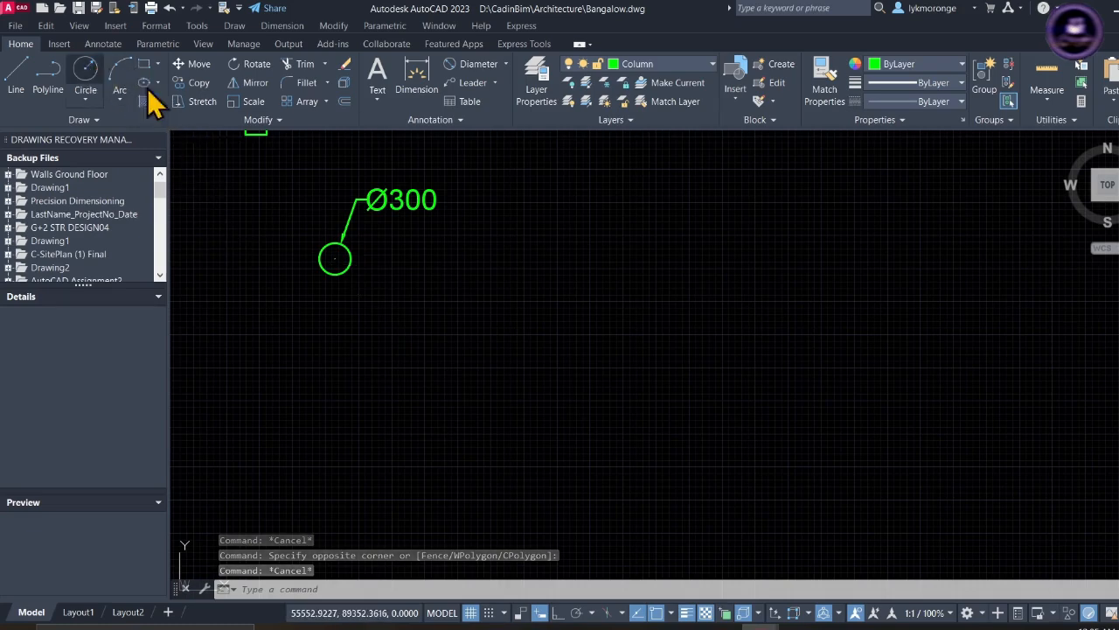
- Draw a second circle of radius 80 beside the dimensioned circle
{"action": "left_click", "coordinate": [84, 74]}
{"action": "left_click", "coordinate": [391, 278]}
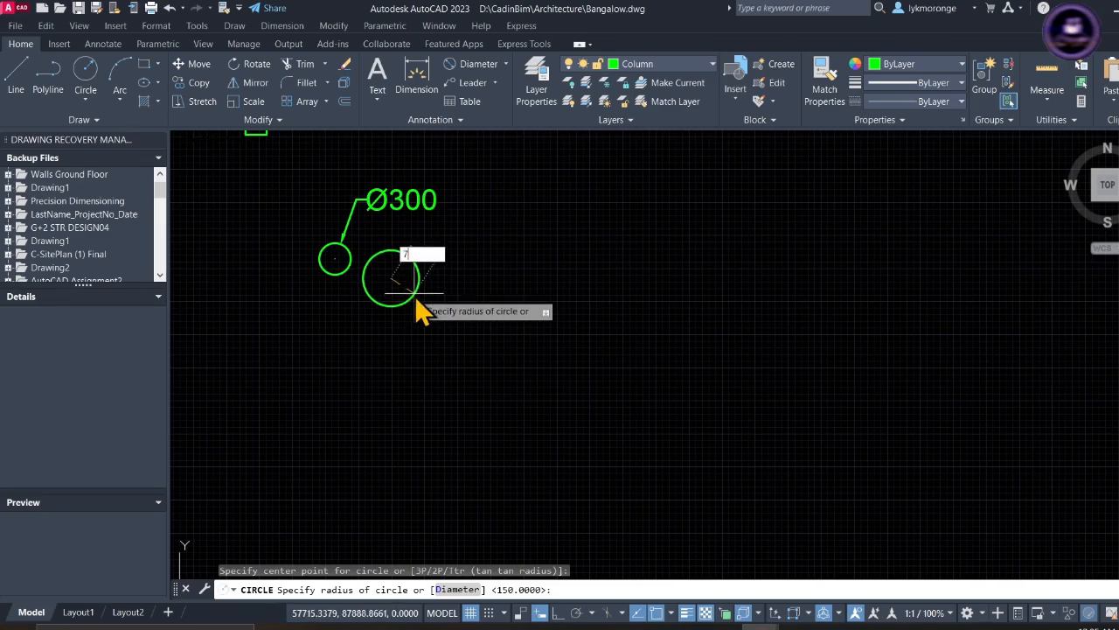
{"action": "key", "text": "BackSpace"}
{"action": "key", "text": "Return"}
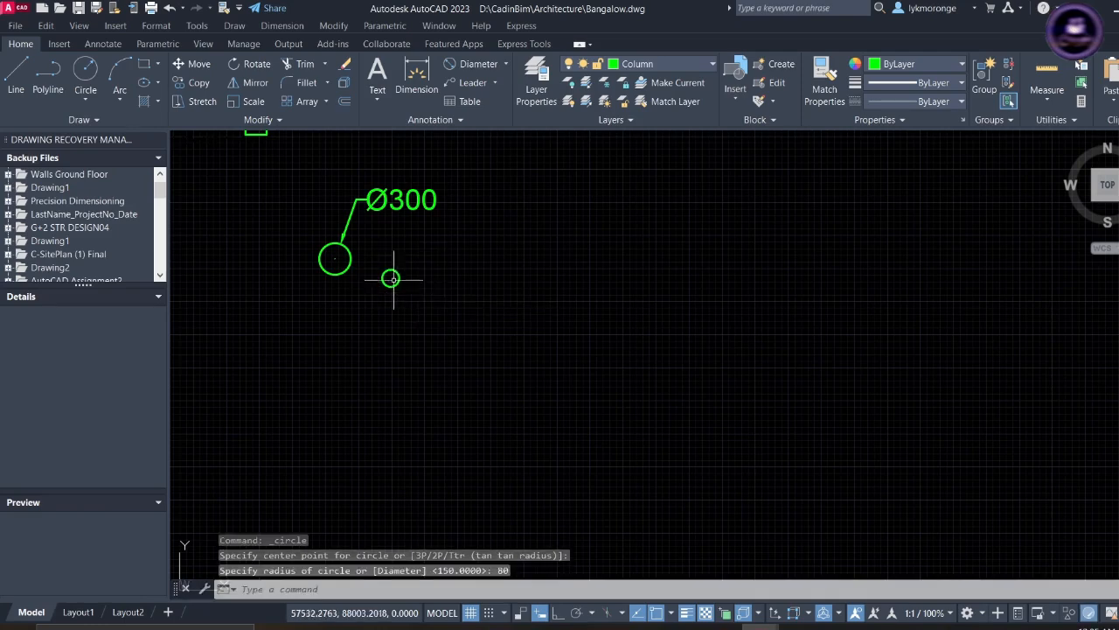
- Copy the radius 80 circle from its centre onto the upper of the three round columns at the terrace's outer corner
{"action": "left_click", "coordinate": [414, 296]}
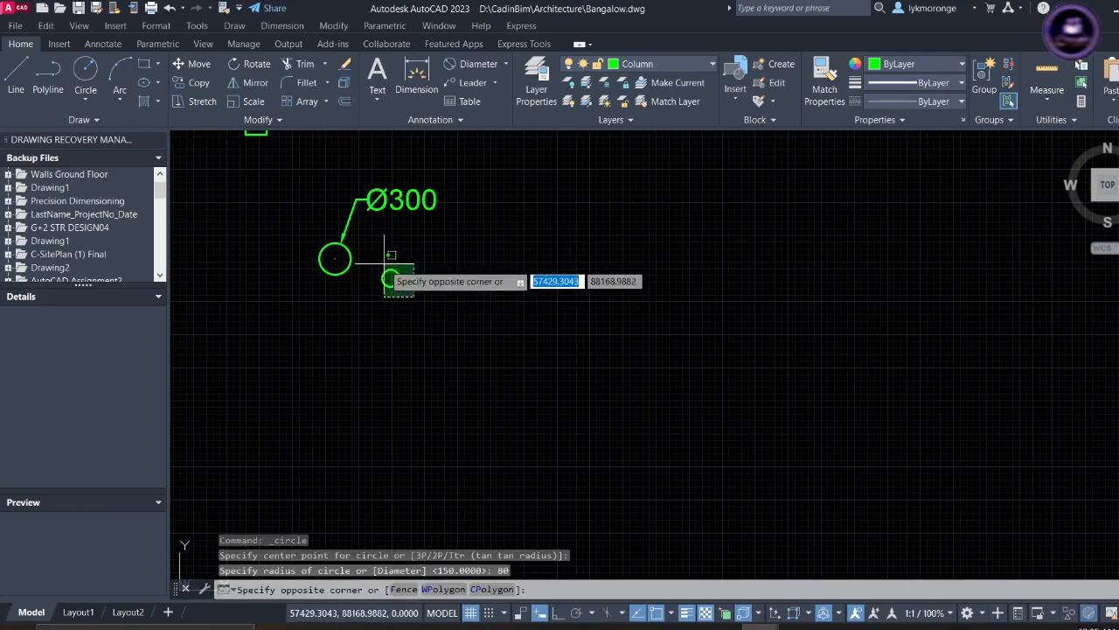
{"action": "left_click", "coordinate": [379, 259]}
{"action": "right_click", "coordinate": [379, 258]}
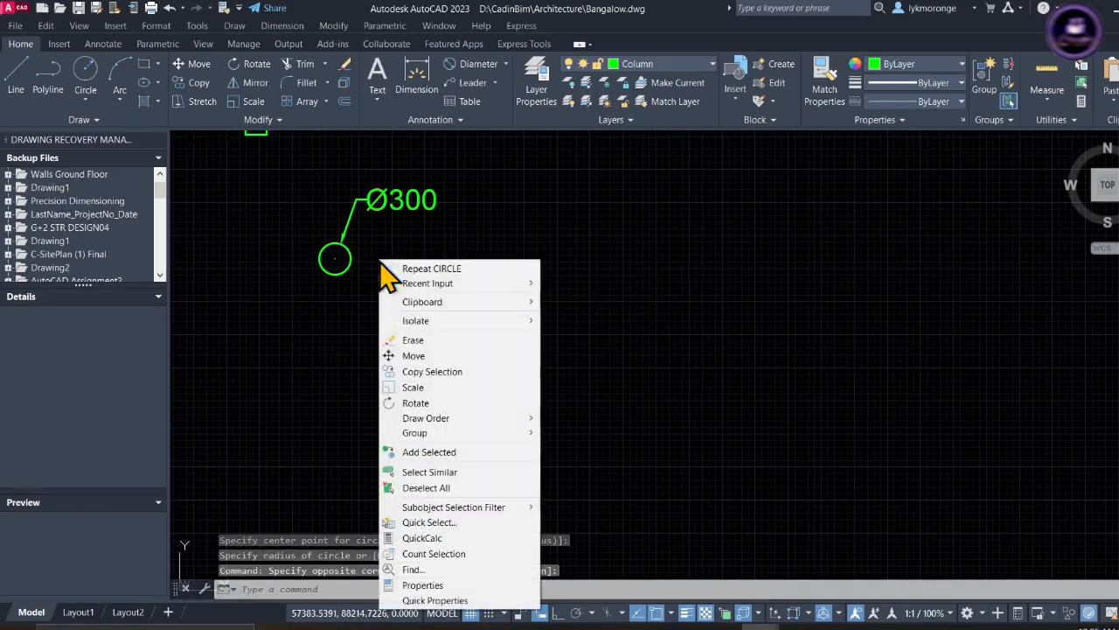
{"action": "left_click", "coordinate": [409, 372]}
{"action": "scroll", "coordinate": [402, 298], "scroll_direction": "up", "scroll_amount": 2}
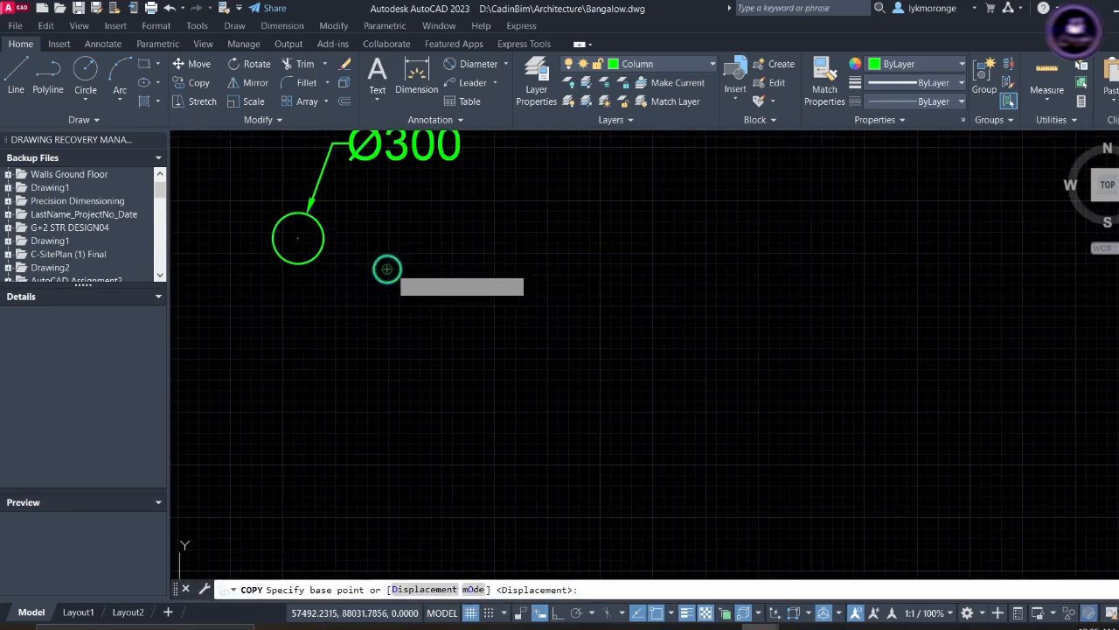
{"action": "left_click", "coordinate": [387, 268]}
{"action": "scroll", "coordinate": [490, 333], "scroll_direction": "down", "scroll_amount": 8}
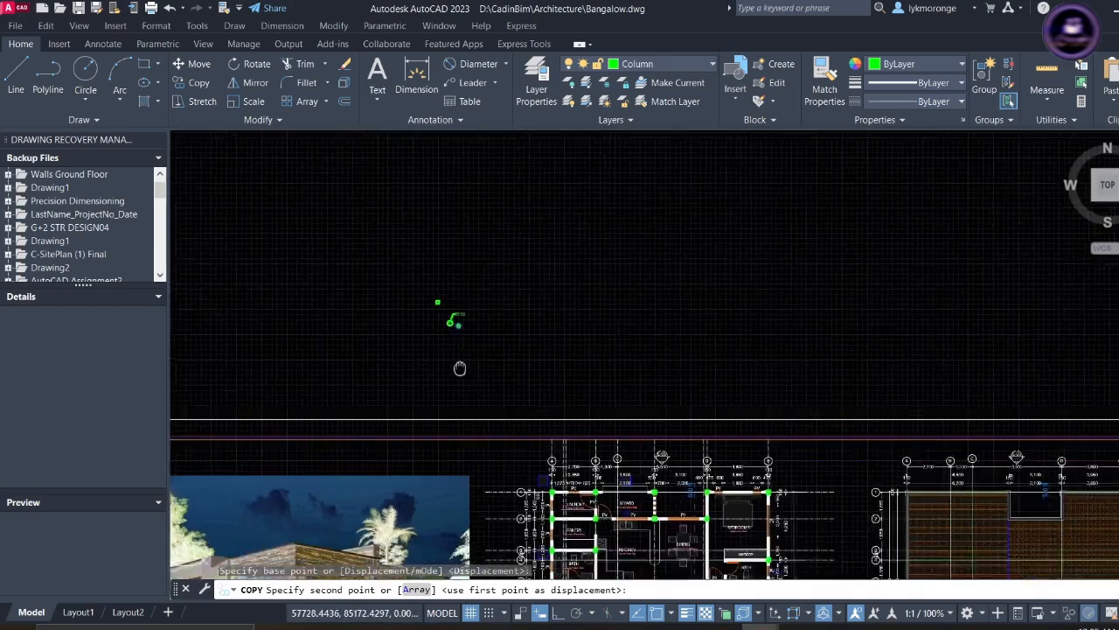
{"action": "middle_click_drag", "start_coordinate": [460, 368], "coordinate": [394, 66]}
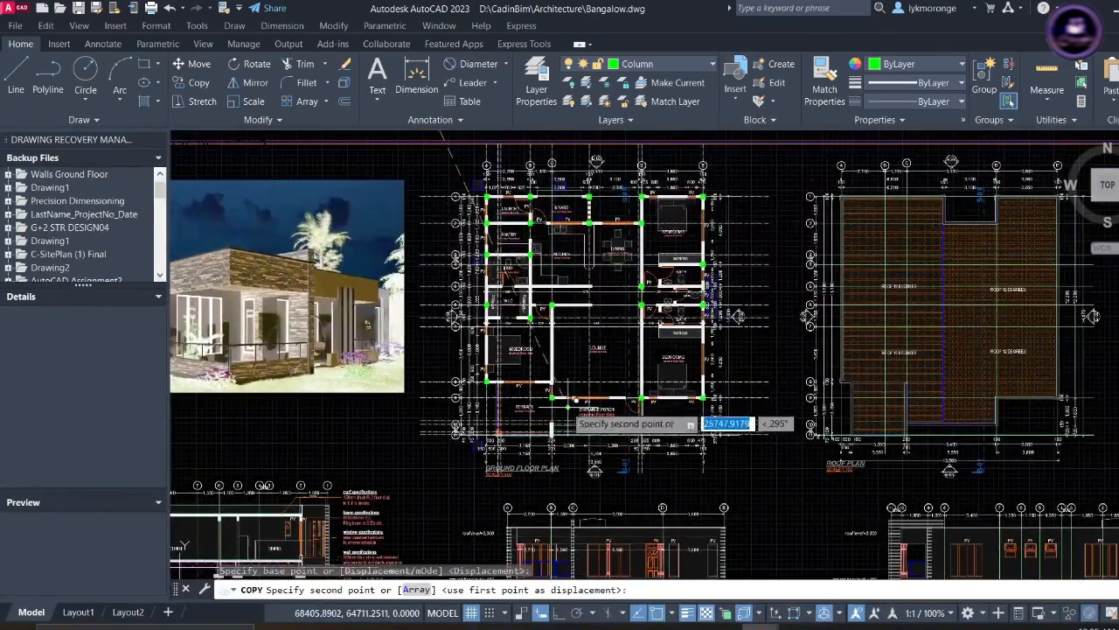
{"action": "scroll", "coordinate": [489, 442], "scroll_direction": "up", "scroll_amount": 6}
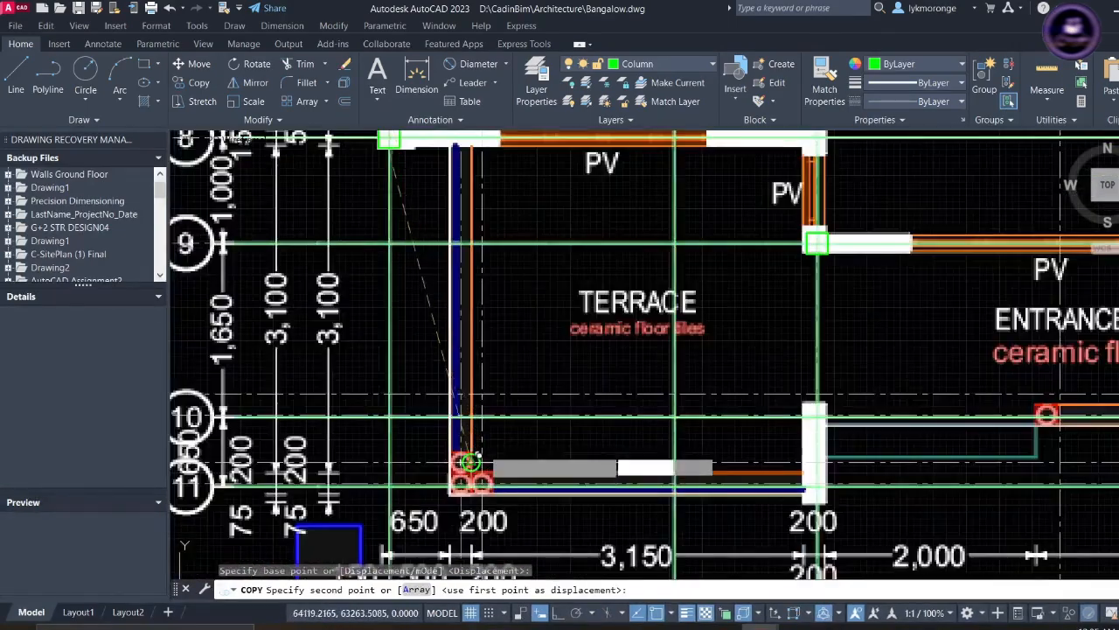
{"action": "middle_click_drag", "start_coordinate": [469, 461], "coordinate": [569, 353]}
{"action": "scroll", "coordinate": [573, 350], "scroll_direction": "up", "scroll_amount": 4}
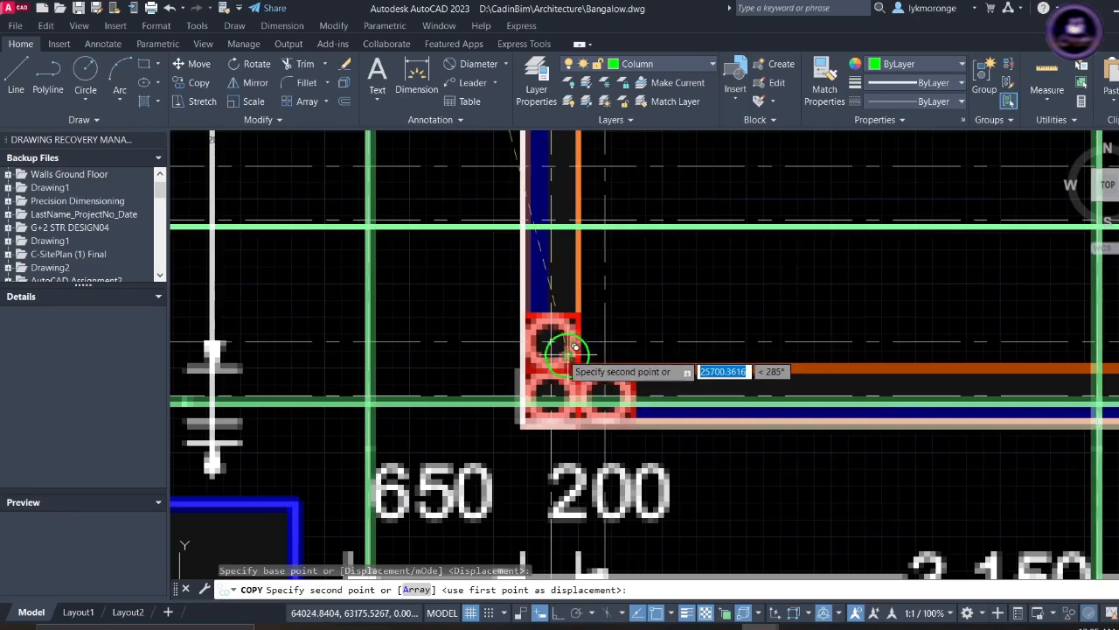
{"action": "scroll", "coordinate": [559, 341], "scroll_direction": "up", "scroll_amount": 4}
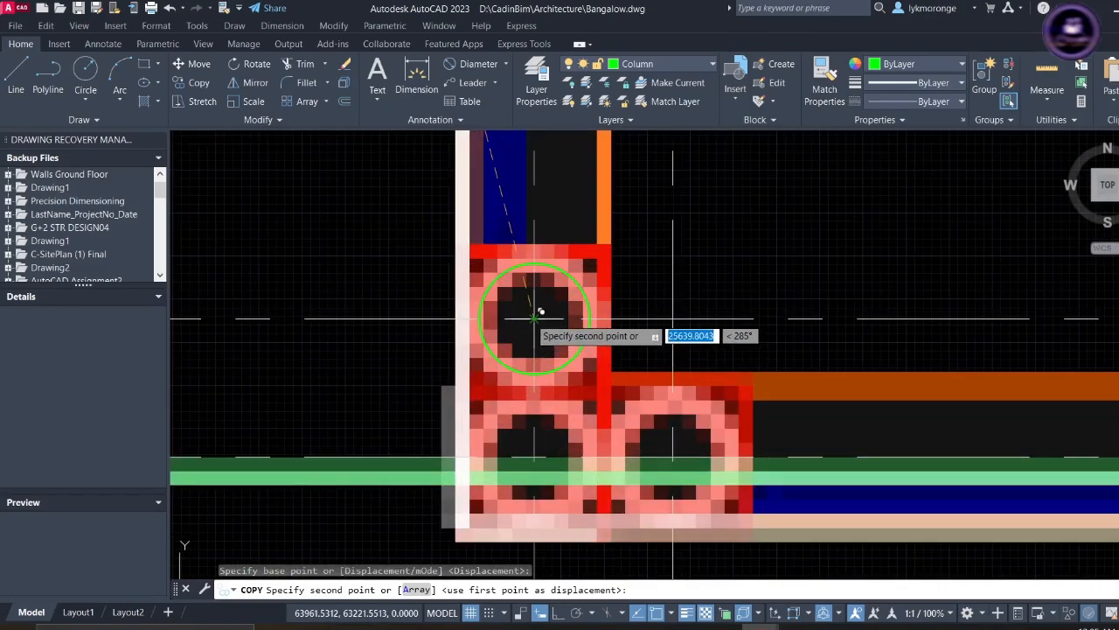
{"action": "left_click", "coordinate": [534, 317]}
- Place two more circle copies on the pair of round columns along the terrace corner's lower edge
{"action": "scroll", "coordinate": [623, 419], "scroll_direction": "down", "scroll_amount": 4}
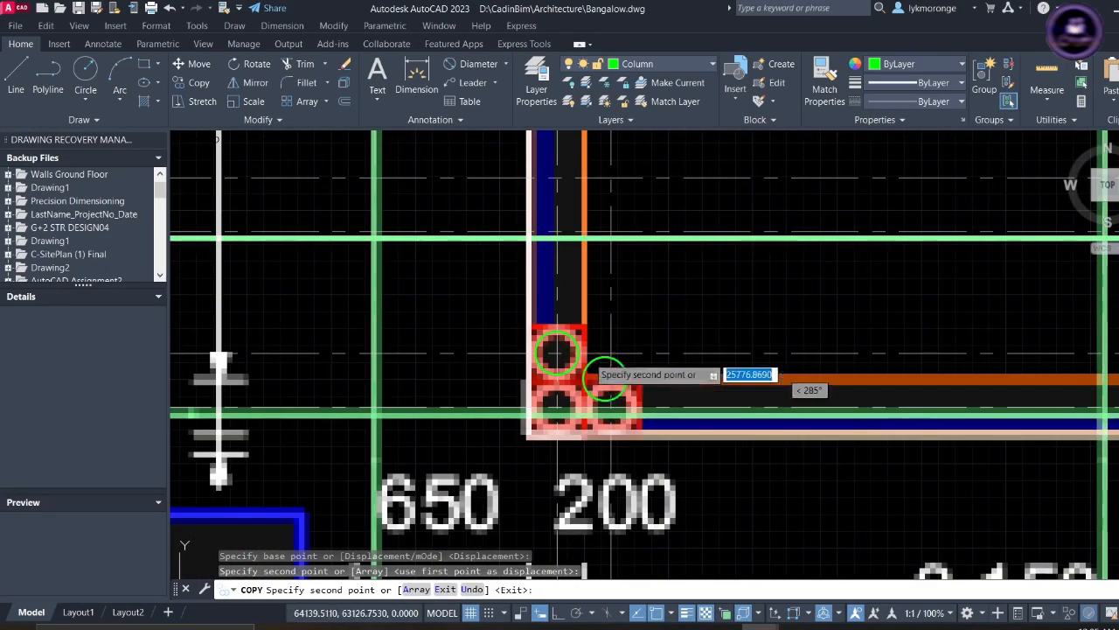
{"action": "middle_click_drag", "start_coordinate": [616, 426], "coordinate": [579, 348]}
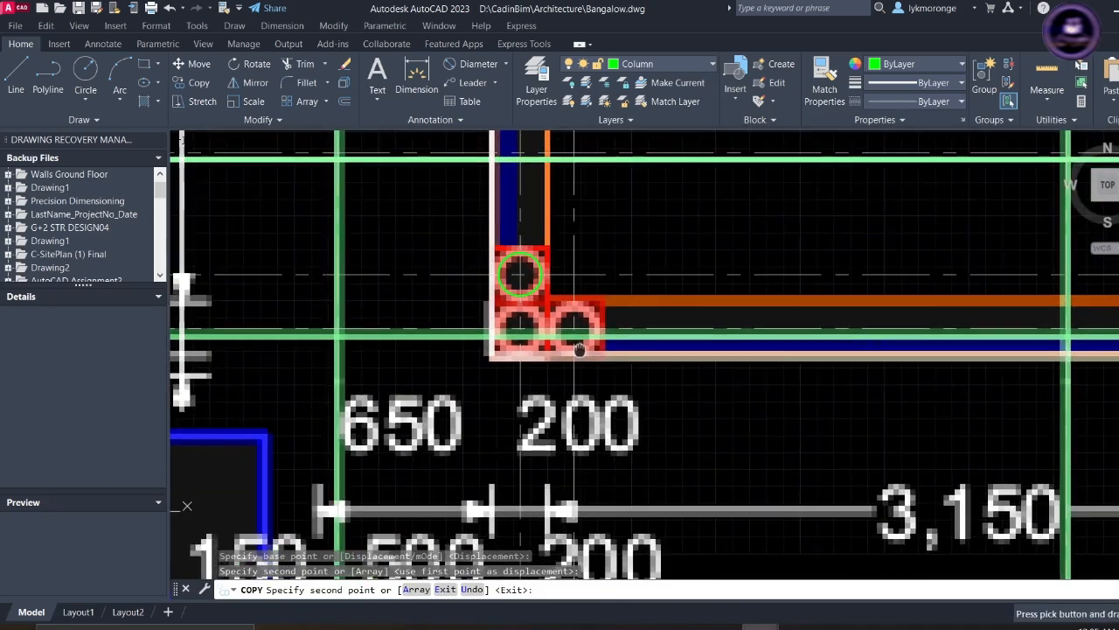
{"action": "scroll", "coordinate": [578, 348], "scroll_direction": "up", "scroll_amount": 8}
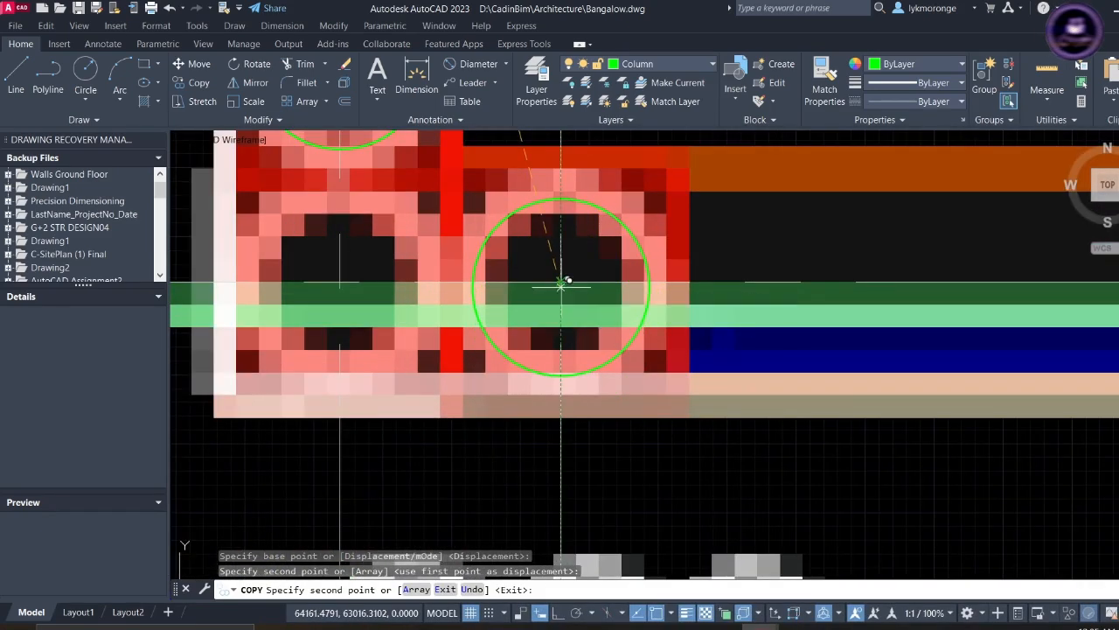
{"action": "left_click", "coordinate": [567, 274]}
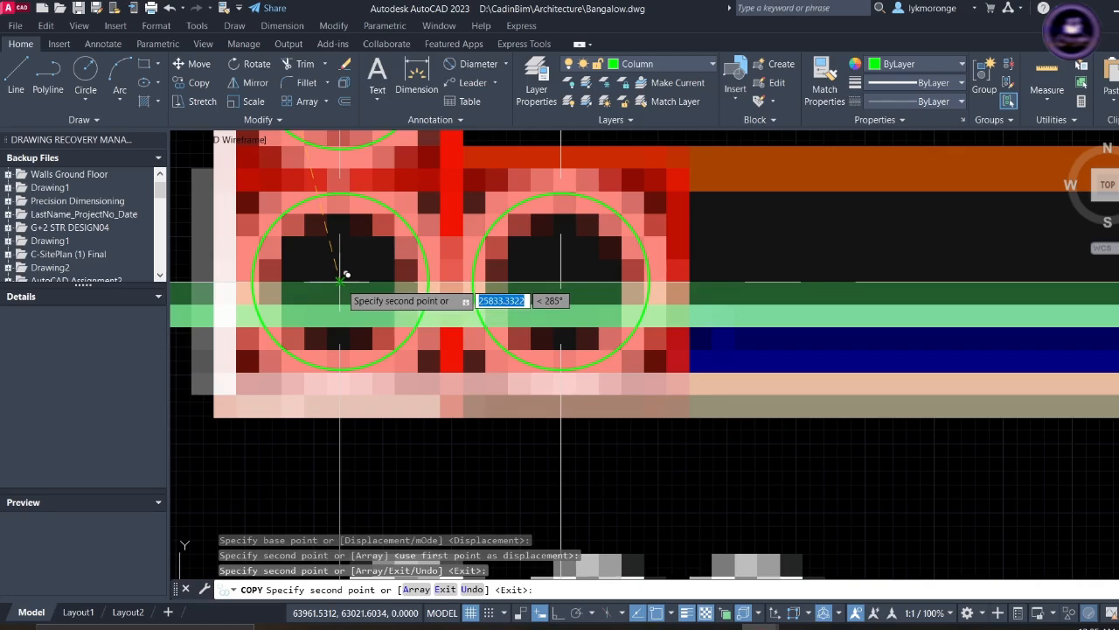
{"action": "left_click", "coordinate": [345, 274]}
- Place circle copies on the three round columns at the entrance porch's outer corner below the door, and end the copying
{"action": "scroll", "coordinate": [454, 341], "scroll_direction": "down", "scroll_amount": 10}
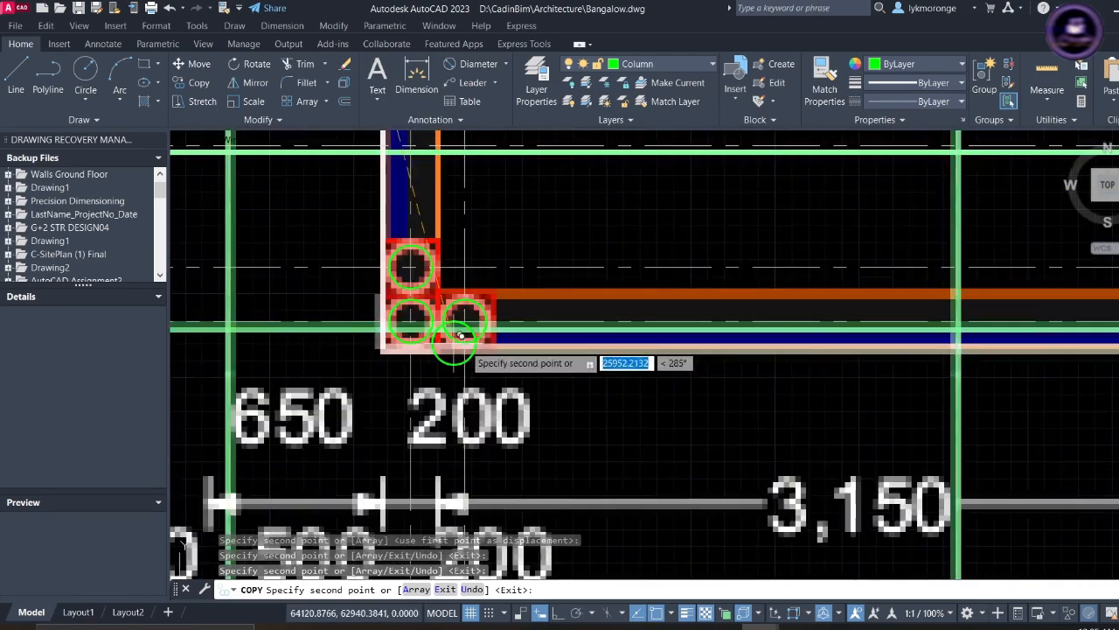
{"action": "middle_click_drag", "start_coordinate": [645, 367], "coordinate": [157, 350]}
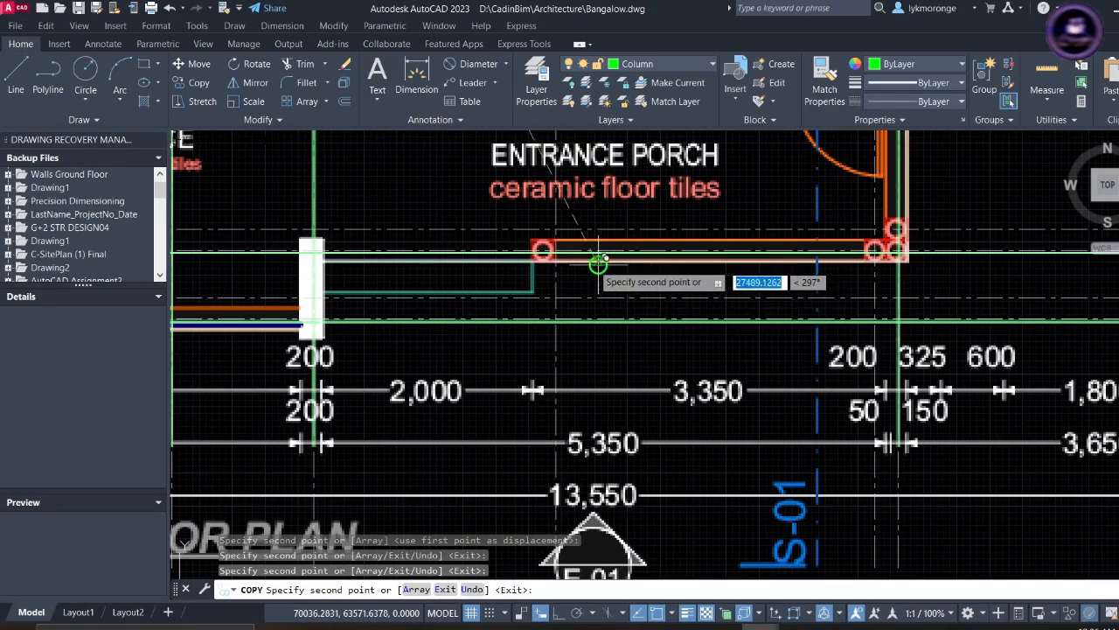
{"action": "scroll", "coordinate": [556, 253], "scroll_direction": "up", "scroll_amount": 8}
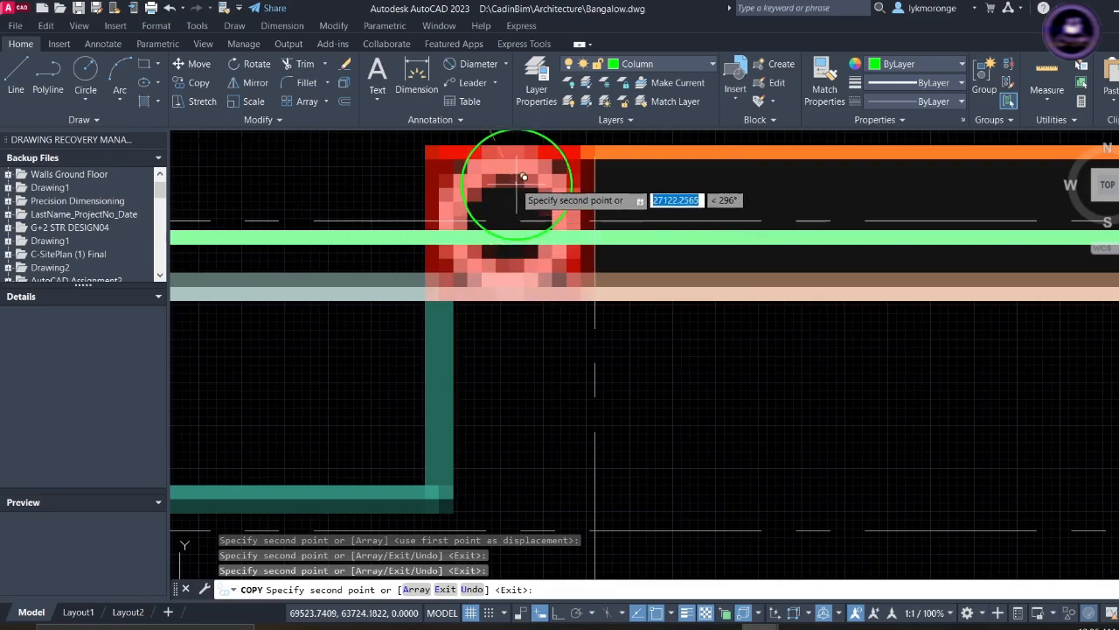
{"action": "scroll", "coordinate": [513, 203], "scroll_direction": "down", "scroll_amount": 5}
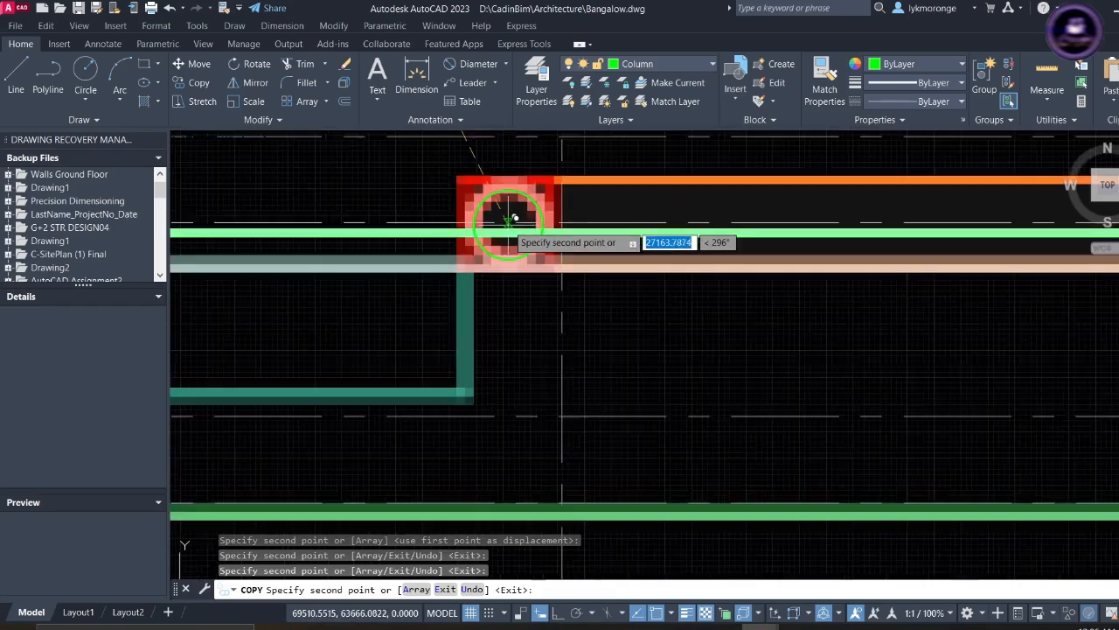
{"action": "scroll", "coordinate": [508, 219], "scroll_direction": "down", "scroll_amount": 8}
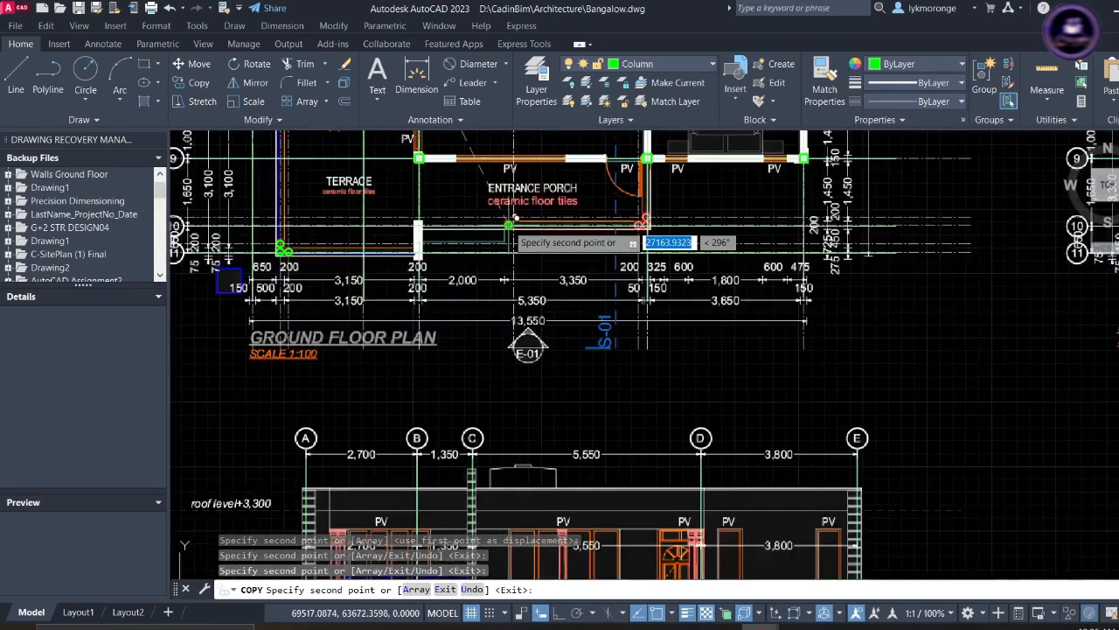
{"action": "mouse_move", "coordinate": [511, 318]}
{"action": "middle_mouse_down"}
{"action": "mouse_move", "coordinate": [511, 354]}
{"action": "mouse_move", "coordinate": [476, 316]}
{"action": "middle_mouse_up"}
{"action": "scroll", "coordinate": [468, 333], "scroll_direction": "up", "scroll_amount": 4}
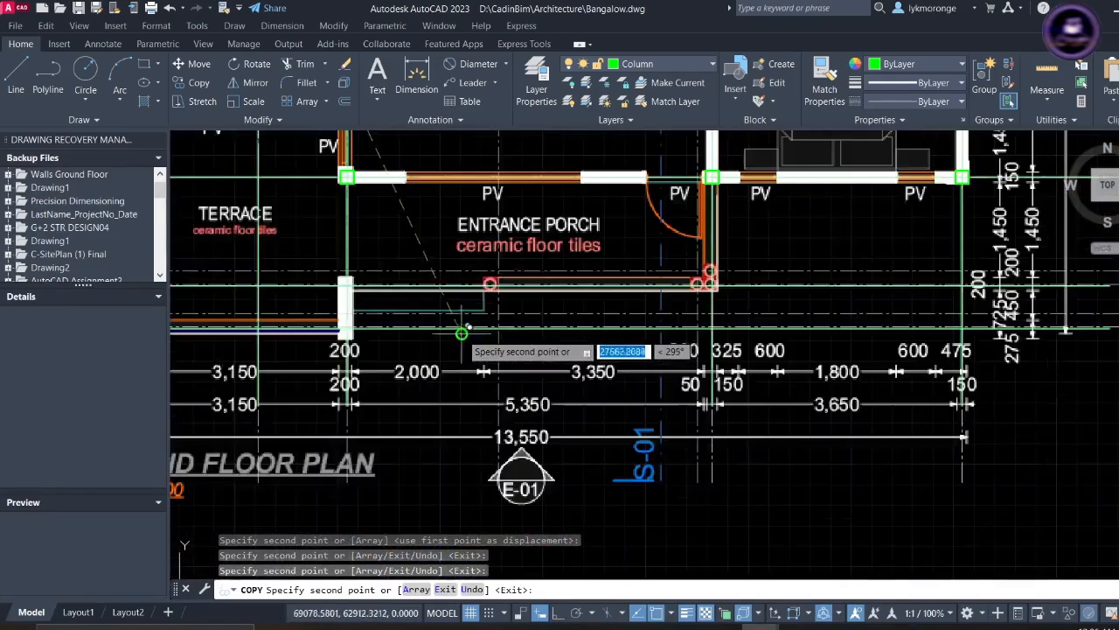
{"action": "scroll", "coordinate": [487, 281], "scroll_direction": "up", "scroll_amount": 3}
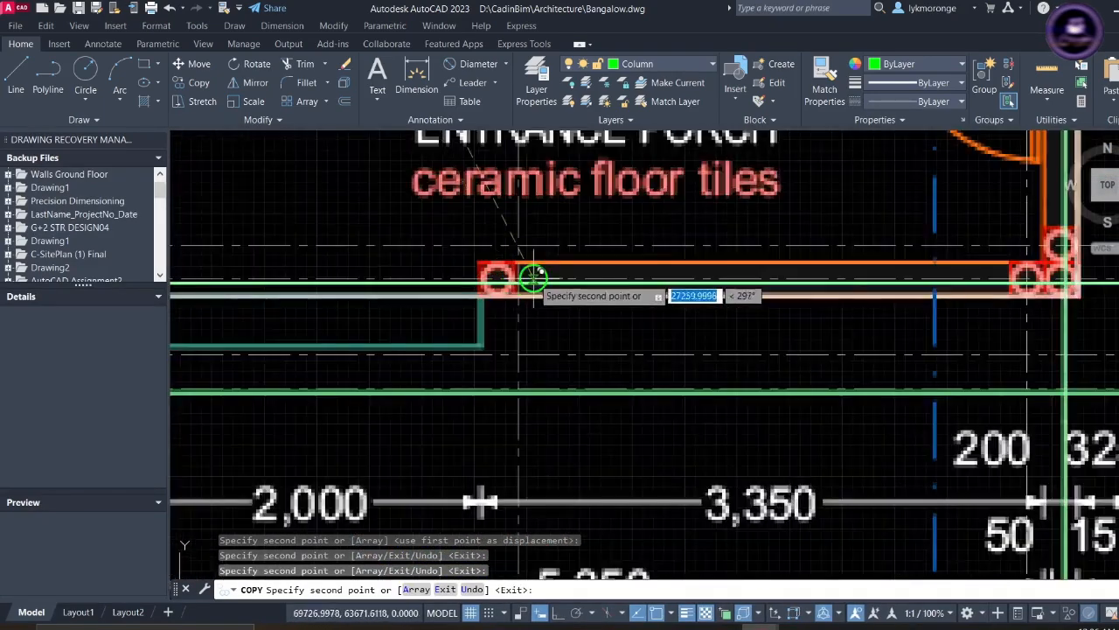
{"action": "middle_click_drag", "start_coordinate": [816, 280], "coordinate": [469, 295]}
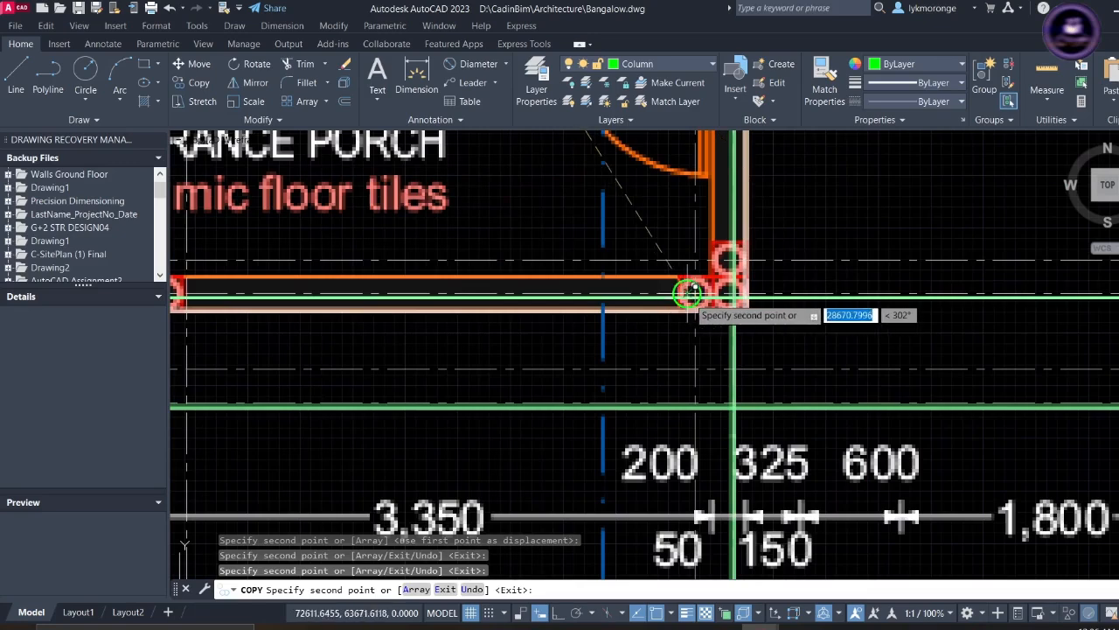
{"action": "scroll", "coordinate": [690, 292], "scroll_direction": "up", "scroll_amount": 3}
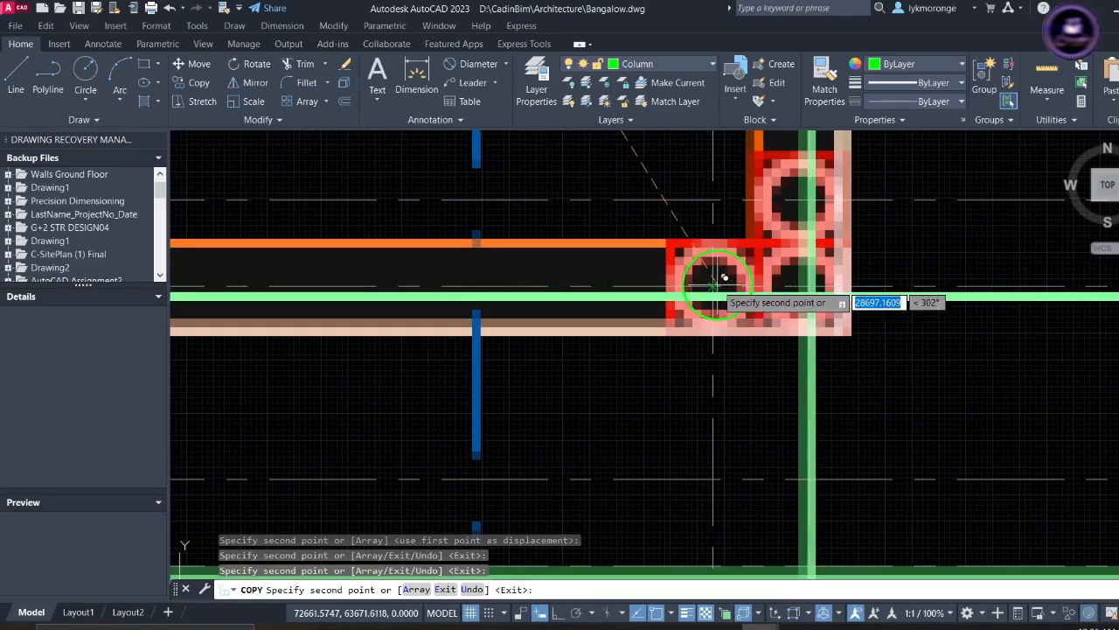
{"action": "left_click", "coordinate": [723, 278]}
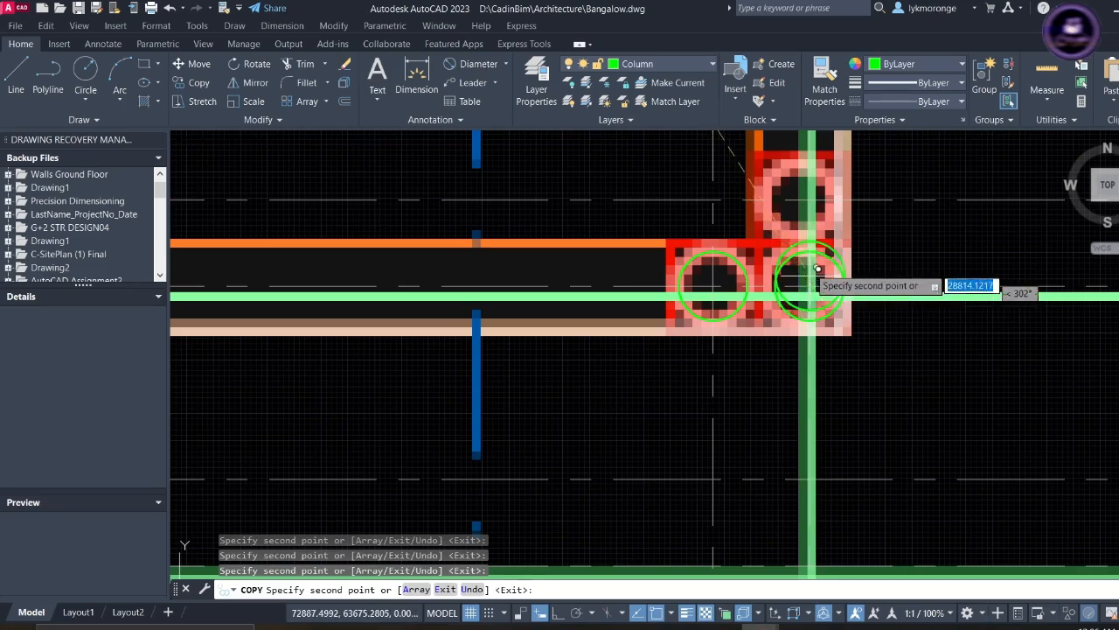
{"action": "left_click", "coordinate": [816, 193]}
{"action": "scroll", "coordinate": [683, 310], "scroll_direction": "down", "scroll_amount": 2}
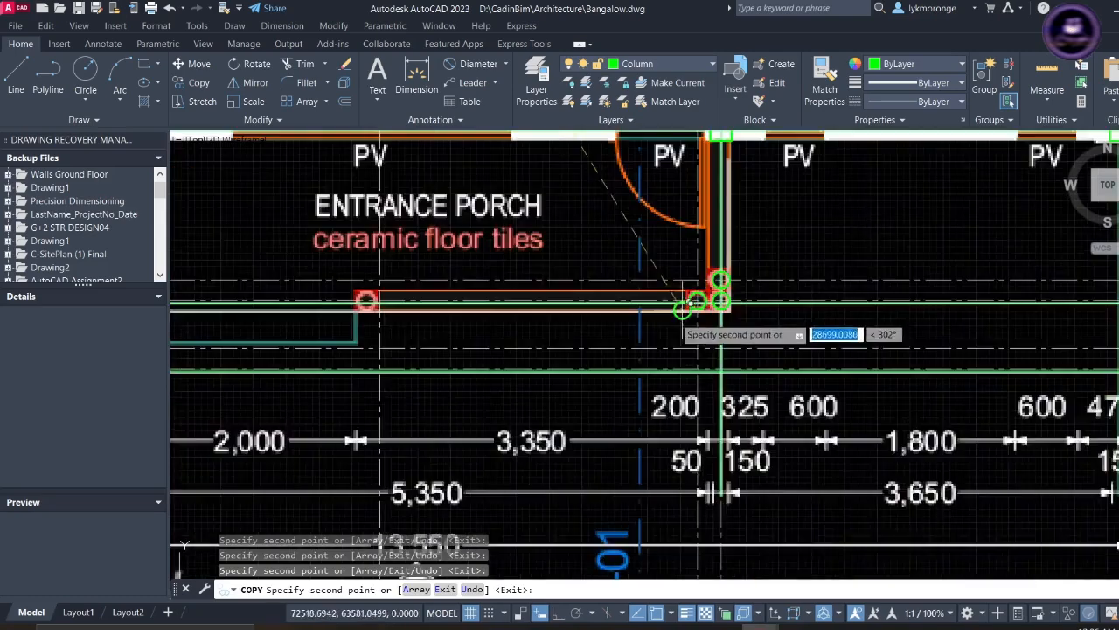
{"action": "middle_click_drag", "start_coordinate": [665, 324], "coordinate": [798, 292]}
{"action": "scroll", "coordinate": [584, 324], "scroll_direction": "down", "scroll_amount": 2}
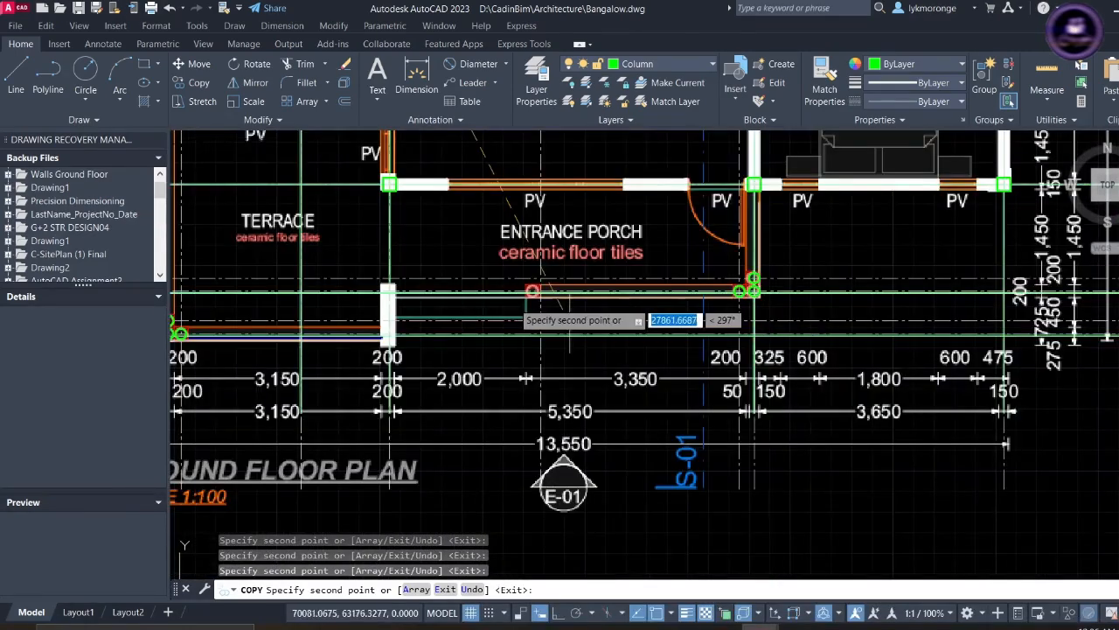
{"action": "key", "text": "Escape"}
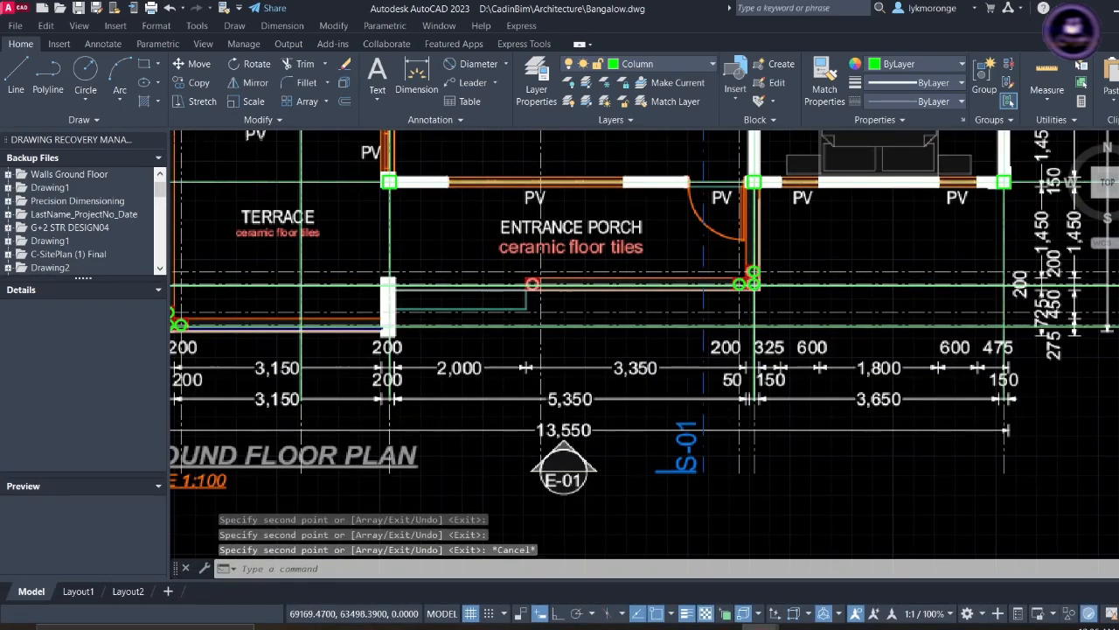
- Copy the vertical grid line beside the entrance porch's single round column onto that column's centre, and end the copying
{"action": "scroll", "coordinate": [542, 253], "scroll_direction": "up", "scroll_amount": 5}
{"action": "left_click", "coordinate": [548, 248]}
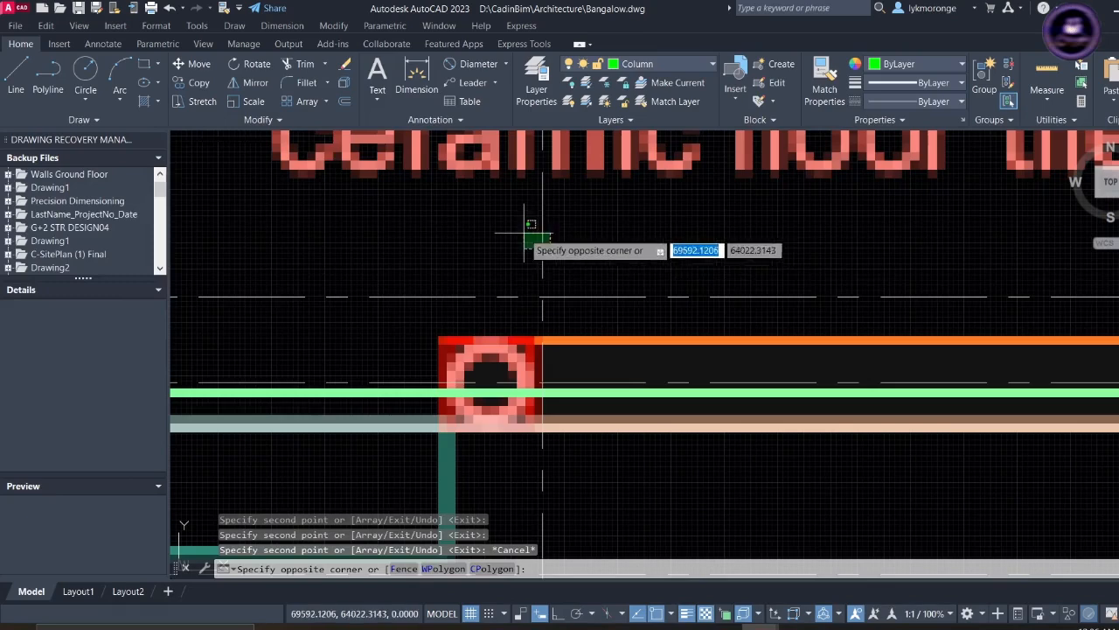
{"action": "left_click", "coordinate": [528, 250]}
{"action": "right_click", "coordinate": [528, 249]}
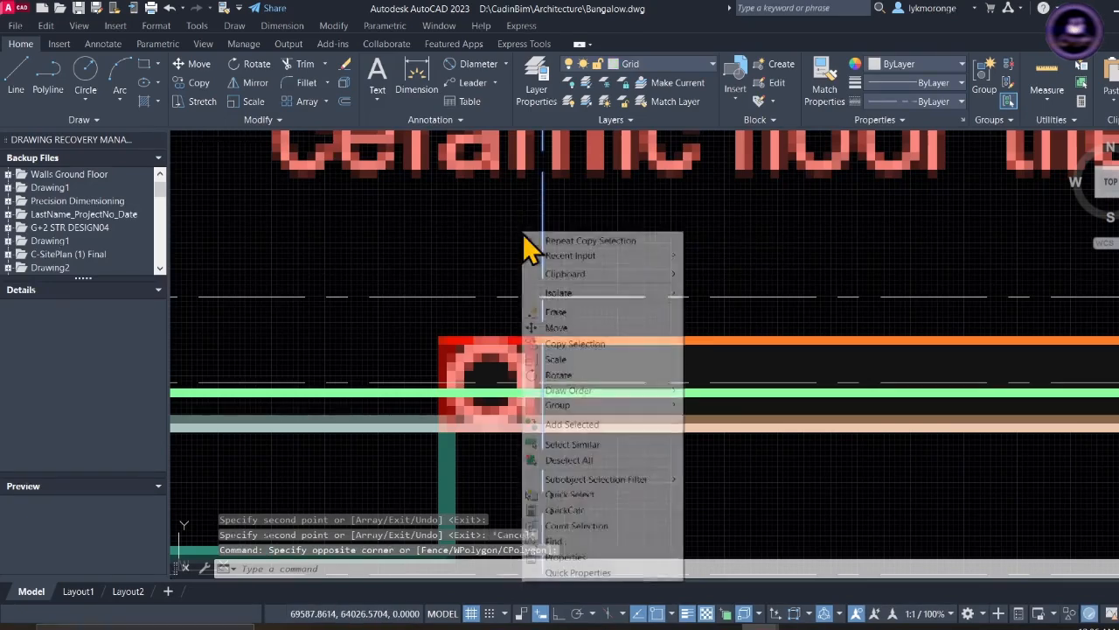
{"action": "left_click", "coordinate": [565, 343]}
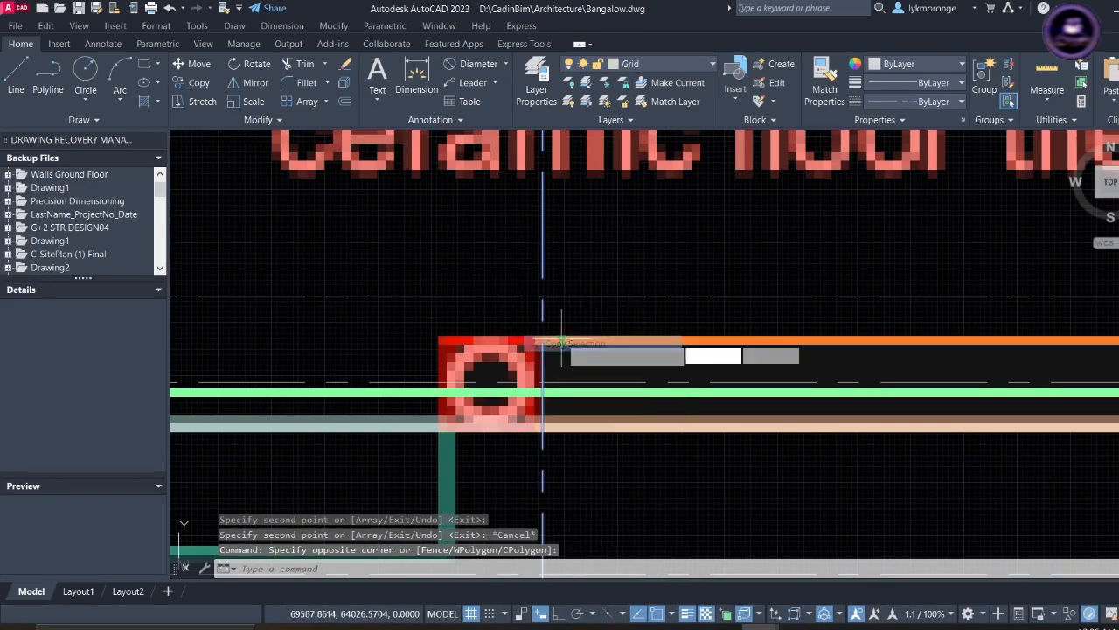
{"action": "left_click", "coordinate": [542, 382]}
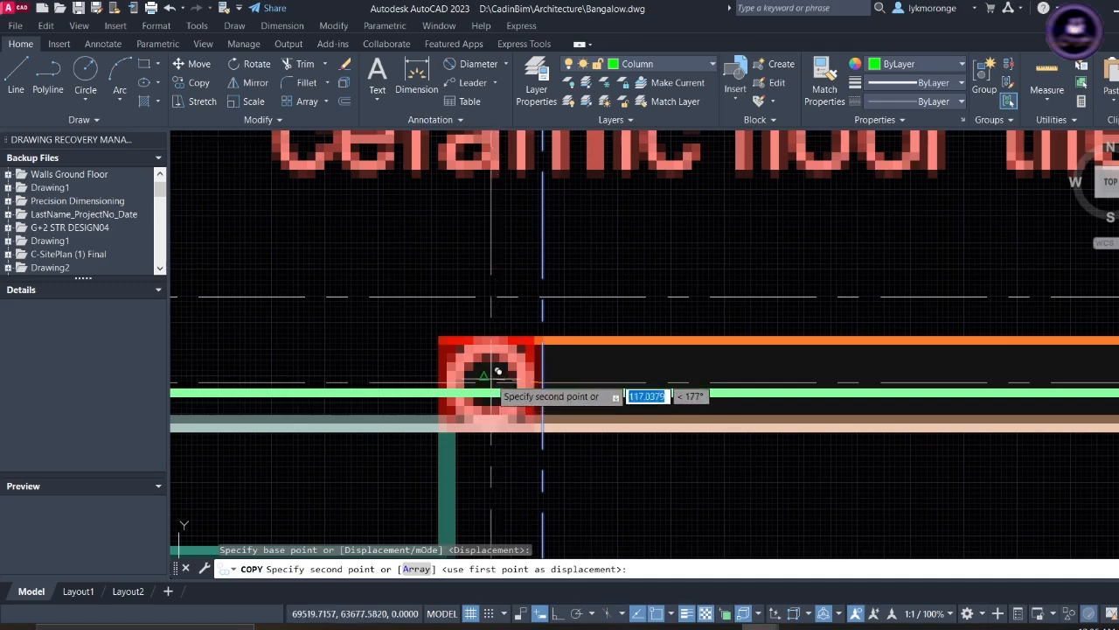
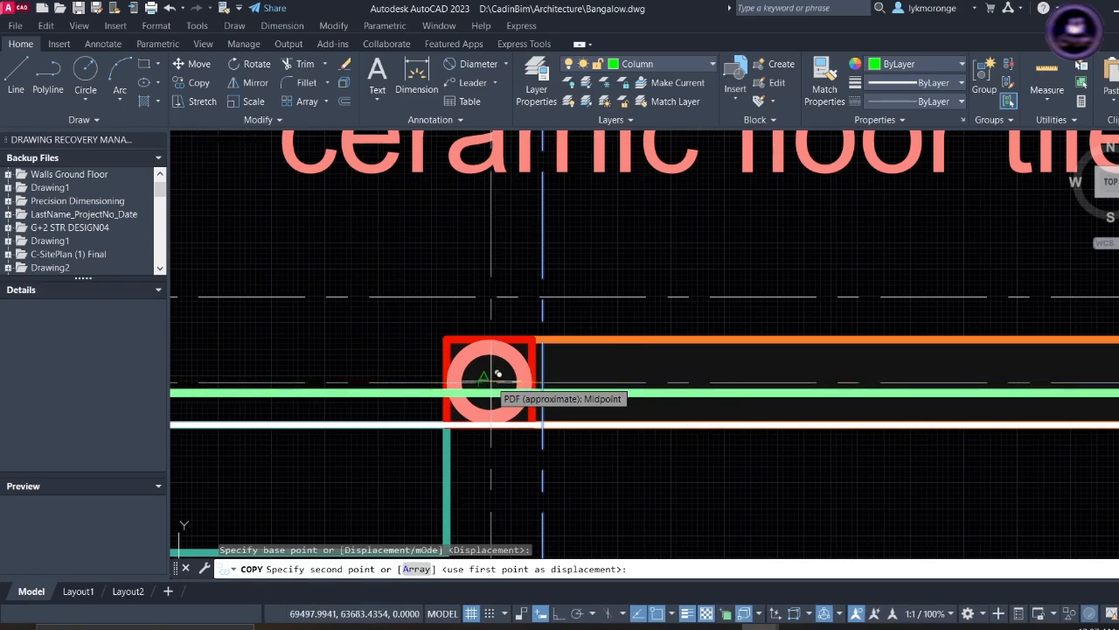
{"action": "left_click", "coordinate": [497, 375]}
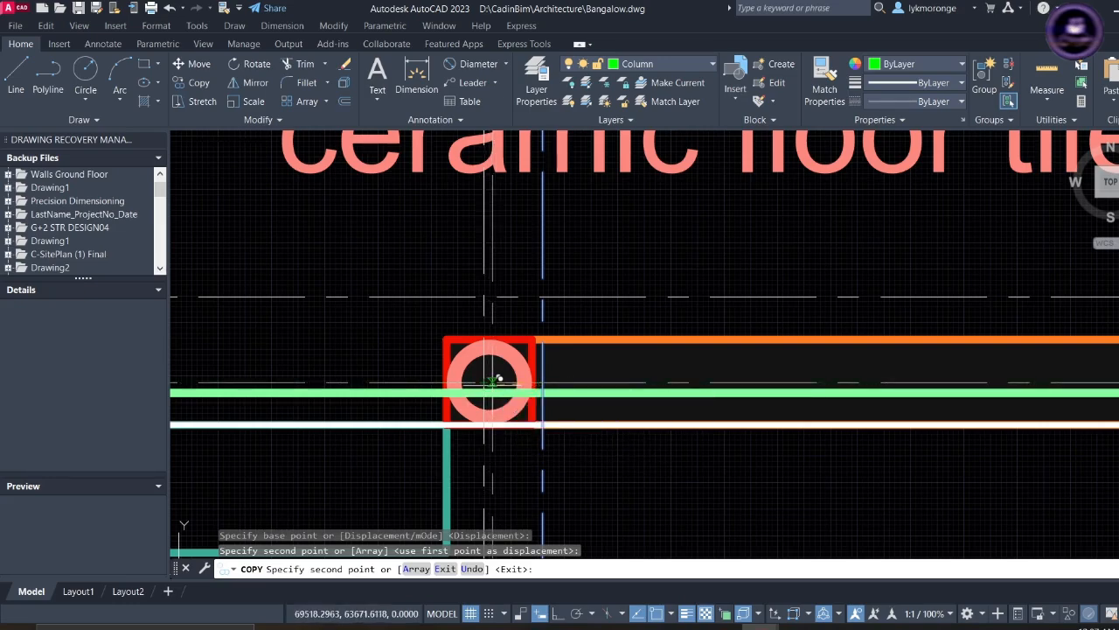
{"action": "key", "text": "Escape"}
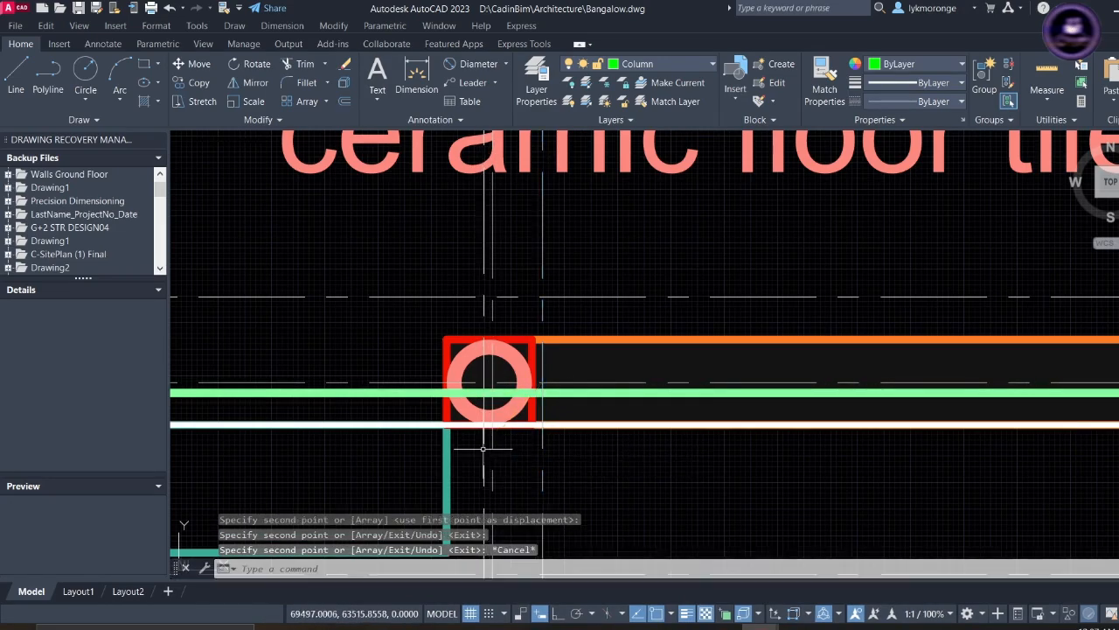
{"action": "key", "text": "Escape"}
- Erase the misplaced grid line copy just west of the one through the single porch column's centre
{"action": "scroll", "coordinate": [489, 254], "scroll_direction": "up", "scroll_amount": 5}
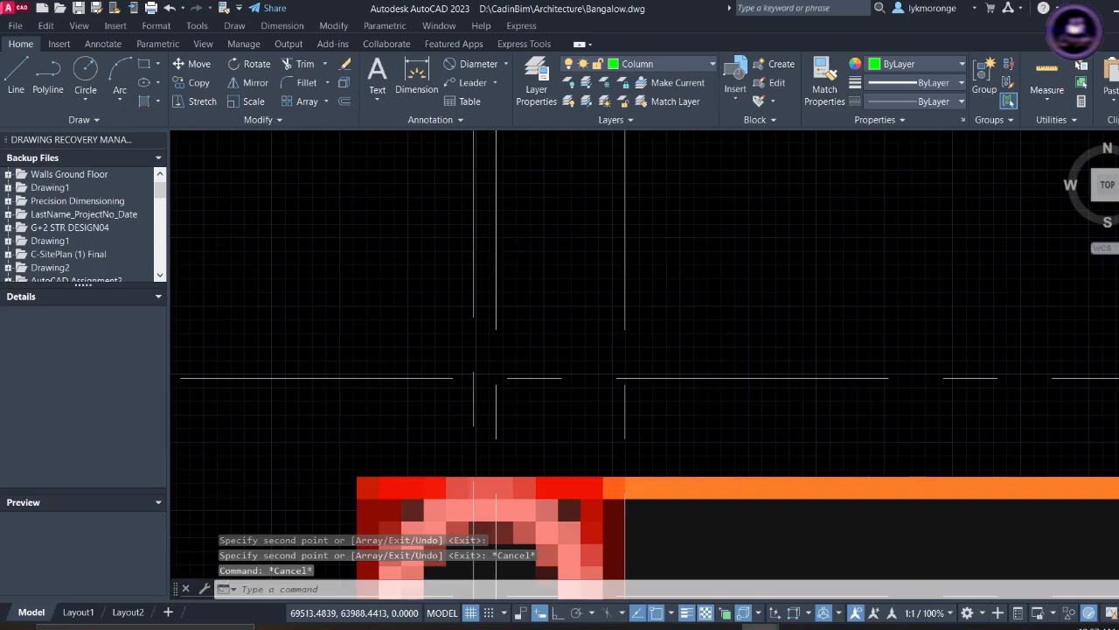
{"action": "scroll", "coordinate": [490, 252], "scroll_direction": "up", "scroll_amount": 2}
{"action": "left_click", "coordinate": [490, 251]}
{"action": "left_click", "coordinate": [453, 230]}
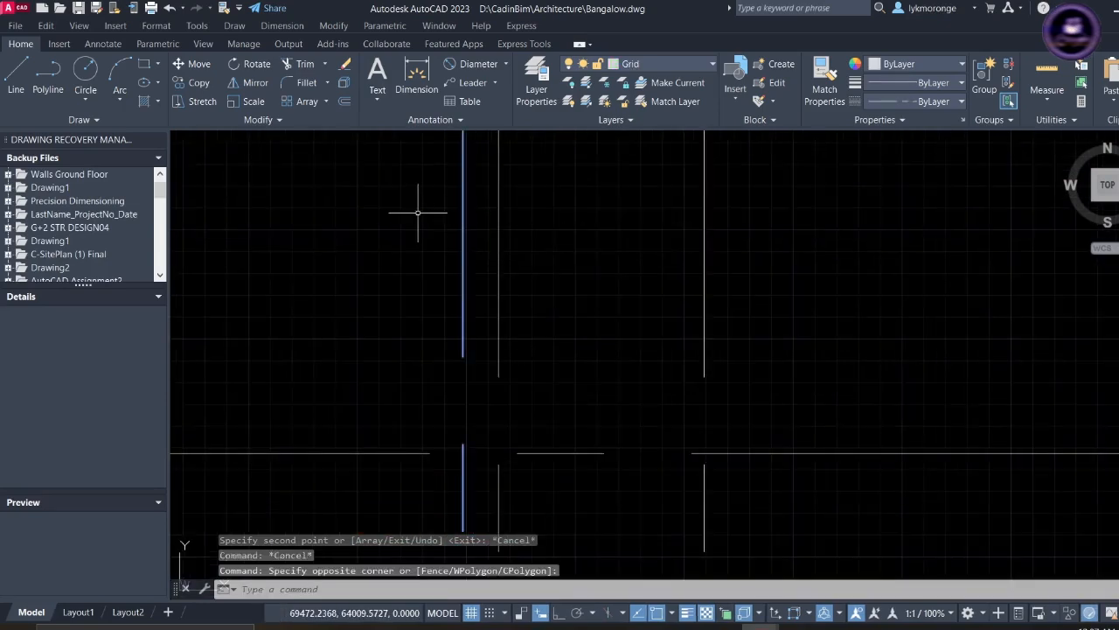
{"action": "key", "text": "Delete"}
- Copy the corner circle of the entrance porch's three-column group by its centre onto the porch's single round column, and end the copying
{"action": "scroll", "coordinate": [418, 212], "scroll_direction": "down", "scroll_amount": 4}
{"action": "mouse_move", "coordinate": [551, 353]}
{"action": "middle_mouse_down"}
{"action": "mouse_move", "coordinate": [486, 366]}
{"action": "mouse_move", "coordinate": [254, 349]}
{"action": "middle_mouse_up"}
{"action": "scroll", "coordinate": [687, 354], "scroll_direction": "up", "scroll_amount": 2}
{"action": "scroll", "coordinate": [787, 332], "scroll_direction": "up", "scroll_amount": 2}
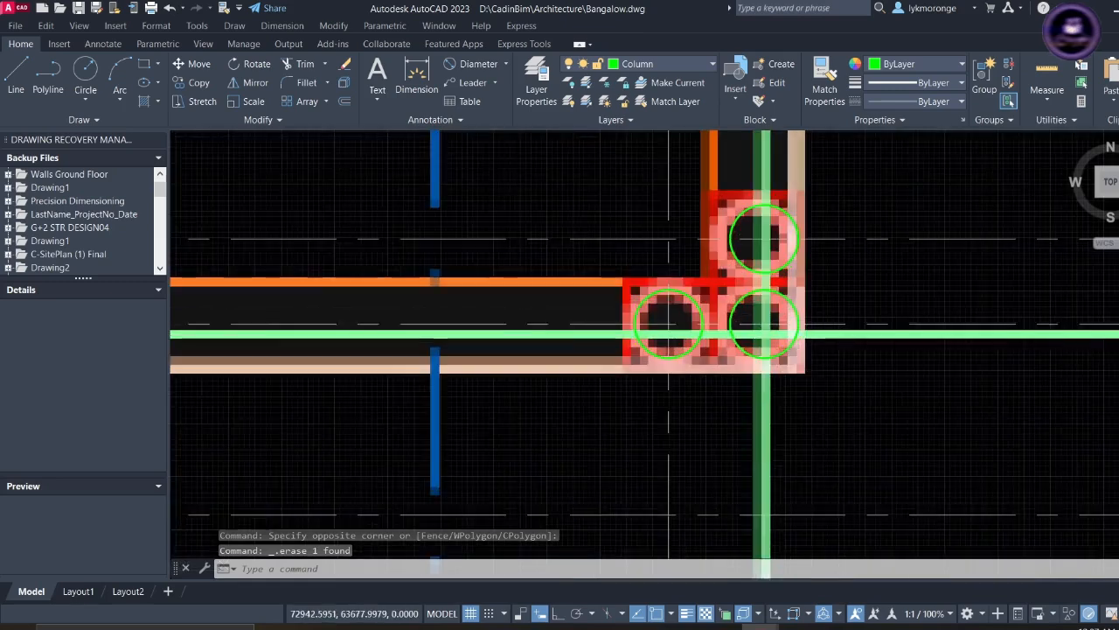
{"action": "scroll", "coordinate": [729, 318], "scroll_direction": "up", "scroll_amount": 6}
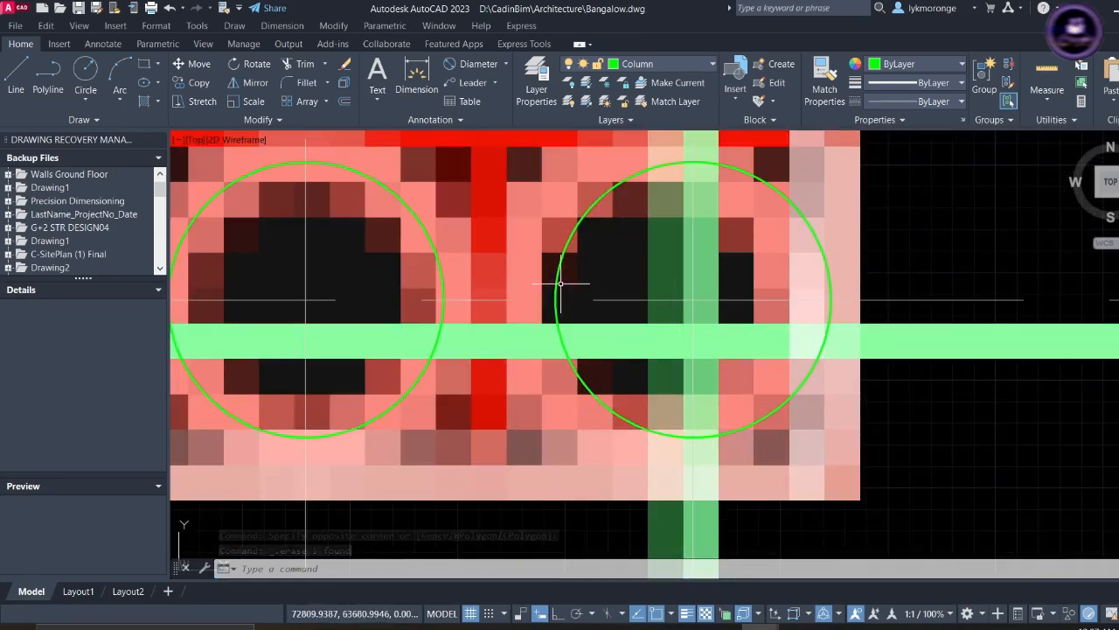
{"action": "left_click", "coordinate": [553, 300]}
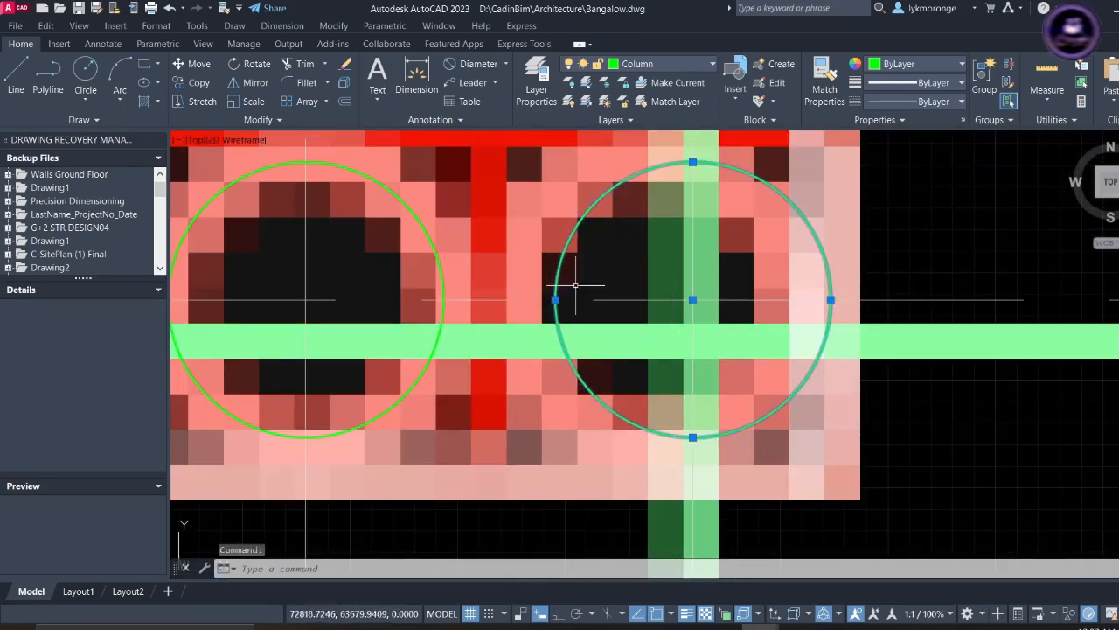
{"action": "right_click", "coordinate": [609, 260]}
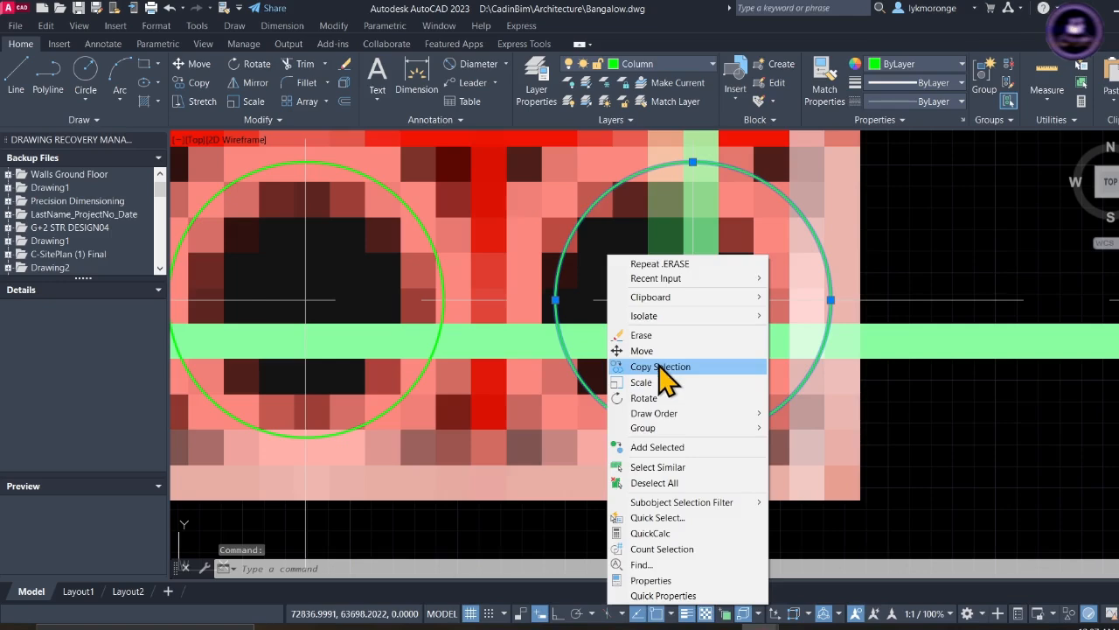
{"action": "left_click", "coordinate": [659, 367]}
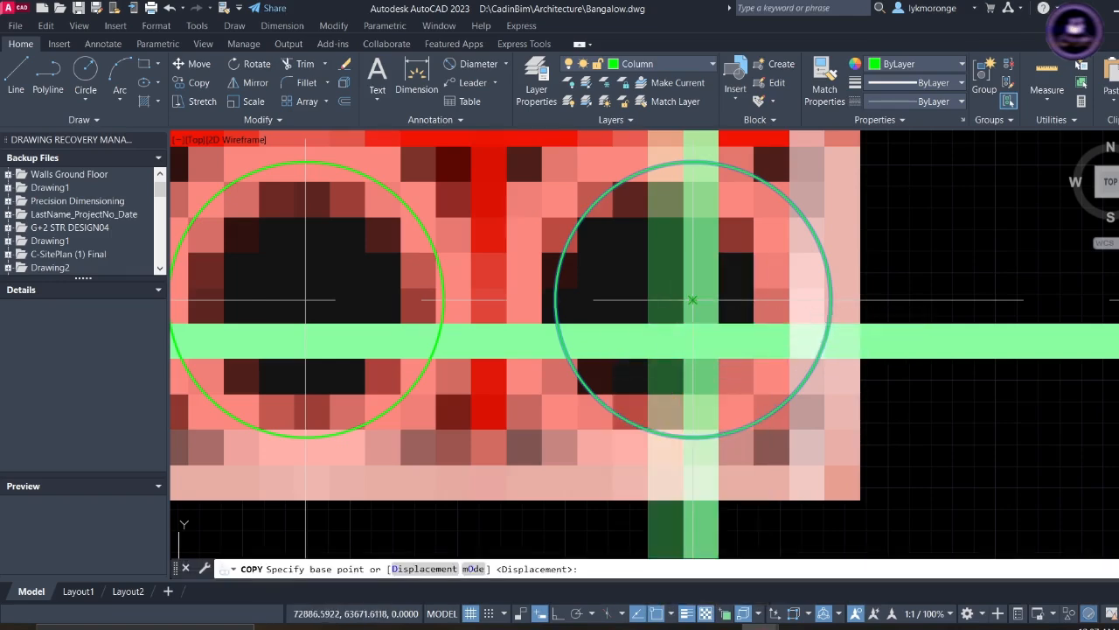
{"action": "left_click", "coordinate": [692, 300]}
{"action": "scroll", "coordinate": [472, 415], "scroll_direction": "down", "scroll_amount": 5}
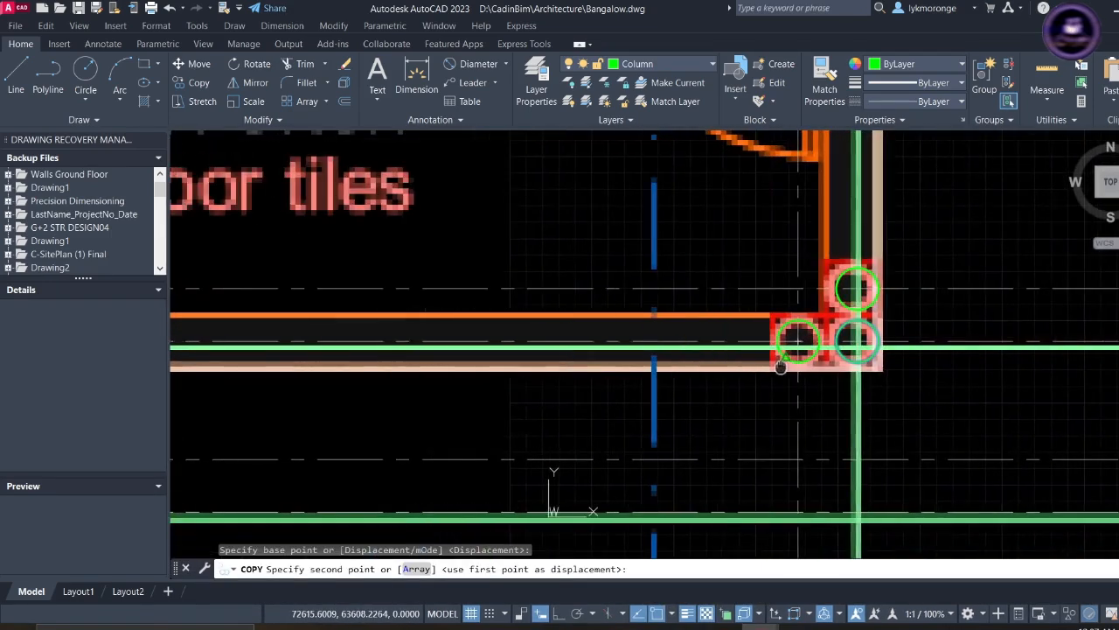
{"action": "middle_click_drag", "start_coordinate": [781, 365], "coordinate": [886, 369]}
{"action": "scroll", "coordinate": [611, 383], "scroll_direction": "down", "scroll_amount": 4}
{"action": "middle_click_drag", "start_coordinate": [523, 382], "coordinate": [628, 369]}
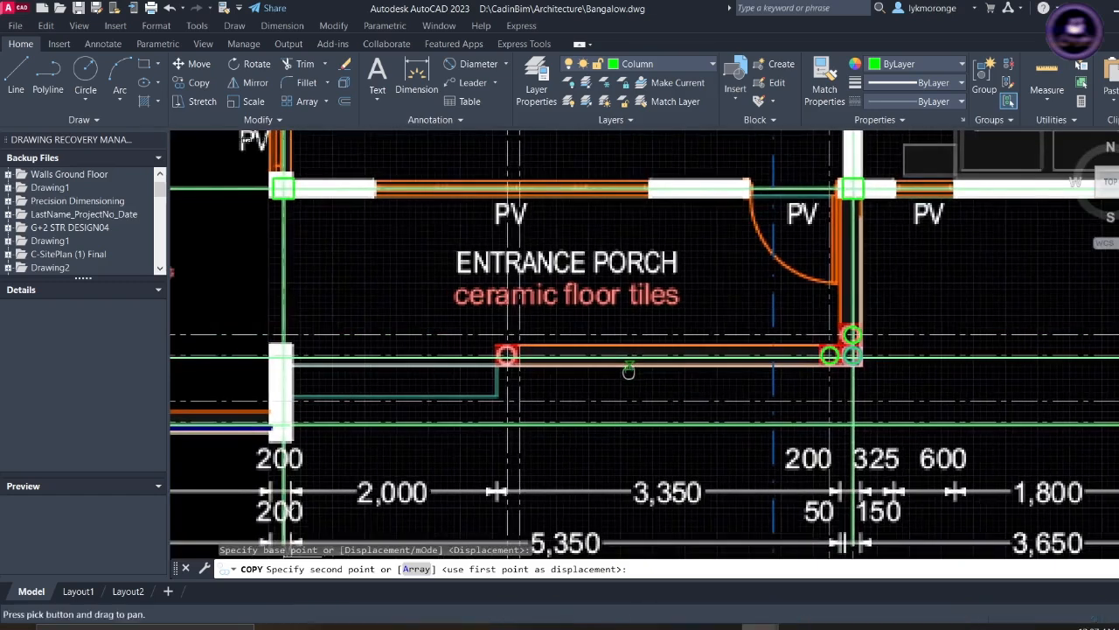
{"action": "scroll", "coordinate": [506, 359], "scroll_direction": "up", "scroll_amount": 9}
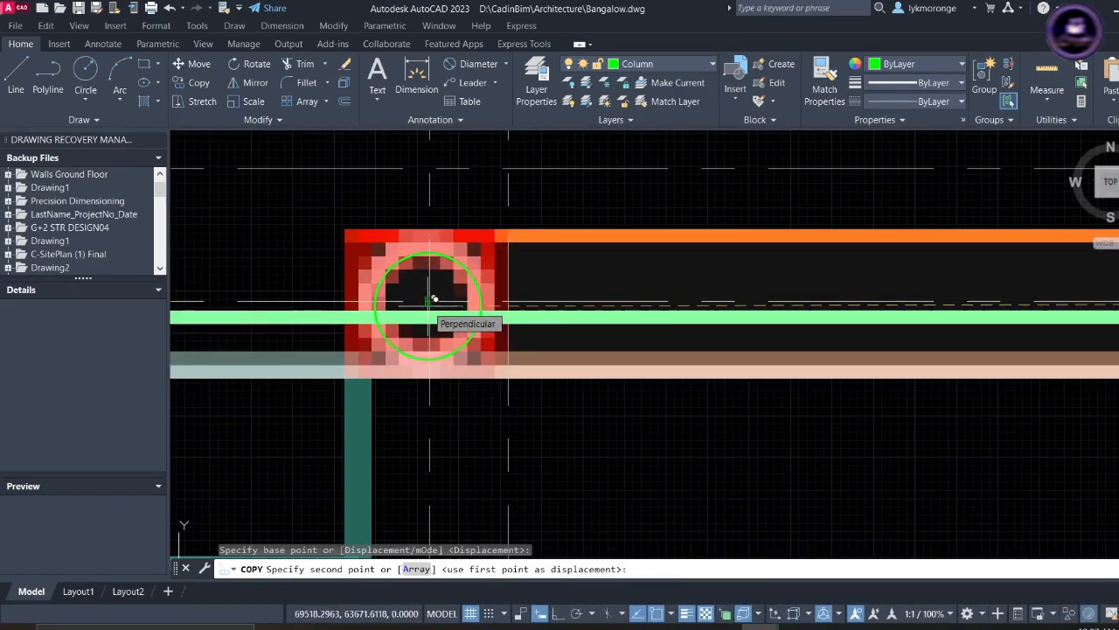
{"action": "left_click", "coordinate": [431, 297]}
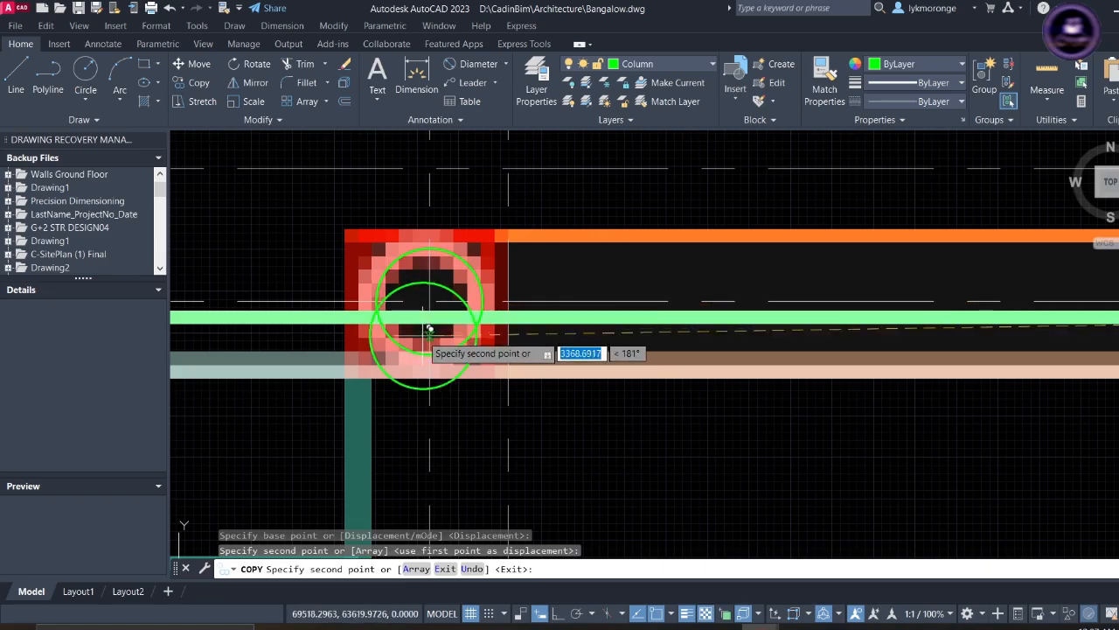
{"action": "key", "text": "Escape"}
- Check the ground floor plan around the terrace and entrance porch for columns that are still missing
{"action": "scroll", "coordinate": [431, 332], "scroll_direction": "down", "scroll_amount": 8}
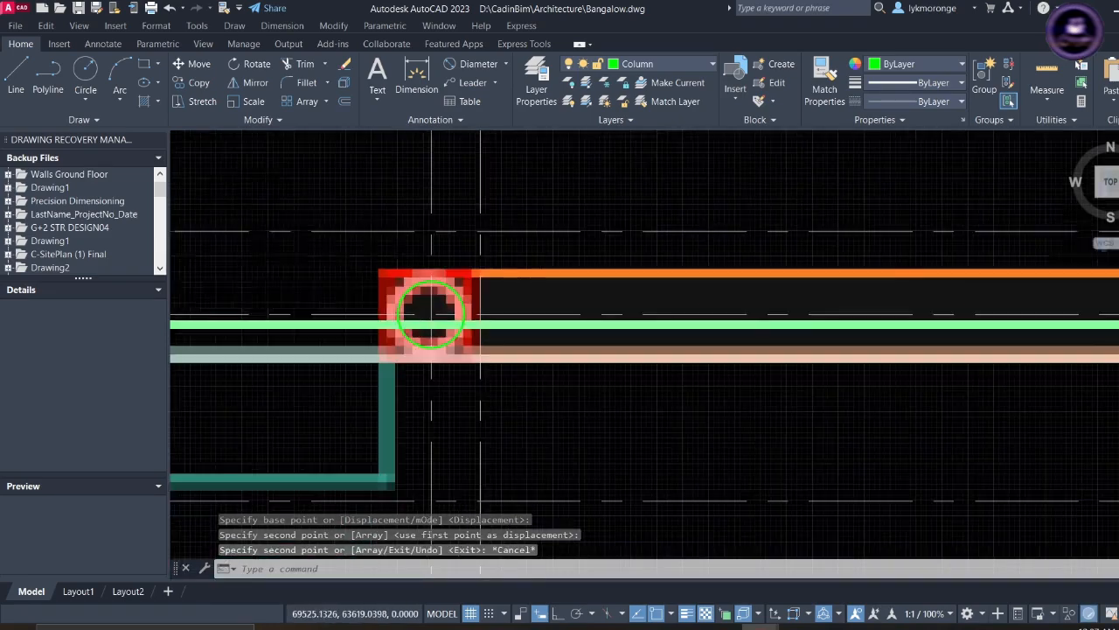
{"action": "scroll", "coordinate": [444, 316], "scroll_direction": "down", "scroll_amount": 4}
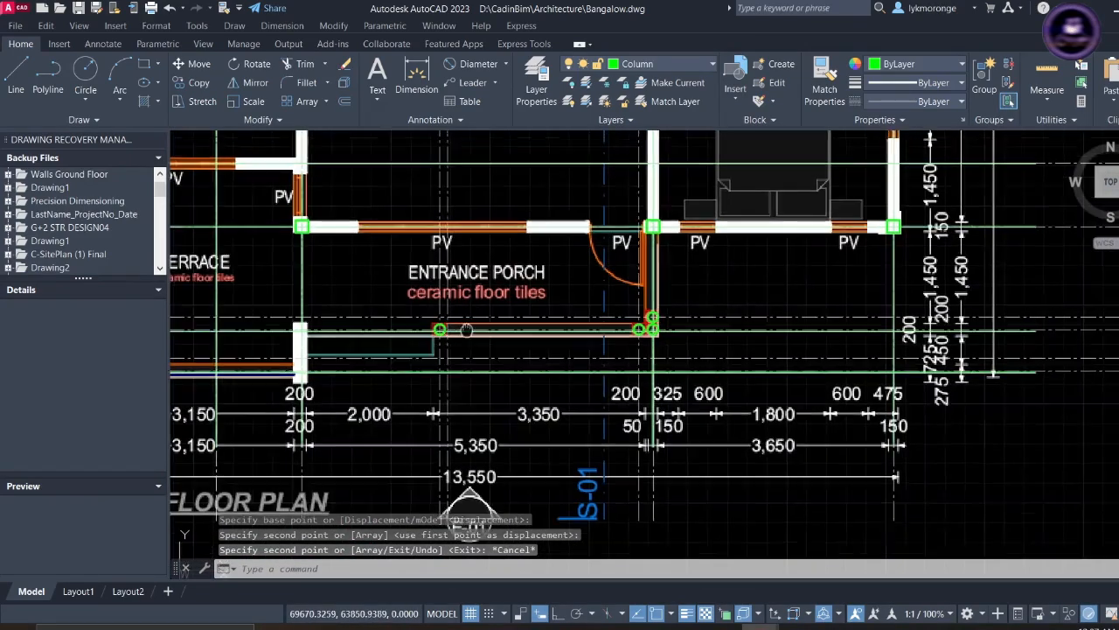
{"action": "scroll", "coordinate": [468, 308], "scroll_direction": "down", "scroll_amount": 3}
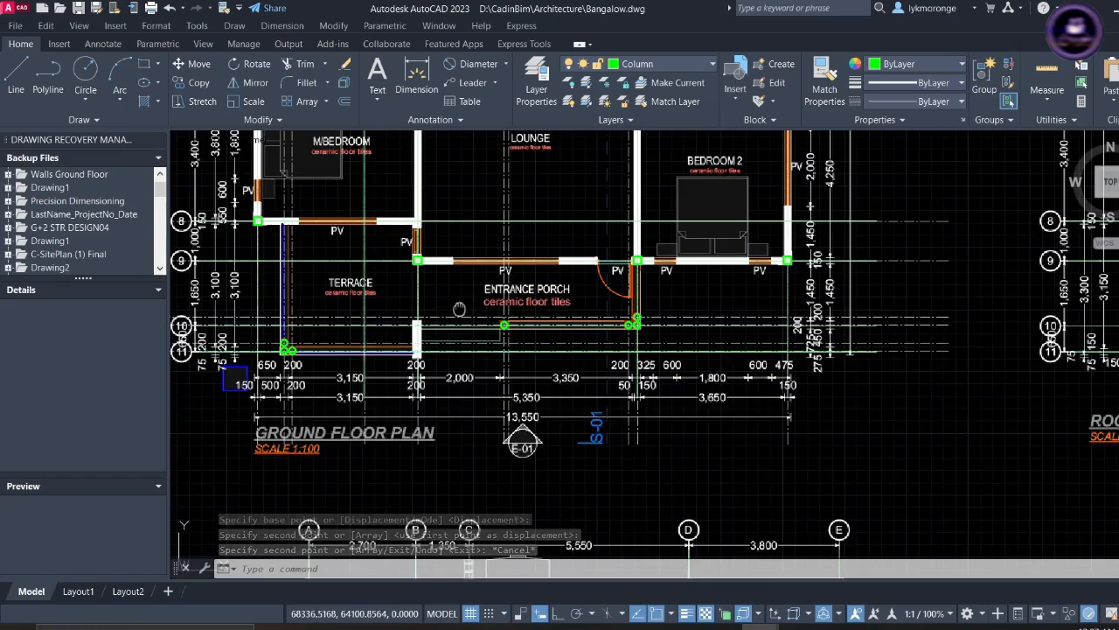
{"action": "mouse_move", "coordinate": [459, 310]}
{"action": "middle_mouse_down"}
{"action": "mouse_move", "coordinate": [522, 308]}
{"action": "mouse_move", "coordinate": [490, 385]}
{"action": "middle_mouse_up"}
{"action": "scroll", "coordinate": [522, 312], "scroll_direction": "down", "scroll_amount": 2}
{"action": "scroll", "coordinate": [485, 389], "scroll_direction": "up", "scroll_amount": 4}
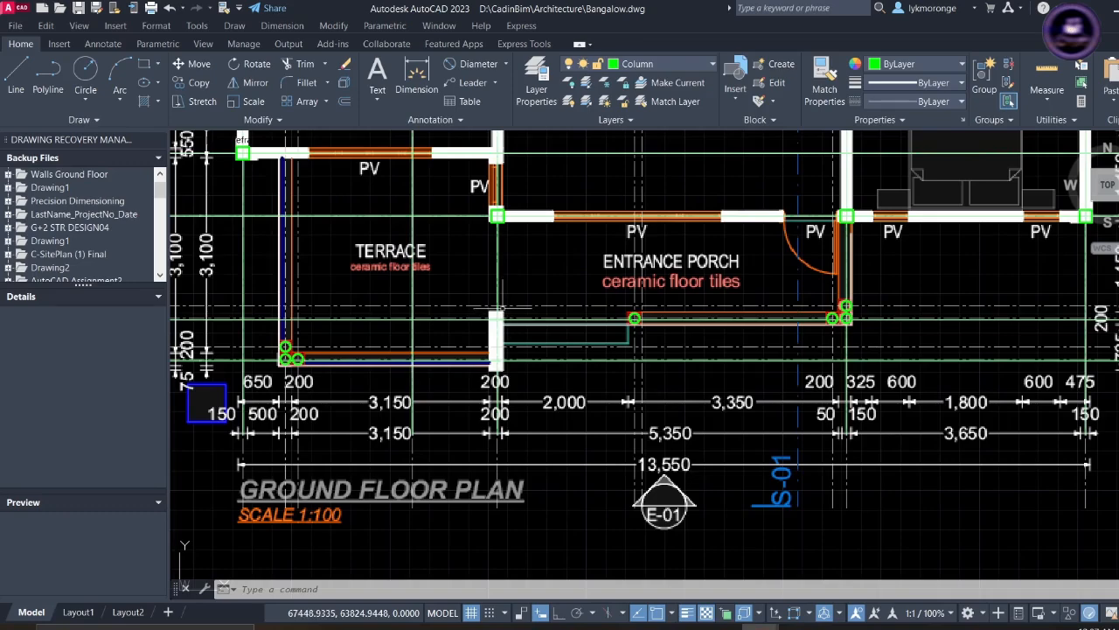
{"action": "scroll", "coordinate": [449, 327], "scroll_direction": "down", "scroll_amount": 4}
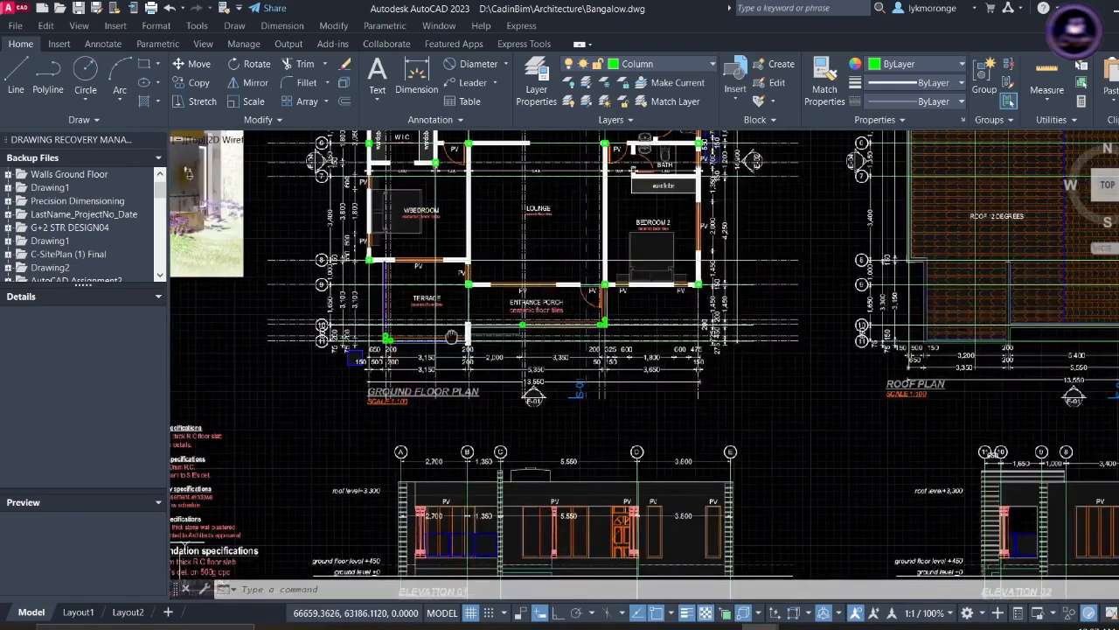
{"action": "middle_click_drag", "start_coordinate": [451, 337], "coordinate": [466, 336]}
{"action": "scroll", "coordinate": [469, 335], "scroll_direction": "up", "scroll_amount": 2}
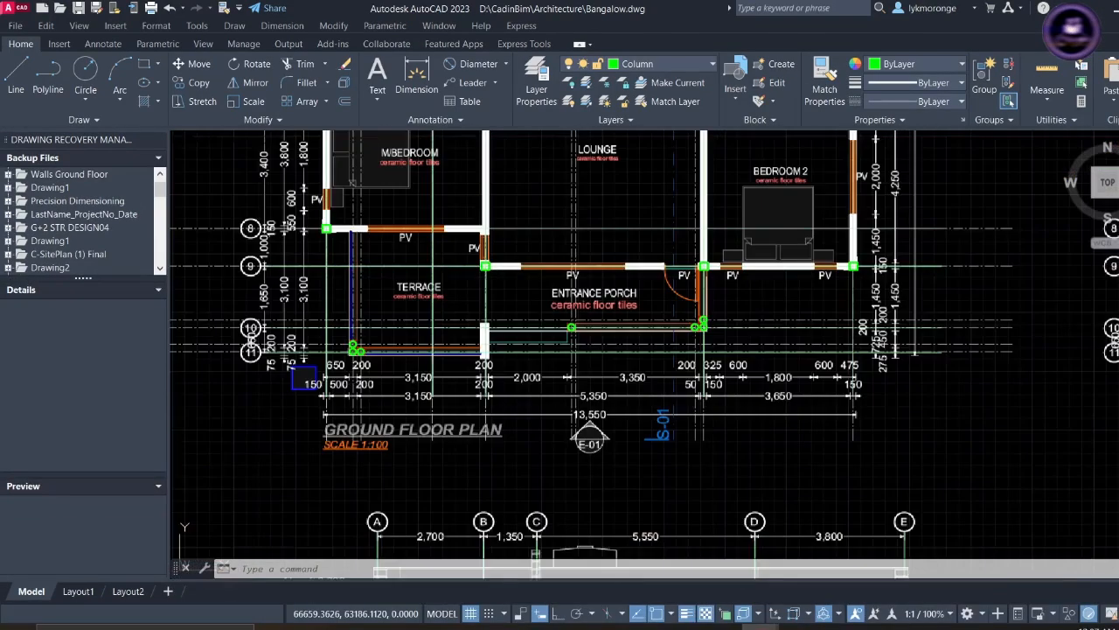
{"action": "scroll", "coordinate": [573, 328], "scroll_direction": "up", "scroll_amount": 6}
{"action": "scroll", "coordinate": [612, 318], "scroll_direction": "down", "scroll_amount": 2}
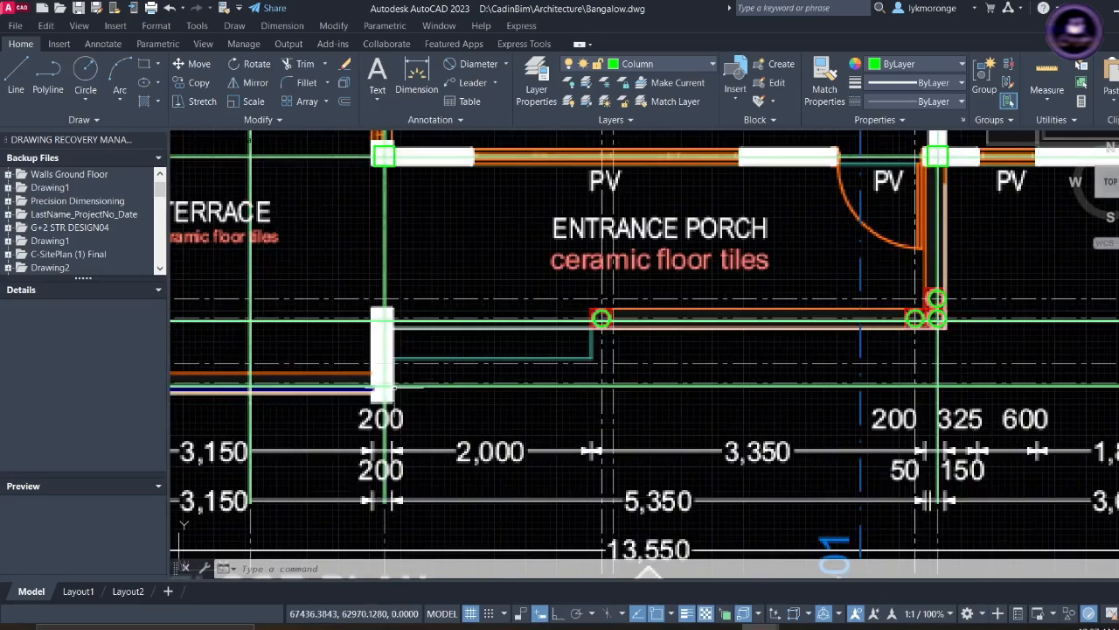
- Copy the square column at the terrace and porch's shared wall corner onto the lower end of the wall stub between them, and end the copying
{"action": "mouse_move", "coordinate": [421, 393]}
{"action": "middle_mouse_down"}
{"action": "mouse_move", "coordinate": [452, 395]}
{"action": "mouse_move", "coordinate": [517, 473]}
{"action": "middle_mouse_up"}
{"action": "scroll", "coordinate": [497, 251], "scroll_direction": "up", "scroll_amount": 2}
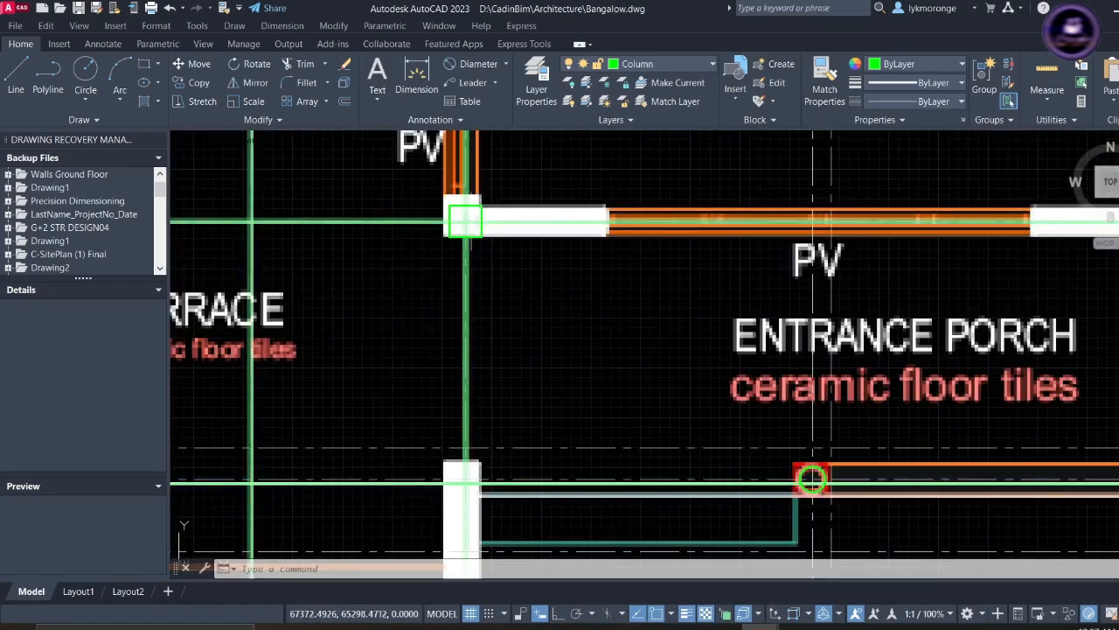
{"action": "scroll", "coordinate": [471, 245], "scroll_direction": "up", "scroll_amount": 3}
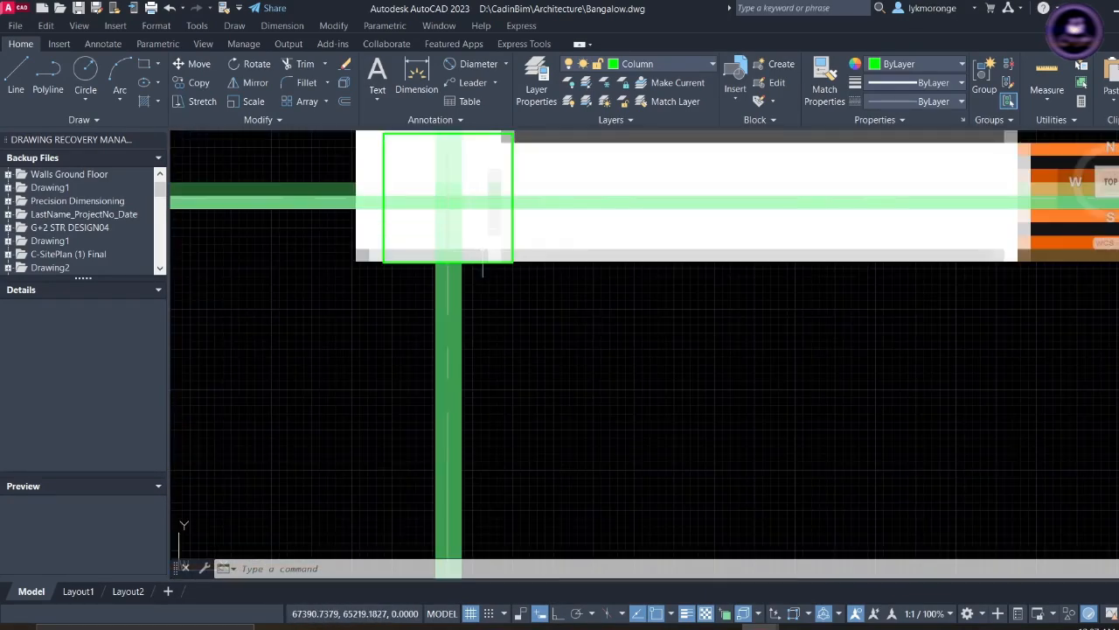
{"action": "left_click", "coordinate": [478, 264]}
{"action": "key", "text": "Escape"}
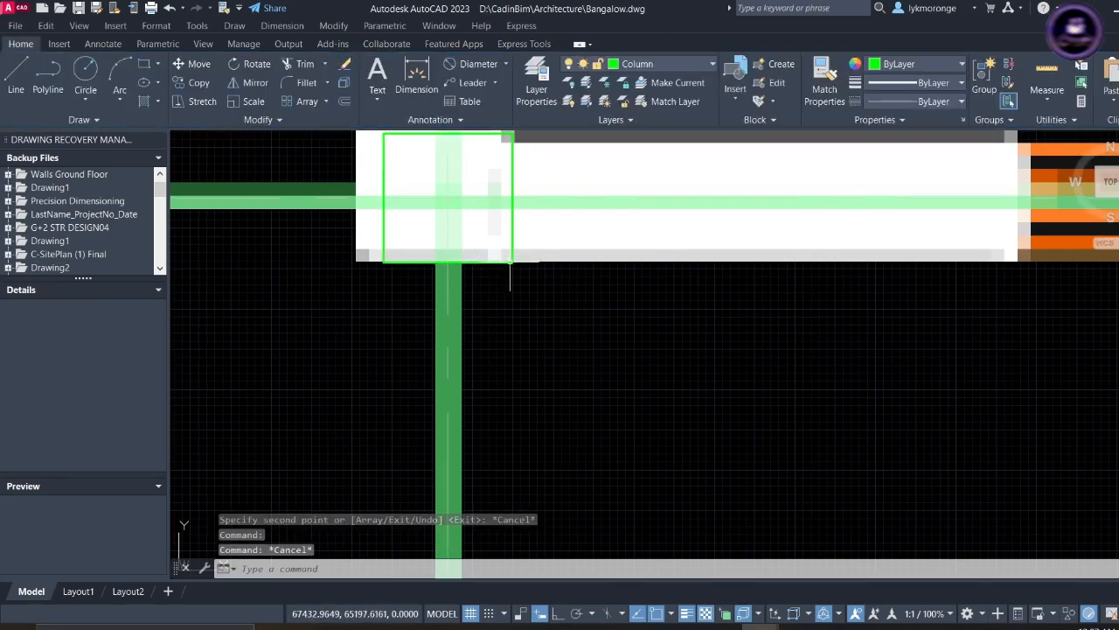
{"action": "left_click", "coordinate": [513, 262]}
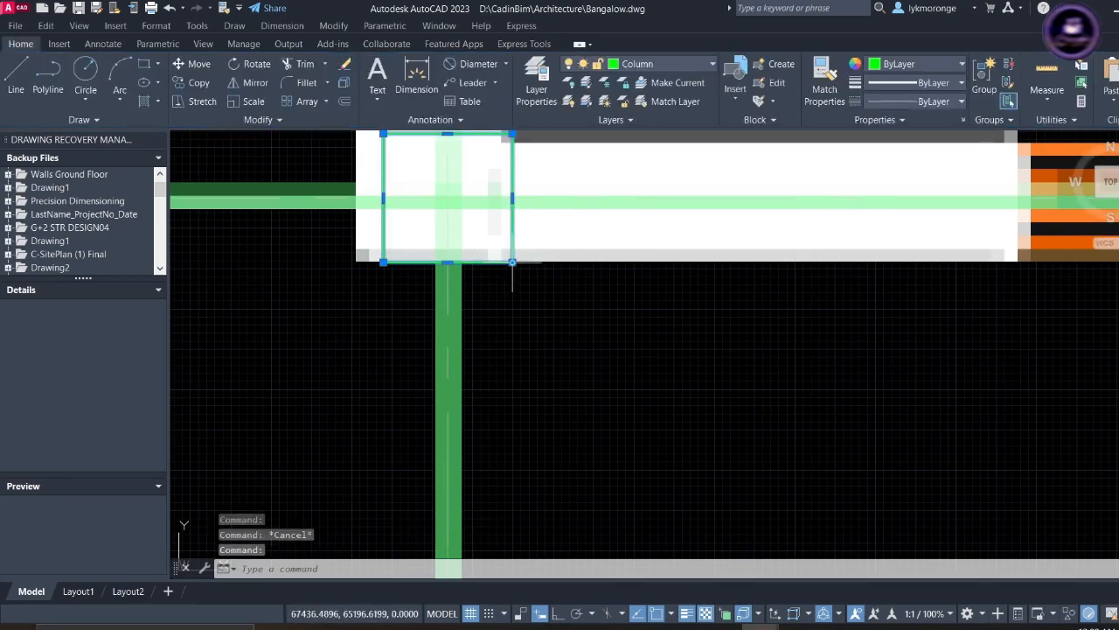
{"action": "right_click", "coordinate": [512, 263]}
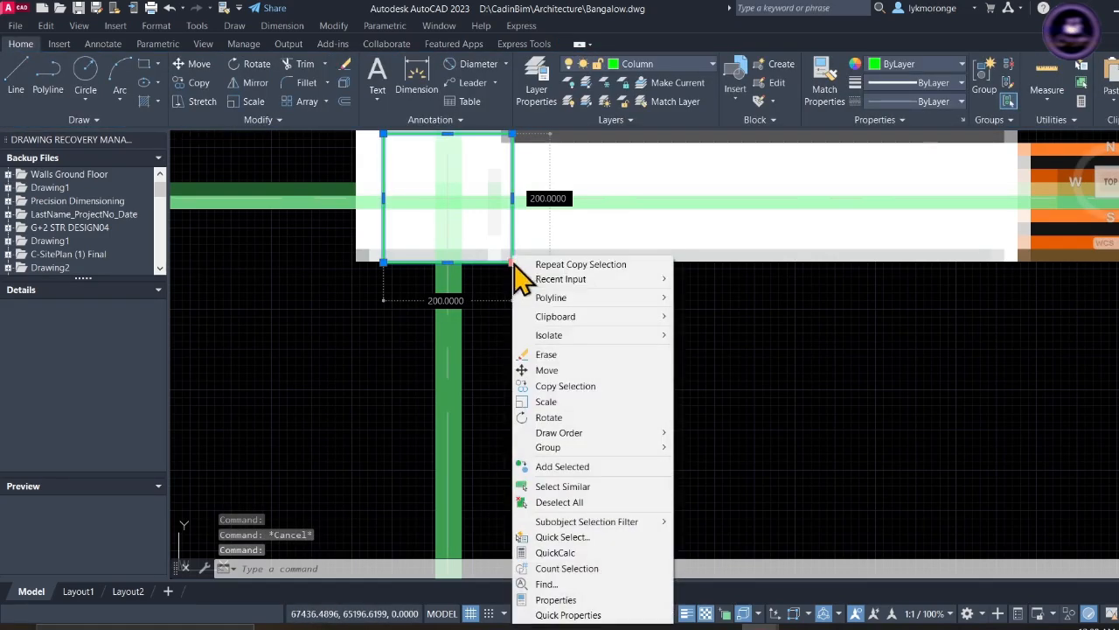
{"action": "left_click", "coordinate": [552, 385]}
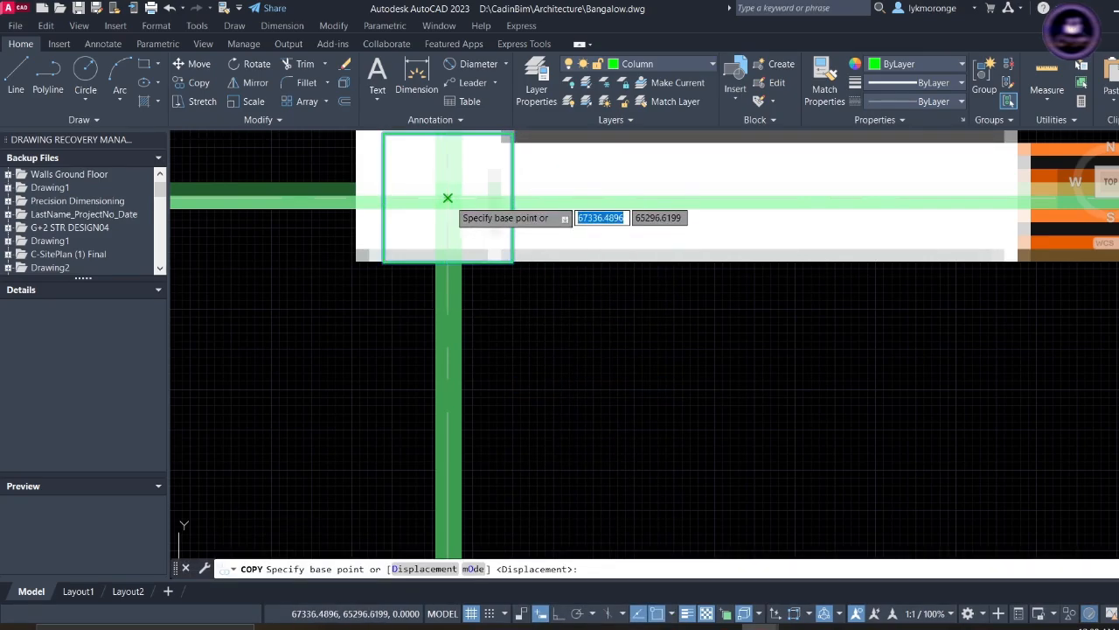
{"action": "left_click", "coordinate": [447, 196]}
{"action": "scroll", "coordinate": [467, 330], "scroll_direction": "down", "scroll_amount": 6}
{"action": "middle_click_drag", "start_coordinate": [476, 405], "coordinate": [499, 92]}
{"action": "middle_click_drag", "start_coordinate": [605, 470], "coordinate": [608, 448]}
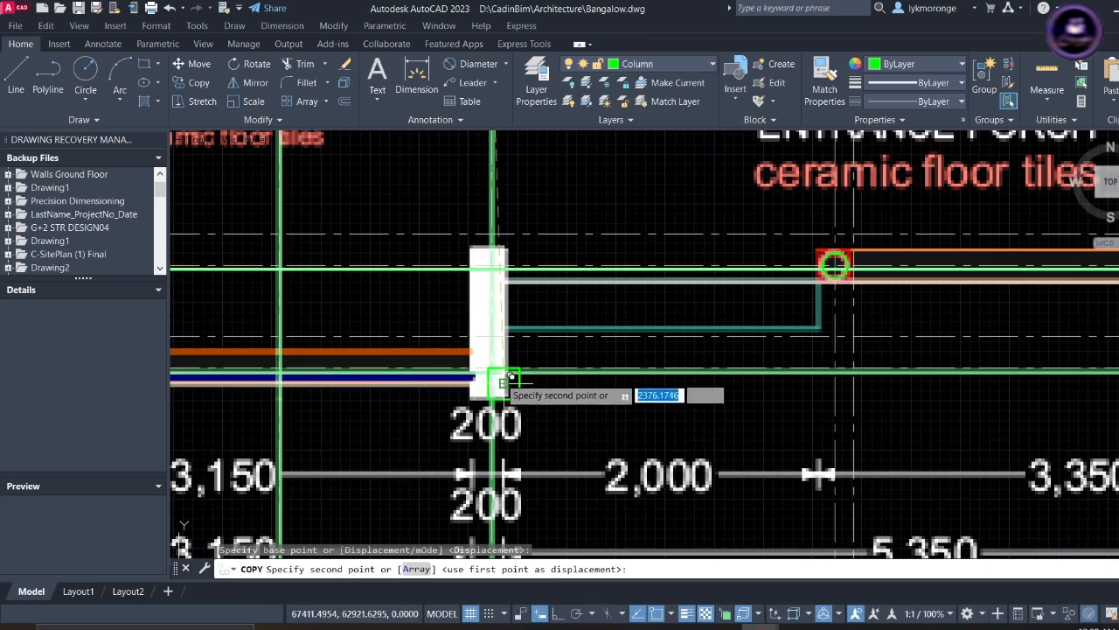
{"action": "scroll", "coordinate": [492, 371], "scroll_direction": "up", "scroll_amount": 6}
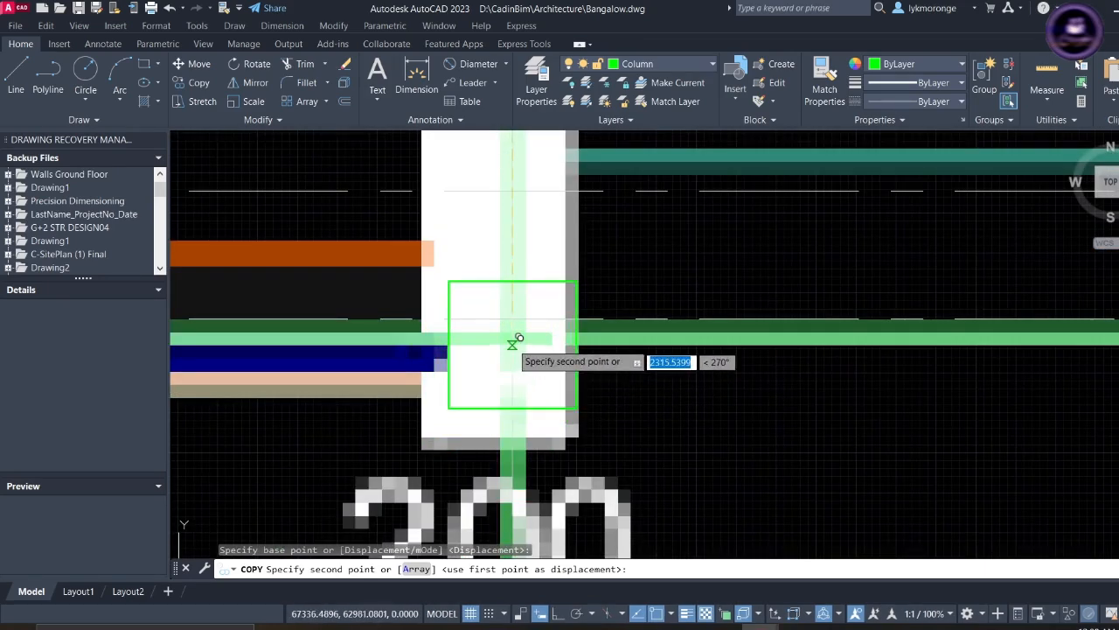
{"action": "scroll", "coordinate": [515, 338], "scroll_direction": "down", "scroll_amount": 5}
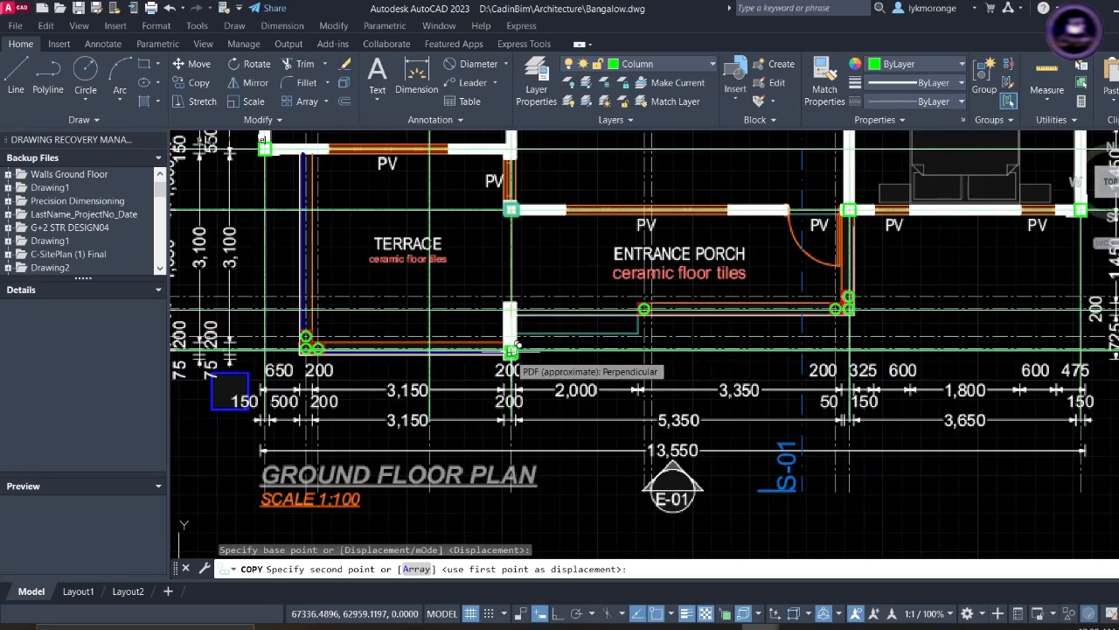
{"action": "scroll", "coordinate": [515, 348], "scroll_direction": "up", "scroll_amount": 4}
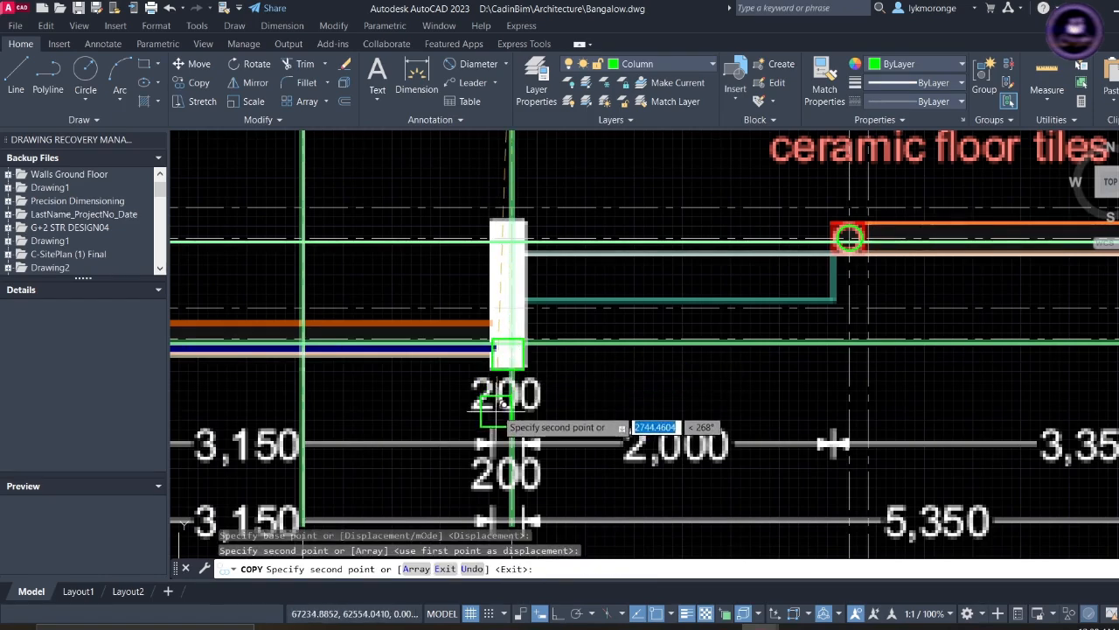
{"action": "key", "text": "Escape"}
{"action": "scroll", "coordinate": [529, 347], "scroll_direction": "up", "scroll_amount": 5}
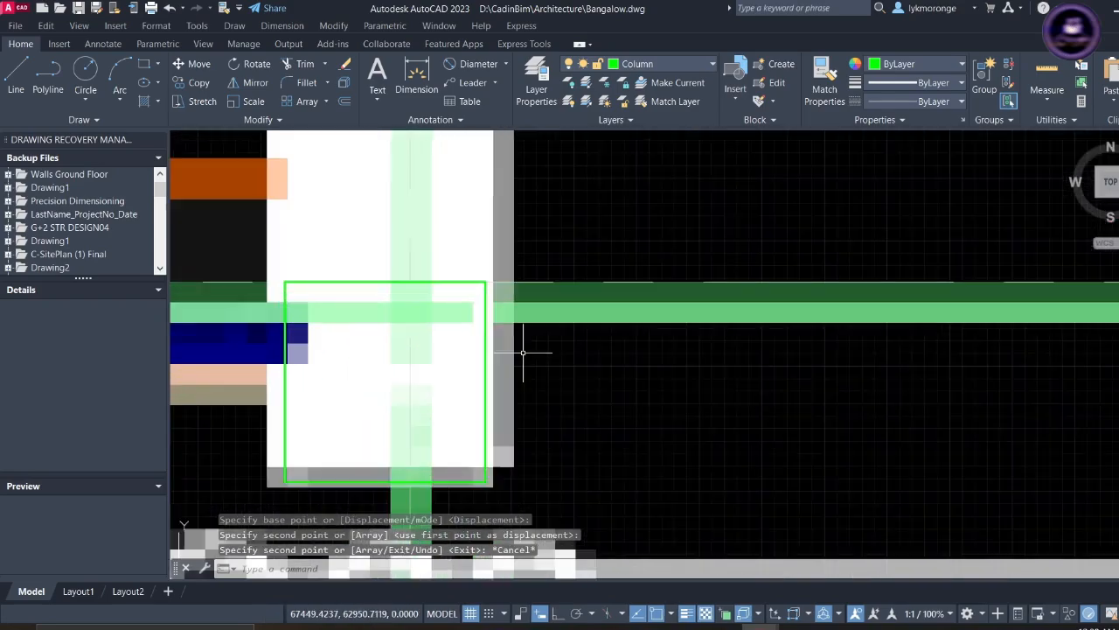
- Make the Beams layer current
{"action": "scroll", "coordinate": [523, 353], "scroll_direction": "down", "scroll_amount": 10}
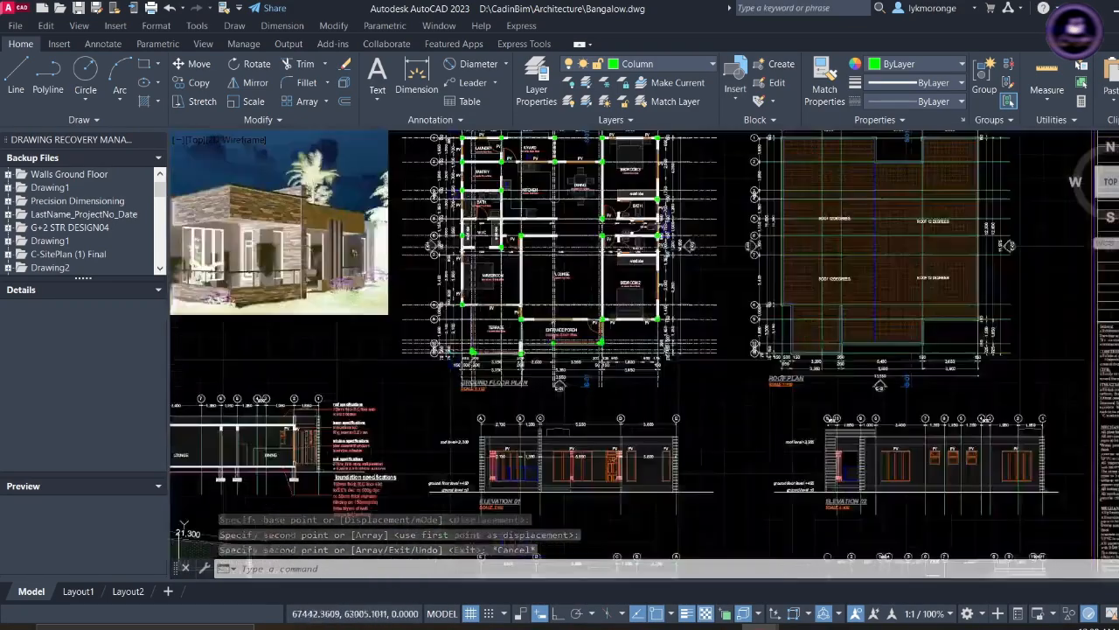
{"action": "middle_click_drag", "start_coordinate": [522, 294], "coordinate": [523, 338]}
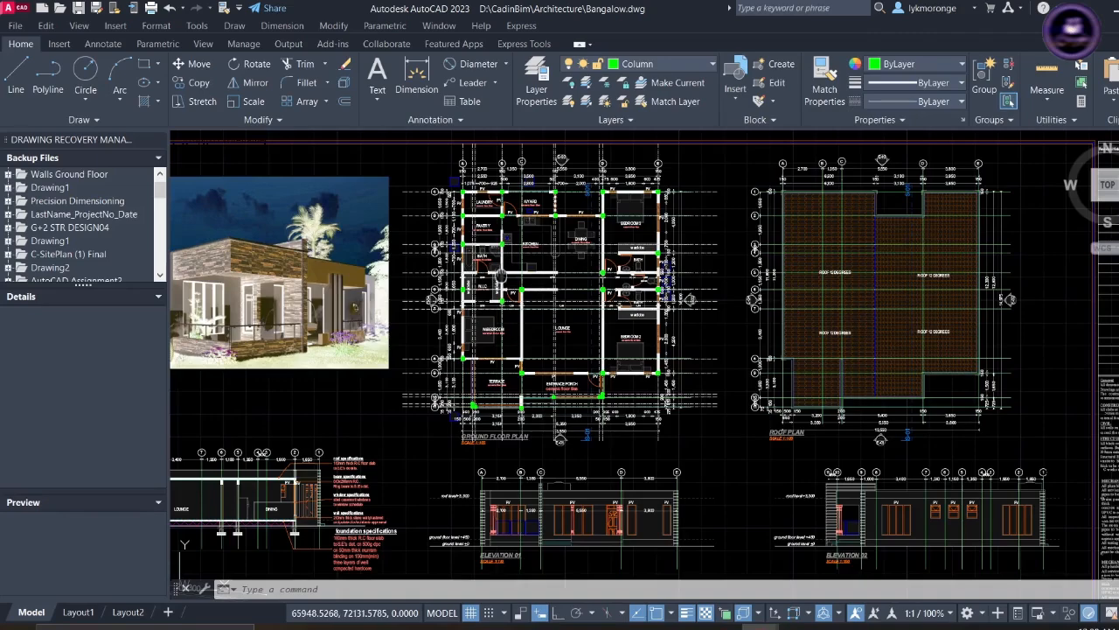
{"action": "middle_click_drag", "start_coordinate": [501, 276], "coordinate": [528, 305]}
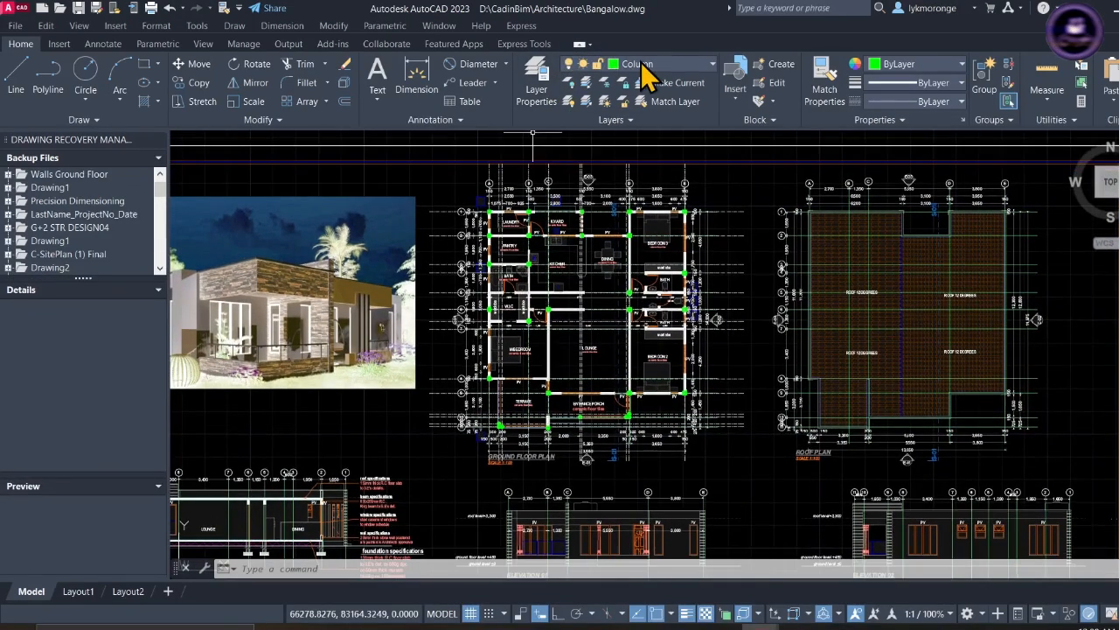
{"action": "left_click", "coordinate": [642, 64]}
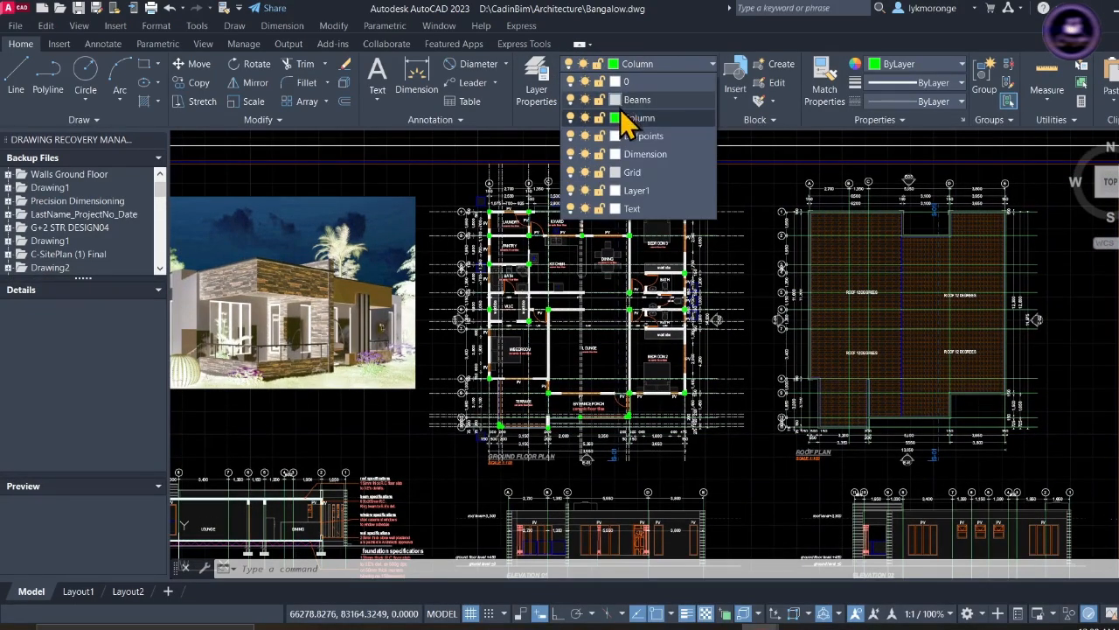
{"action": "left_click", "coordinate": [622, 102]}
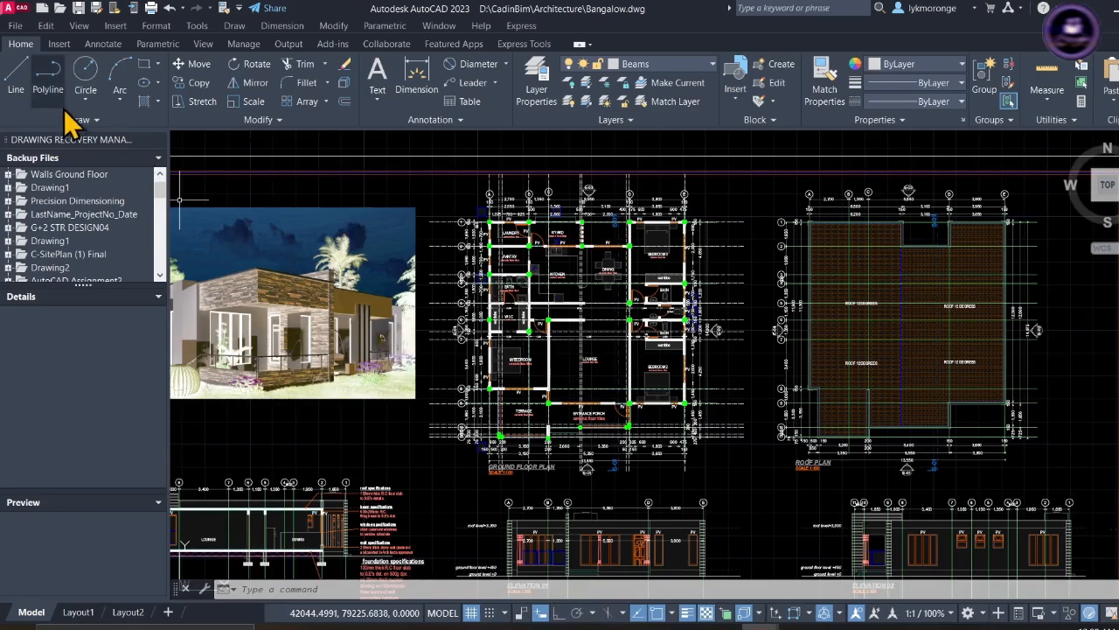
{"action": "left_click", "coordinate": [27, 85]}
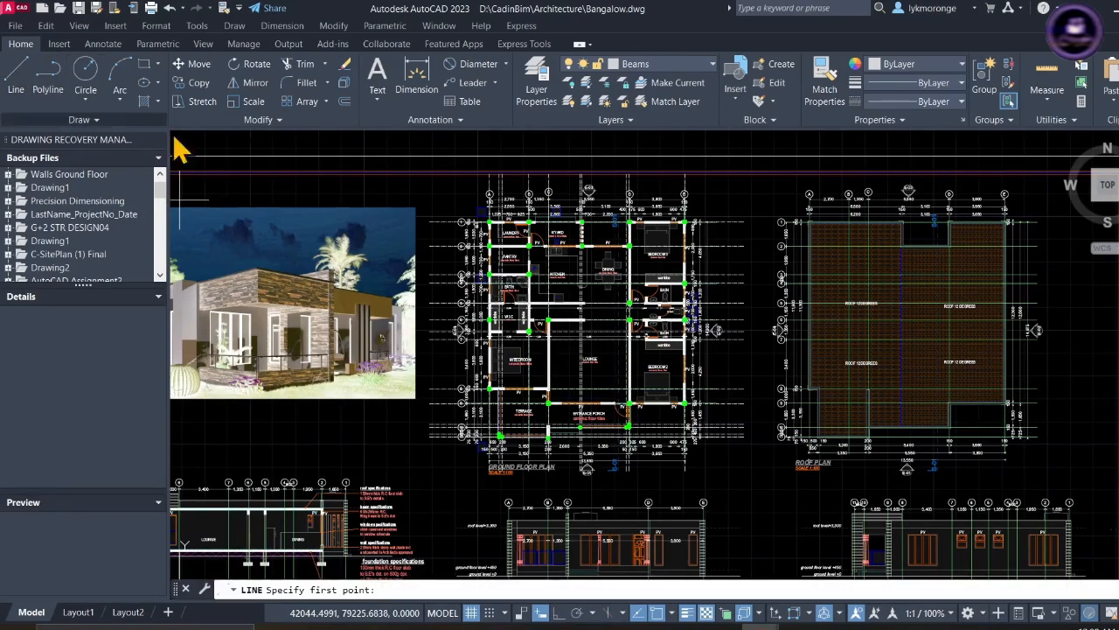
{"action": "scroll", "coordinate": [550, 310], "scroll_direction": "up", "scroll_amount": 4}
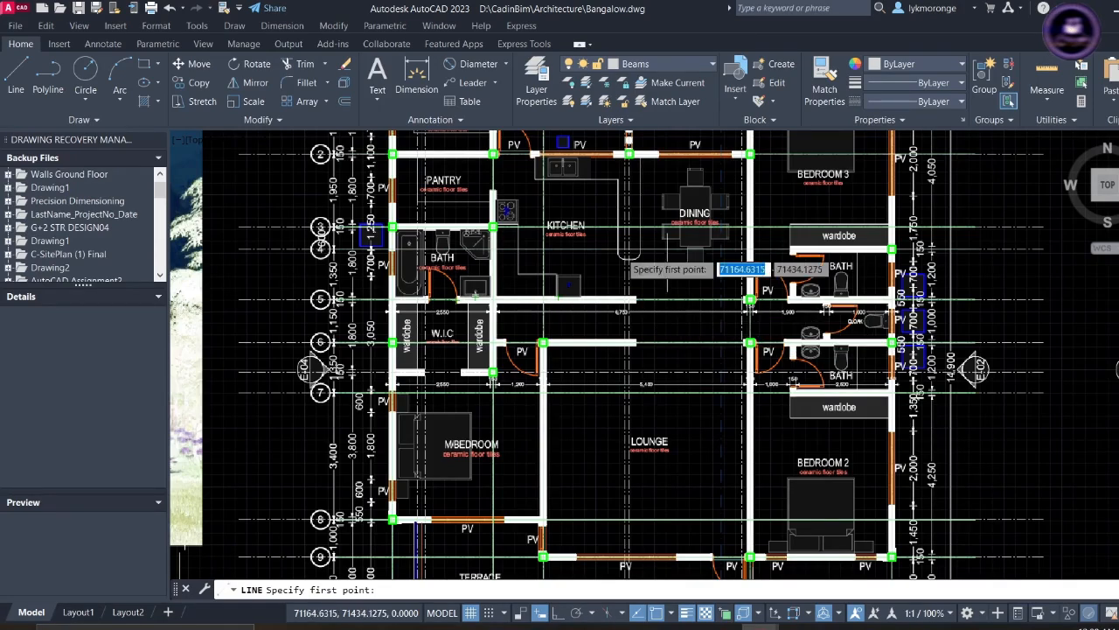
{"action": "middle_click_drag", "start_coordinate": [455, 329], "coordinate": [462, 330]}
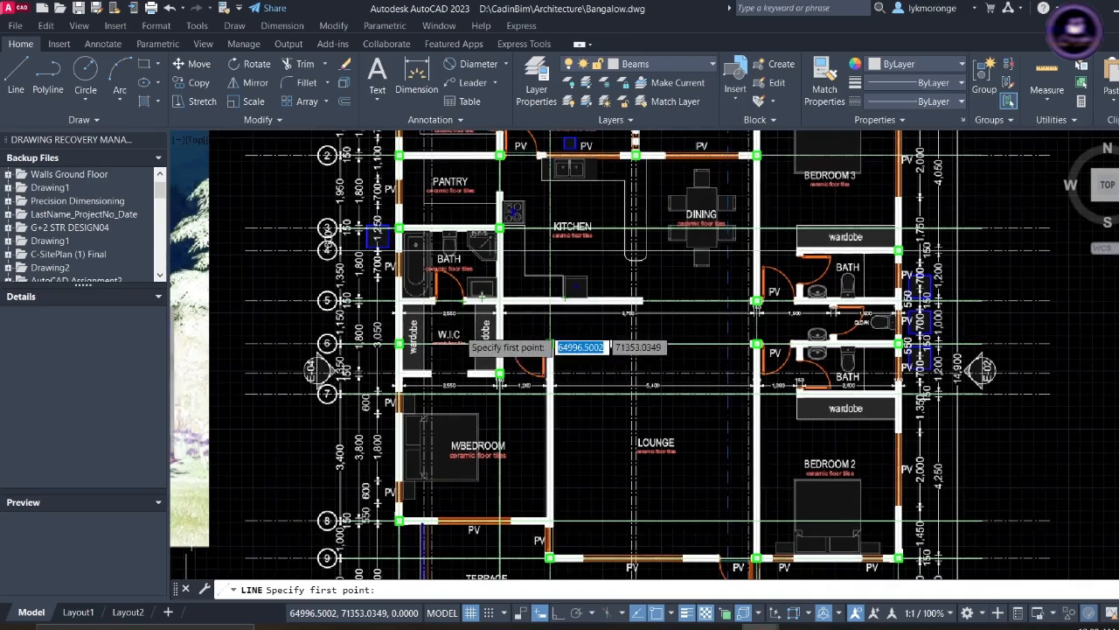
{"action": "left_click", "coordinate": [648, 64]}
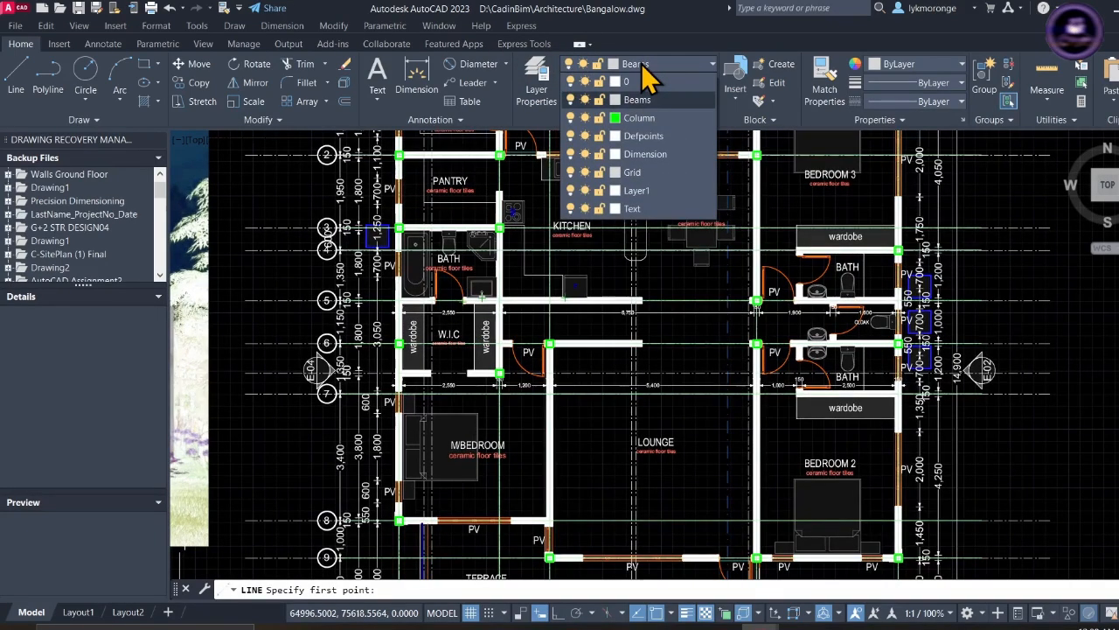
{"action": "left_click", "coordinate": [644, 67]}
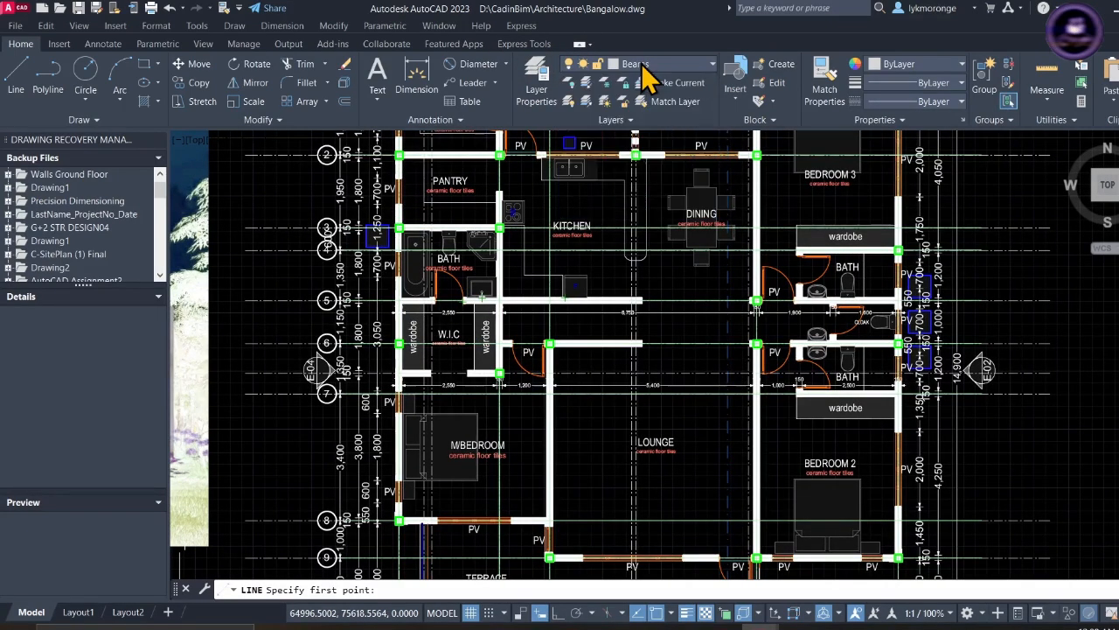
- Change the Beams layer's colour to magenta and close the layer settings
{"action": "left_click", "coordinate": [552, 80]}
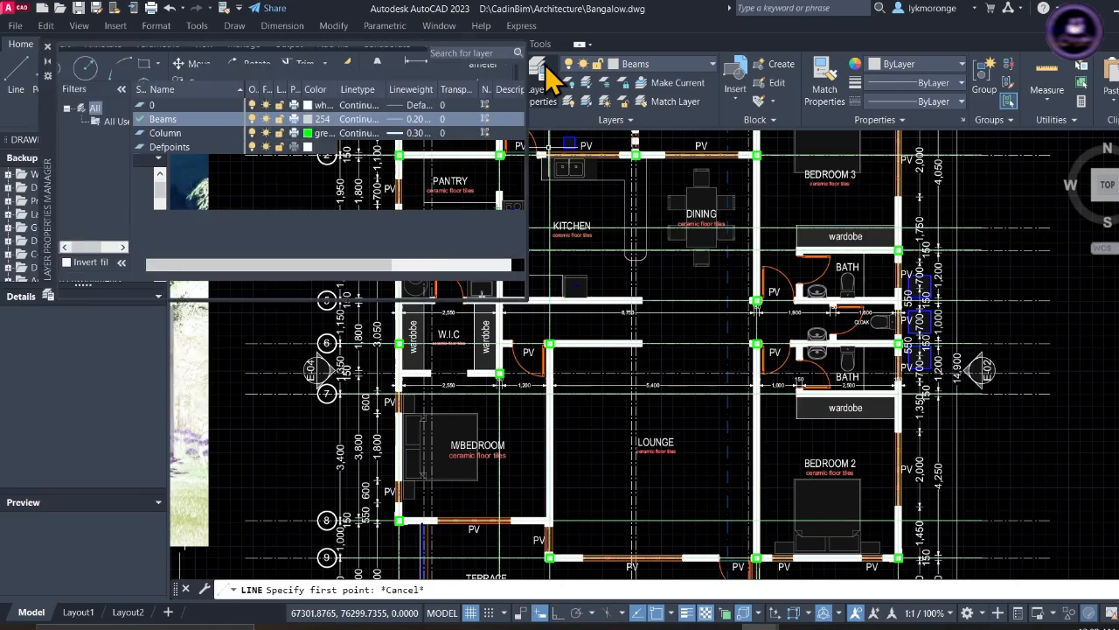
{"action": "left_click", "coordinate": [310, 121]}
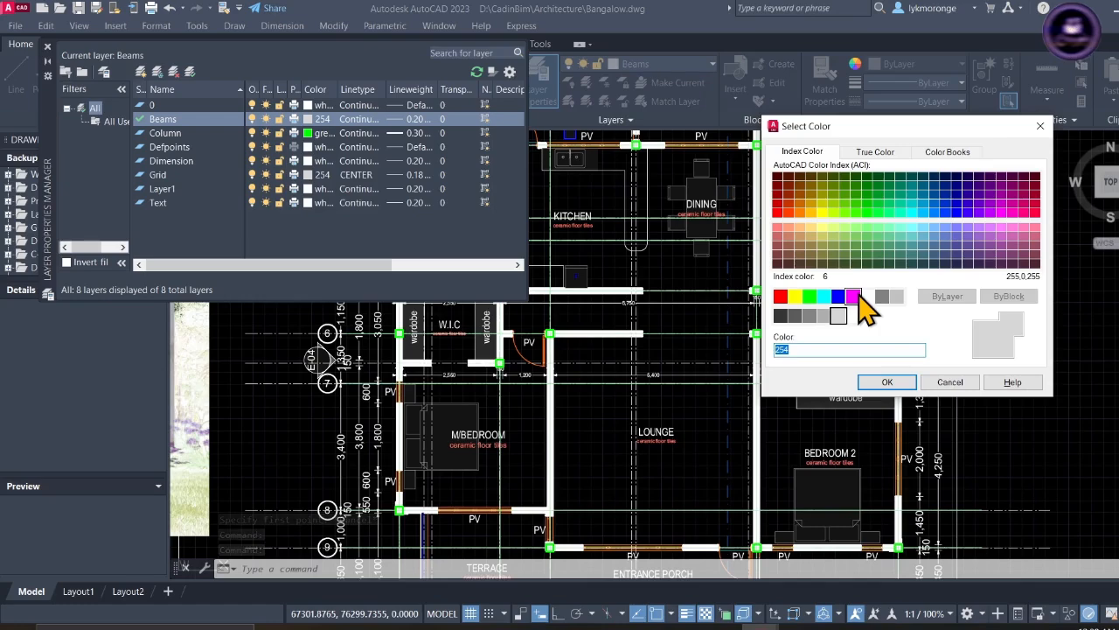
{"action": "left_click", "coordinate": [855, 296]}
{"action": "left_click", "coordinate": [888, 382]}
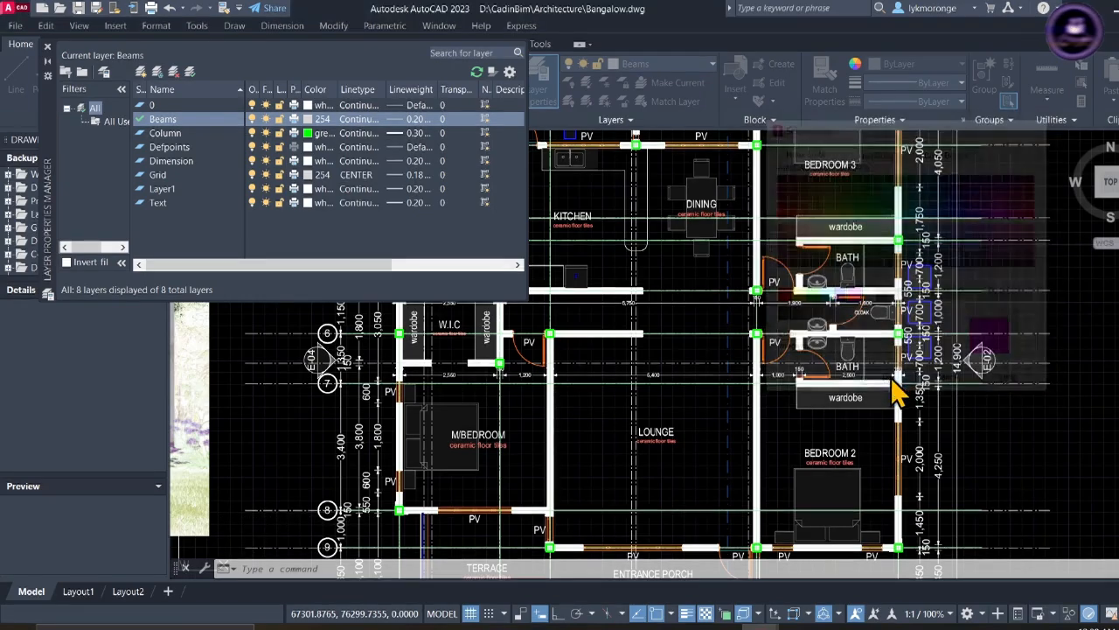
{"action": "left_click", "coordinate": [49, 46]}
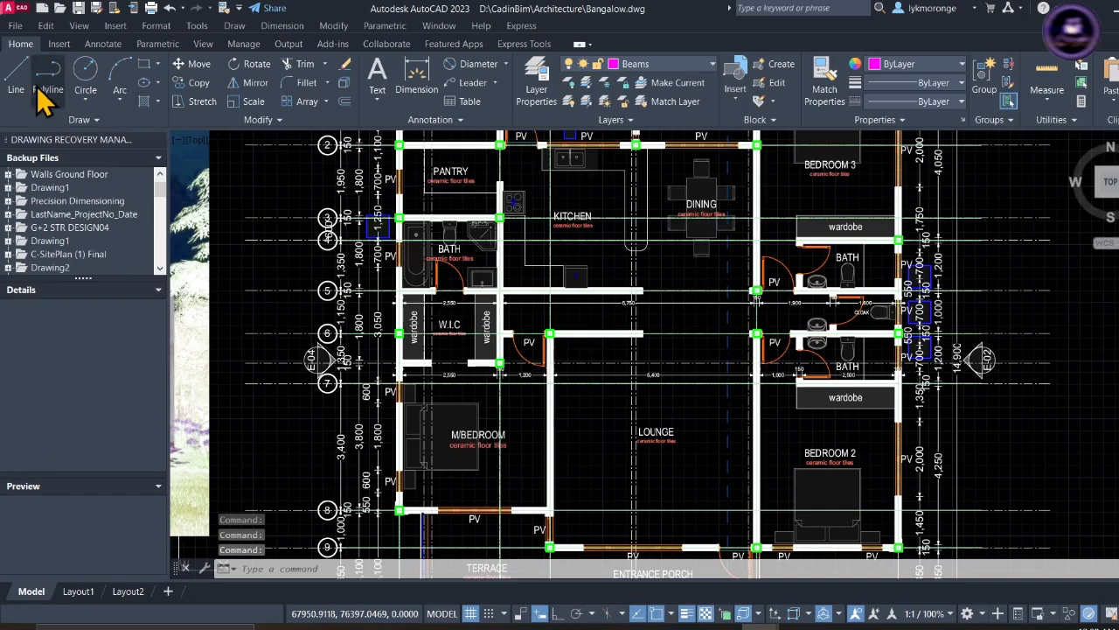
- Draw a polyline along the outer face of the laundry's grid 1 wall, between the facing corners of the columns at grids A and B
{"action": "left_click", "coordinate": [48, 75]}
{"action": "scroll", "coordinate": [460, 213], "scroll_direction": "up", "scroll_amount": 2}
{"action": "mouse_move", "coordinate": [442, 204]}
{"action": "middle_mouse_down"}
{"action": "mouse_move", "coordinate": [448, 365]}
{"action": "mouse_move", "coordinate": [479, 493]}
{"action": "middle_mouse_up"}
{"action": "scroll", "coordinate": [402, 293], "scroll_direction": "up", "scroll_amount": 9}
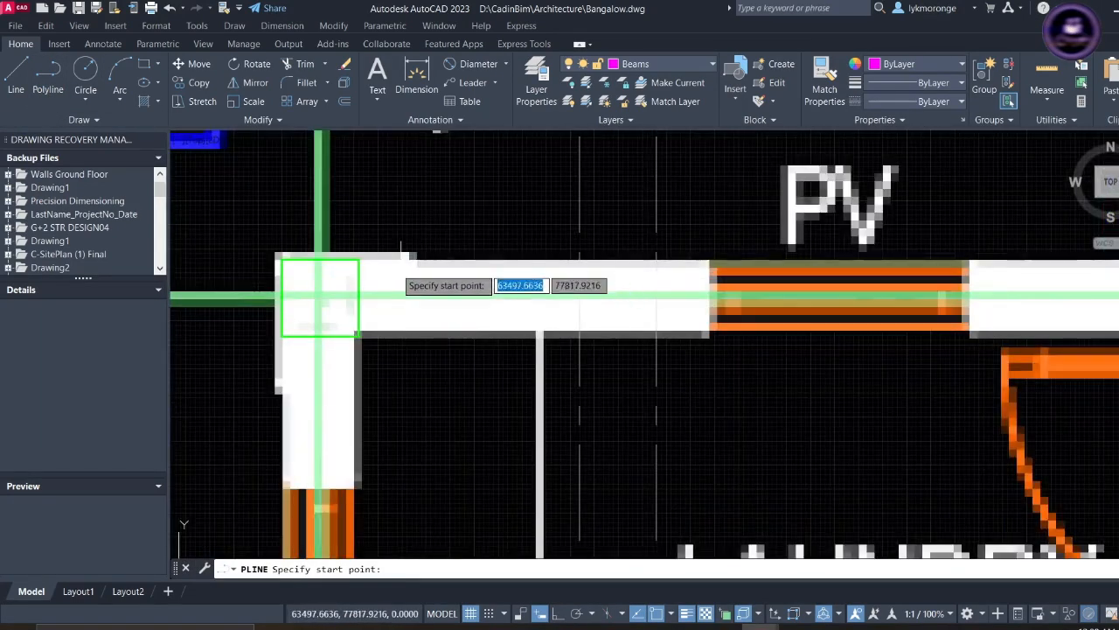
{"action": "scroll", "coordinate": [358, 260], "scroll_direction": "up", "scroll_amount": 2}
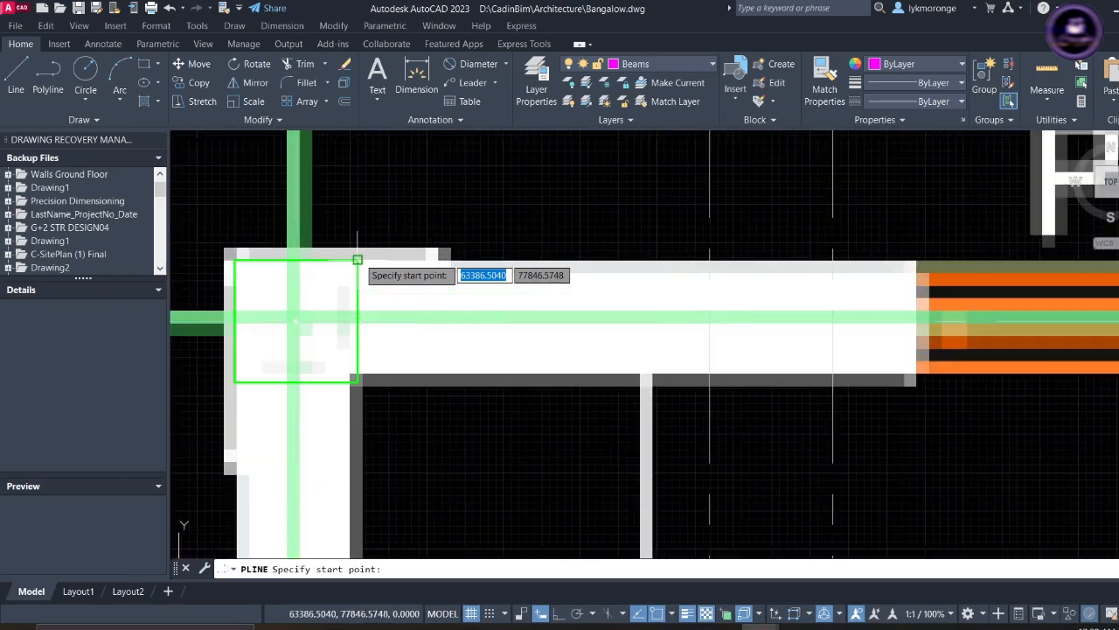
{"action": "left_click", "coordinate": [358, 259]}
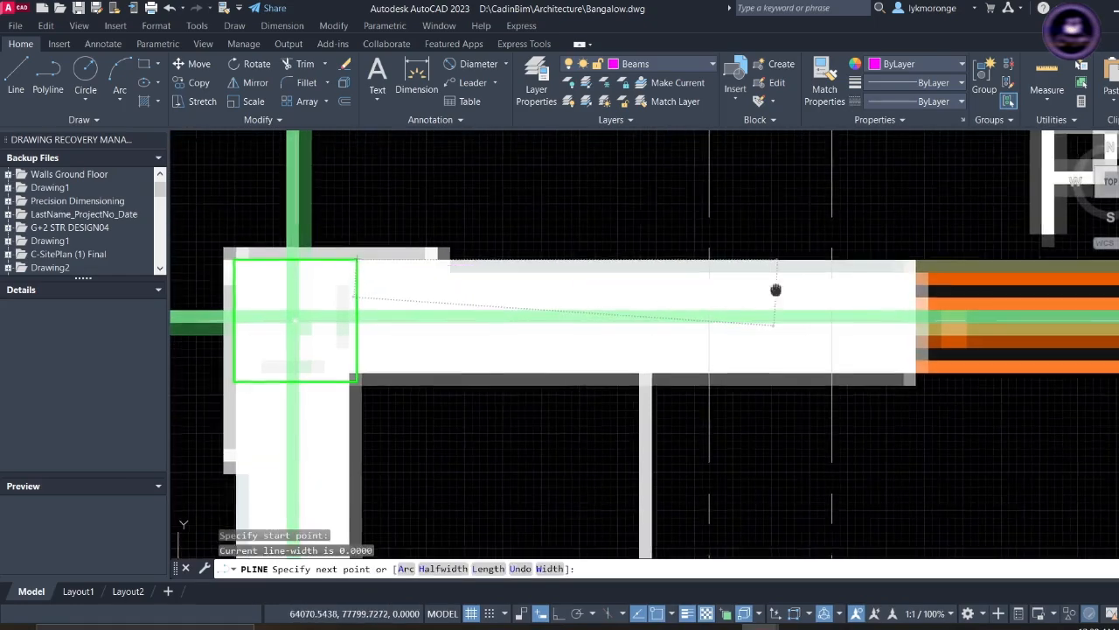
{"action": "middle_click_drag", "start_coordinate": [876, 290], "coordinate": [414, 289]}
{"action": "scroll", "coordinate": [586, 277], "scroll_direction": "down", "scroll_amount": 9}
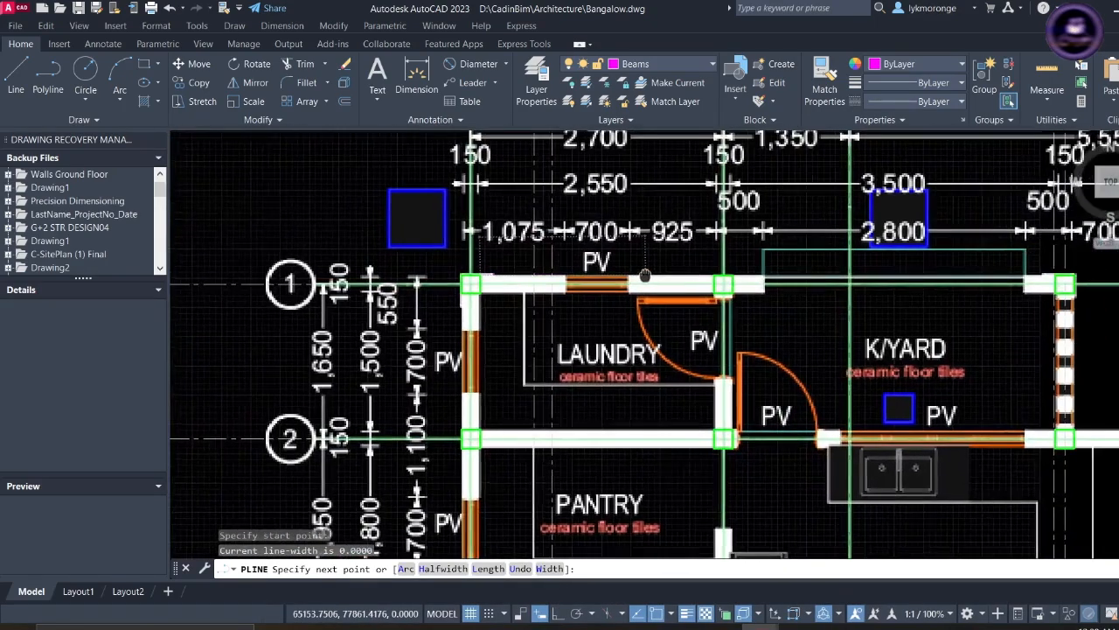
{"action": "scroll", "coordinate": [686, 273], "scroll_direction": "up", "scroll_amount": 4}
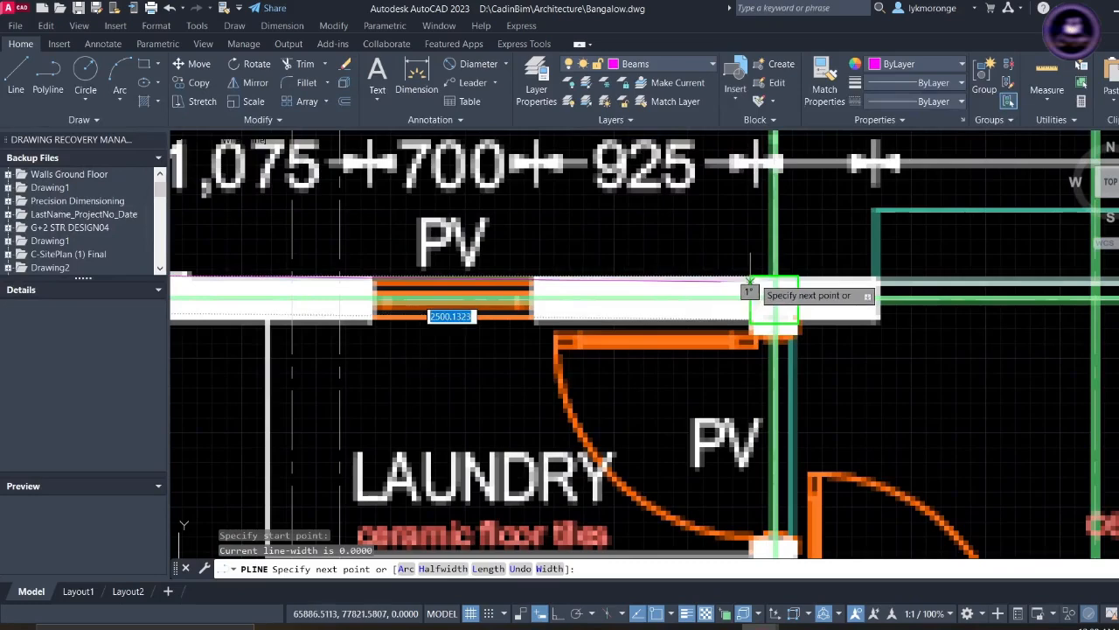
{"action": "scroll", "coordinate": [753, 278], "scroll_direction": "up", "scroll_amount": 3}
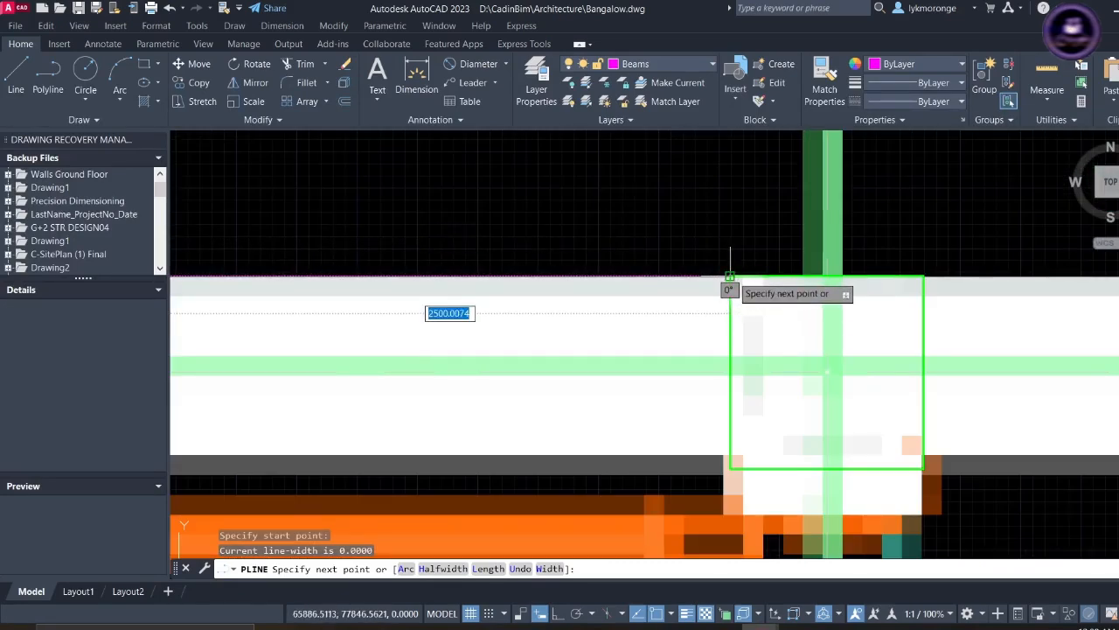
{"action": "left_click", "coordinate": [729, 278]}
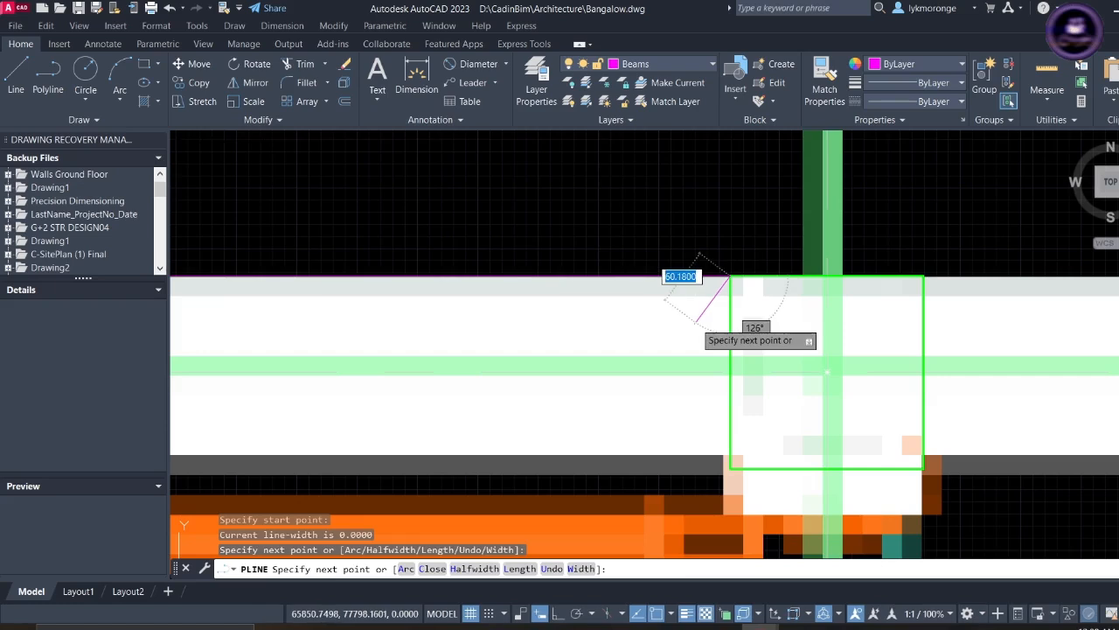
{"action": "key", "text": "Escape"}
- Set the Beams layer's lineweight to 0.30 mm and close the layer settings
{"action": "left_click", "coordinate": [539, 79]}
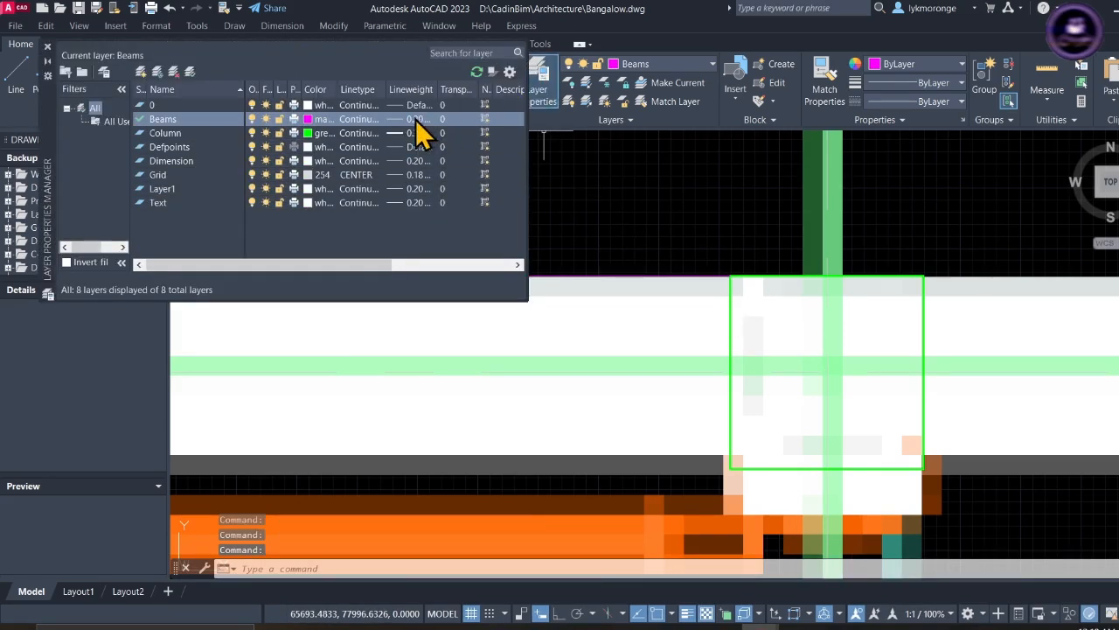
{"action": "left_click", "coordinate": [414, 119]}
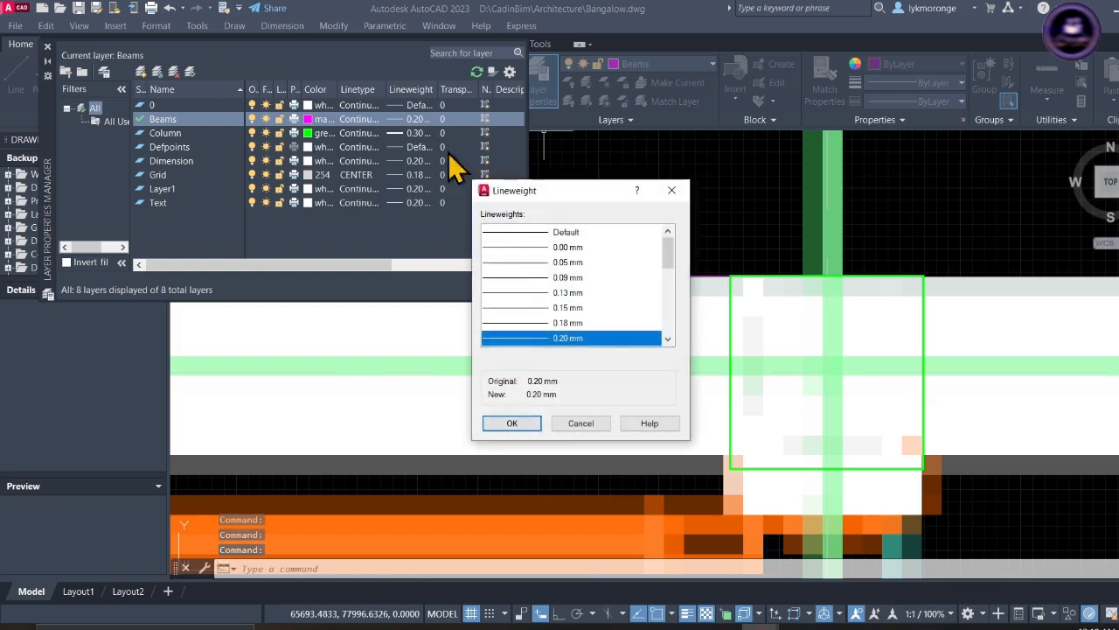
{"action": "scroll", "coordinate": [553, 350], "scroll_direction": "down", "scroll_amount": 3}
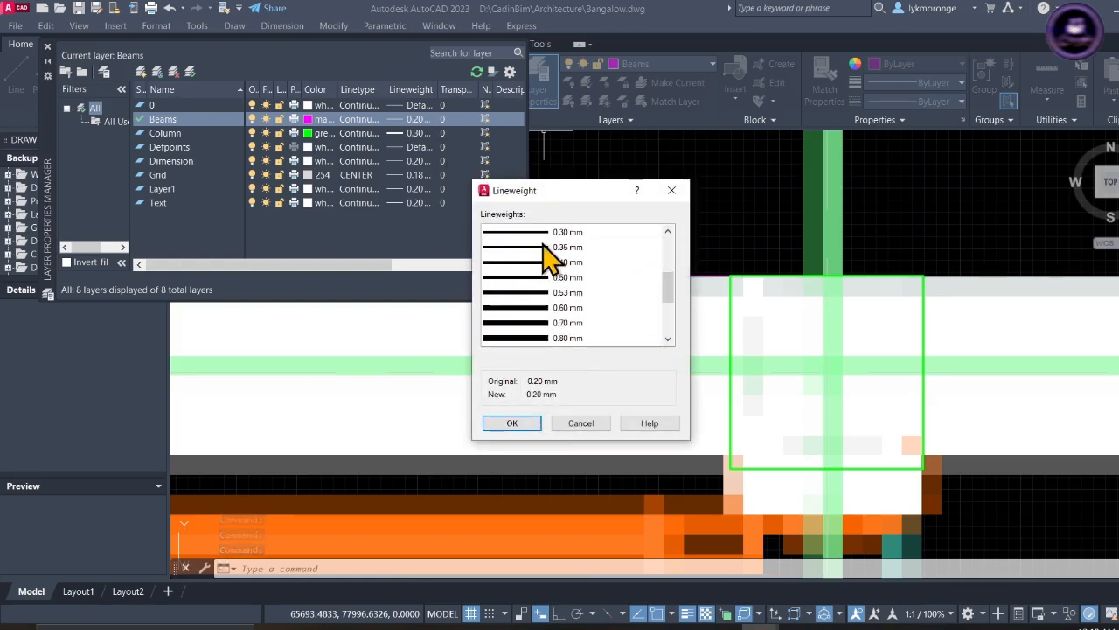
{"action": "scroll", "coordinate": [544, 257], "scroll_direction": "up", "scroll_amount": 1}
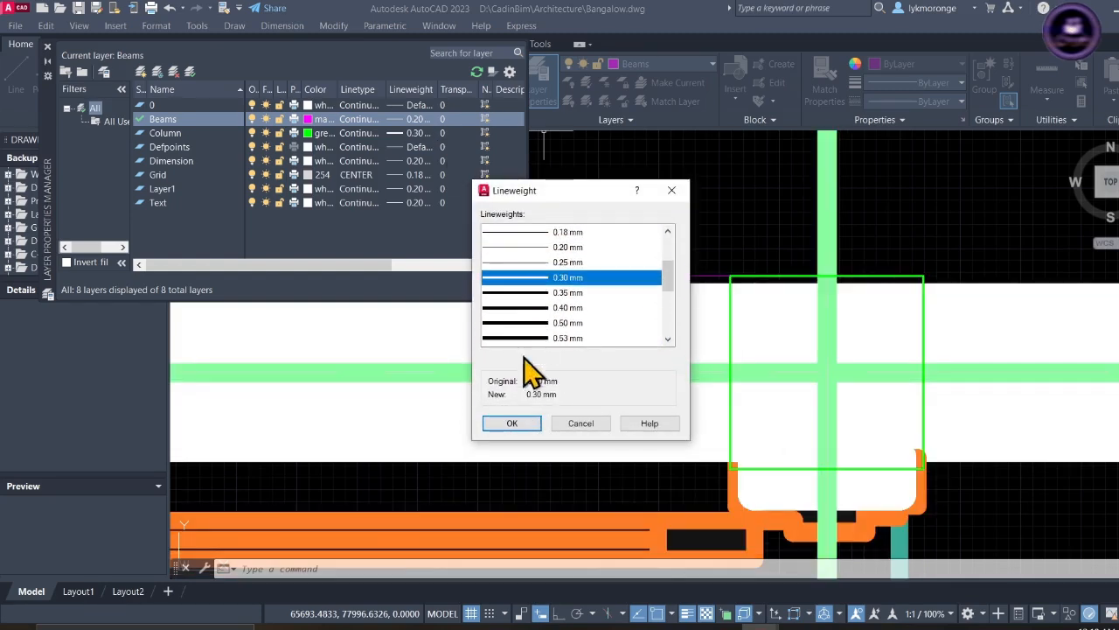
{"action": "left_click", "coordinate": [511, 424]}
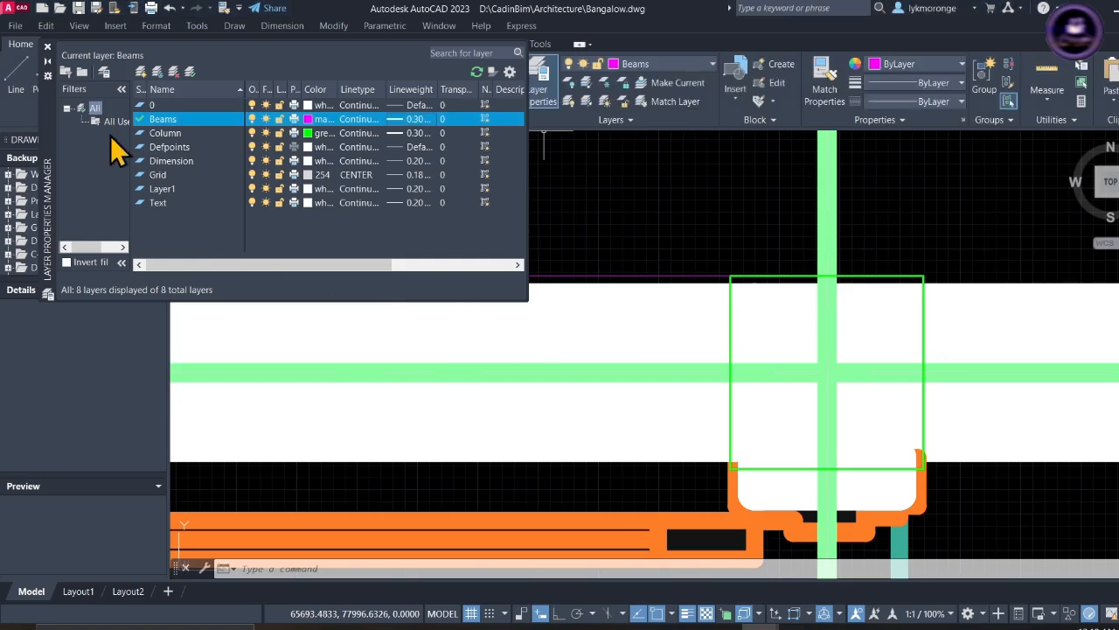
{"action": "left_click", "coordinate": [47, 46]}
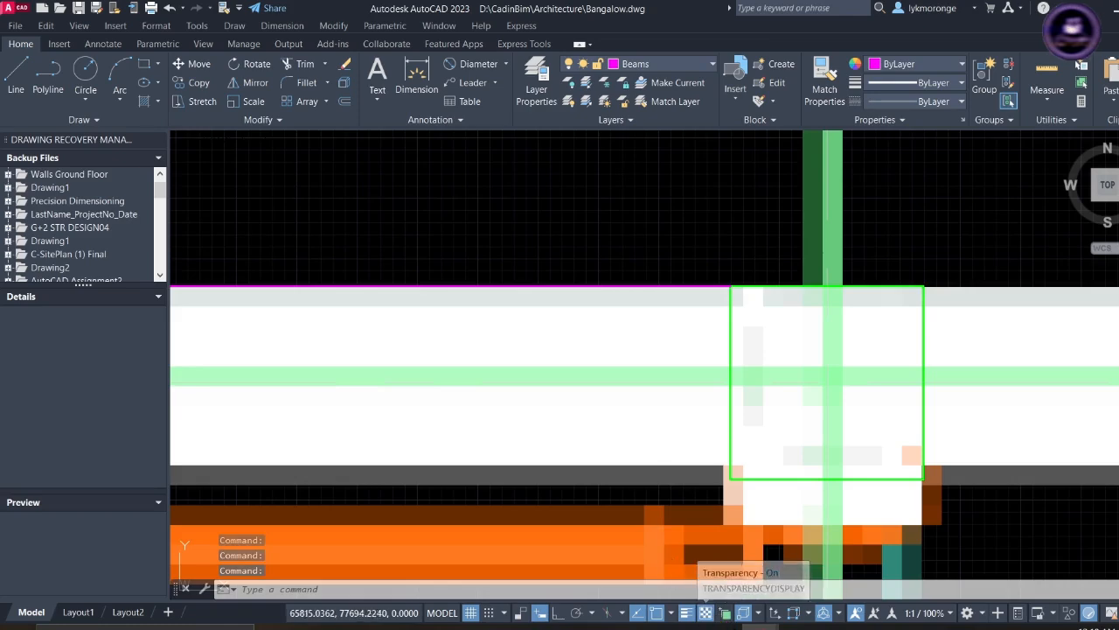
- Draw a second beam polyline along the inner face of the laundry's grid 1 wall, between the columns at grids A and B
{"action": "scroll", "coordinate": [631, 358], "scroll_direction": "down", "scroll_amount": 3}
{"action": "scroll", "coordinate": [532, 421], "scroll_direction": "down", "scroll_amount": 4}
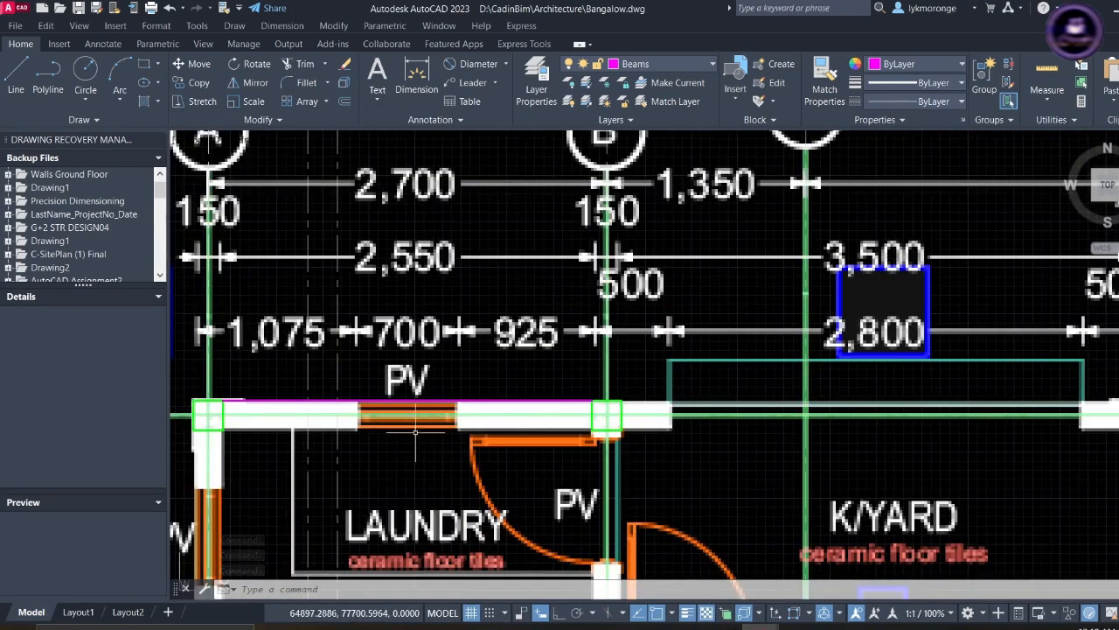
{"action": "middle_click_drag", "start_coordinate": [427, 442], "coordinate": [564, 429]}
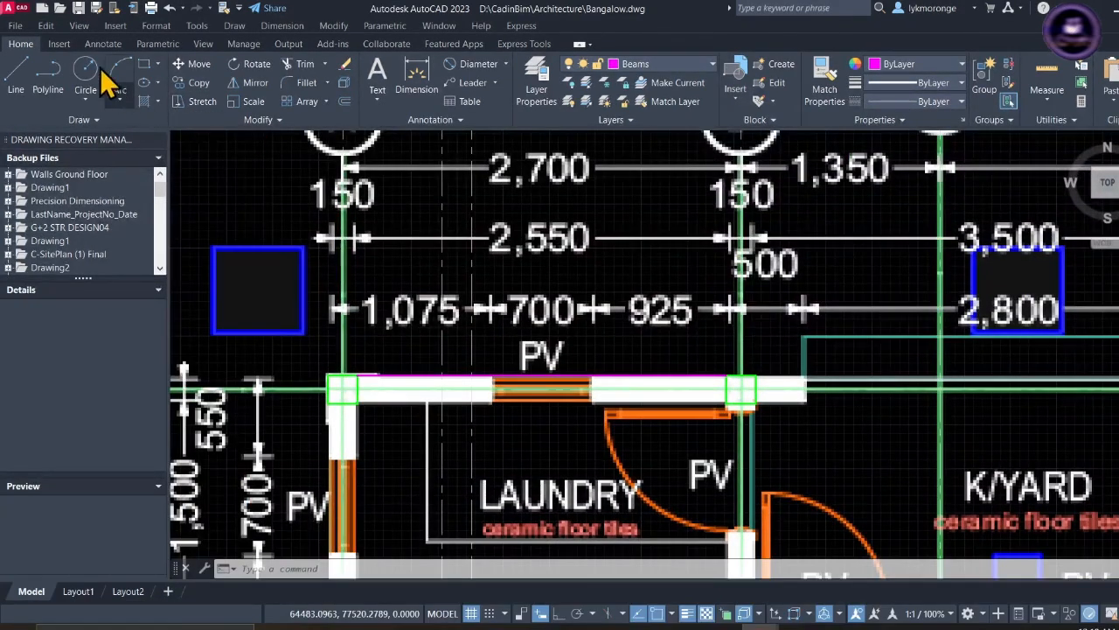
{"action": "scroll", "coordinate": [350, 416], "scroll_direction": "up", "scroll_amount": 4}
{"action": "type", "text": "pl"}
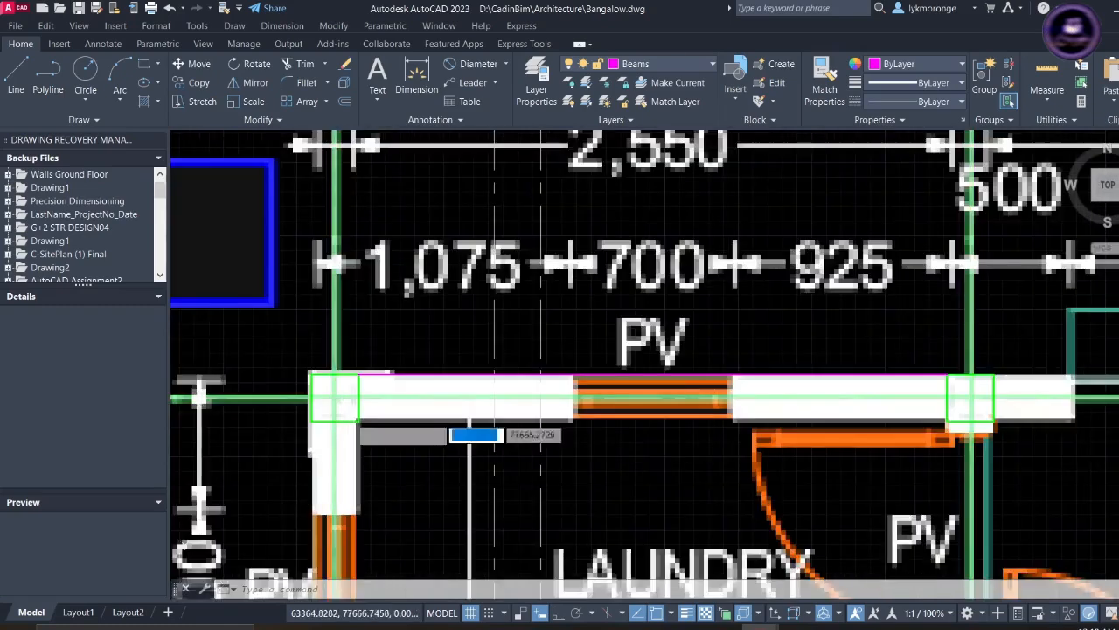
{"action": "key", "text": "Return"}
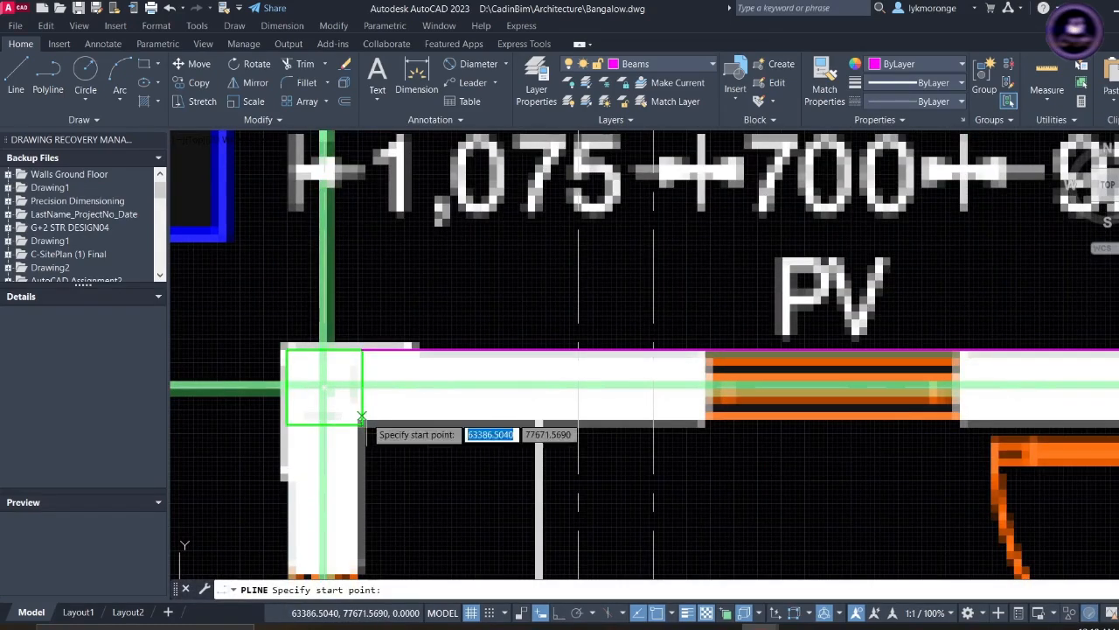
{"action": "left_click", "coordinate": [361, 426]}
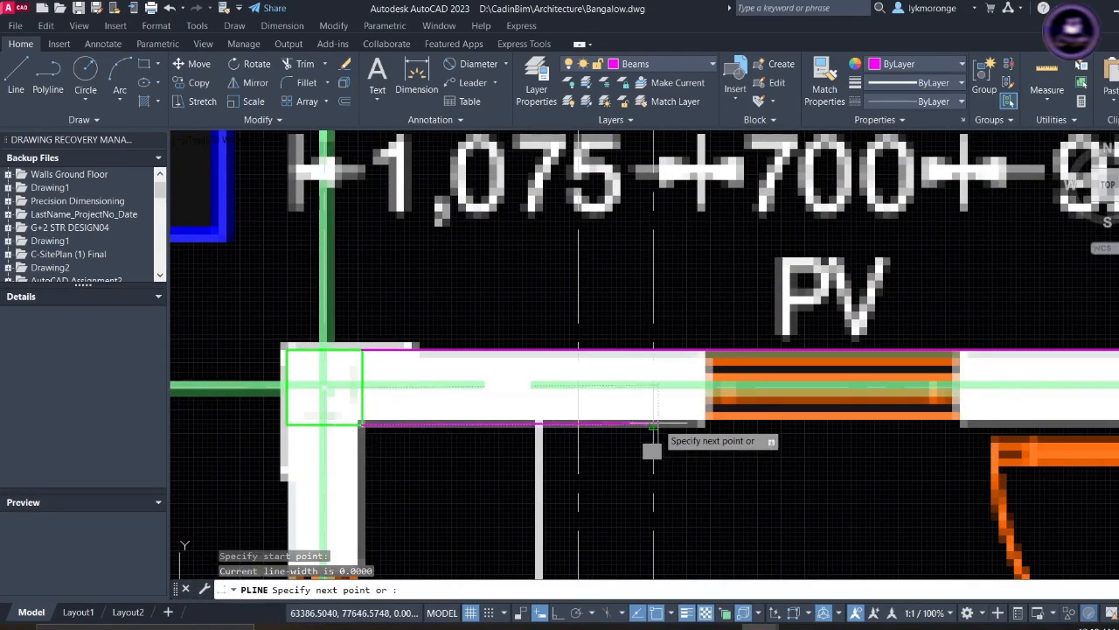
{"action": "scroll", "coordinate": [673, 433], "scroll_direction": "down", "scroll_amount": 3}
{"action": "middle_click_drag", "start_coordinate": [673, 429], "coordinate": [344, 444]}
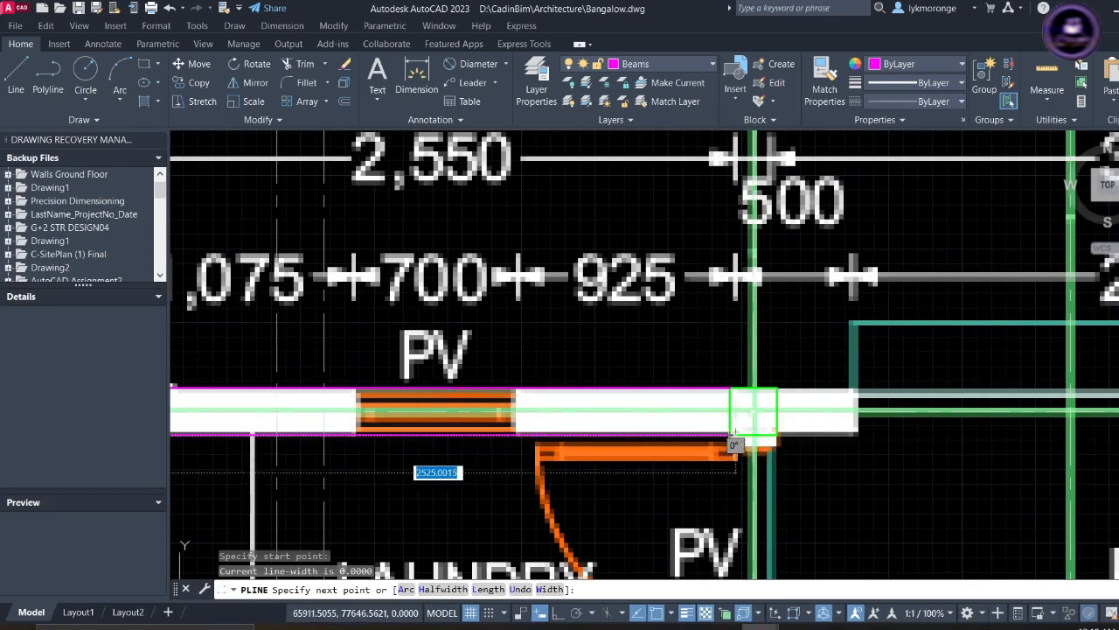
{"action": "scroll", "coordinate": [731, 434], "scroll_direction": "up", "scroll_amount": 2}
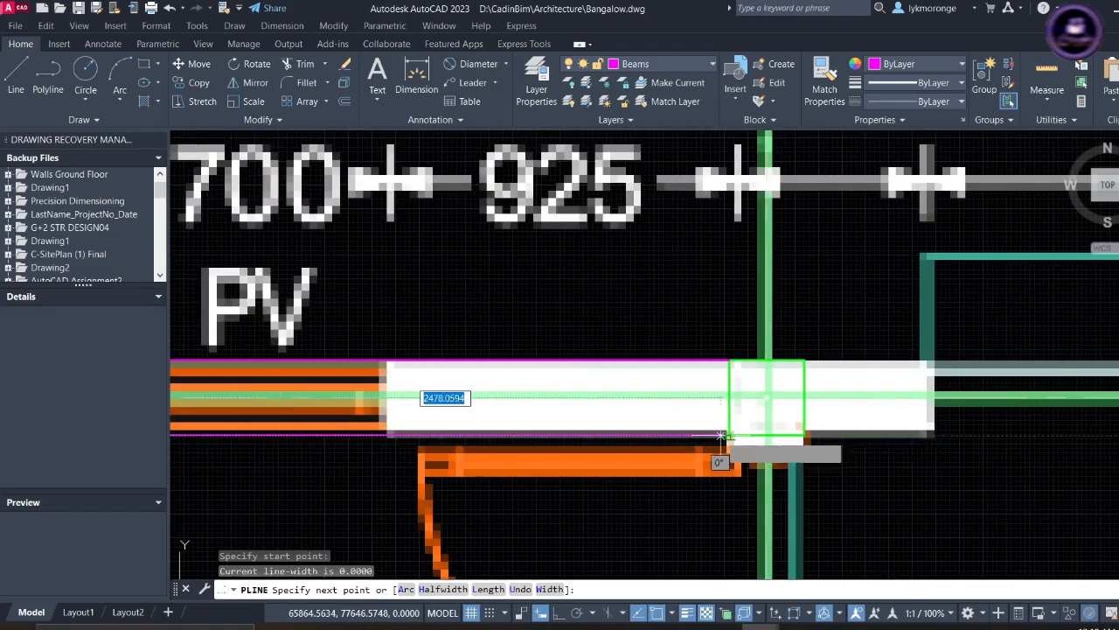
{"action": "scroll", "coordinate": [720, 435], "scroll_direction": "up", "scroll_amount": 3}
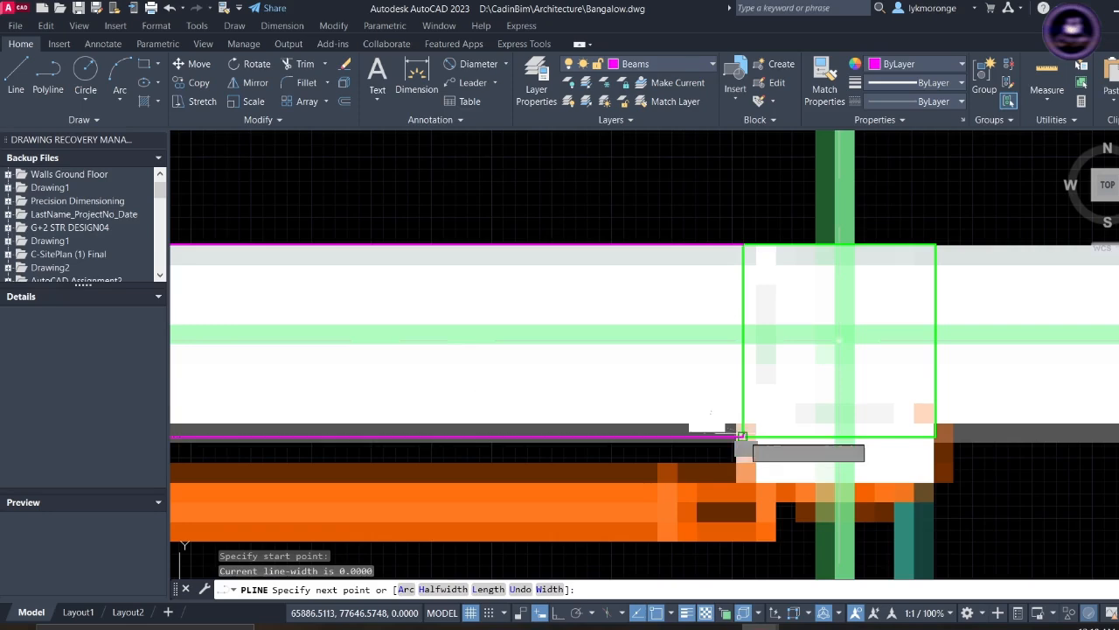
{"action": "left_click", "coordinate": [740, 435]}
{"action": "key", "text": "Escape"}
- Draw a beam polyline along the inner face of the kitchen yard's grid 1 wall, from the grid B column to the yard's far corner column
{"action": "scroll", "coordinate": [700, 454], "scroll_direction": "down", "scroll_amount": 6}
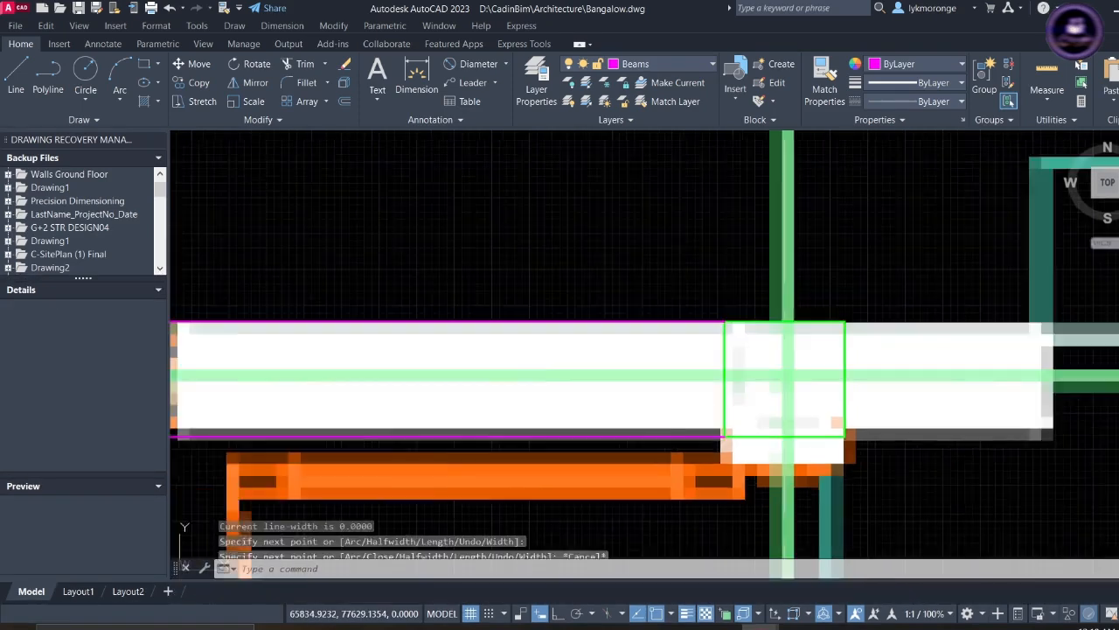
{"action": "middle_click_drag", "start_coordinate": [768, 442], "coordinate": [581, 422]}
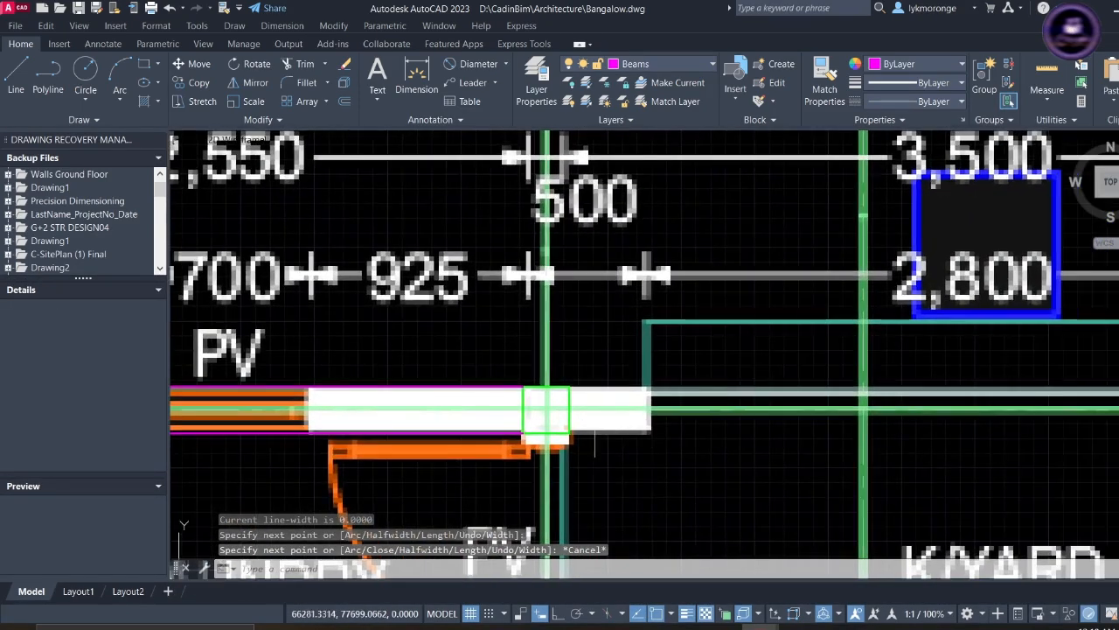
{"action": "scroll", "coordinate": [594, 445], "scroll_direction": "up", "scroll_amount": 3}
{"action": "right_click", "coordinate": [594, 437]}
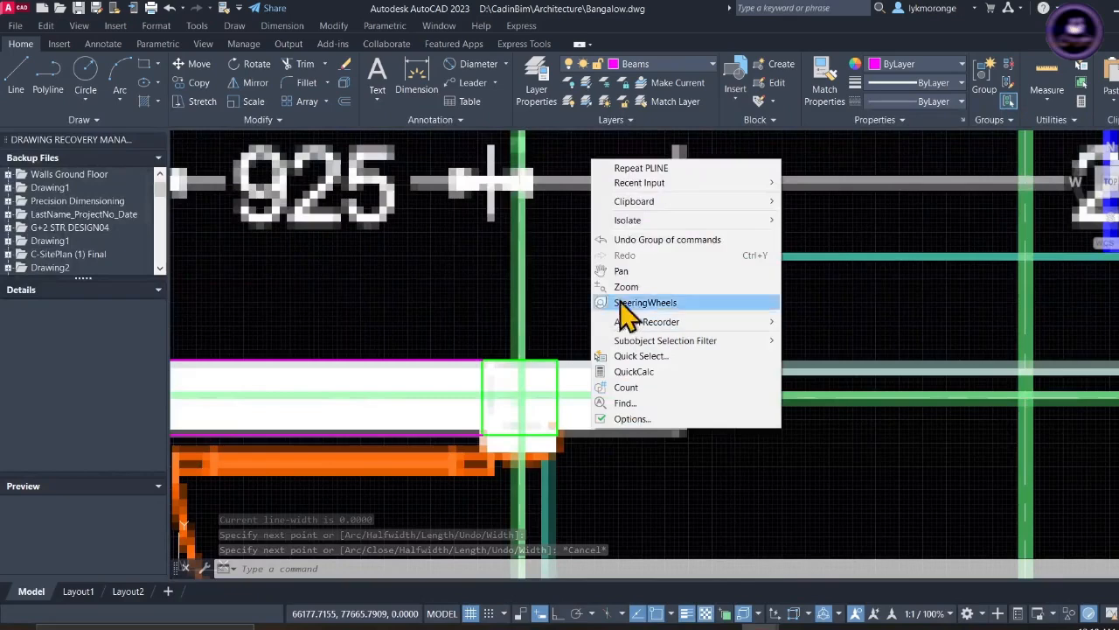
{"action": "left_click", "coordinate": [647, 174]}
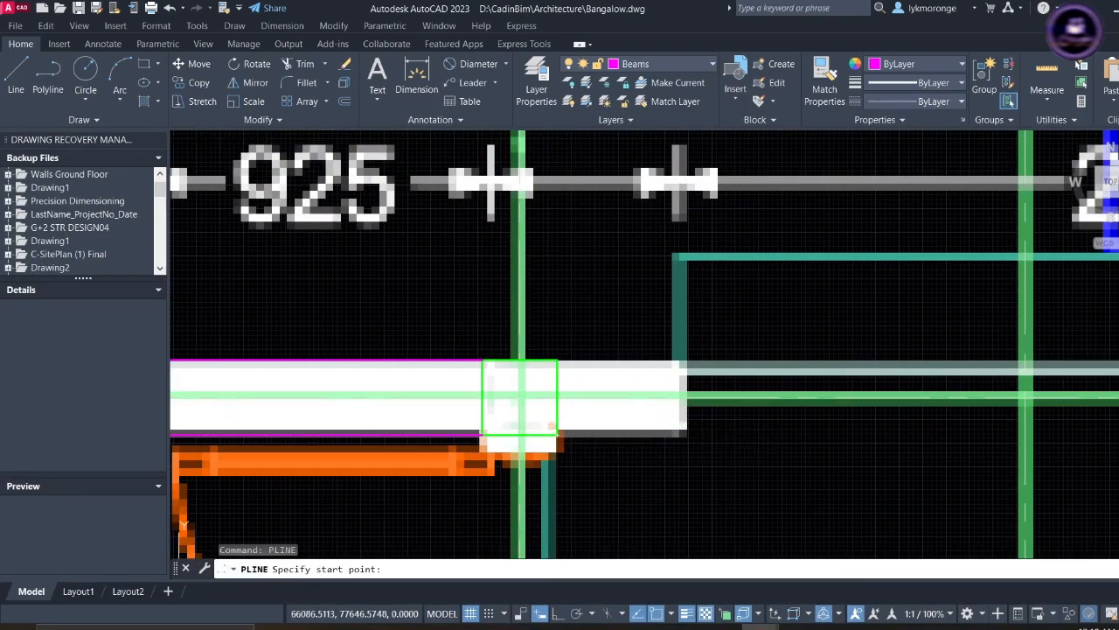
{"action": "left_click", "coordinate": [558, 433]}
{"action": "middle_click_drag", "start_coordinate": [852, 441], "coordinate": [556, 422]}
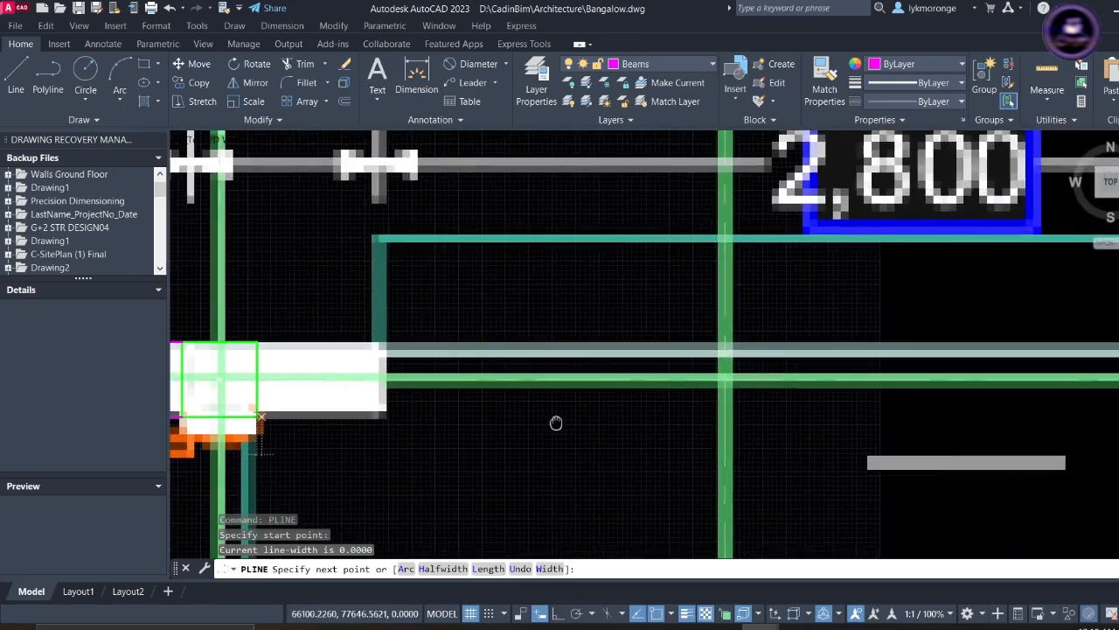
{"action": "scroll", "coordinate": [556, 422], "scroll_direction": "down", "scroll_amount": 4}
{"action": "middle_click_drag", "start_coordinate": [728, 439], "coordinate": [595, 415]}
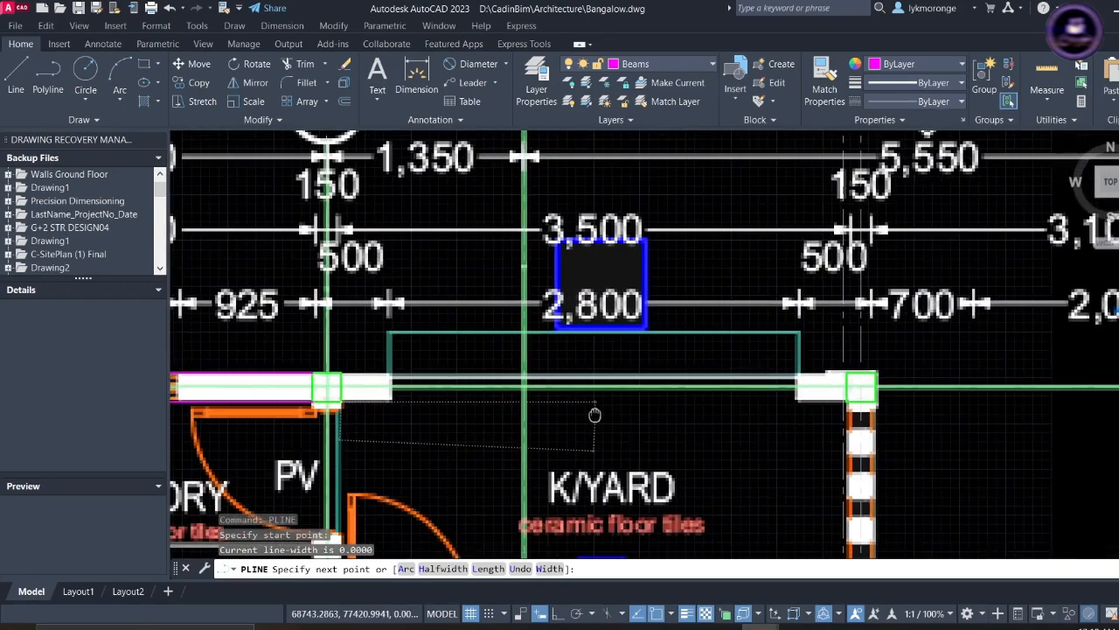
{"action": "scroll", "coordinate": [852, 402], "scroll_direction": "up", "scroll_amount": 4}
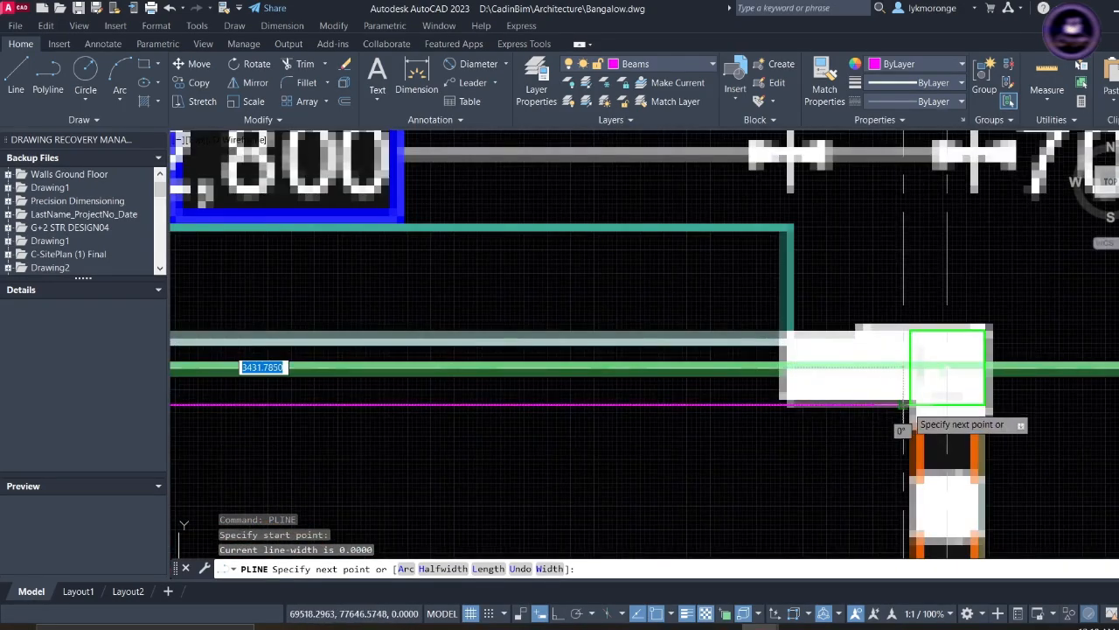
{"action": "left_click", "coordinate": [907, 404]}
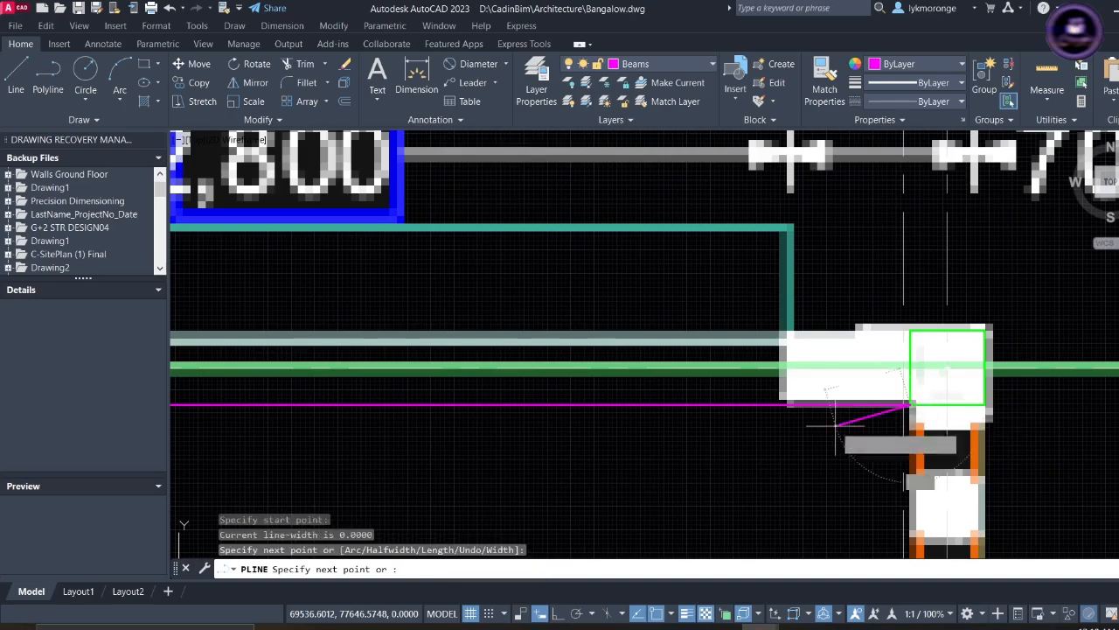
{"action": "key", "text": "Escape"}
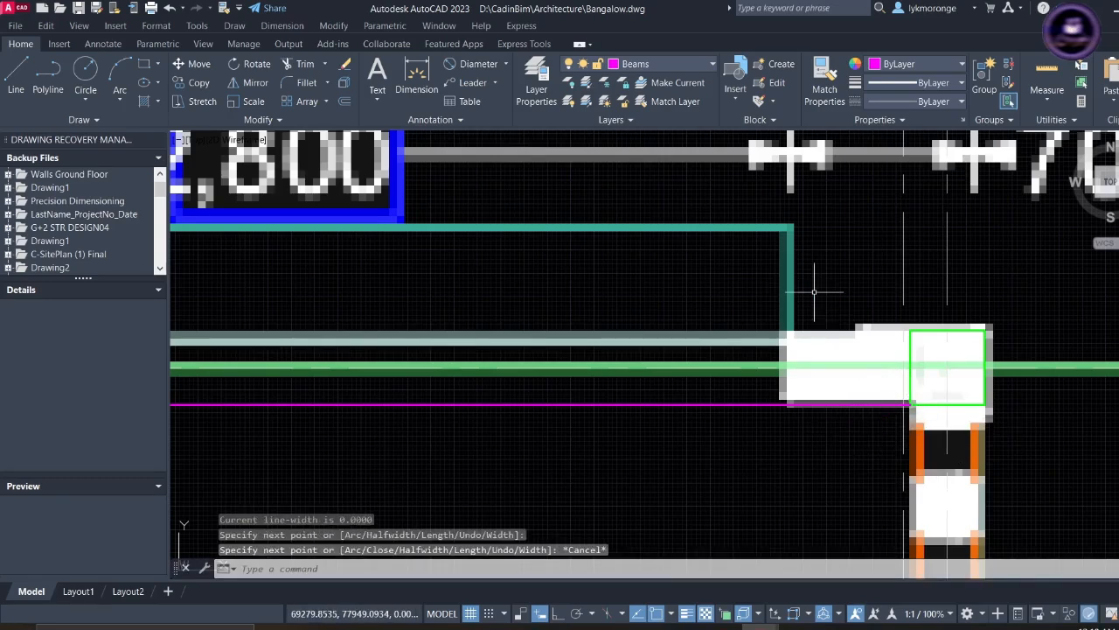
- Draw a beam polyline along the outer face of the kitchen yard's grid 1 wall, from the far corner column back to the grid B column
{"action": "right_click", "coordinate": [814, 292]}
{"action": "left_click", "coordinate": [844, 301]}
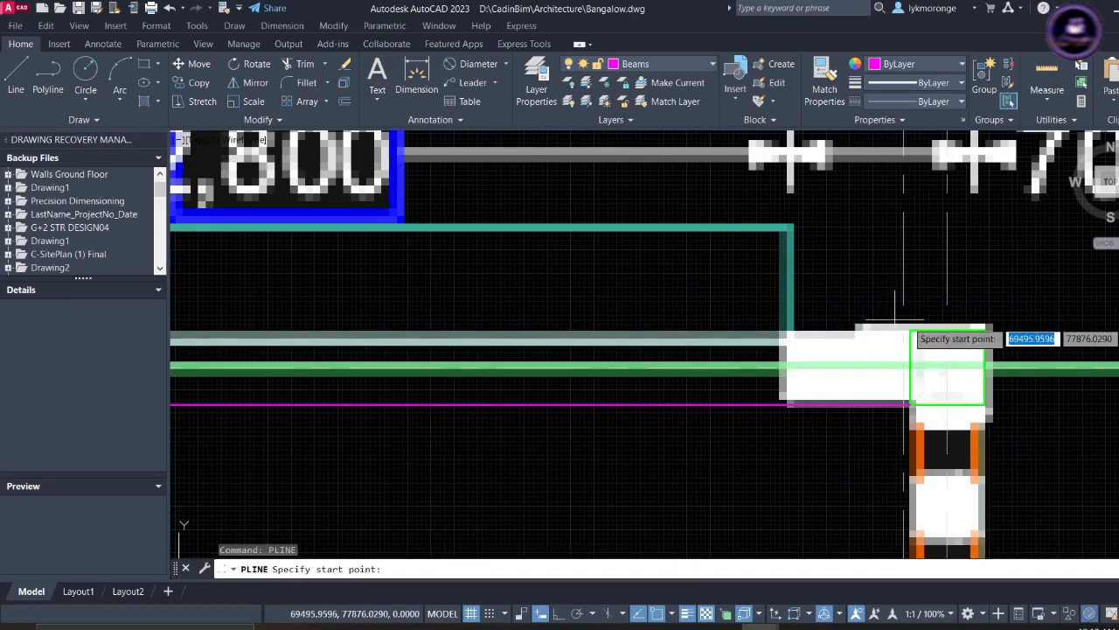
{"action": "left_click", "coordinate": [911, 330]}
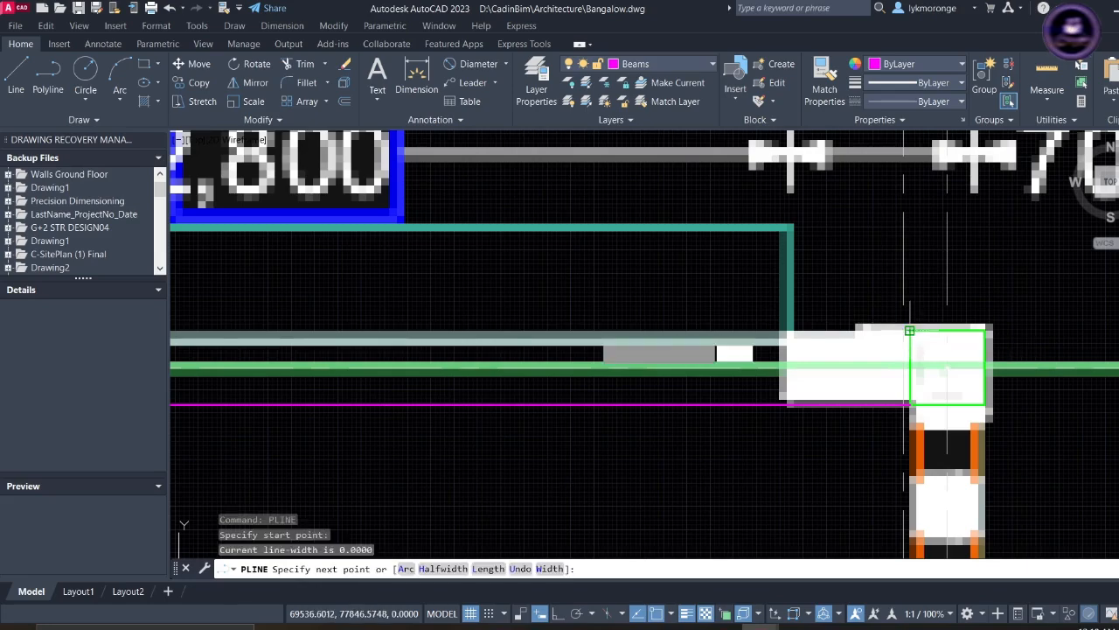
{"action": "middle_click_drag", "start_coordinate": [618, 339], "coordinate": [1114, 326]}
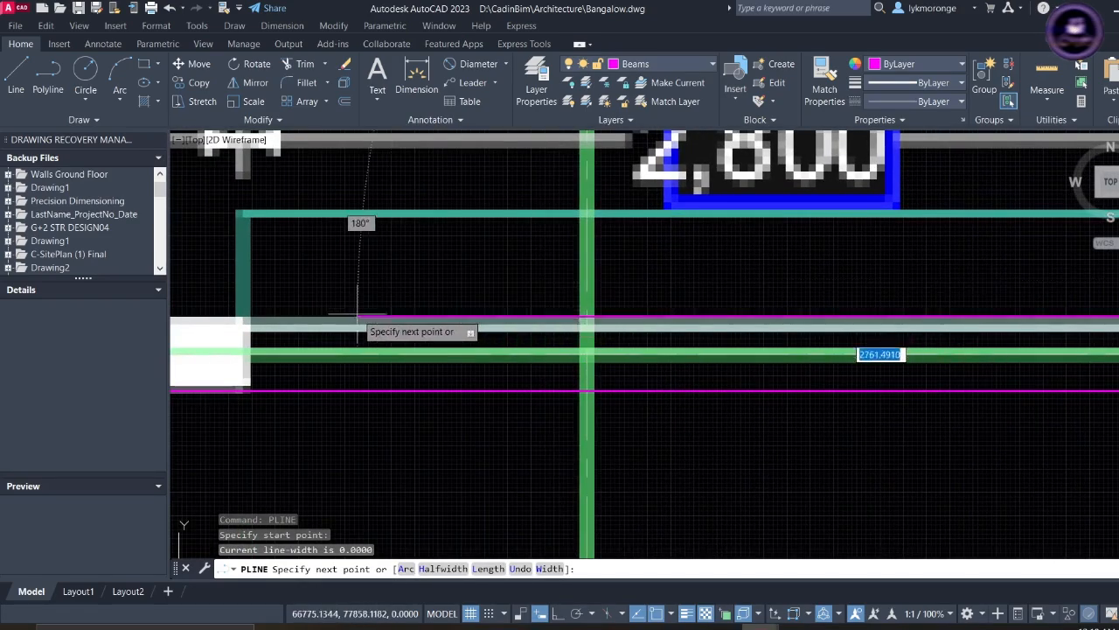
{"action": "middle_click_drag", "start_coordinate": [354, 319], "coordinate": [900, 327]}
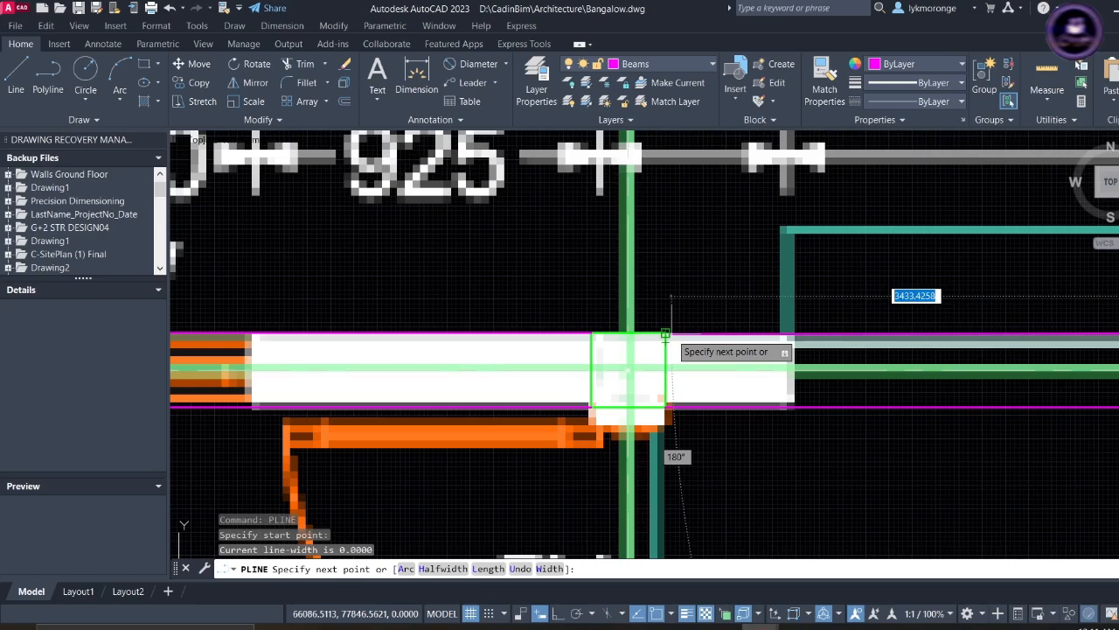
{"action": "scroll", "coordinate": [664, 334], "scroll_direction": "up", "scroll_amount": 3}
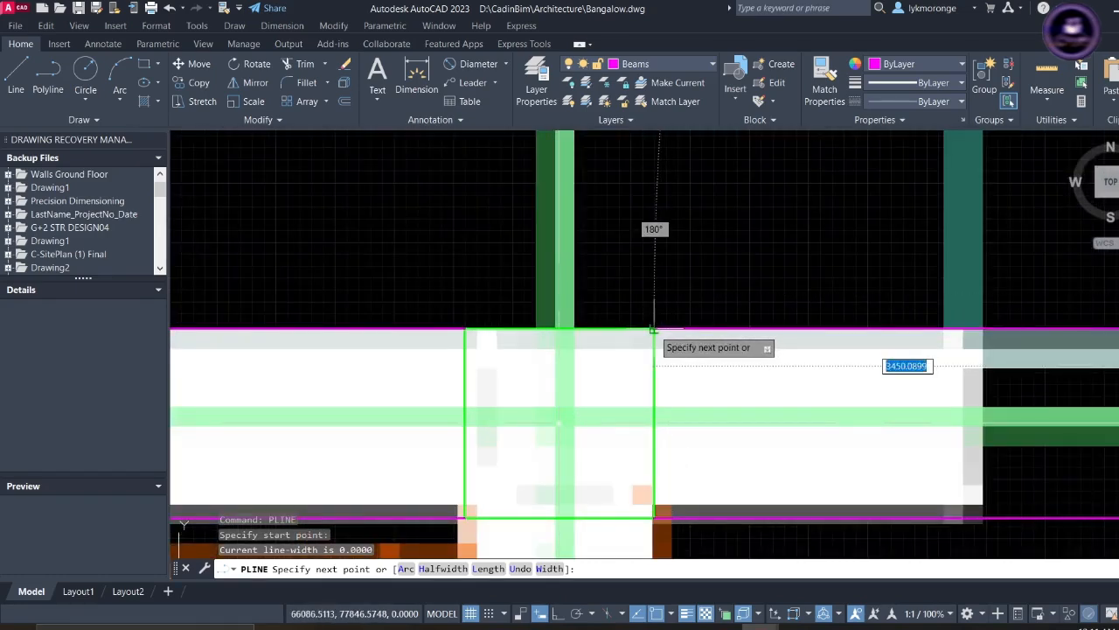
{"action": "left_click", "coordinate": [654, 330]}
{"action": "key", "text": "Escape"}
- Begin a beam polyline along the yard-side face of the kitchen yard's perforated wall, from the grid 1 column corner down to the facing column corner
{"action": "scroll", "coordinate": [570, 429], "scroll_direction": "down", "scroll_amount": 5}
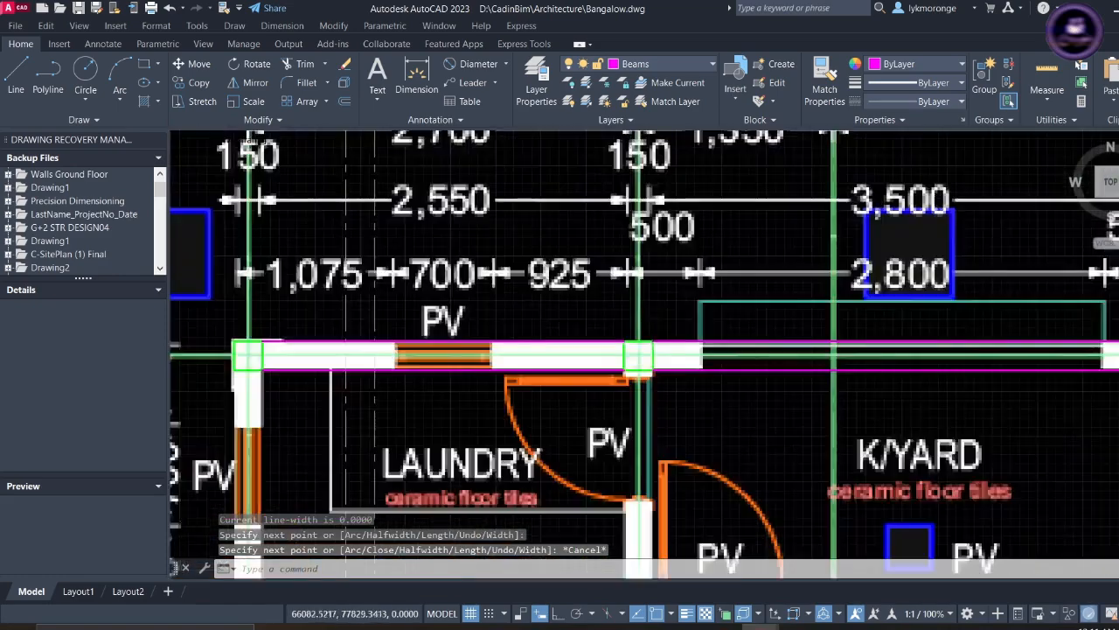
{"action": "middle_click_drag", "start_coordinate": [570, 429], "coordinate": [482, 414]}
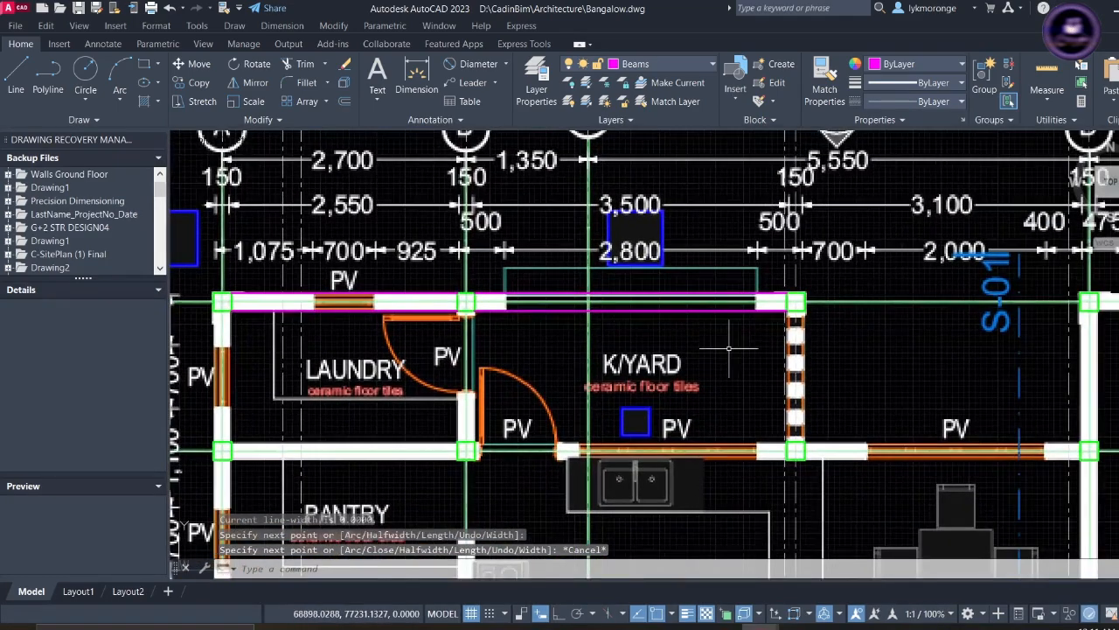
{"action": "right_click", "coordinate": [729, 348]}
{"action": "left_click", "coordinate": [757, 358]}
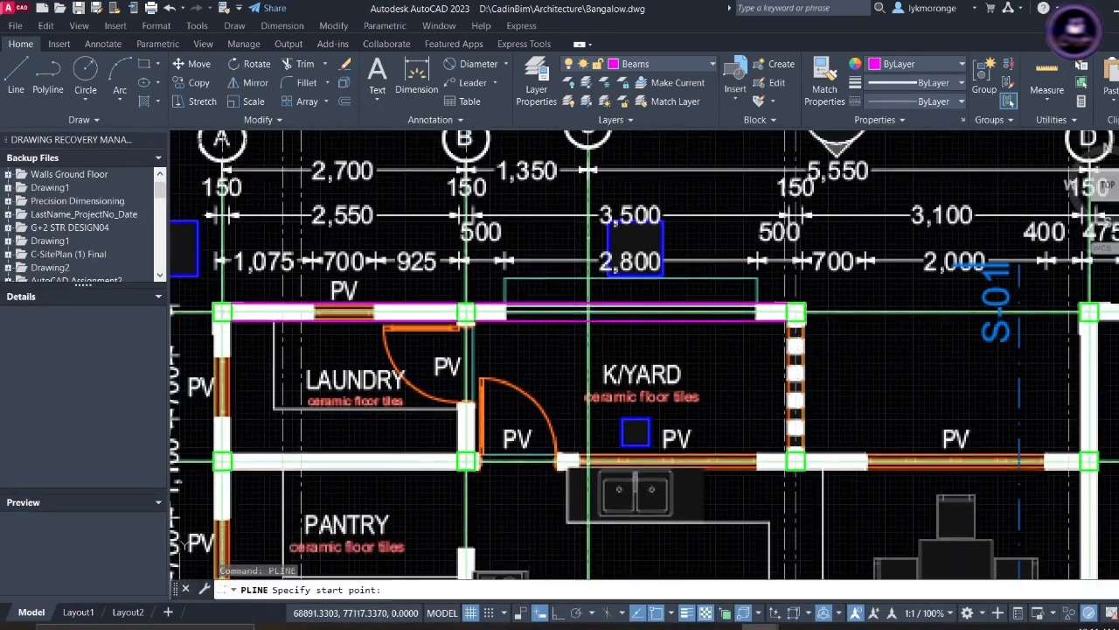
{"action": "scroll", "coordinate": [787, 335], "scroll_direction": "up", "scroll_amount": 5}
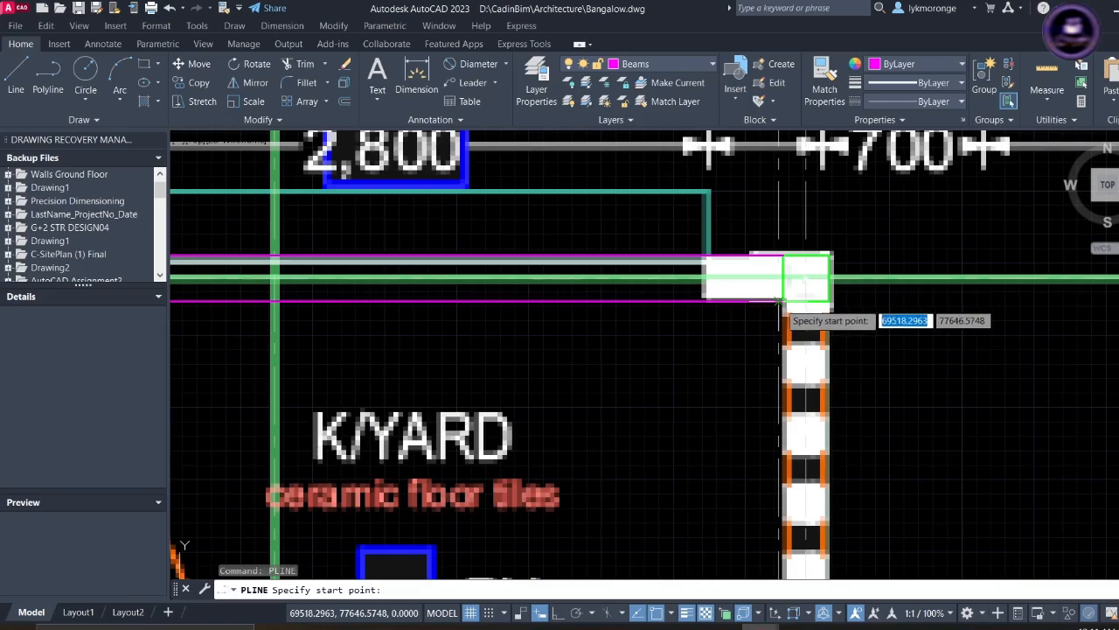
{"action": "left_click", "coordinate": [783, 301]}
{"action": "scroll", "coordinate": [778, 477], "scroll_direction": "down", "scroll_amount": 5}
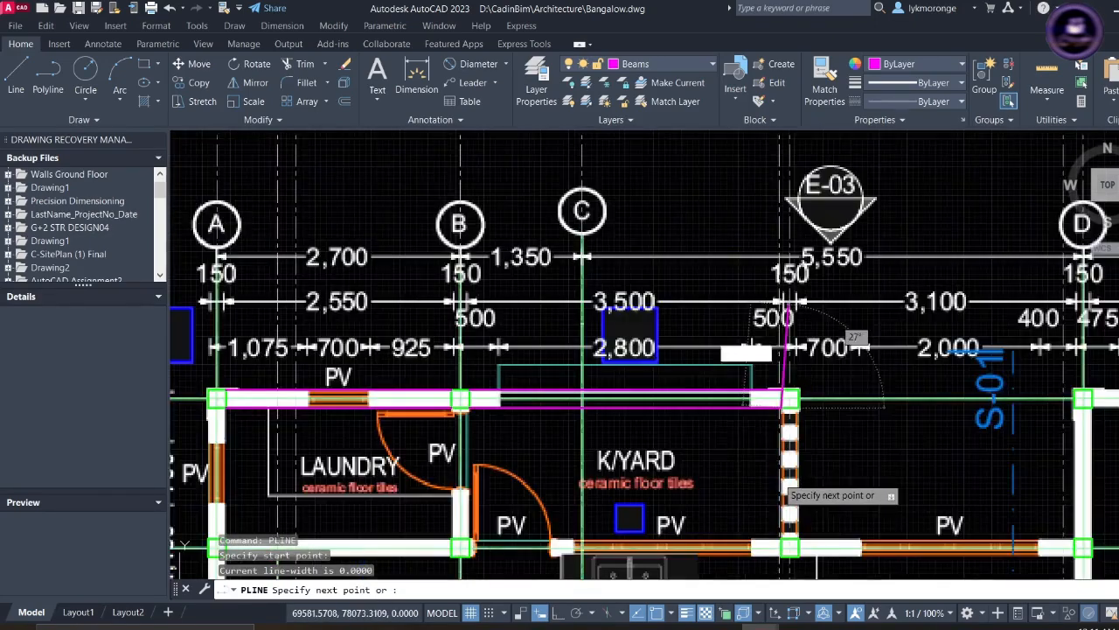
{"action": "middle_click_drag", "start_coordinate": [778, 478], "coordinate": [740, 314]}
{"action": "scroll", "coordinate": [750, 350], "scroll_direction": "up", "scroll_amount": 5}
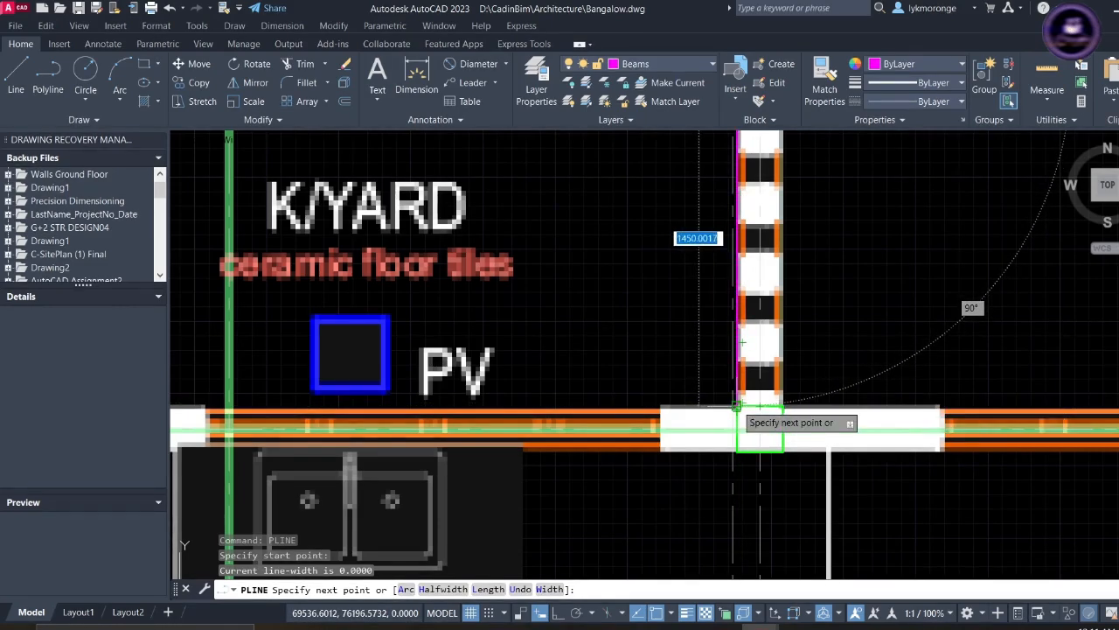
{"action": "scroll", "coordinate": [738, 405], "scroll_direction": "up", "scroll_amount": 5}
{"action": "left_click", "coordinate": [739, 408]}
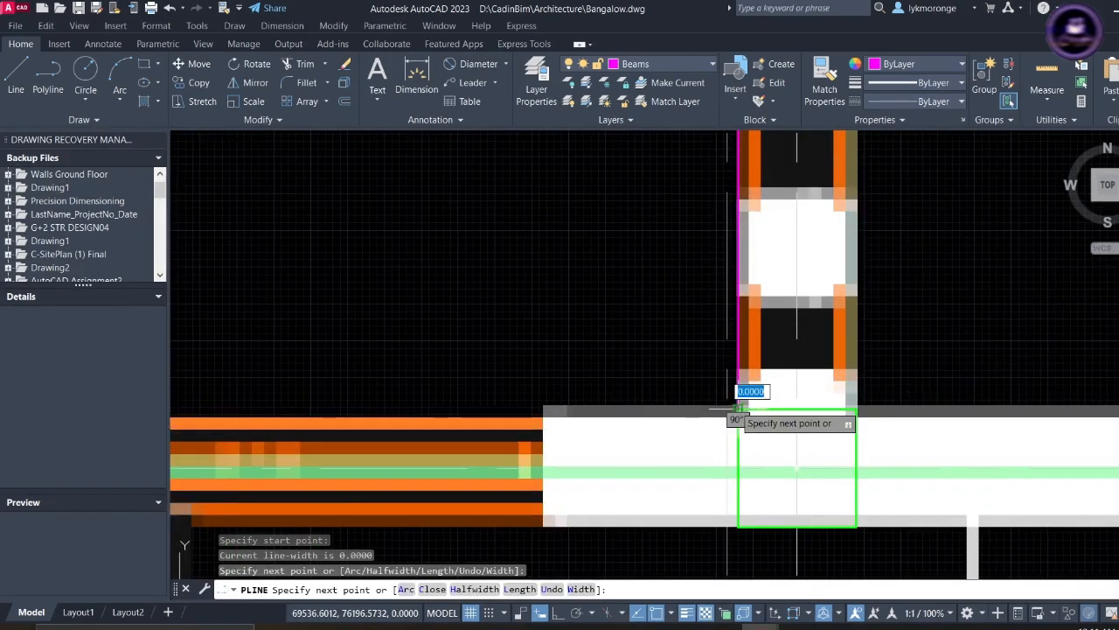
- Continue the polyline along the yard-side face of the wall above the kitchen sink to the corner of the grid B column, and end it
{"action": "scroll", "coordinate": [535, 405], "scroll_direction": "down", "scroll_amount": 3}
{"action": "middle_click_drag", "start_coordinate": [535, 405], "coordinate": [1111, 353]}
{"action": "scroll", "coordinate": [437, 360], "scroll_direction": "down", "scroll_amount": 7}
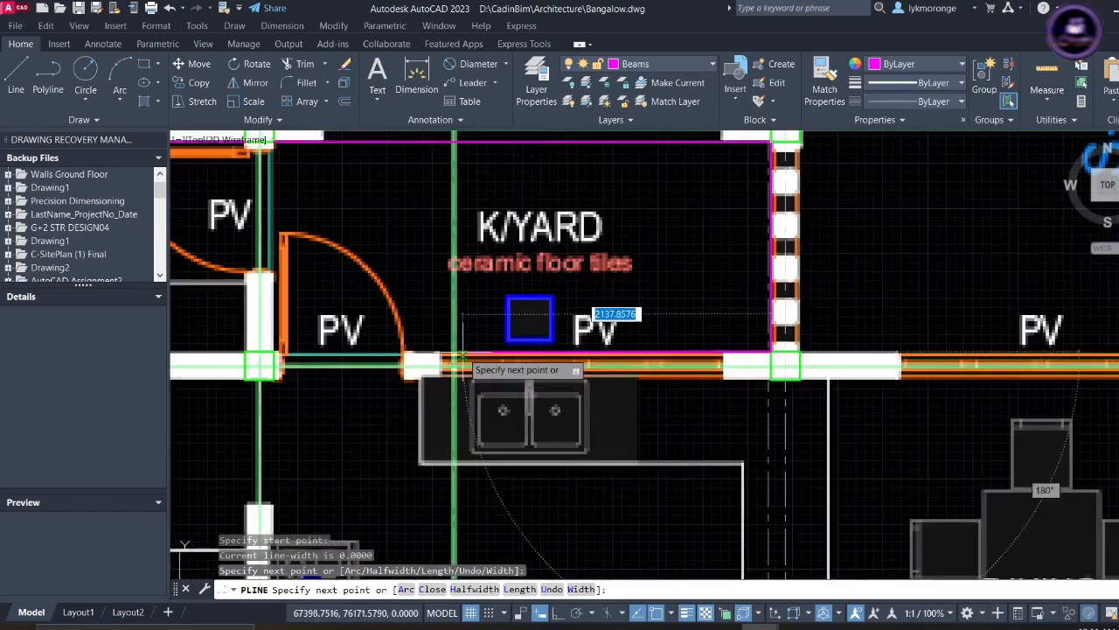
{"action": "middle_click_drag", "start_coordinate": [437, 360], "coordinate": [535, 372]}
{"action": "scroll", "coordinate": [535, 372], "scroll_direction": "up", "scroll_amount": 4}
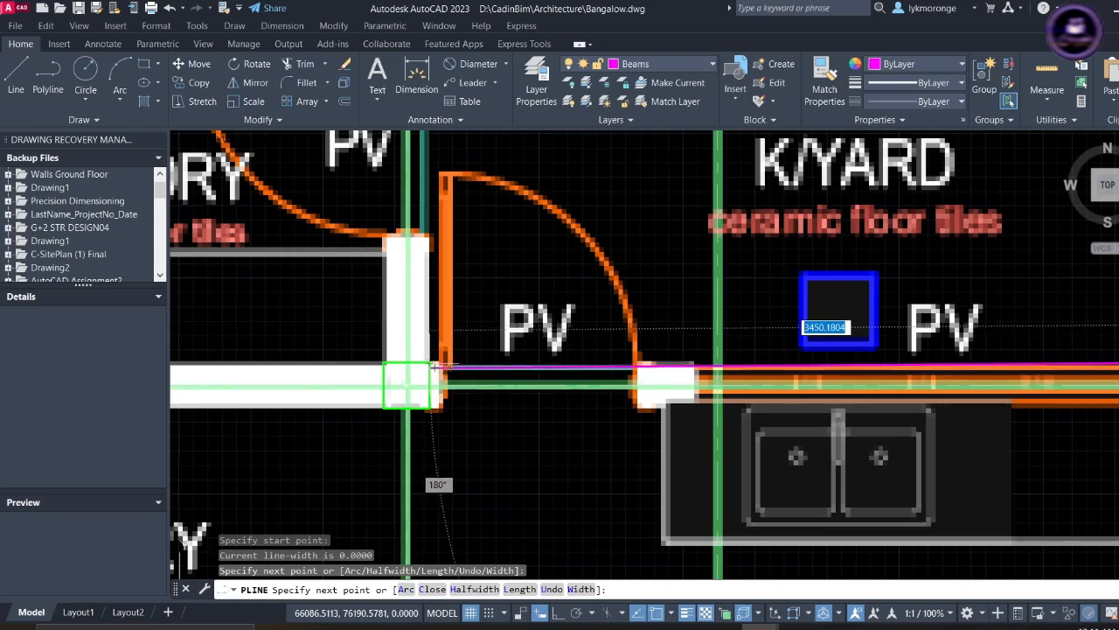
{"action": "scroll", "coordinate": [428, 374], "scroll_direction": "up", "scroll_amount": 2}
{"action": "scroll", "coordinate": [425, 365], "scroll_direction": "up", "scroll_amount": 2}
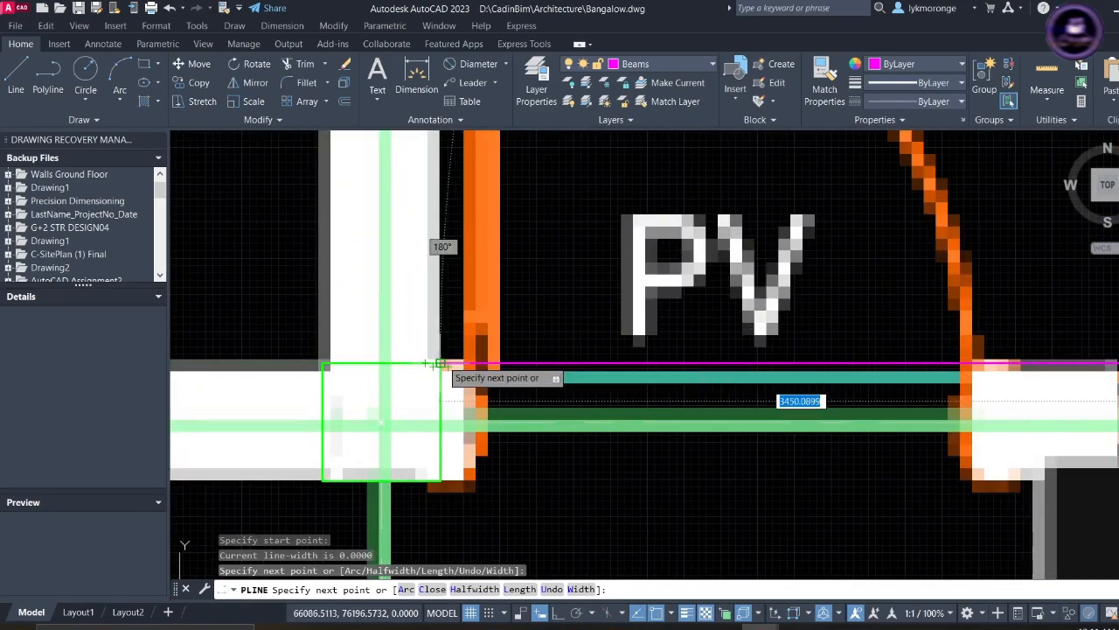
{"action": "left_click", "coordinate": [440, 363]}
{"action": "key", "text": "Escape"}
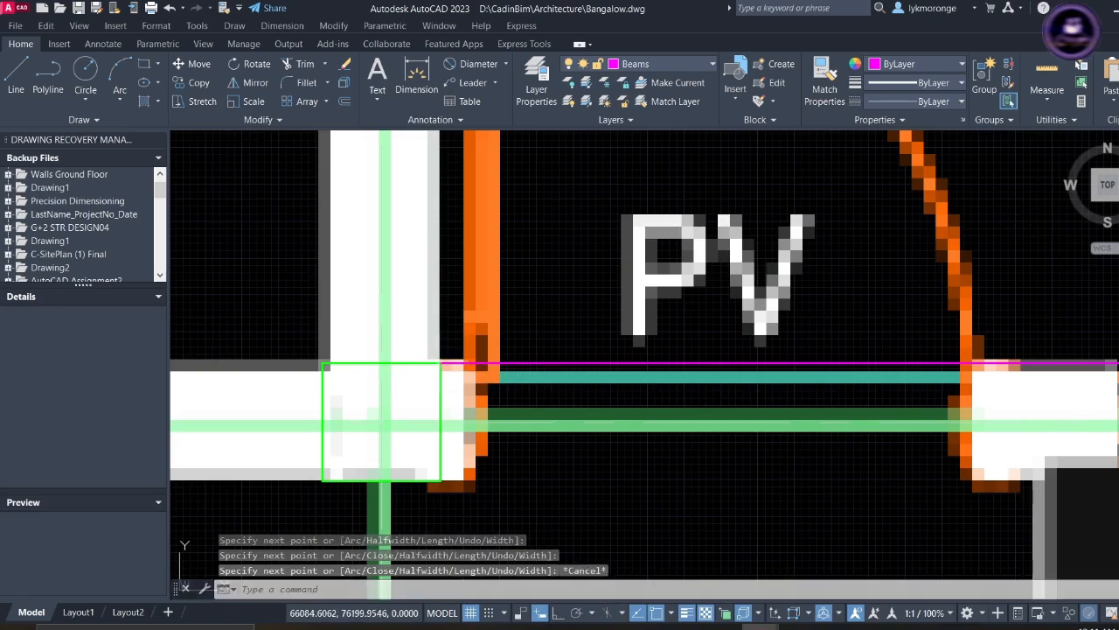
- Turn on Ortho and draw a beam polyline along the yard-side face of the grid B wall, between the facing column corners
{"action": "left_click", "coordinate": [546, 612]}
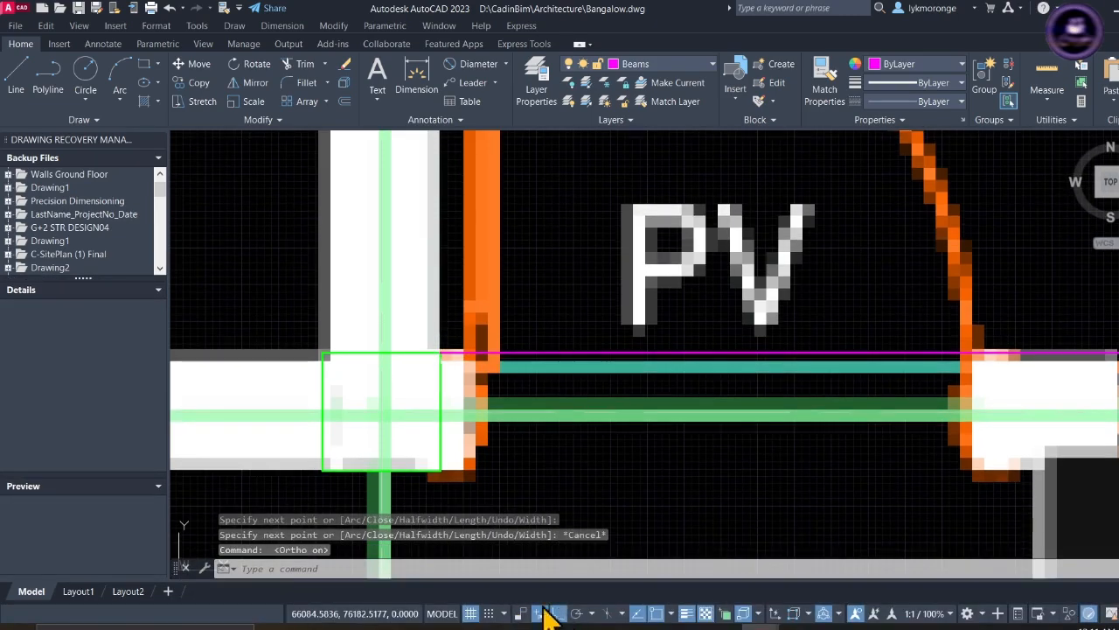
{"action": "scroll", "coordinate": [420, 408], "scroll_direction": "down", "scroll_amount": 4}
{"action": "right_click", "coordinate": [334, 358]}
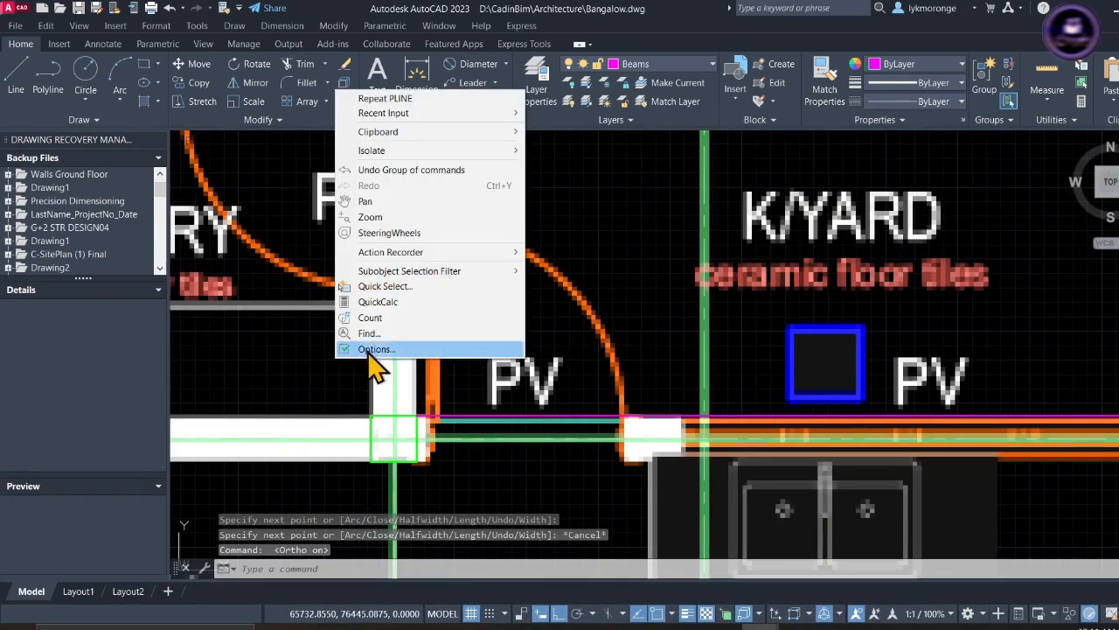
{"action": "left_click", "coordinate": [385, 98]}
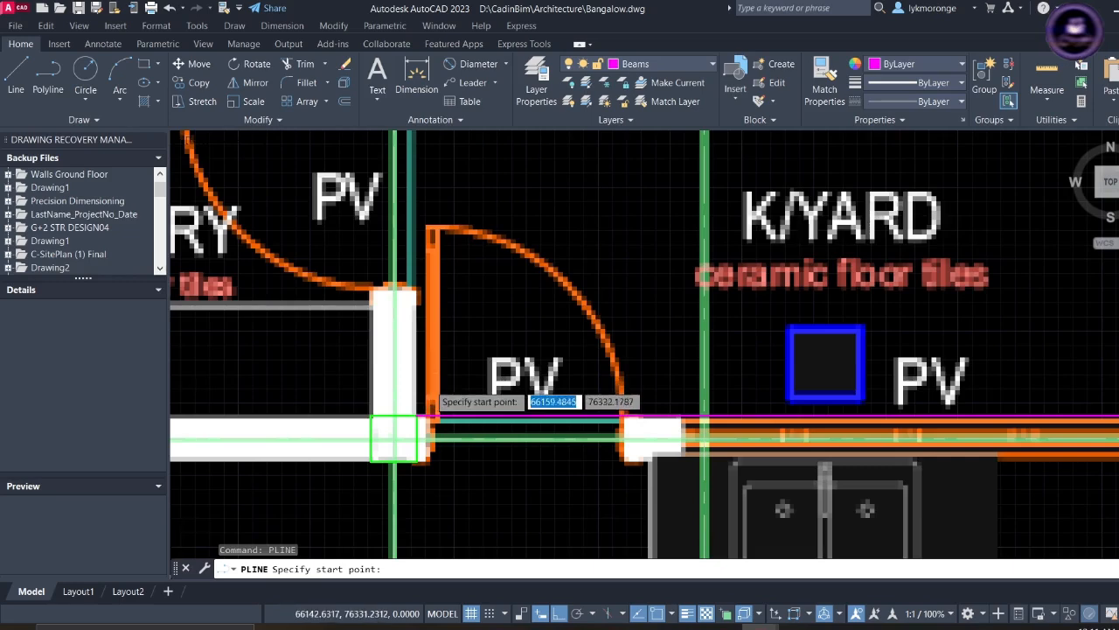
{"action": "scroll", "coordinate": [428, 409], "scroll_direction": "down", "scroll_amount": 2}
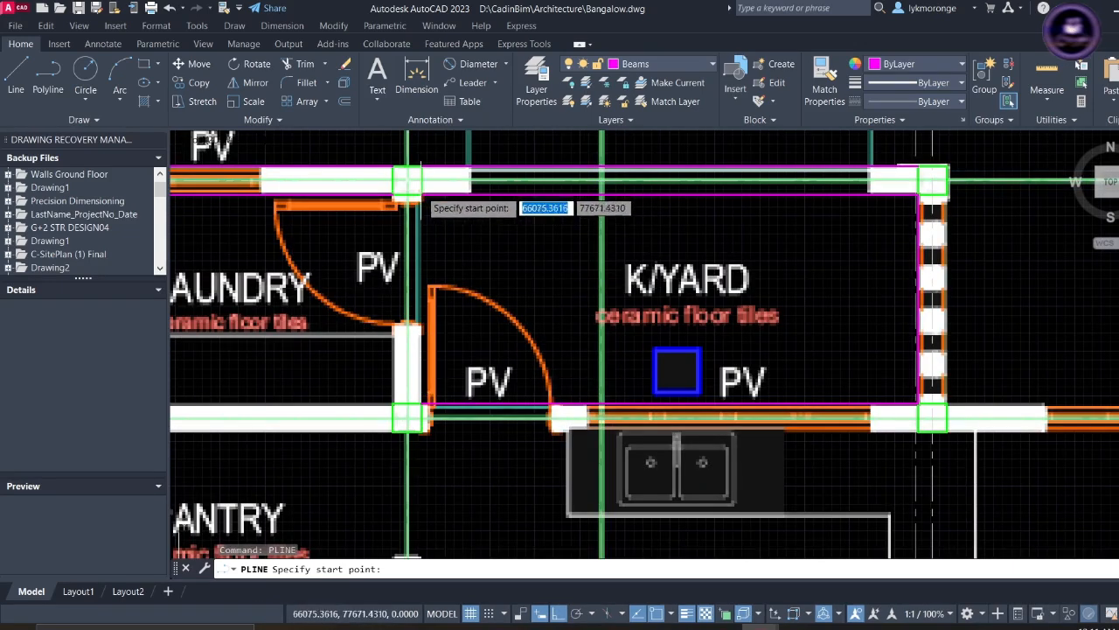
{"action": "left_click", "coordinate": [421, 195]}
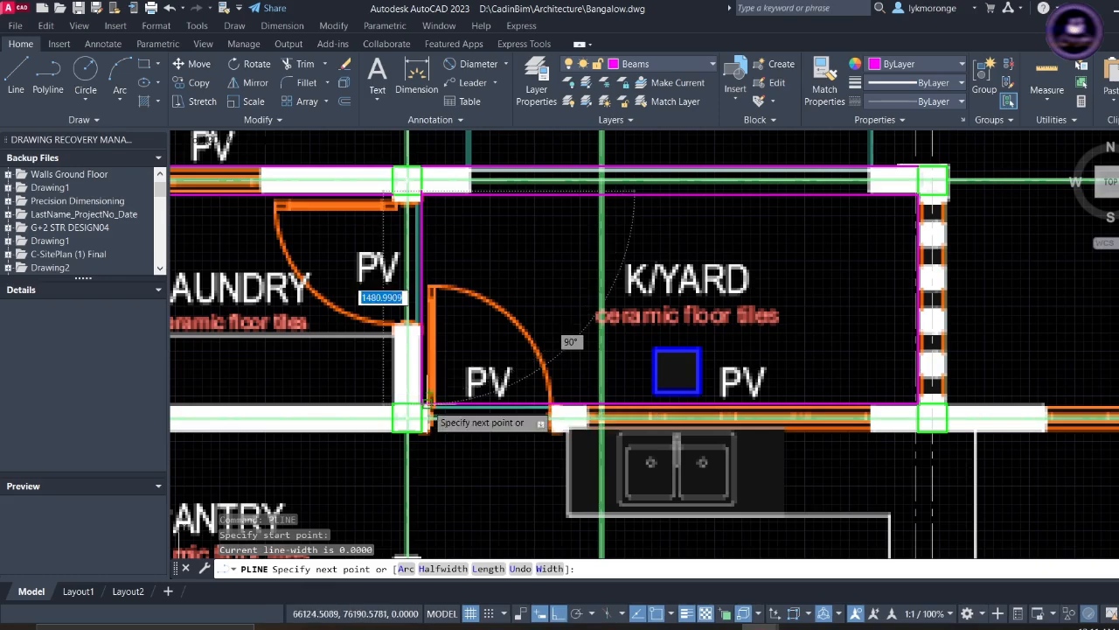
{"action": "scroll", "coordinate": [421, 405], "scroll_direction": "up", "scroll_amount": 3}
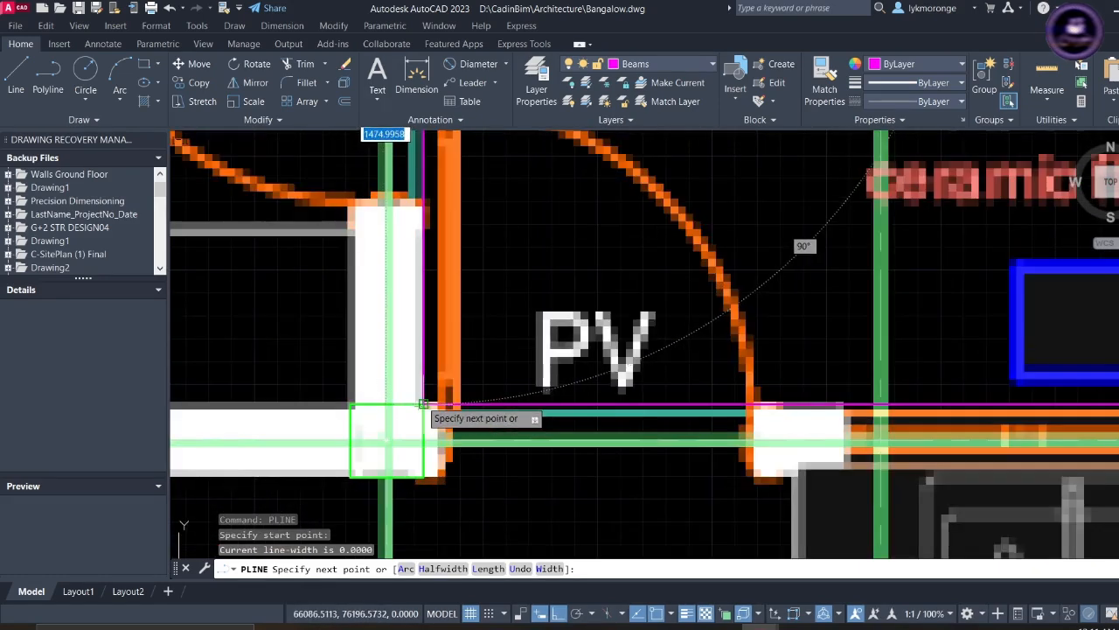
{"action": "left_click", "coordinate": [423, 404]}
{"action": "key", "text": "Escape"}
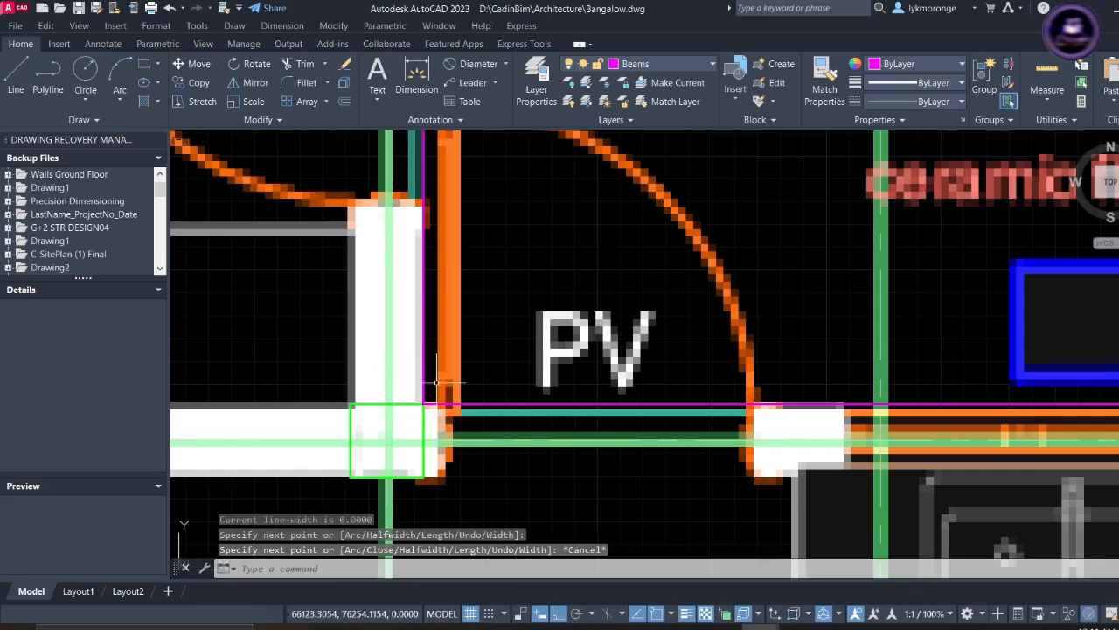
- Begin a beam polyline along the laundry-side face of the grid B wall, from the grid 1 column corner to the grid 2 column corner
{"action": "right_click", "coordinate": [304, 334]}
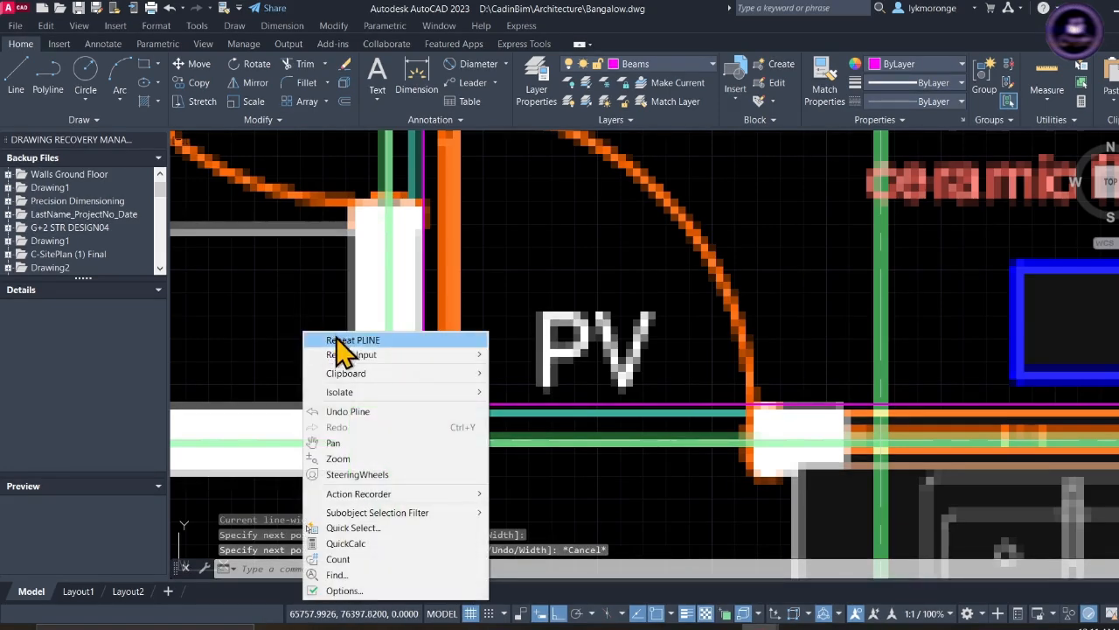
{"action": "left_click", "coordinate": [345, 340]}
{"action": "scroll", "coordinate": [300, 325], "scroll_direction": "down", "scroll_amount": 2}
{"action": "middle_click_drag", "start_coordinate": [300, 324], "coordinate": [332, 508]}
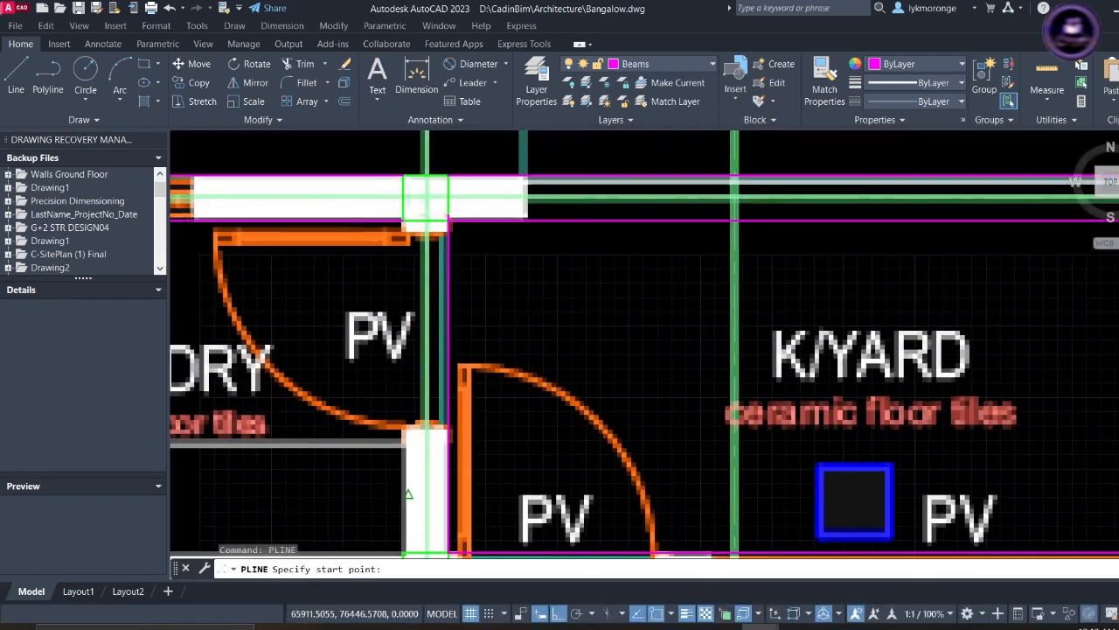
{"action": "left_click", "coordinate": [403, 220]}
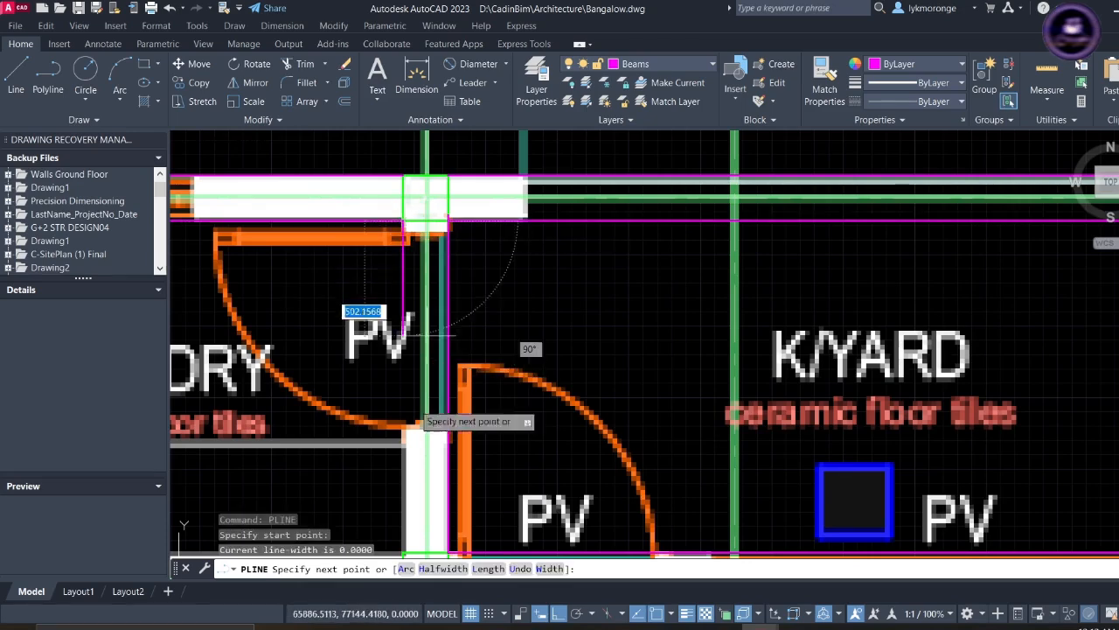
{"action": "middle_click_drag", "start_coordinate": [419, 472], "coordinate": [435, 238]}
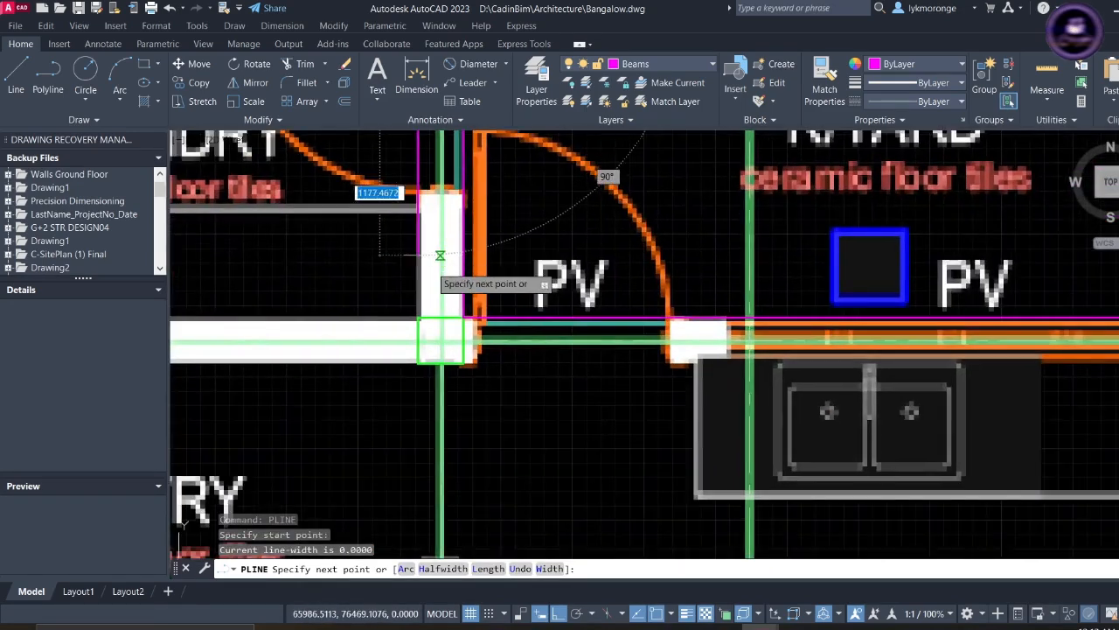
{"action": "left_click", "coordinate": [418, 319]}
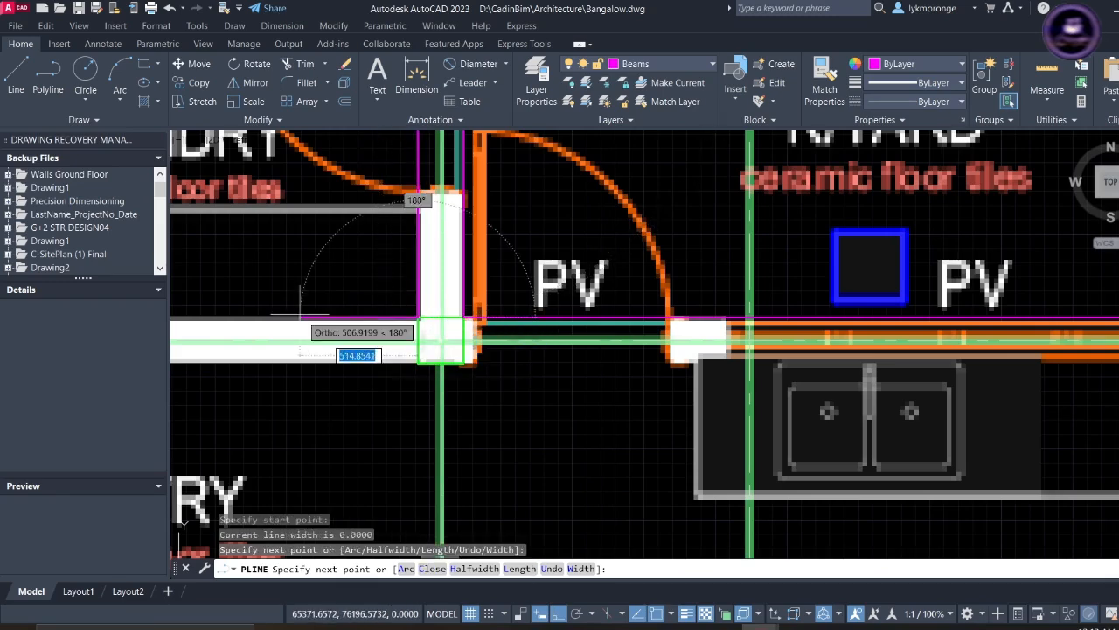
- Continue the polyline along the laundry-side faces of the grid 2 and grid A walls to the grid A/1 corner column, and end it
{"action": "middle_click_drag", "start_coordinate": [298, 315], "coordinate": [325, 311]}
{"action": "scroll", "coordinate": [325, 312], "scroll_direction": "down", "scroll_amount": 4}
{"action": "scroll", "coordinate": [536, 329], "scroll_direction": "down", "scroll_amount": 2}
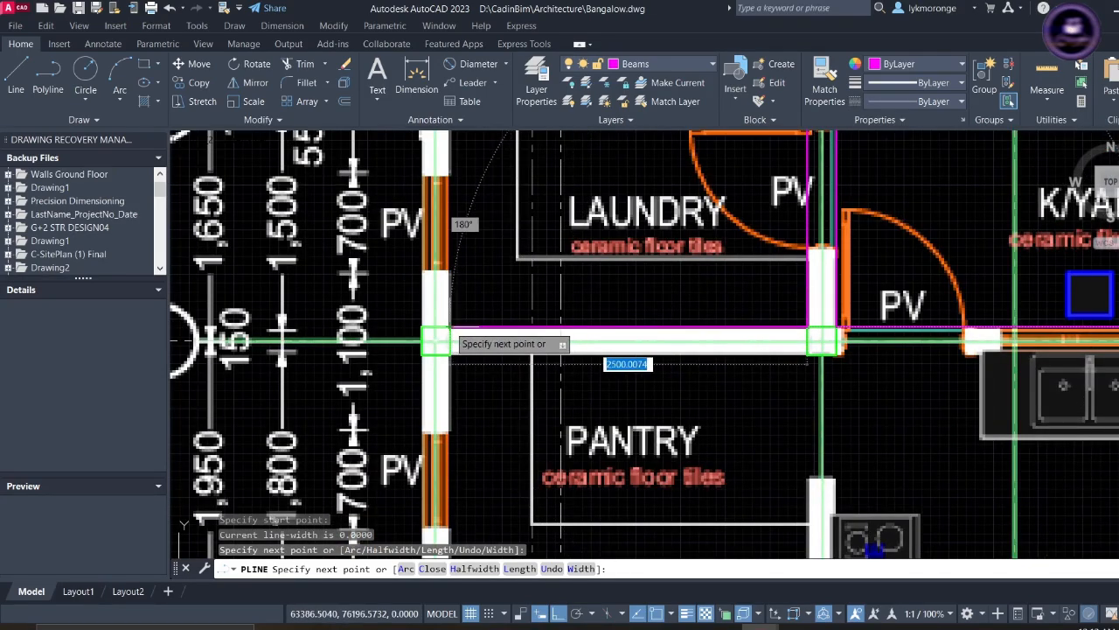
{"action": "left_click", "coordinate": [449, 327]}
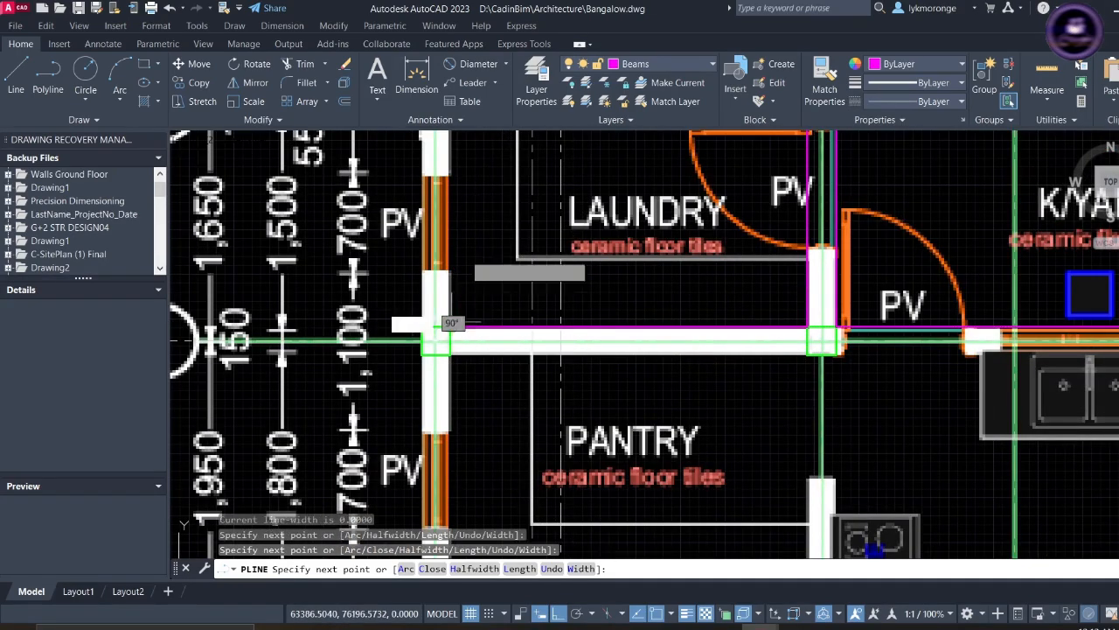
{"action": "mouse_move", "coordinate": [458, 227]}
{"action": "middle_mouse_down"}
{"action": "mouse_move", "coordinate": [459, 361]}
{"action": "mouse_move", "coordinate": [429, 518]}
{"action": "middle_mouse_up"}
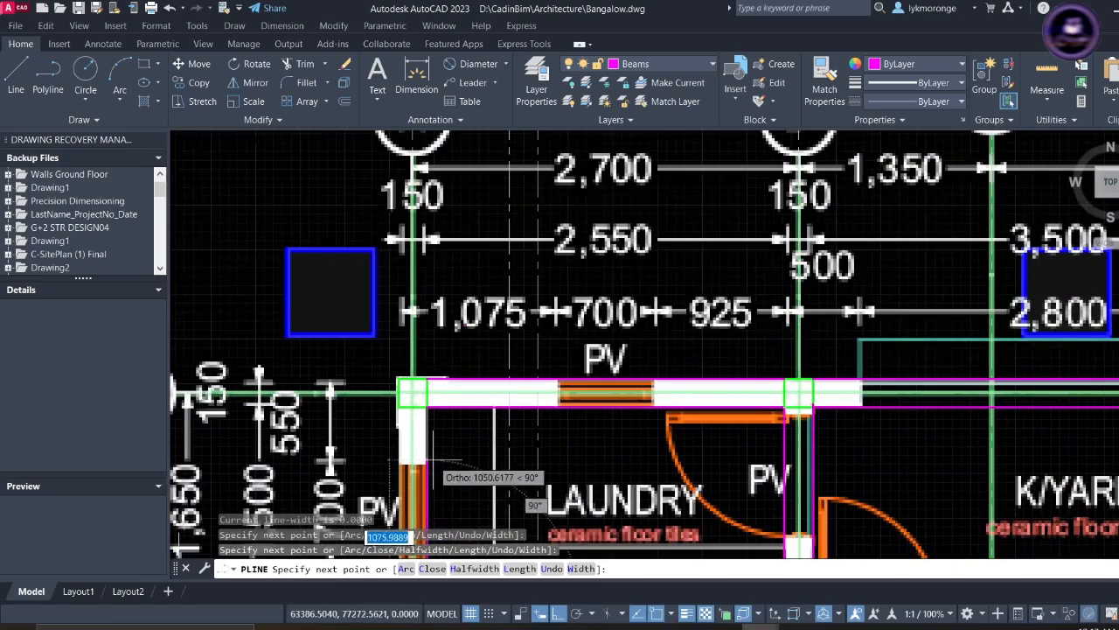
{"action": "left_click", "coordinate": [424, 405]}
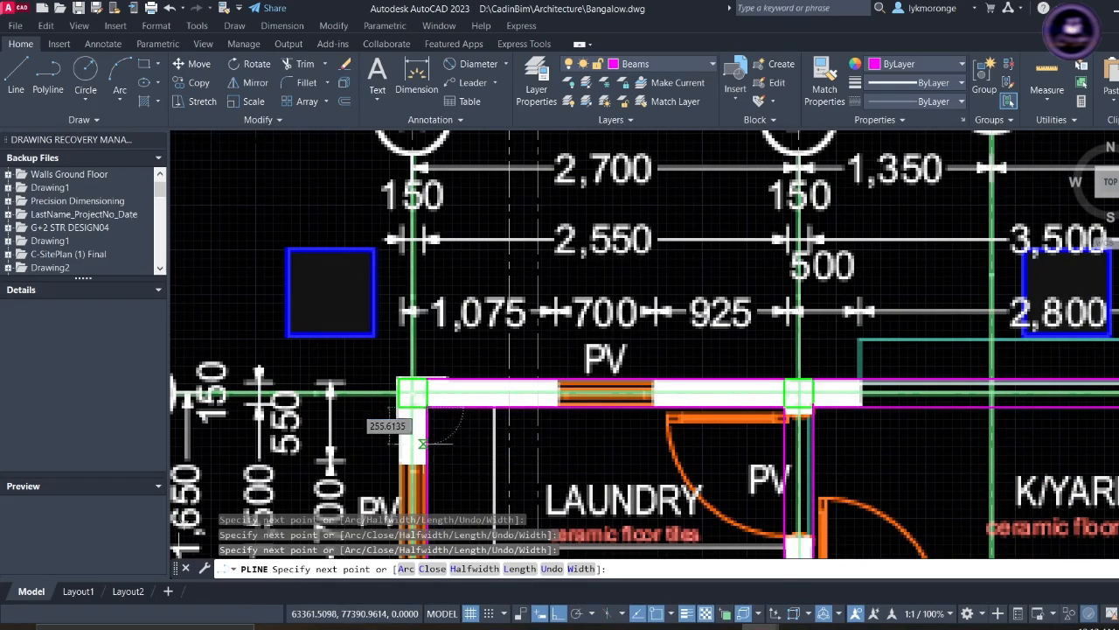
{"action": "key", "text": "Escape"}
- Draw a beam polyline along the outer face of the laundry's grid A wall, from the grid 1 column to the grid 2 column
{"action": "right_click", "coordinate": [365, 365]}
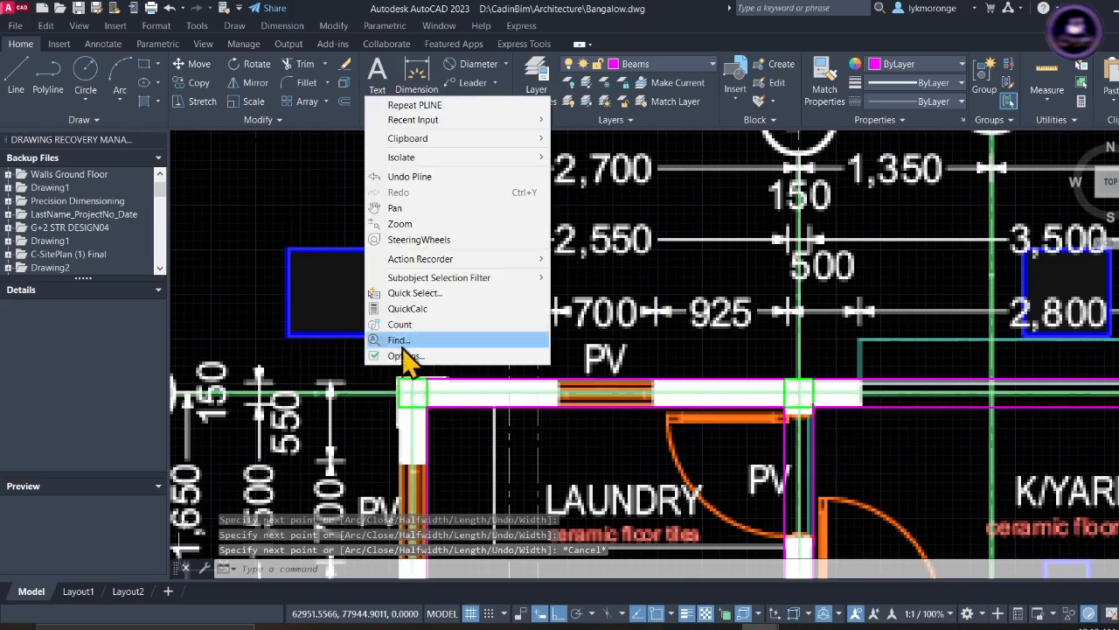
{"action": "left_click", "coordinate": [424, 104]}
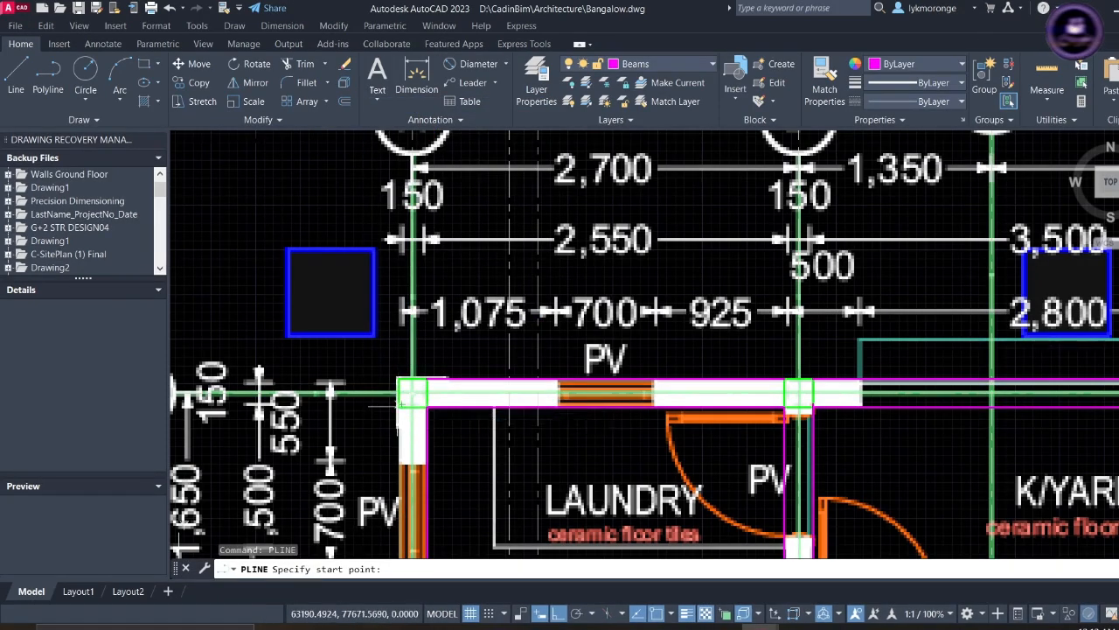
{"action": "scroll", "coordinate": [398, 399], "scroll_direction": "up", "scroll_amount": 3}
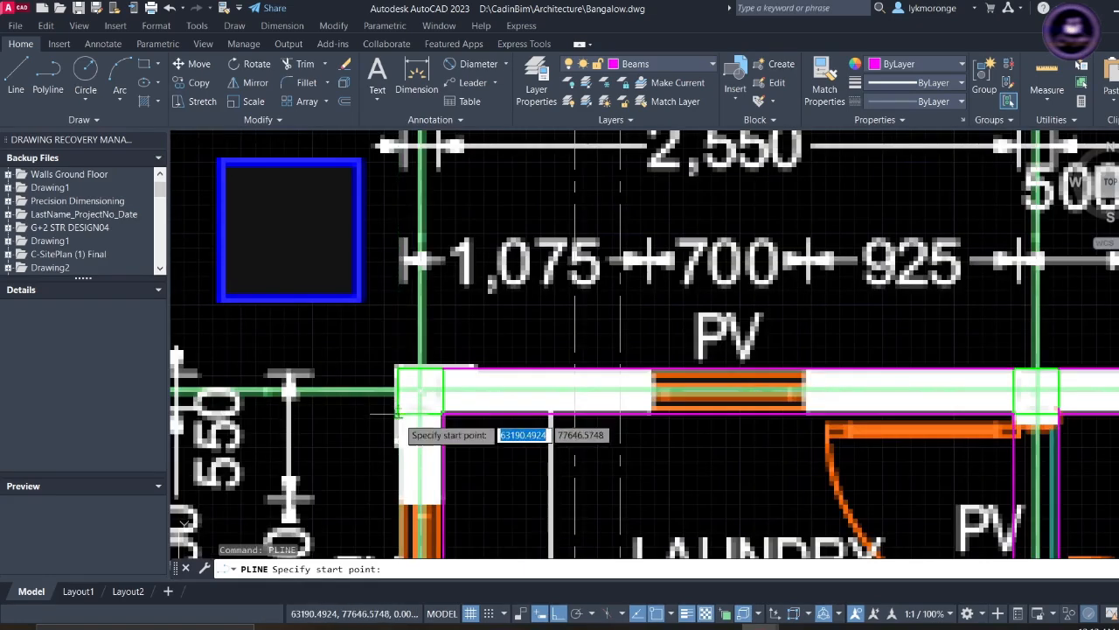
{"action": "scroll", "coordinate": [399, 417], "scroll_direction": "up", "scroll_amount": 5}
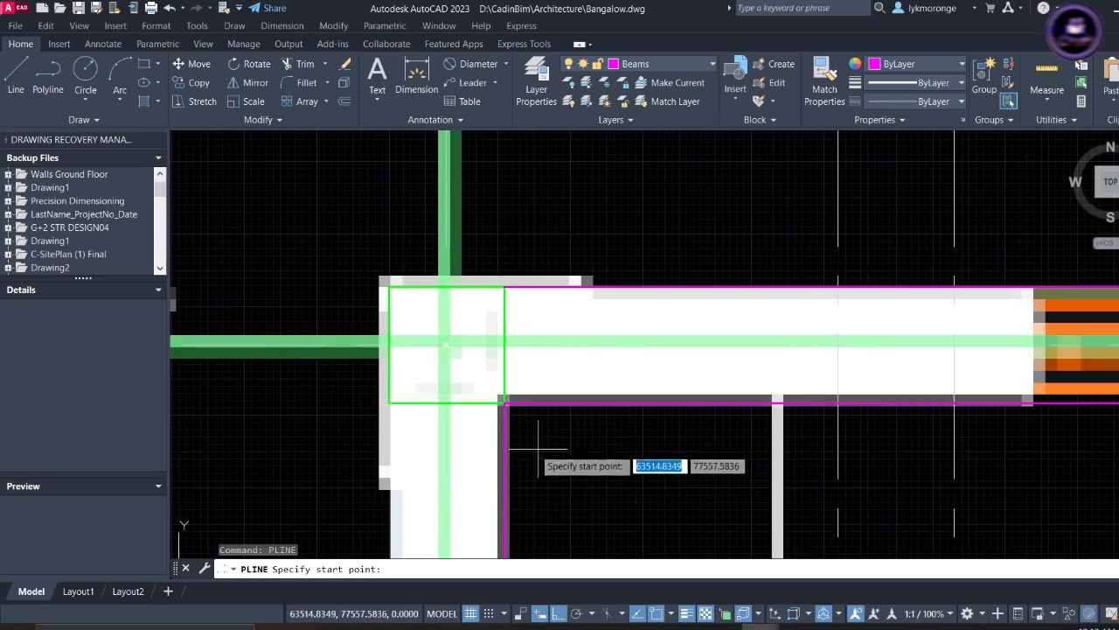
{"action": "left_click", "coordinate": [389, 403]}
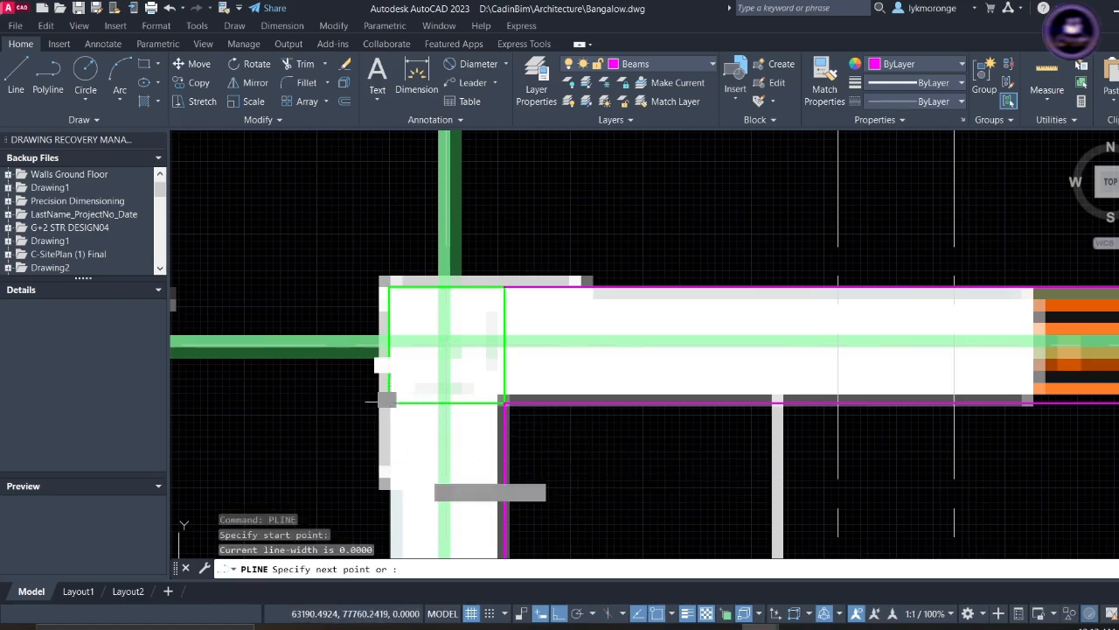
{"action": "scroll", "coordinate": [389, 403], "scroll_direction": "down", "scroll_amount": 5}
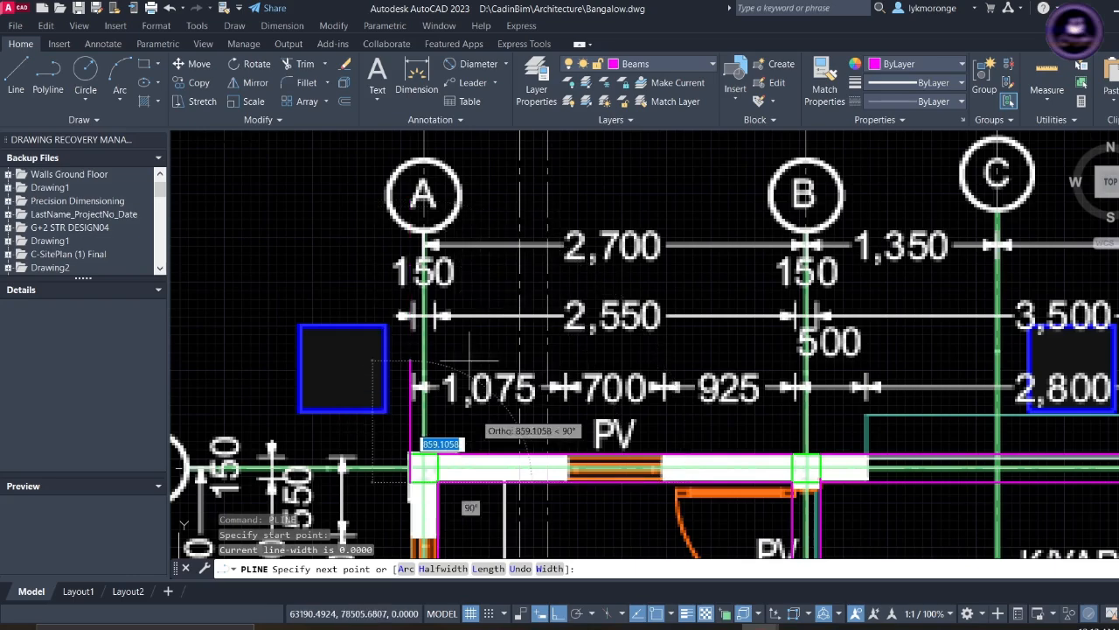
{"action": "scroll", "coordinate": [453, 300], "scroll_direction": "down", "scroll_amount": 3}
{"action": "middle_click_drag", "start_coordinate": [453, 299], "coordinate": [486, 139]}
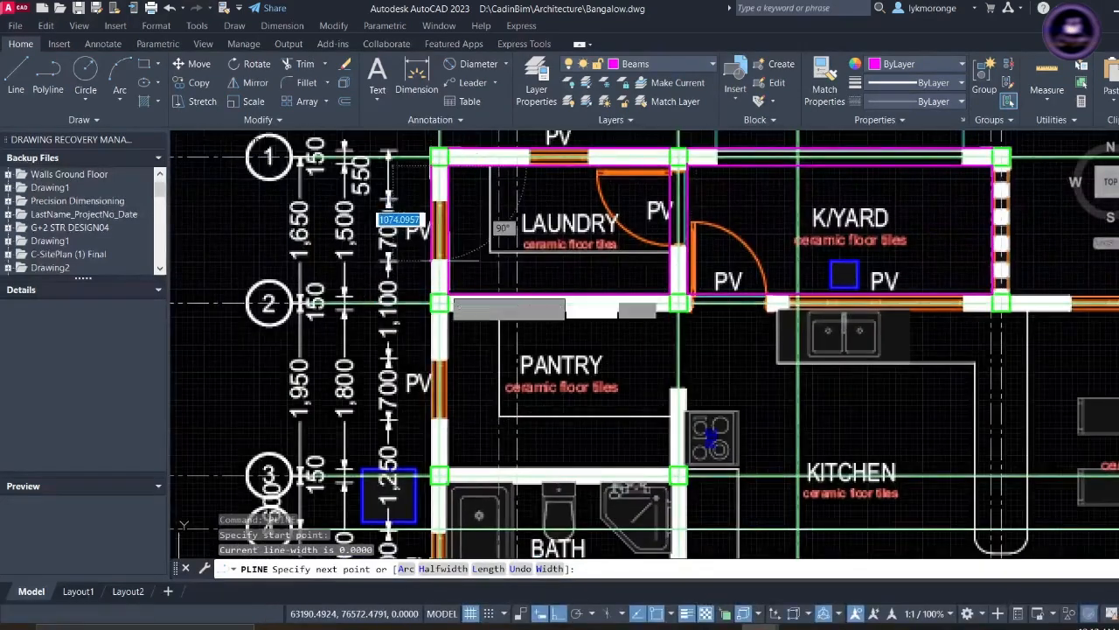
{"action": "scroll", "coordinate": [438, 315], "scroll_direction": "up", "scroll_amount": 4}
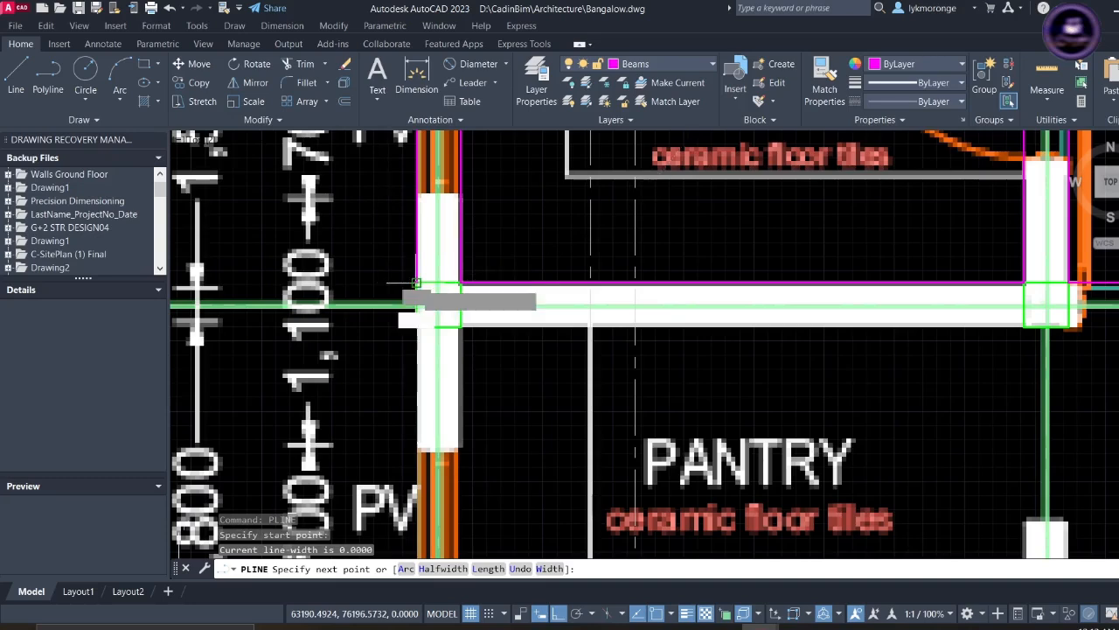
{"action": "left_click", "coordinate": [416, 283]}
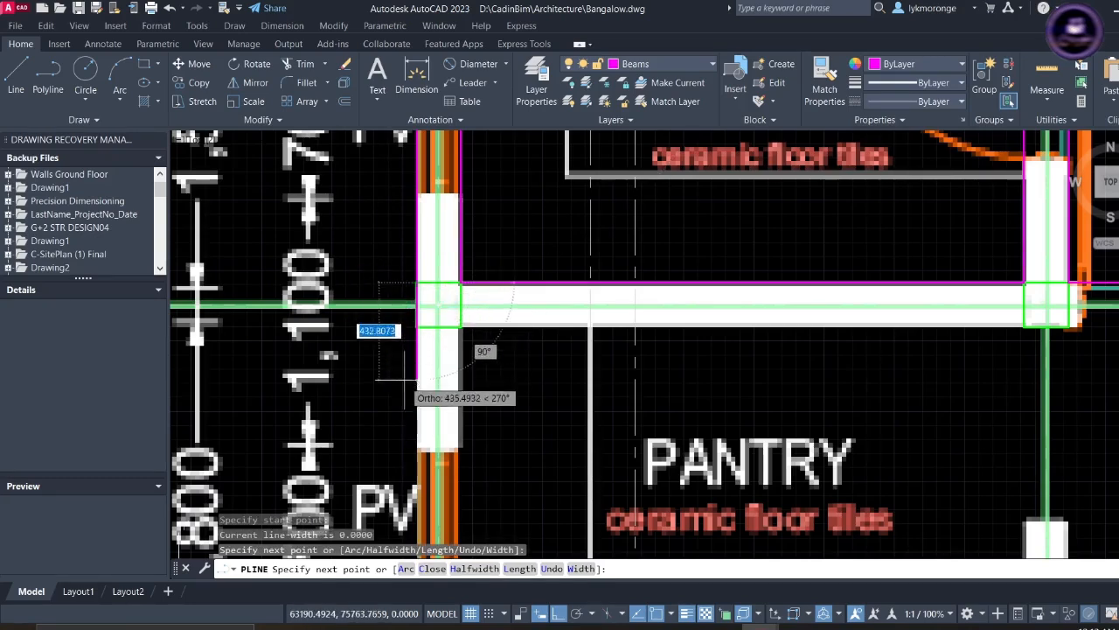
{"action": "key", "text": "Escape"}
- Draw a beam polyline along the outer face of the pantry's grid A wall, from the grid 2 column to the grid 3 column
{"action": "right_click", "coordinate": [373, 356]}
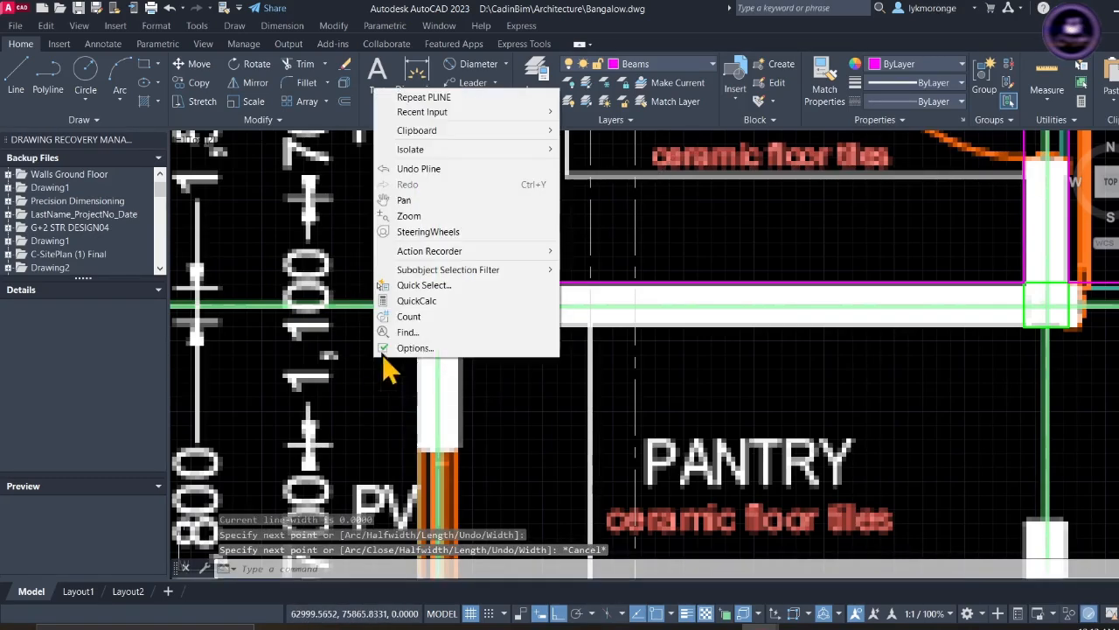
{"action": "left_click", "coordinate": [411, 95]}
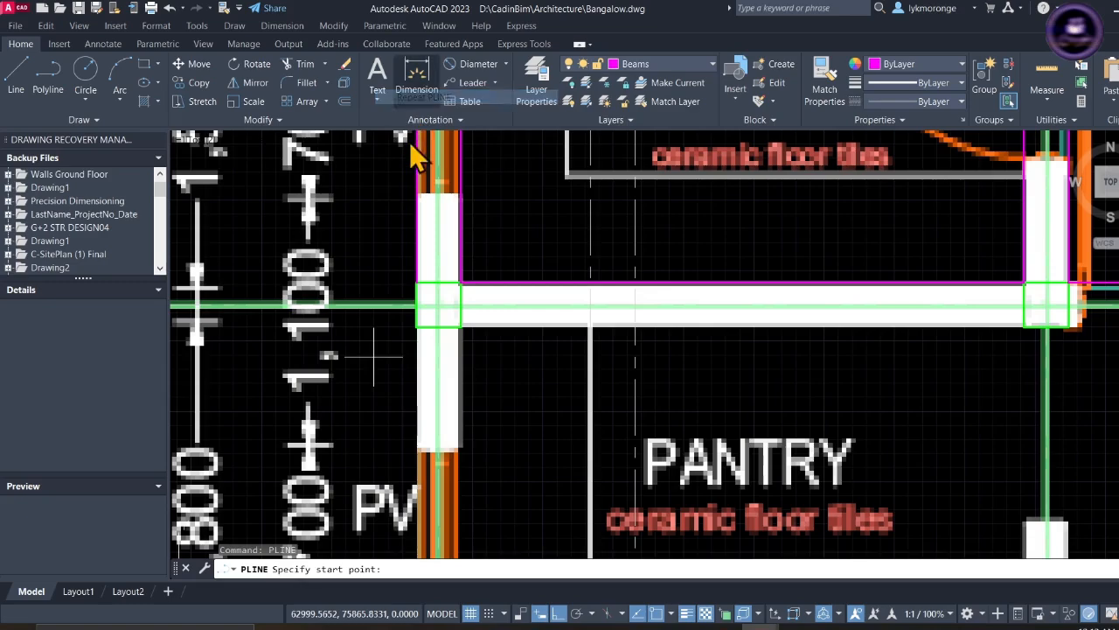
{"action": "left_click", "coordinate": [416, 328]}
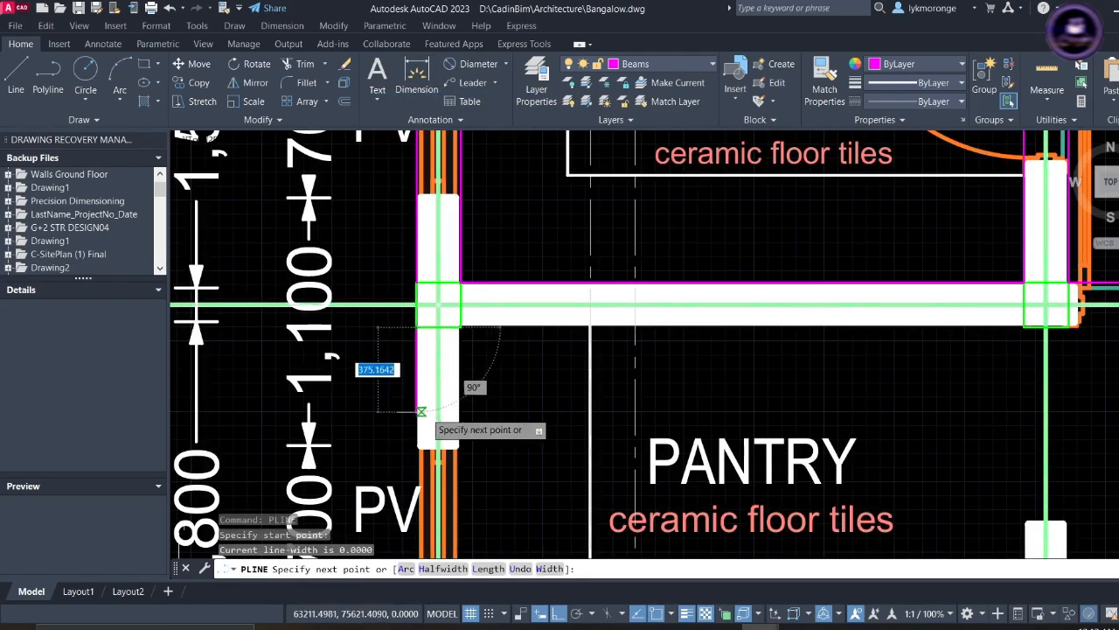
{"action": "scroll", "coordinate": [426, 417], "scroll_direction": "down", "scroll_amount": 4}
{"action": "middle_click_drag", "start_coordinate": [427, 428], "coordinate": [428, 243]}
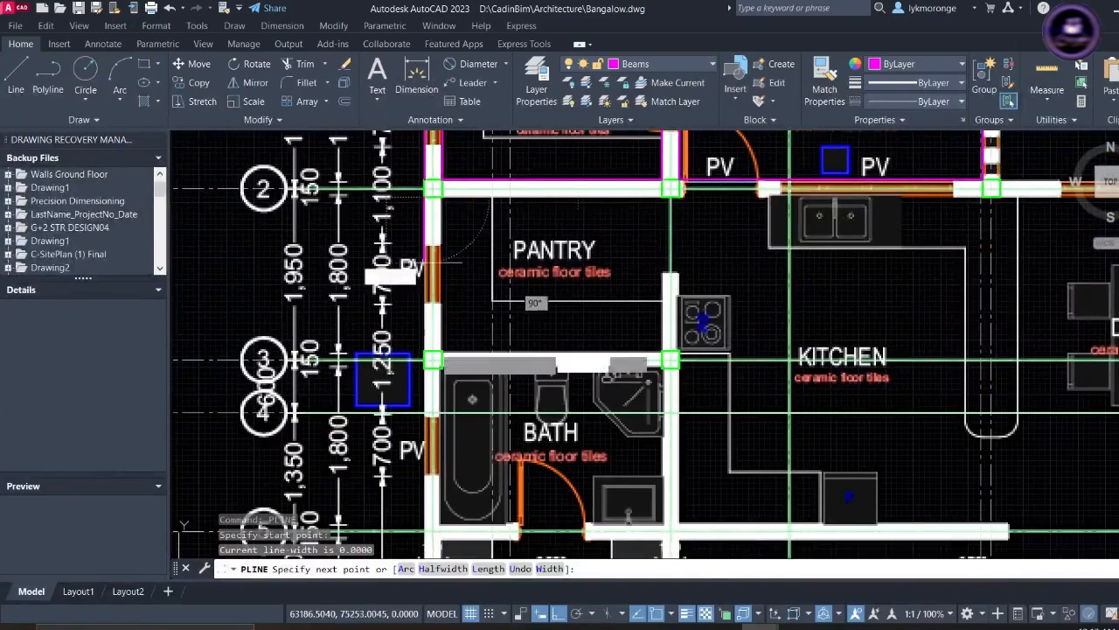
{"action": "scroll", "coordinate": [429, 355], "scroll_direction": "up", "scroll_amount": 2}
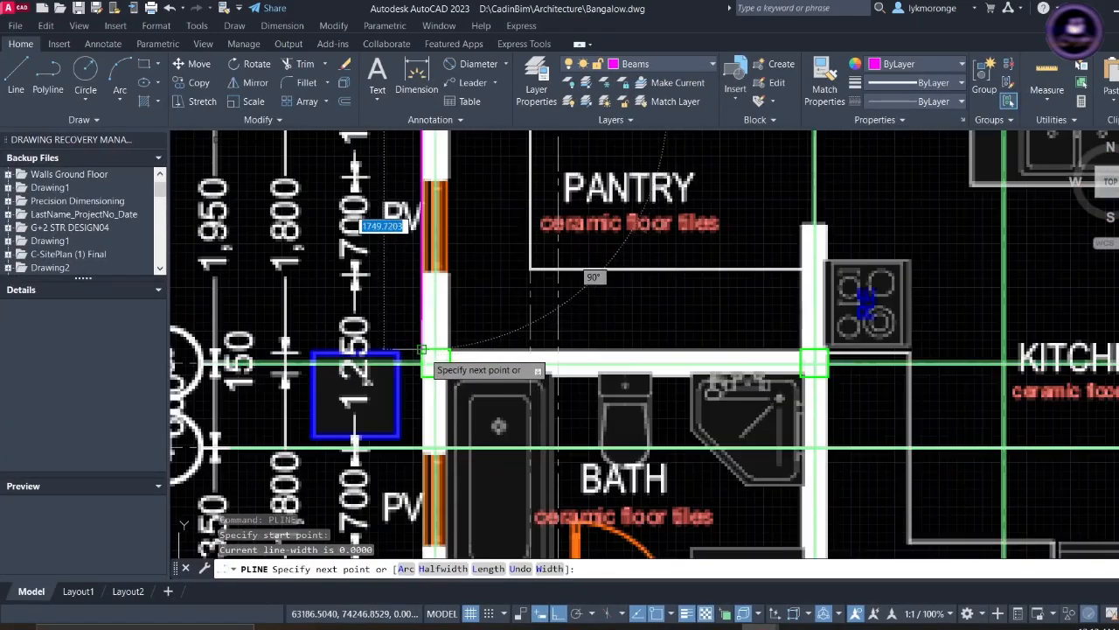
{"action": "scroll", "coordinate": [422, 350], "scroll_direction": "up", "scroll_amount": 4}
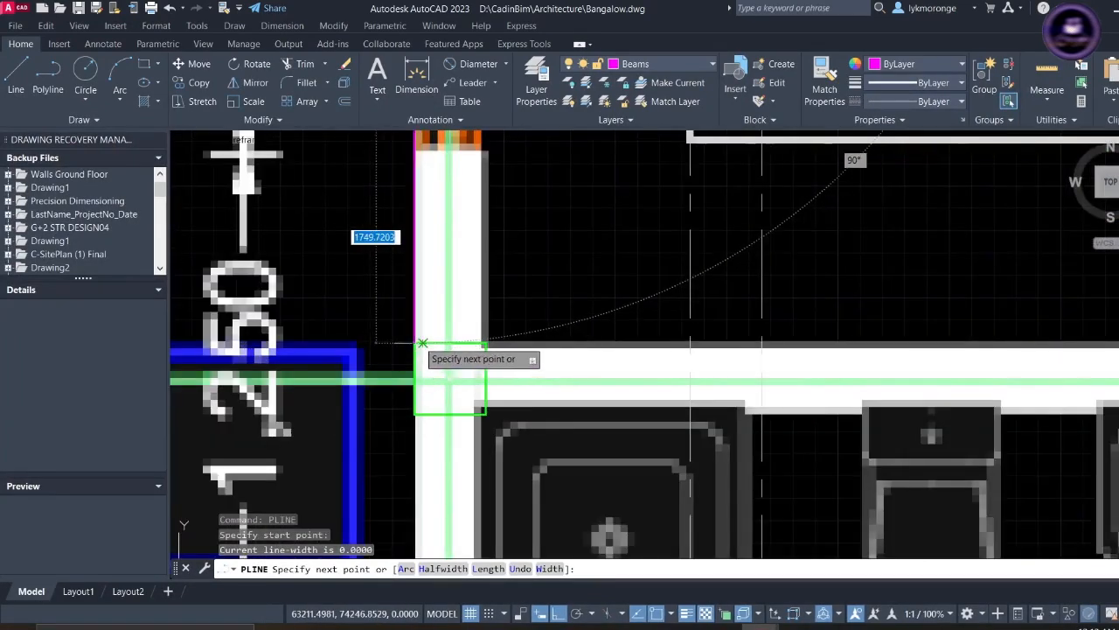
{"action": "left_click", "coordinate": [416, 344]}
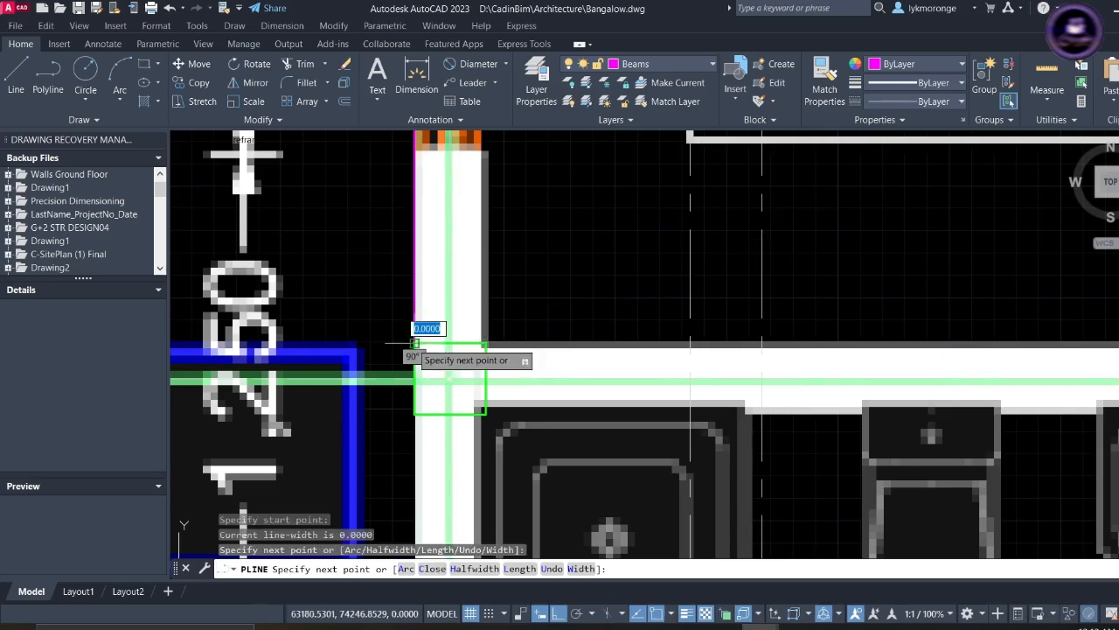
{"action": "key", "text": "Escape"}
- Draw a beam polyline along the pantry-side faces of the grid A, grid 3 and grid B walls, starting at the grid A/2 column
{"action": "right_click", "coordinate": [484, 290]}
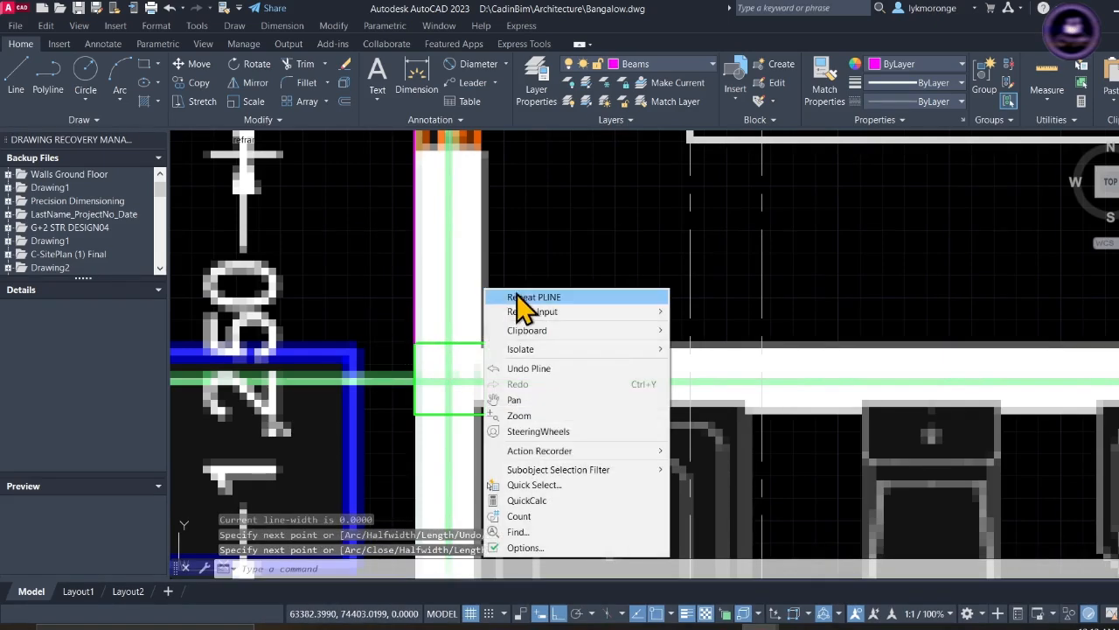
{"action": "left_click", "coordinate": [533, 298]}
{"action": "middle_click_drag", "start_coordinate": [483, 290], "coordinate": [450, 470]}
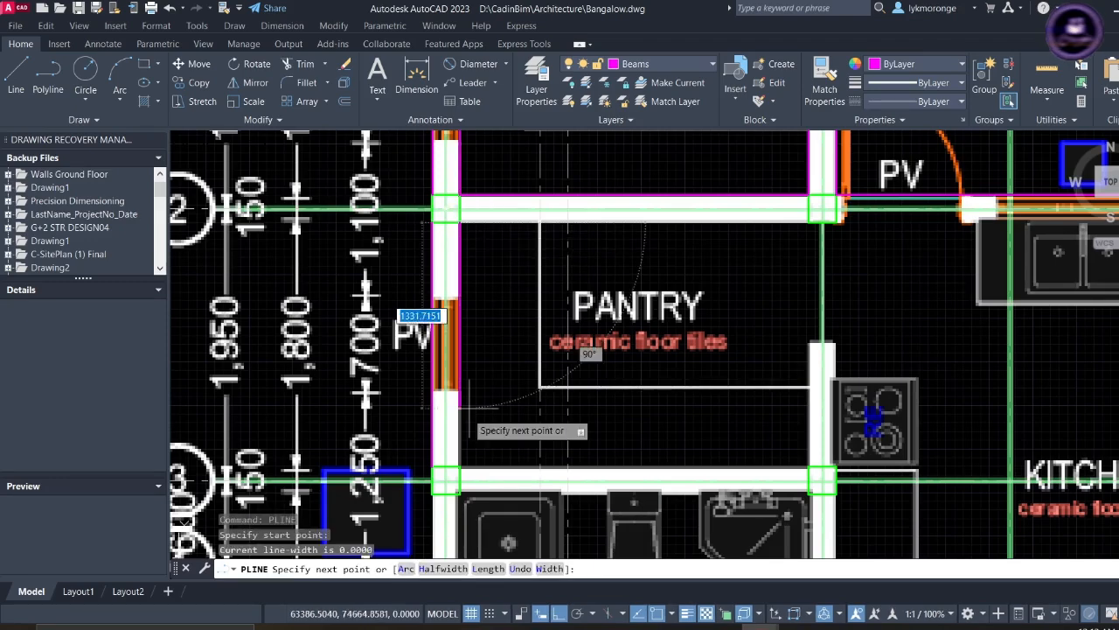
{"action": "middle_click_drag", "start_coordinate": [467, 418], "coordinate": [460, 313]}
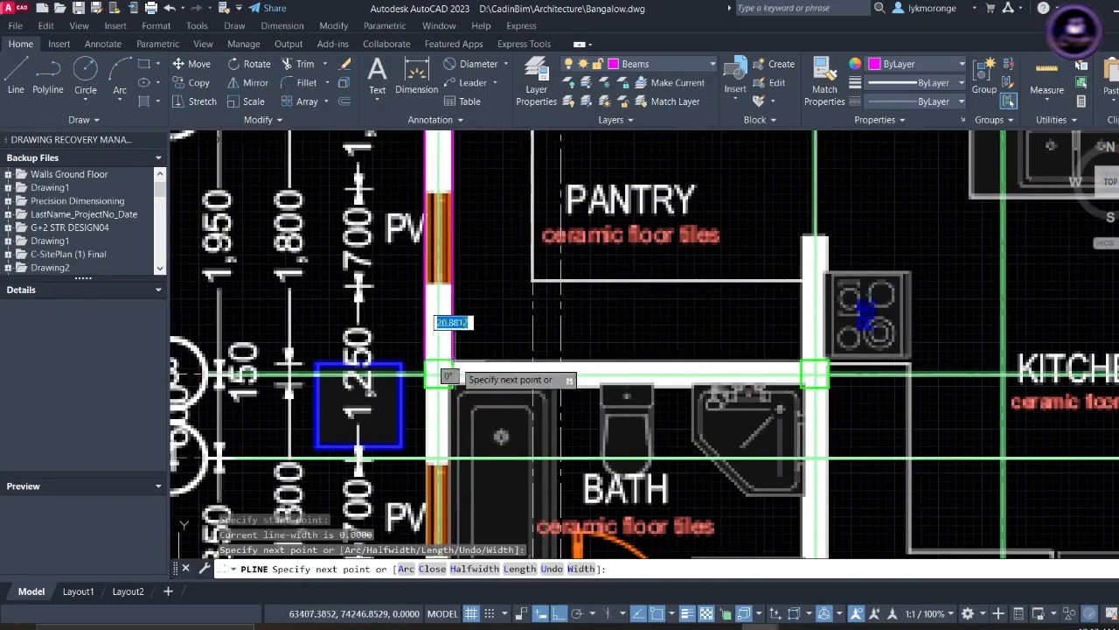
{"action": "scroll", "coordinate": [622, 382], "scroll_direction": "up", "scroll_amount": 5}
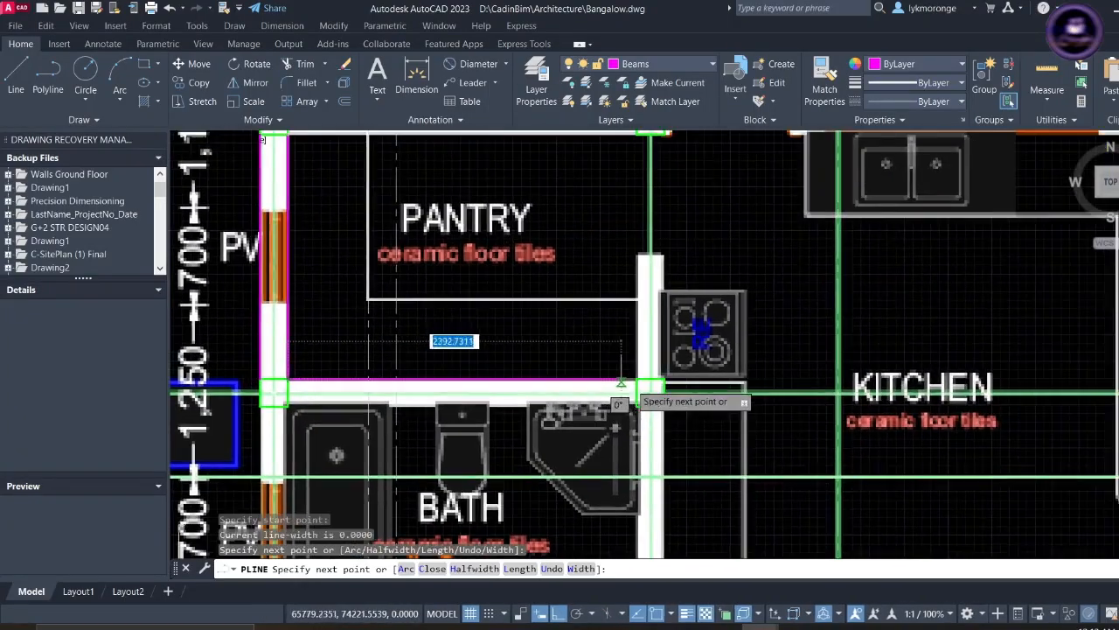
{"action": "left_click", "coordinate": [631, 374]}
{"action": "scroll", "coordinate": [629, 376], "scroll_direction": "down", "scroll_amount": 5}
{"action": "key", "text": "Escape"}
- Draw a beam polyline along the kitchen-side face of the grid 2 wall, from the grid B column to the column past the sink
{"action": "right_click", "coordinate": [689, 324]}
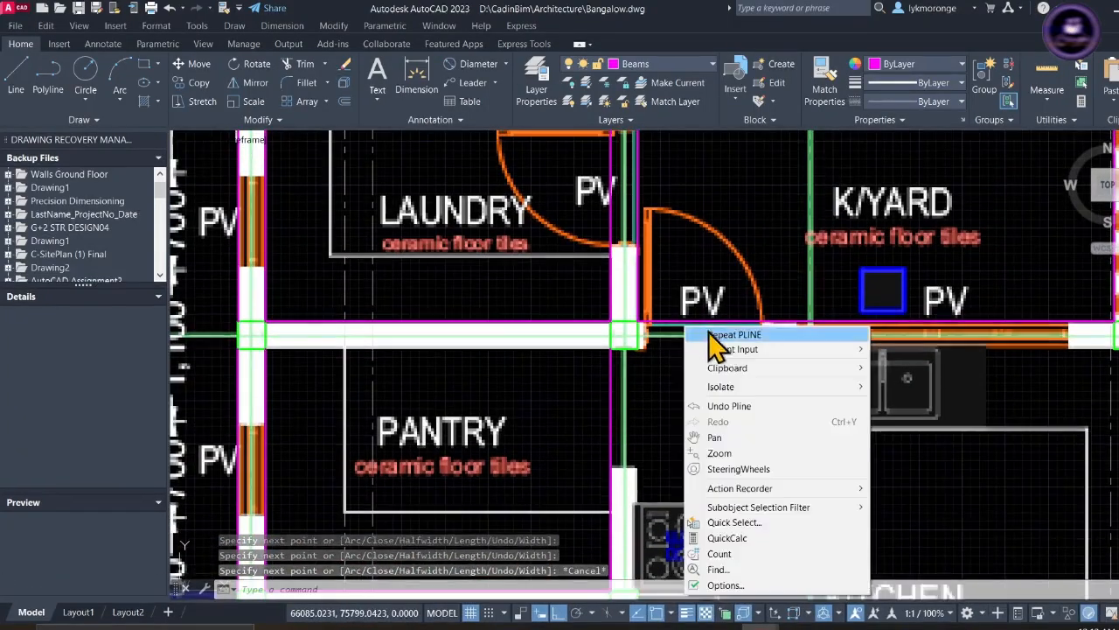
{"action": "left_click", "coordinate": [711, 332]}
{"action": "scroll", "coordinate": [638, 345], "scroll_direction": "up", "scroll_amount": 5}
{"action": "left_click", "coordinate": [645, 343]}
{"action": "scroll", "coordinate": [643, 344], "scroll_direction": "down", "scroll_amount": 5}
{"action": "middle_click_drag", "start_coordinate": [637, 383], "coordinate": [187, 364]}
{"action": "scroll", "coordinate": [669, 329], "scroll_direction": "up", "scroll_amount": 5}
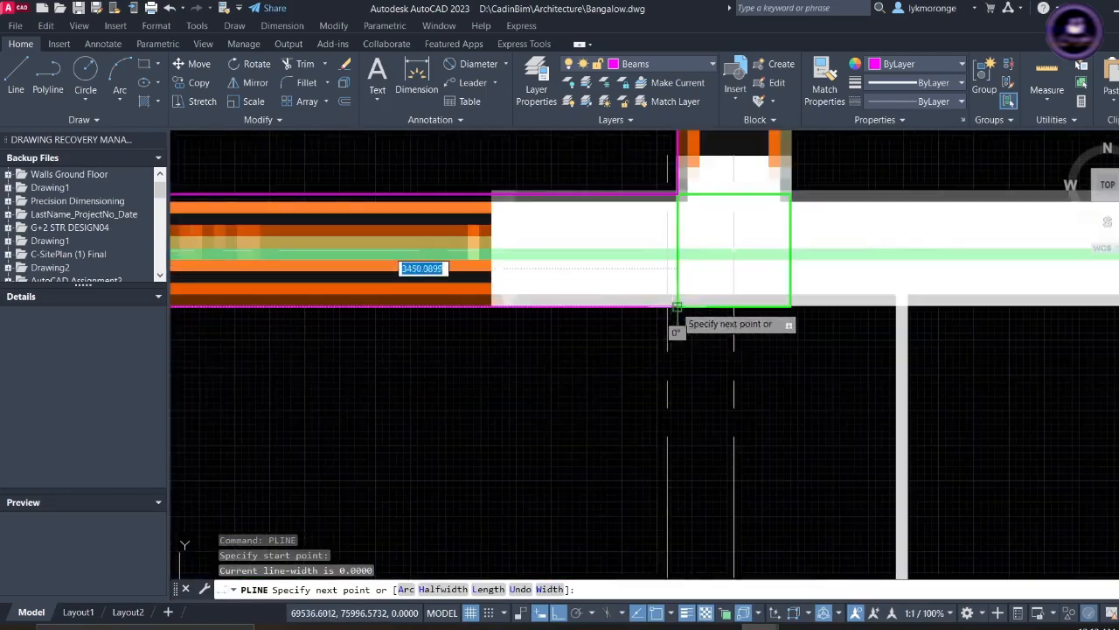
{"action": "left_click", "coordinate": [676, 307]}
{"action": "key", "text": "Escape"}
- Draw a beam polyline along the outer face of the dining room's grid 2 wall, from the kitchen yard's corner column to the grid D column
{"action": "right_click", "coordinate": [844, 358]}
{"action": "left_click", "coordinate": [875, 95]}
{"action": "left_click", "coordinate": [792, 183]}
{"action": "scroll", "coordinate": [792, 182], "scroll_direction": "down", "scroll_amount": 5}
{"action": "middle_click_drag", "start_coordinate": [954, 194], "coordinate": [761, 319]}
{"action": "left_click", "coordinate": [712, 290]}
{"action": "key", "text": "Escape"}
- Draw a beam polyline along the dining-side face of the grid 2 wall, from the grid D column back to the kitchen yard's corner column
{"action": "right_click", "coordinate": [628, 373]}
{"action": "left_click", "coordinate": [663, 113]}
{"action": "left_click", "coordinate": [711, 314]}
{"action": "left_click", "coordinate": [599, 297]}
{"action": "key", "text": "Escape"}
{"action": "scroll", "coordinate": [499, 367], "scroll_direction": "down", "scroll_amount": 5}
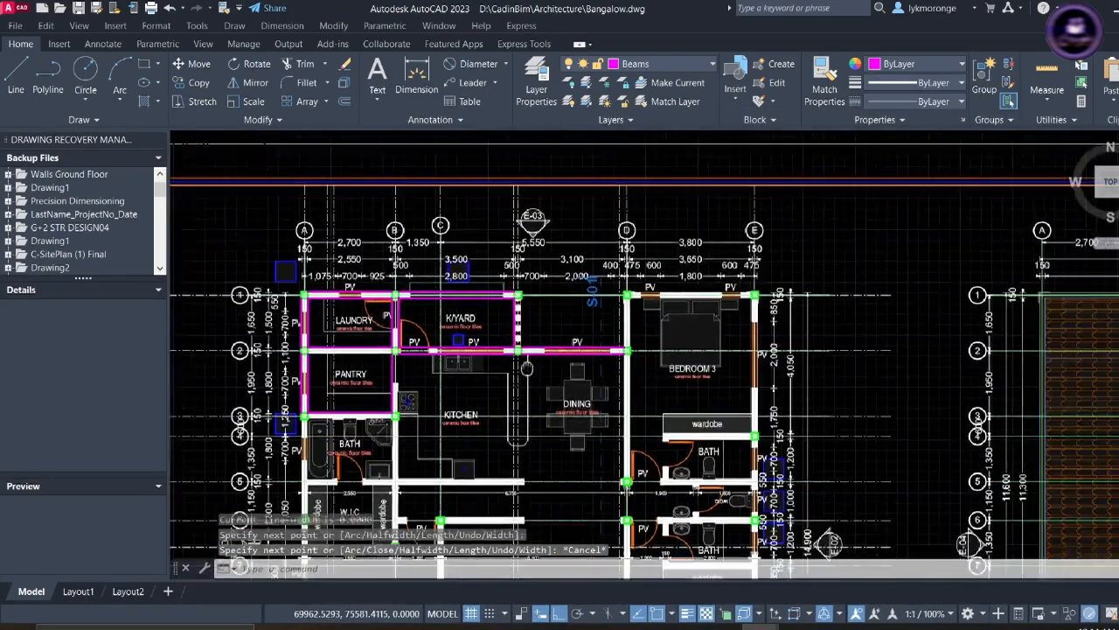
- Draw a beam polyline along the kitchen-side face of the grid B wall, from the grid 3 column corner to the grid 2 column corner
{"action": "middle_click_drag", "start_coordinate": [525, 367], "coordinate": [600, 330]}
{"action": "right_click", "coordinate": [457, 349]}
{"action": "left_click", "coordinate": [486, 358]}
{"action": "scroll", "coordinate": [484, 336], "scroll_direction": "up", "scroll_amount": 5}
{"action": "left_click", "coordinate": [448, 405]}
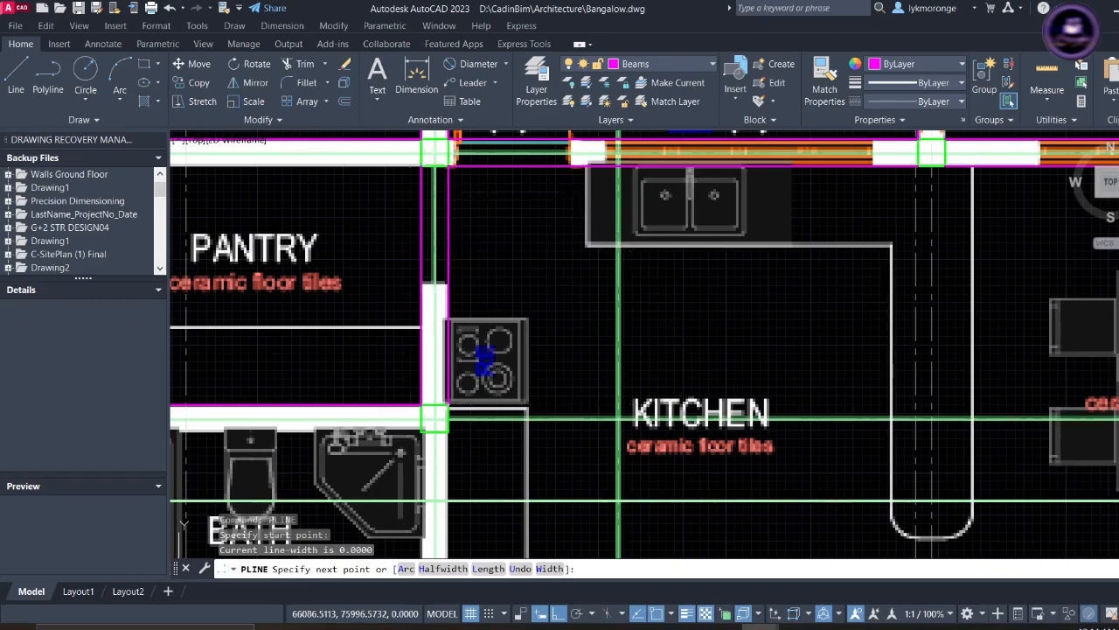
{"action": "left_click", "coordinate": [449, 166]}
{"action": "key", "text": "Escape"}
- Draw a beam polyline along the bath-side face of the grid 3 wall, from the grid A column corner to the grid B column
{"action": "scroll", "coordinate": [446, 164], "scroll_direction": "down", "scroll_amount": 10}
{"action": "middle_click_drag", "start_coordinate": [455, 168], "coordinate": [449, 248]}
{"action": "right_click", "coordinate": [449, 249]}
{"action": "left_click", "coordinate": [477, 261]}
{"action": "scroll", "coordinate": [394, 255], "scroll_direction": "up", "scroll_amount": 10}
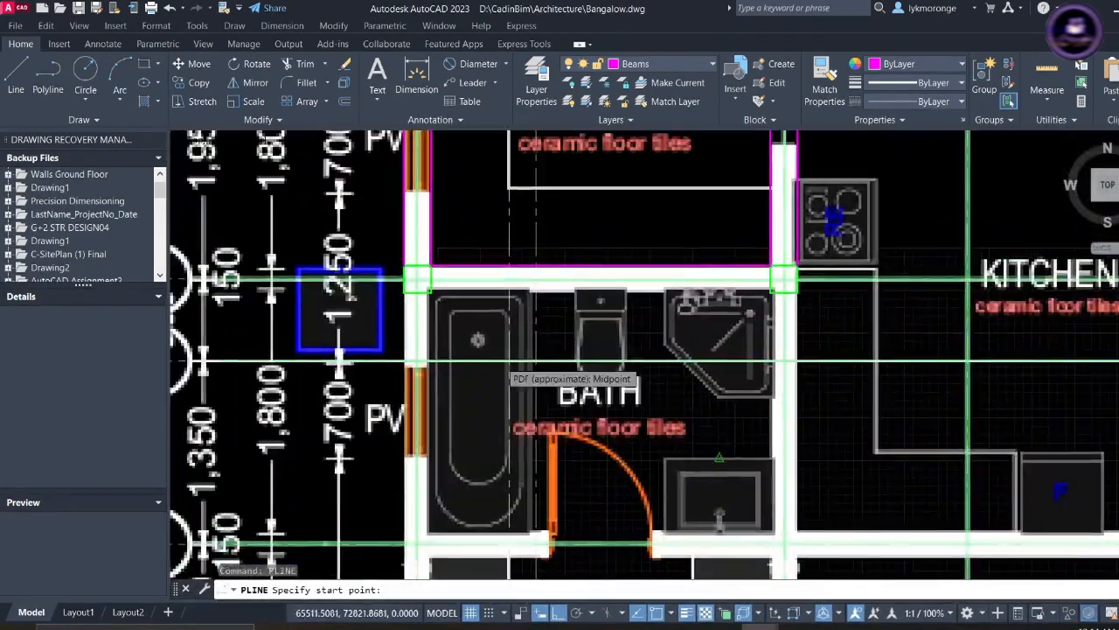
{"action": "left_click", "coordinate": [431, 293]}
{"action": "scroll", "coordinate": [768, 299], "scroll_direction": "up", "scroll_amount": 5}
{"action": "left_click", "coordinate": [775, 276]}
{"action": "key", "text": "Escape"}
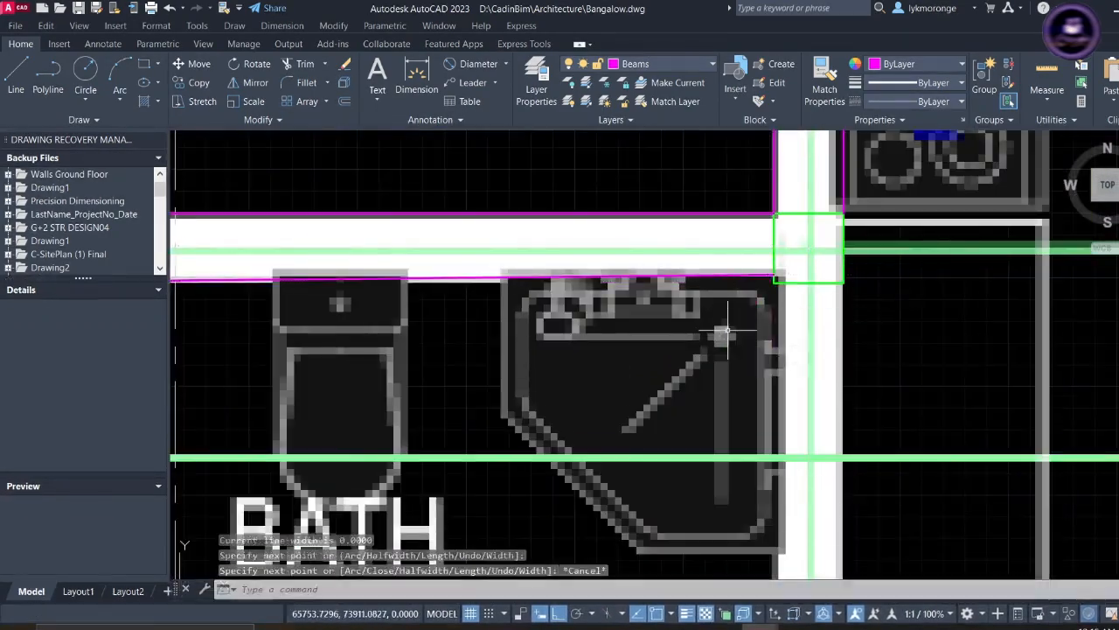
- Draw a beam polyline along the bath-side face of the grid 3 wall and down the grid B wall to the column beside the W.I.C. wardrobe
{"action": "scroll", "coordinate": [727, 331], "scroll_direction": "down", "scroll_amount": 5}
{"action": "left_click", "coordinate": [334, 281]}
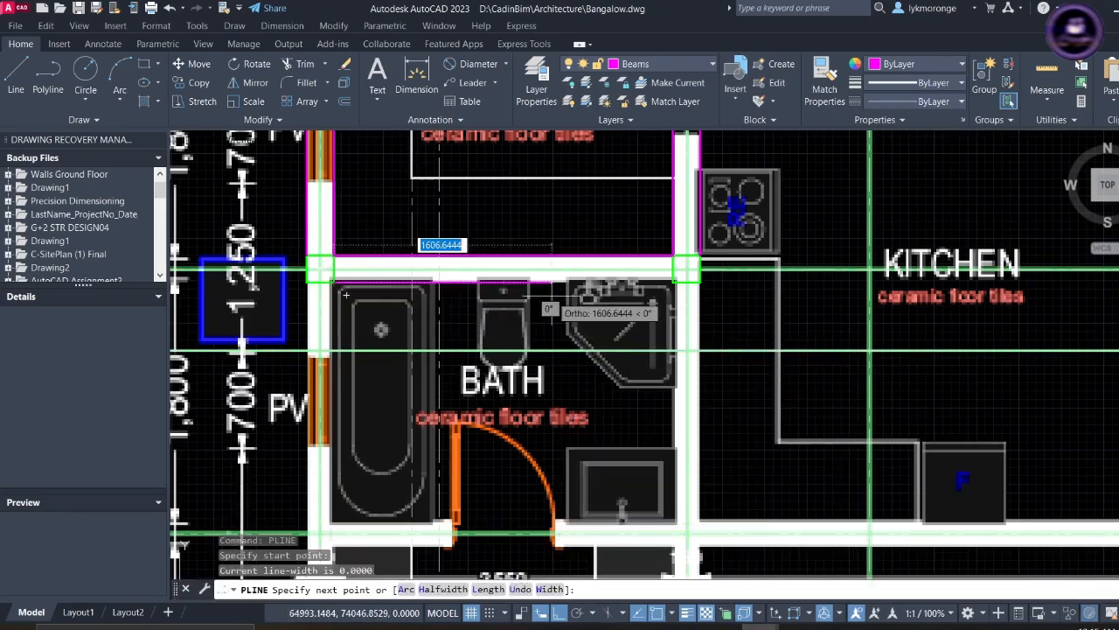
{"action": "scroll", "coordinate": [671, 280], "scroll_direction": "up", "scroll_amount": 6}
{"action": "left_click", "coordinate": [687, 286]}
{"action": "scroll", "coordinate": [684, 306], "scroll_direction": "down", "scroll_amount": 8}
{"action": "middle_click_drag", "start_coordinate": [678, 344], "coordinate": [622, 148]}
{"action": "scroll", "coordinate": [634, 408], "scroll_direction": "up", "scroll_amount": 7}
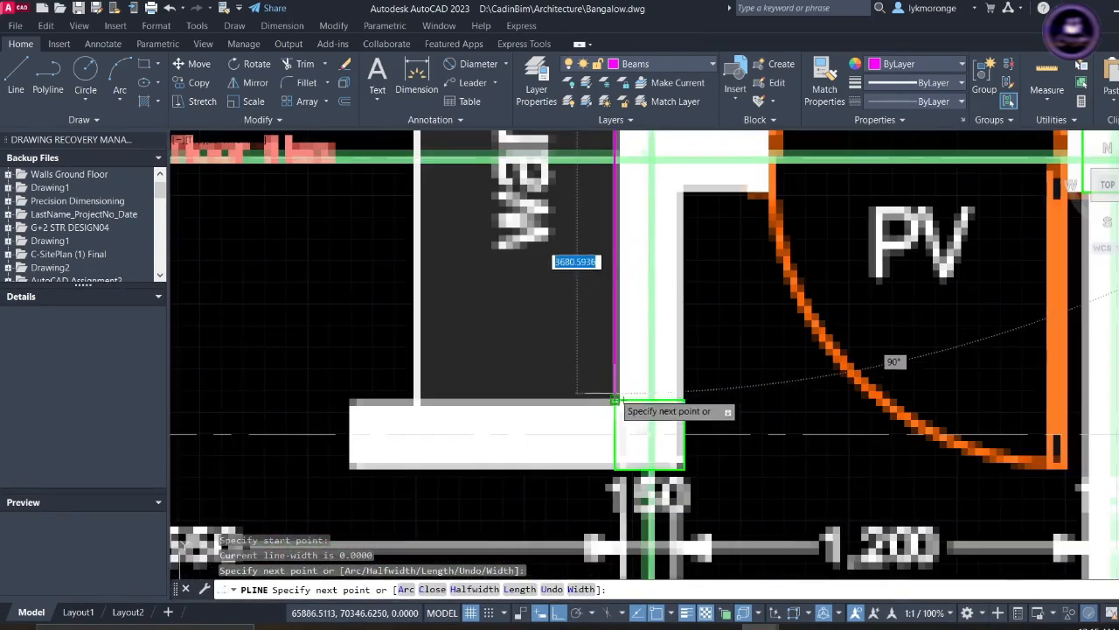
{"action": "scroll", "coordinate": [614, 401], "scroll_direction": "down", "scroll_amount": 6}
{"action": "middle_click_drag", "start_coordinate": [615, 402], "coordinate": [721, 468]}
{"action": "key", "text": "space"}
- Draw a beam polyline along the inner face of the grid A wall, from the grid 3 column to the grid 6 column
{"action": "scroll", "coordinate": [502, 152], "scroll_direction": "up", "scroll_amount": 8}
{"action": "left_click", "coordinate": [522, 160]}
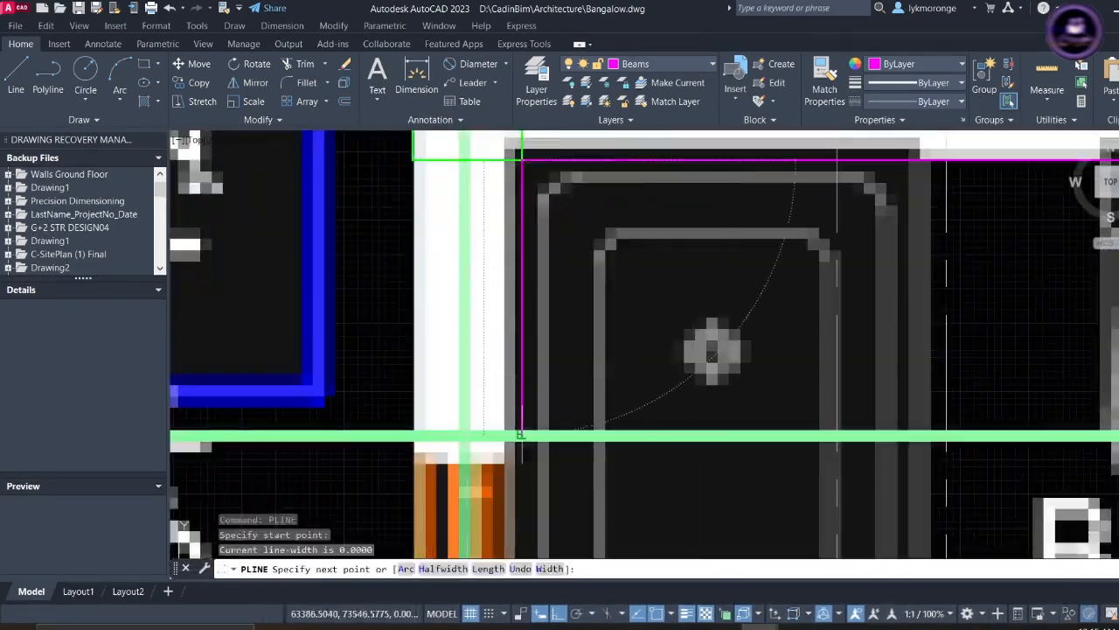
{"action": "scroll", "coordinate": [523, 439], "scroll_direction": "down", "scroll_amount": 6}
{"action": "middle_click_drag", "start_coordinate": [524, 551], "coordinate": [539, 259]}
{"action": "scroll", "coordinate": [539, 489], "scroll_direction": "up", "scroll_amount": 8}
{"action": "left_click", "coordinate": [539, 296]}
{"action": "key", "text": "space"}
- Draw a beam polyline along the outer face of the grid A wall, from the grid 6 column up to the grid 3 column
{"action": "key", "text": "space"}
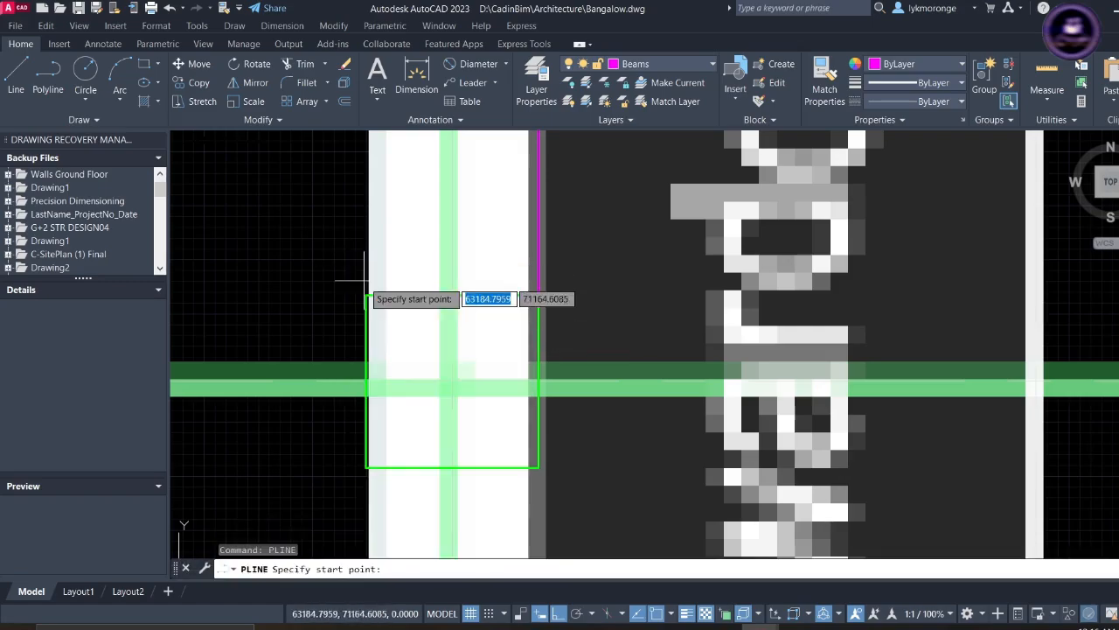
{"action": "left_click", "coordinate": [368, 295]}
{"action": "scroll", "coordinate": [357, 215], "scroll_direction": "down", "scroll_amount": 2}
{"action": "middle_click_drag", "start_coordinate": [356, 215], "coordinate": [425, 577]}
{"action": "scroll", "coordinate": [437, 564], "scroll_direction": "down", "scroll_amount": 8}
{"action": "scroll", "coordinate": [428, 366], "scroll_direction": "up", "scroll_amount": 6}
{"action": "left_click", "coordinate": [455, 266]}
{"action": "key", "text": "Escape"}
- Draw a beam polyline along the master bedroom's inner face of the grid A wall, from the grid 6 column to the grid 8 column
{"action": "scroll", "coordinate": [455, 267], "scroll_direction": "down", "scroll_amount": 6}
{"action": "middle_click_drag", "start_coordinate": [436, 452], "coordinate": [495, 260]}
{"action": "right_click", "coordinate": [495, 260]}
{"action": "left_click", "coordinate": [516, 272]}
{"action": "scroll", "coordinate": [526, 333], "scroll_direction": "up", "scroll_amount": 2}
{"action": "left_click", "coordinate": [531, 330]}
{"action": "scroll", "coordinate": [524, 462], "scroll_direction": "down", "scroll_amount": 2}
{"action": "middle_click_drag", "start_coordinate": [526, 525], "coordinate": [536, 222]}
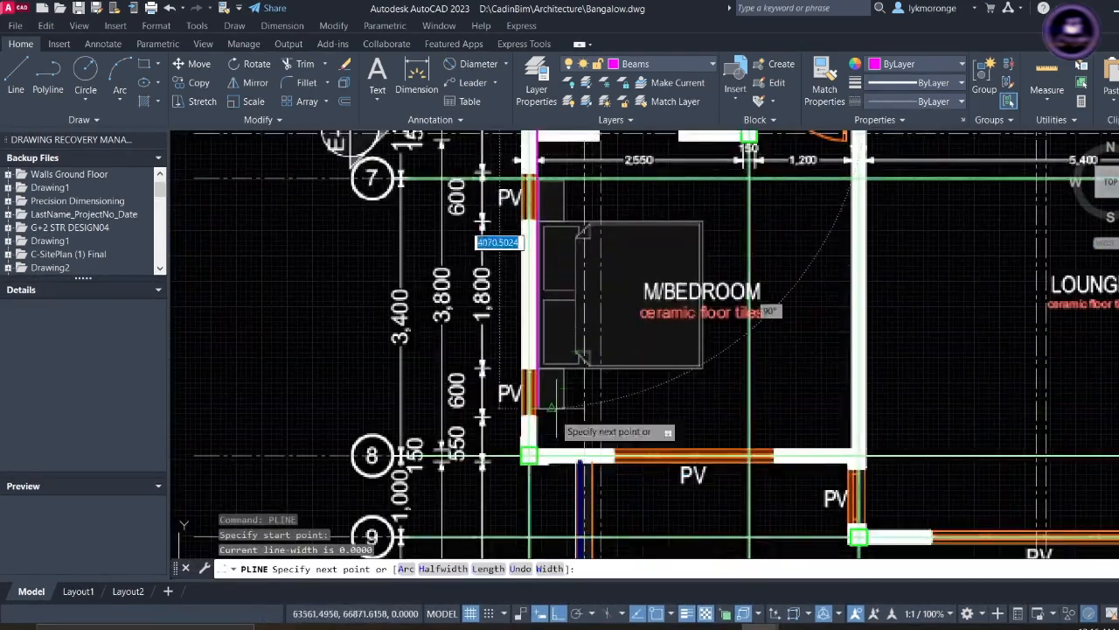
{"action": "left_click", "coordinate": [538, 448]}
{"action": "scroll", "coordinate": [711, 458], "scroll_direction": "down", "scroll_amount": 4}
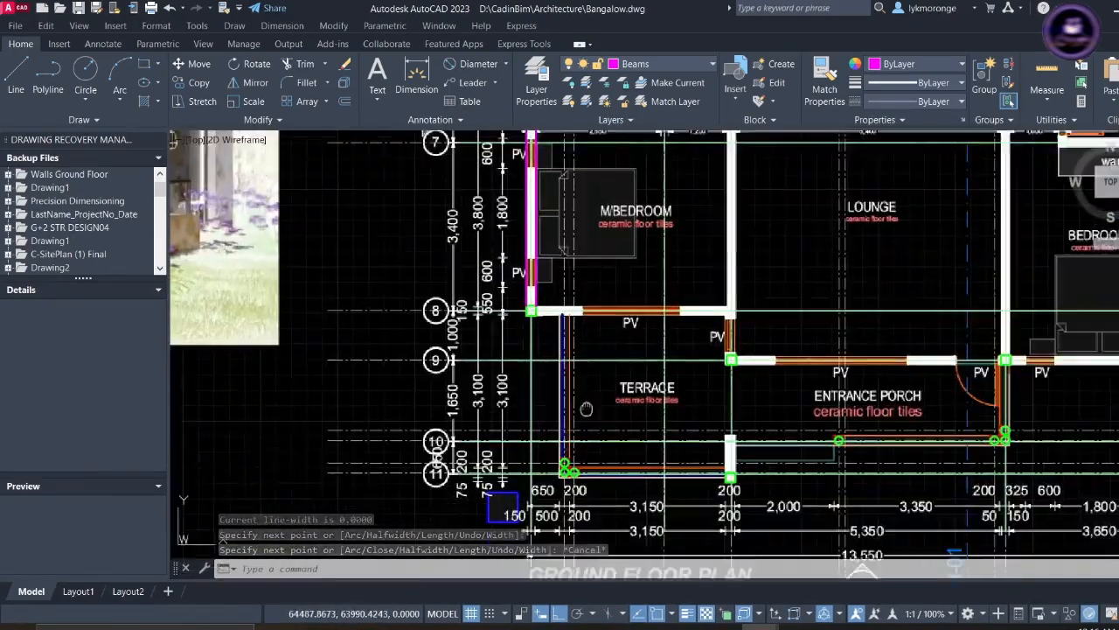
- Draw a beam polyline along the terrace-side face of the grid C line, from the grid 9 column to the grid 11 column
{"action": "middle_click_drag", "start_coordinate": [586, 408], "coordinate": [581, 392]}
{"action": "right_click", "coordinate": [556, 355]}
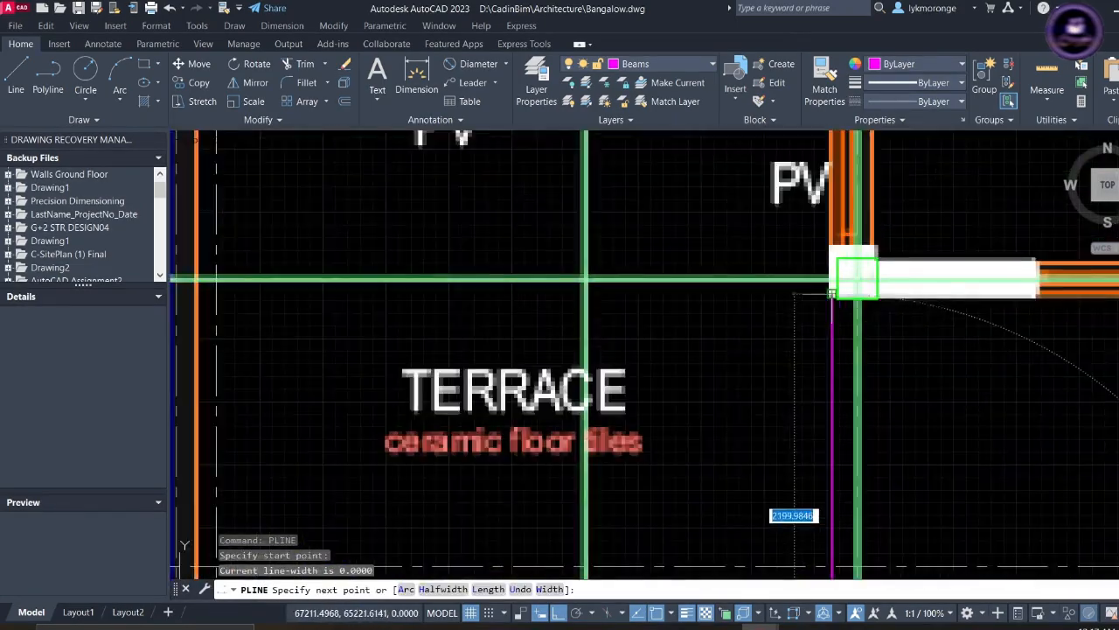
{"action": "key", "text": "Escape"}
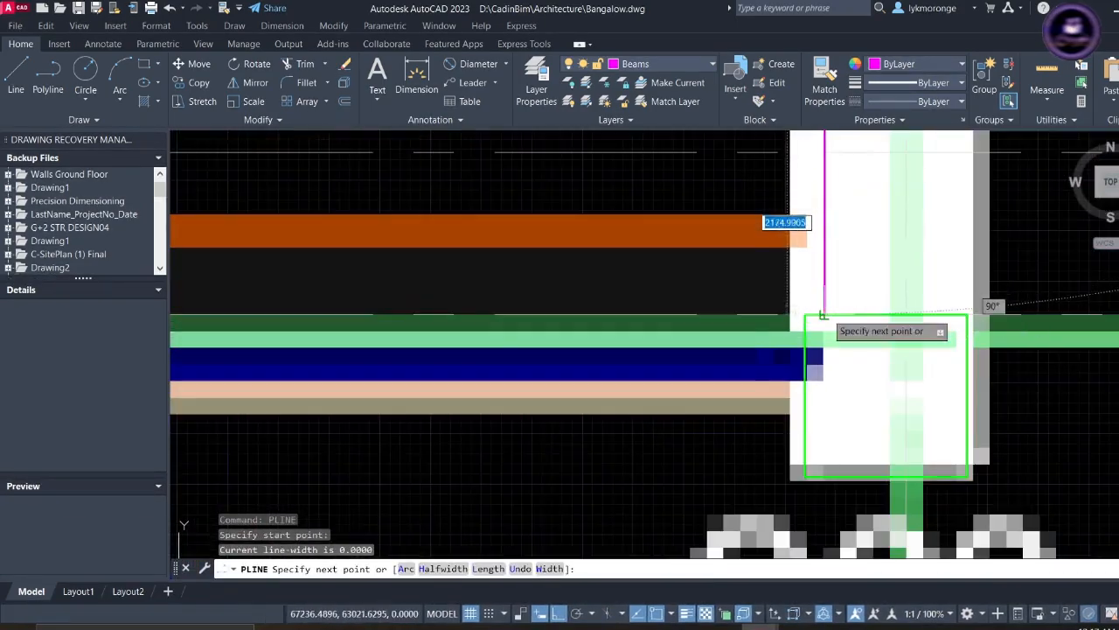
{"action": "left_click", "coordinate": [824, 314]}
{"action": "key", "text": "Escape"}
{"action": "scroll", "coordinate": [721, 283], "scroll_direction": "down", "scroll_amount": 4}
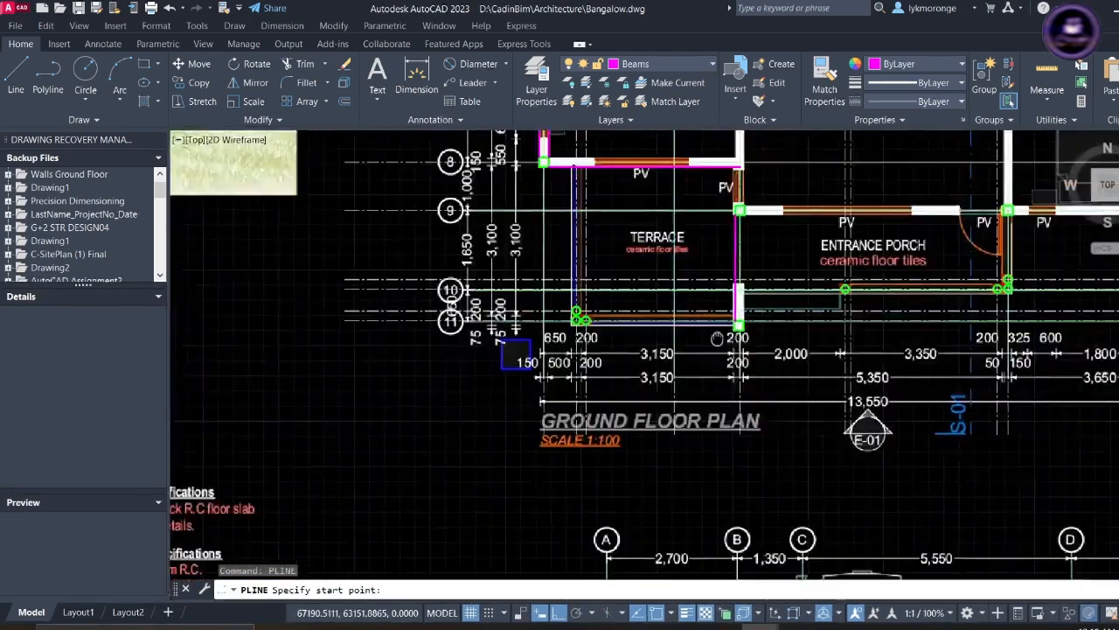
{"action": "key", "text": "Escape"}
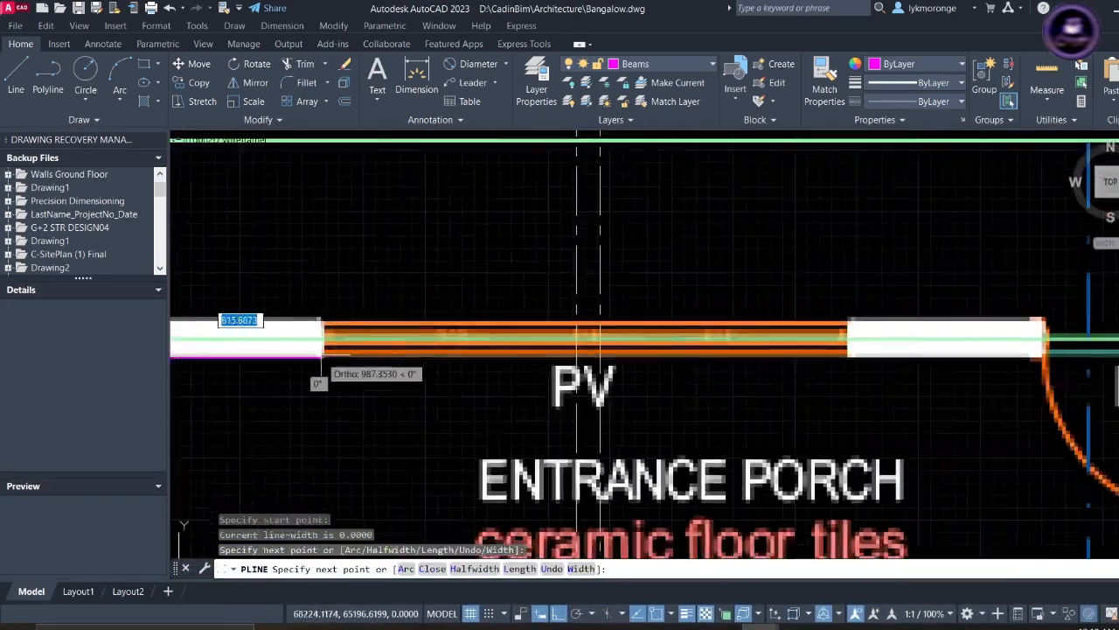
- Draw a beam polyline along the porch-side face of the grid 9 wall, from the grid C column to the grid D column
{"action": "left_click", "coordinate": [448, 368]}
{"action": "middle_click_drag", "start_coordinate": [923, 445], "coordinate": [662, 470]}
{"action": "scroll", "coordinate": [833, 446], "scroll_direction": "up", "scroll_amount": 6}
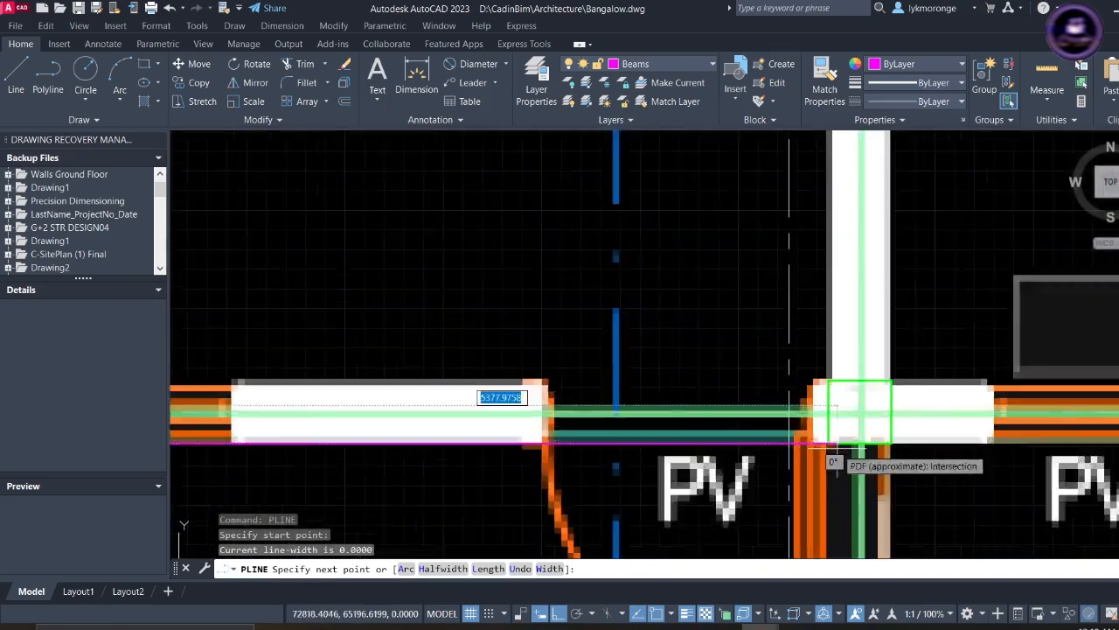
{"action": "left_click", "coordinate": [811, 435]}
{"action": "key", "text": "Escape"}
- Draw a beam polyline along the porch-side face of grid D, from the grid 9 column to just past the round columns at grid 10
{"action": "left_click", "coordinate": [820, 435]}
{"action": "scroll", "coordinate": [820, 434], "scroll_direction": "down", "scroll_amount": 6}
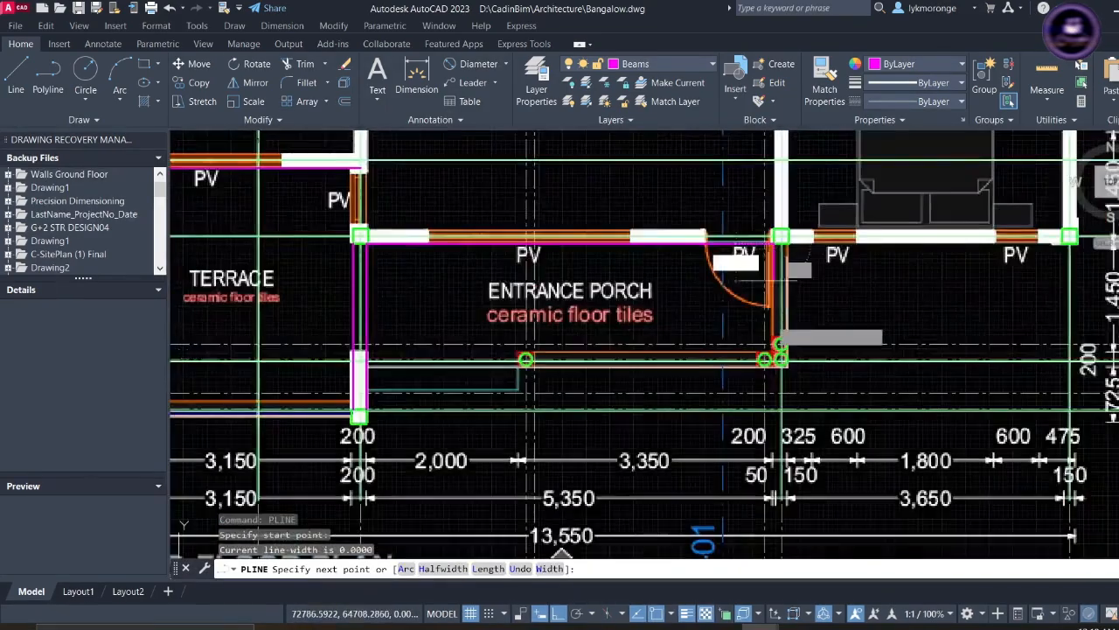
{"action": "scroll", "coordinate": [787, 428], "scroll_direction": "up", "scroll_amount": 5}
{"action": "scroll", "coordinate": [831, 459], "scroll_direction": "down", "scroll_amount": 2}
{"action": "left_click", "coordinate": [759, 508]}
{"action": "key", "text": "Escape"}
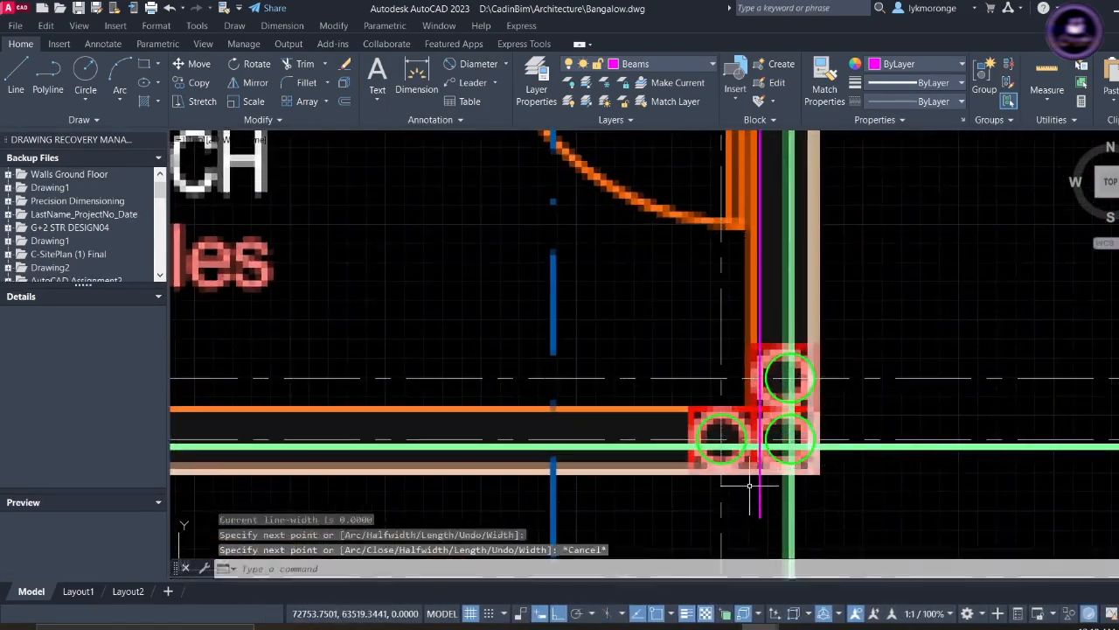
- Draw a matching beam polyline along the outer face of grid D, from the grid 9 column down past the round columns
{"action": "key", "text": "space"}
{"action": "scroll", "coordinate": [750, 355], "scroll_direction": "down", "scroll_amount": 5}
{"action": "middle_click_drag", "start_coordinate": [934, 412], "coordinate": [506, 516]}
{"action": "scroll", "coordinate": [637, 329], "scroll_direction": "up", "scroll_amount": 5}
{"action": "left_click", "coordinate": [525, 243]}
{"action": "middle_click_drag", "start_coordinate": [530, 468], "coordinate": [570, 277]}
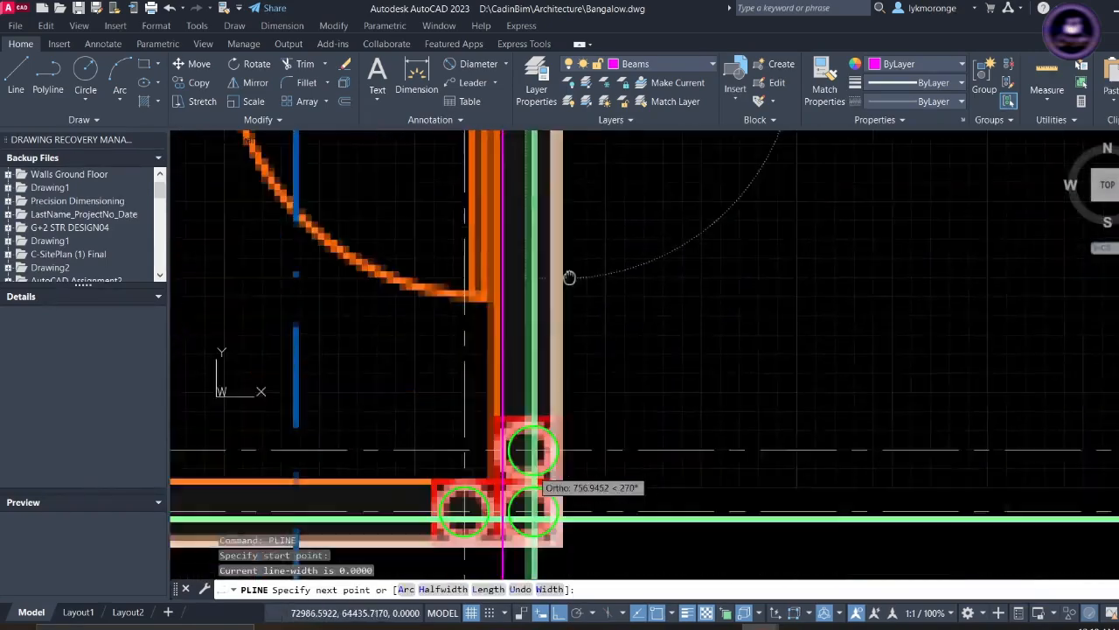
{"action": "left_click", "coordinate": [586, 457]}
{"action": "key", "text": "Escape"}
- Draw a beam polyline along the outer face of bedroom 2's grid 9 wall, from the grid D column to the grid E column
{"action": "key", "text": "space"}
{"action": "scroll", "coordinate": [600, 329], "scroll_direction": "down", "scroll_amount": 5}
{"action": "middle_click_drag", "start_coordinate": [599, 329], "coordinate": [524, 512]}
{"action": "scroll", "coordinate": [524, 350], "scroll_direction": "up", "scroll_amount": 7}
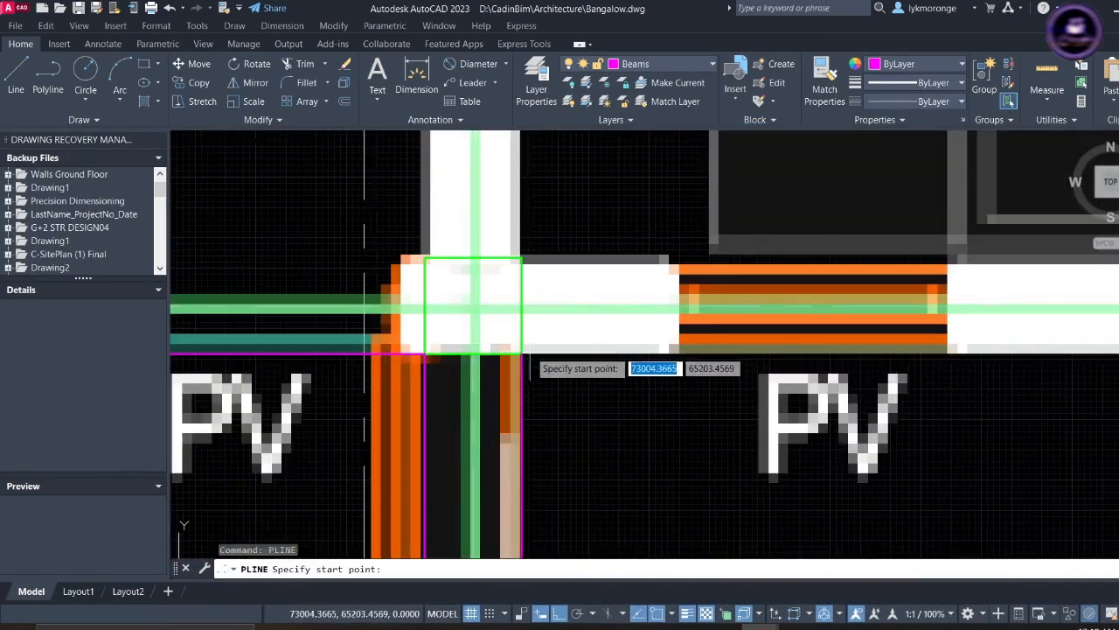
{"action": "left_click", "coordinate": [523, 352]}
{"action": "mouse_move", "coordinate": [929, 353]}
{"action": "middle_mouse_down"}
{"action": "mouse_move", "coordinate": [300, 416]}
{"action": "mouse_move", "coordinate": [612, 430]}
{"action": "middle_mouse_up"}
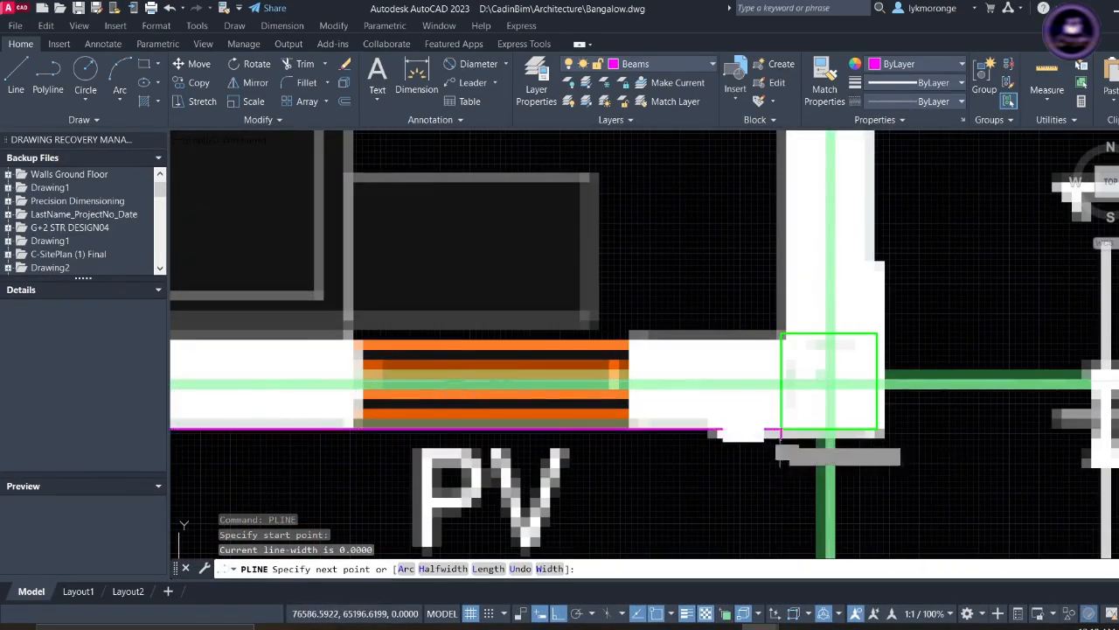
{"action": "left_click", "coordinate": [730, 248]}
- Start a beam polyline along the inner face of bedroom 2's grid 9 wall, from the grid E column to the grid D column
{"action": "scroll", "coordinate": [784, 336], "scroll_direction": "up", "scroll_amount": 5}
{"action": "left_click", "coordinate": [780, 324]}
{"action": "scroll", "coordinate": [551, 352], "scroll_direction": "down", "scroll_amount": 10}
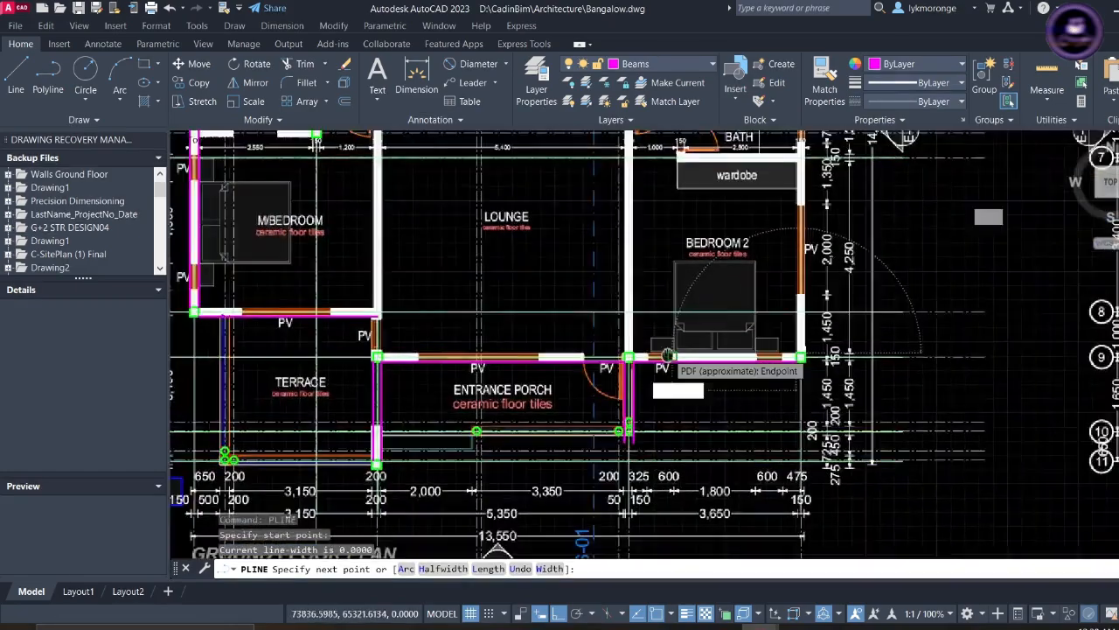
{"action": "scroll", "coordinate": [655, 357], "scroll_direction": "up", "scroll_amount": 9}
{"action": "scroll", "coordinate": [409, 391], "scroll_direction": "up", "scroll_amount": 6}
{"action": "left_click", "coordinate": [409, 174]}
{"action": "scroll", "coordinate": [395, 207], "scroll_direction": "down", "scroll_amount": 6}
- Continue the polyline up the bedroom 2 side of the grid D wall to the grid 6 column and across to the grid E column
{"action": "scroll", "coordinate": [405, 232], "scroll_direction": "down", "scroll_amount": 6}
{"action": "middle_click_drag", "start_coordinate": [393, 144], "coordinate": [595, 547]}
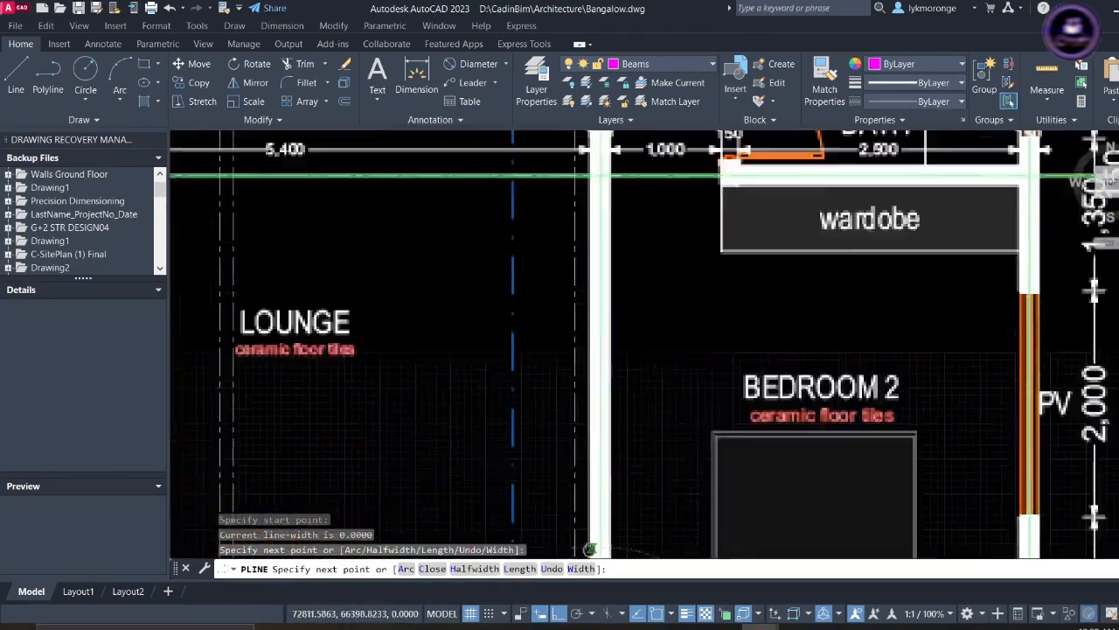
{"action": "middle_click_drag", "start_coordinate": [600, 271], "coordinate": [598, 506]}
{"action": "scroll", "coordinate": [600, 307], "scroll_direction": "up", "scroll_amount": 6}
{"action": "left_click", "coordinate": [640, 166]}
{"action": "scroll", "coordinate": [656, 190], "scroll_direction": "down", "scroll_amount": 10}
{"action": "scroll", "coordinate": [743, 173], "scroll_direction": "up", "scroll_amount": 8}
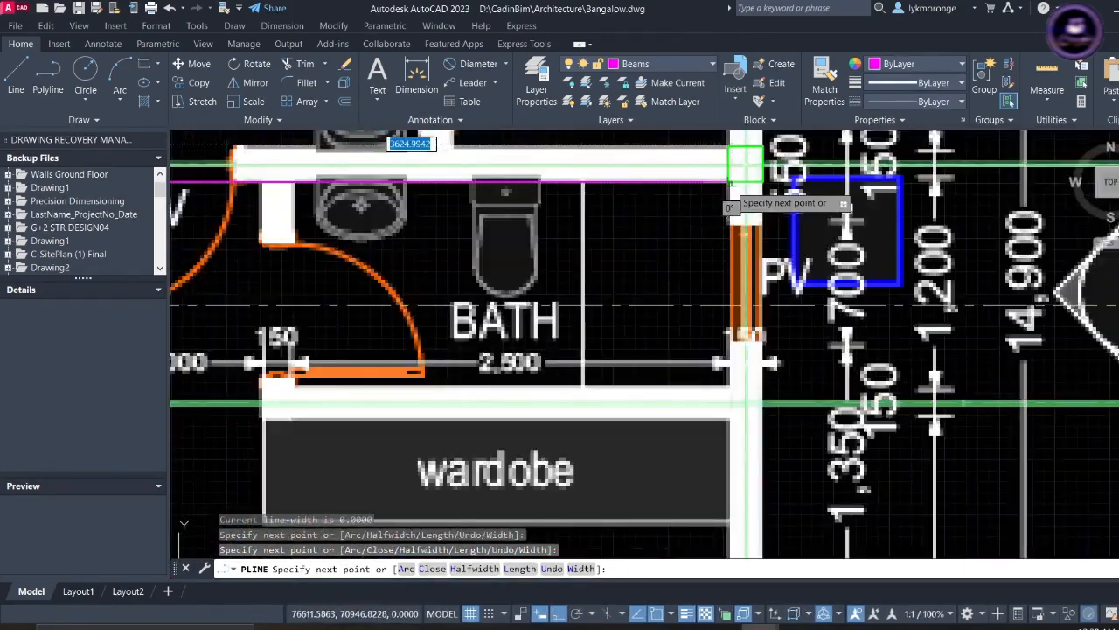
{"action": "left_click", "coordinate": [729, 180]}
- Finish the bedroom 2 polyline down the inner face of the grid E wall to its starting corner at the grid 9 column
{"action": "scroll", "coordinate": [729, 182], "scroll_direction": "down", "scroll_amount": 4}
{"action": "middle_click_drag", "start_coordinate": [691, 323], "coordinate": [615, 134]}
{"action": "scroll", "coordinate": [665, 411], "scroll_direction": "up", "scroll_amount": 8}
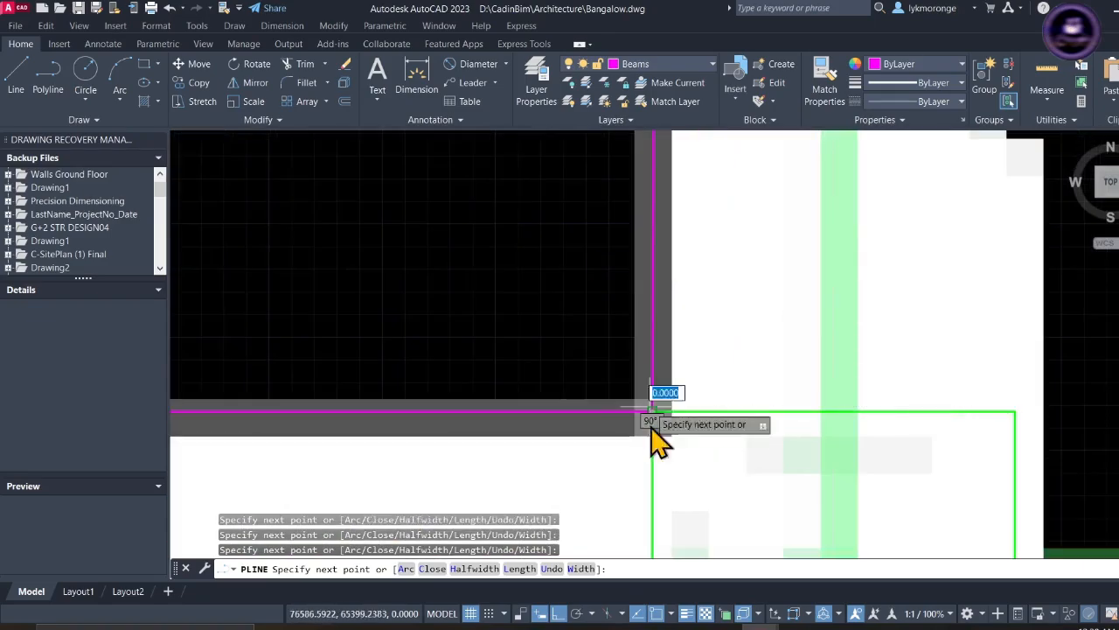
{"action": "scroll", "coordinate": [638, 419], "scroll_direction": "down", "scroll_amount": 3}
{"action": "key", "text": "Escape"}
- Stretch the bedroom 2 beam polyline's misaligned vertex onto the lower inner corner of the column at grids E and 6
{"action": "scroll", "coordinate": [624, 441], "scroll_direction": "down", "scroll_amount": 5}
{"action": "scroll", "coordinate": [726, 262], "scroll_direction": "up", "scroll_amount": 10}
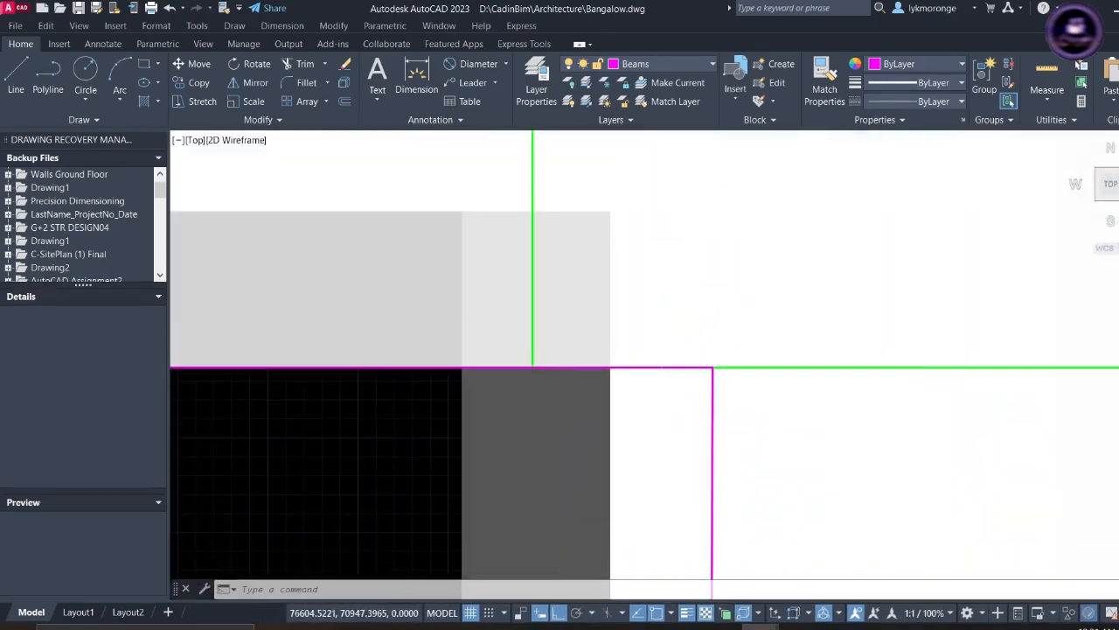
{"action": "left_click", "coordinate": [538, 366]}
{"action": "scroll", "coordinate": [554, 386], "scroll_direction": "down", "scroll_amount": 10}
{"action": "key", "text": "Escape"}
- Draw a beam polyline along the outer face of bedroom 2's grid E wall, from the grid 6 column to the grid 9 column
{"action": "right_click", "coordinate": [513, 161]}
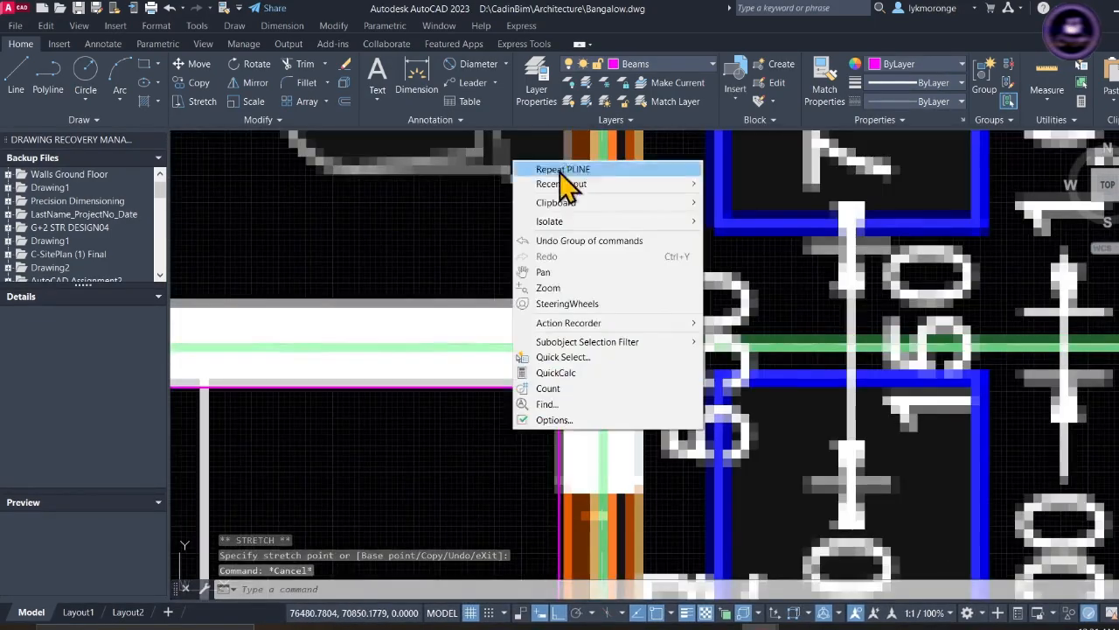
{"action": "left_click", "coordinate": [562, 172]}
{"action": "left_click", "coordinate": [645, 387]}
{"action": "scroll", "coordinate": [645, 390], "scroll_direction": "down", "scroll_amount": 8}
{"action": "scroll", "coordinate": [612, 402], "scroll_direction": "up", "scroll_amount": 4}
{"action": "scroll", "coordinate": [561, 451], "scroll_direction": "up", "scroll_amount": 4}
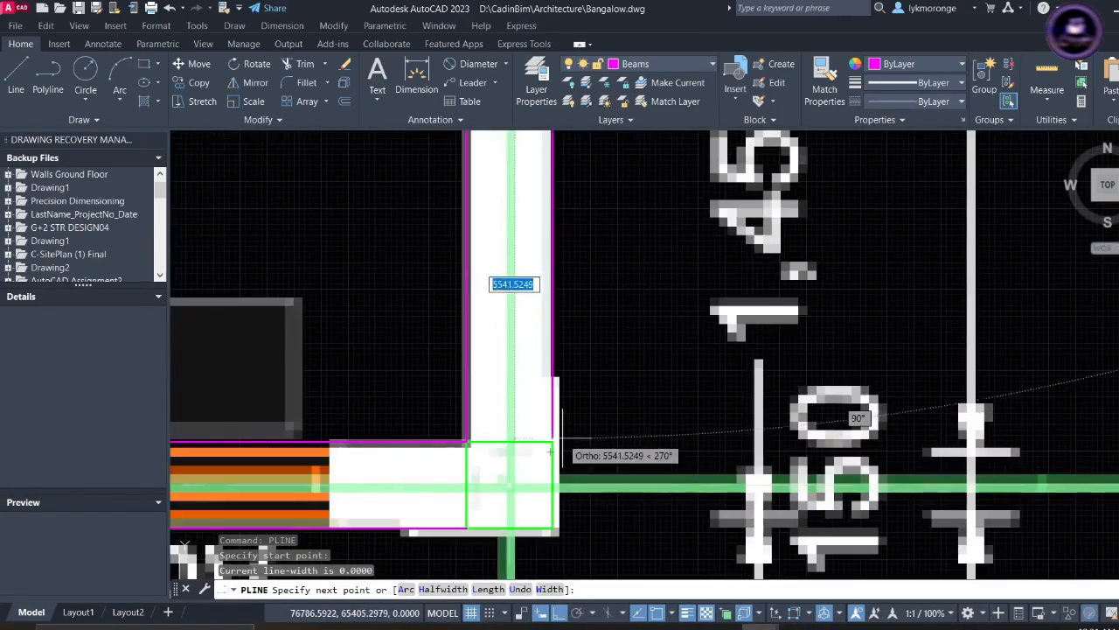
{"action": "scroll", "coordinate": [552, 441], "scroll_direction": "down", "scroll_amount": 10}
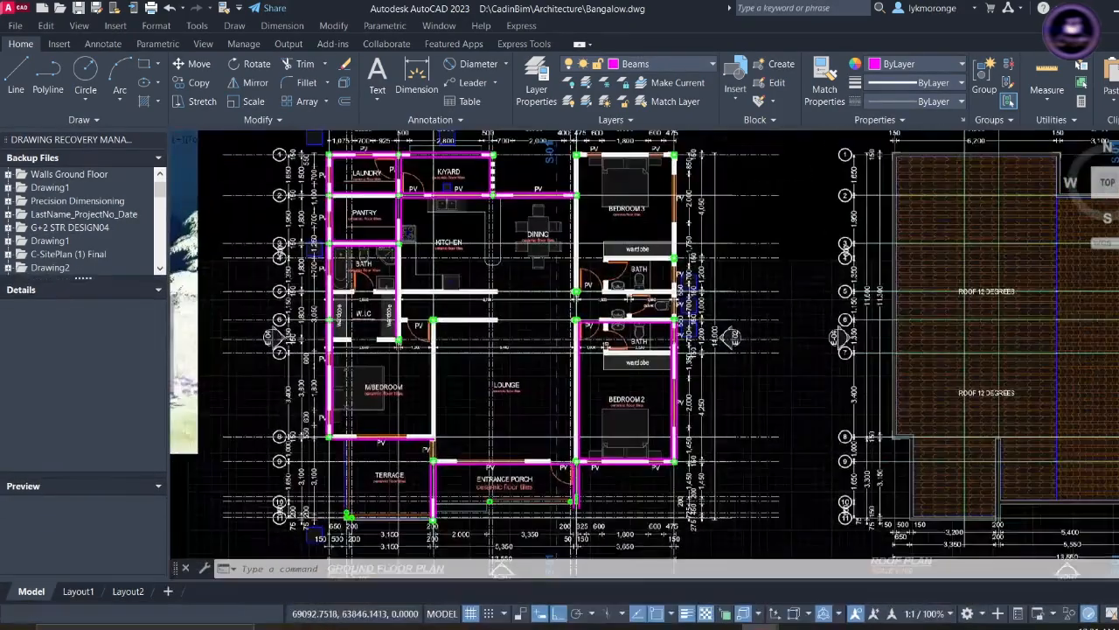
{"action": "key", "text": "Escape"}
- Save the bungalow drawing
{"action": "left_click", "coordinate": [15, 25]}
{"action": "left_click", "coordinate": [52, 188]}
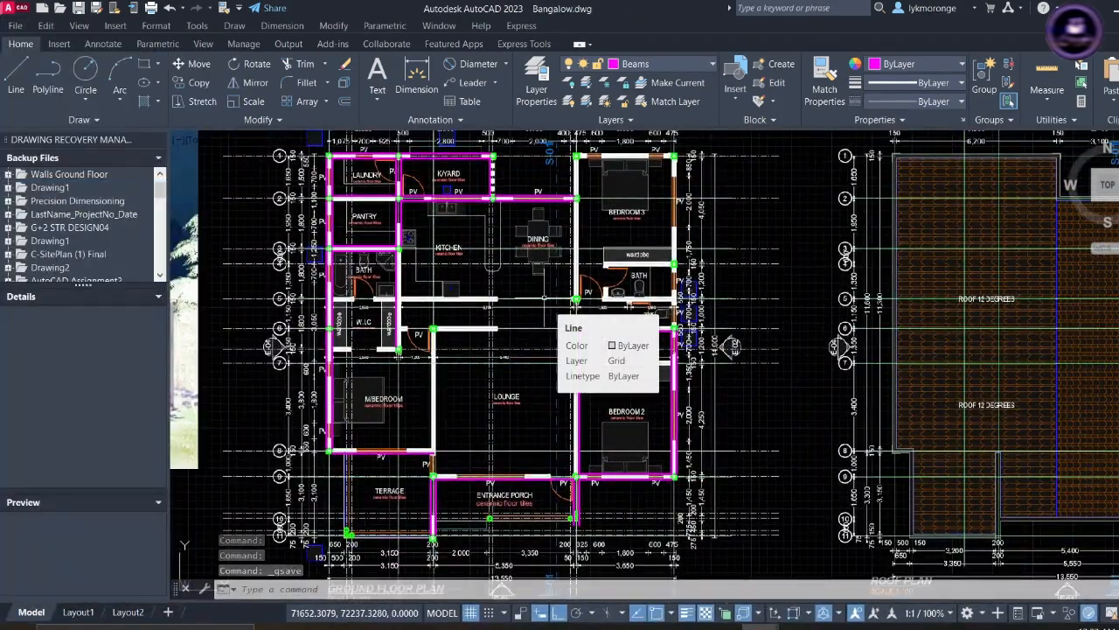
{"action": "left_click", "coordinate": [14, 25]}
{"action": "left_click", "coordinate": [42, 189]}
{"action": "left_click", "coordinate": [1118, 8]}
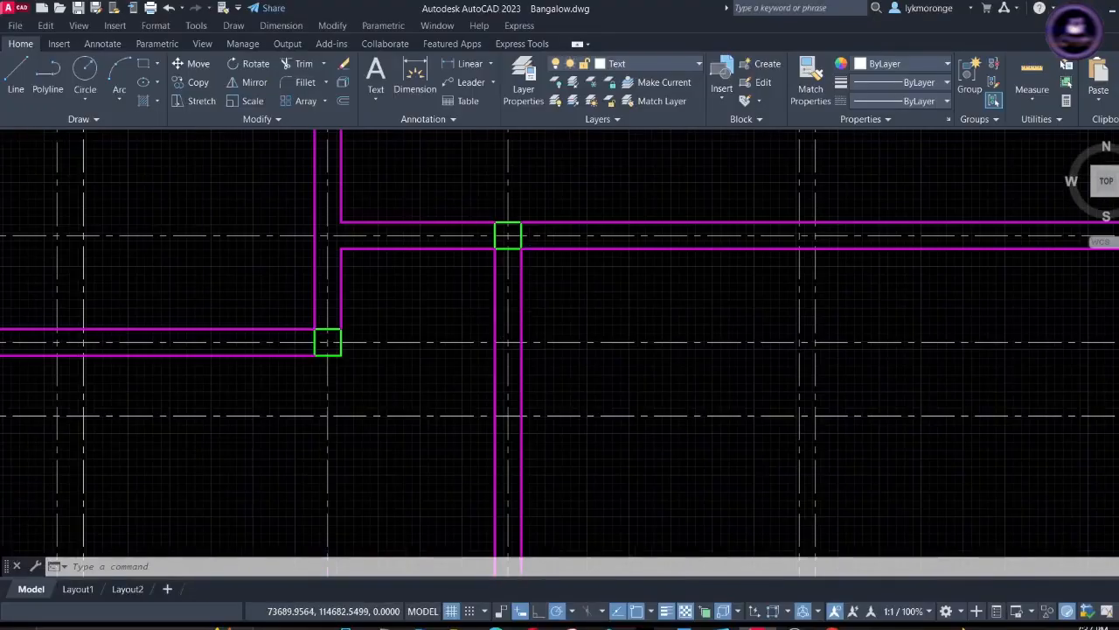
- Examine the beam and column layout across the whole plan, including the lettered bubble on the lowest grid line
{"action": "scroll", "coordinate": [454, 369], "scroll_direction": "down", "scroll_amount": 5}
{"action": "middle_click_drag", "start_coordinate": [456, 350], "coordinate": [547, 305]}
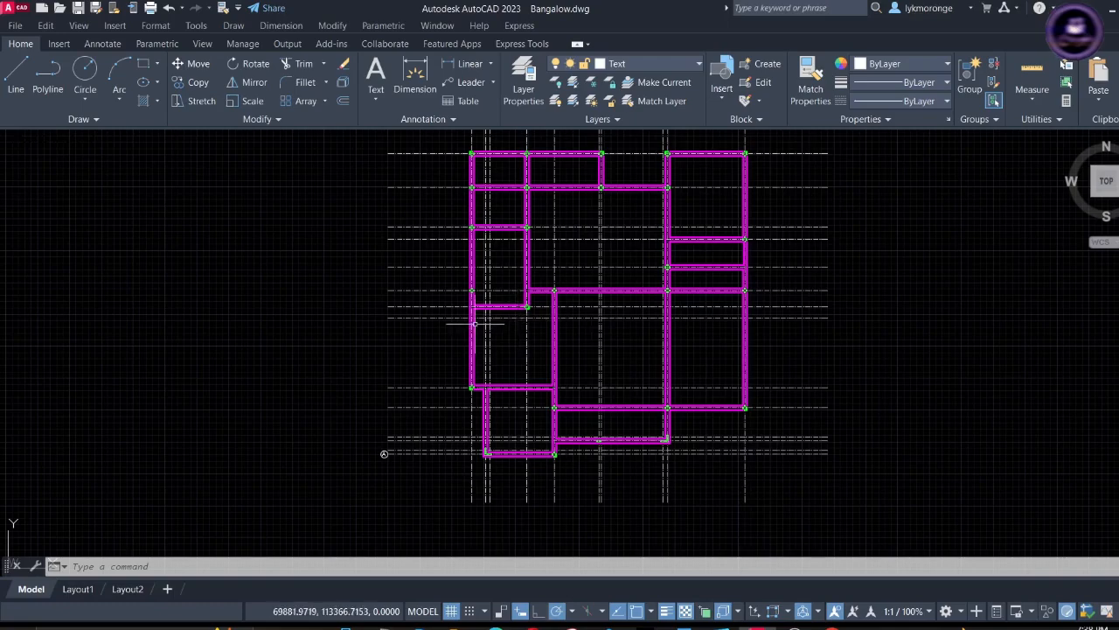
{"action": "scroll", "coordinate": [475, 323], "scroll_direction": "up", "scroll_amount": 4}
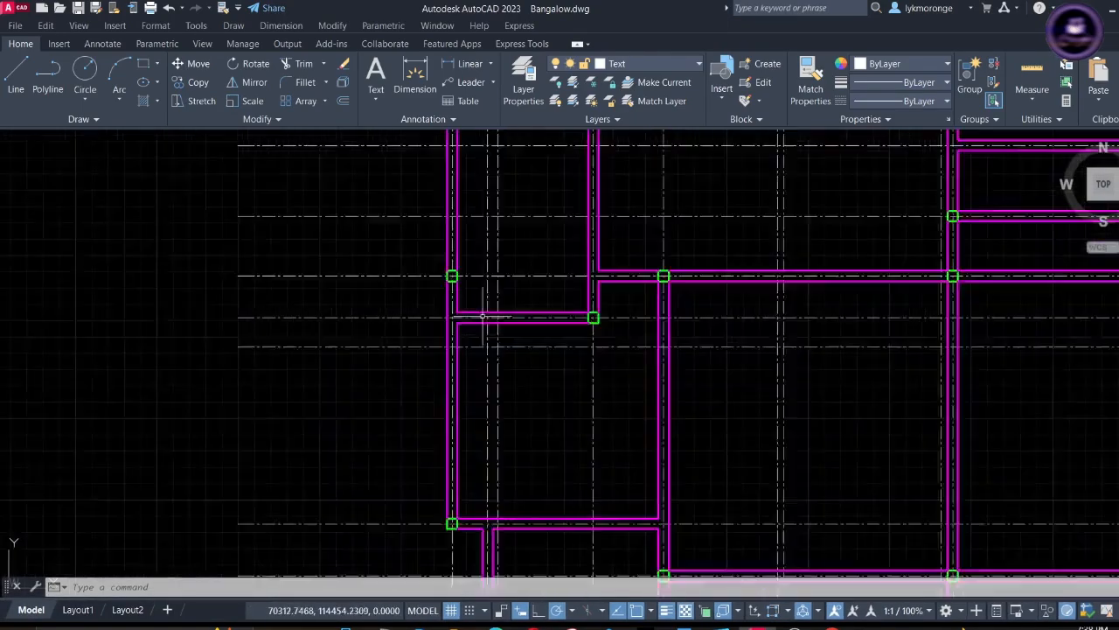
{"action": "scroll", "coordinate": [482, 317], "scroll_direction": "down", "scroll_amount": 4}
{"action": "mouse_move", "coordinate": [518, 317]}
{"action": "middle_mouse_down"}
{"action": "mouse_move", "coordinate": [390, 374]}
{"action": "mouse_move", "coordinate": [627, 254]}
{"action": "middle_mouse_up"}
{"action": "scroll", "coordinate": [443, 428], "scroll_direction": "up", "scroll_amount": 2}
{"action": "scroll", "coordinate": [455, 424], "scroll_direction": "up", "scroll_amount": 5}
{"action": "scroll", "coordinate": [551, 393], "scroll_direction": "up", "scroll_amount": 4}
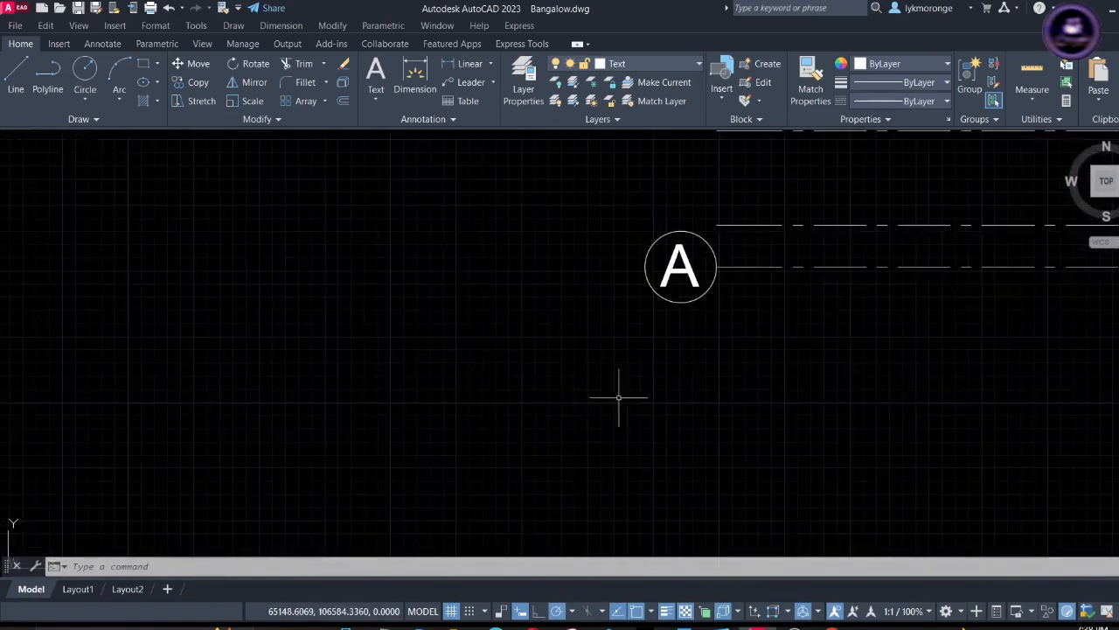
- Copy the A bubble and its circle from the lowest horizontal grid line onto the lower end of the leftmost vertical grid line
{"action": "middle_click_drag", "start_coordinate": [617, 393], "coordinate": [520, 490]}
{"action": "left_click", "coordinate": [621, 437]}
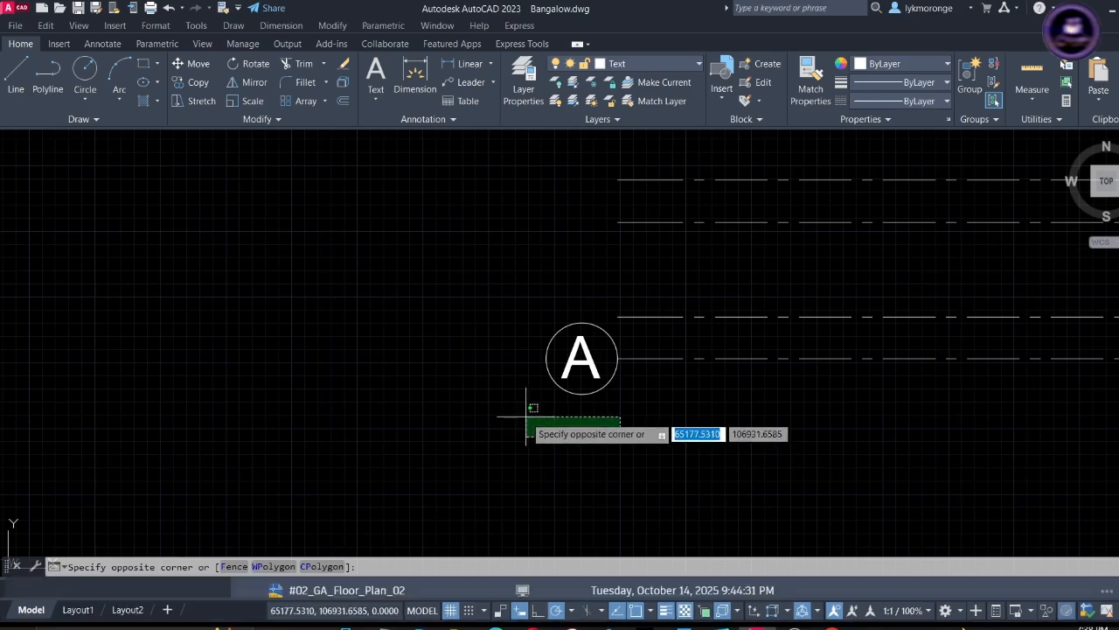
{"action": "key", "text": "Escape"}
{"action": "scroll", "coordinate": [534, 389], "scroll_direction": "up", "scroll_amount": 2}
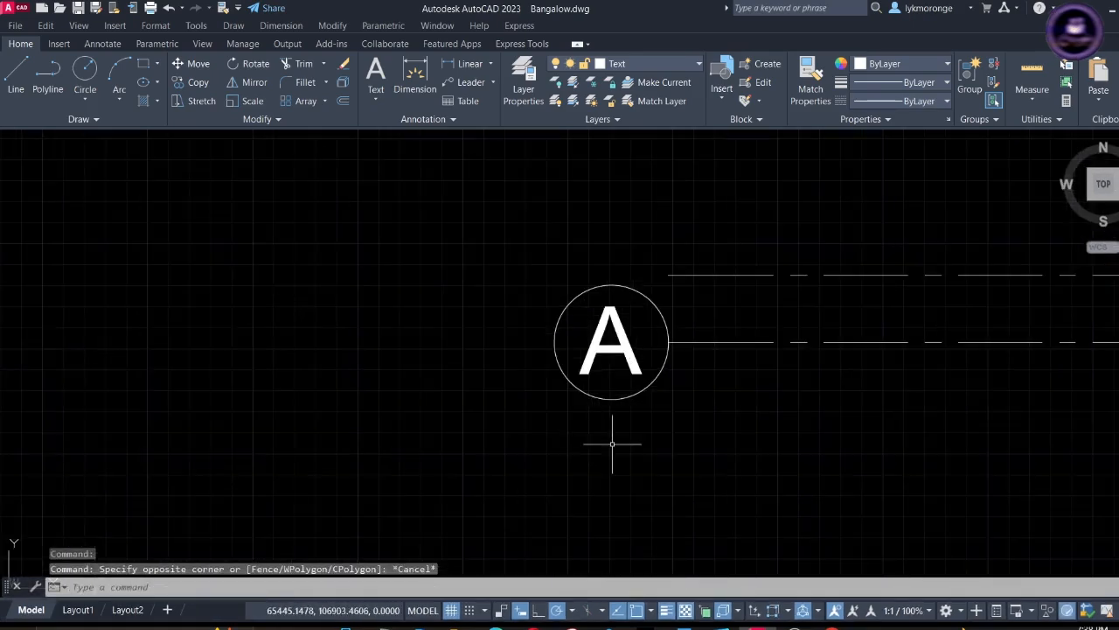
{"action": "left_click", "coordinate": [612, 443]}
{"action": "left_click", "coordinate": [520, 281]}
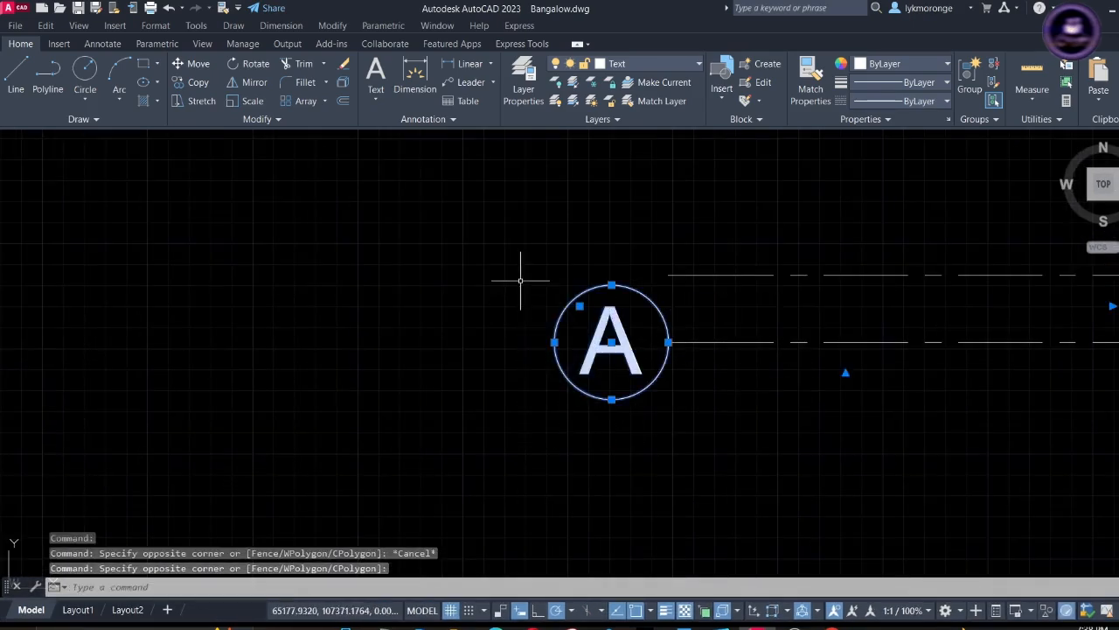
{"action": "right_click", "coordinate": [520, 281]}
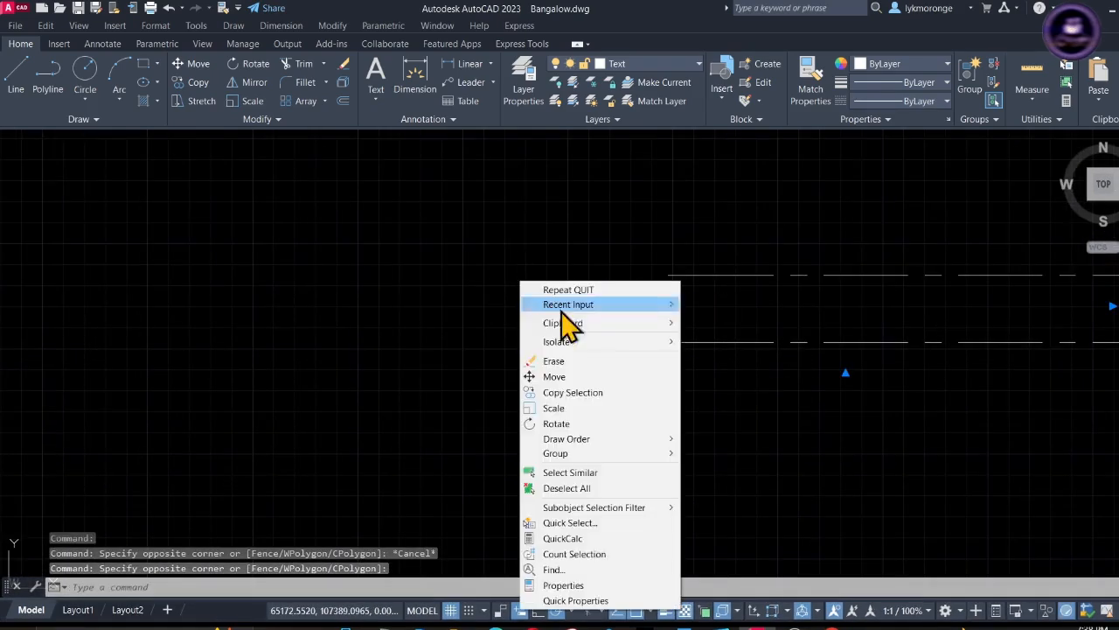
{"action": "left_click", "coordinate": [553, 393]}
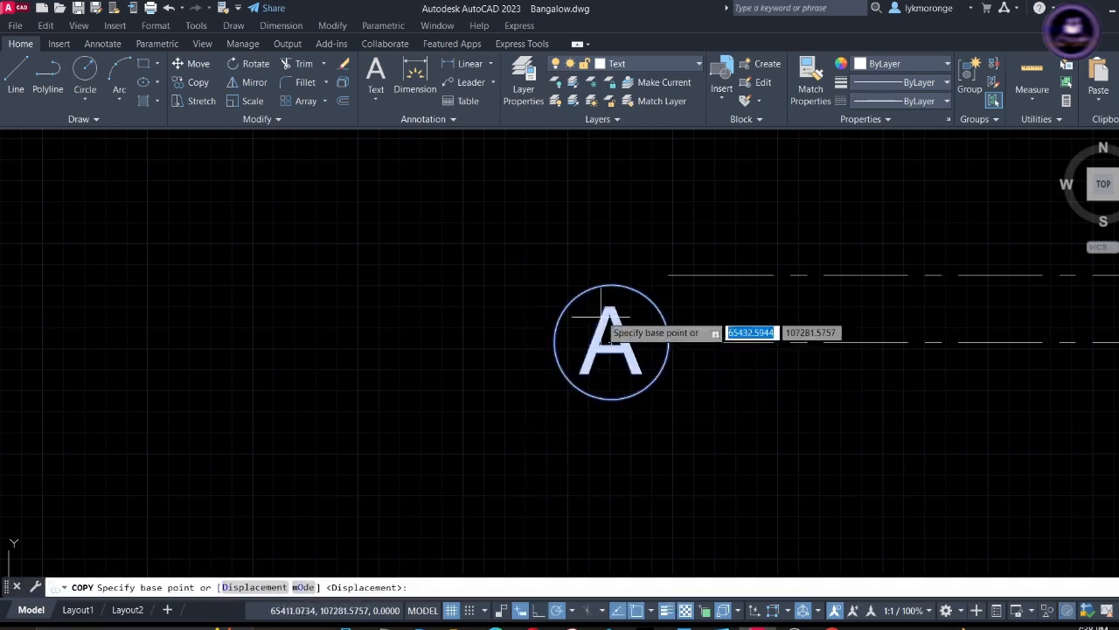
{"action": "left_click", "coordinate": [611, 285]}
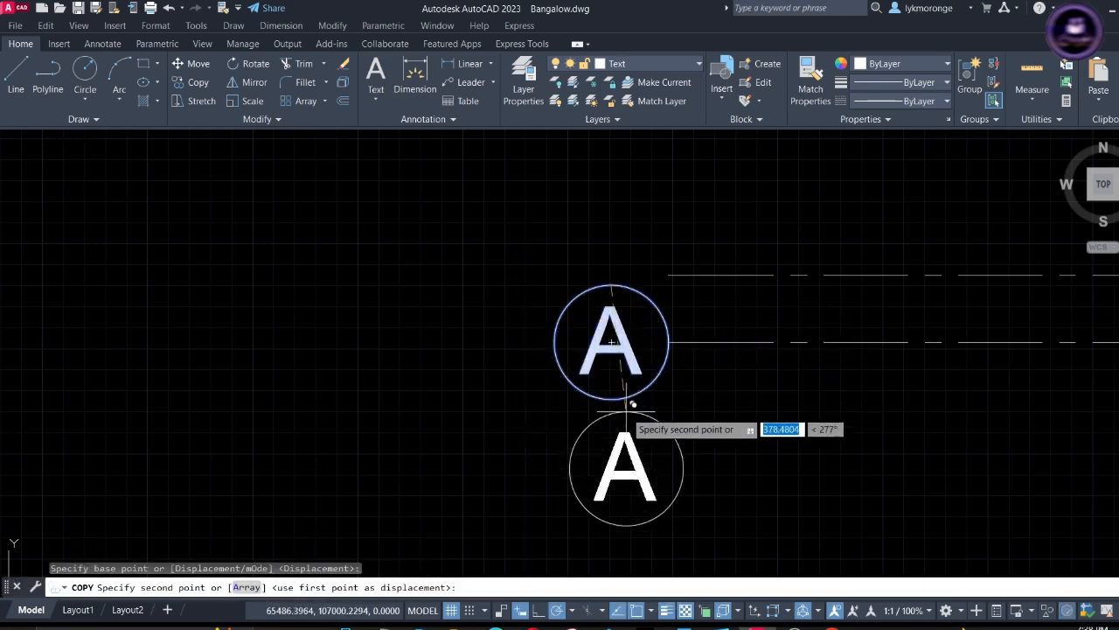
{"action": "scroll", "coordinate": [626, 410], "scroll_direction": "down", "scroll_amount": 5}
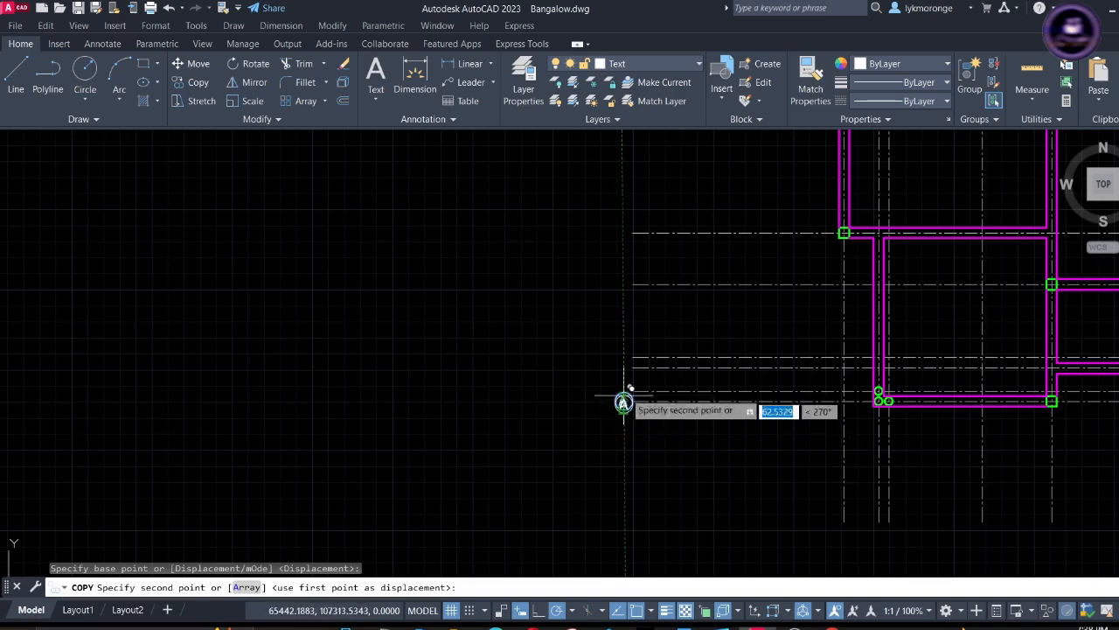
{"action": "middle_click_drag", "start_coordinate": [615, 255], "coordinate": [566, 467]}
{"action": "middle_click_drag", "start_coordinate": [592, 374], "coordinate": [359, 1]}
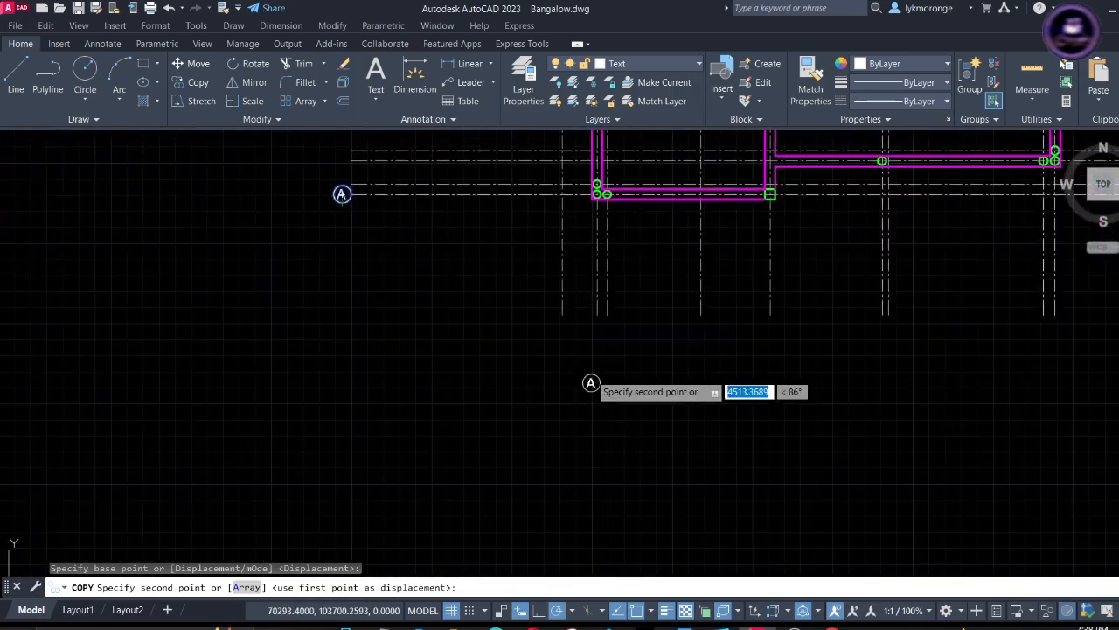
{"action": "scroll", "coordinate": [524, 306], "scroll_direction": "up", "scroll_amount": 4}
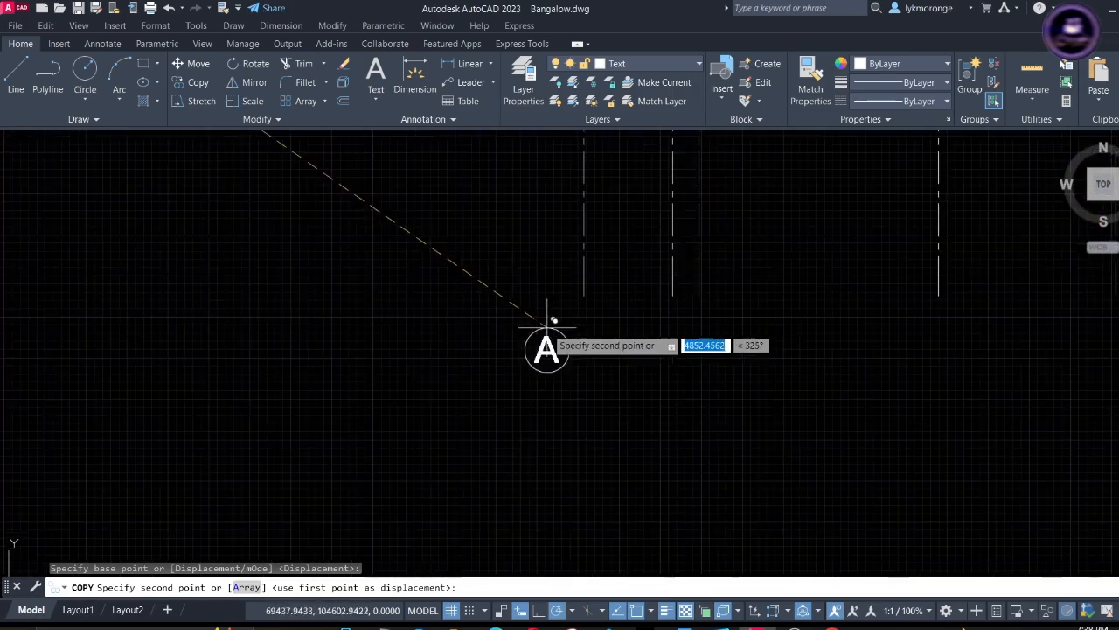
{"action": "left_click", "coordinate": [584, 296]}
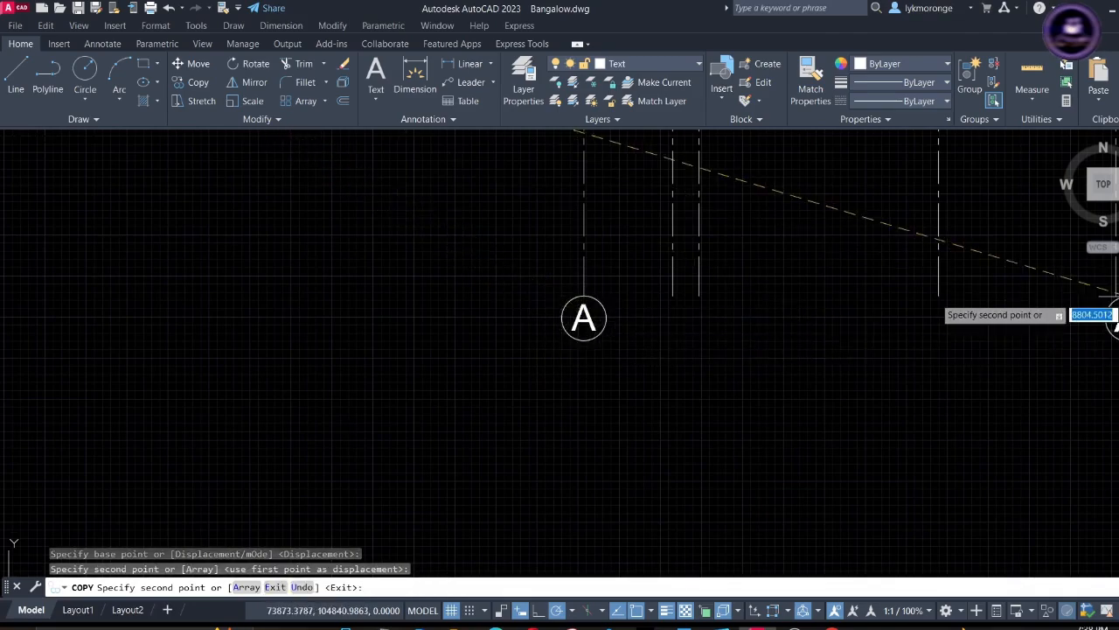
{"action": "key", "text": "Escape"}
- Change the text of the copied bubble below the leftmost vertical grid line to 1
{"action": "scroll", "coordinate": [1111, 281], "scroll_direction": "up", "scroll_amount": 2}
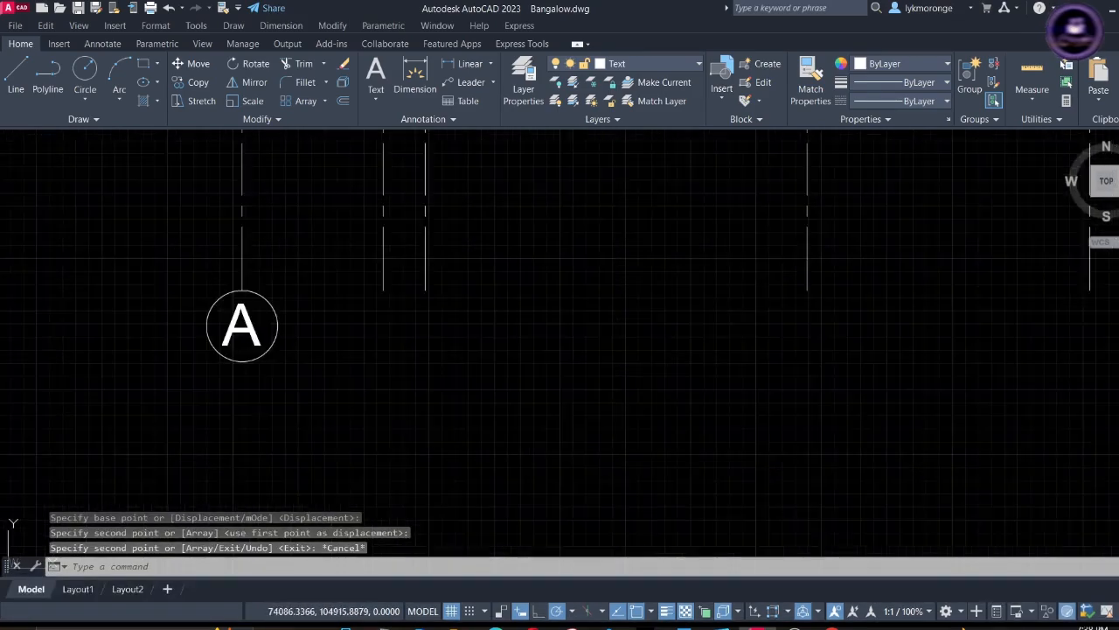
{"action": "middle_click_drag", "start_coordinate": [1109, 280], "coordinate": [736, 353]}
{"action": "scroll", "coordinate": [743, 353], "scroll_direction": "down", "scroll_amount": 4}
{"action": "middle_click_drag", "start_coordinate": [699, 394], "coordinate": [887, 408]}
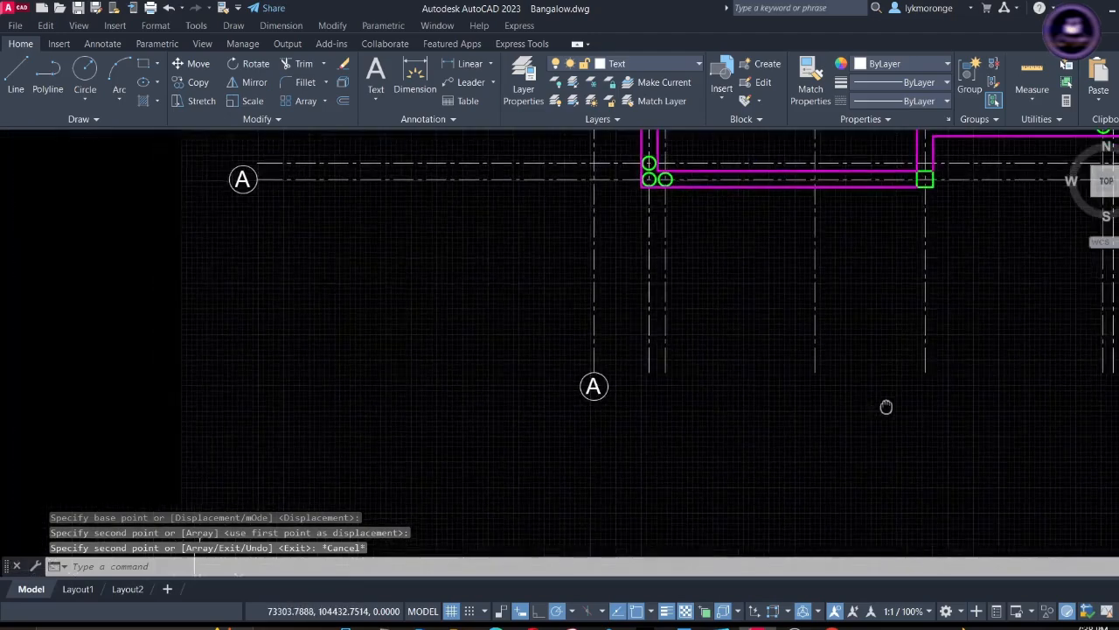
{"action": "key", "text": "Escape"}
{"action": "scroll", "coordinate": [586, 396], "scroll_direction": "up", "scroll_amount": 4}
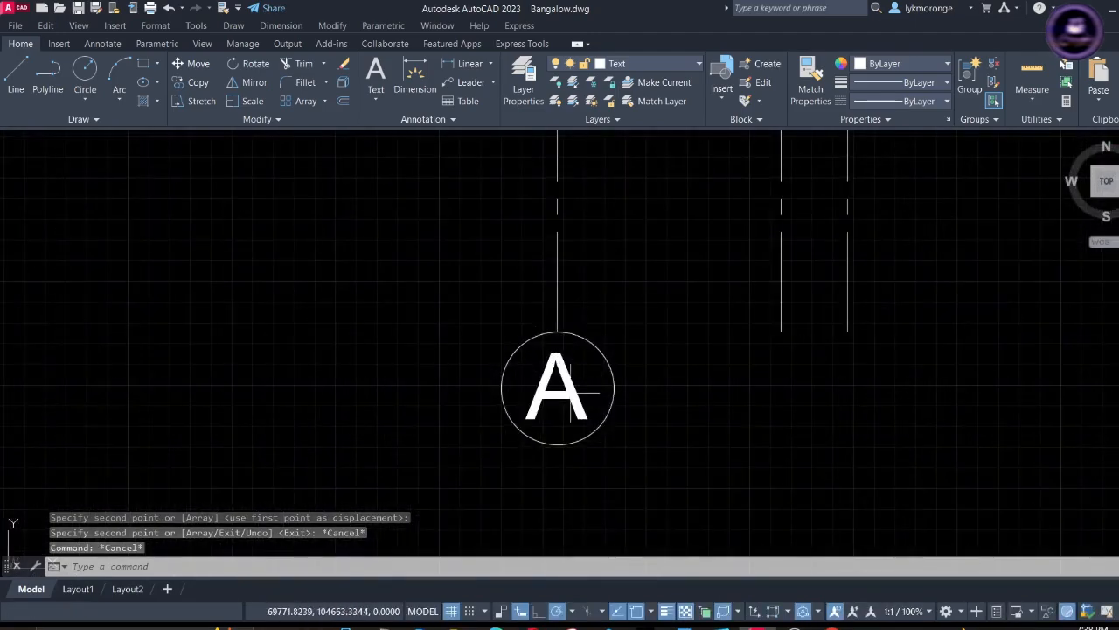
{"action": "left_click", "coordinate": [570, 393]}
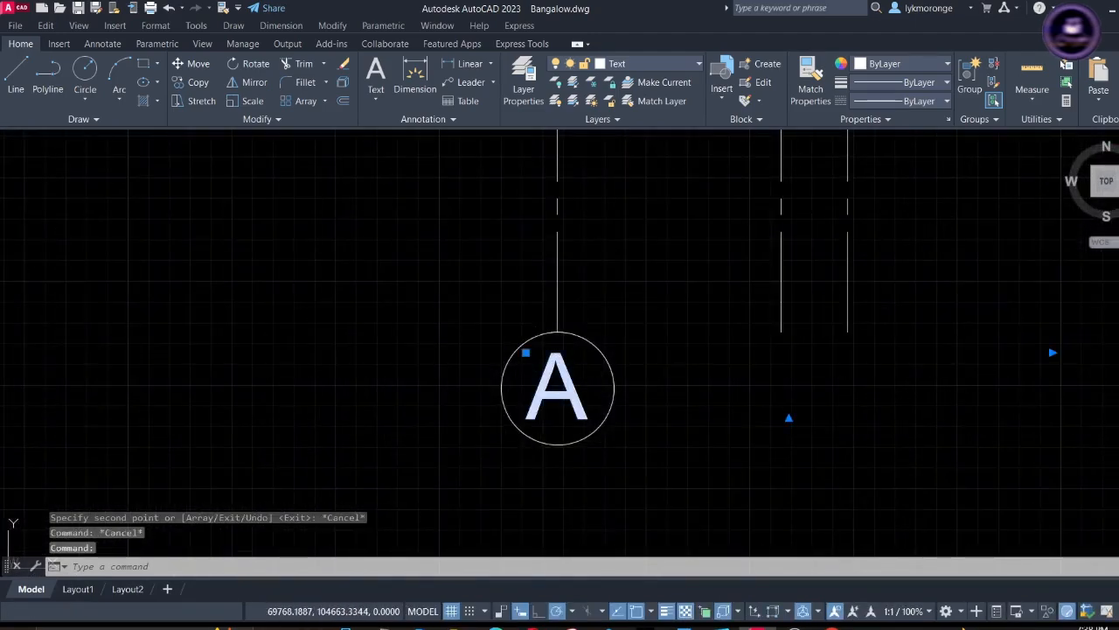
{"action": "double_click", "coordinate": [570, 393]}
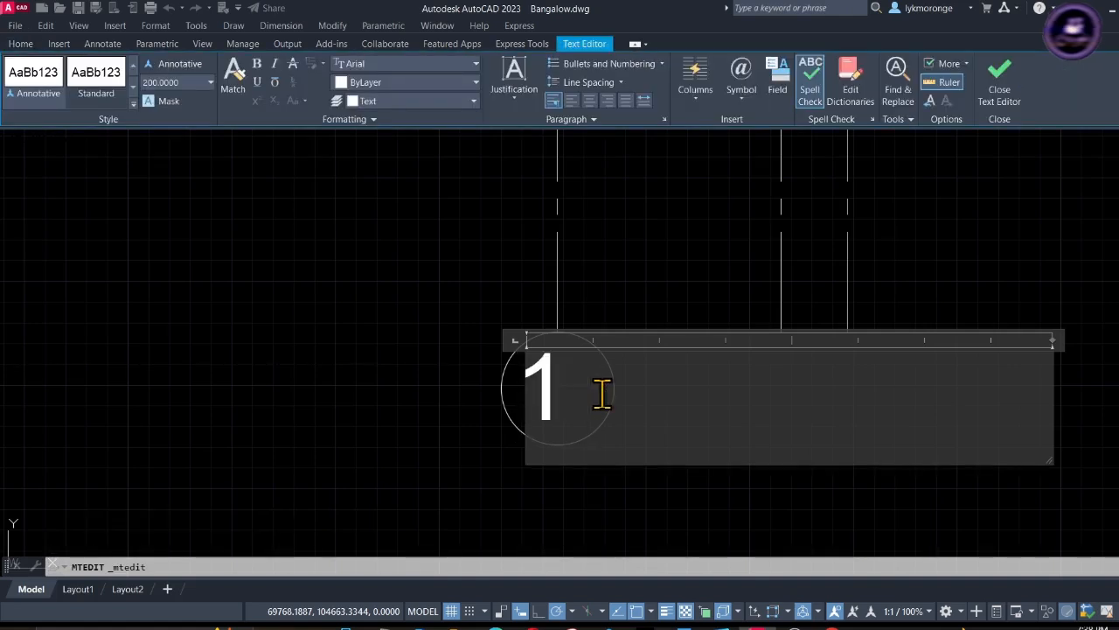
{"action": "left_click", "coordinate": [1011, 91]}
- Move the number 1 horizontally to the right so that it sits centred within its bubble's circle
{"action": "scroll", "coordinate": [554, 403], "scroll_direction": "down", "scroll_amount": 6}
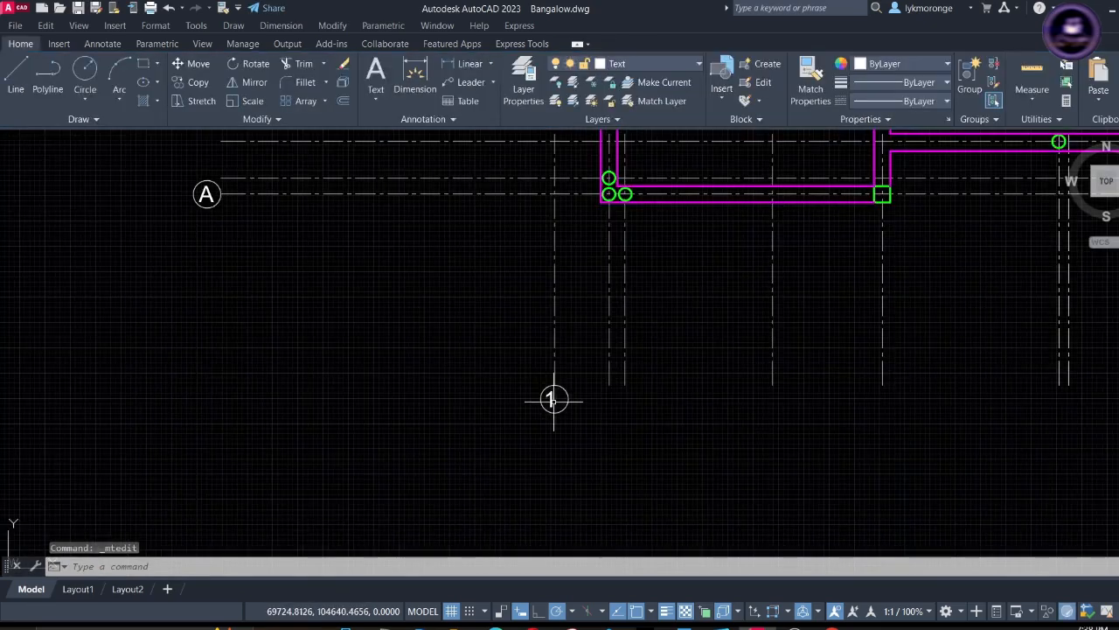
{"action": "scroll", "coordinate": [557, 402], "scroll_direction": "up", "scroll_amount": 6}
{"action": "scroll", "coordinate": [539, 400], "scroll_direction": "up", "scroll_amount": 6}
{"action": "left_click", "coordinate": [530, 391]}
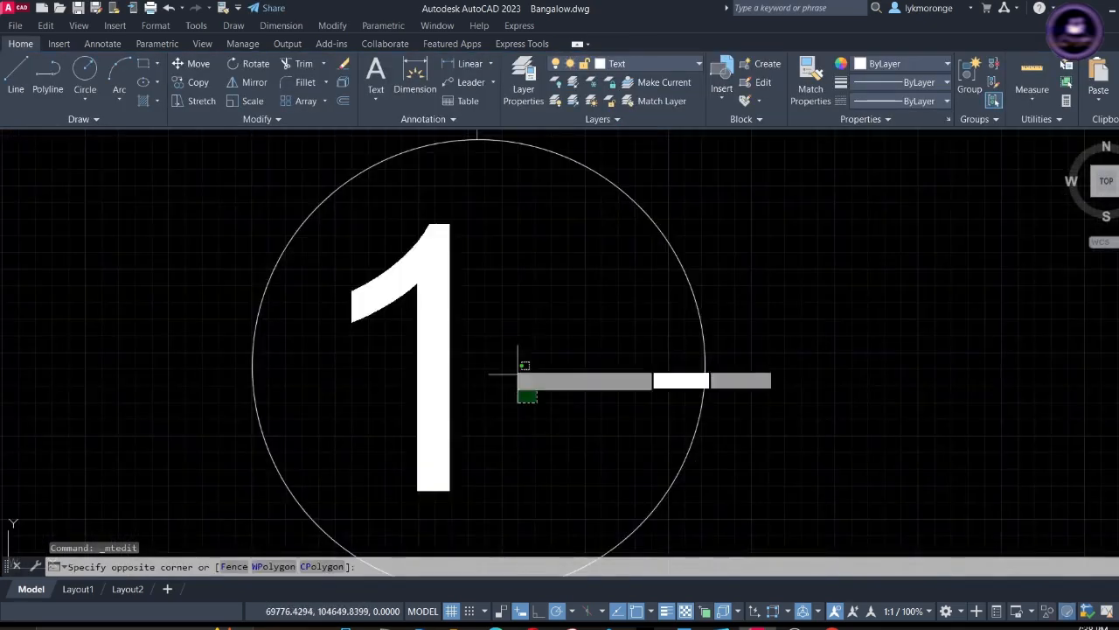
{"action": "left_click", "coordinate": [358, 229]}
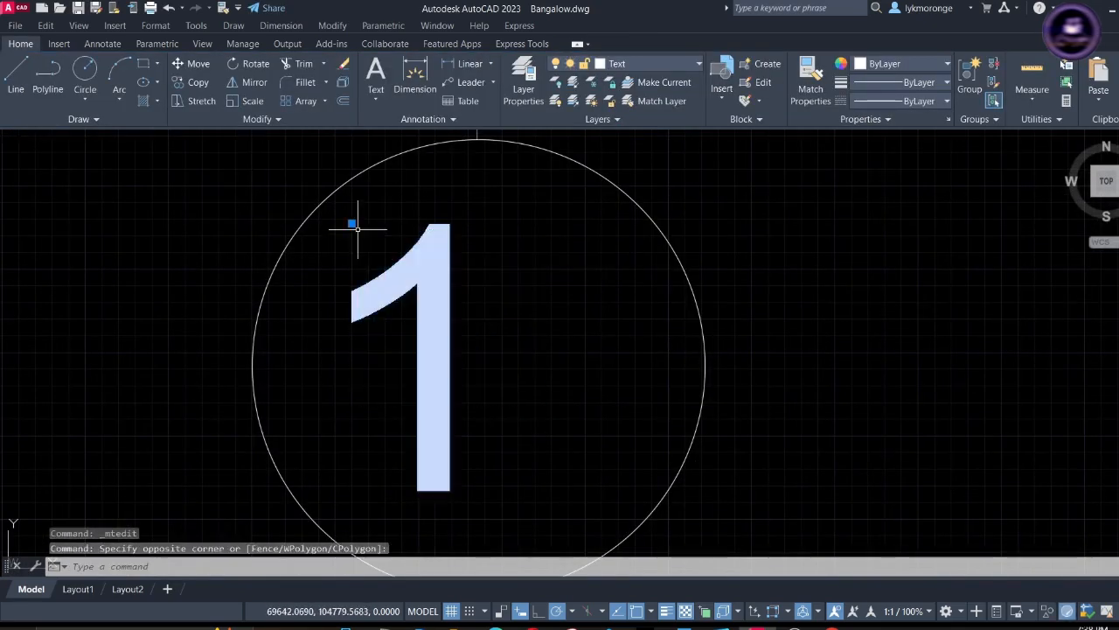
{"action": "right_click", "coordinate": [225, 186]}
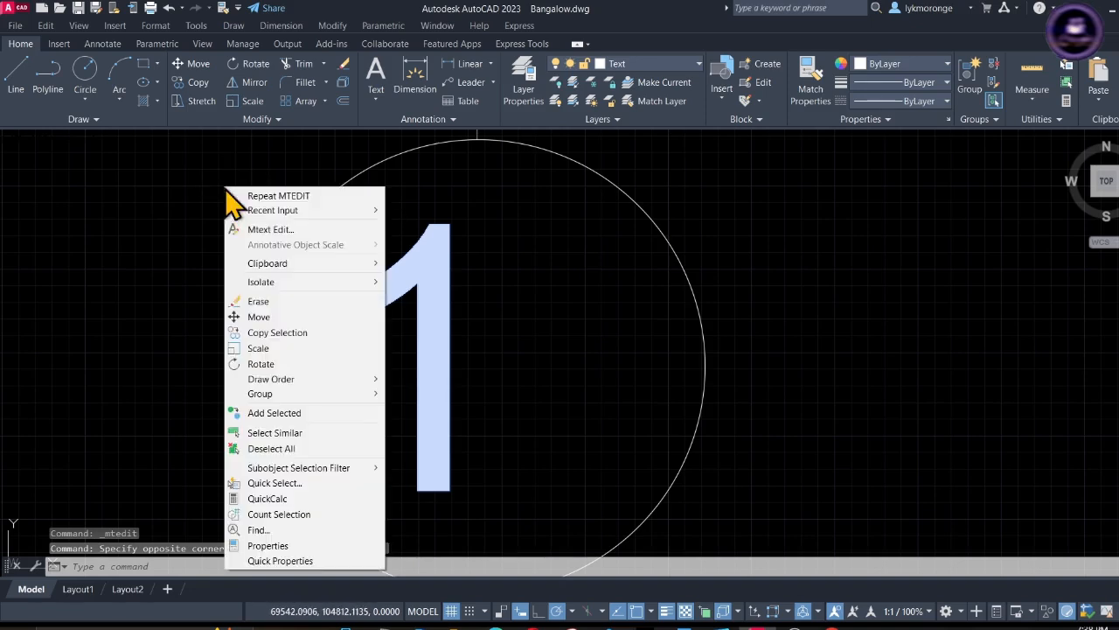
{"action": "left_click", "coordinate": [253, 317]}
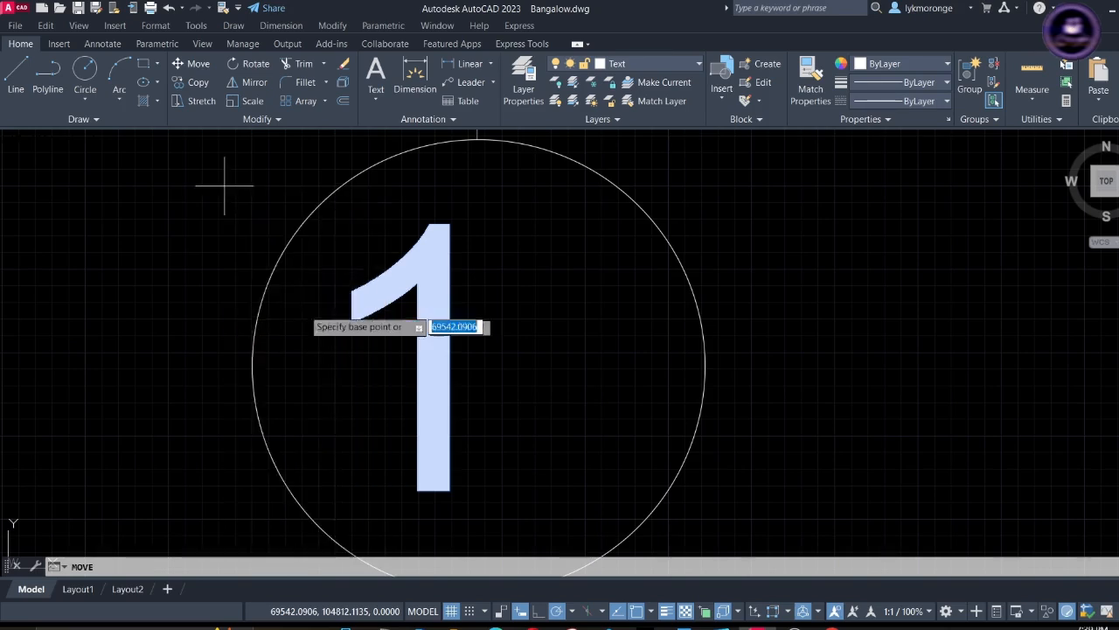
{"action": "left_click", "coordinate": [423, 260]}
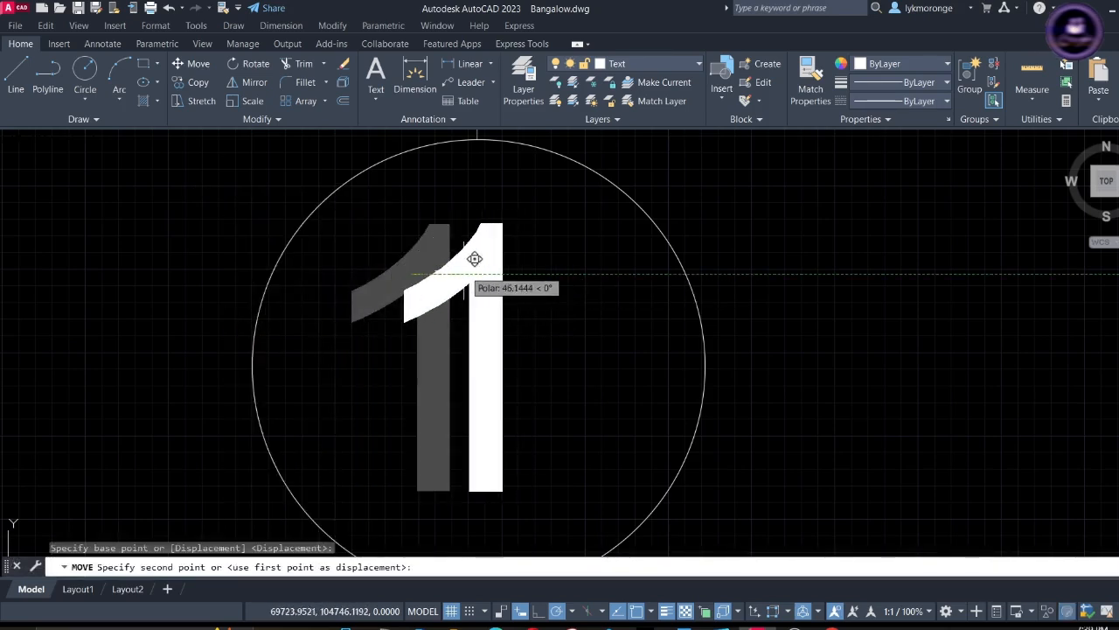
{"action": "left_click", "coordinate": [475, 259]}
- Examine the overall beam and grid layout and the reference drawing sheet below it
{"action": "scroll", "coordinate": [486, 283], "scroll_direction": "down", "scroll_amount": 6}
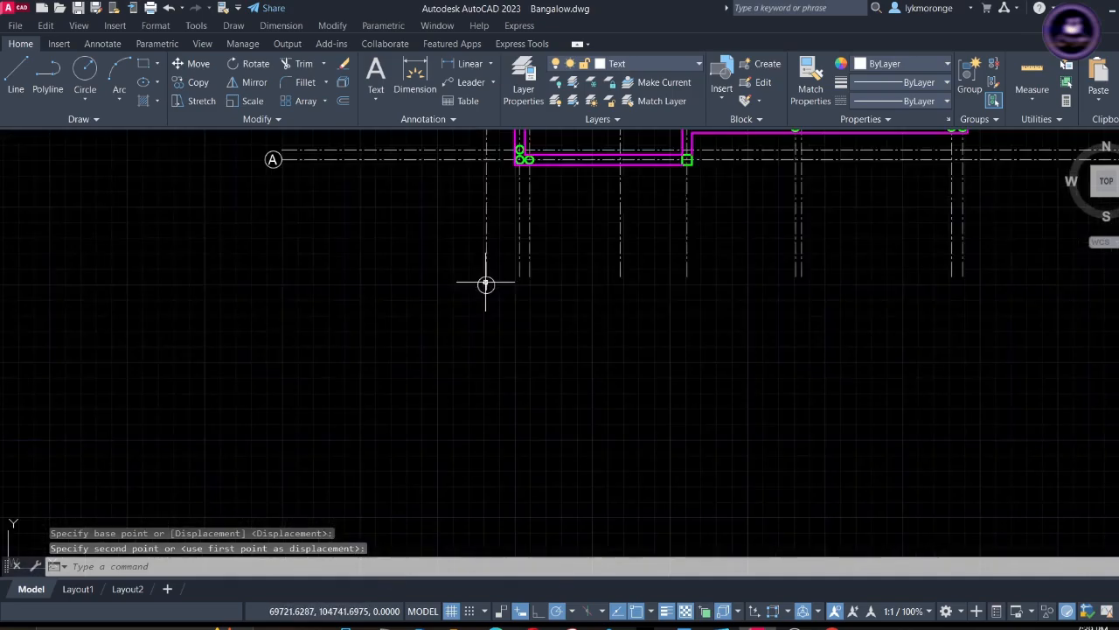
{"action": "mouse_move", "coordinate": [486, 284]}
{"action": "middle_mouse_down"}
{"action": "mouse_move", "coordinate": [466, 402]}
{"action": "mouse_move", "coordinate": [440, 458]}
{"action": "middle_mouse_up"}
{"action": "middle_click_drag", "start_coordinate": [498, 436], "coordinate": [470, 525]}
{"action": "scroll", "coordinate": [470, 454], "scroll_direction": "down", "scroll_amount": 5}
{"action": "mouse_move", "coordinate": [482, 450]}
{"action": "middle_mouse_down"}
{"action": "mouse_move", "coordinate": [477, 473]}
{"action": "mouse_move", "coordinate": [447, 473]}
{"action": "middle_mouse_up"}
{"action": "scroll", "coordinate": [493, 363], "scroll_direction": "down", "scroll_amount": 4}
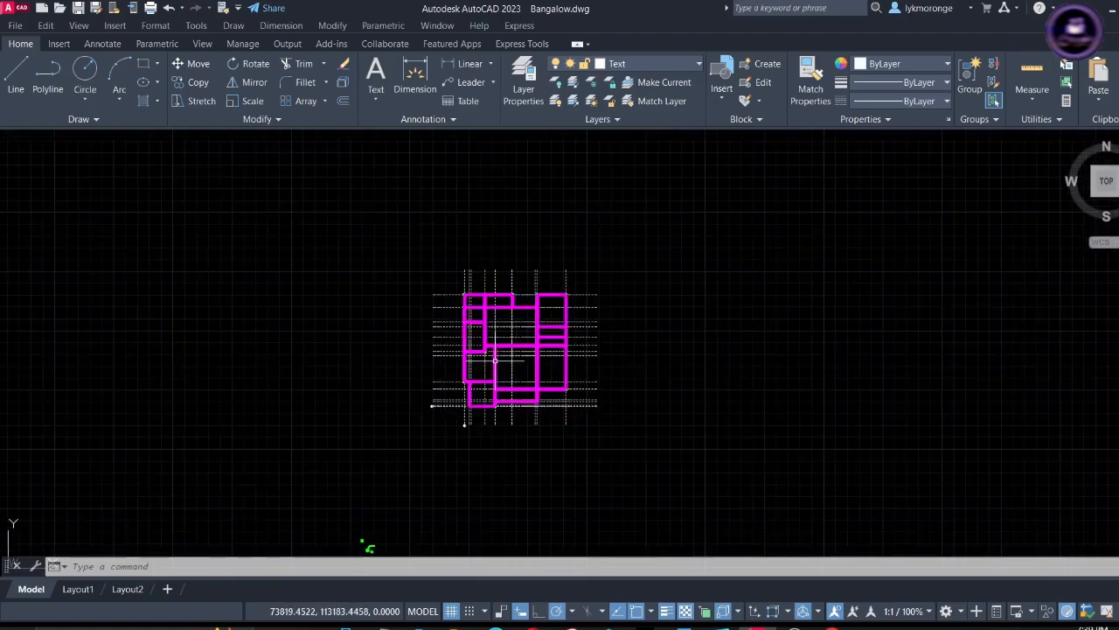
{"action": "scroll", "coordinate": [495, 359], "scroll_direction": "up", "scroll_amount": 2}
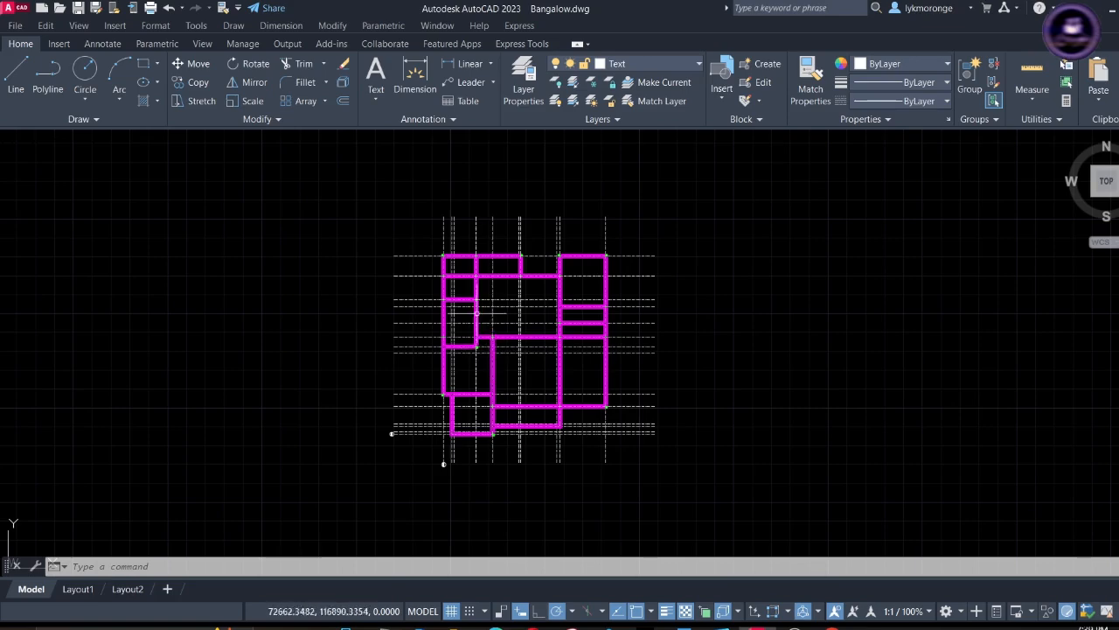
{"action": "scroll", "coordinate": [453, 262], "scroll_direction": "up", "scroll_amount": 3}
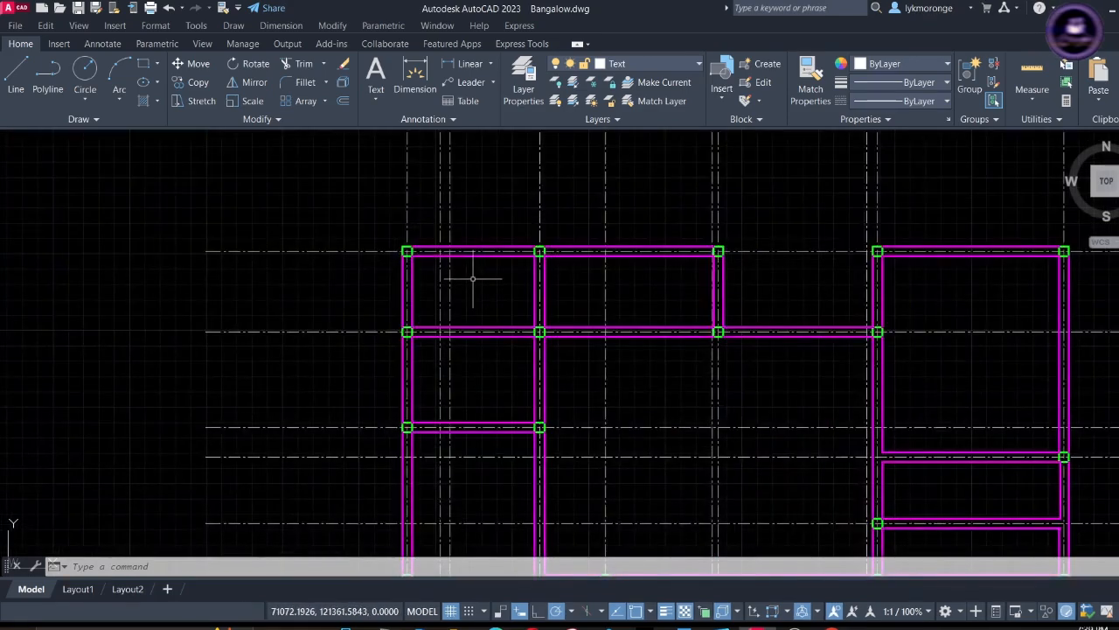
{"action": "scroll", "coordinate": [472, 278], "scroll_direction": "down", "scroll_amount": 2}
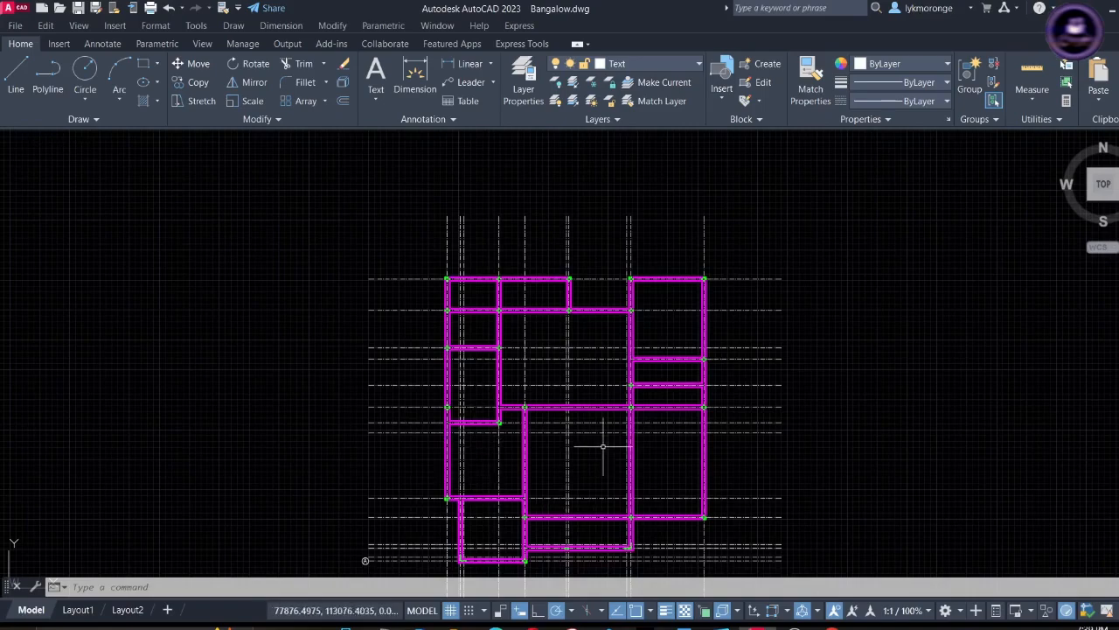
{"action": "scroll", "coordinate": [599, 425], "scroll_direction": "down", "scroll_amount": 2}
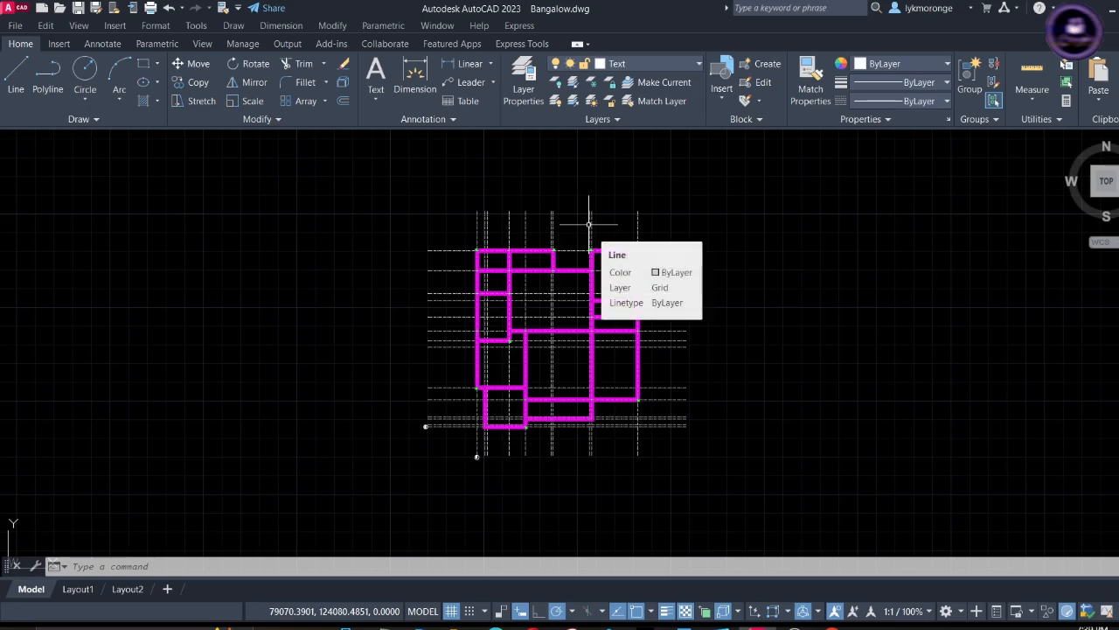
{"action": "scroll", "coordinate": [586, 232], "scroll_direction": "down", "scroll_amount": 7}
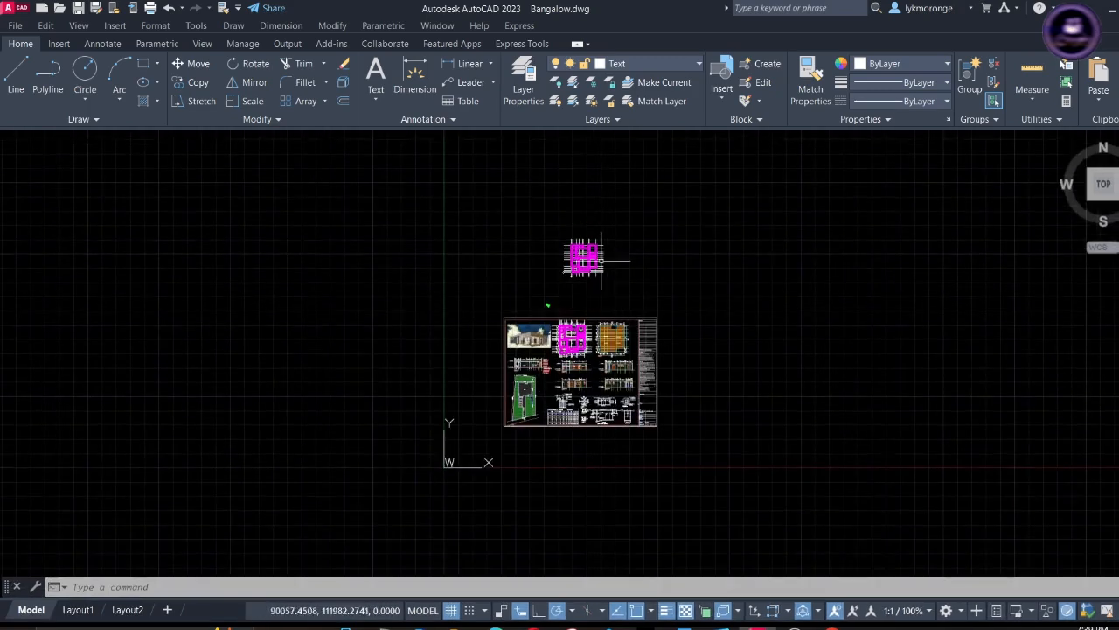
{"action": "scroll", "coordinate": [507, 414], "scroll_direction": "up", "scroll_amount": 4}
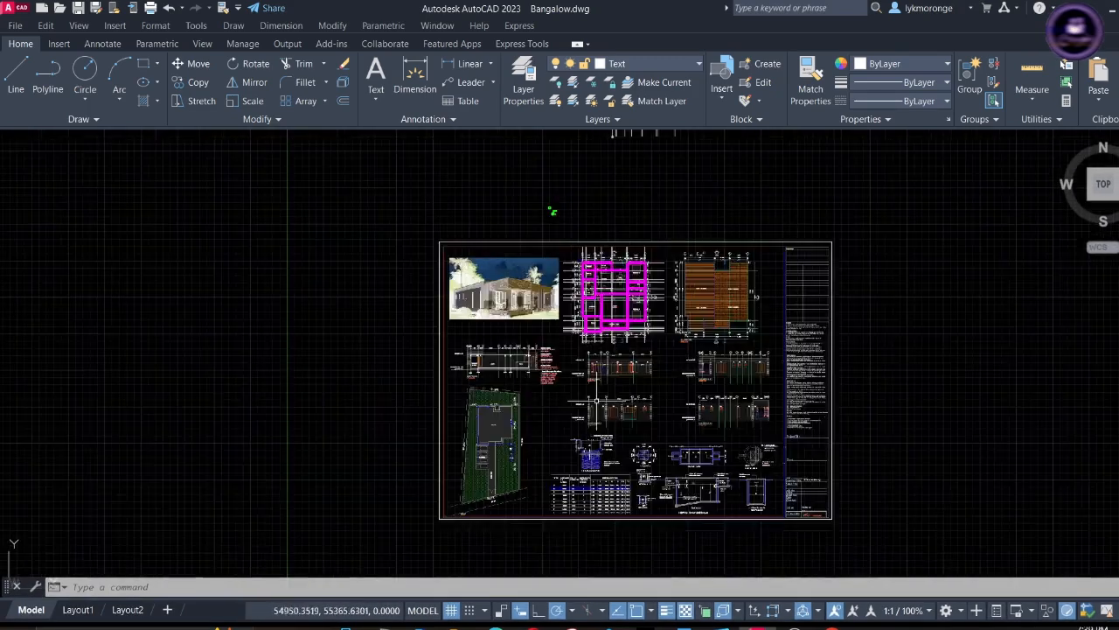
- Move the whole reference drawing sheet to the right, clear of the separate beam plan
{"action": "scroll", "coordinate": [844, 491], "scroll_direction": "down", "scroll_amount": 4}
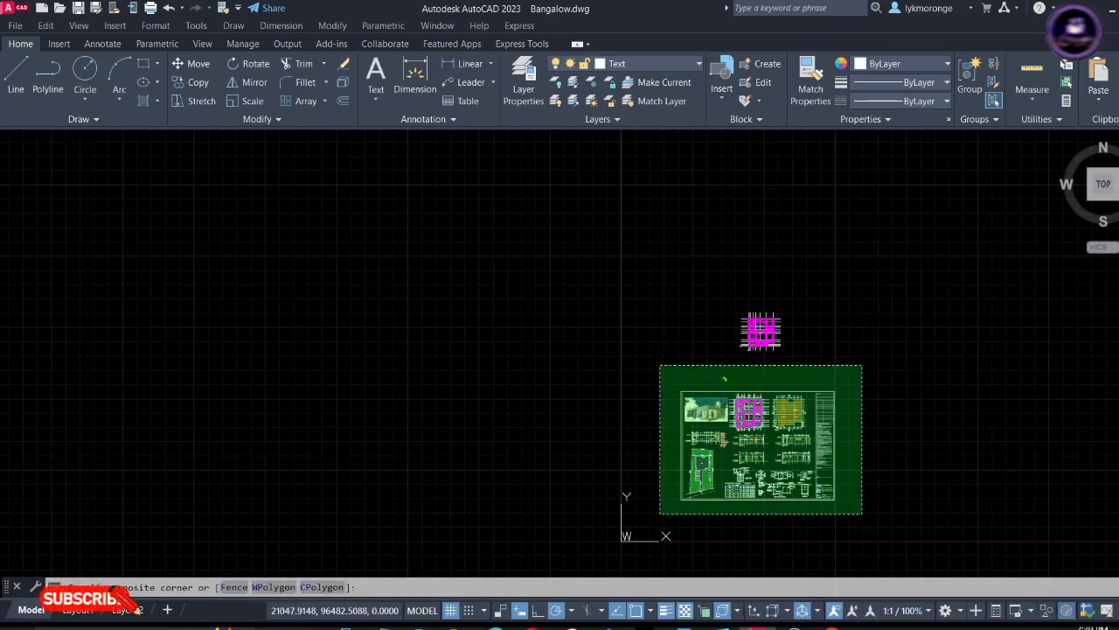
{"action": "left_click", "coordinate": [661, 365]}
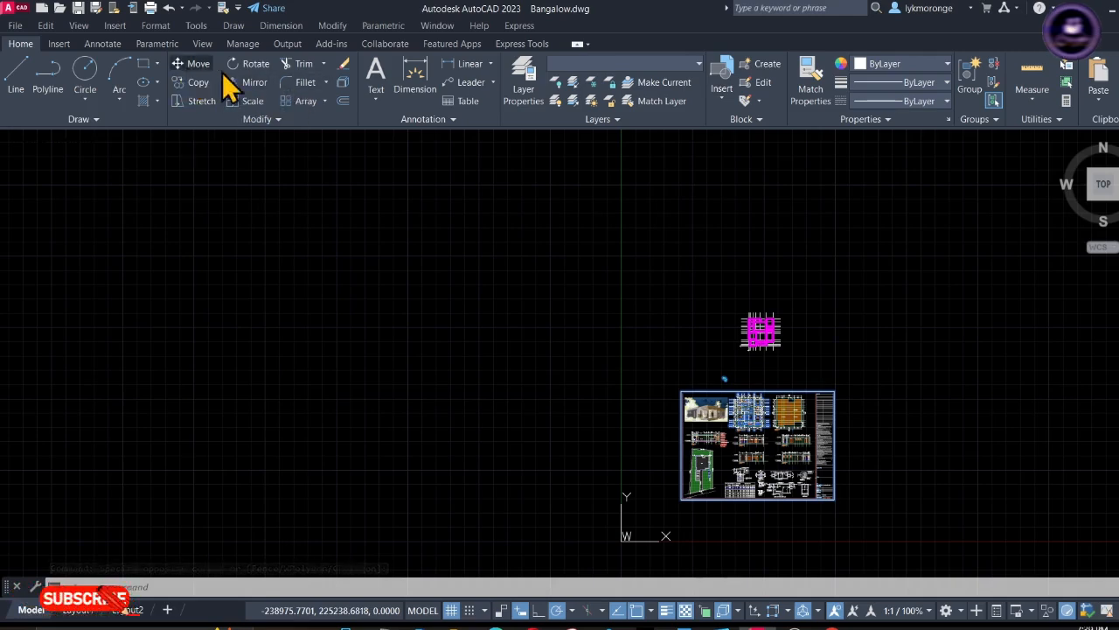
{"action": "left_click", "coordinate": [194, 64]}
{"action": "left_click", "coordinate": [733, 453]}
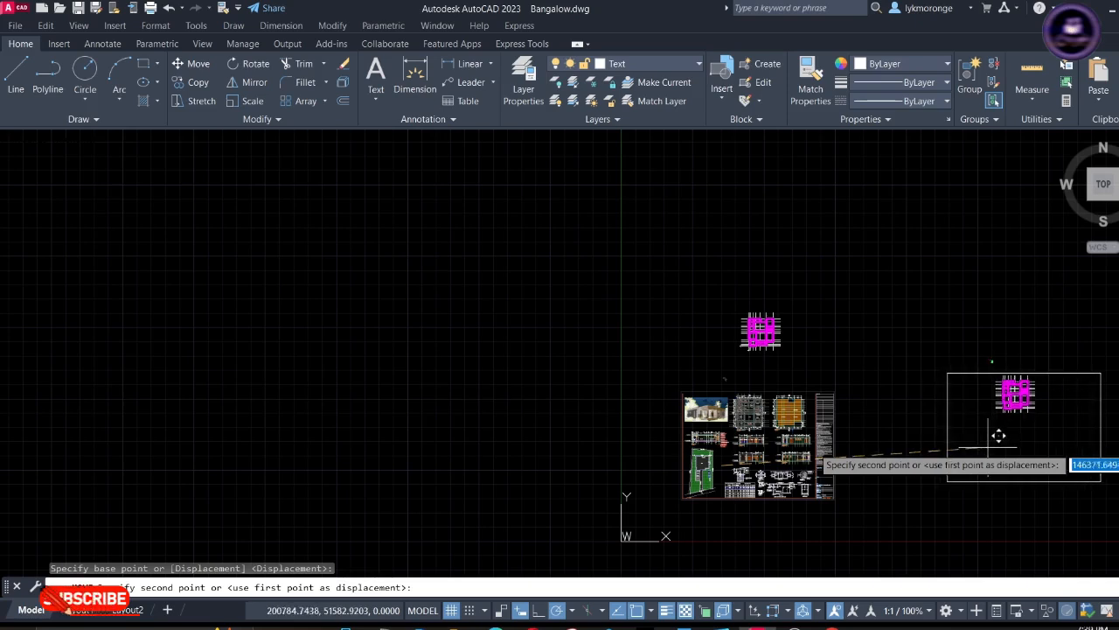
{"action": "left_click", "coordinate": [996, 435]}
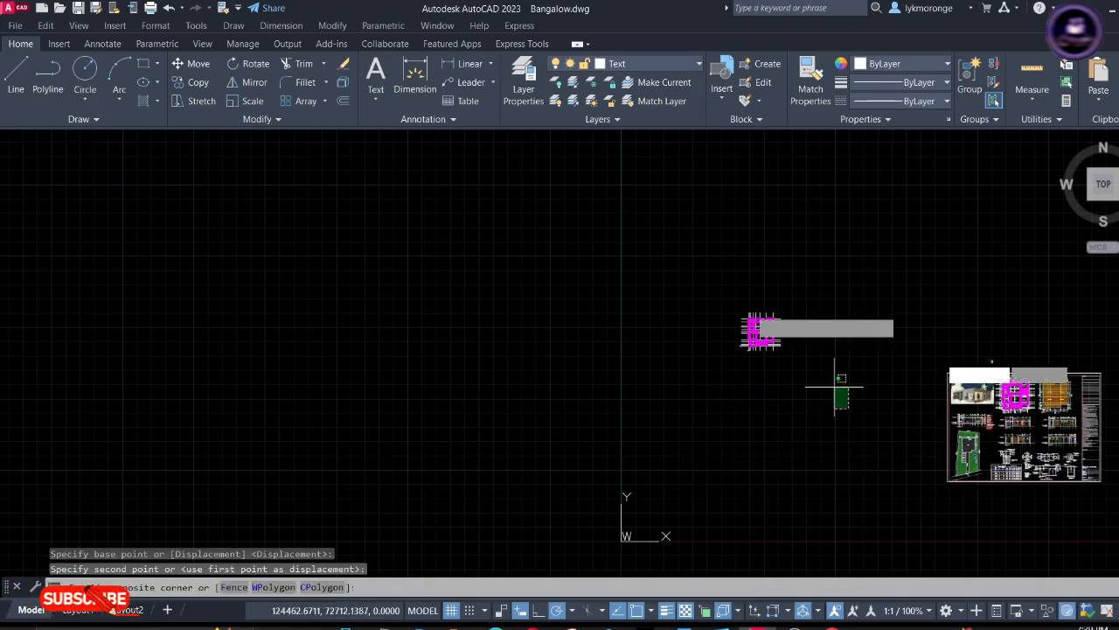
- Move the whole beam and grid plan down beside the drawing origin, just above and to the right of it
{"action": "left_click", "coordinate": [845, 407]}
{"action": "left_click", "coordinate": [622, 231]}
{"action": "right_click", "coordinate": [705, 264]}
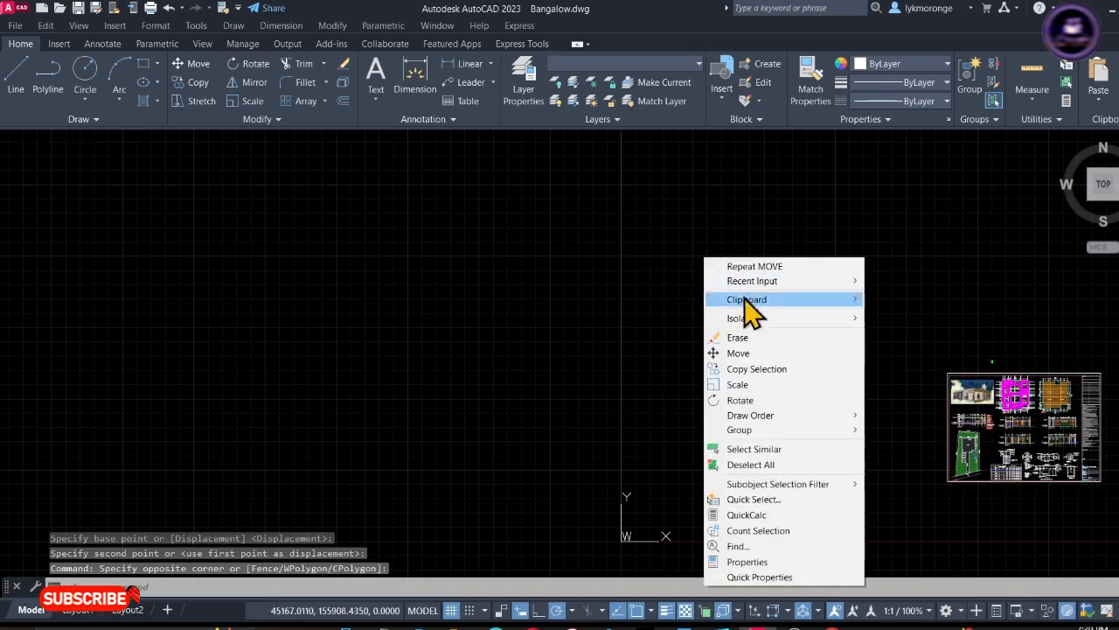
{"action": "left_click", "coordinate": [748, 354]}
{"action": "left_click", "coordinate": [752, 345]}
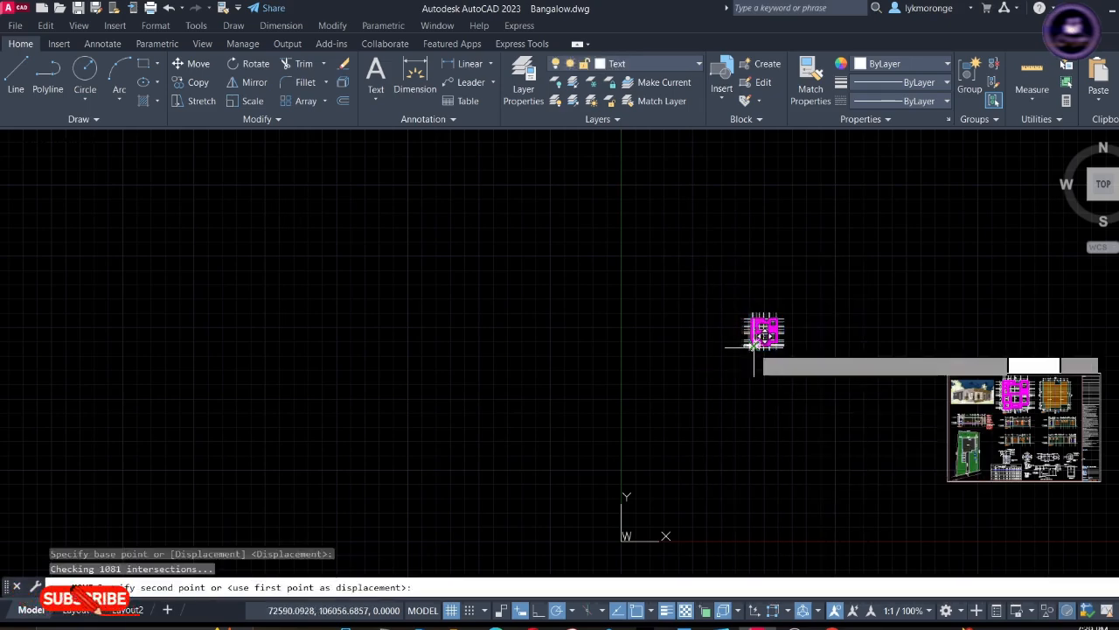
{"action": "scroll", "coordinate": [633, 528], "scroll_direction": "up", "scroll_amount": 5}
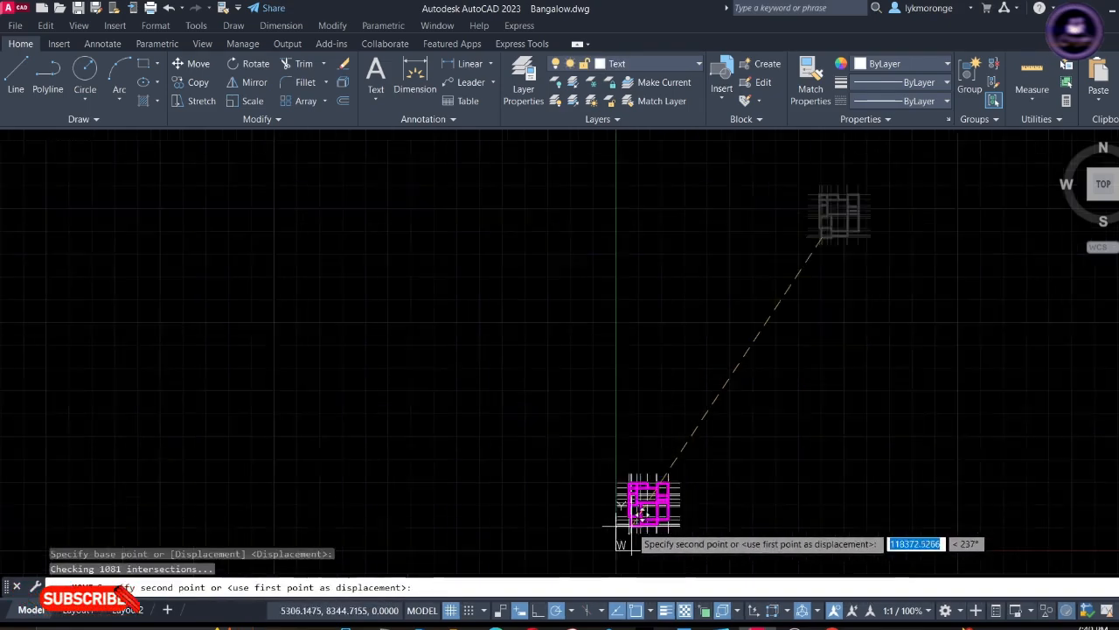
{"action": "left_click", "coordinate": [670, 537]}
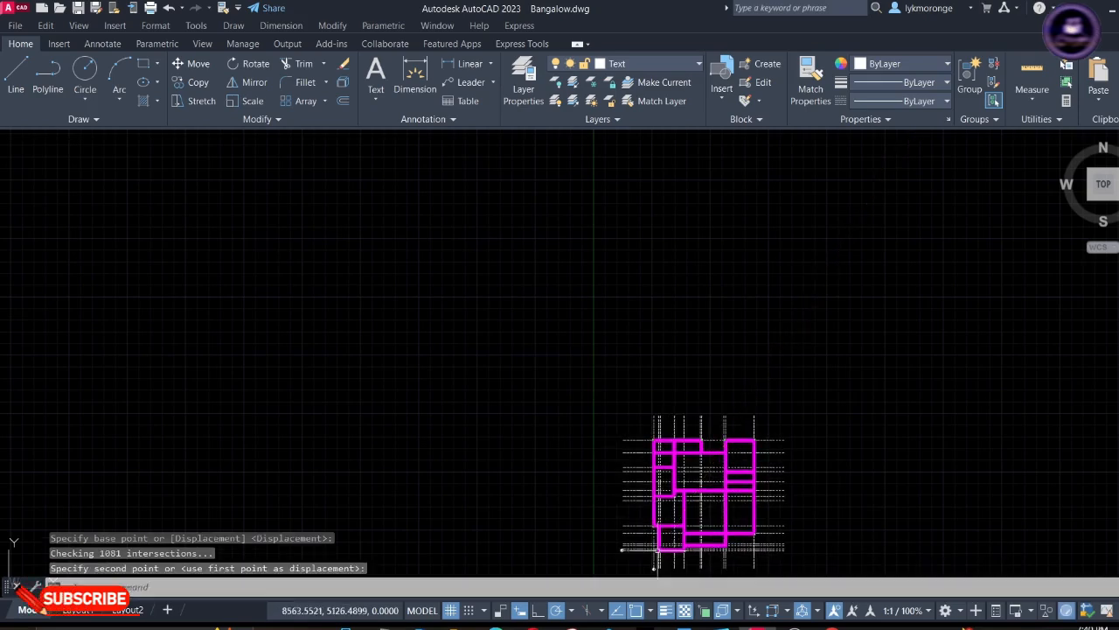
{"action": "scroll", "coordinate": [665, 525], "scroll_direction": "down", "scroll_amount": 3}
{"action": "middle_click_drag", "start_coordinate": [712, 530], "coordinate": [633, 360]}
{"action": "left_click", "coordinate": [716, 444]}
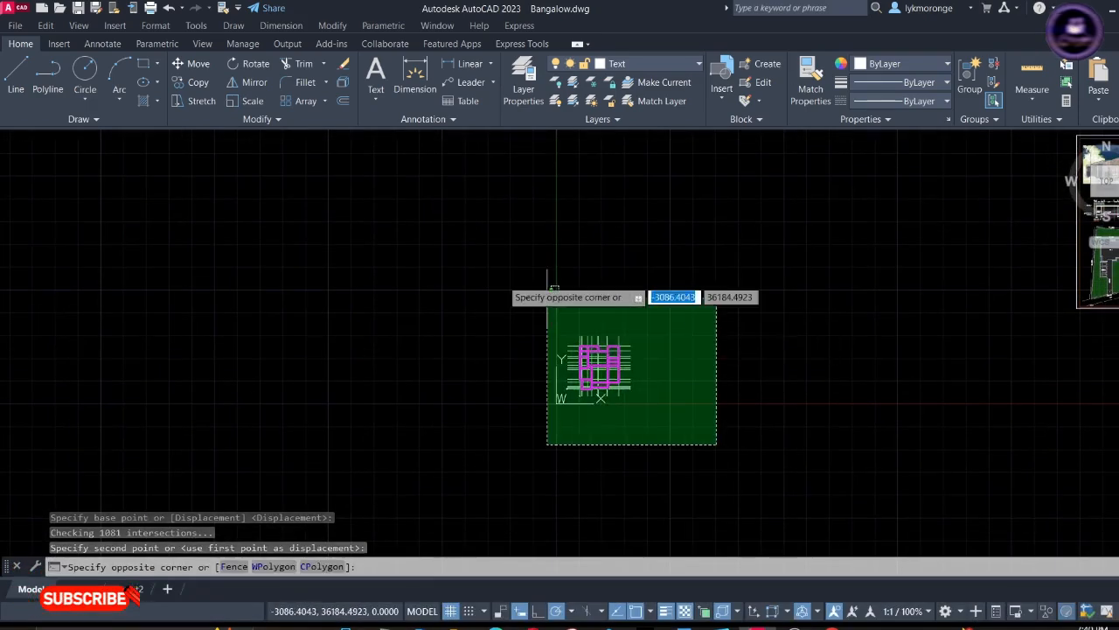
{"action": "left_click", "coordinate": [477, 276]}
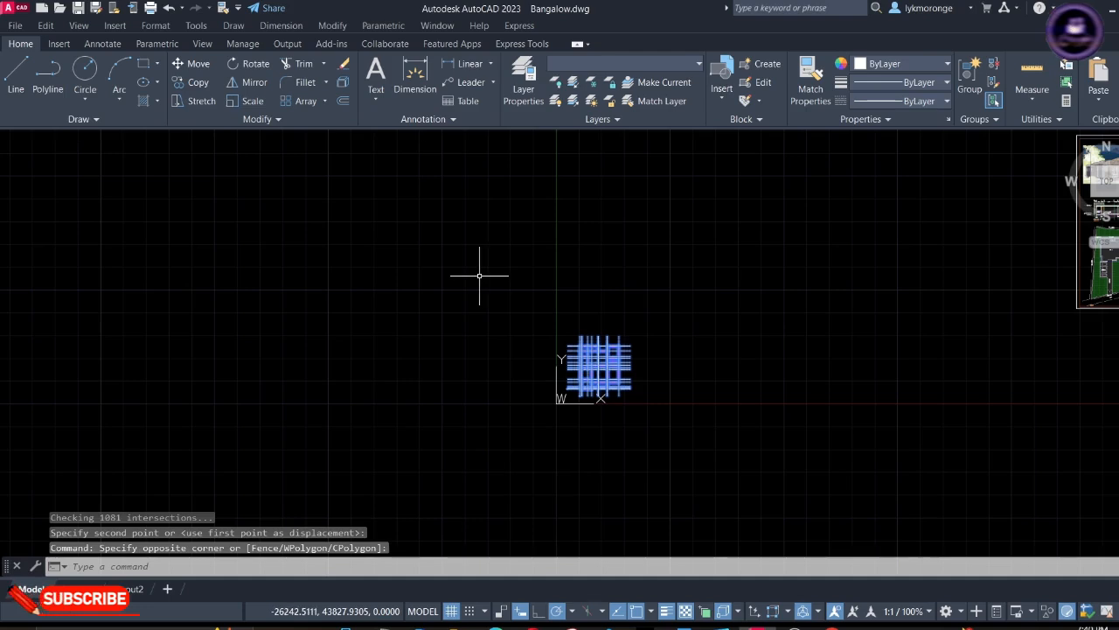
{"action": "type", "text": "e"}
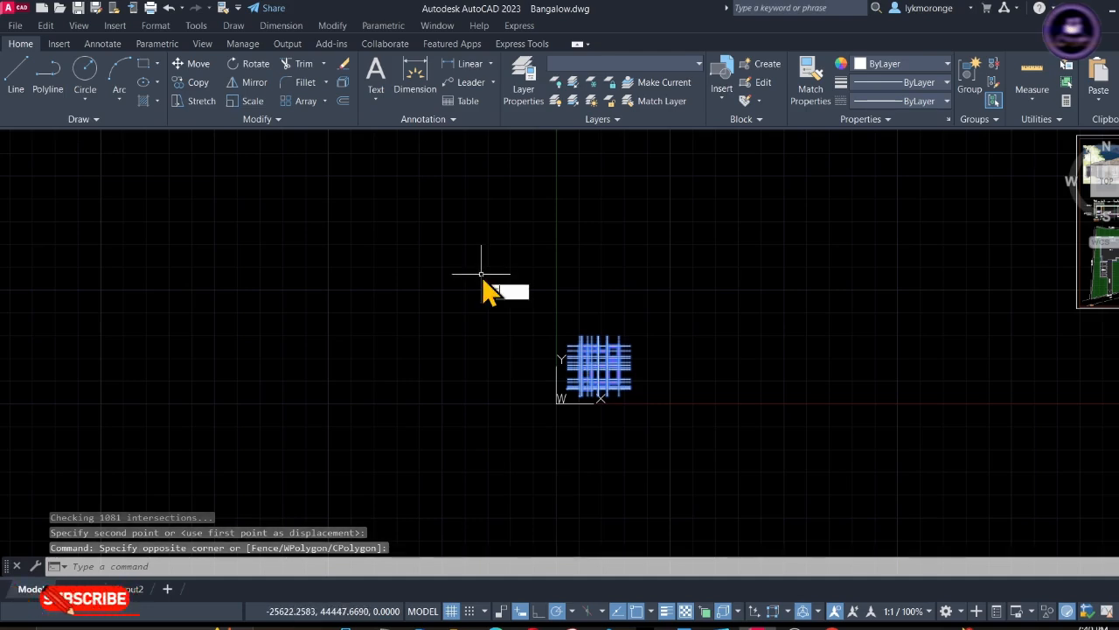
{"action": "key", "text": "BackSpace"}
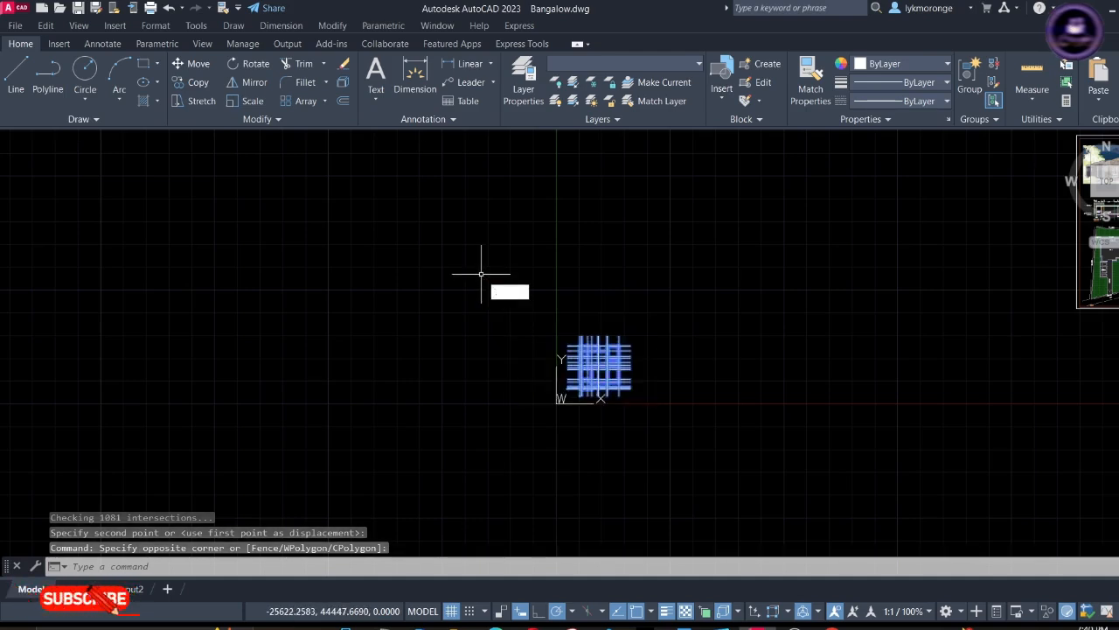
{"action": "key", "text": "Return"}
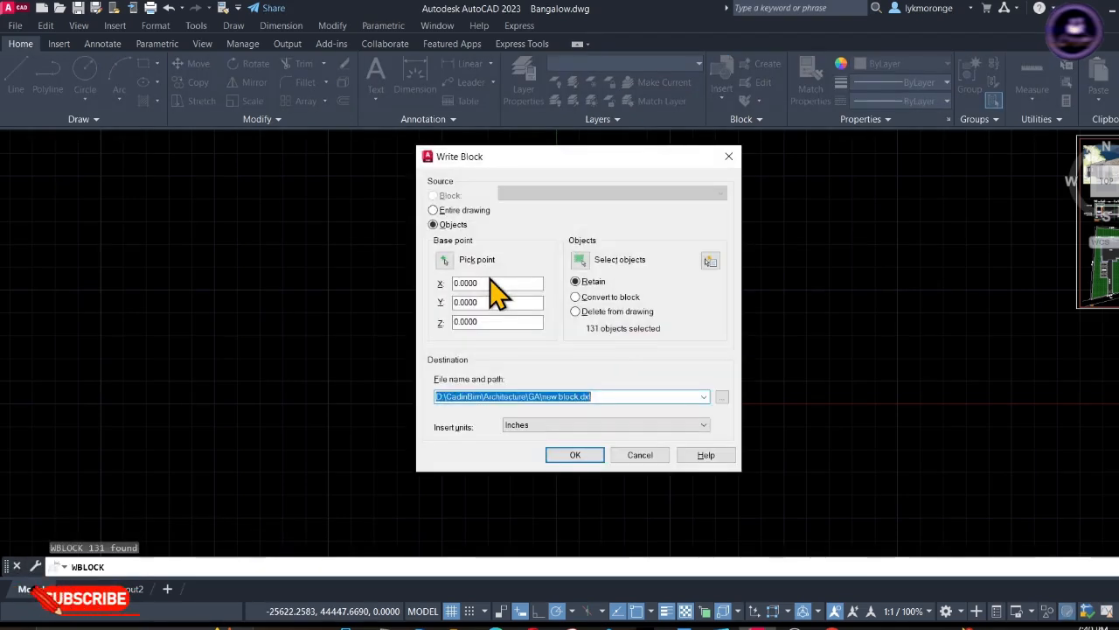
{"action": "left_click", "coordinate": [700, 426]}
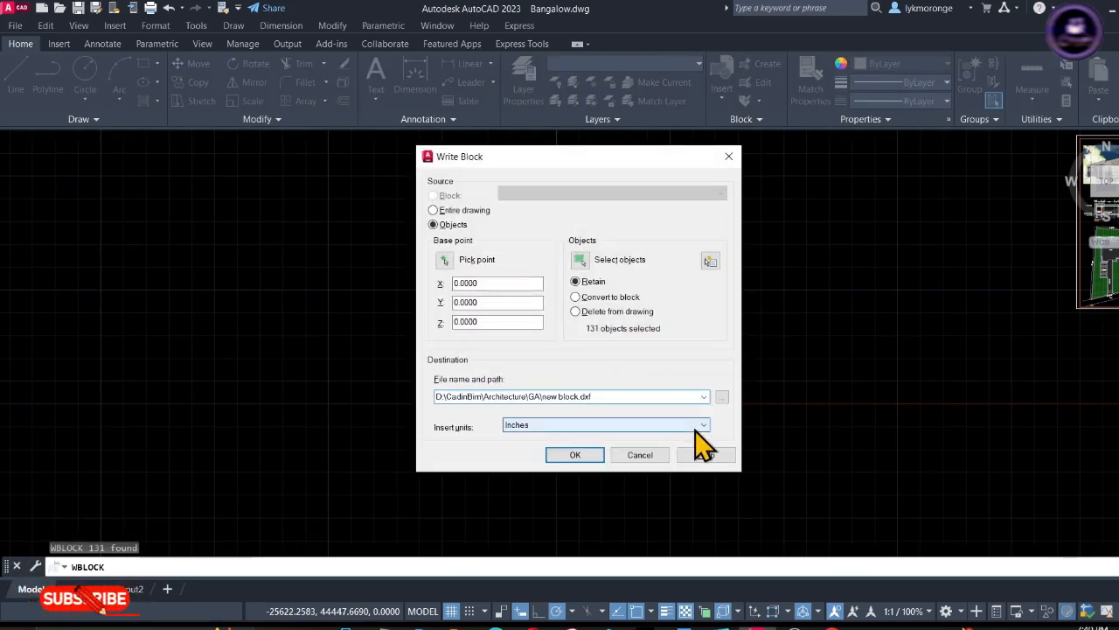
{"action": "left_click", "coordinate": [538, 476]}
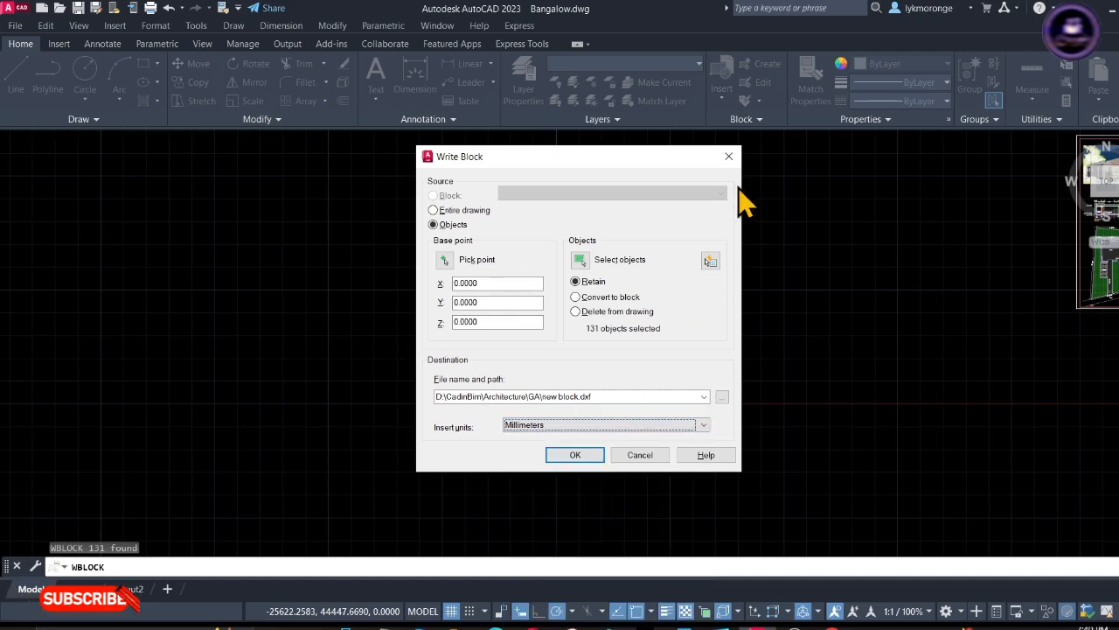
{"action": "left_click", "coordinate": [728, 157]}
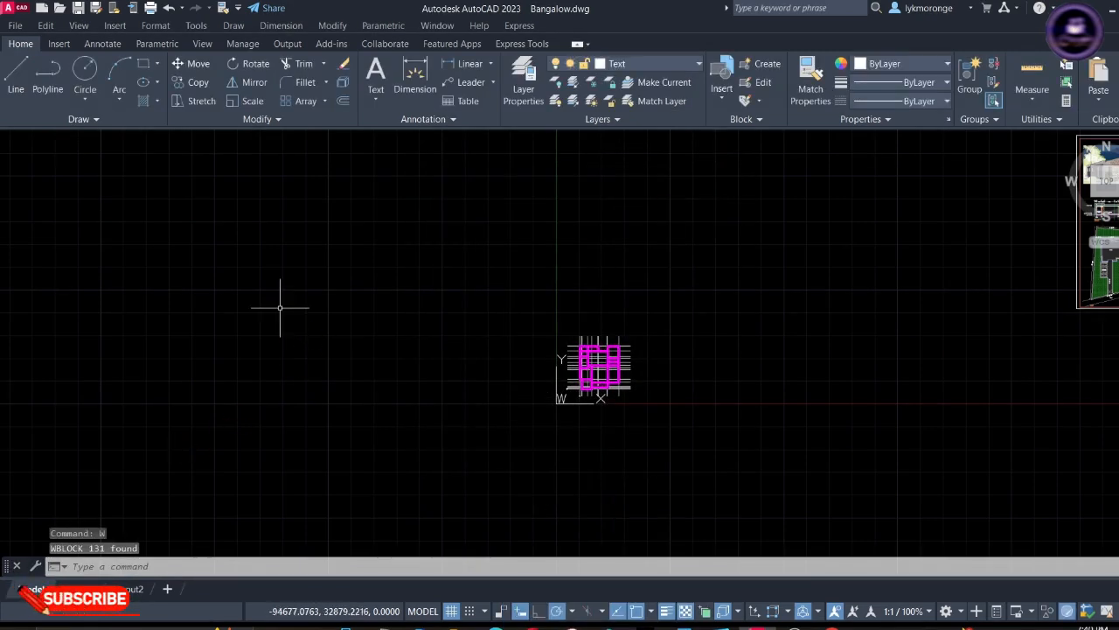
- Set the drawing units' insertion scale to Millimeters and the length precision to 0
{"action": "type", "text": "pu"}
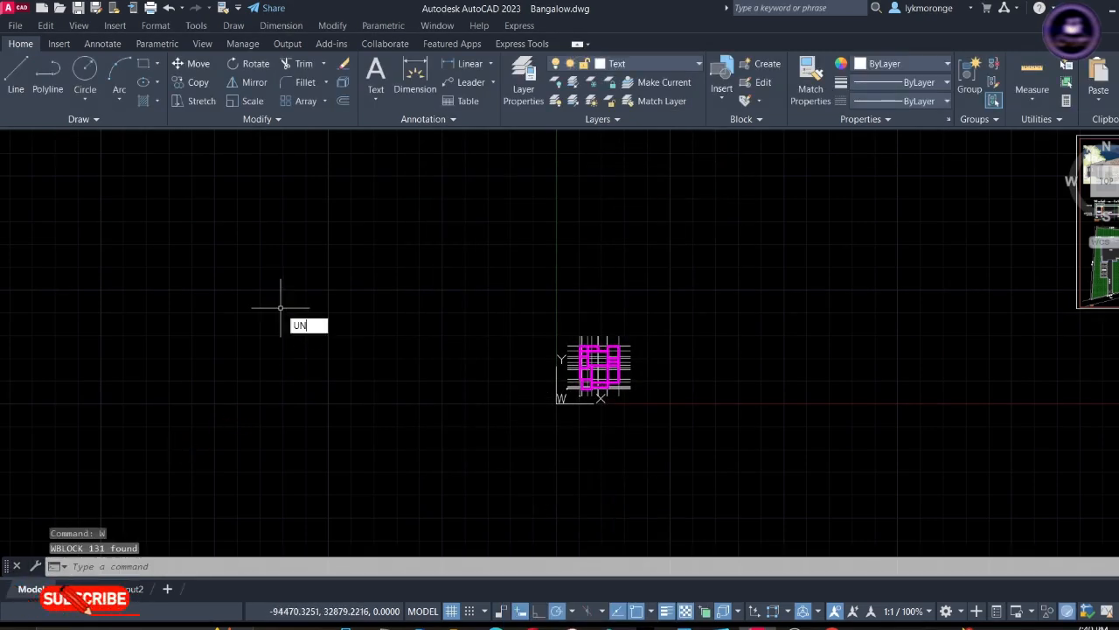
{"action": "key", "text": "Return"}
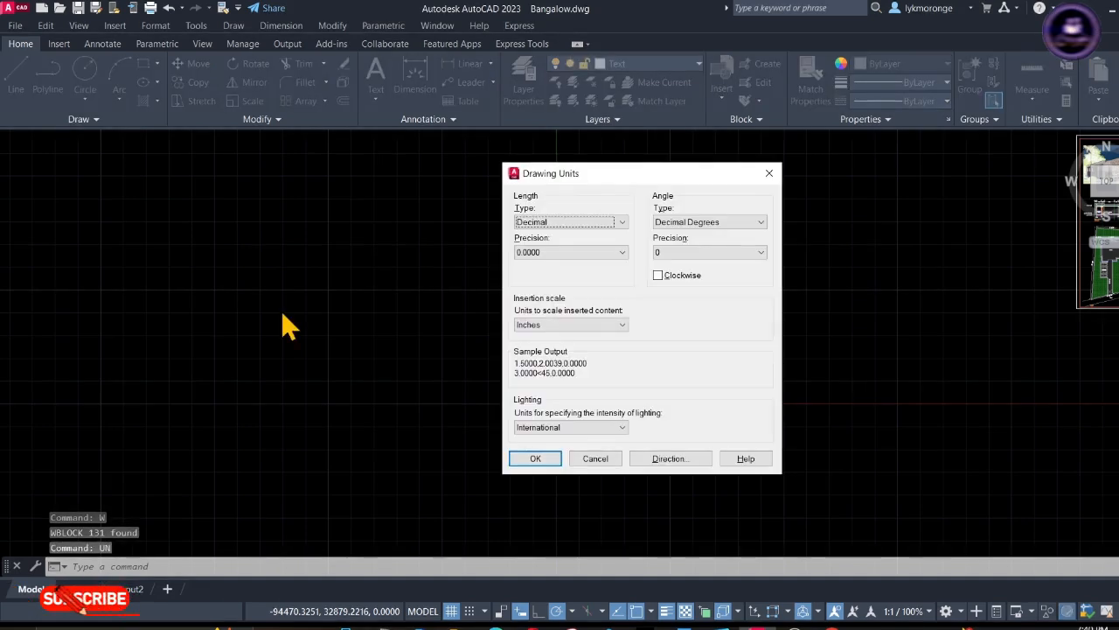
{"action": "left_click", "coordinate": [601, 325]}
{"action": "left_click", "coordinate": [544, 386]}
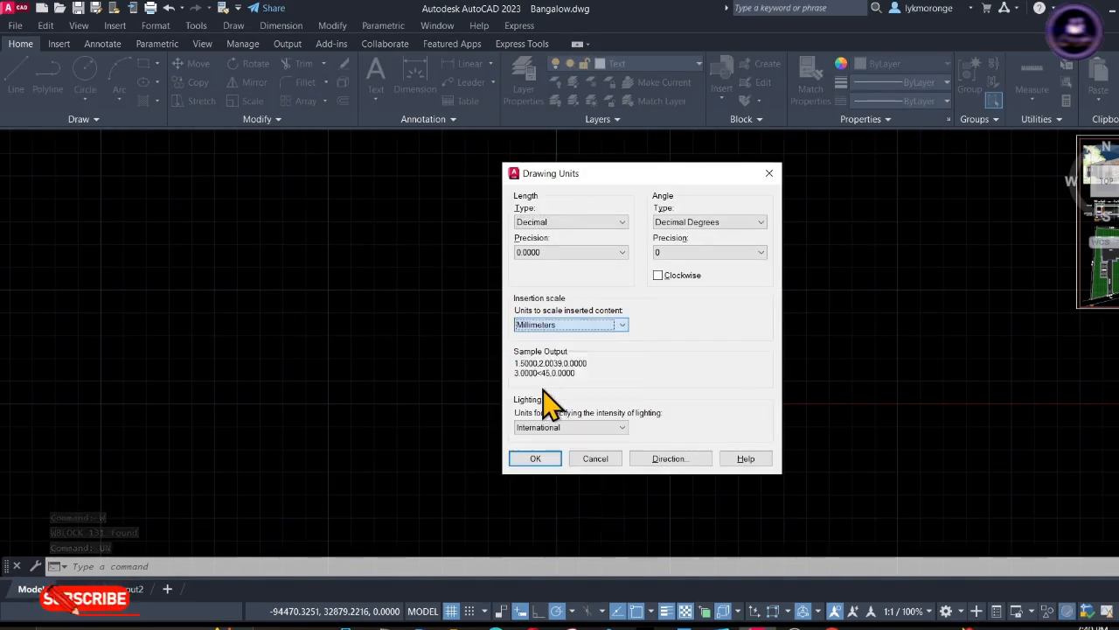
{"action": "left_click", "coordinate": [584, 254]}
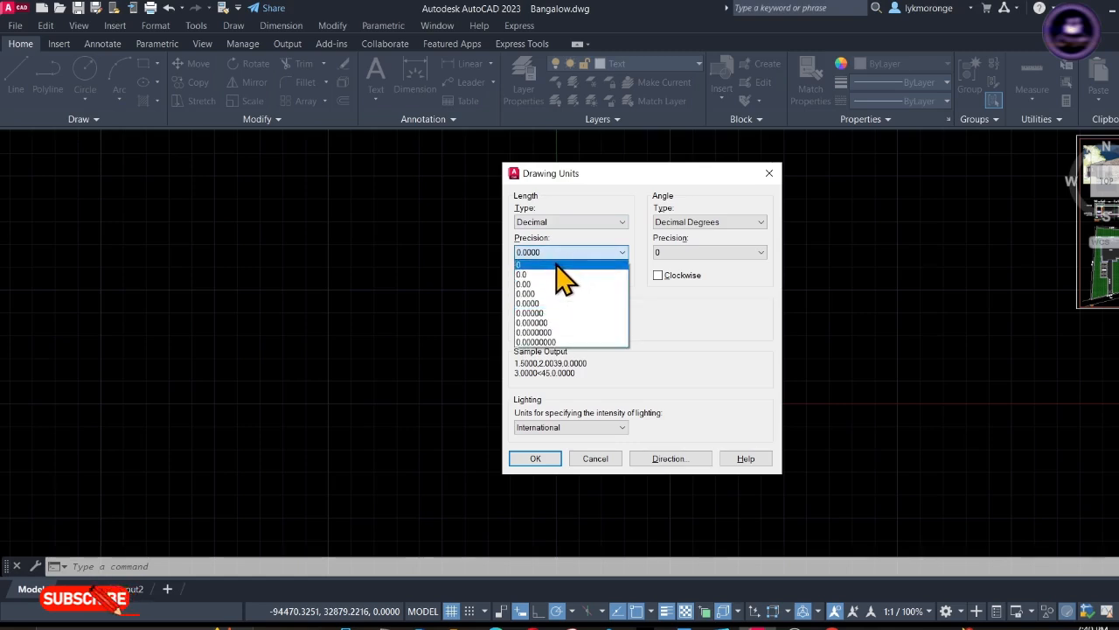
{"action": "left_click", "coordinate": [564, 264]}
{"action": "left_click", "coordinate": [529, 459]}
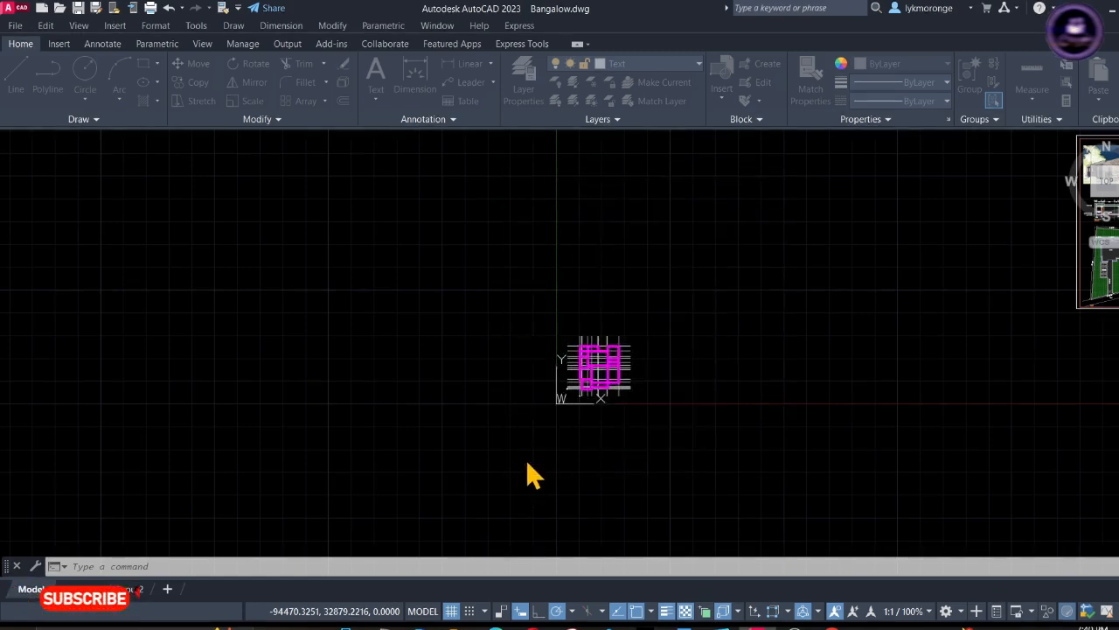
{"action": "key", "text": "Escape"}
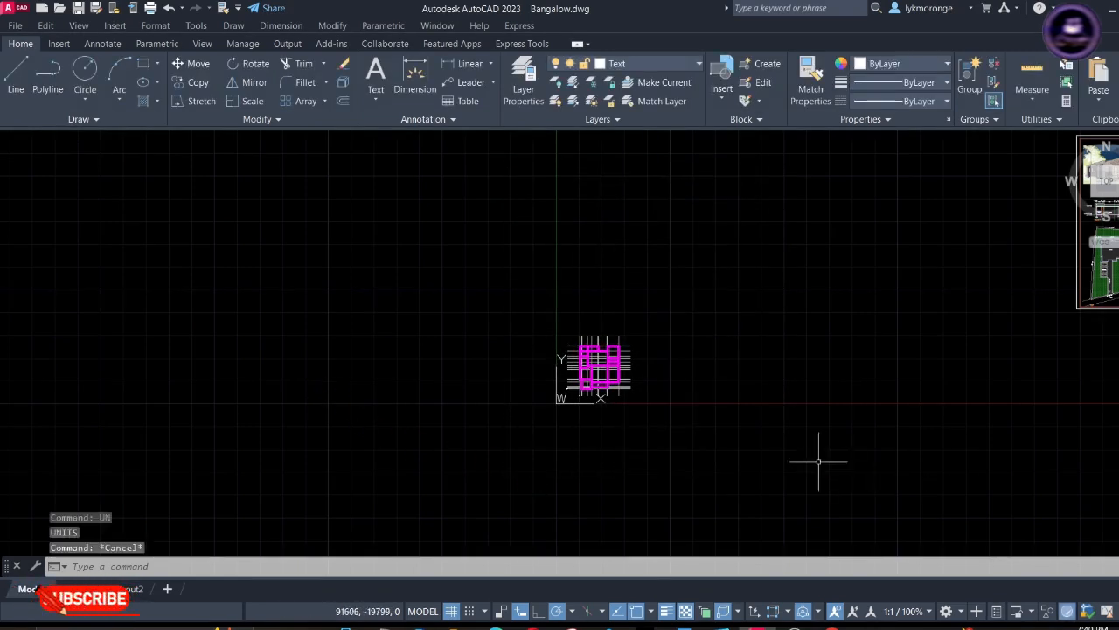
- Set up a Write Block of the whole beam and grid plan, naming the destination file Flatroof Bungalow.dxf in D:\CadinBim\Architecture\GA
{"action": "left_click", "coordinate": [805, 465]}
{"action": "left_click", "coordinate": [516, 248]}
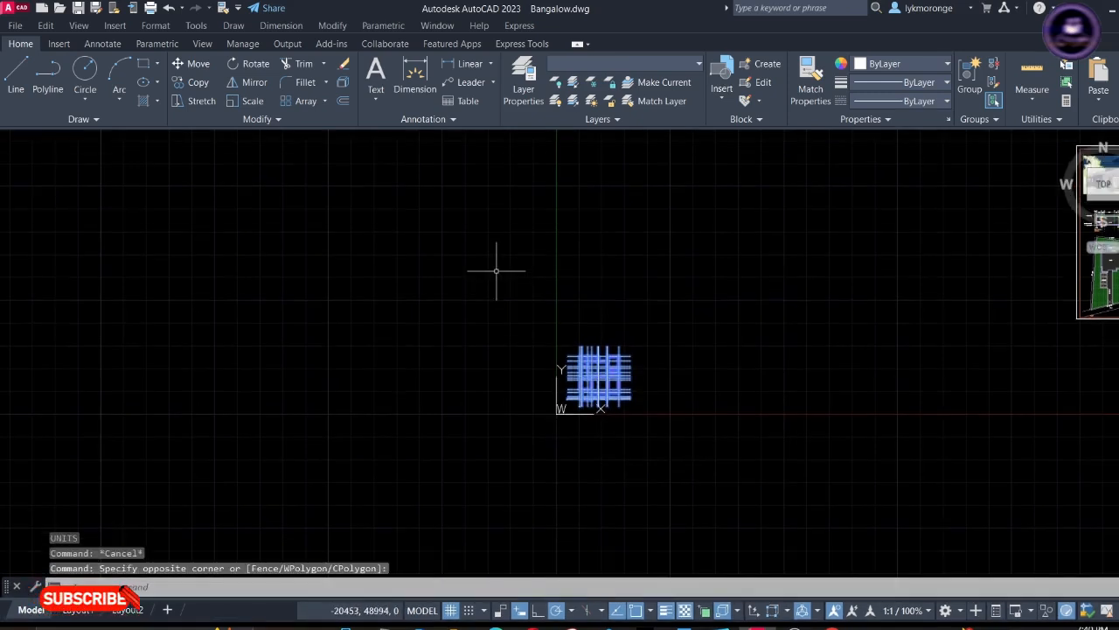
{"action": "type", "text": "w"}
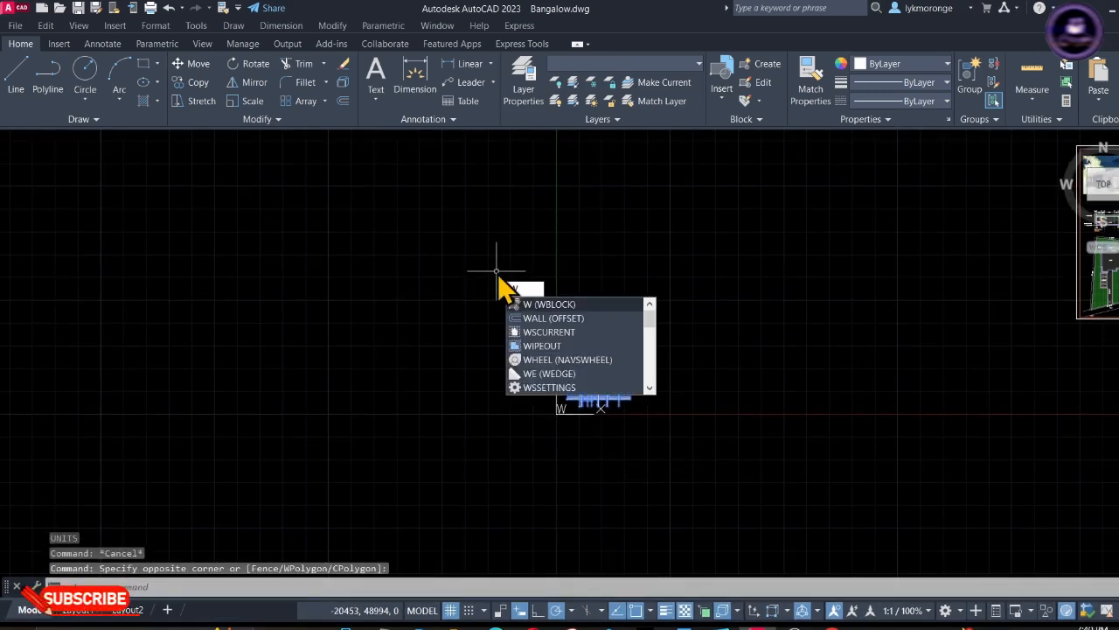
{"action": "key", "text": "Return"}
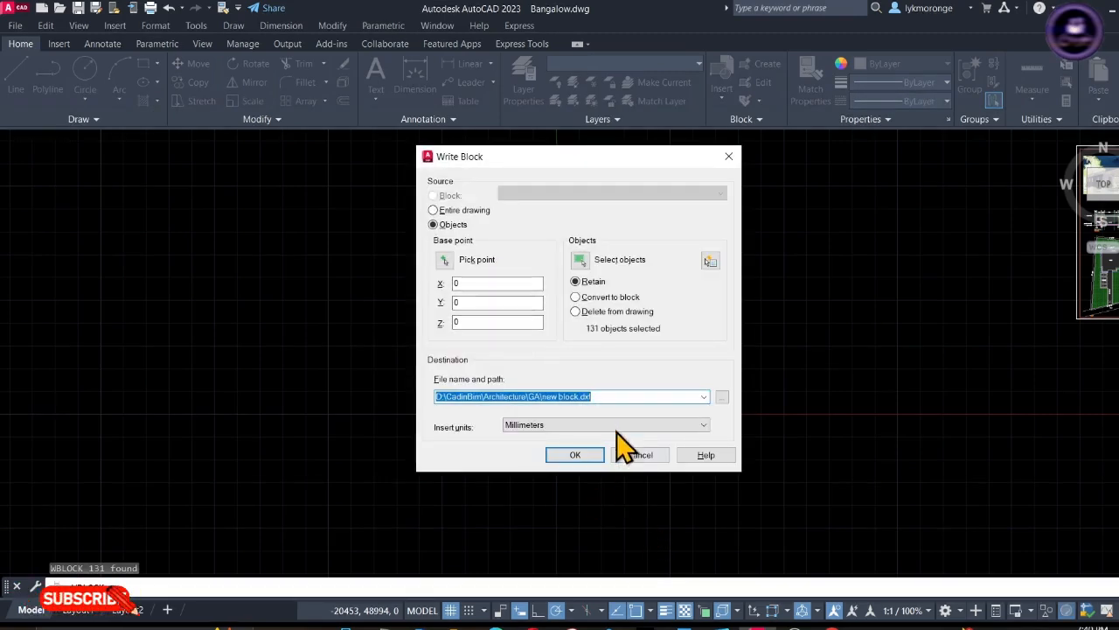
{"action": "left_click", "coordinate": [577, 396]}
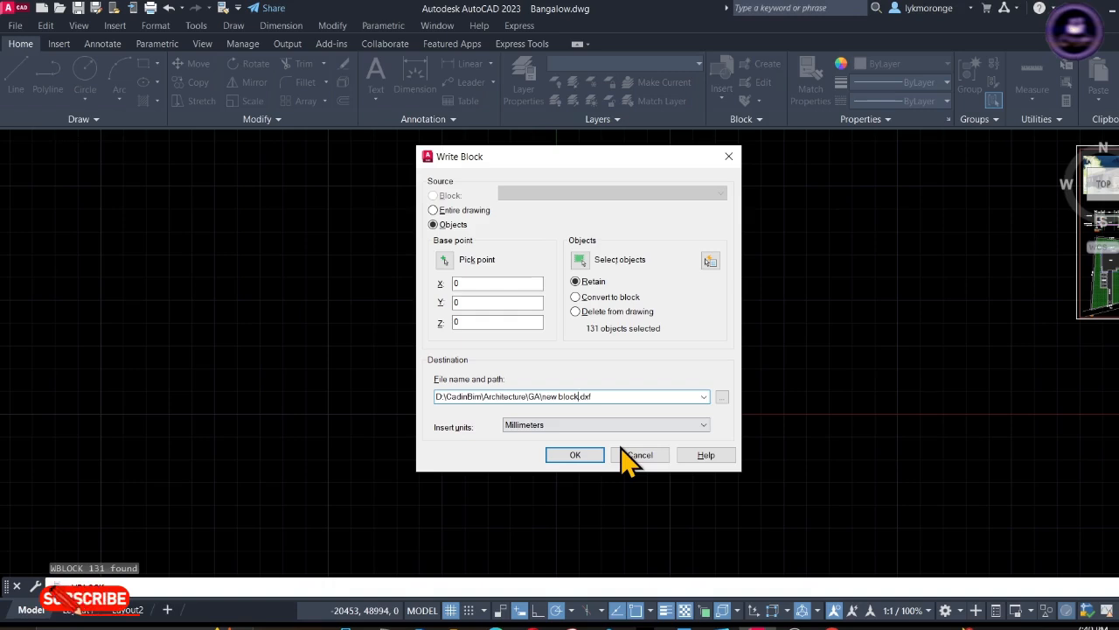
{"action": "key", "text": "BackSpace"}
{"action": "key", "text": "BackSpace"}
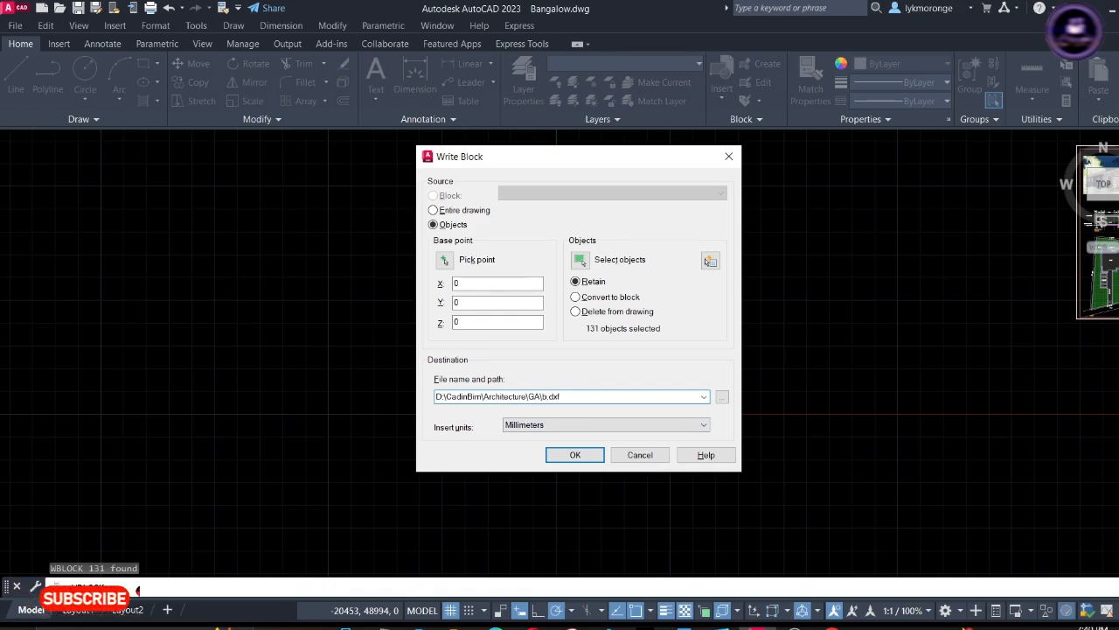
{"action": "type", "text": "FLAT"}
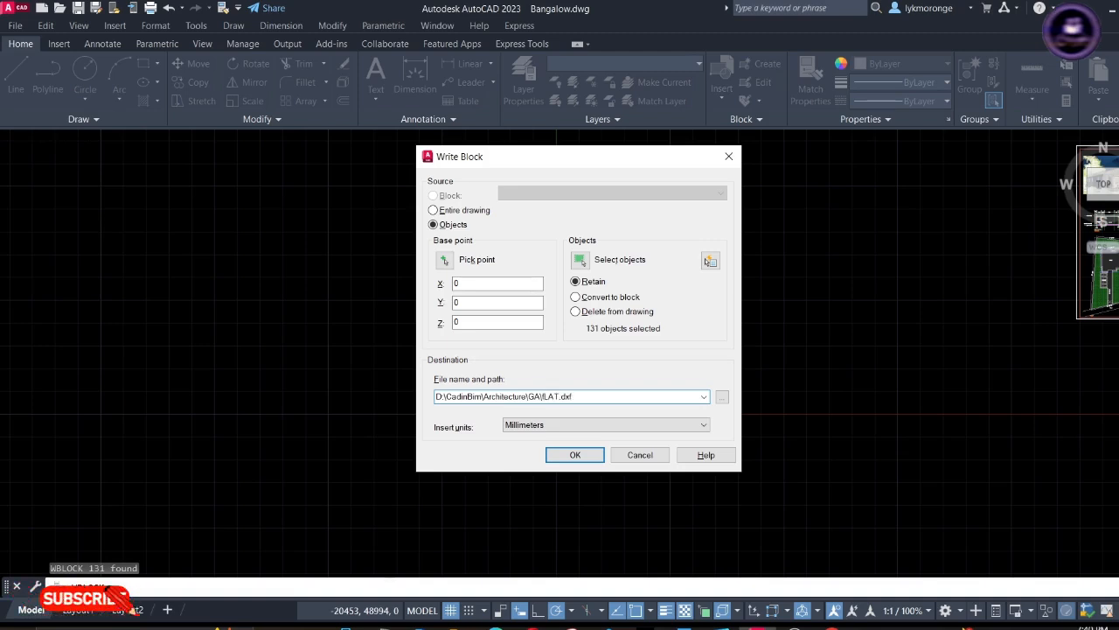
{"action": "key", "text": "BackSpace"}
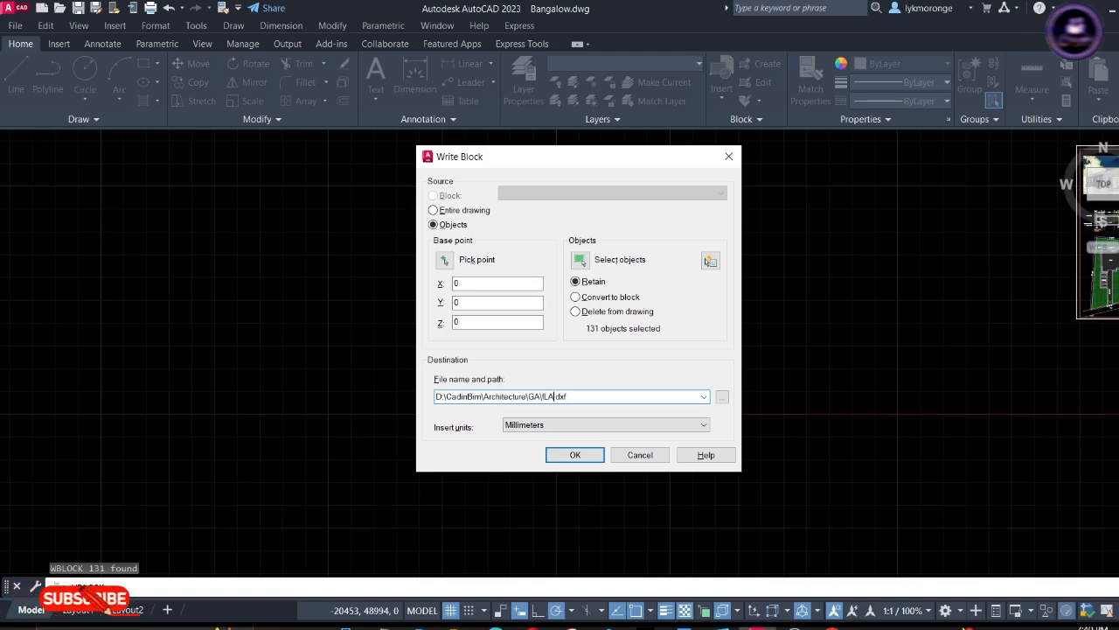
{"action": "type", "text": "Flat"}
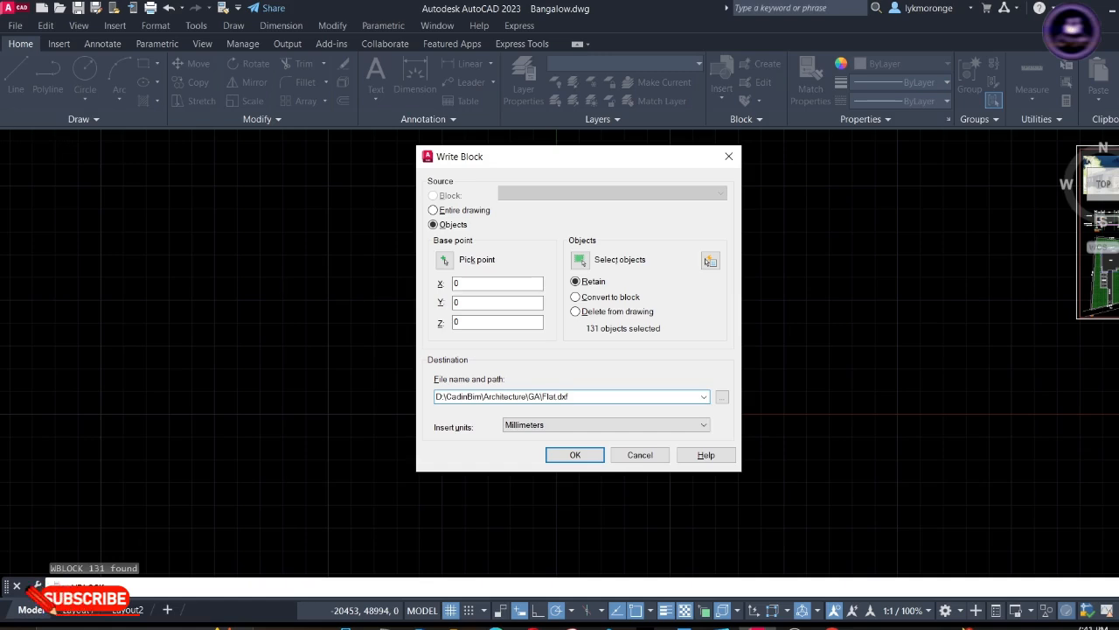
{"action": "type", "text": "roof"}
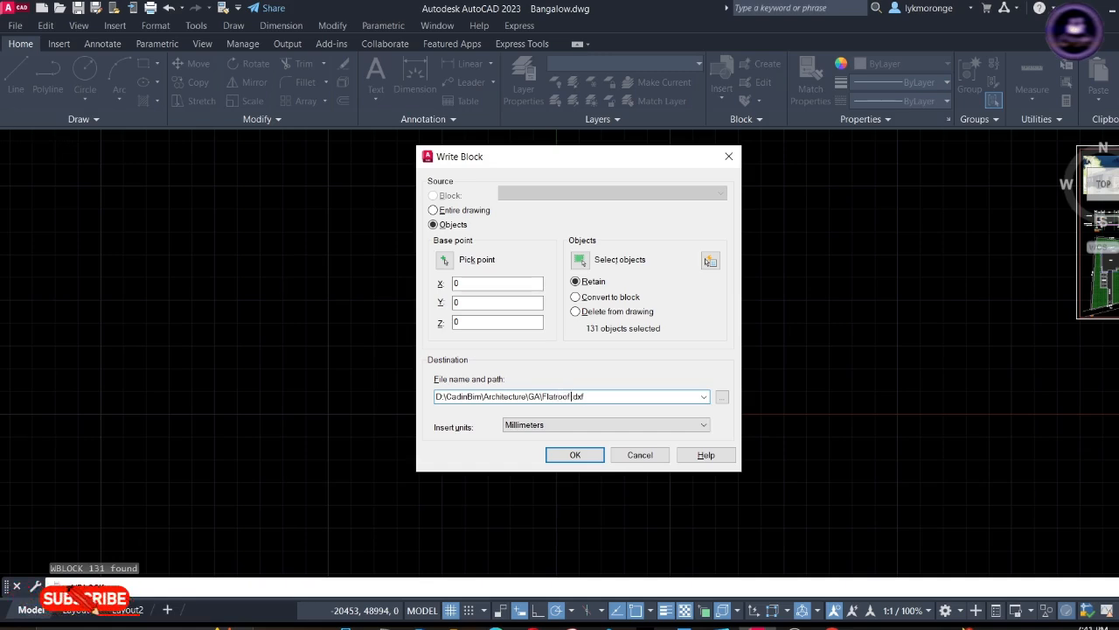
{"action": "type", "text": " Bunga"}
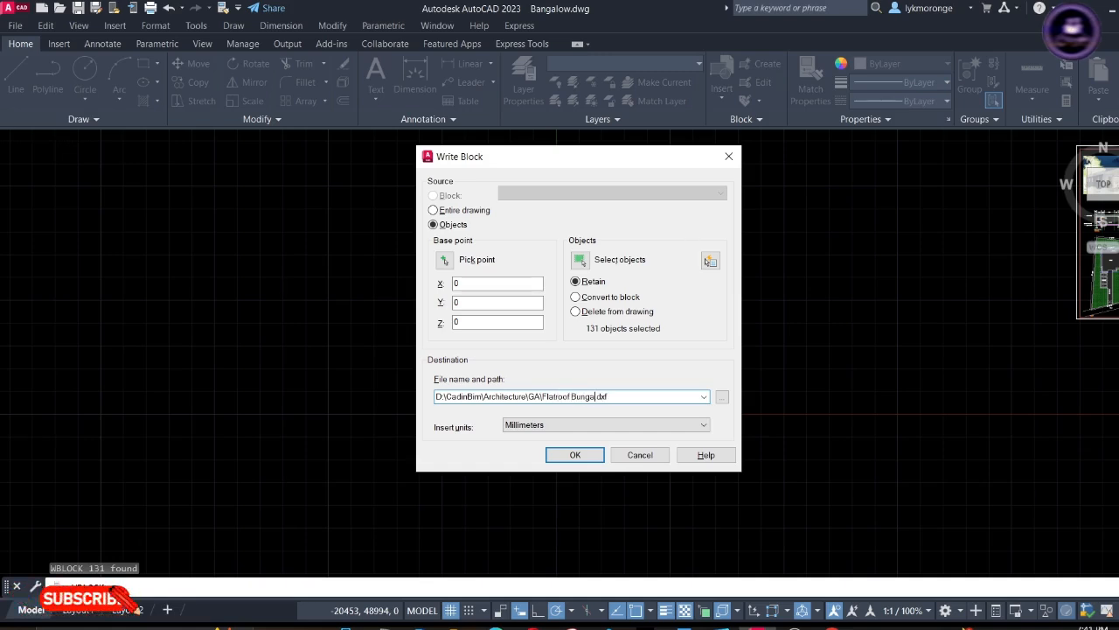
{"action": "type", "text": "low"}
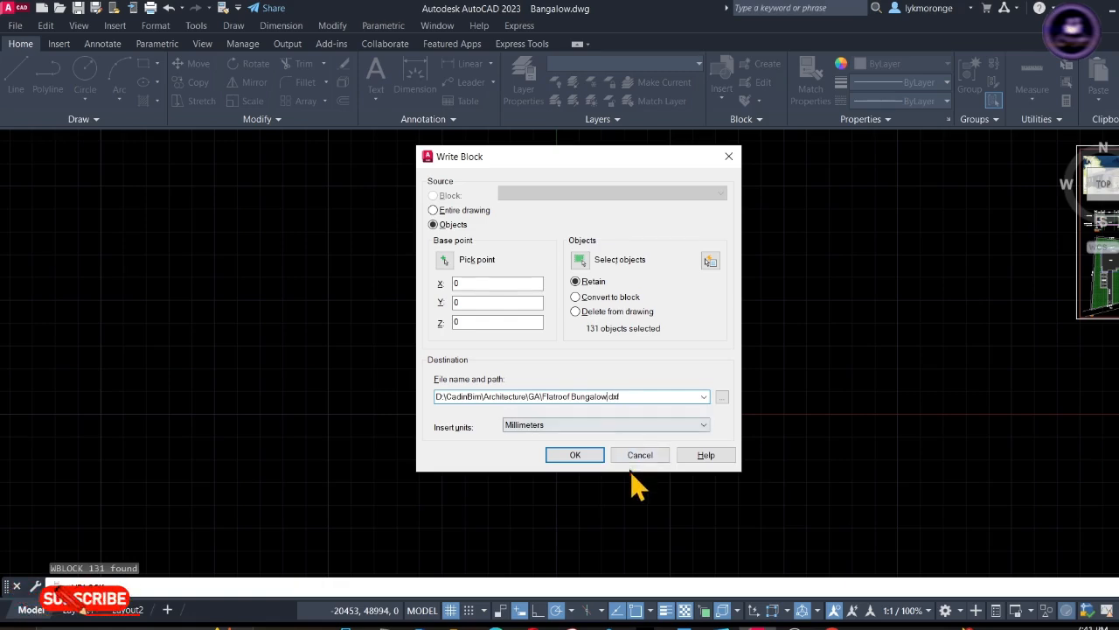
- Save the destination as an AutoCAD 2018 DXF in the GA folder and write the block out with Millimeters as insert units
{"action": "left_click", "coordinate": [721, 397]}
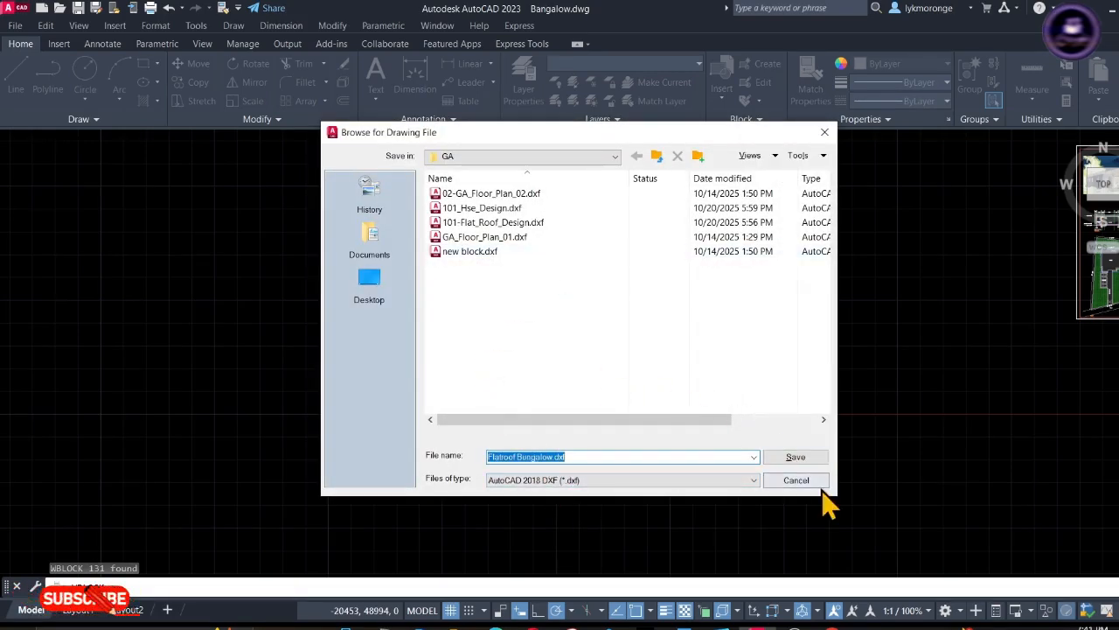
{"action": "left_click", "coordinate": [796, 457]}
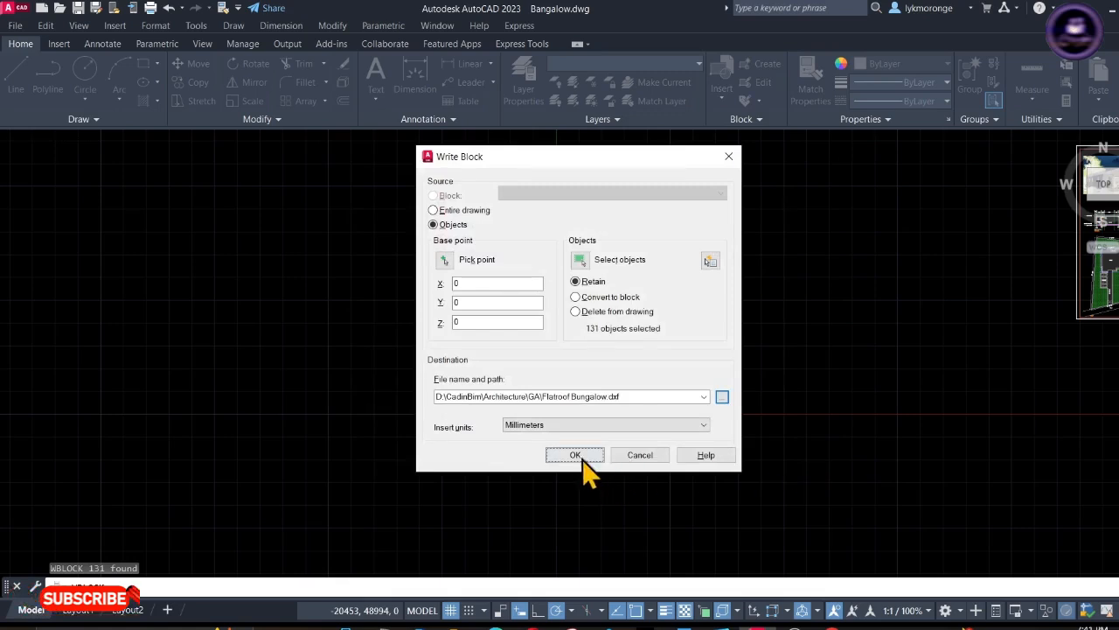
{"action": "left_click", "coordinate": [579, 459]}
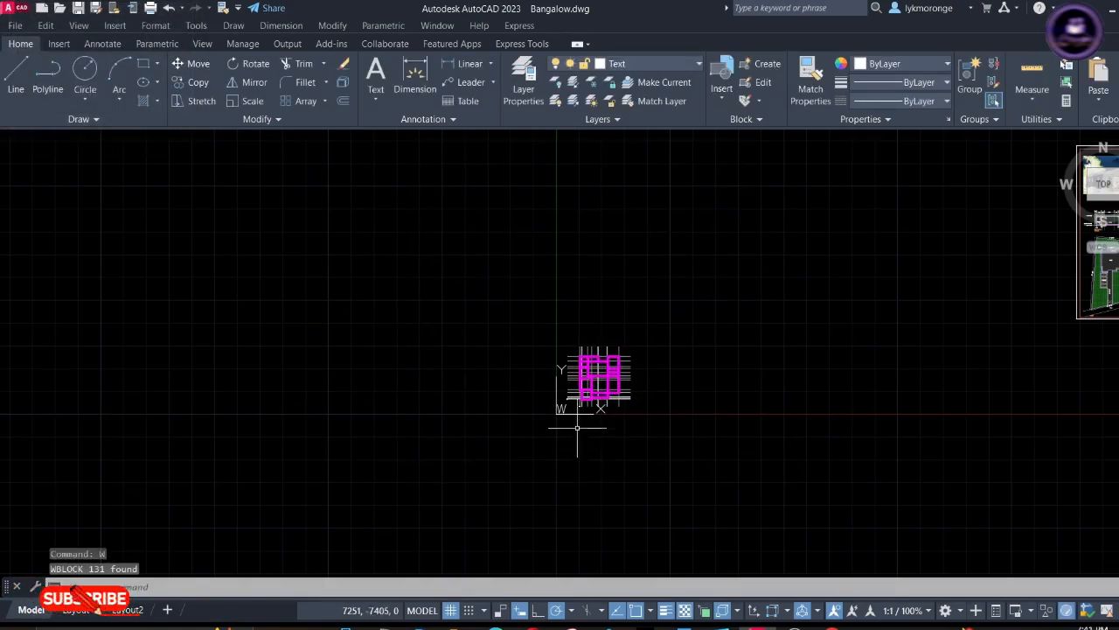
{"action": "scroll", "coordinate": [630, 354], "scroll_direction": "up", "scroll_amount": 5}
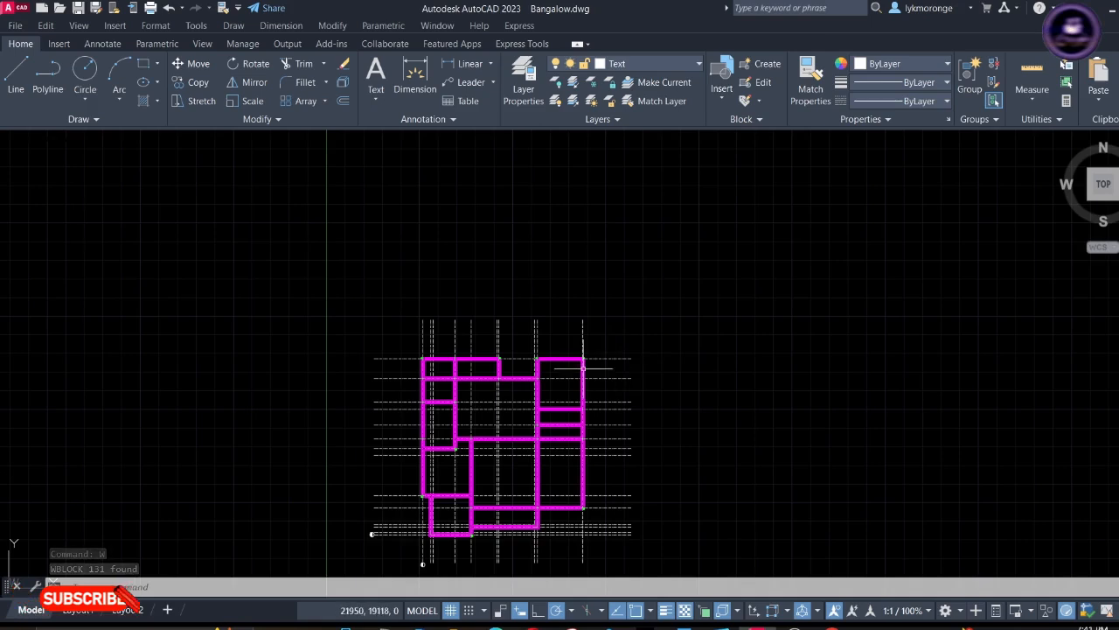
{"action": "mouse_move", "coordinate": [554, 409]}
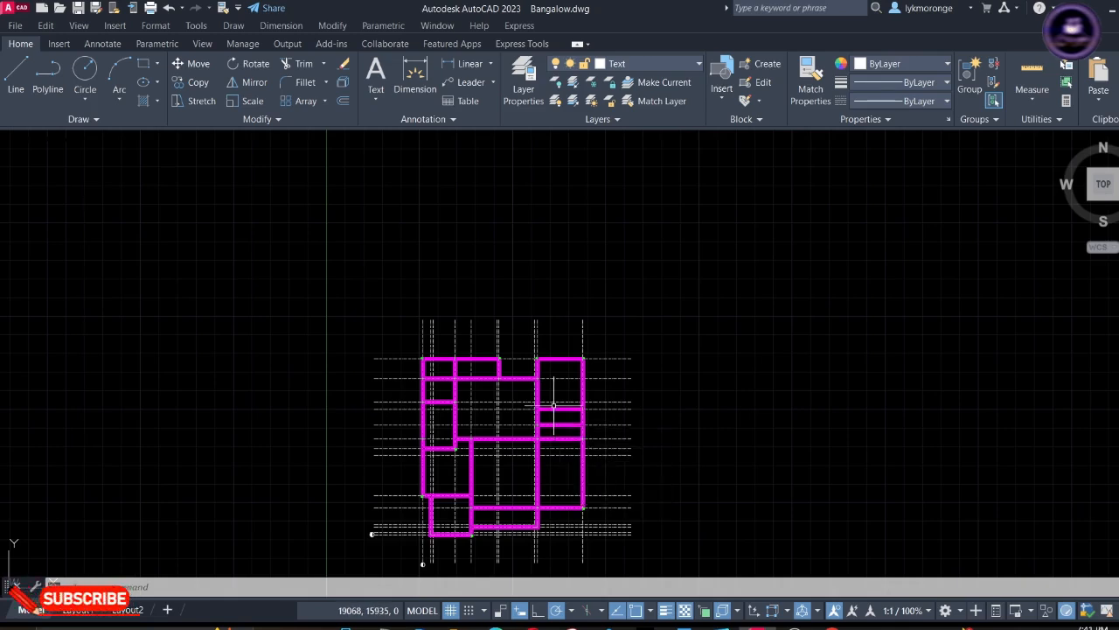
{"action": "middle_click_drag", "start_coordinate": [512, 391], "coordinate": [512, 293]}
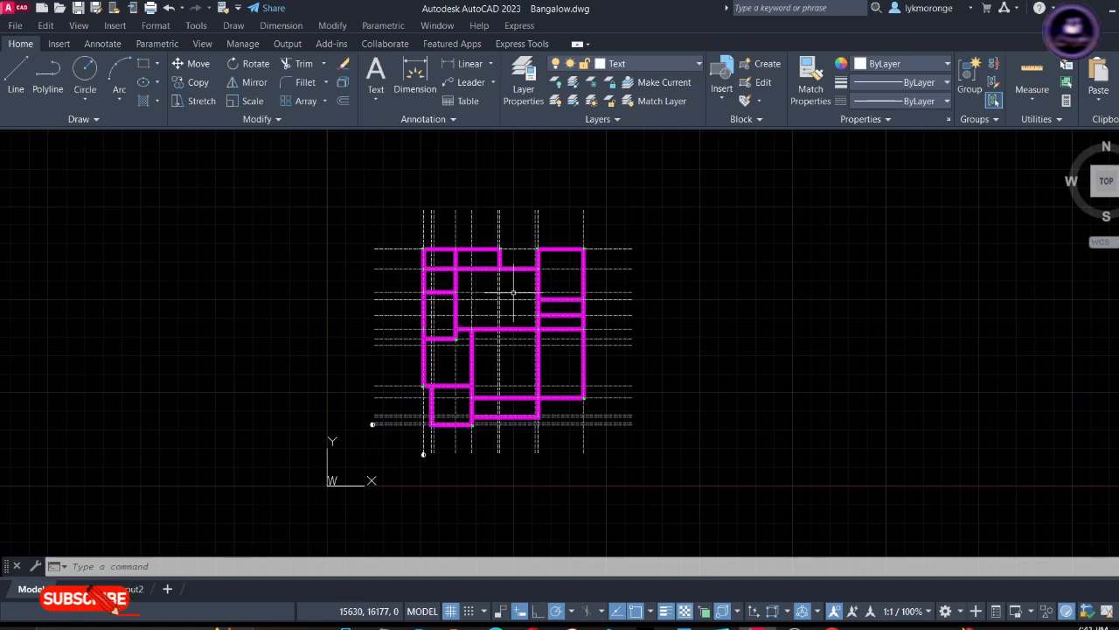